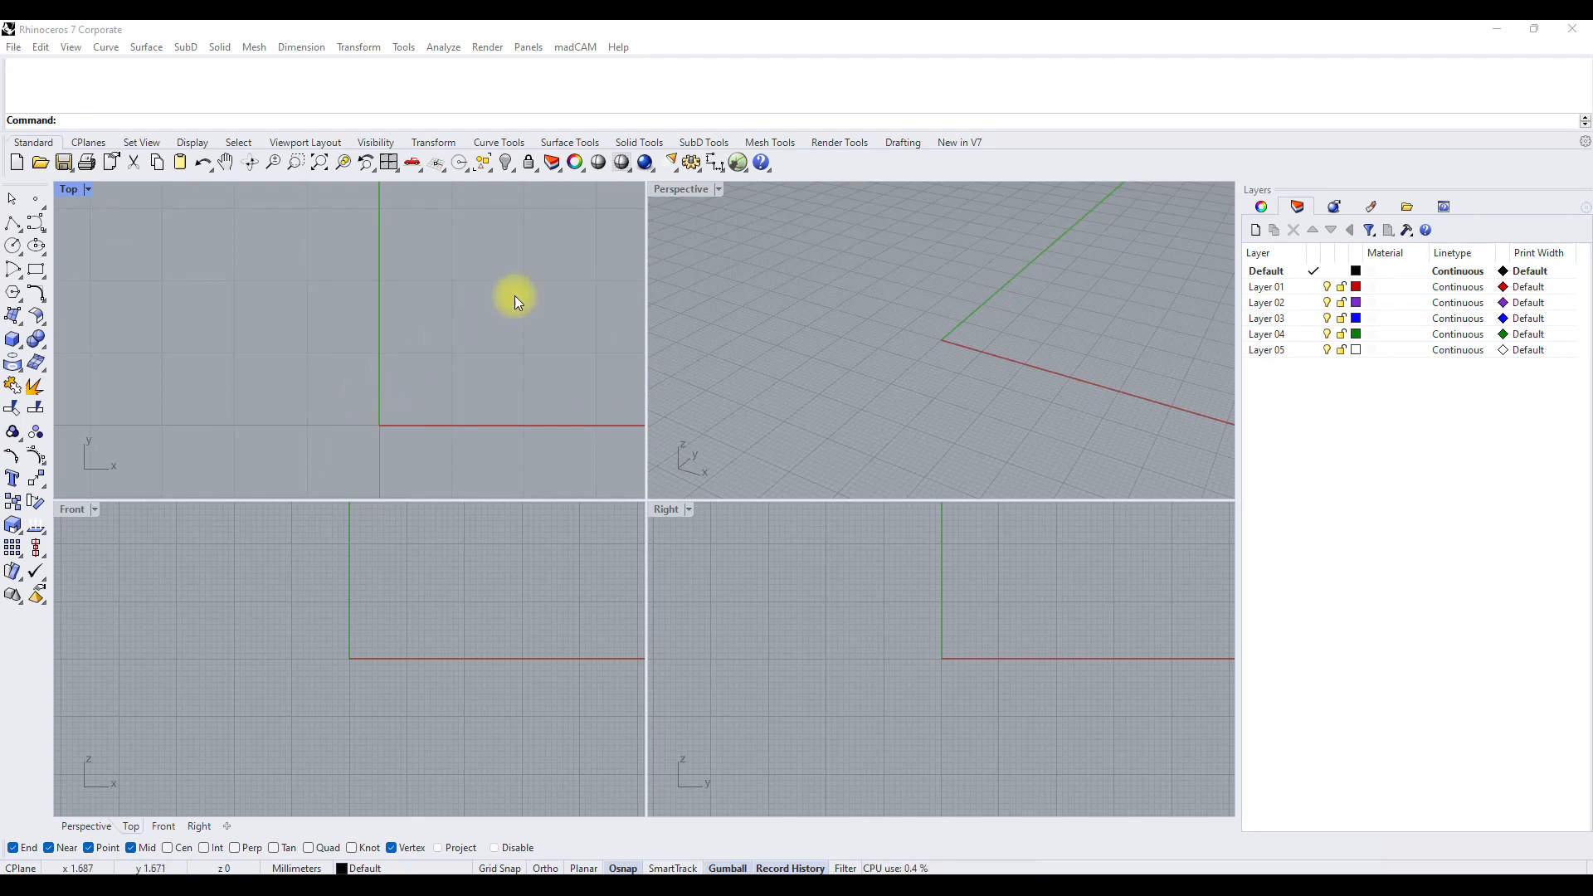
With grid snap enabled, create a single square SubD face in the Top view with corners from (-1,0) to (1,2).
{"action": "left_click", "coordinate": [699, 142]}
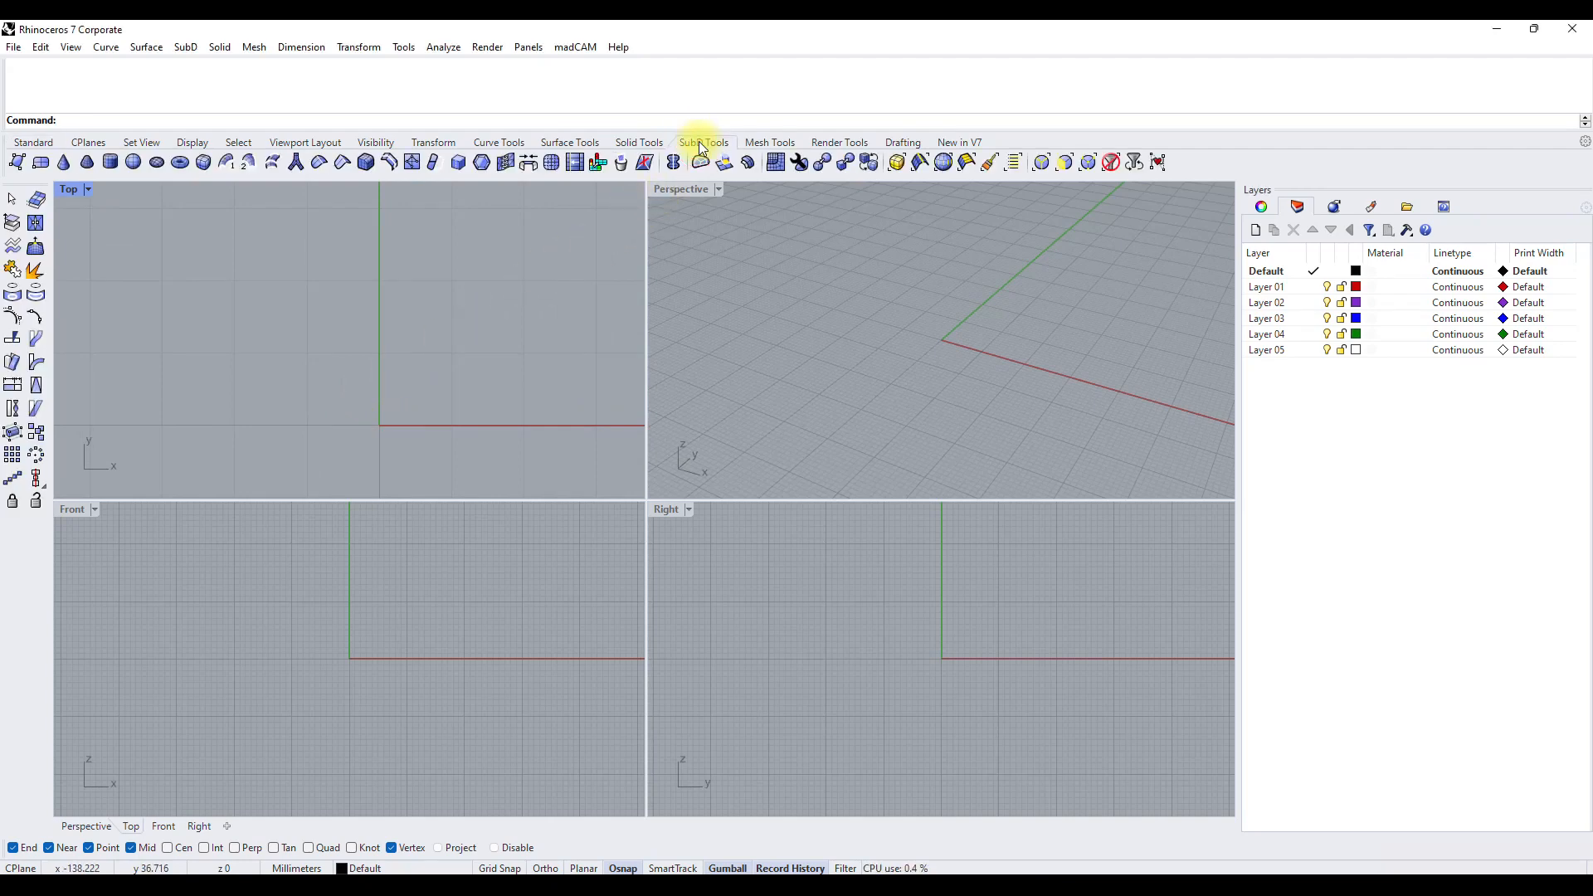
{"action": "left_click", "coordinate": [17, 162]}
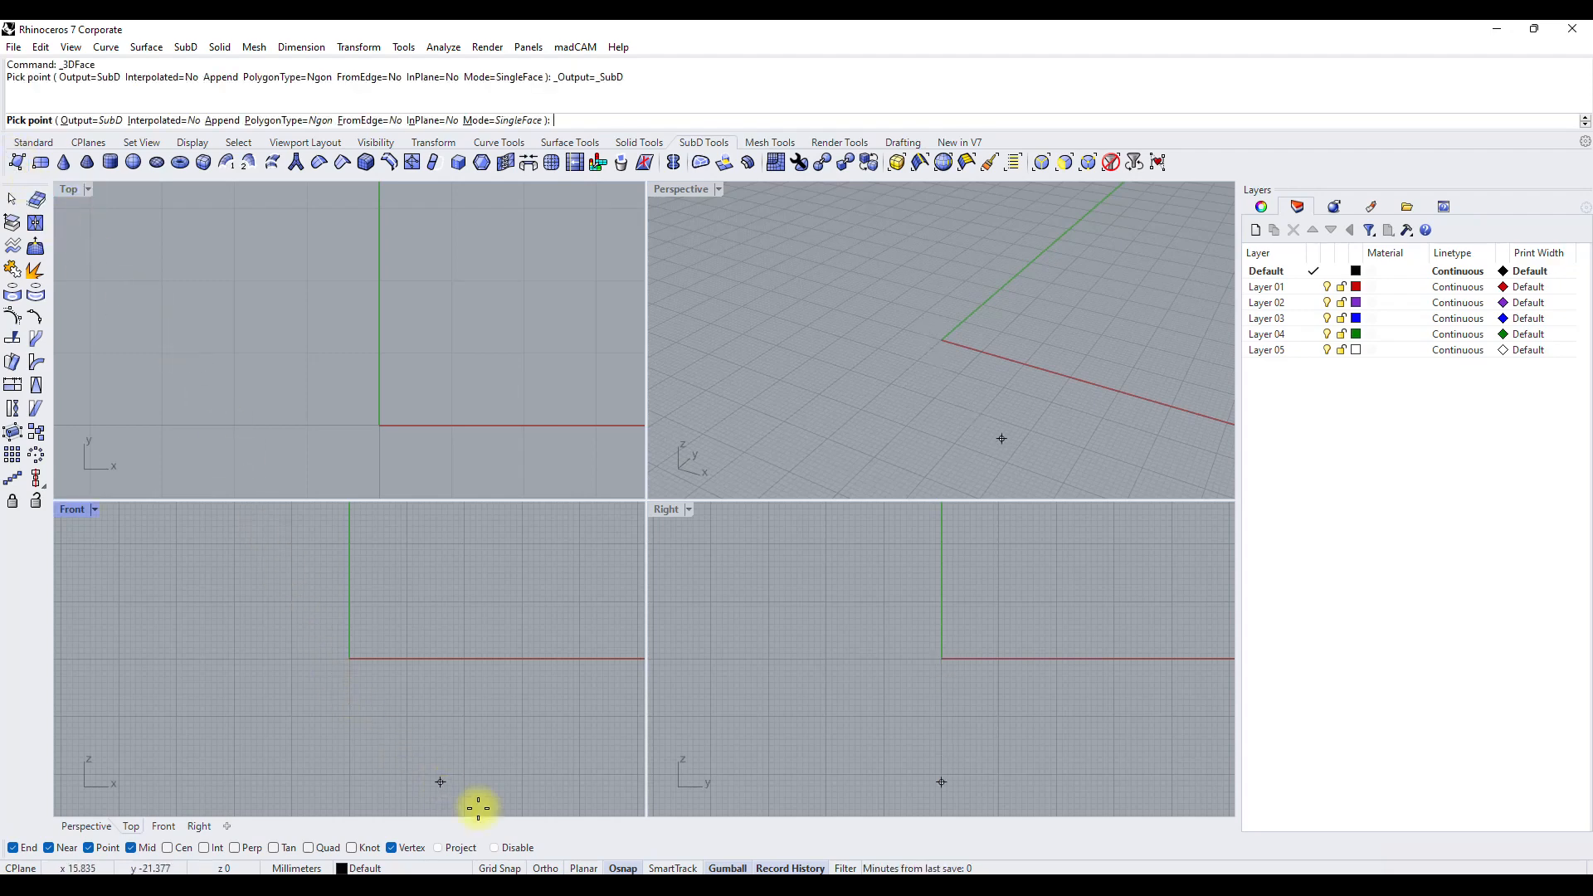
{"action": "left_click", "coordinate": [498, 868]}
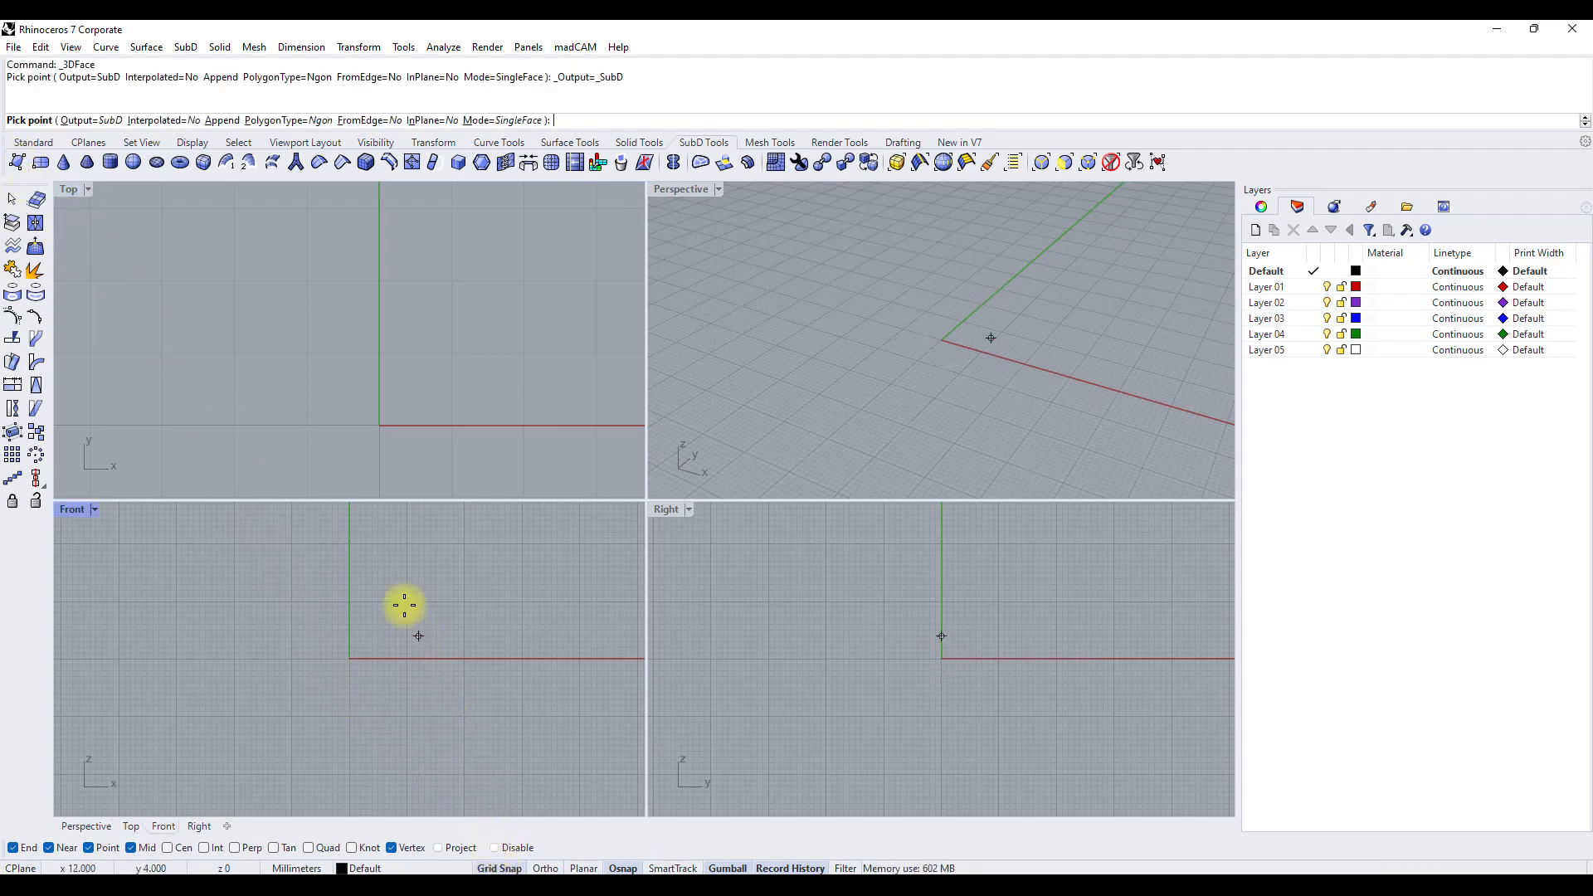
{"action": "left_click", "coordinate": [308, 425]}
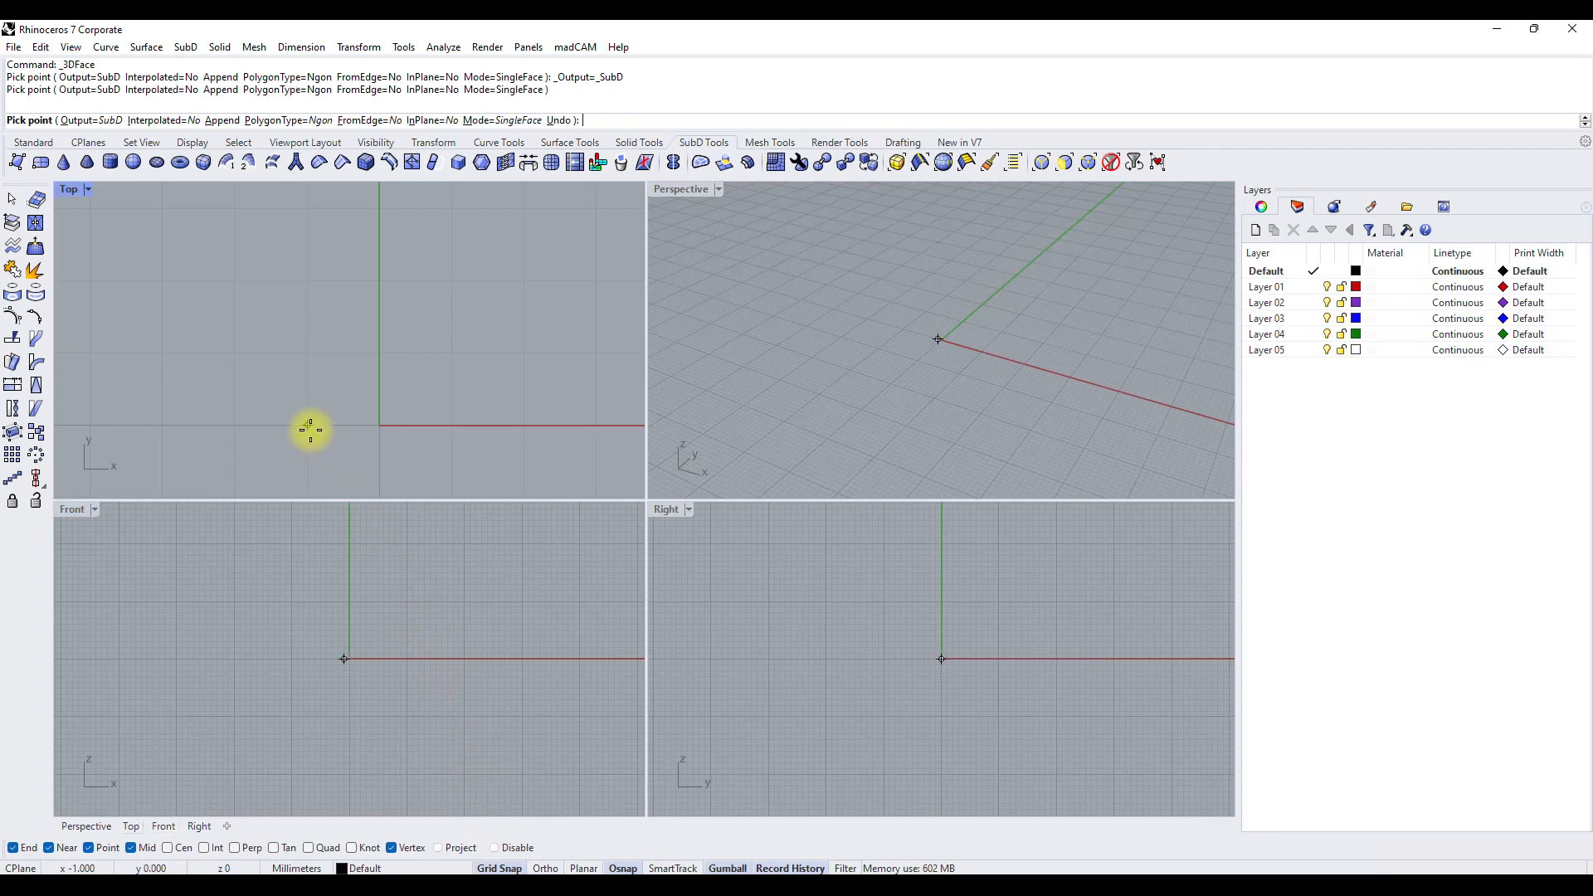
{"action": "left_click", "coordinate": [308, 282]}
{"action": "left_click", "coordinate": [449, 283]}
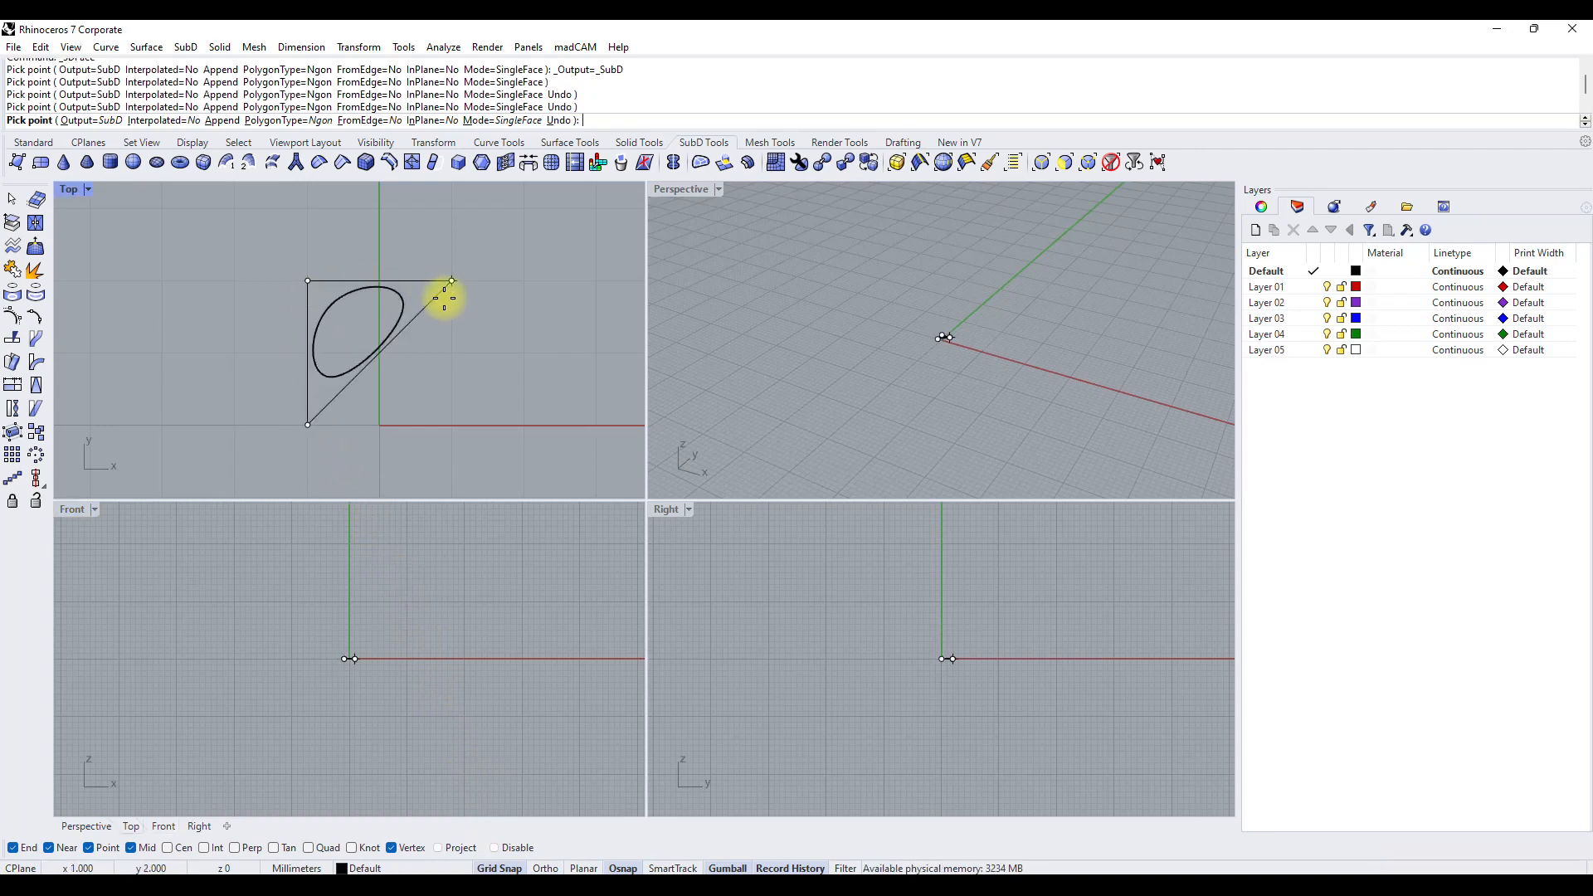
{"action": "left_click", "coordinate": [443, 424]}
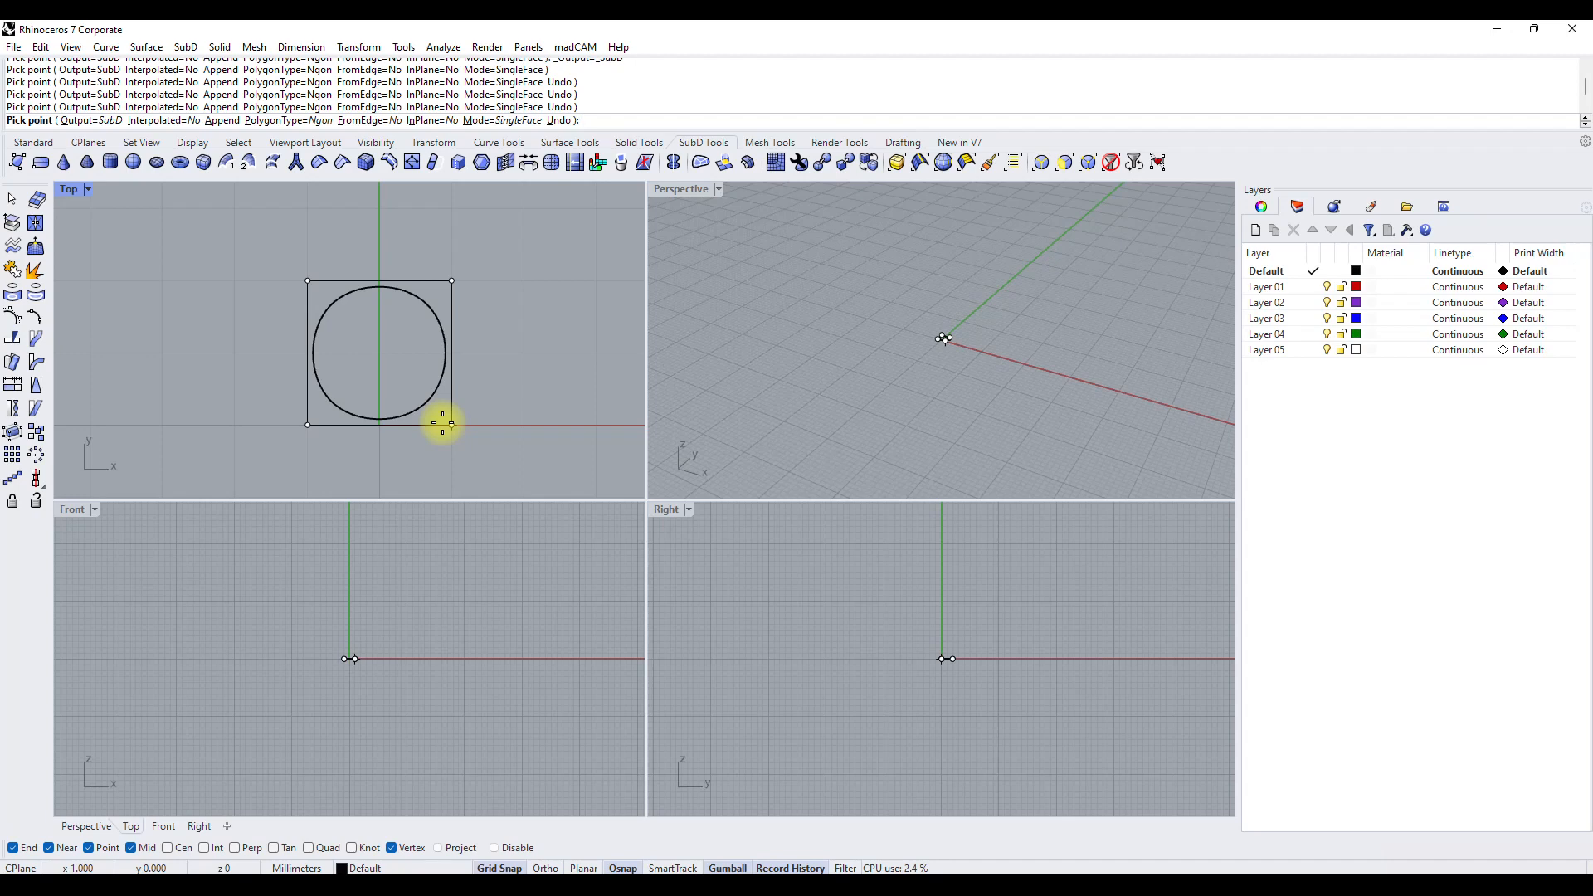
{"action": "key", "text": "Return"}
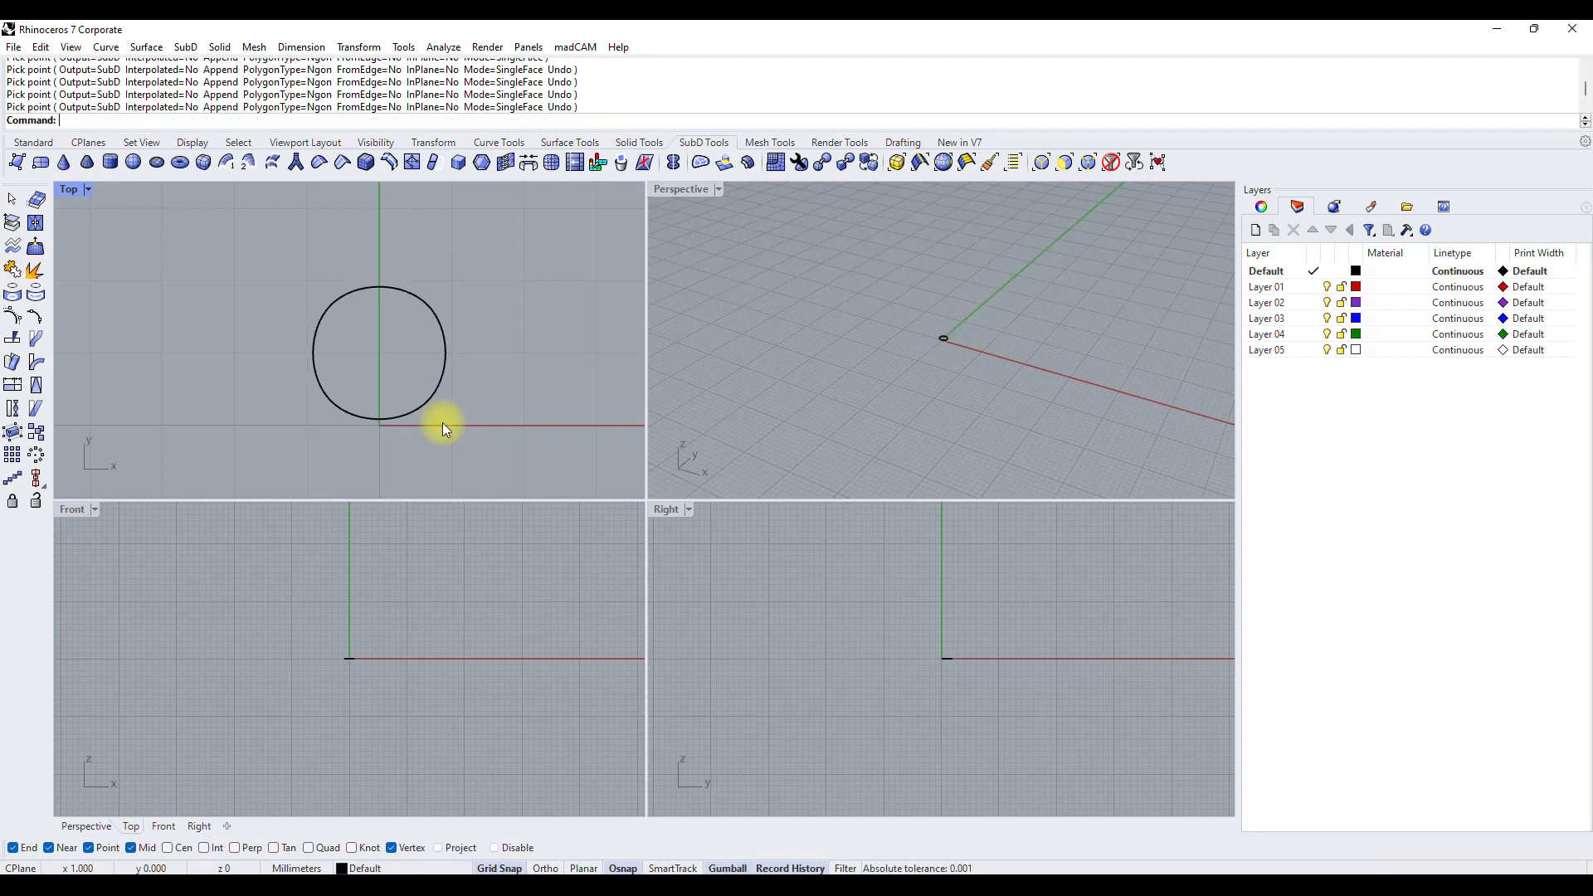
Set the Top view's display mode to Shaded.
{"action": "left_click", "coordinate": [72, 190]}
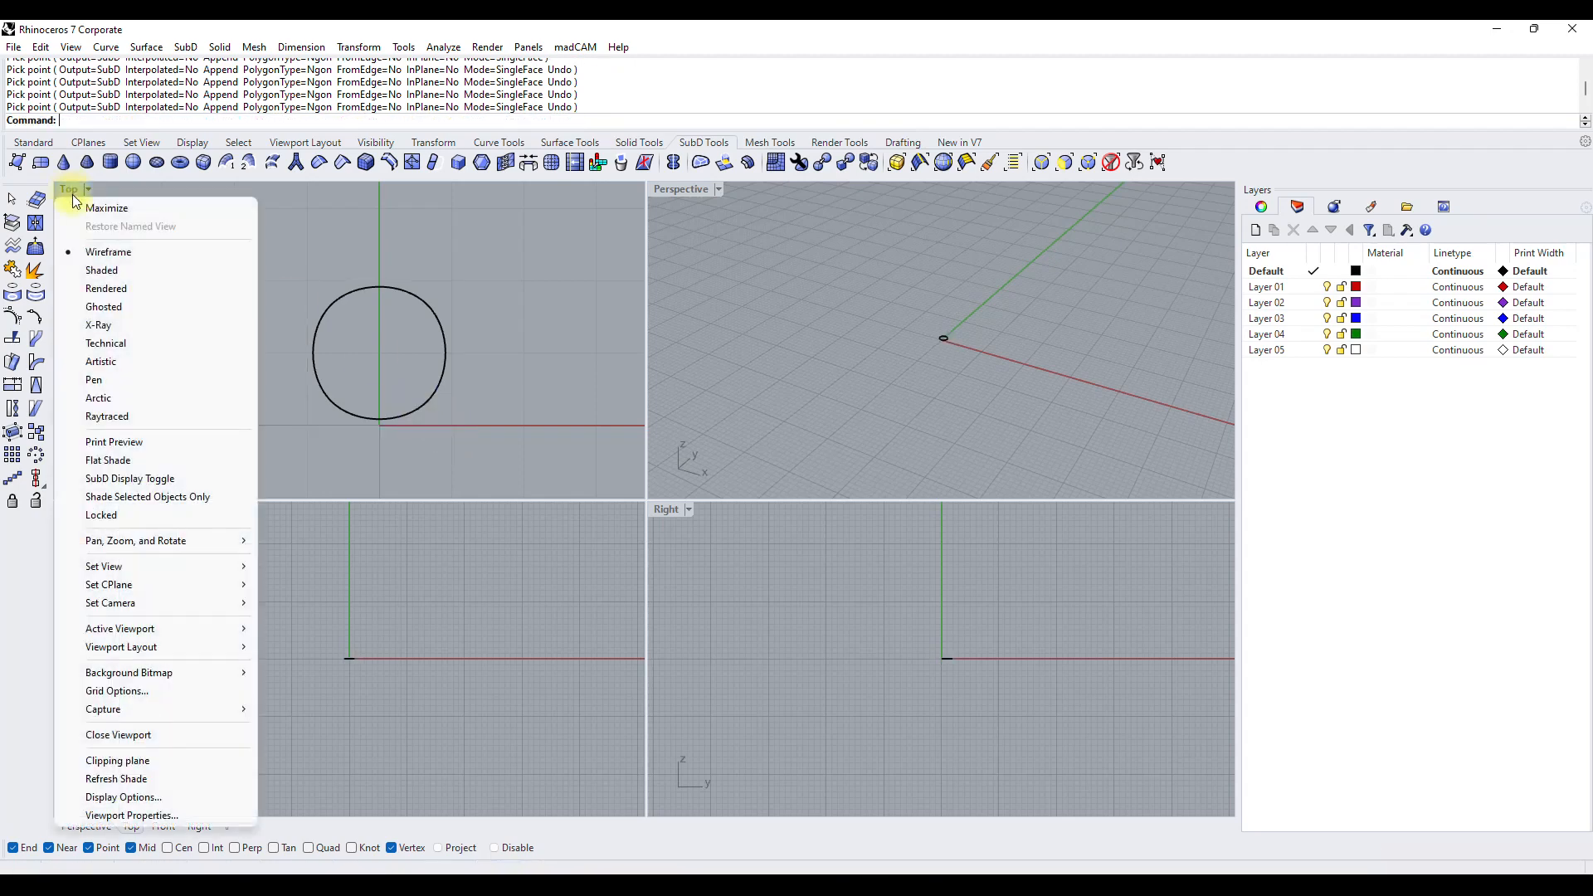
{"action": "left_click", "coordinate": [91, 270]}
{"action": "mouse_move", "coordinate": [205, 307]}
{"action": "right_mouse_down"}
{"action": "mouse_move", "coordinate": [281, 309]}
{"action": "mouse_move", "coordinate": [253, 303]}
{"action": "right_mouse_up"}
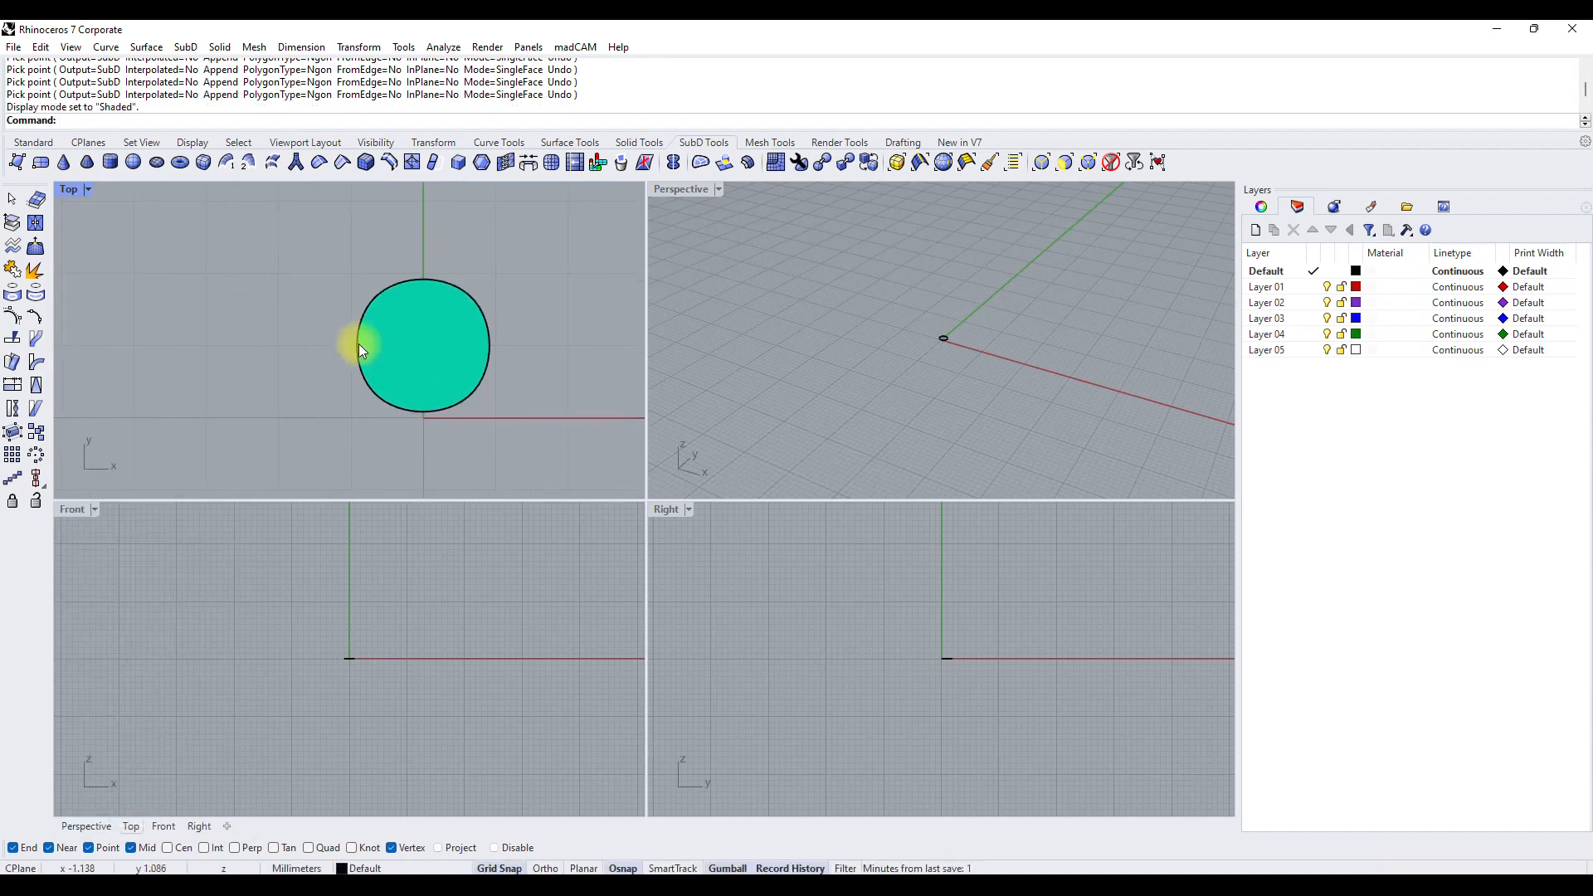
Flip the SubD face over by rotating it half a turn about its Y axis.
{"action": "left_click", "coordinate": [445, 360]}
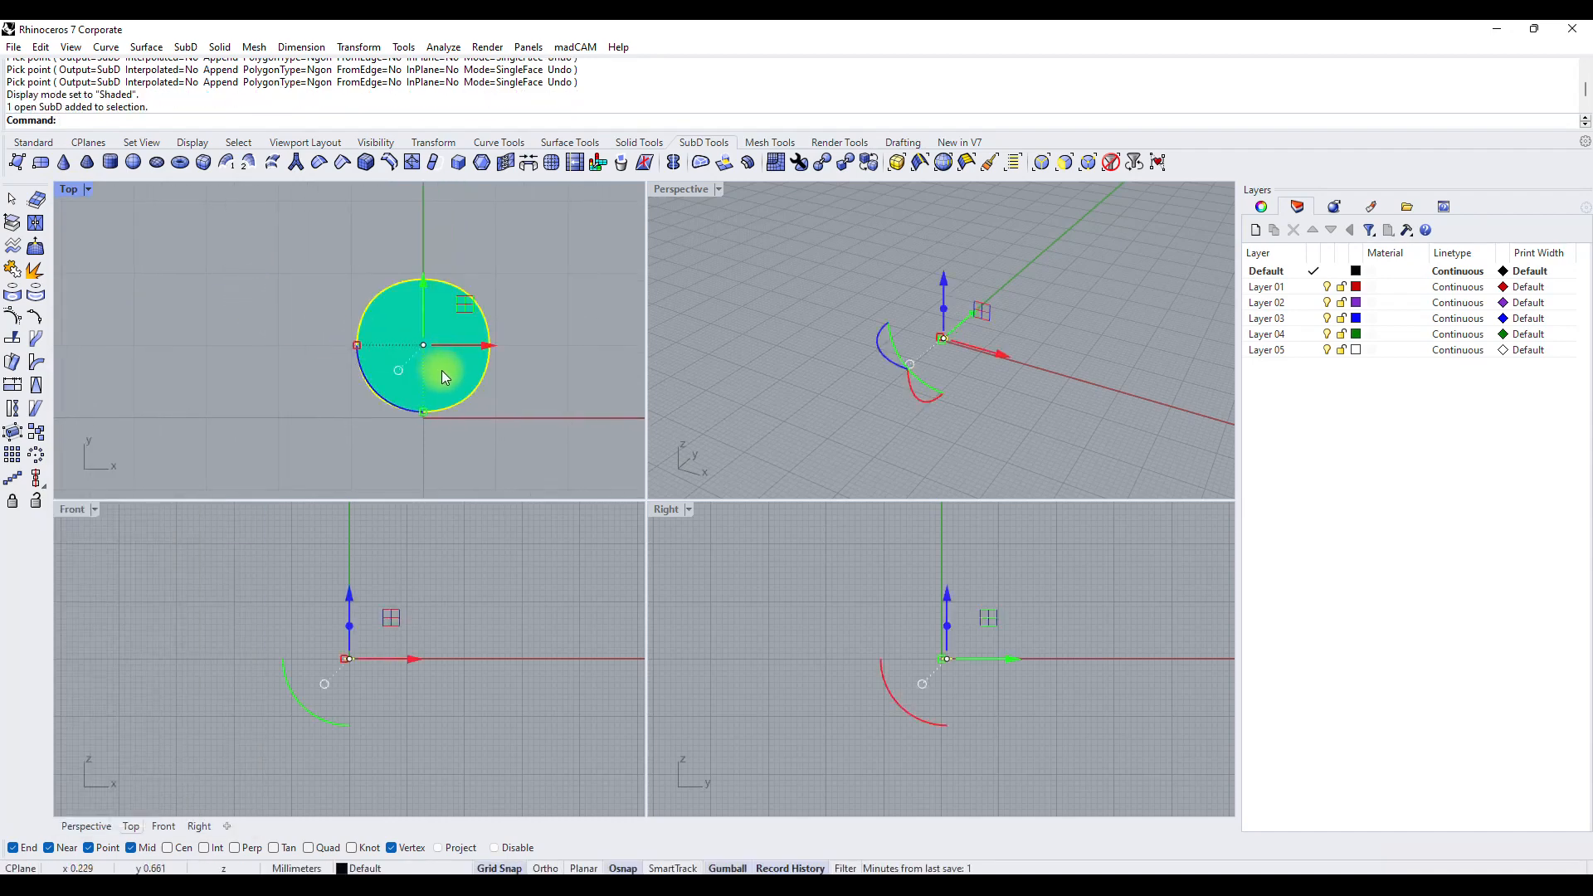
{"action": "mouse_move", "coordinate": [848, 357]}
{"action": "right_mouse_down"}
{"action": "mouse_move", "coordinate": [957, 345]}
{"action": "mouse_move", "coordinate": [899, 326]}
{"action": "mouse_move", "coordinate": [927, 329]}
{"action": "mouse_move", "coordinate": [982, 260]}
{"action": "mouse_move", "coordinate": [987, 285]}
{"action": "mouse_move", "coordinate": [840, 381]}
{"action": "right_mouse_up"}
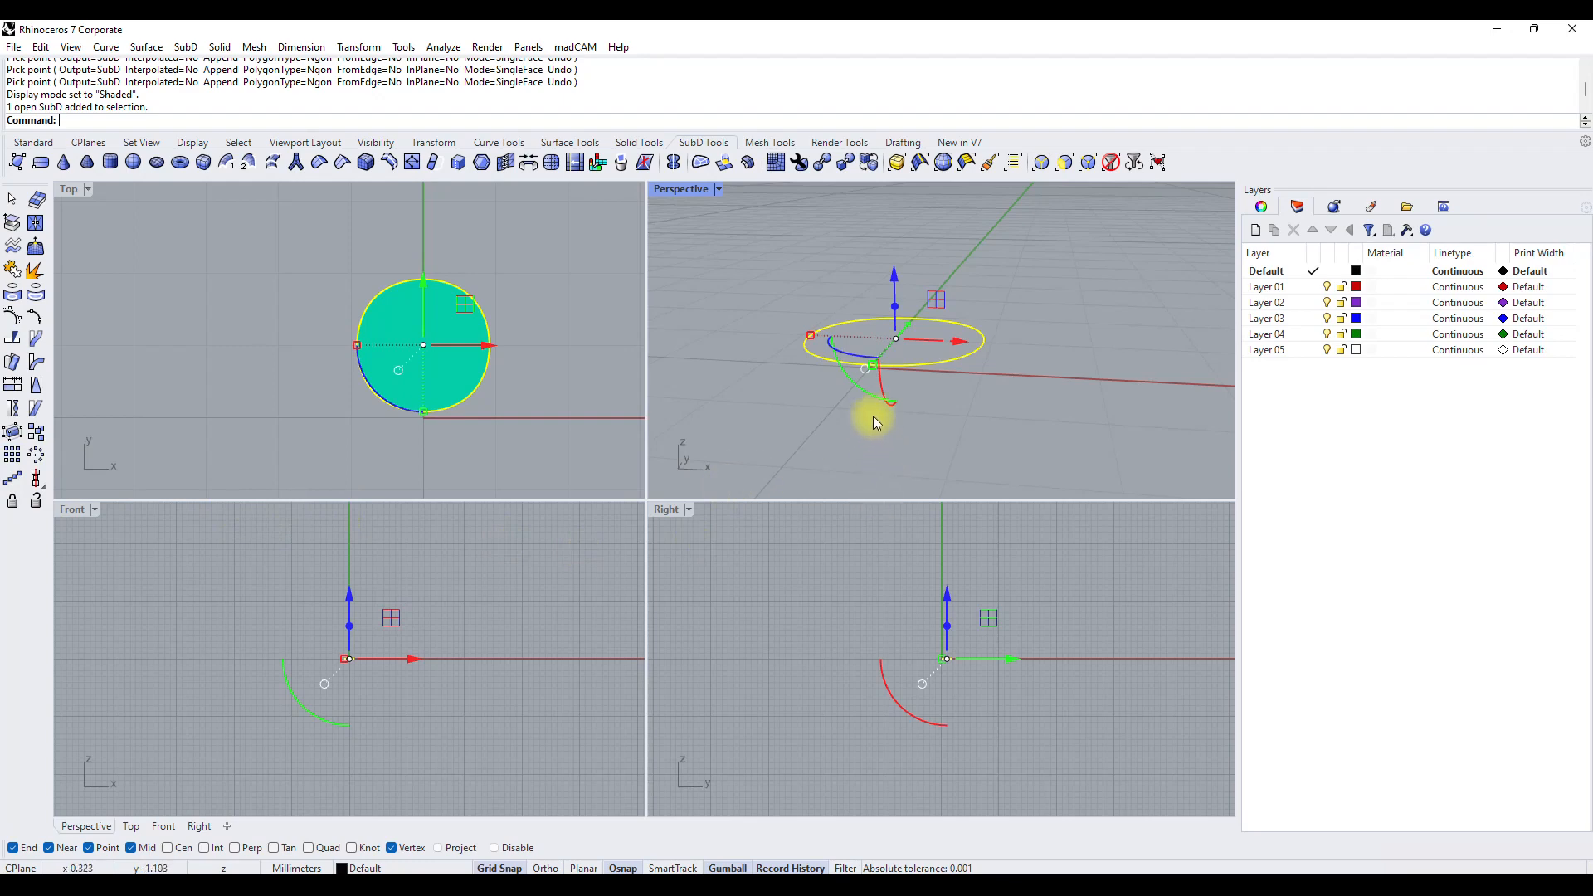
{"action": "left_click_drag", "start_coordinate": [863, 394], "coordinate": [910, 271]}
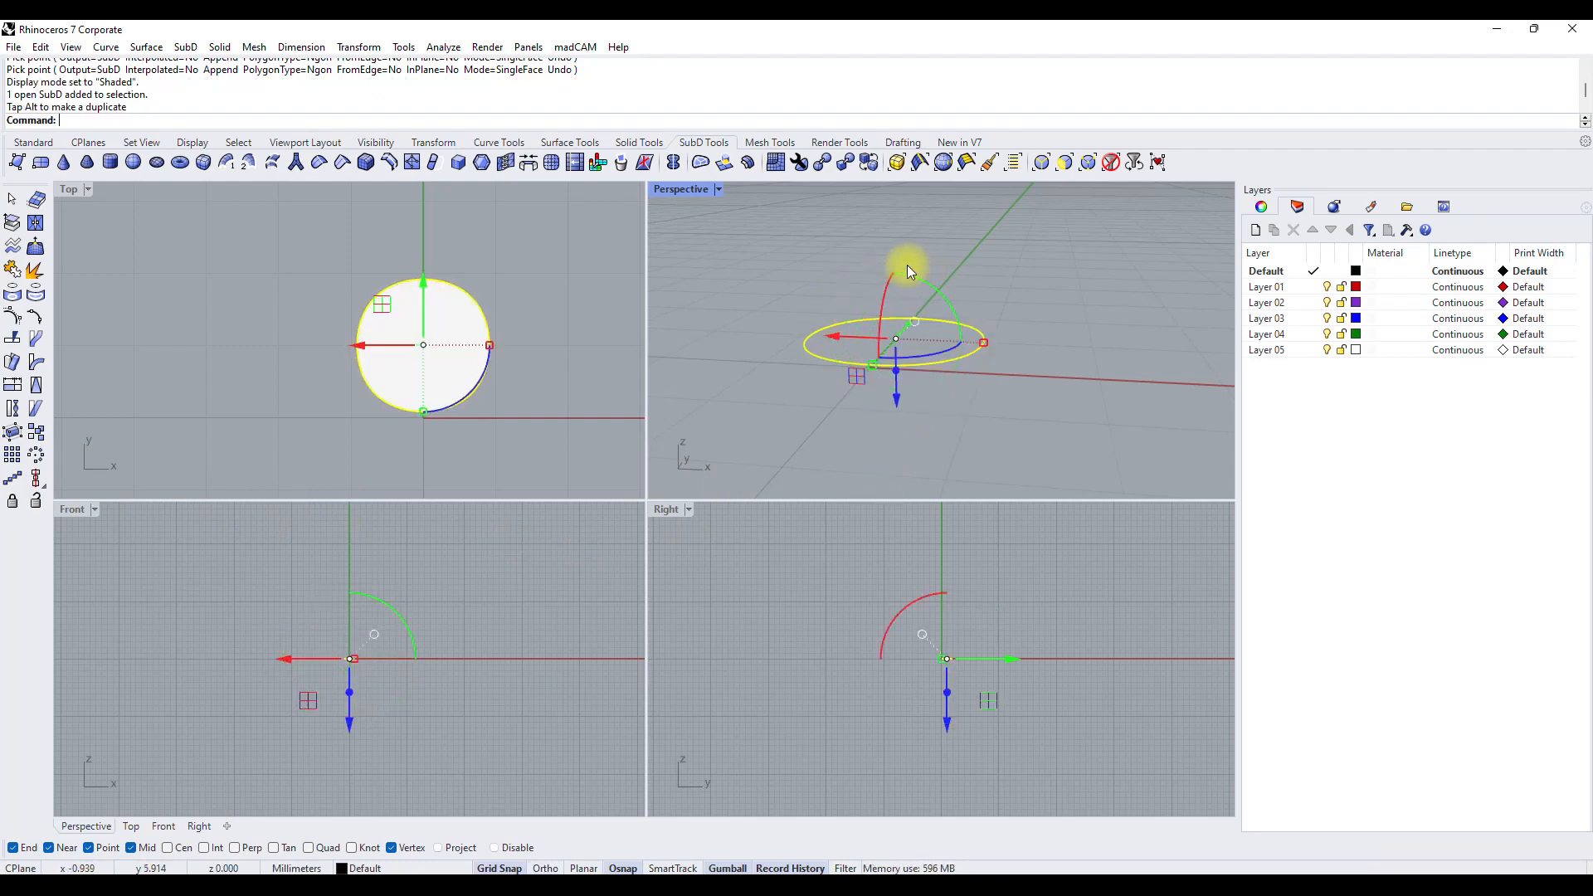
{"action": "left_click", "coordinate": [1022, 280]}
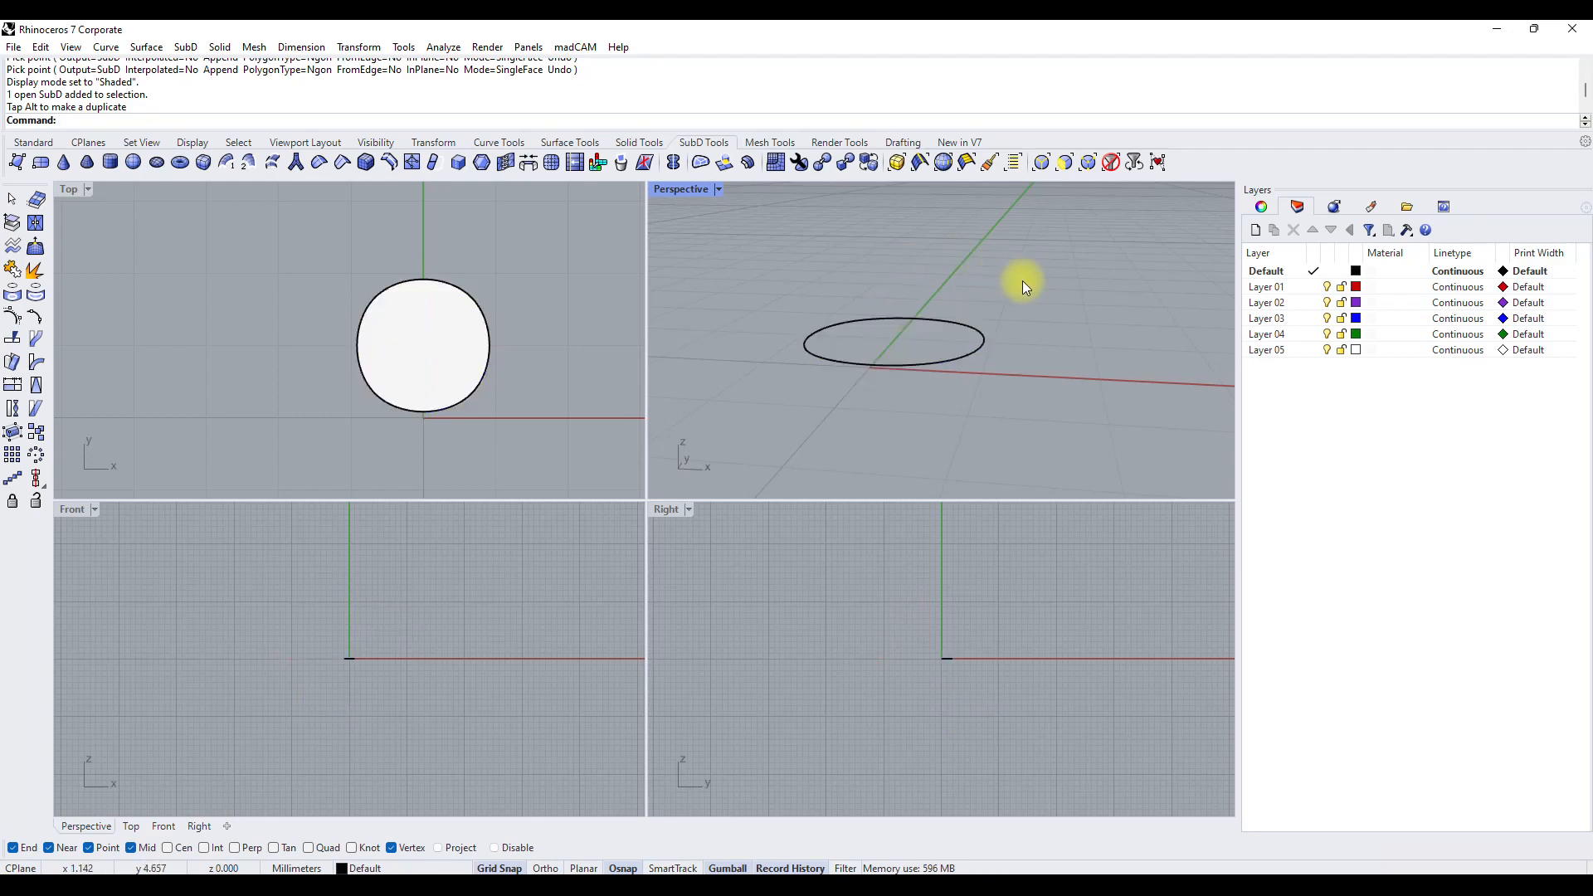
Restrict selection to edges and test it by selecting and deselecting the SubD face's far edge in the Top view.
{"action": "right_click_drag", "start_coordinate": [496, 406], "coordinate": [423, 395]}
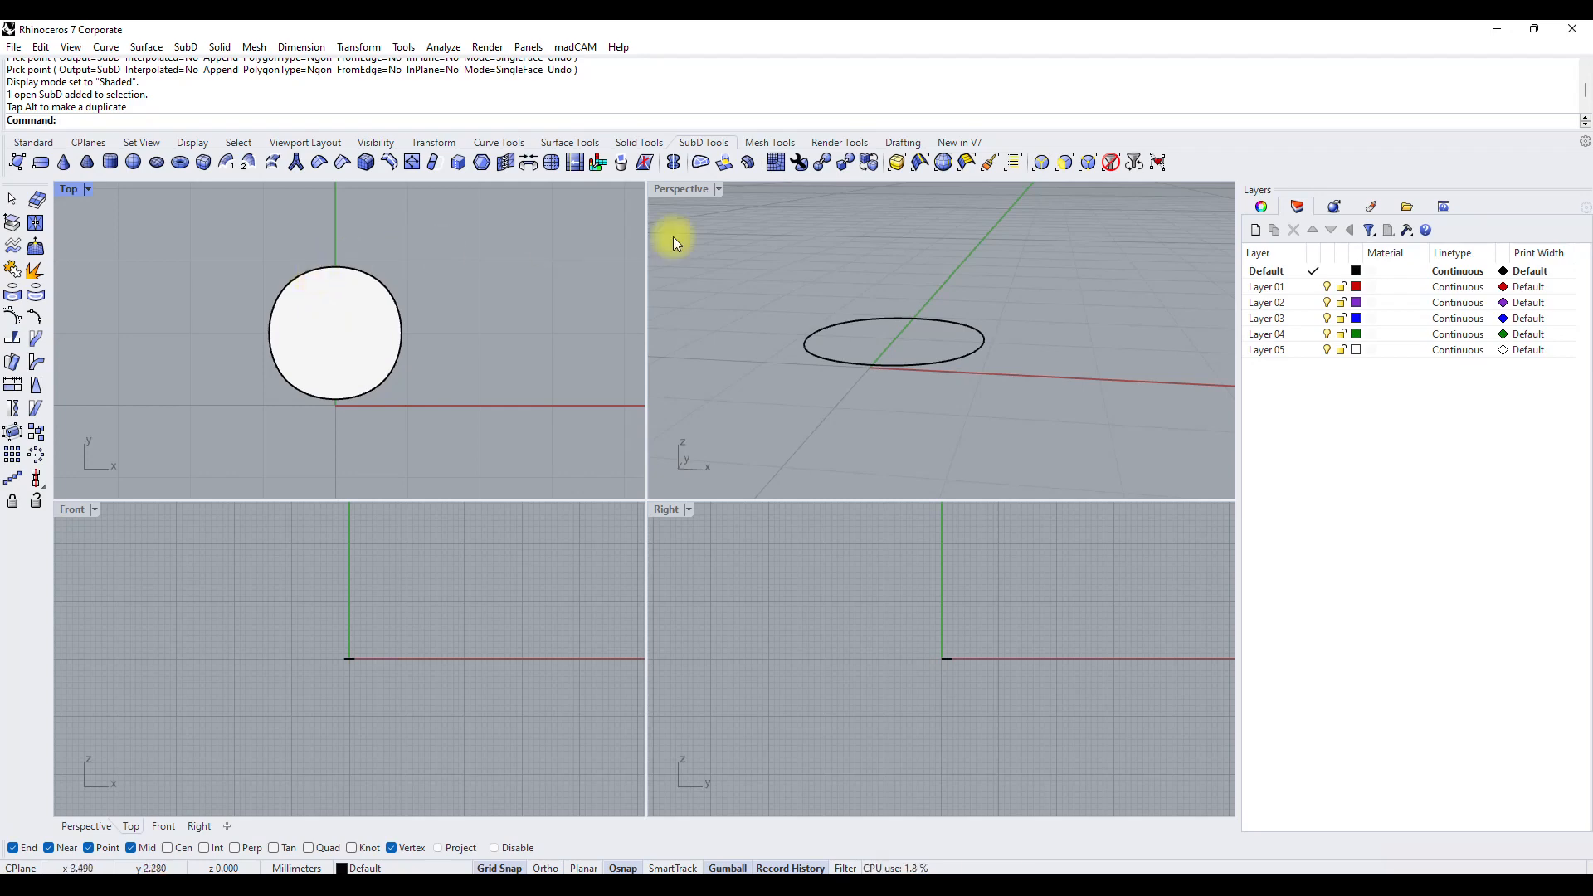
{"action": "left_click", "coordinate": [1043, 164]}
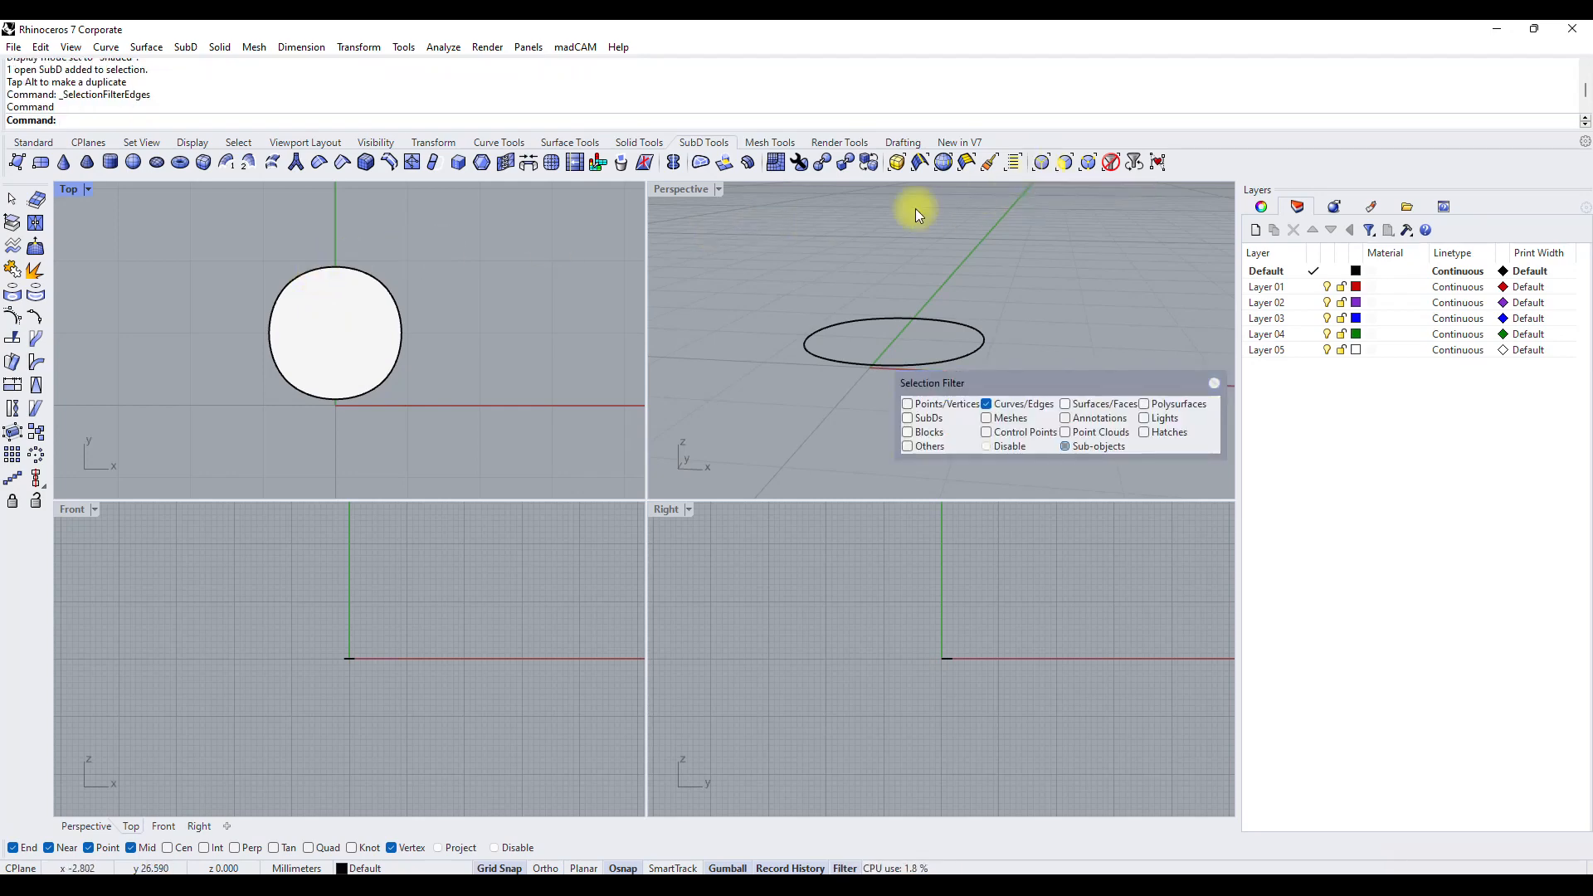
{"action": "left_click", "coordinate": [297, 275]}
{"action": "right_click_drag", "start_coordinate": [327, 271], "coordinate": [423, 331]}
{"action": "left_click", "coordinate": [534, 337]}
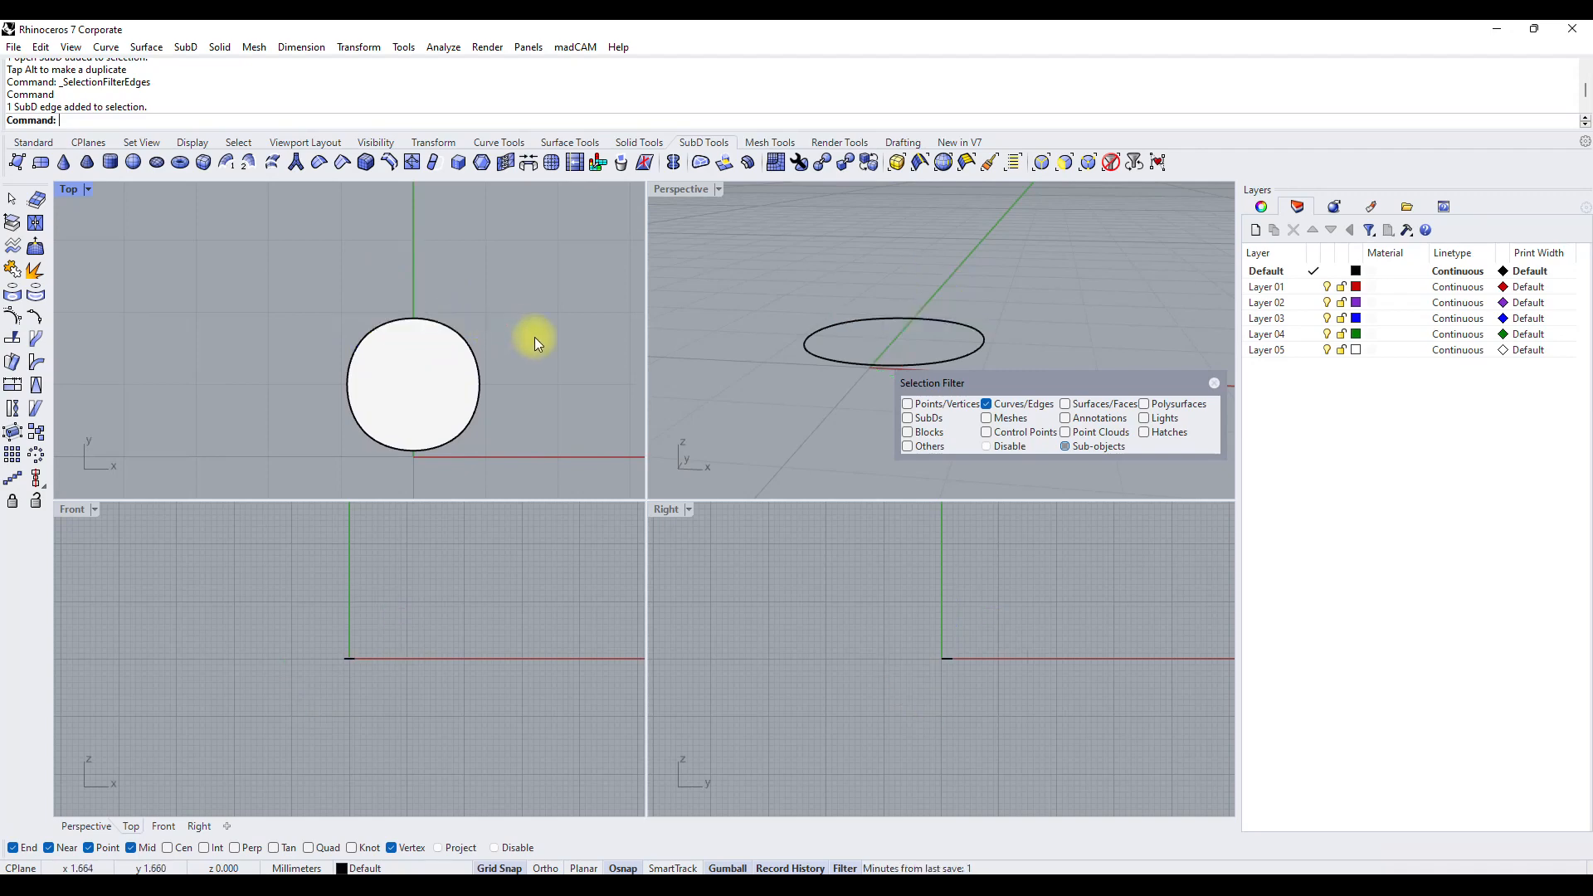
{"action": "scroll", "coordinate": [404, 417], "scroll_direction": "up", "scroll_amount": 3}
{"action": "right_click_drag", "start_coordinate": [431, 402], "coordinate": [398, 380]}
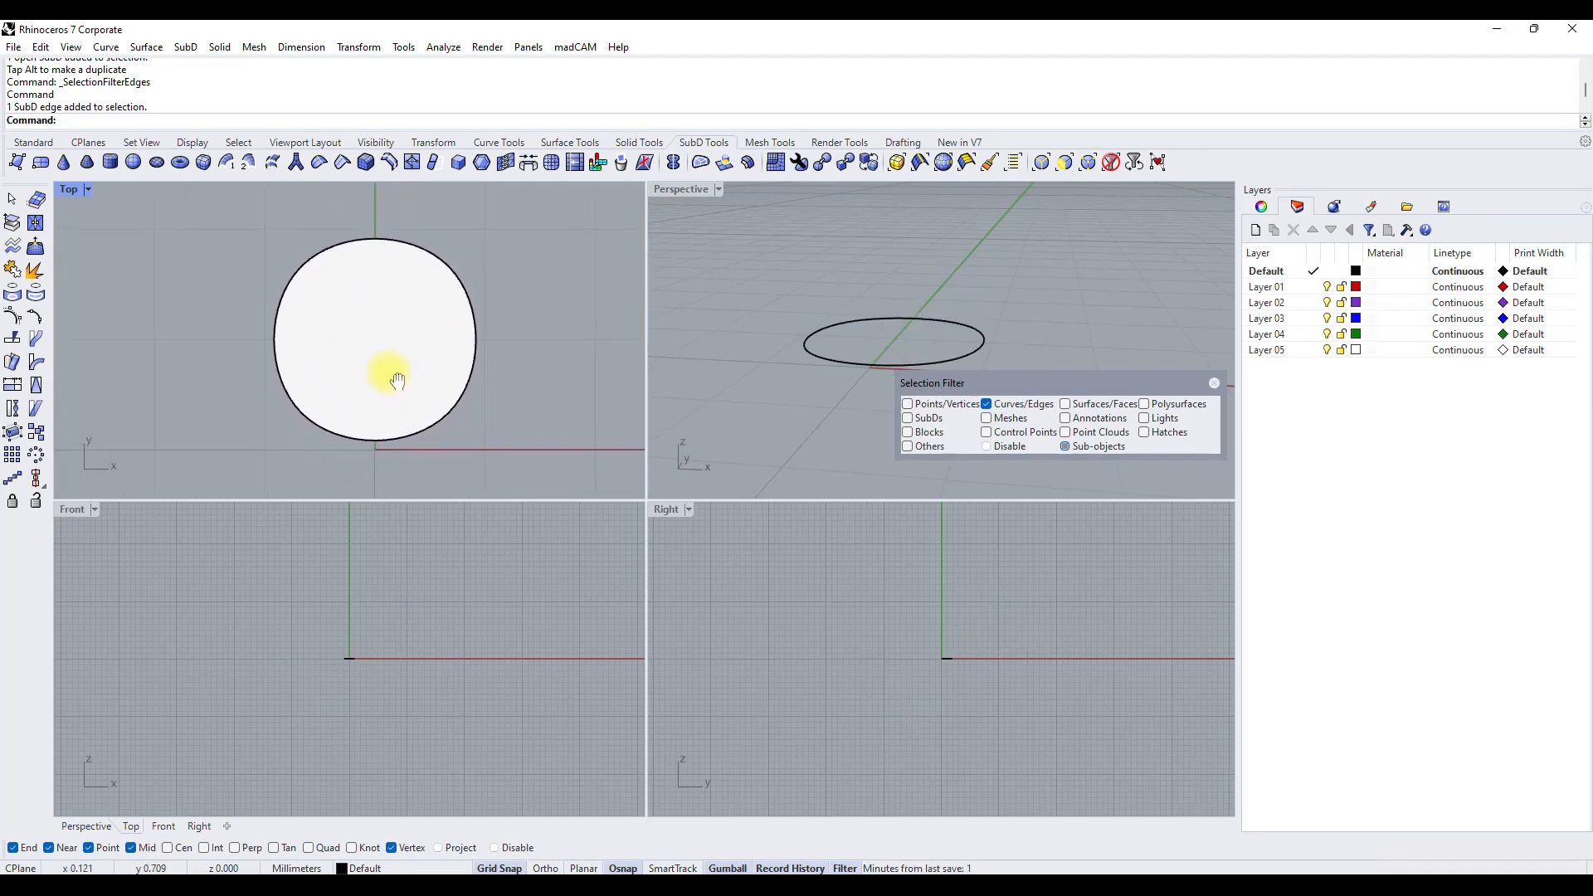
{"action": "left_click", "coordinate": [444, 262]}
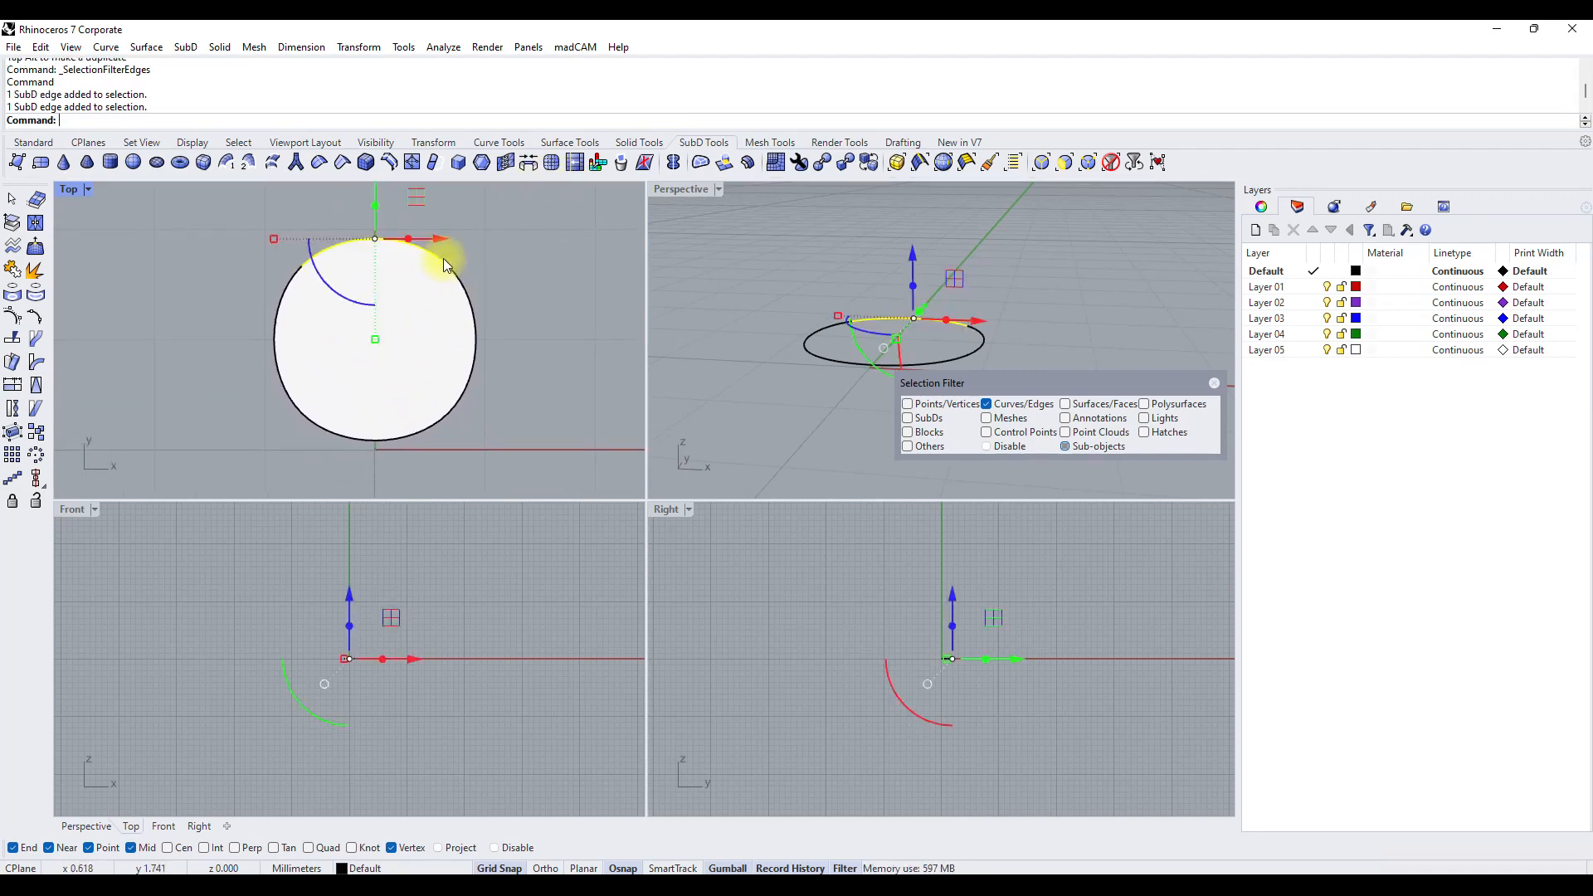
{"action": "left_click", "coordinate": [475, 262]}
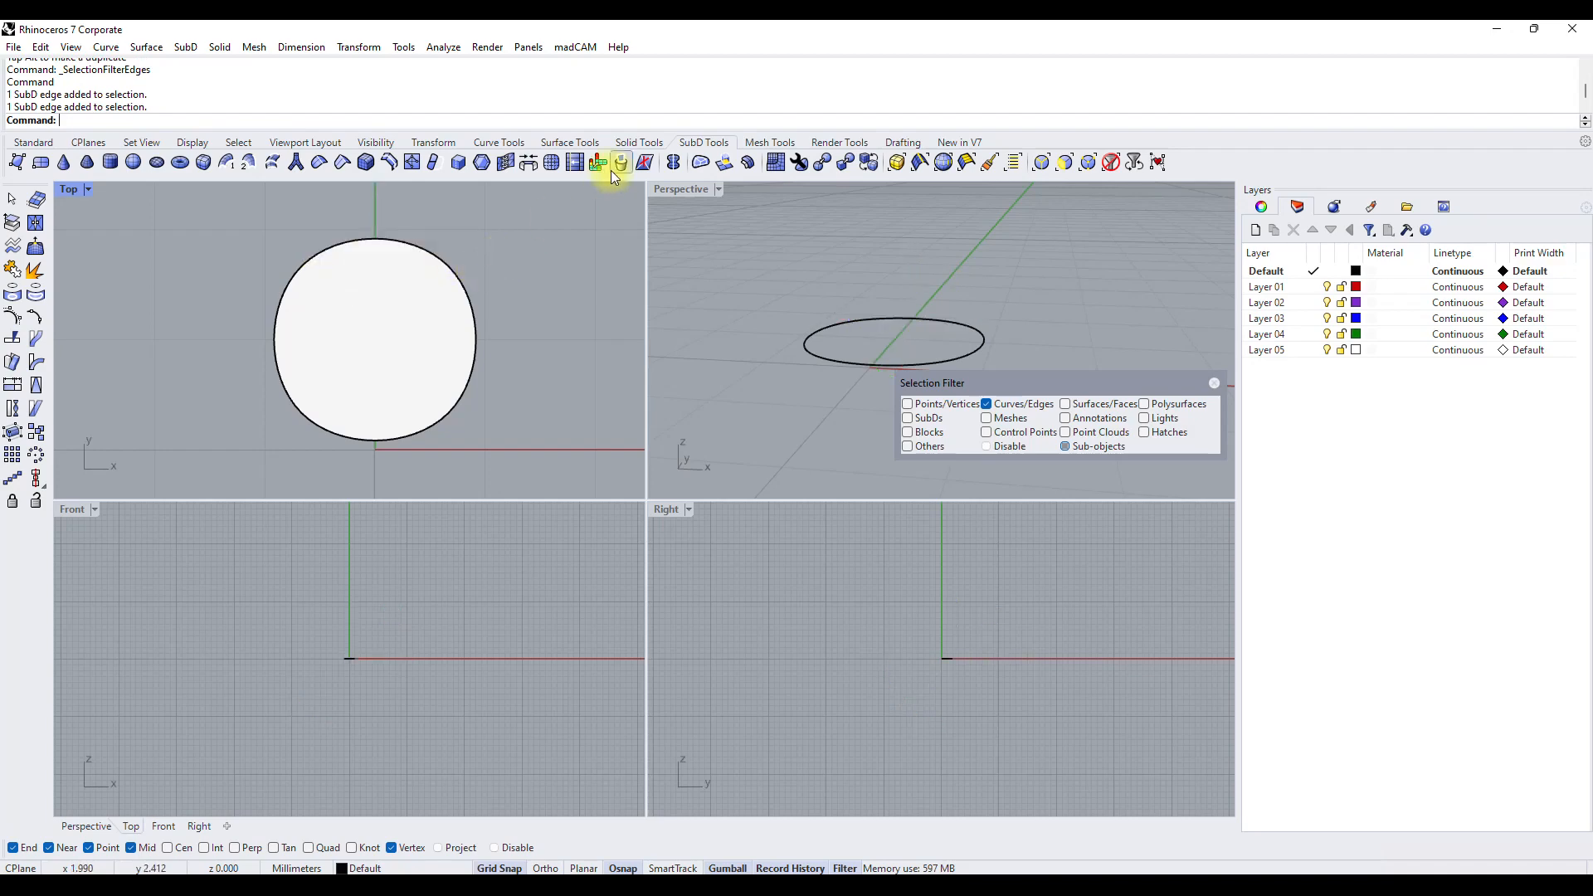
Reflect the SubD face across a plane through the origin along the Y axis, keeping the default primary side.
{"action": "left_click", "coordinate": [677, 172]}
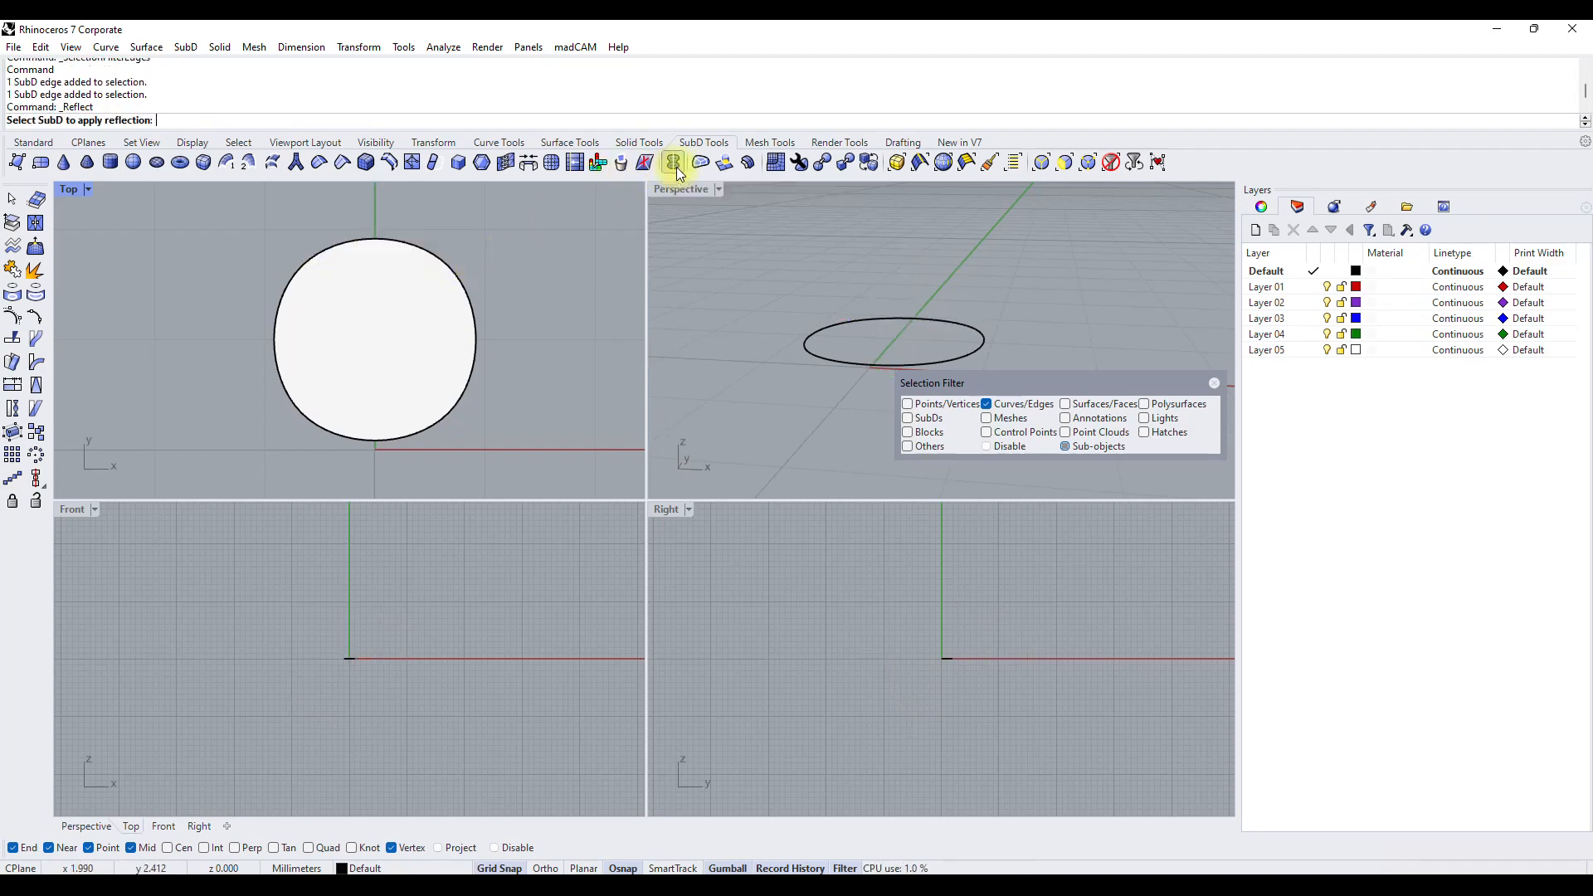
{"action": "left_click", "coordinate": [393, 319]}
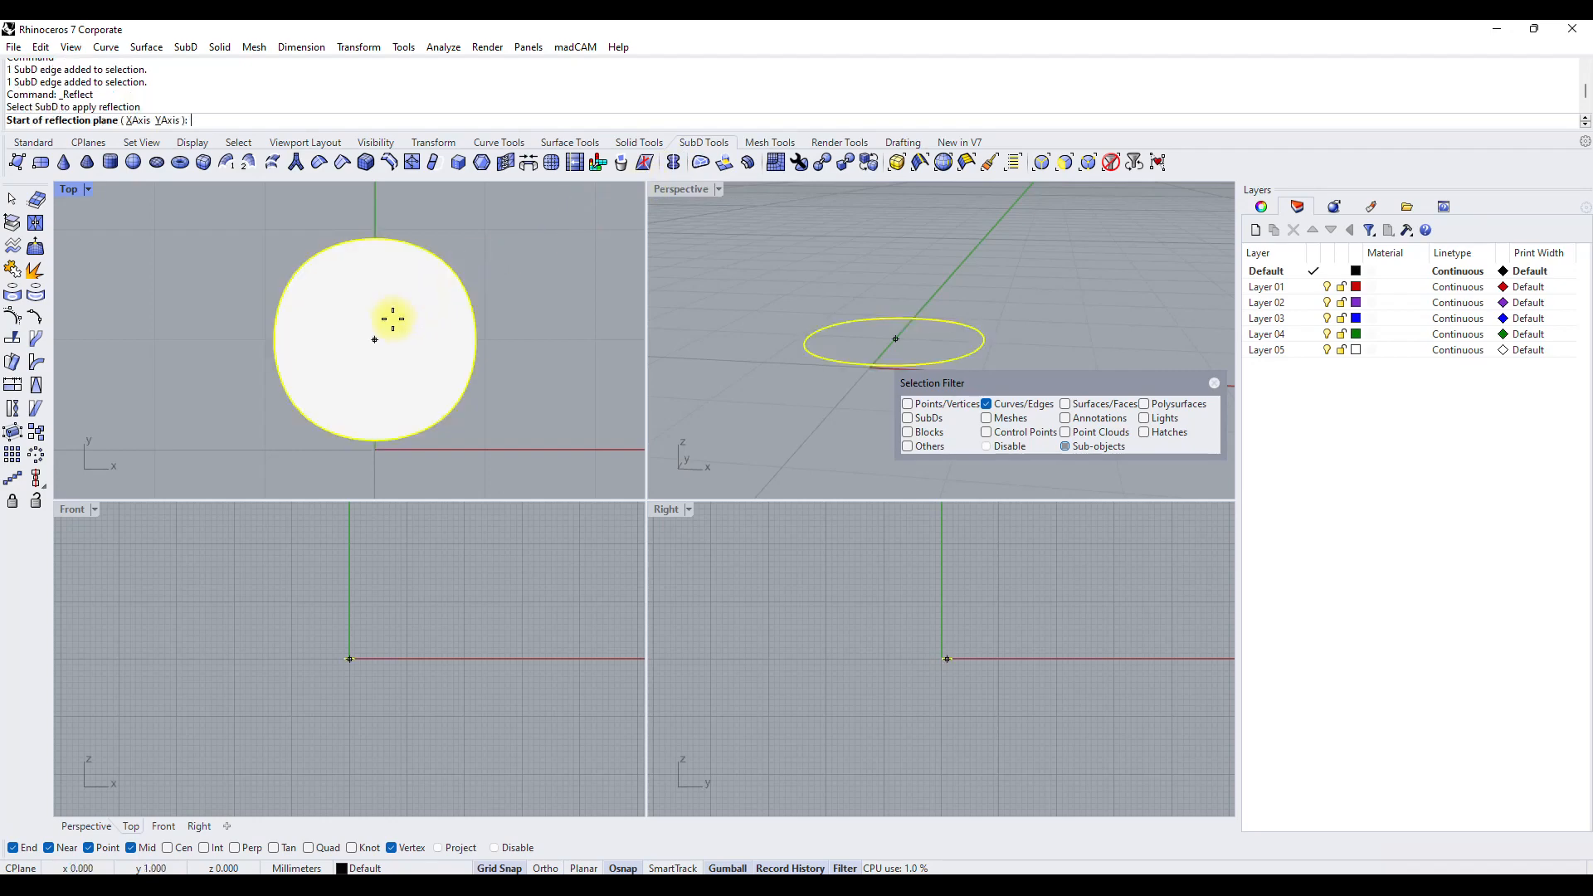
{"action": "left_click", "coordinate": [374, 462]}
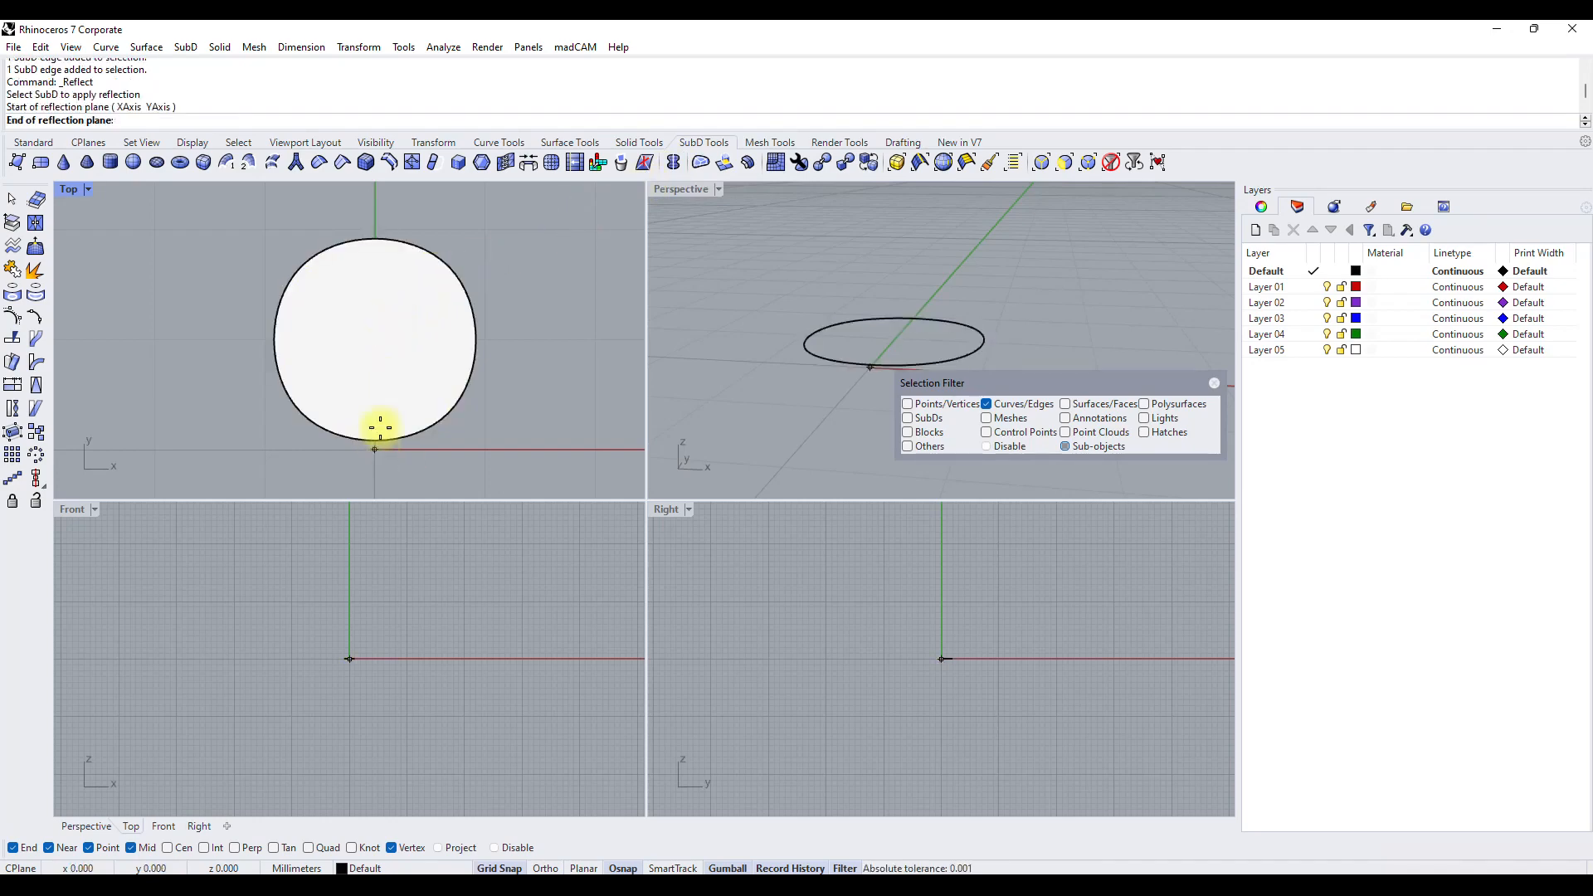
{"action": "left_click", "coordinate": [378, 227]}
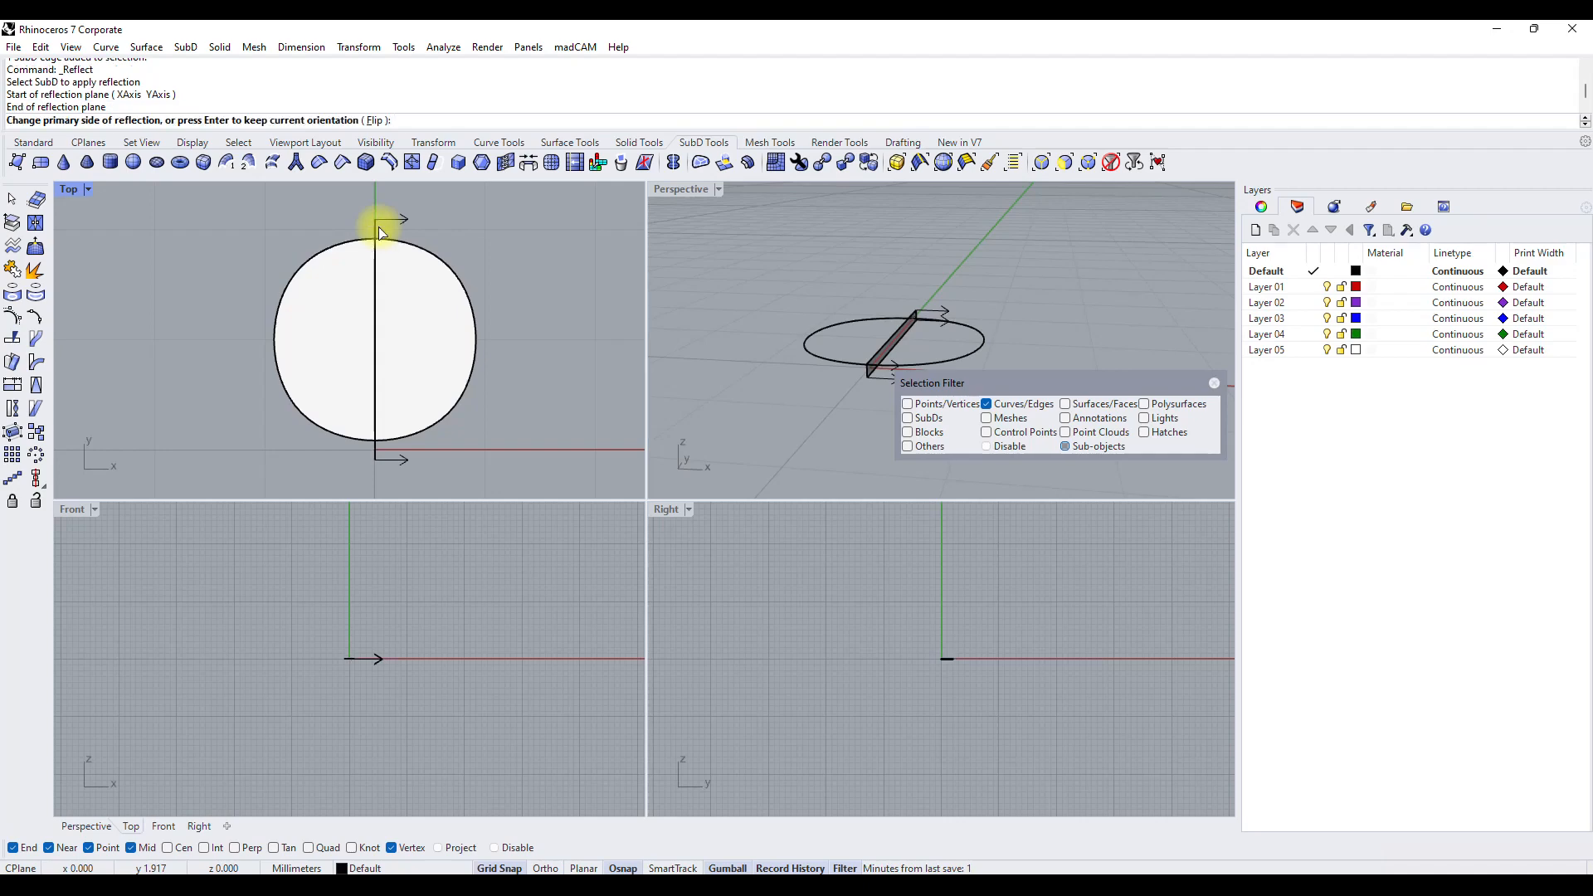
{"action": "key", "text": "Return"}
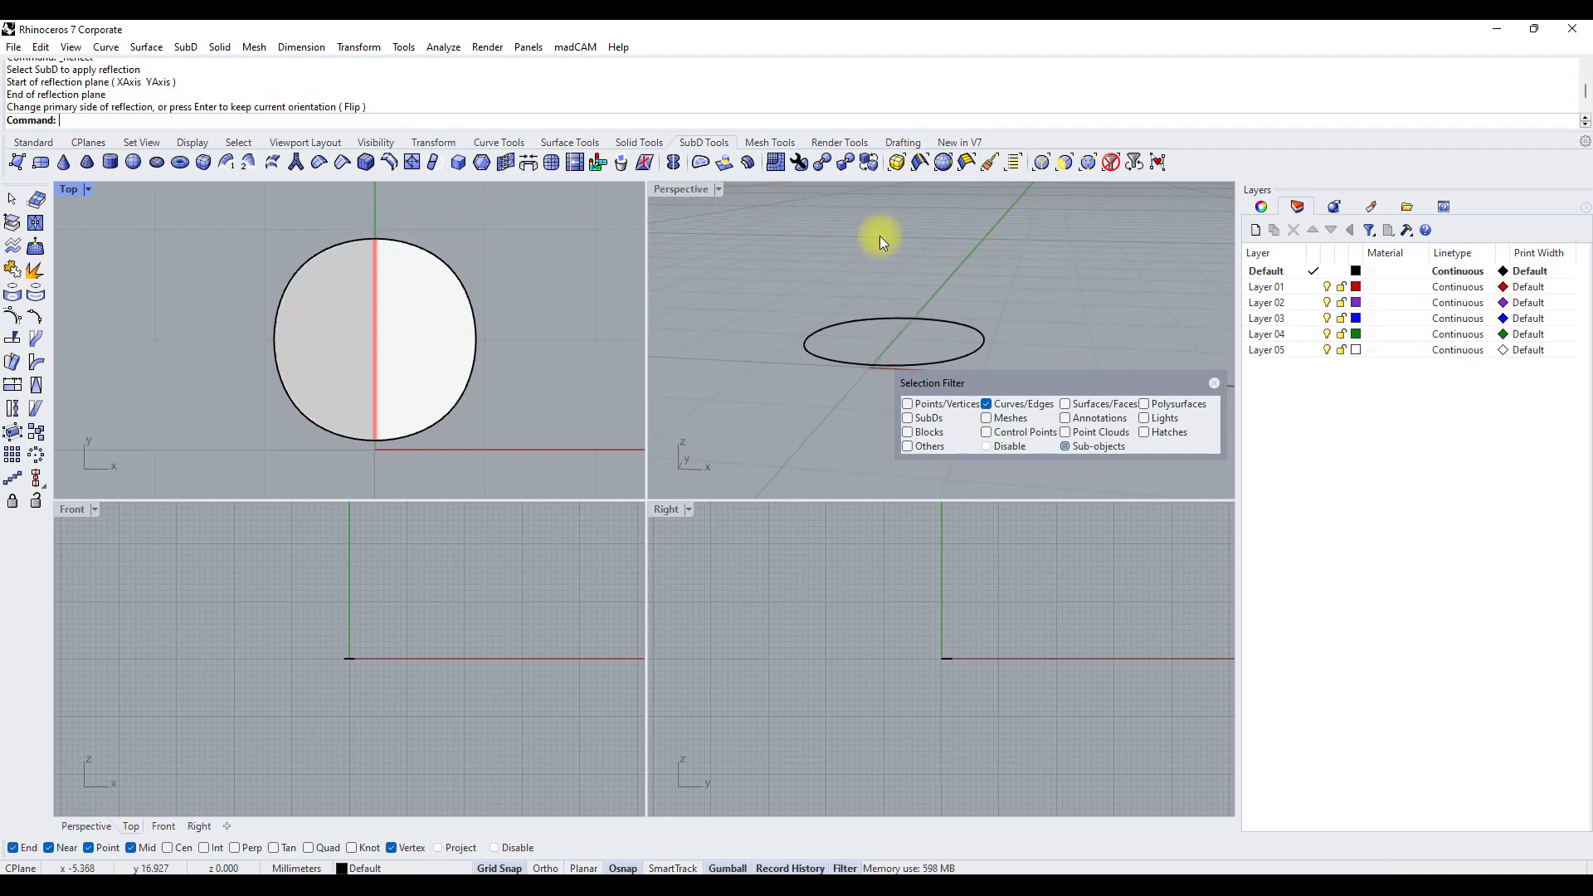
Extrude the SubD face's far edge 1 mm along positive Y in the Top view.
{"action": "left_click", "coordinate": [1042, 163]}
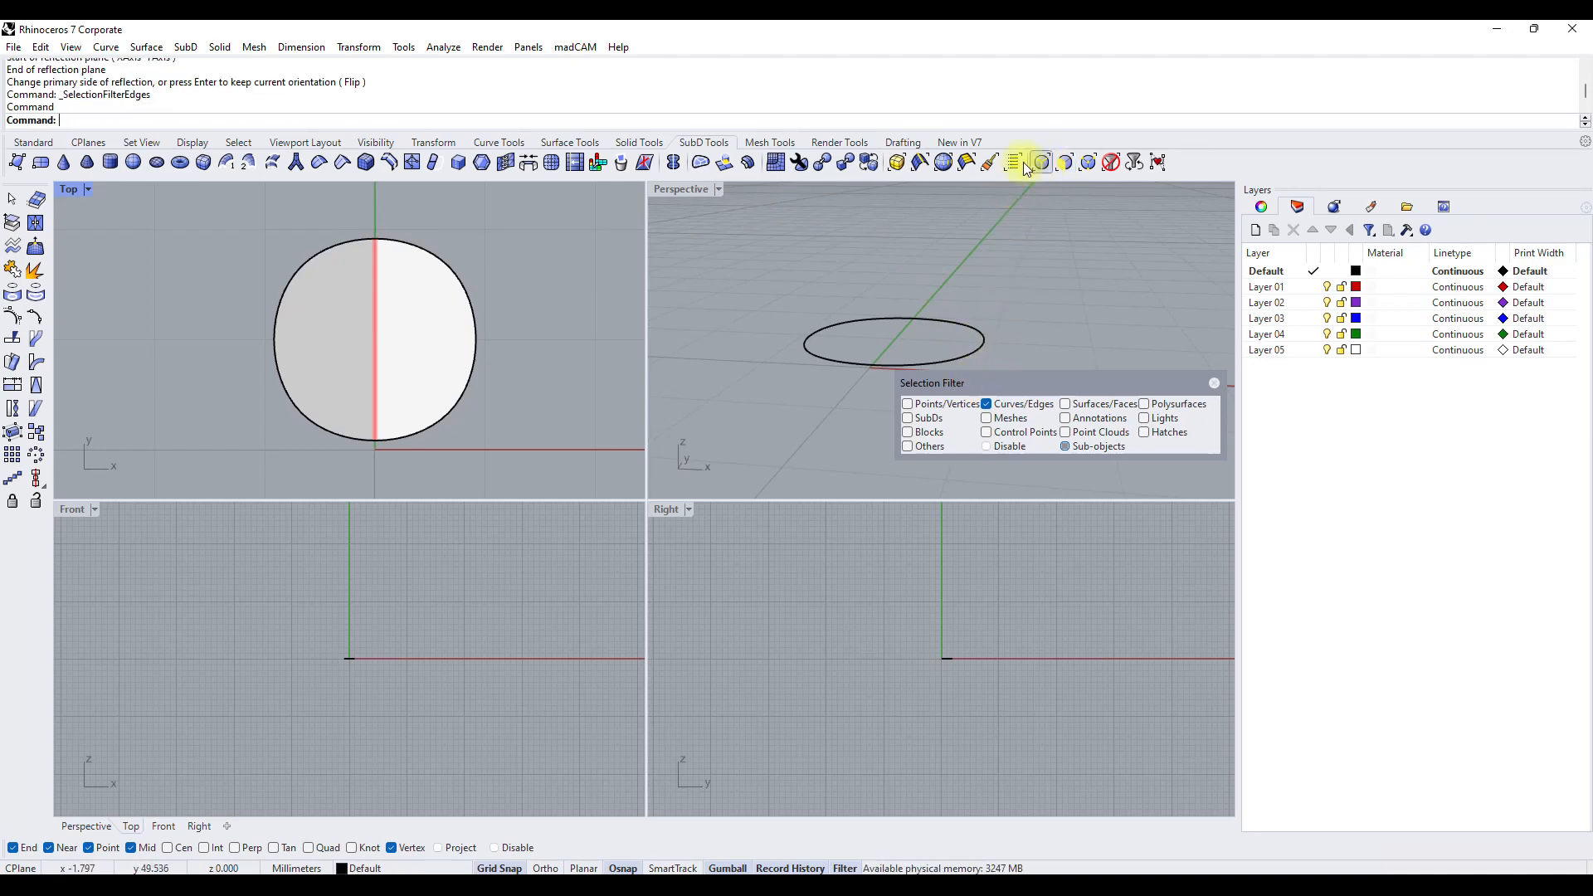
{"action": "left_click", "coordinate": [402, 249]}
{"action": "scroll", "coordinate": [399, 252], "scroll_direction": "down", "scroll_amount": 3}
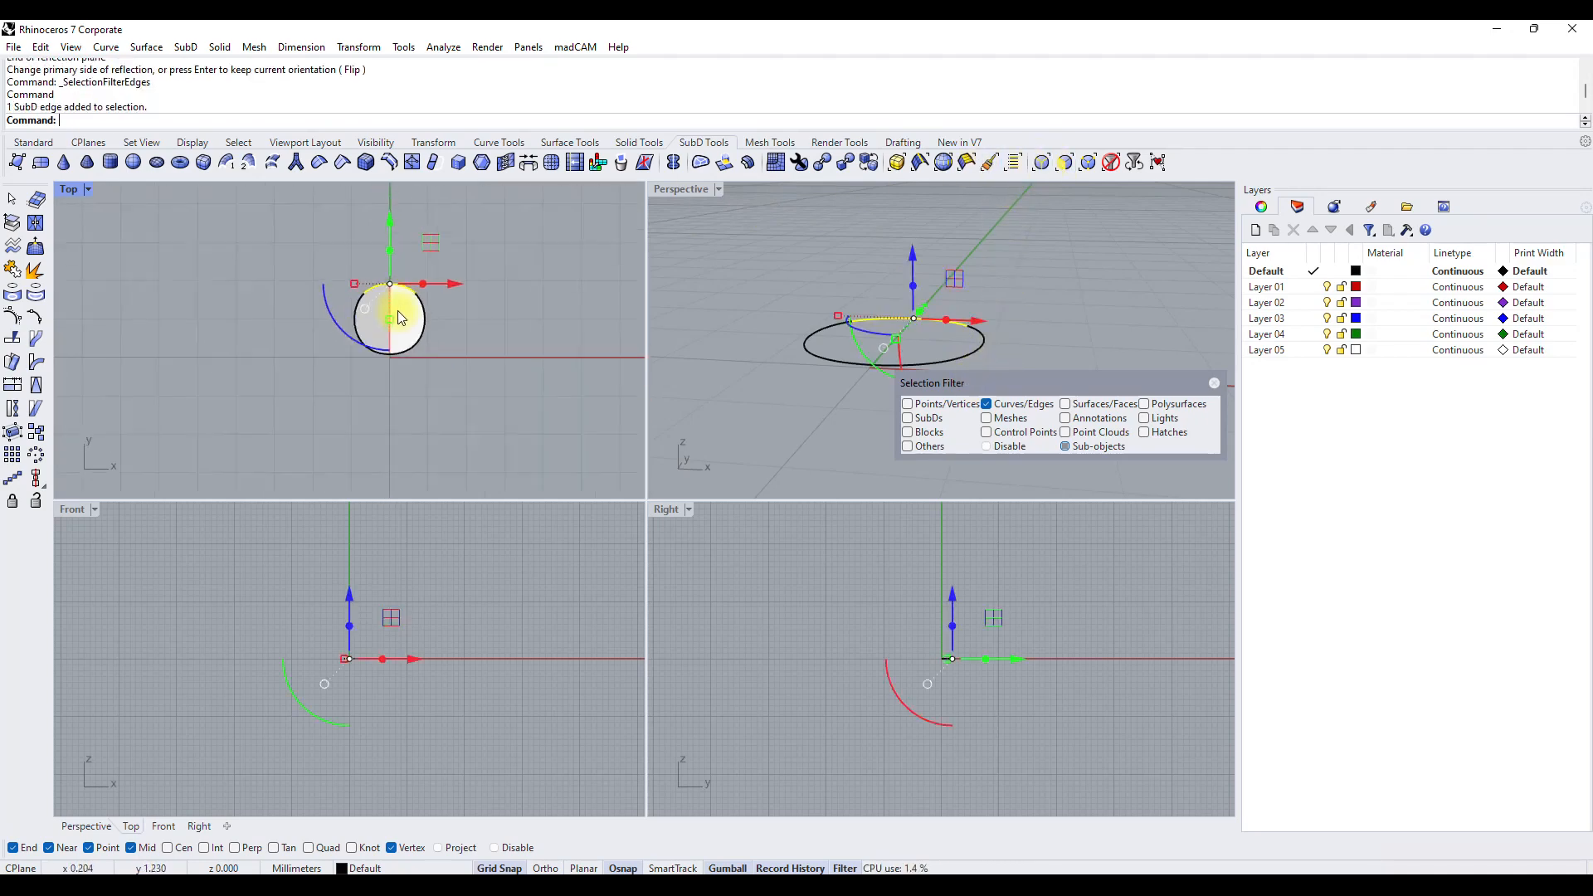
{"action": "left_click", "coordinate": [724, 166]}
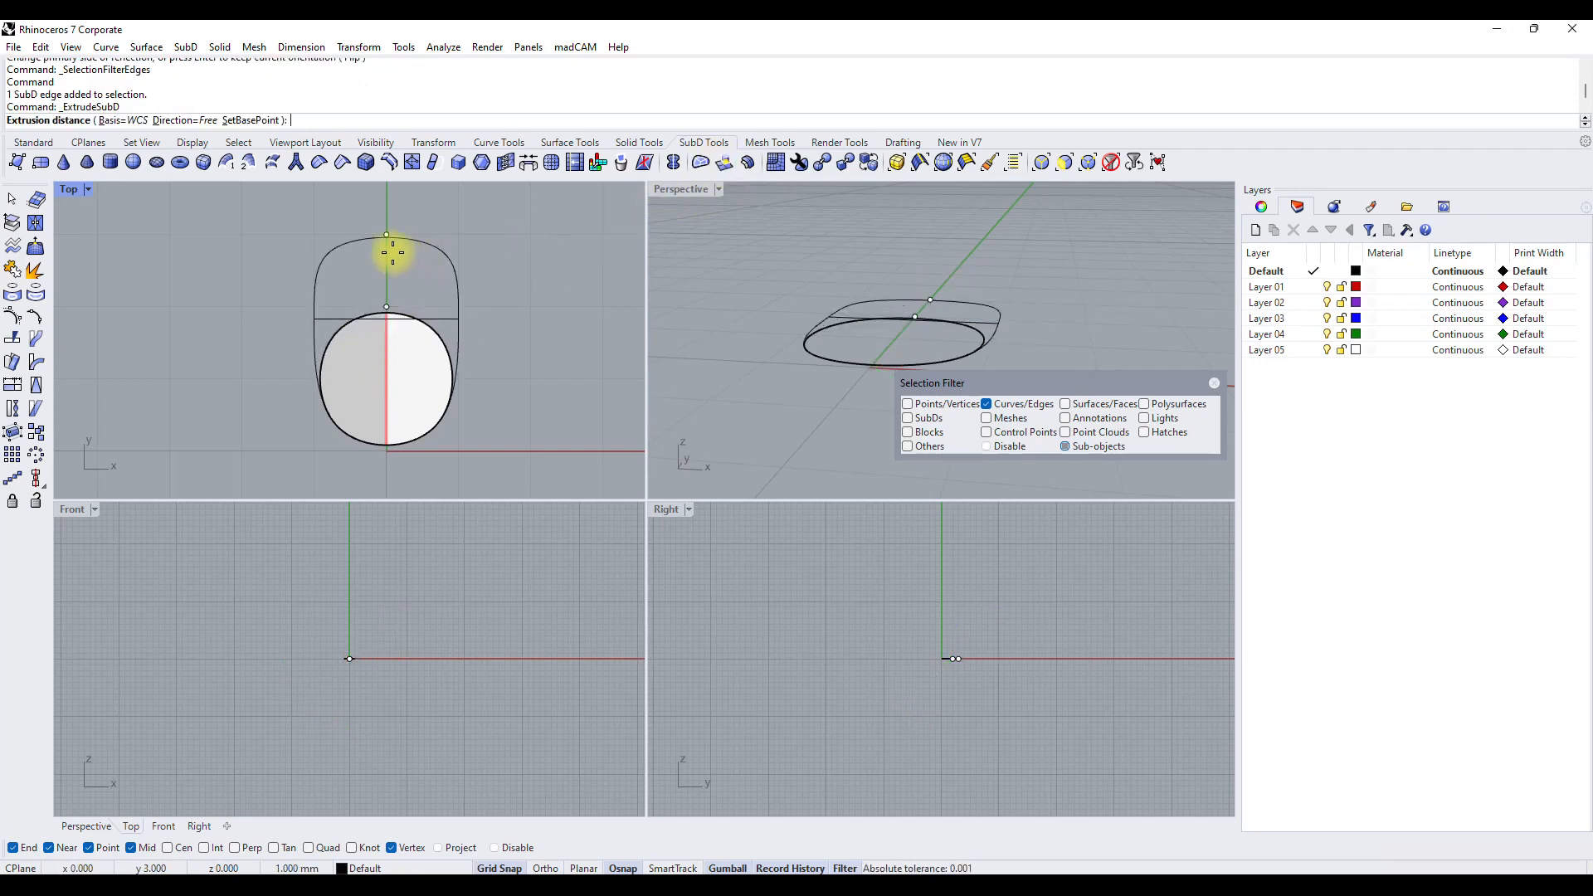
{"action": "left_click", "coordinate": [391, 242]}
Extrude the new end edge along positive Y to y = 4 to add a third face to the strip.
{"action": "left_click", "coordinate": [397, 241]}
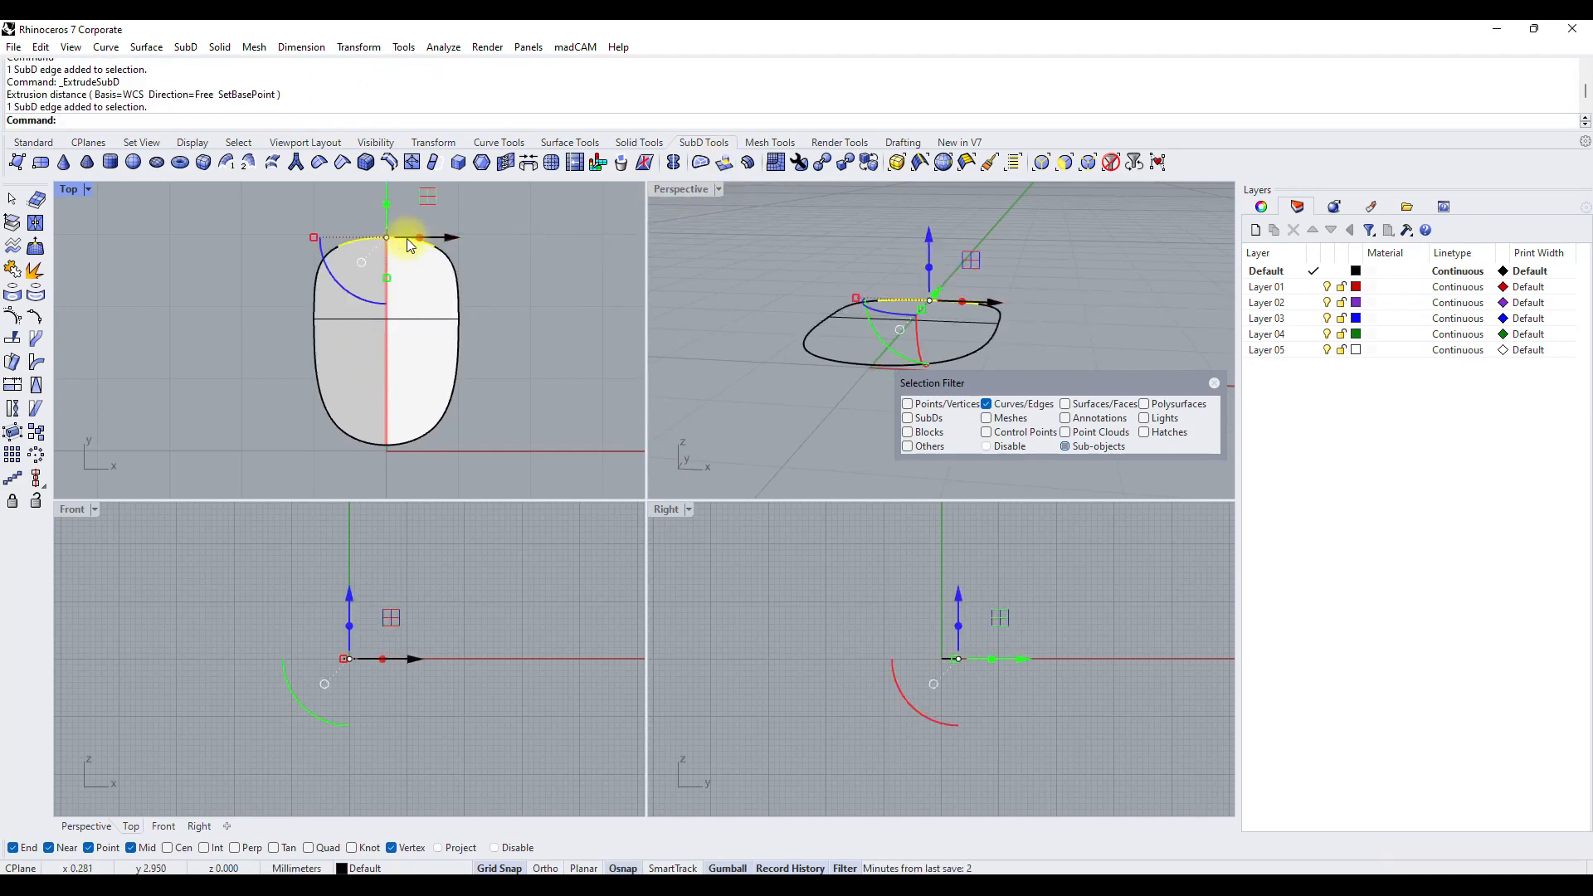
{"action": "right_click", "coordinate": [407, 238]}
{"action": "right_click_drag", "start_coordinate": [410, 193], "coordinate": [395, 232]}
{"action": "left_click", "coordinate": [396, 210]}
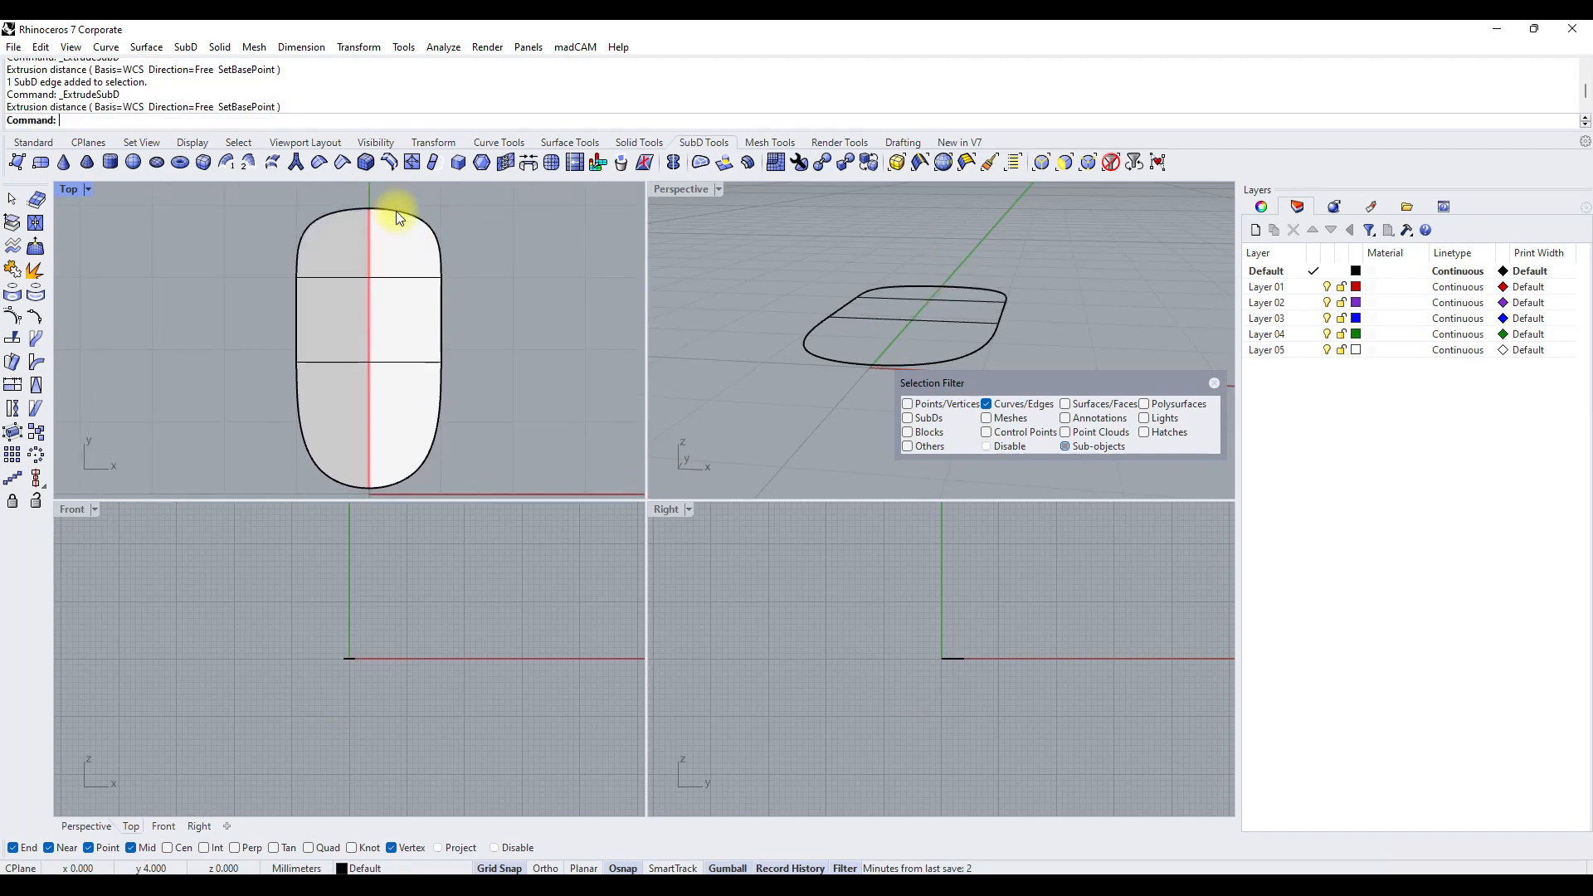
Try to apply Radiate symmetry with 5 segments to the reflected SubD strip, centred on the origin with a vertical axis.
{"action": "scroll", "coordinate": [419, 383], "scroll_direction": "down", "scroll_amount": 3}
{"action": "right_click_drag", "start_coordinate": [426, 378], "coordinate": [413, 341]}
{"action": "scroll", "coordinate": [407, 327], "scroll_direction": "up", "scroll_amount": 4}
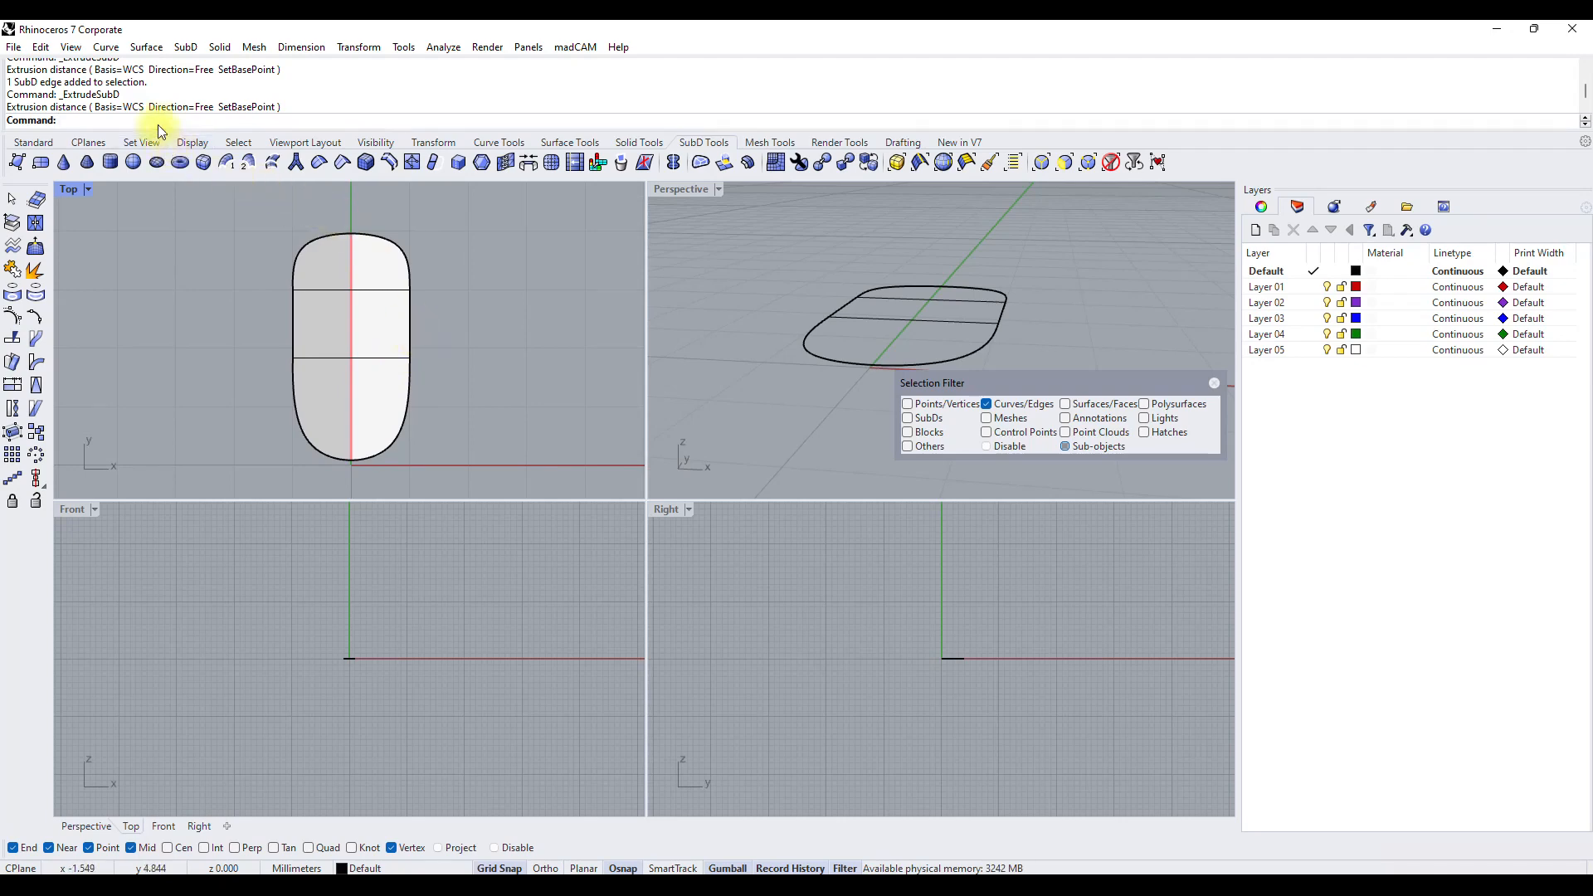
{"action": "type", "text": "Radiate"}
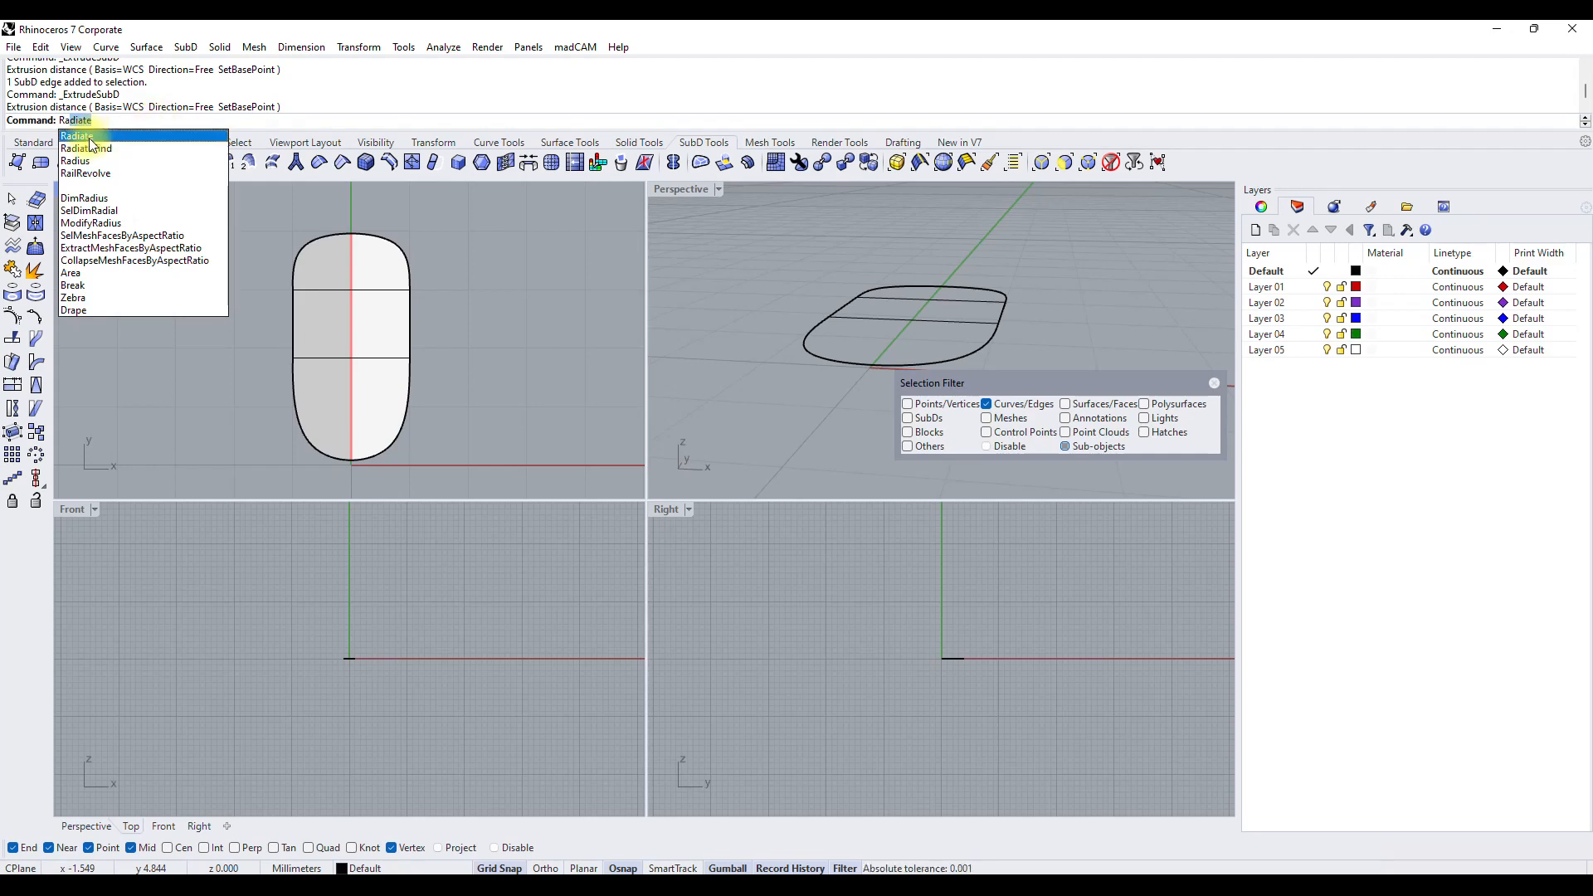
{"action": "left_click", "coordinate": [89, 138]}
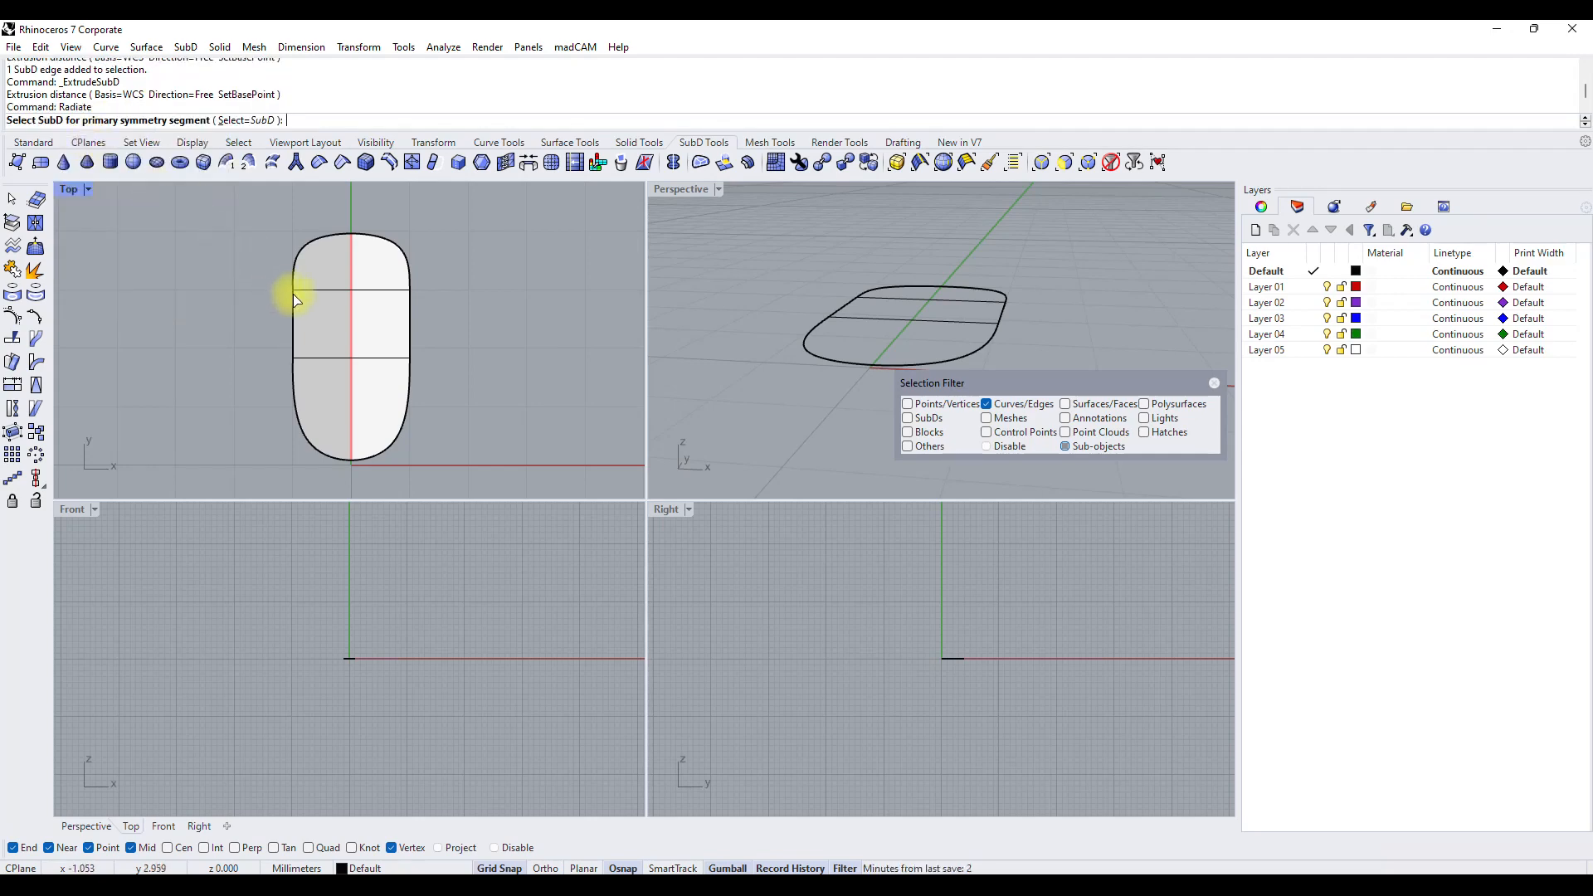
{"action": "left_click", "coordinate": [316, 313]}
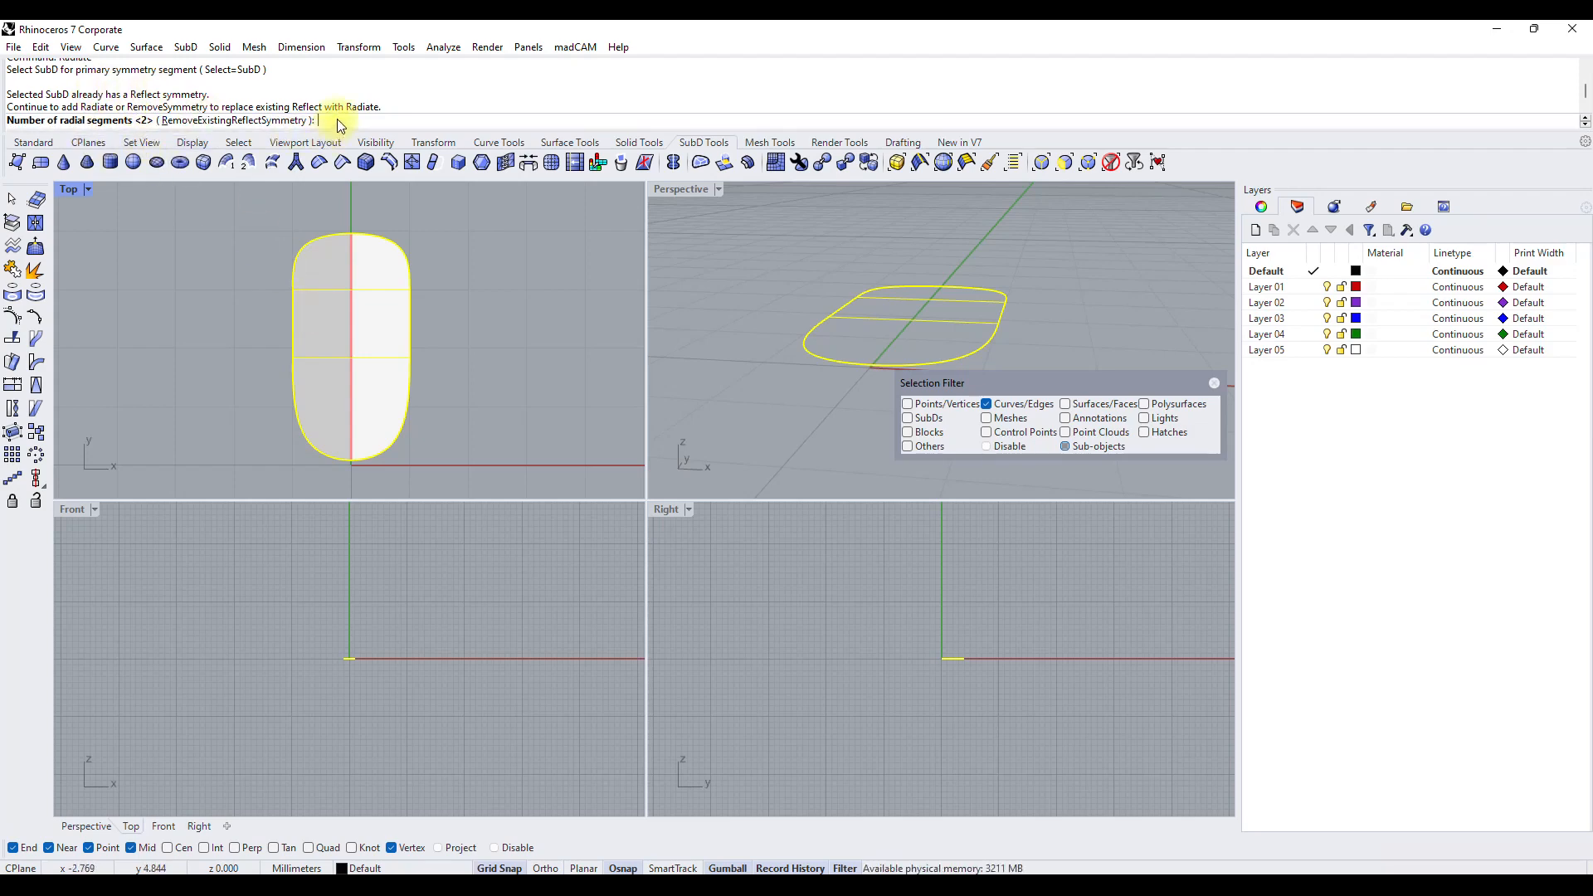
{"action": "key", "text": "Return"}
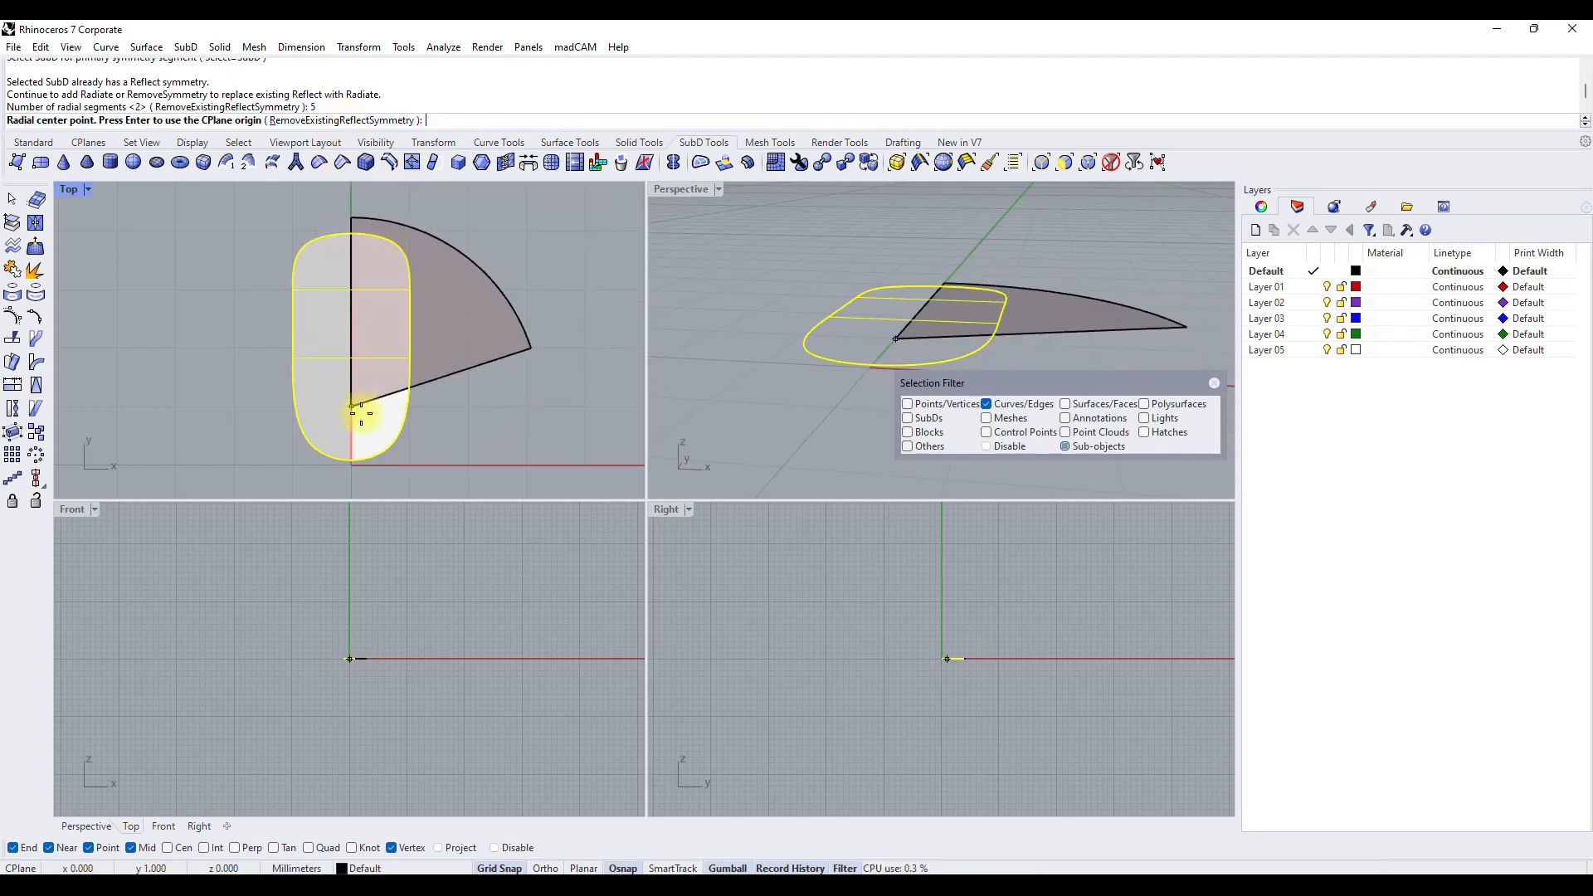
{"action": "left_click", "coordinate": [349, 467]}
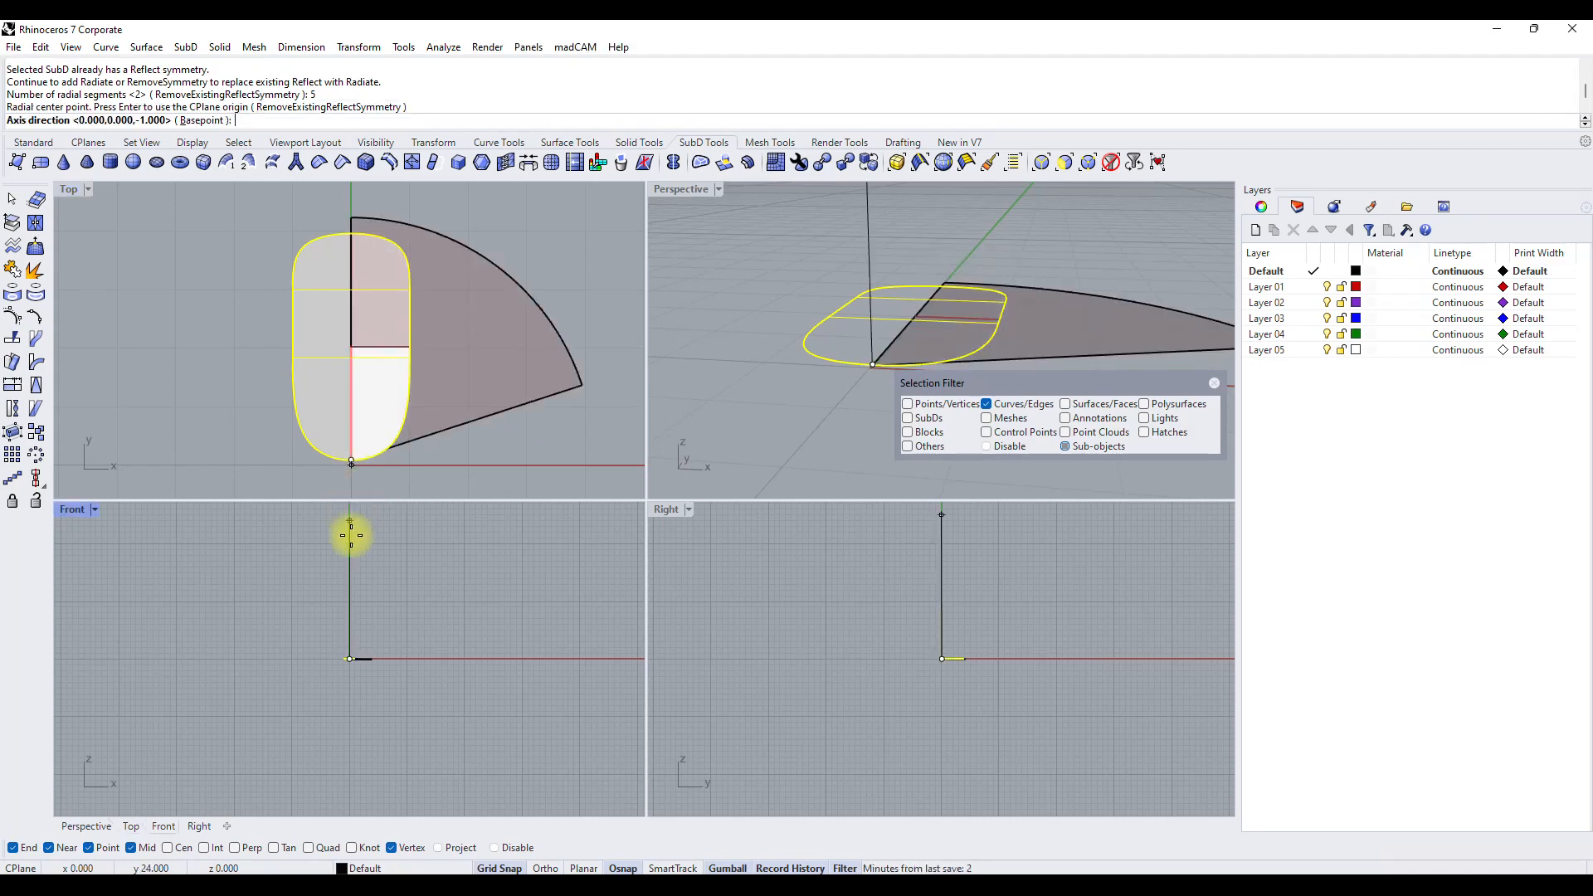
{"action": "left_click", "coordinate": [363, 618]}
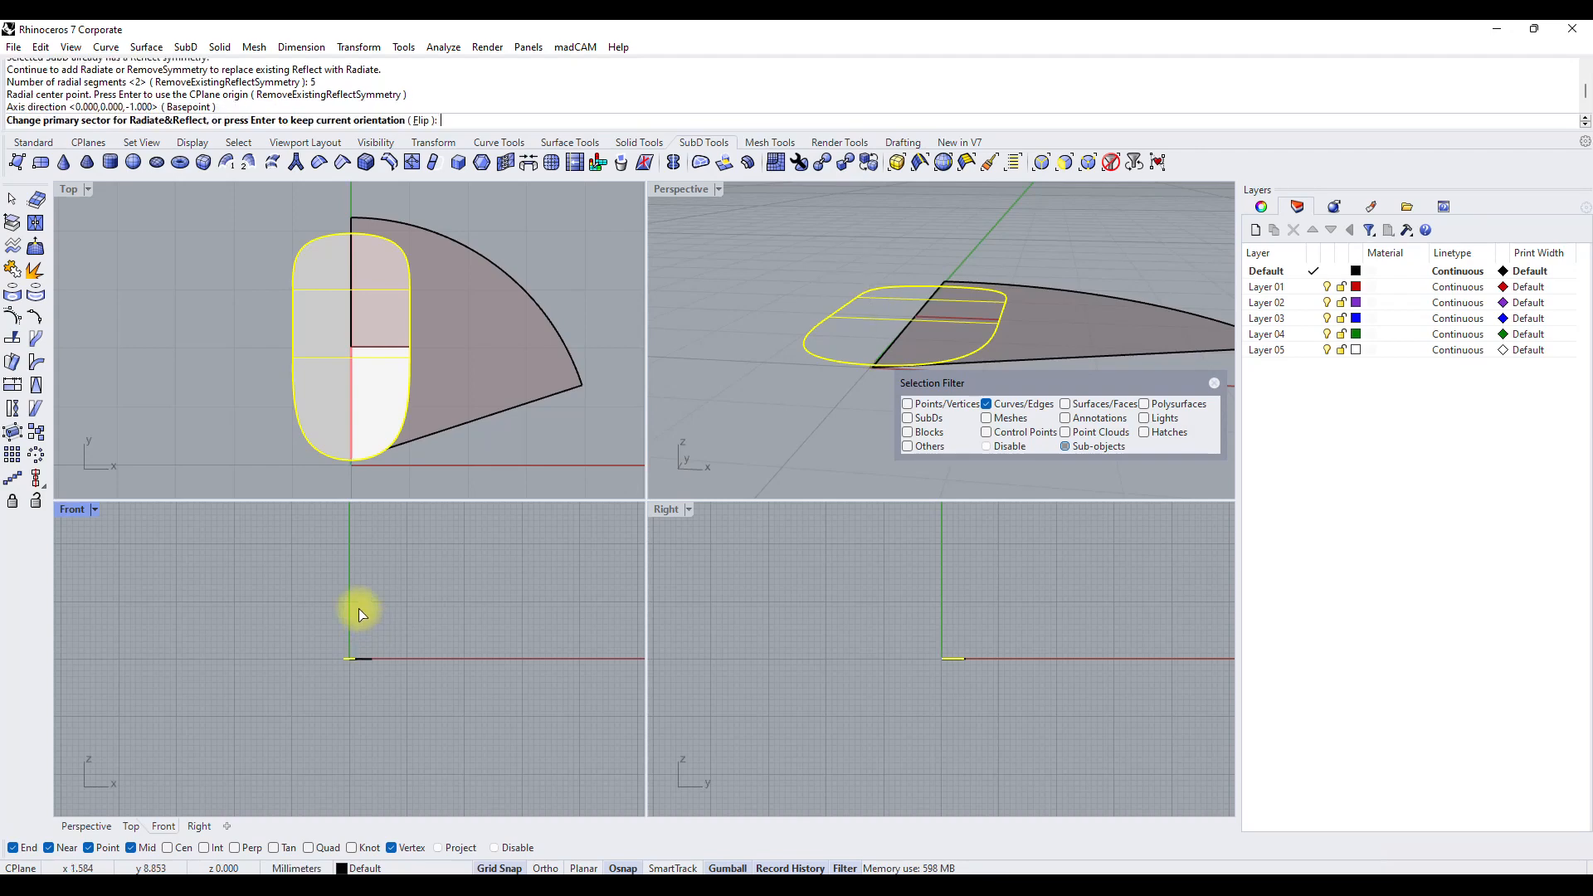
{"action": "key", "text": "Return"}
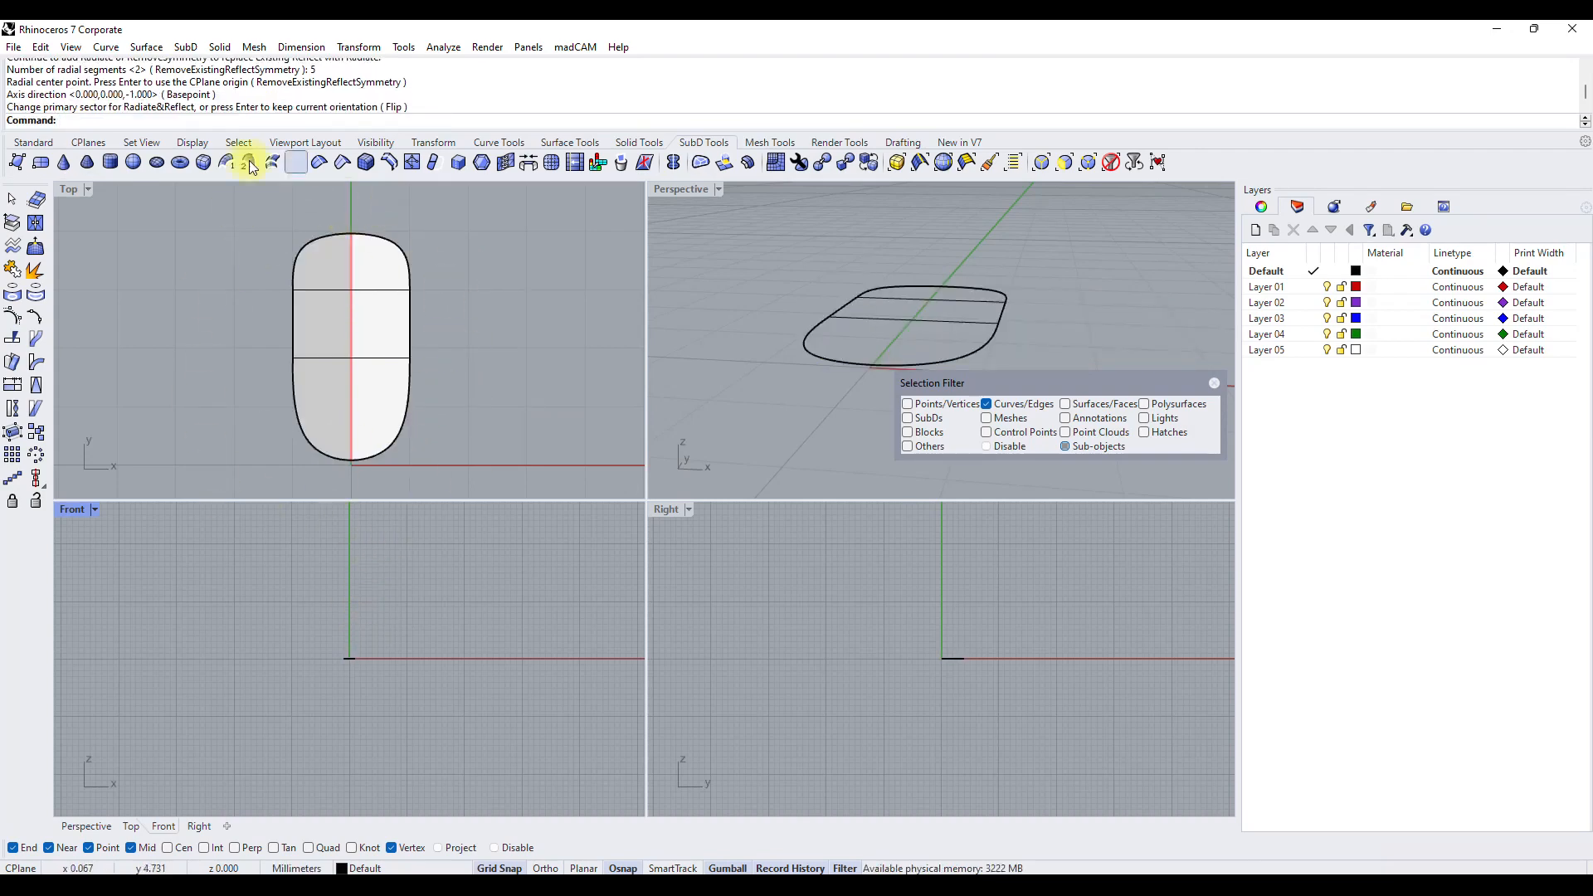
Retry Radiate symmetry on the strip with 5 segments, centred at the origin with axis direction 0, 0, 1 and the current orientation.
{"action": "right_click", "coordinate": [84, 124]}
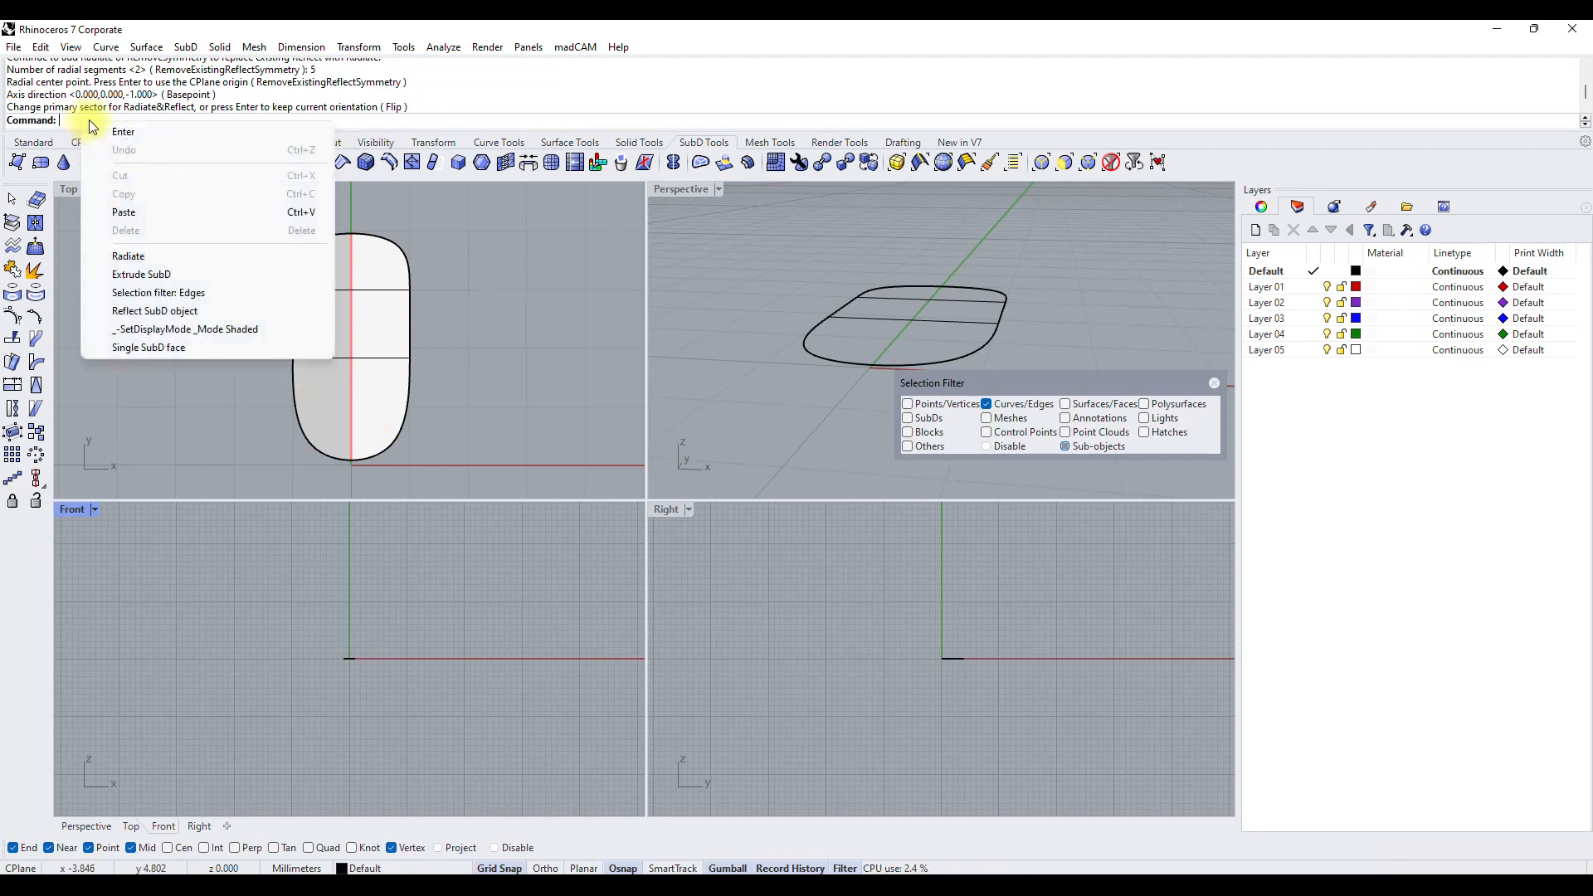
{"action": "left_click", "coordinate": [137, 258]}
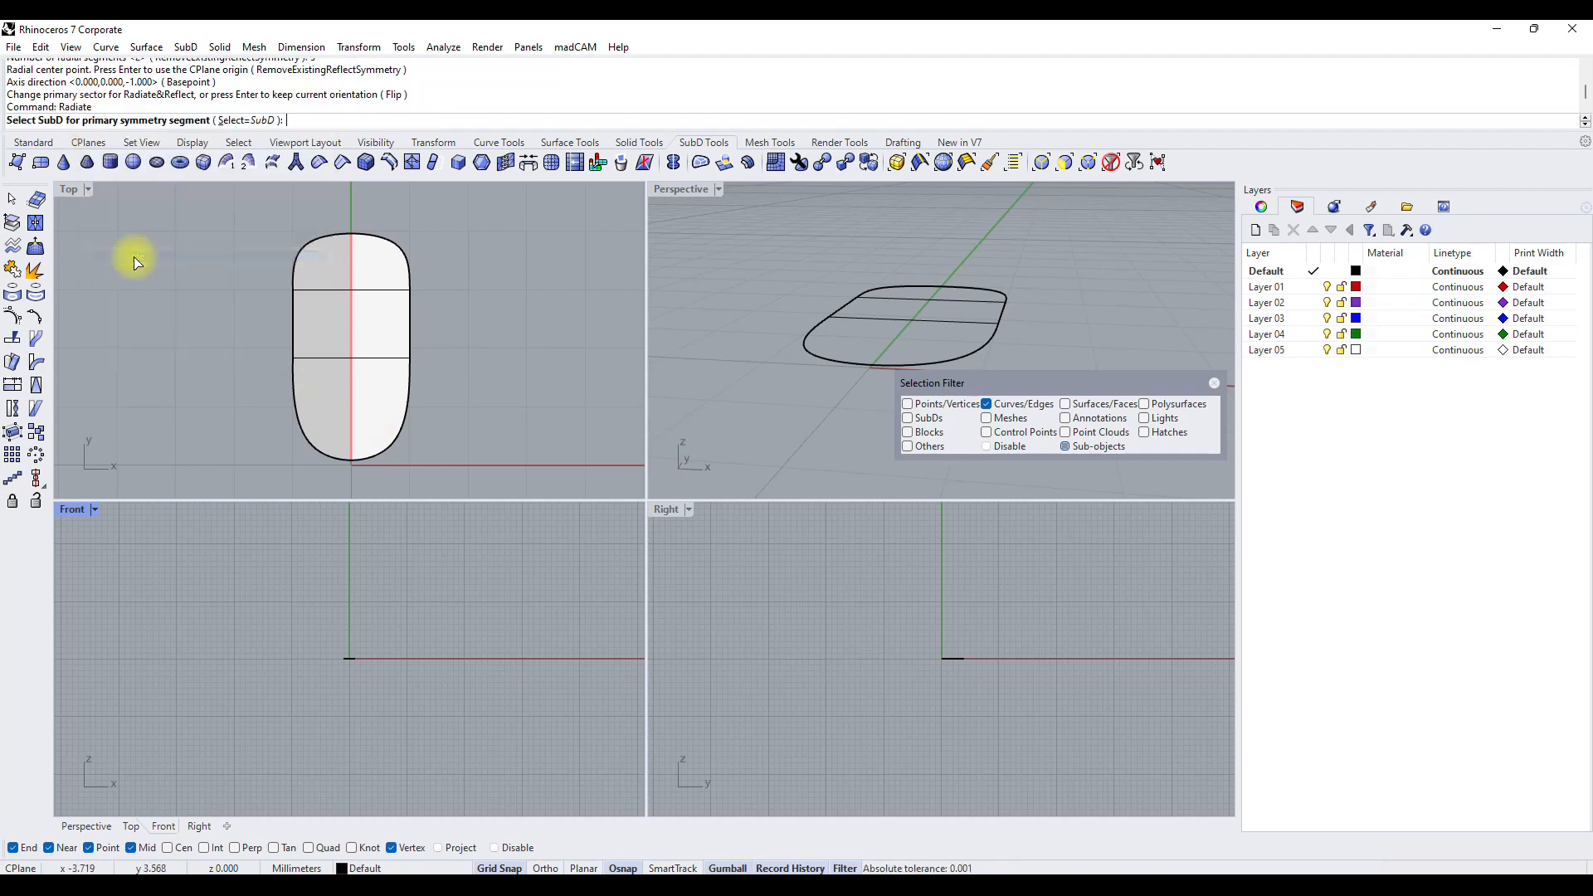
{"action": "left_click", "coordinate": [321, 279]}
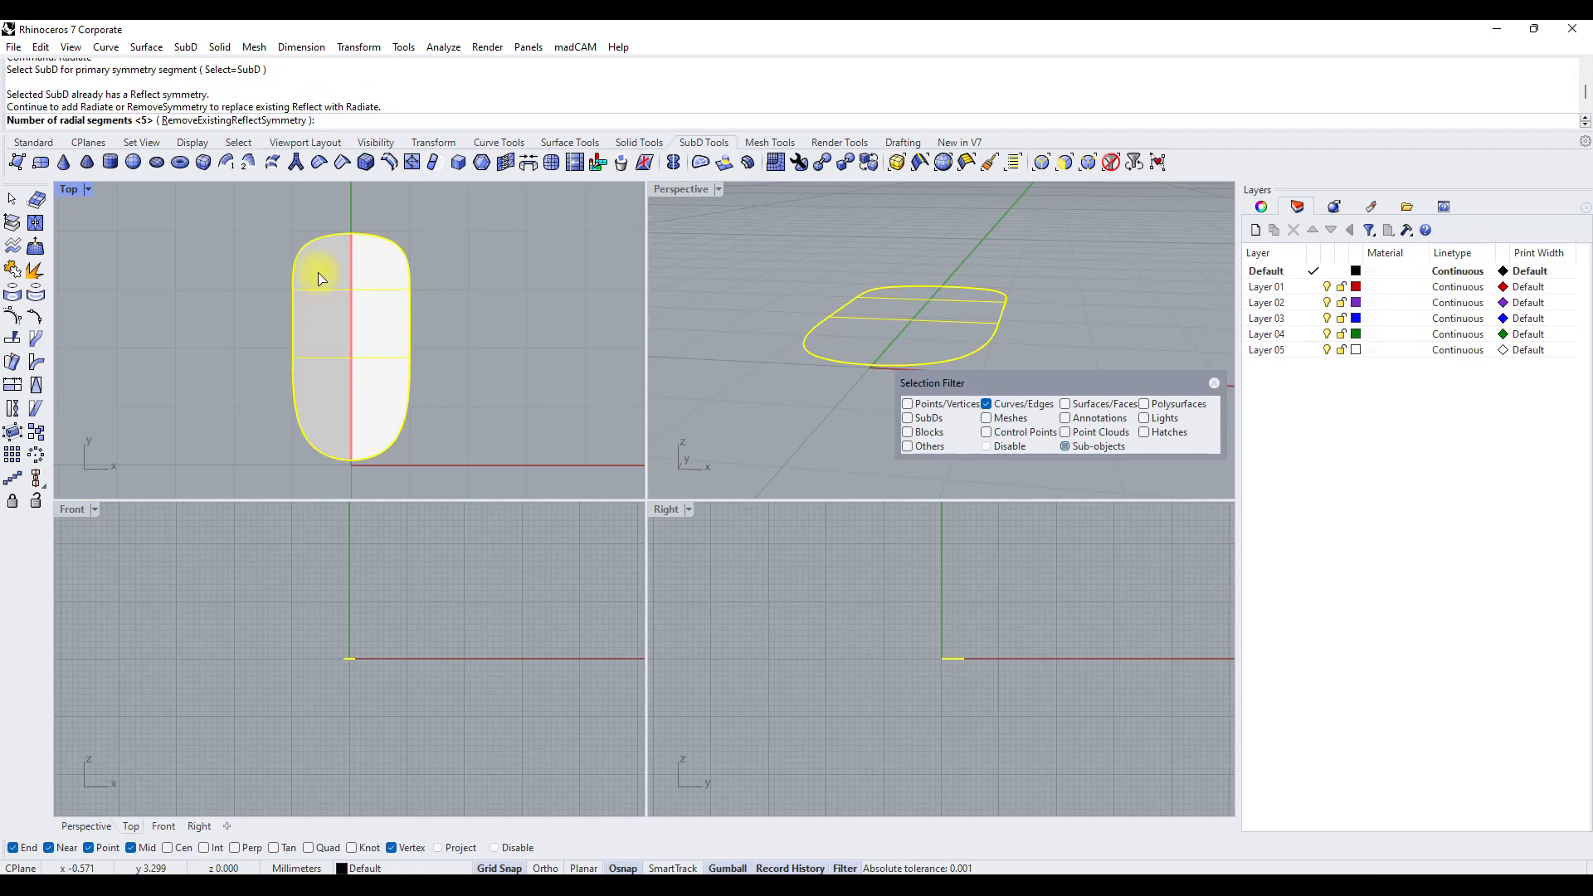
{"action": "key", "text": "Return"}
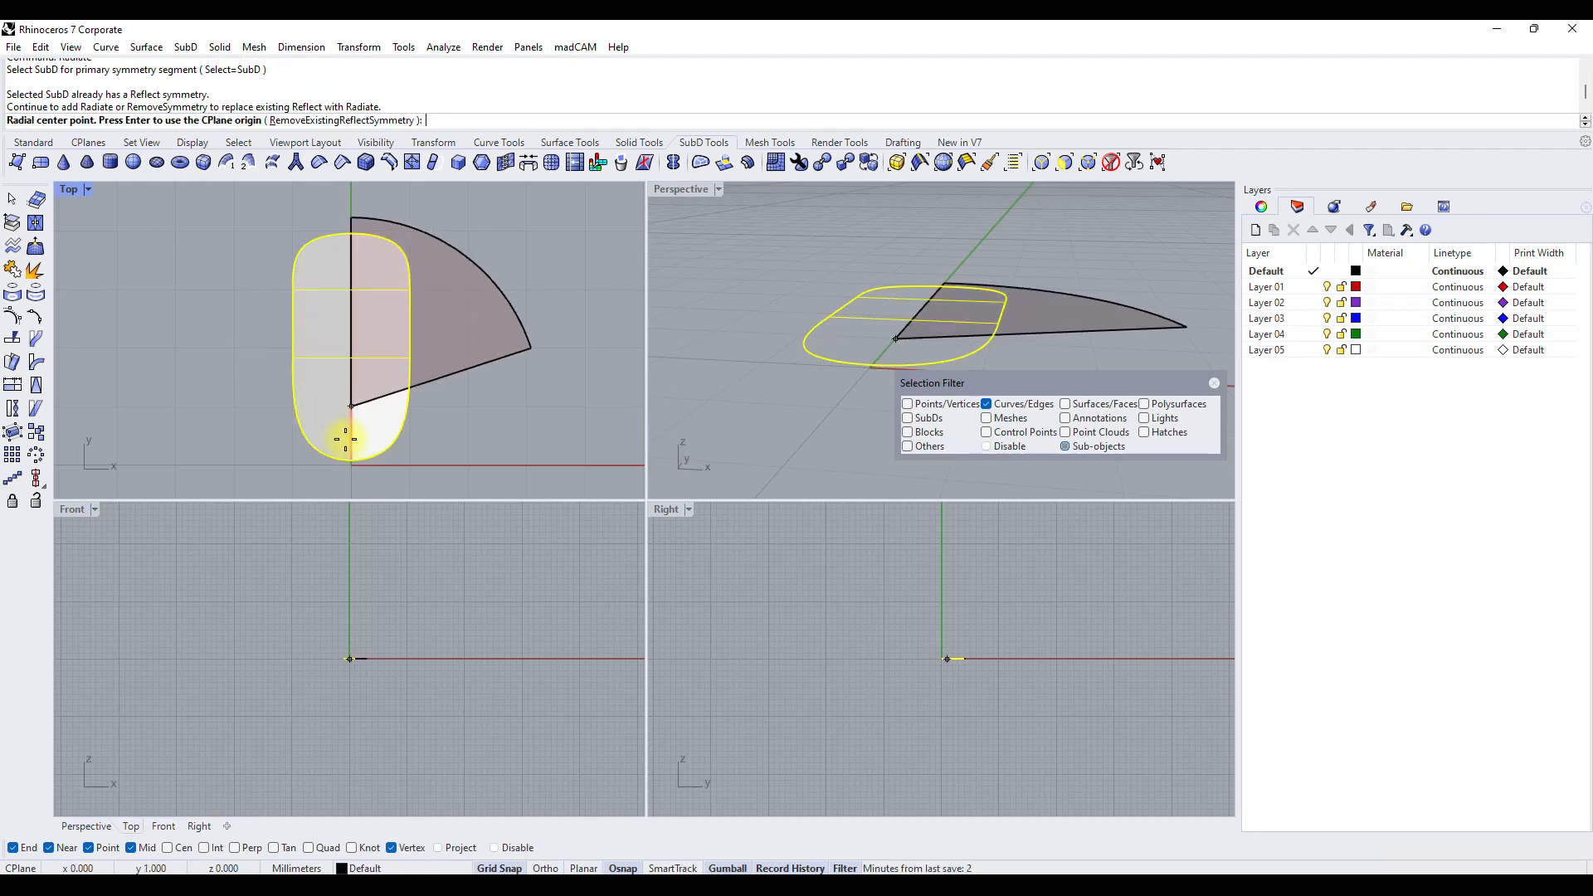
{"action": "scroll", "coordinate": [354, 470], "scroll_direction": "up", "scroll_amount": 5}
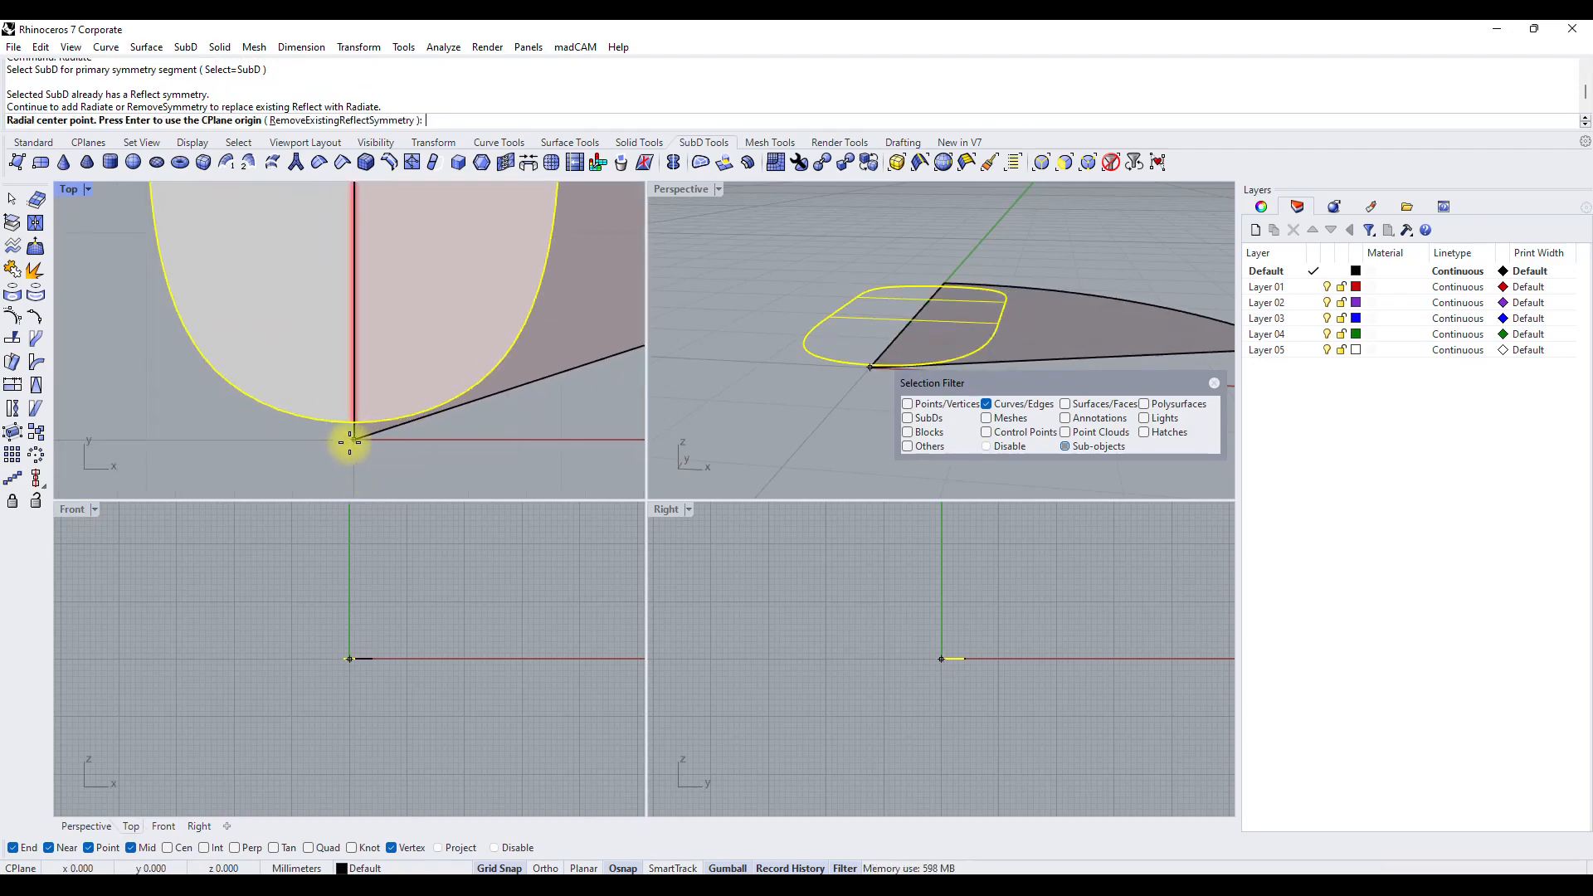
{"action": "left_click", "coordinate": [349, 440]}
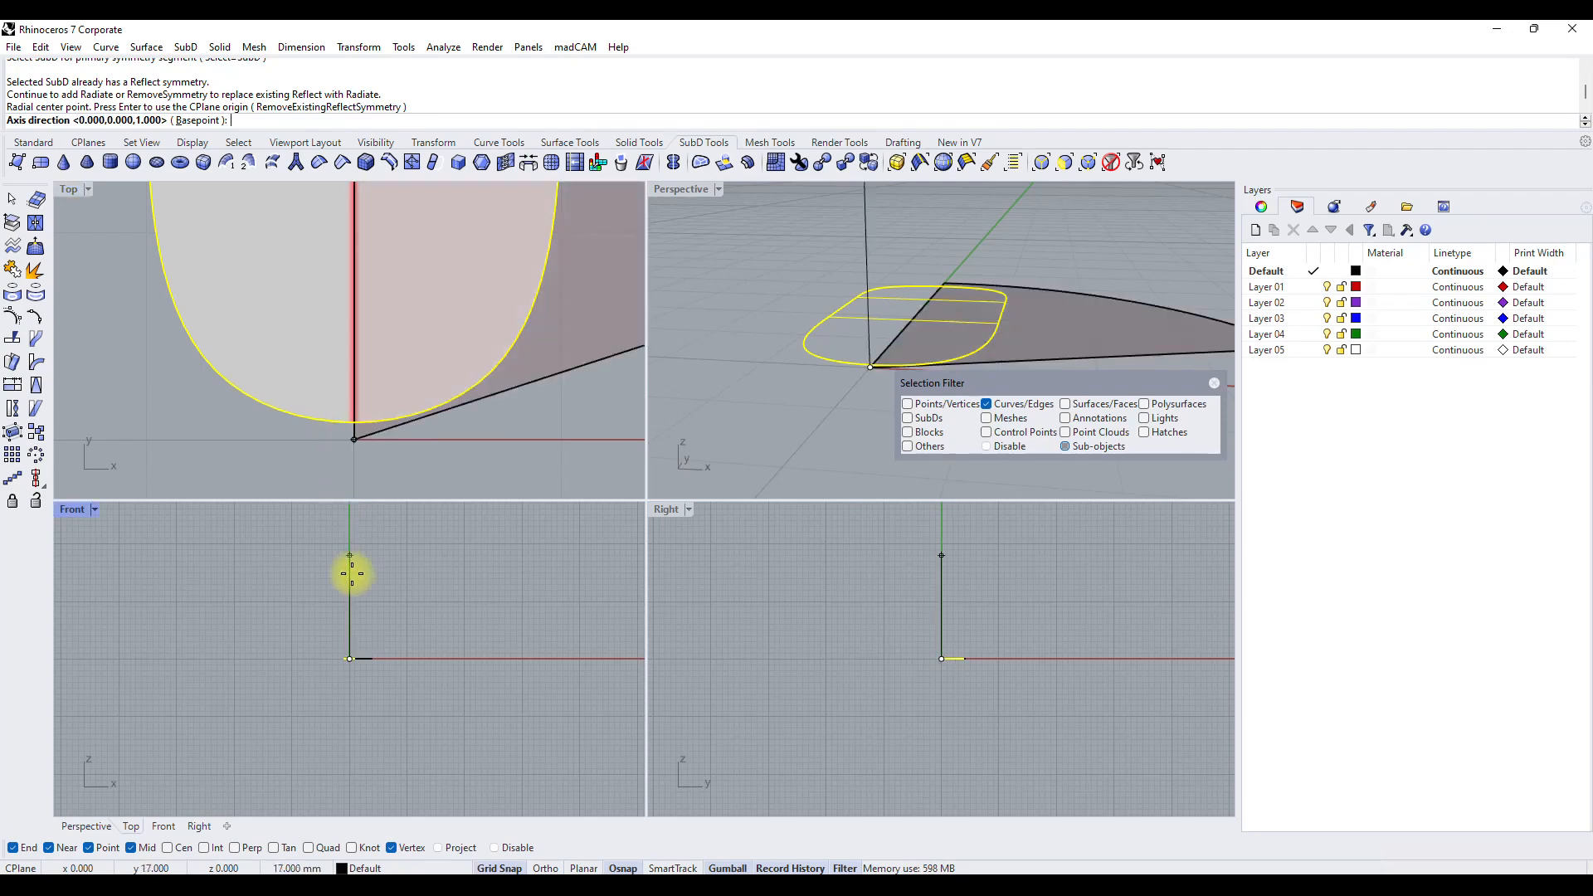
{"action": "left_click", "coordinate": [352, 616]}
{"action": "key", "text": "Return"}
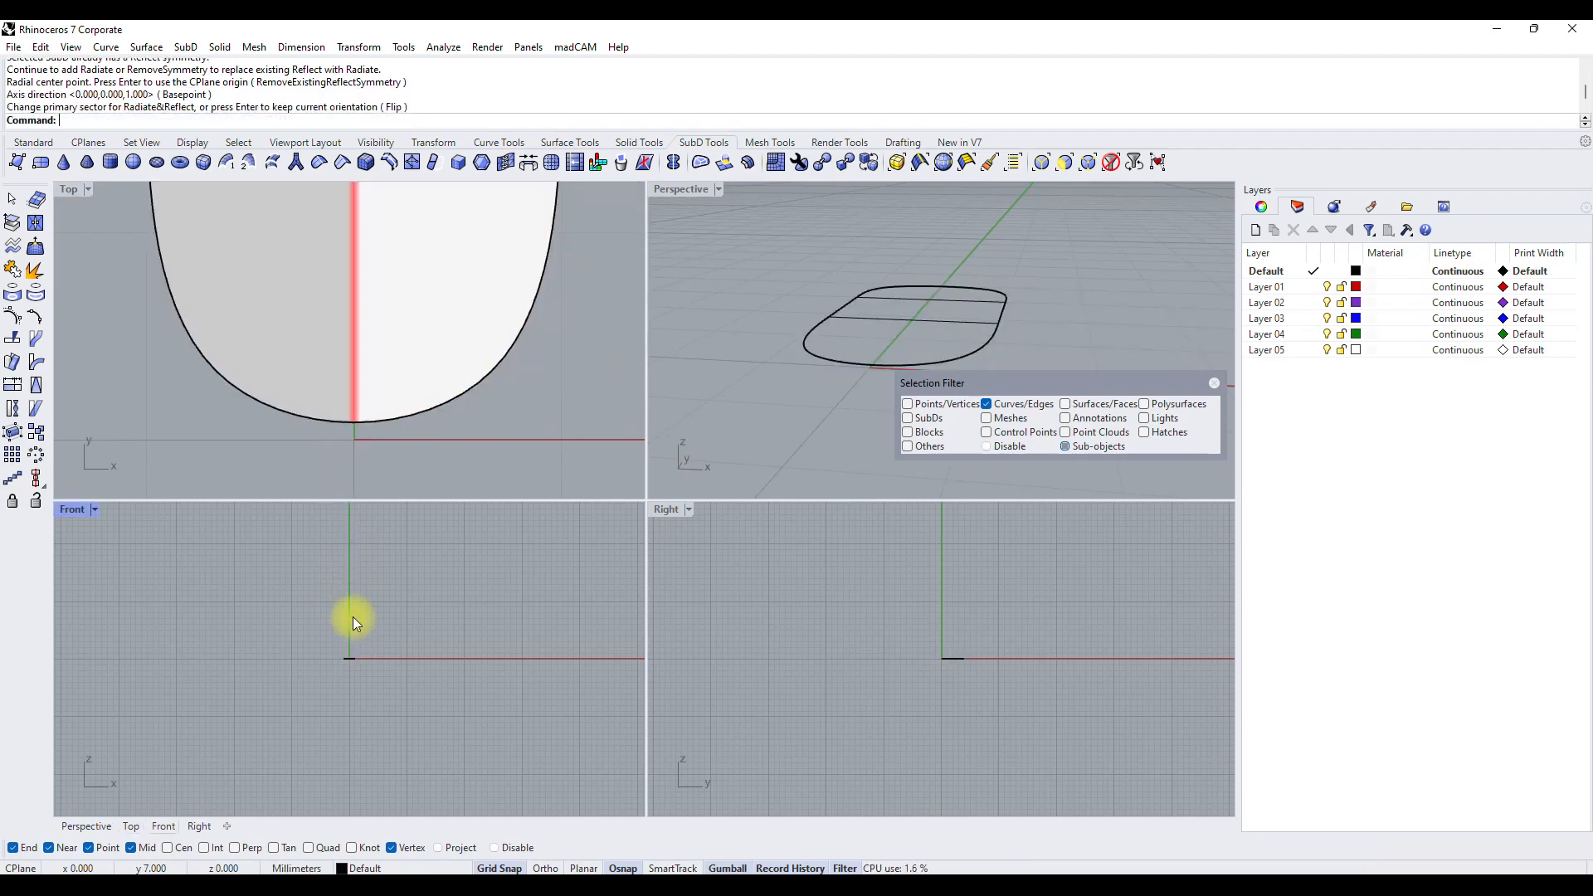
Try to move the strip's end edge nearest the origin in the Perspective view, and clear the selection.
{"action": "scroll", "coordinate": [360, 480], "scroll_direction": "down", "scroll_amount": 8}
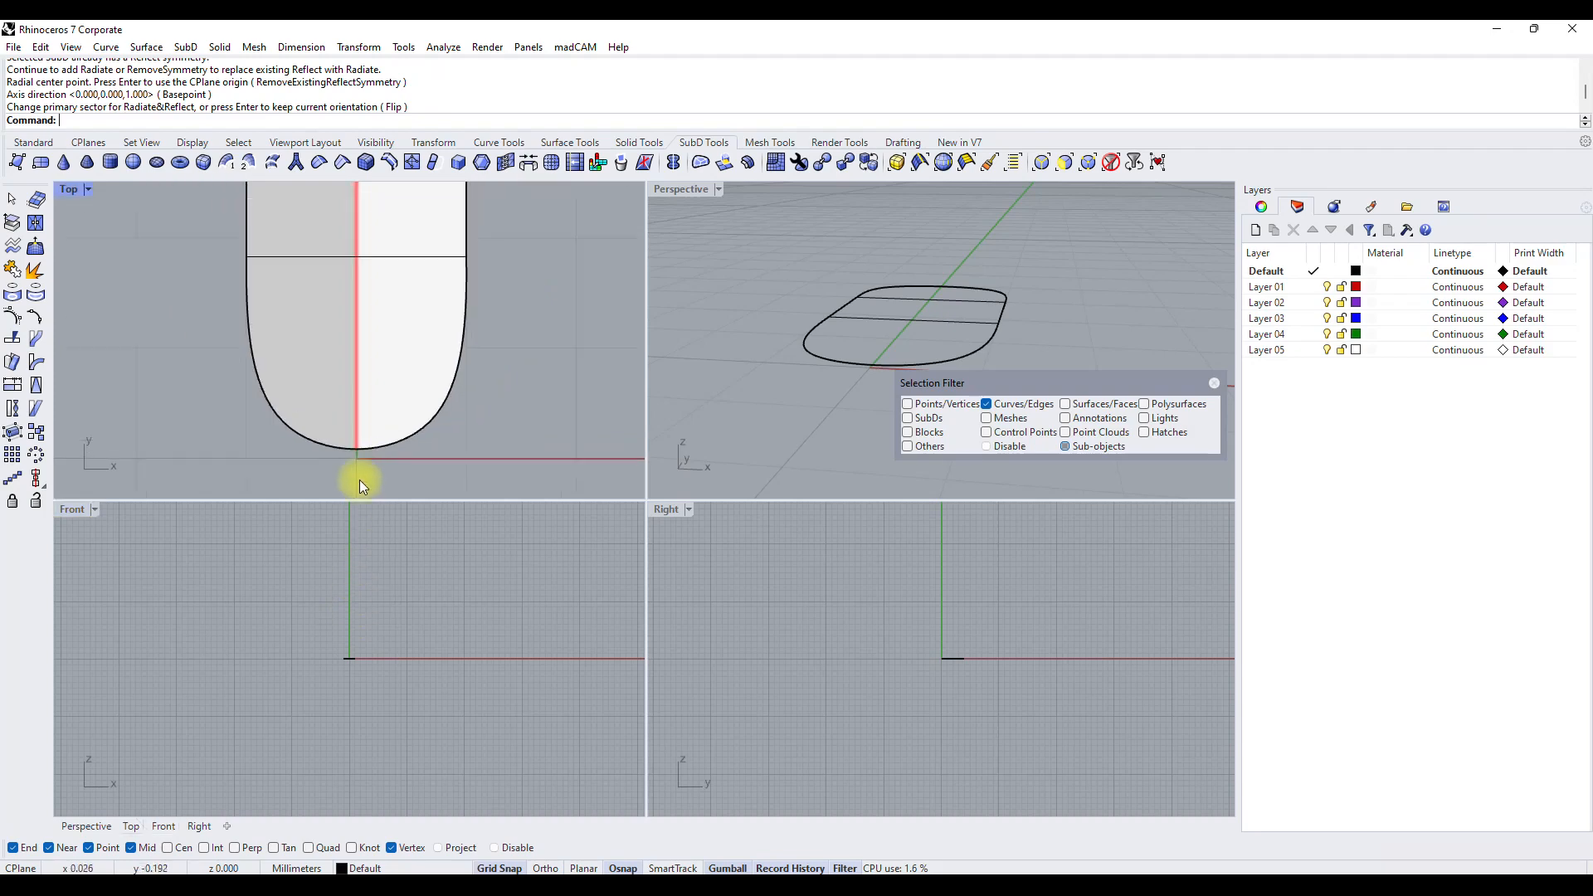
{"action": "mouse_move", "coordinate": [867, 320]}
{"action": "right_mouse_down"}
{"action": "mouse_move", "coordinate": [838, 335]}
{"action": "mouse_move", "coordinate": [1232, 490]}
{"action": "mouse_move", "coordinate": [704, 441]}
{"action": "mouse_move", "coordinate": [882, 313]}
{"action": "right_mouse_up"}
{"action": "left_click", "coordinate": [761, 384]}
{"action": "left_click_drag", "start_coordinate": [825, 384], "coordinate": [858, 376]}
{"action": "scroll", "coordinate": [743, 359], "scroll_direction": "down", "scroll_amount": 3}
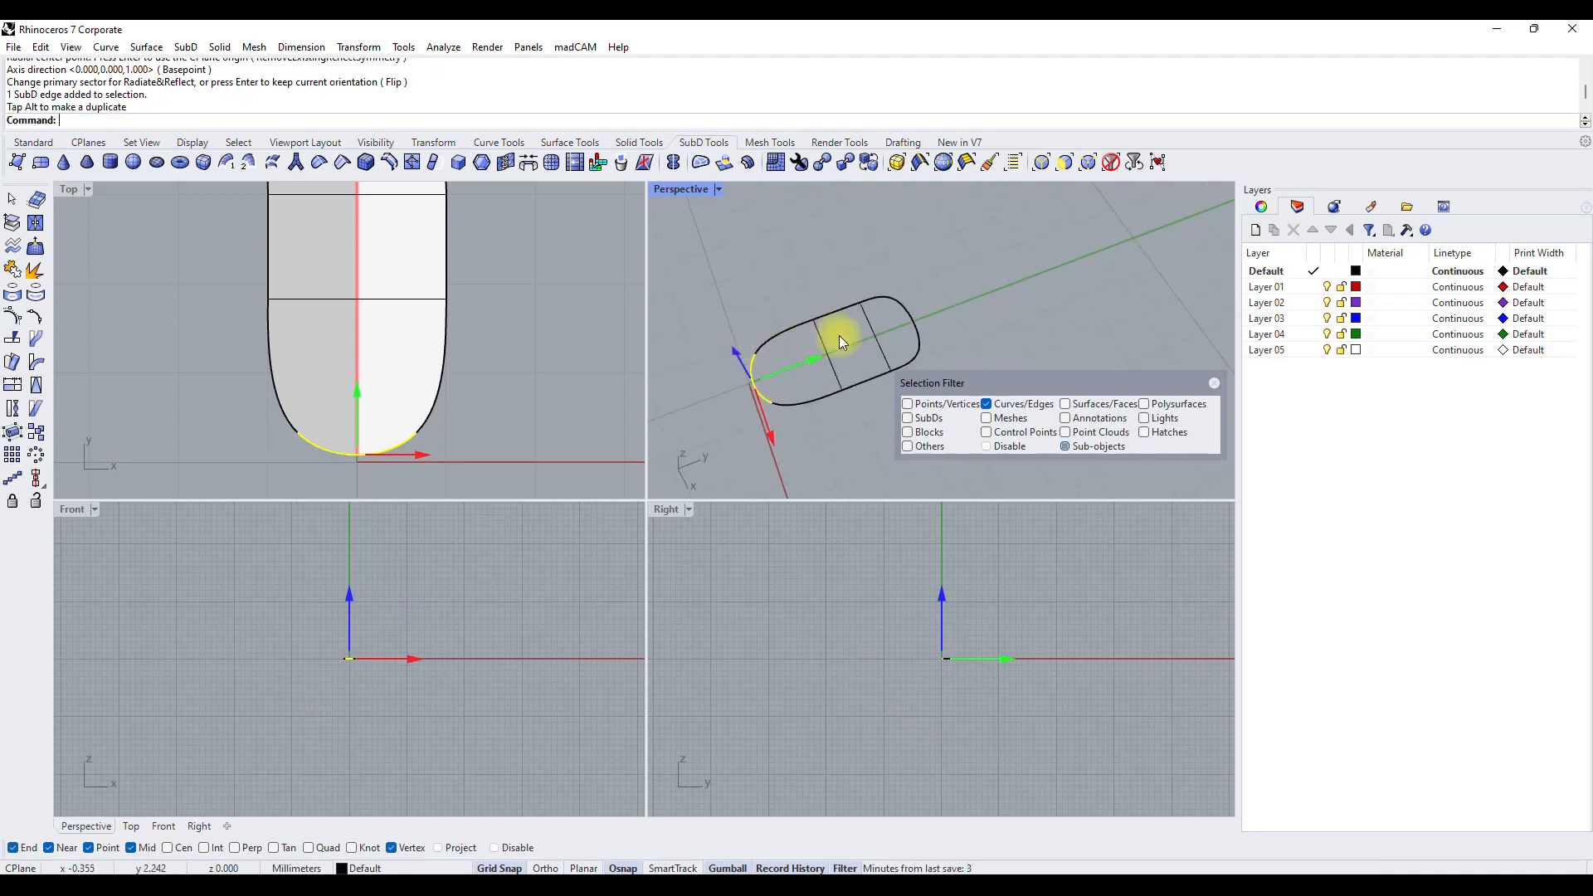
{"action": "left_click", "coordinate": [851, 370]}
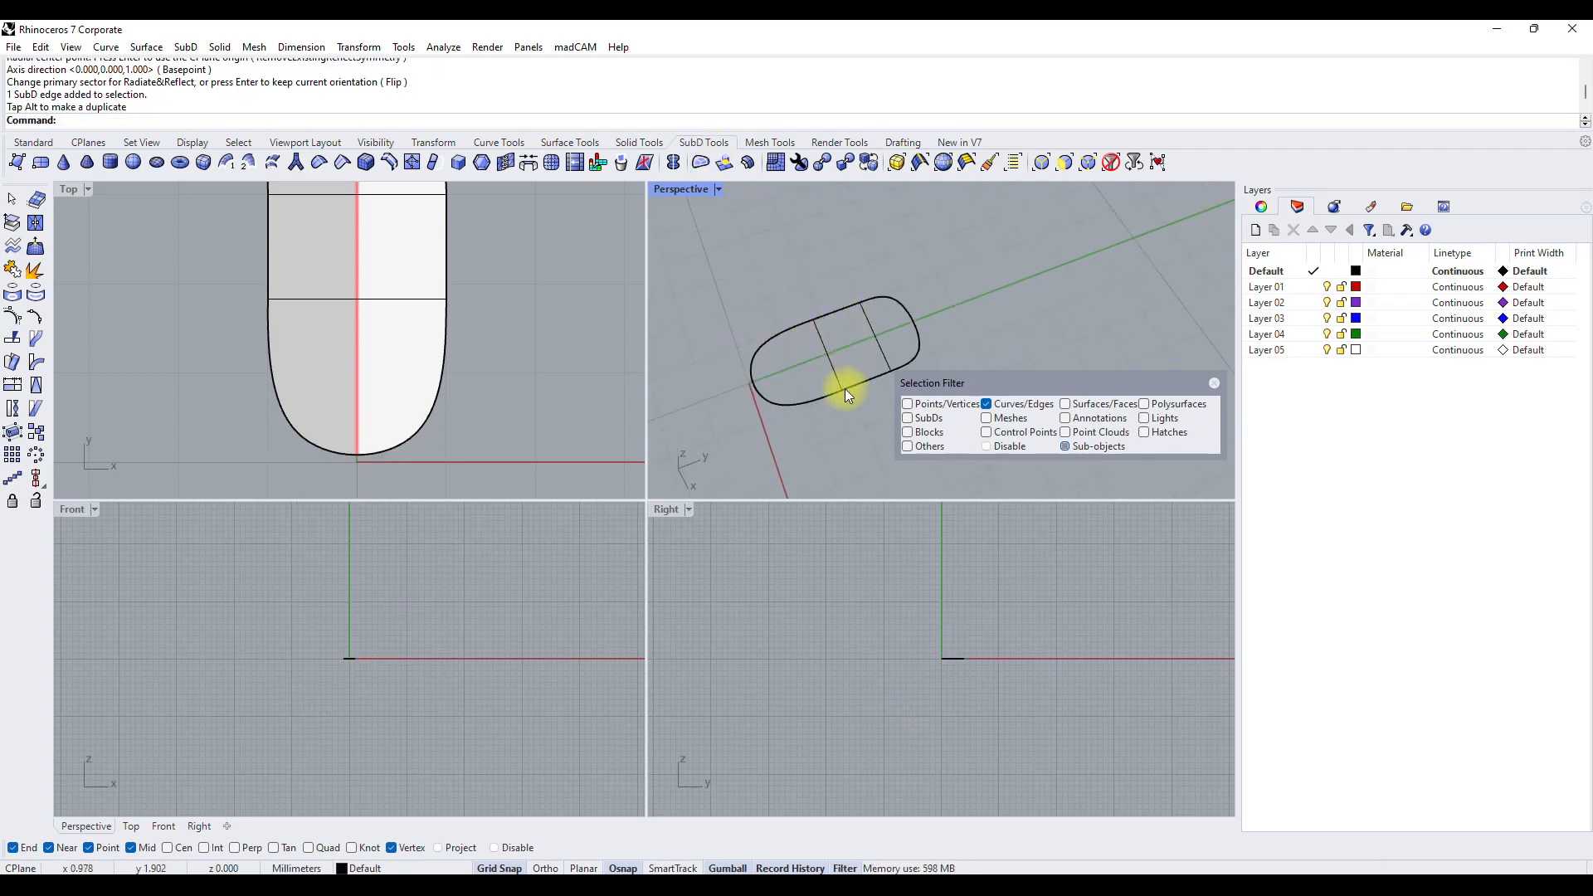
Turn off the selection filter and subdivide the whole SubD strip once.
{"action": "left_click", "coordinate": [1214, 383]}
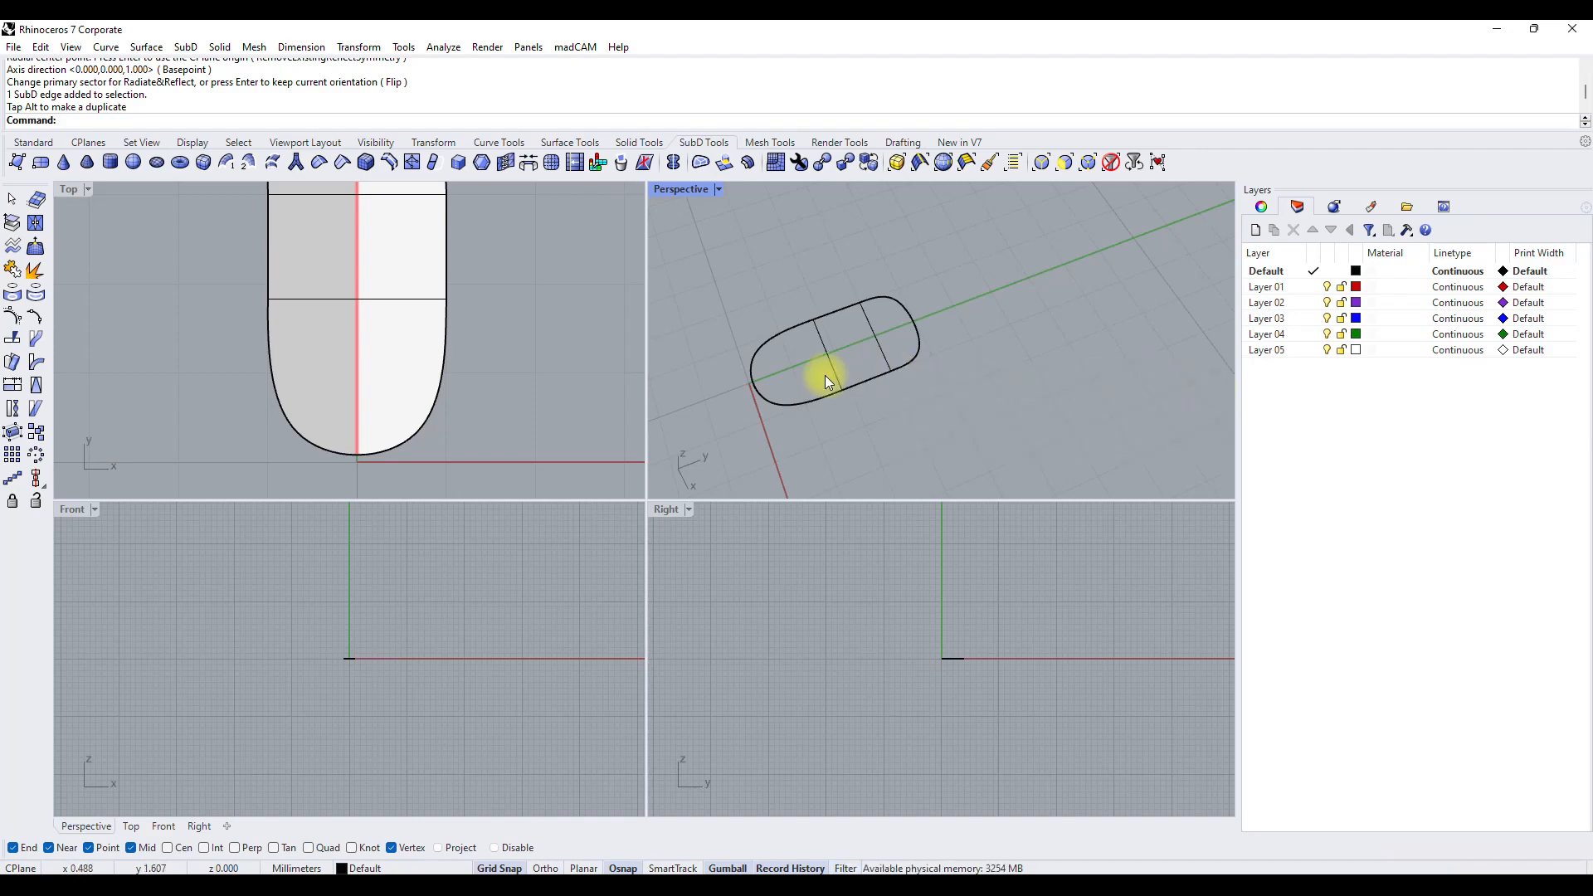
{"action": "left_click", "coordinate": [847, 397]}
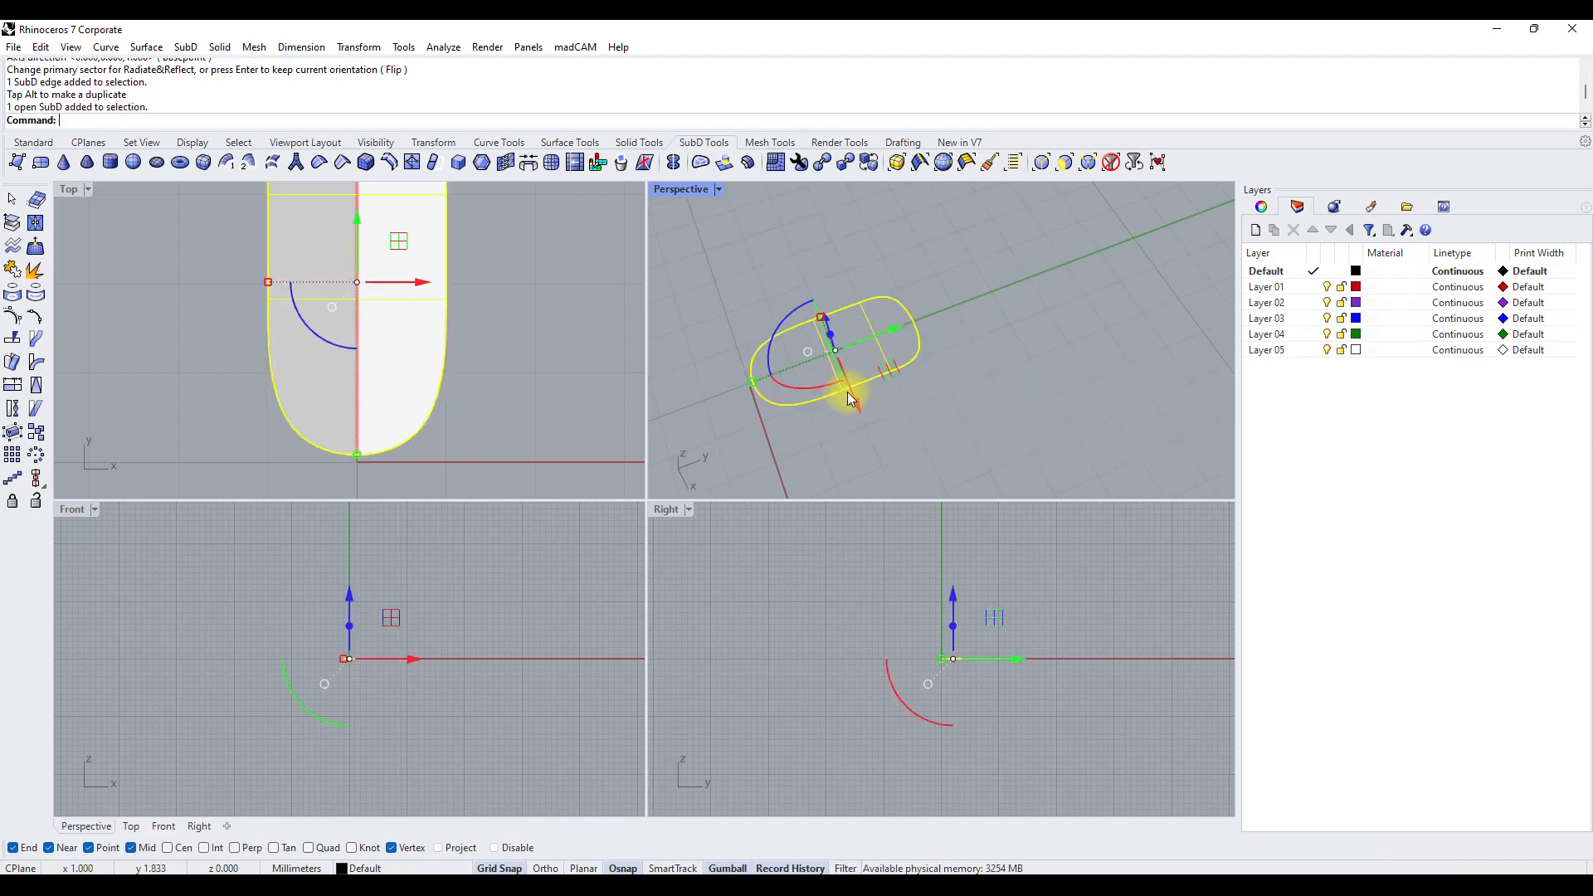
{"action": "left_click", "coordinate": [554, 167]}
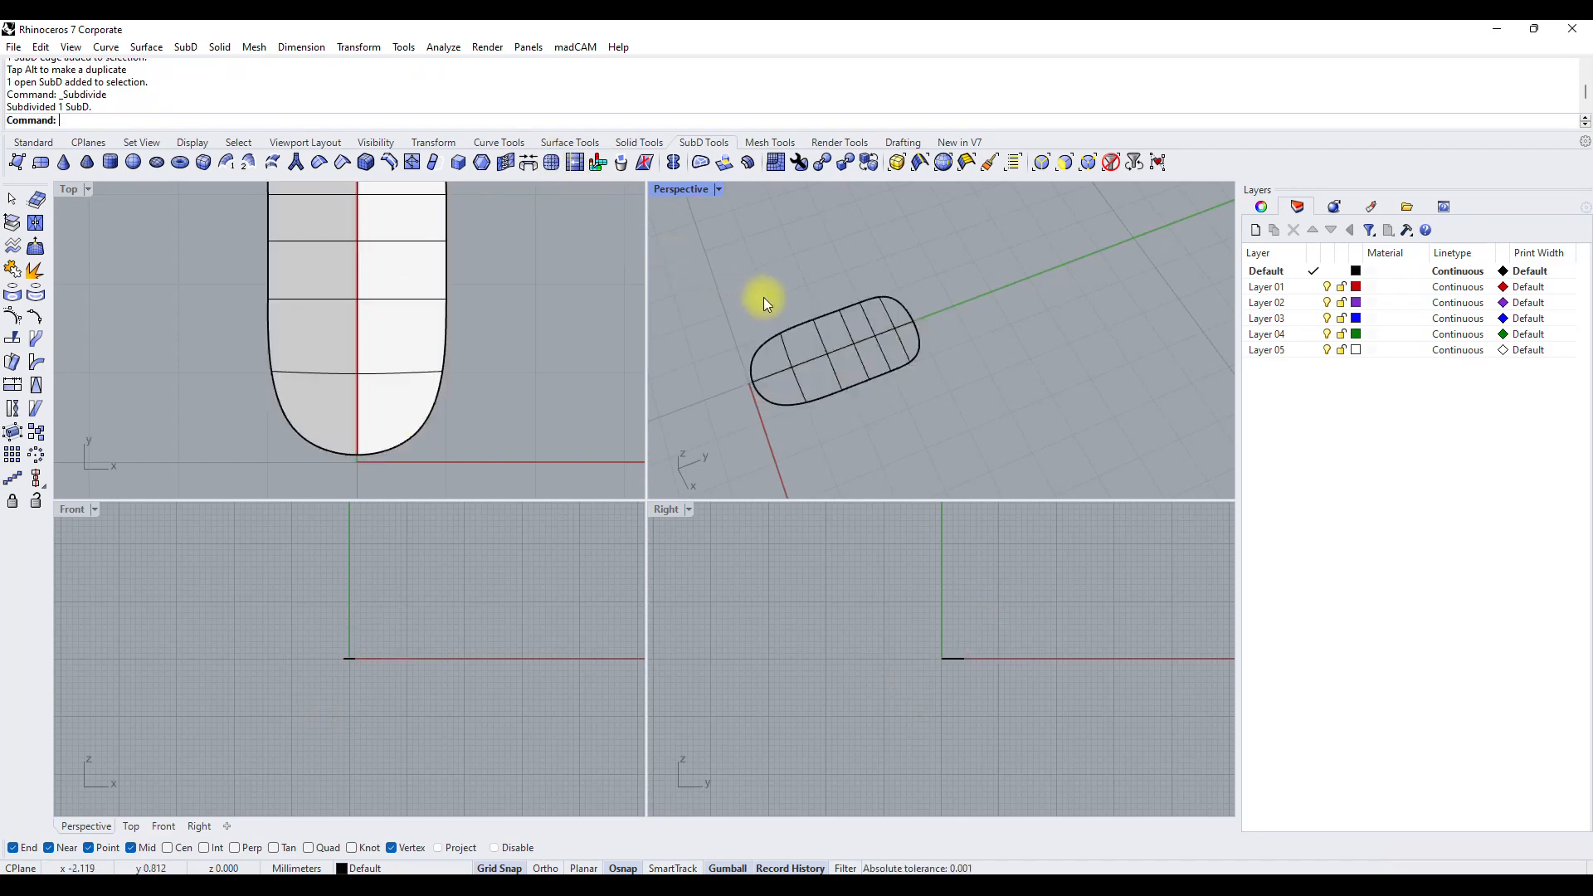
Apply Radiate symmetry with 5 segments to the subdivided strip around a vertical axis through the origin, keeping the current primary sector.
{"action": "left_click", "coordinate": [771, 386]}
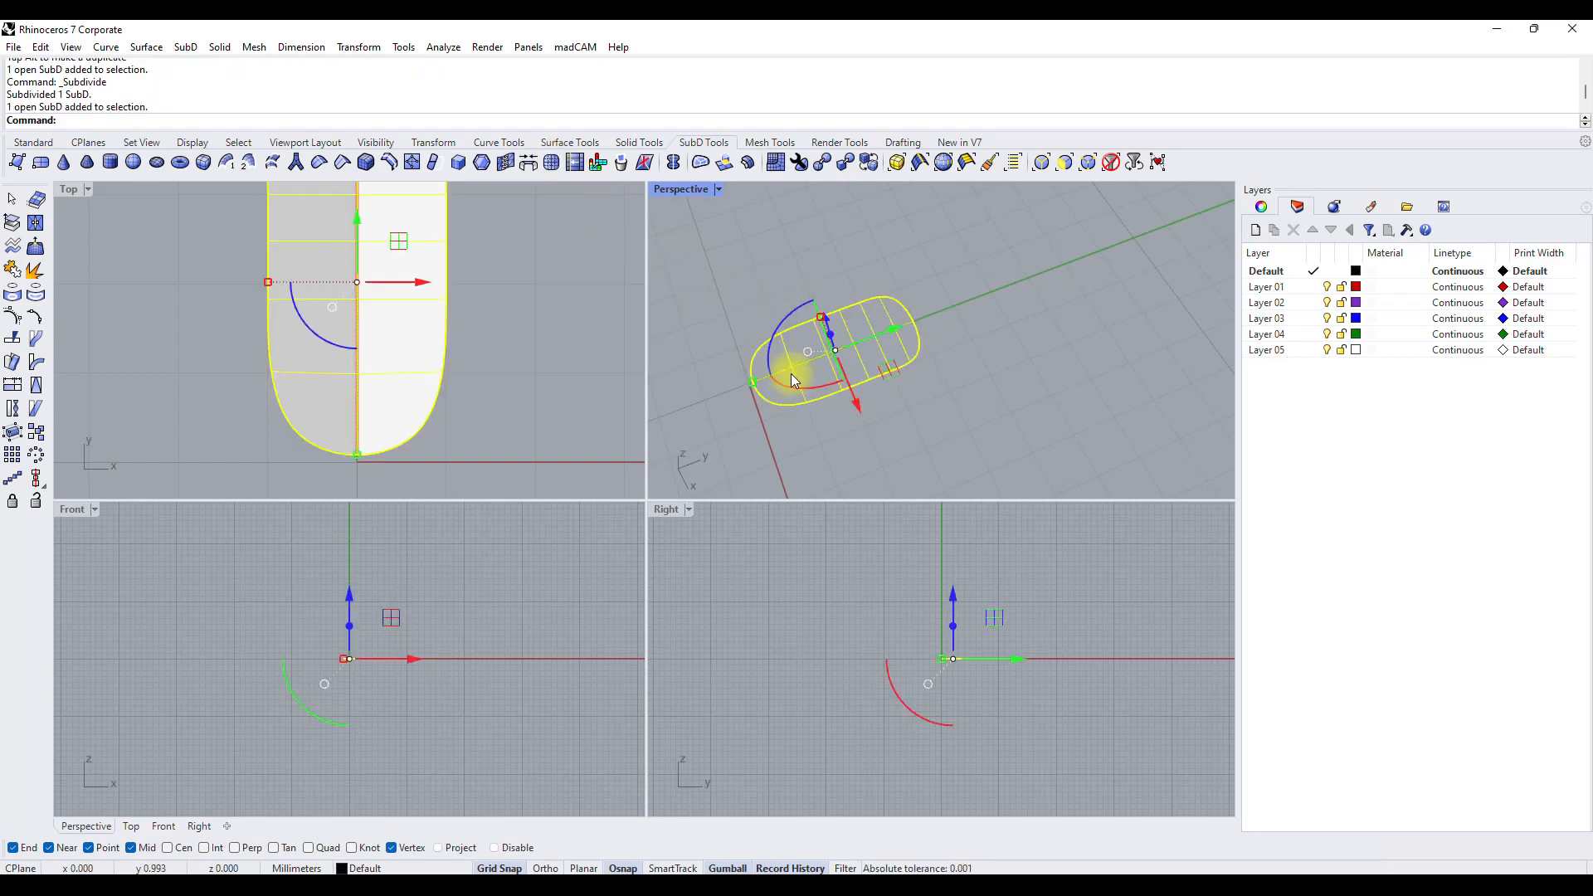
{"action": "right_click", "coordinate": [62, 124]}
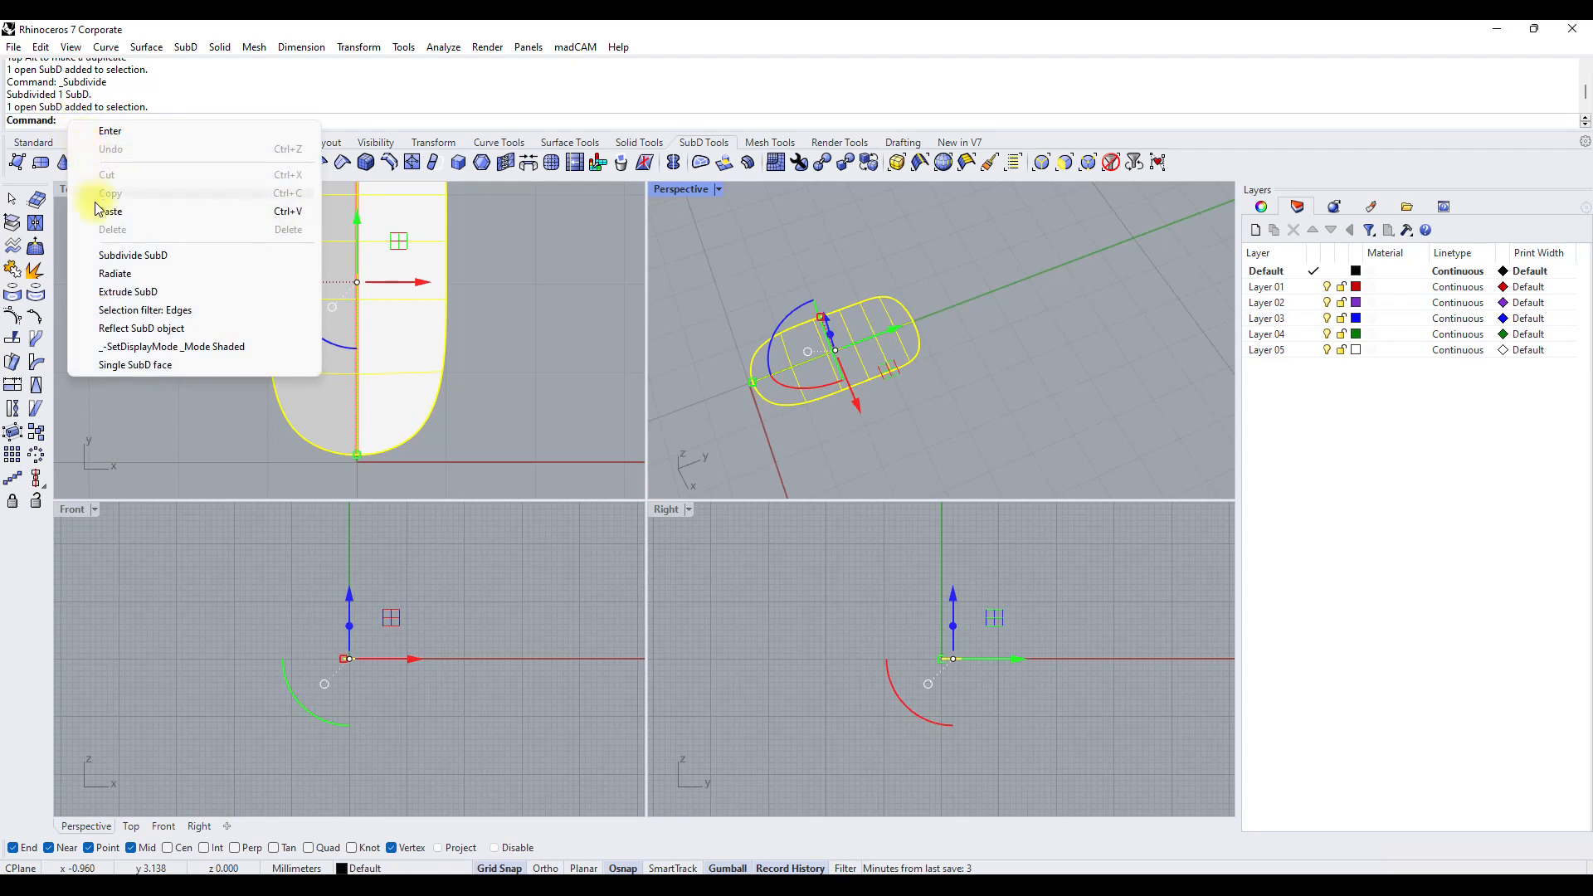
{"action": "left_click", "coordinate": [106, 274]}
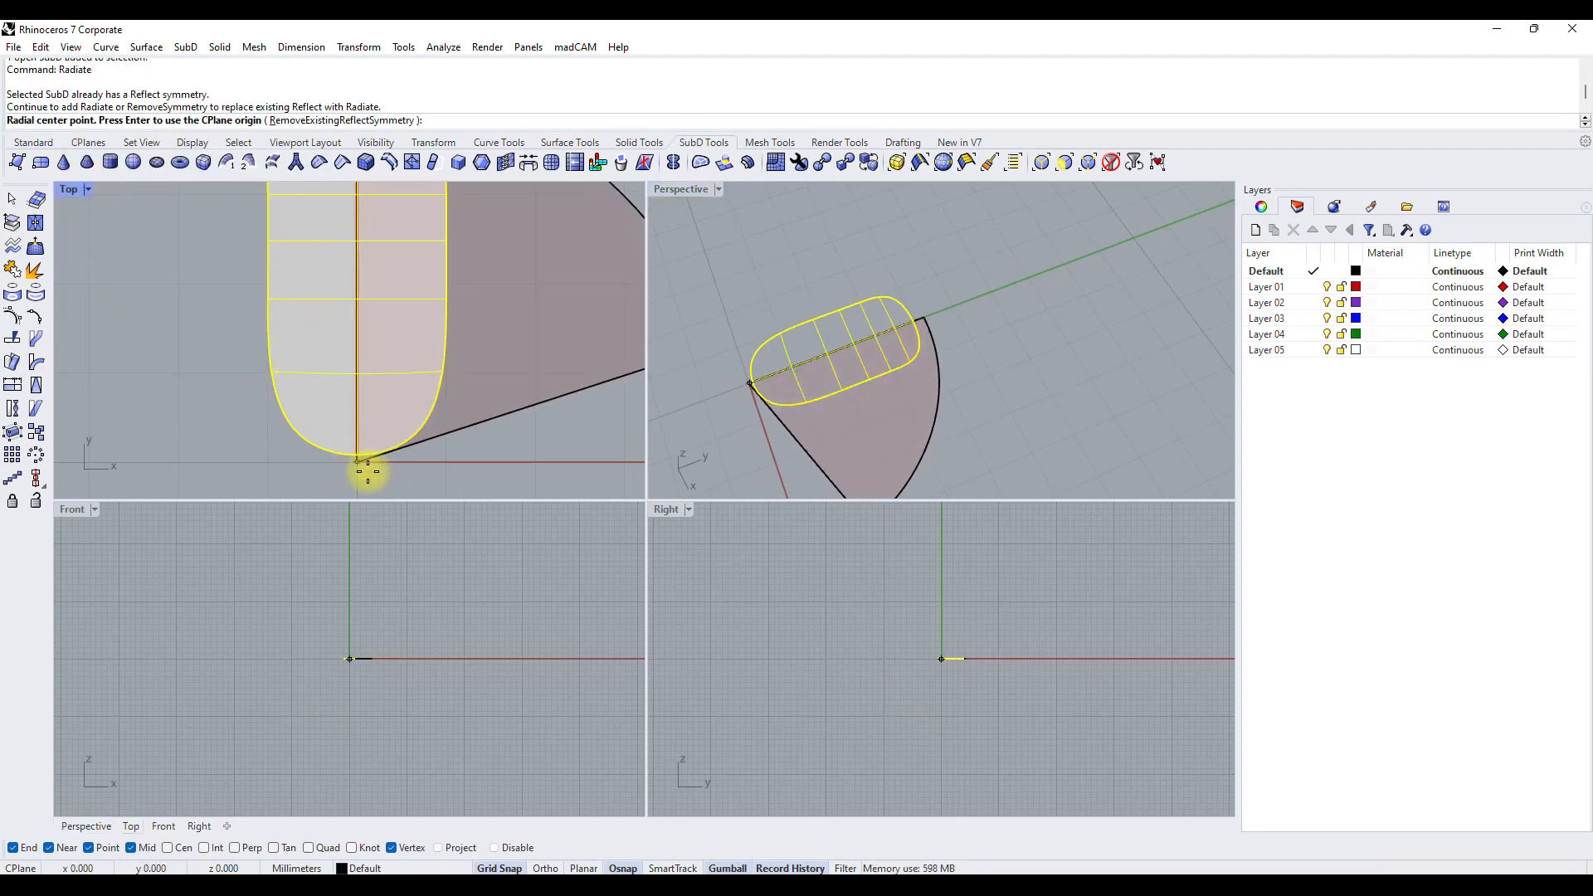
{"action": "left_click", "coordinate": [368, 472]}
{"action": "left_click", "coordinate": [340, 589]}
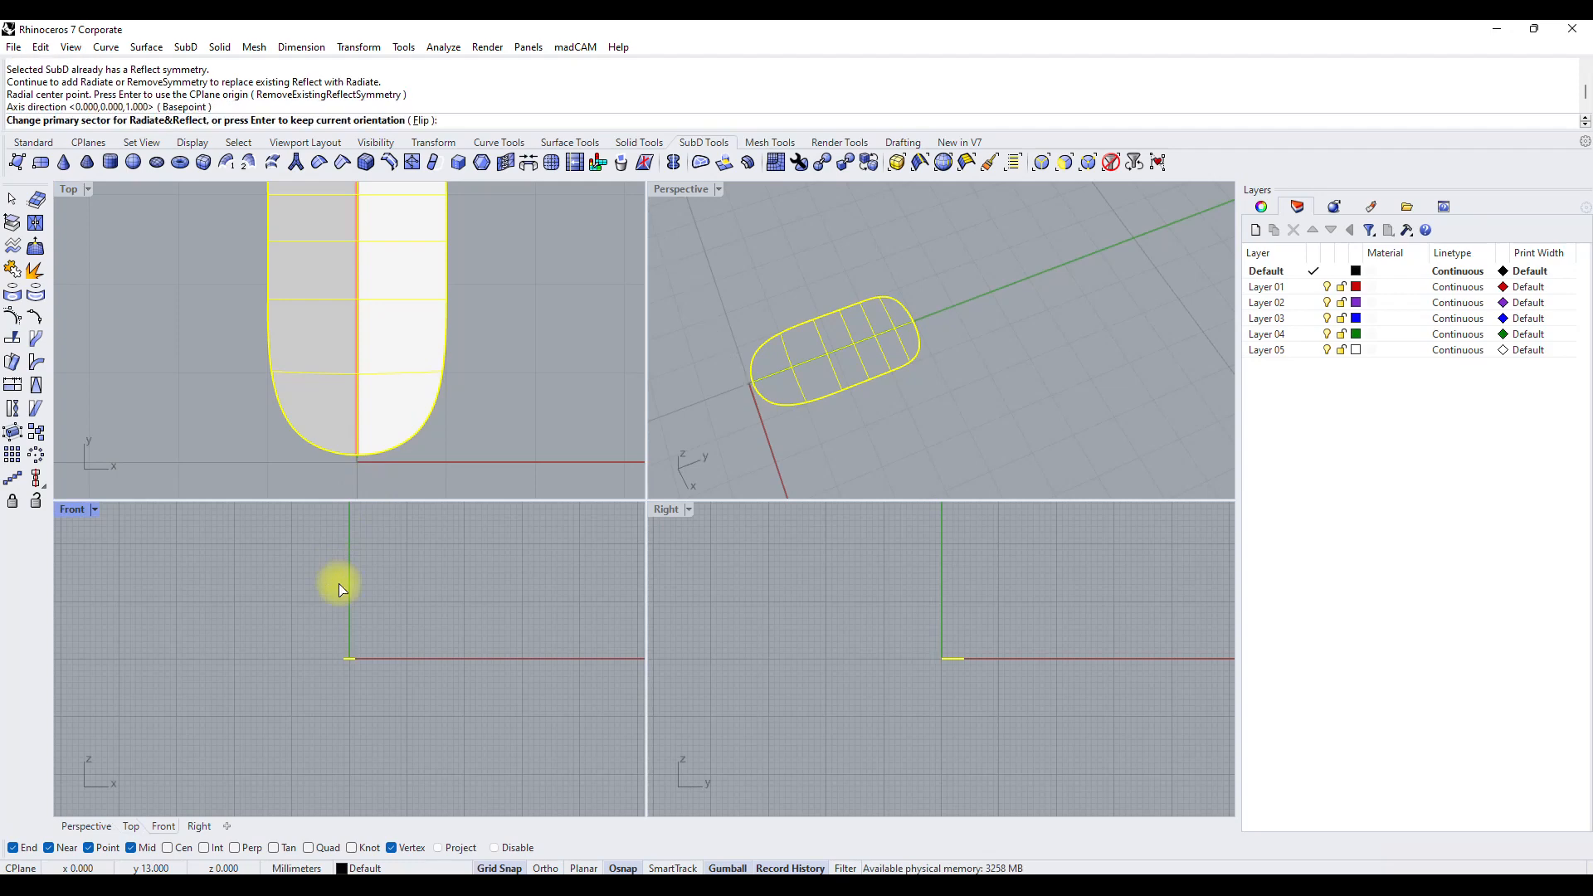
{"action": "key", "text": "Return"}
{"action": "scroll", "coordinate": [391, 359], "scroll_direction": "down", "scroll_amount": 4}
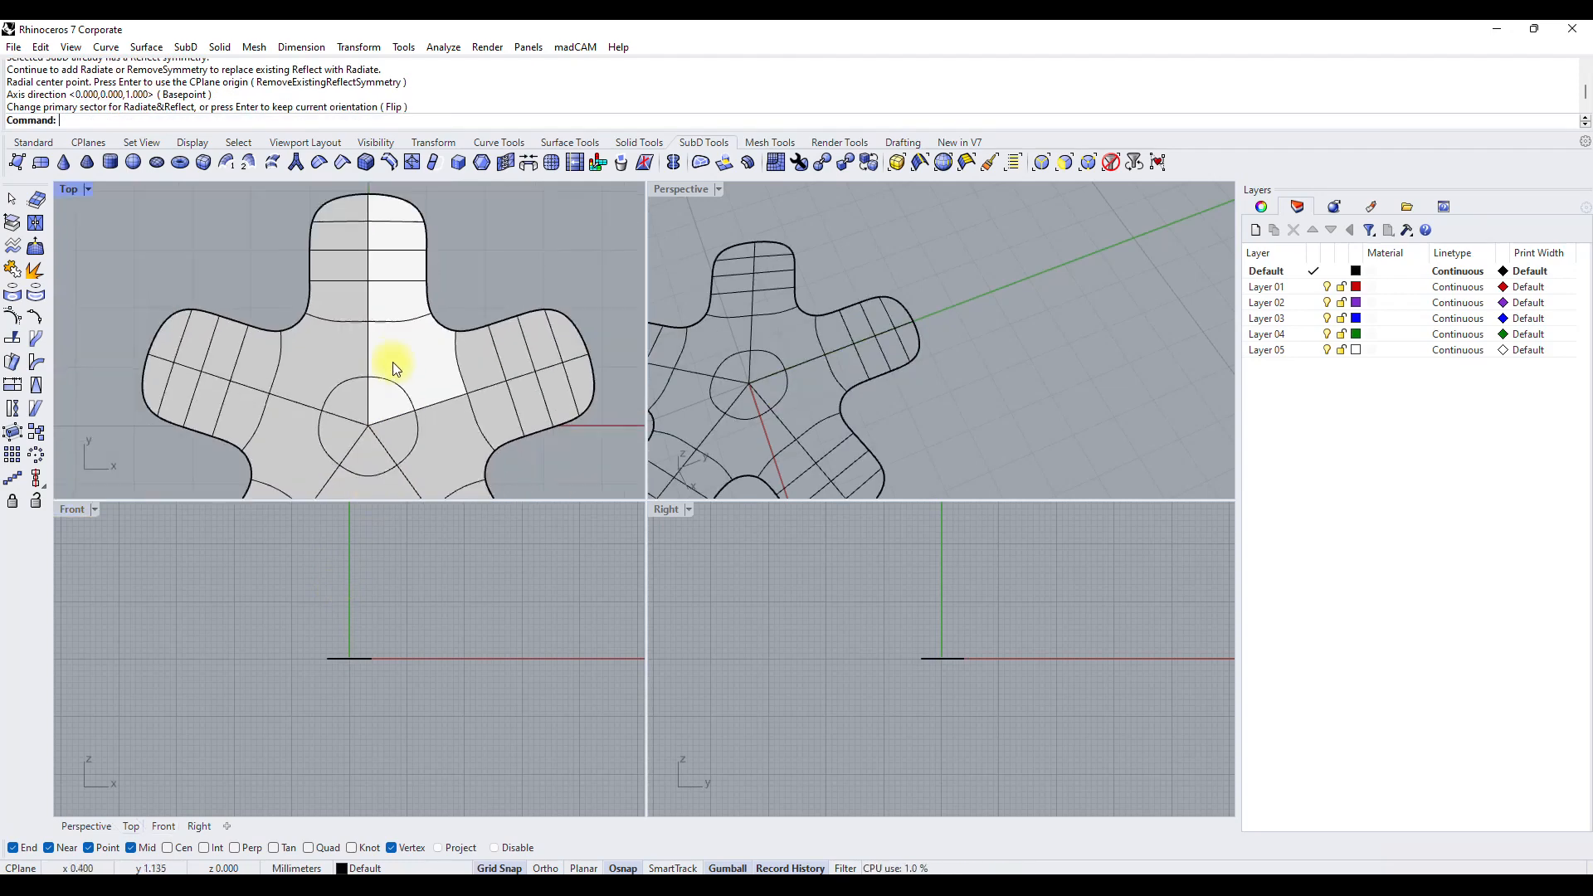
Maximize the Top view, restrict selection to edges and delete the middle crosswise edge loop of the uppermost arm.
{"action": "double_click", "coordinate": [77, 188]}
{"action": "right_click_drag", "start_coordinate": [768, 473], "coordinate": [612, 311]}
{"action": "scroll", "coordinate": [599, 357], "scroll_direction": "up", "scroll_amount": 2}
{"action": "left_click", "coordinate": [611, 286]}
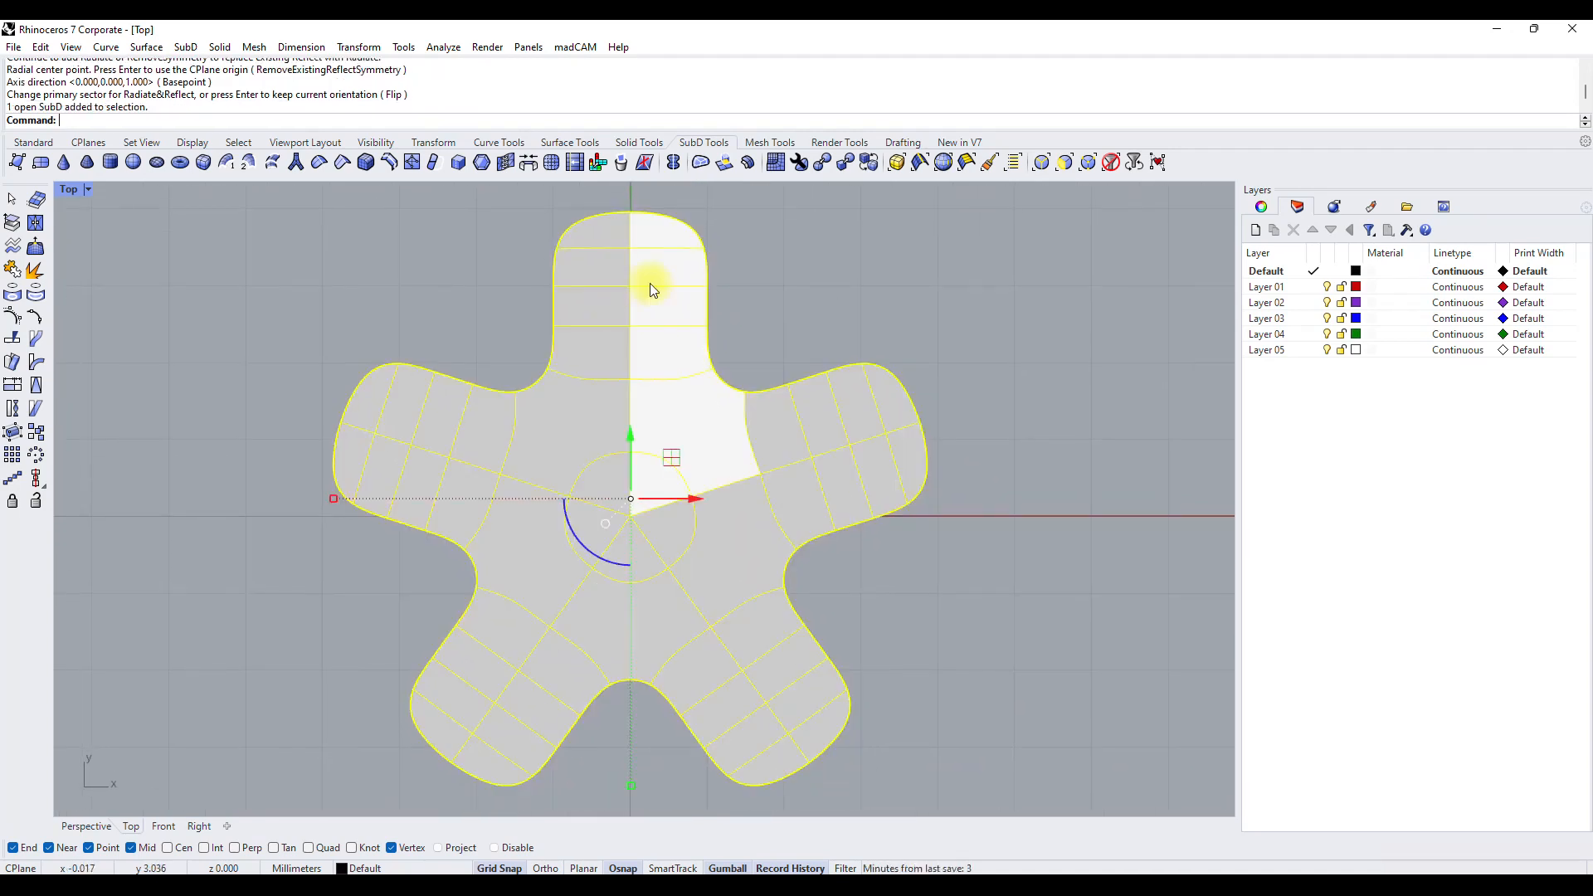
{"action": "key", "text": "Escape"}
{"action": "left_click", "coordinate": [1041, 162]}
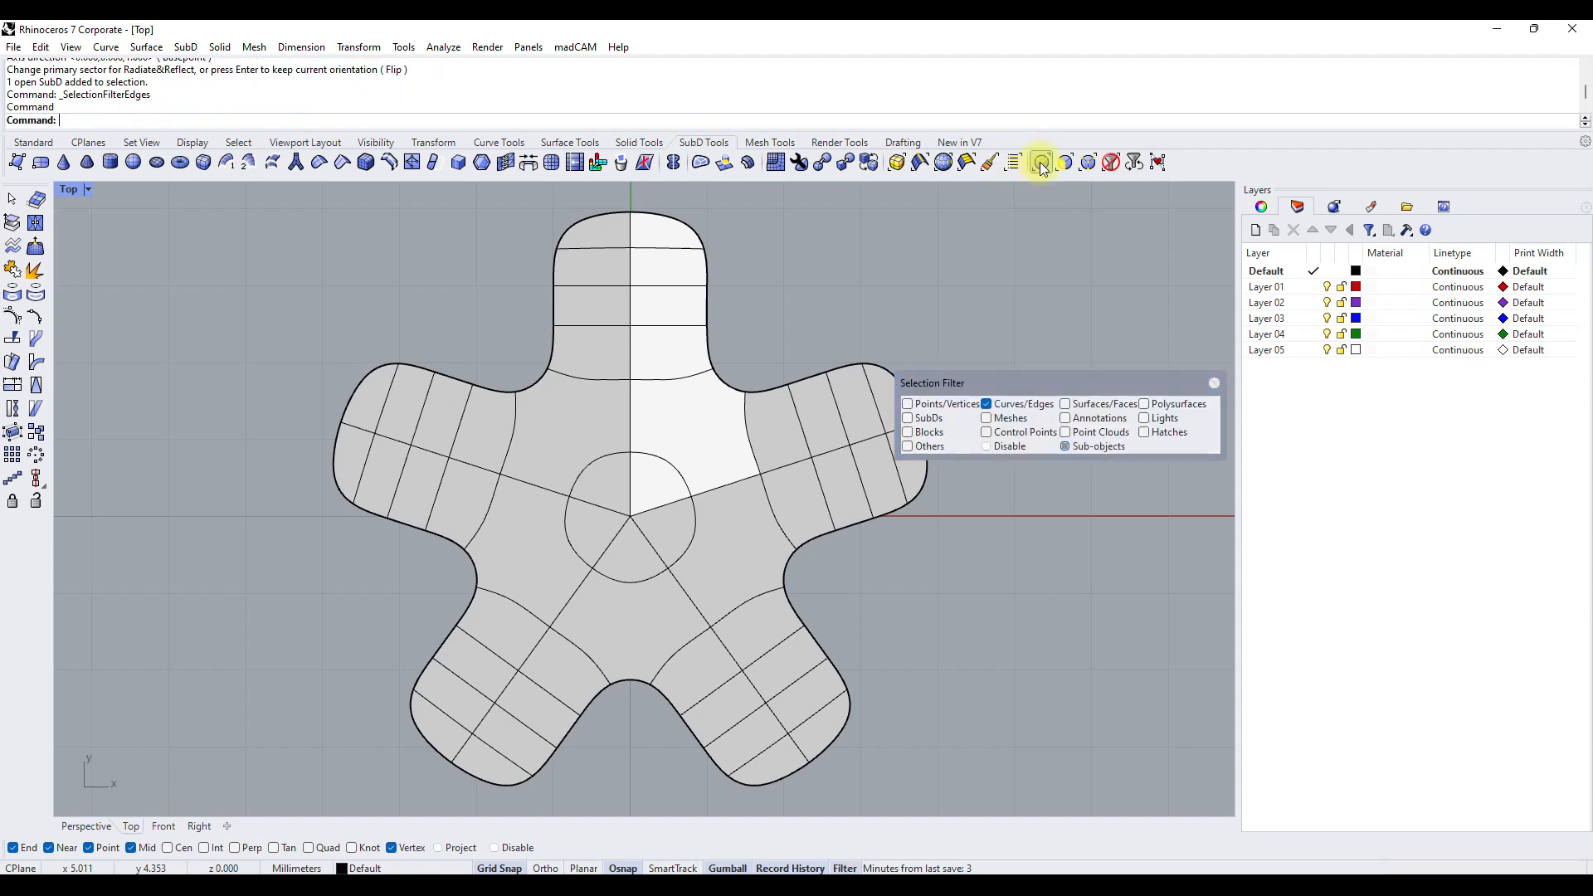
{"action": "double_click", "coordinate": [602, 286]}
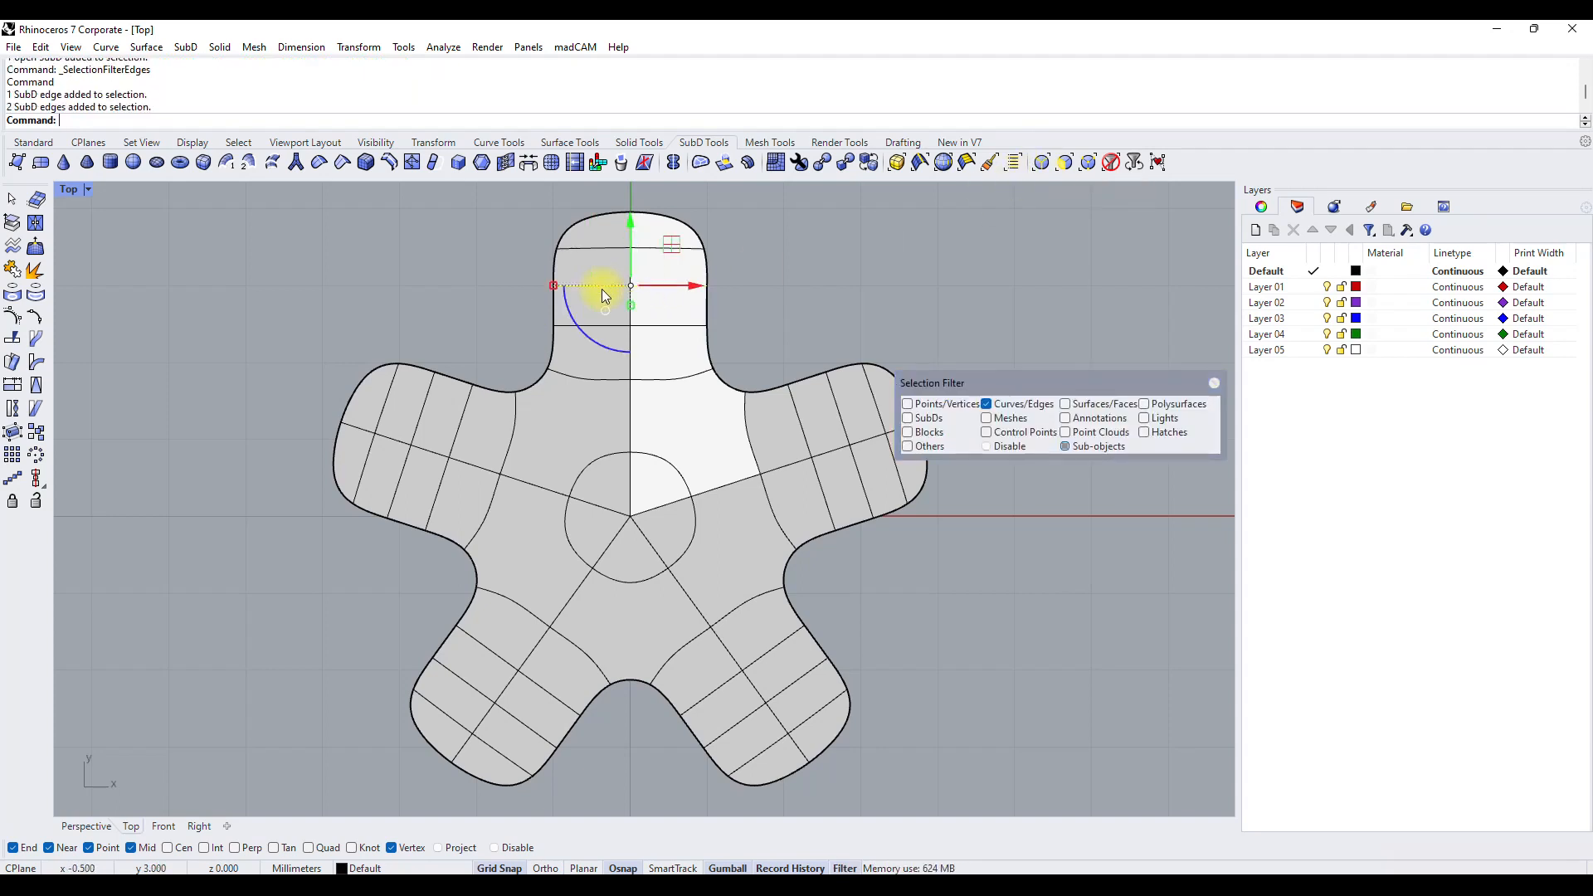
{"action": "key", "text": "Delete"}
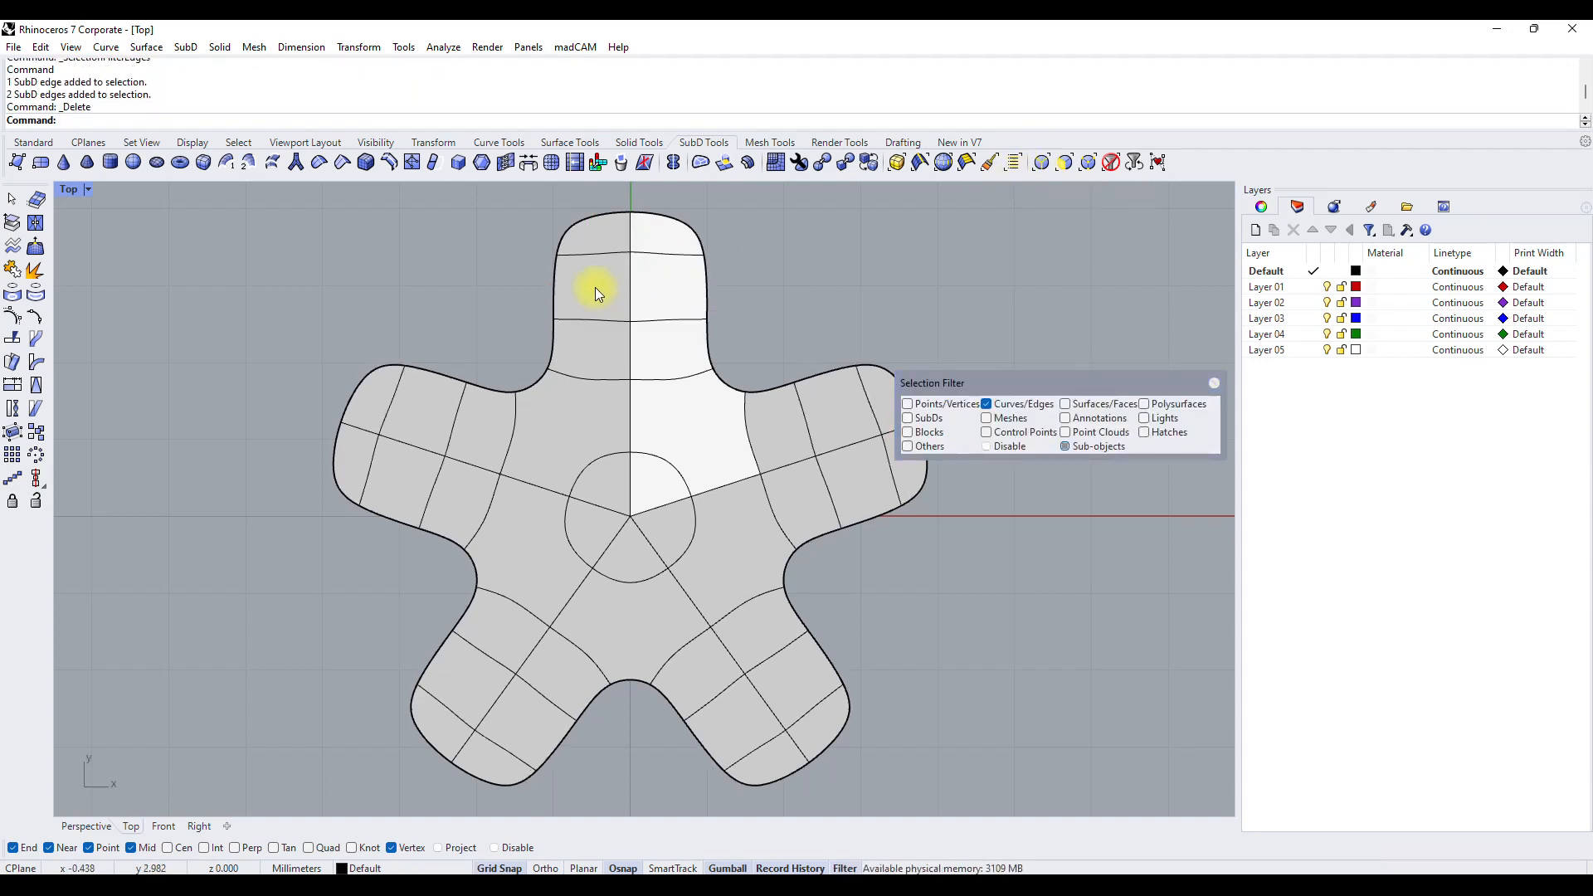
Move the notch edge left of the uppermost arm toward the centre, and its outer corner edge inward to taper the tip.
{"action": "left_click", "coordinate": [594, 250]}
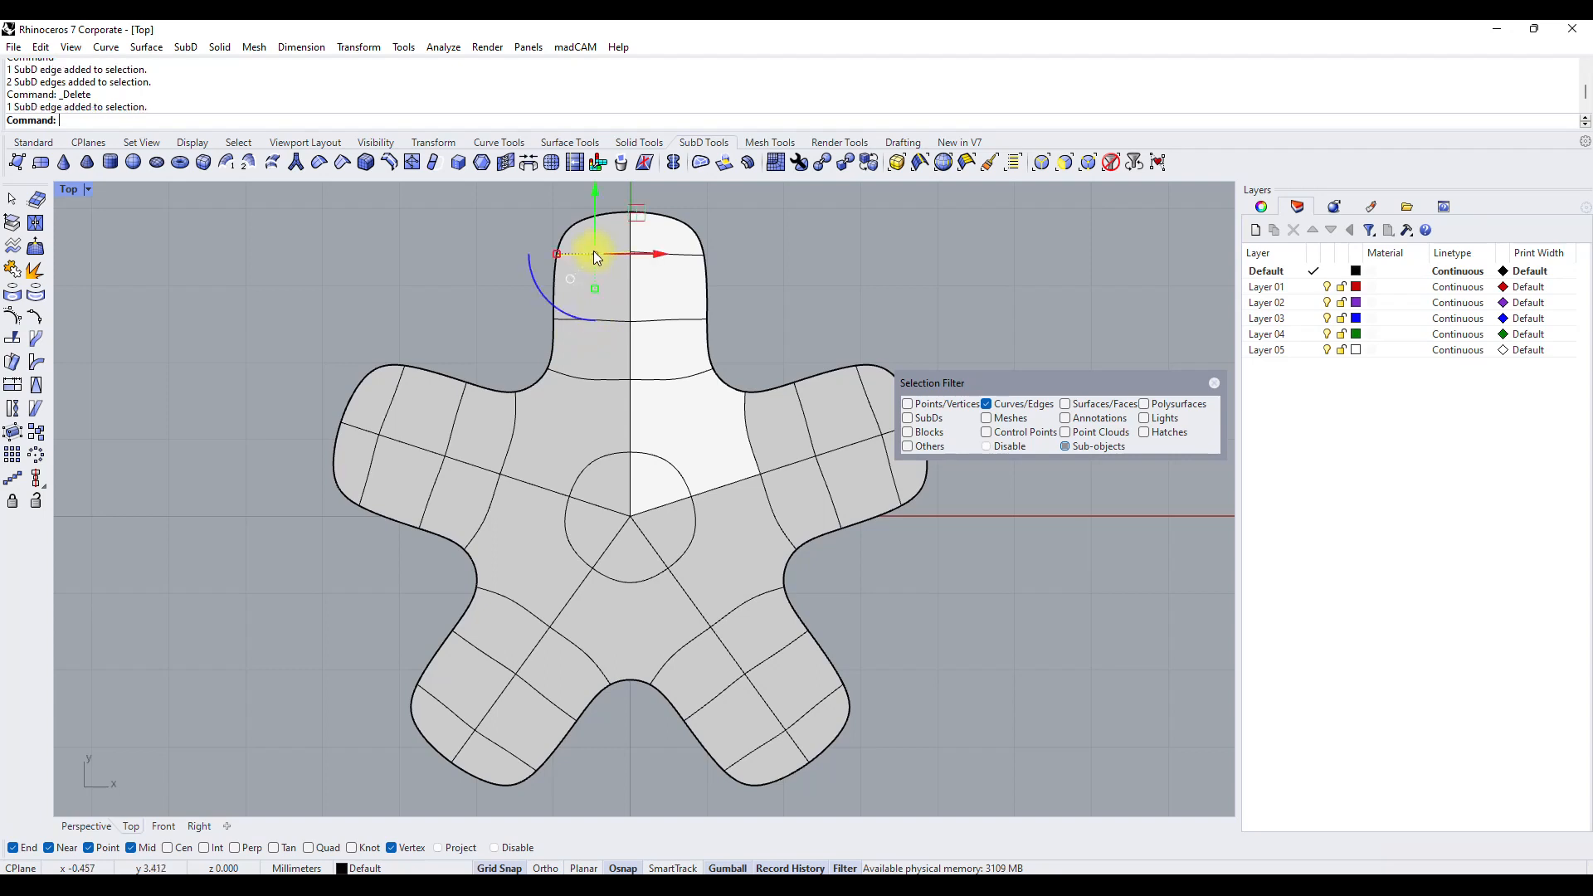
{"action": "left_click", "coordinate": [538, 380]}
{"action": "left_click_drag", "start_coordinate": [576, 345], "coordinate": [651, 379]}
{"action": "key", "text": "Escape"}
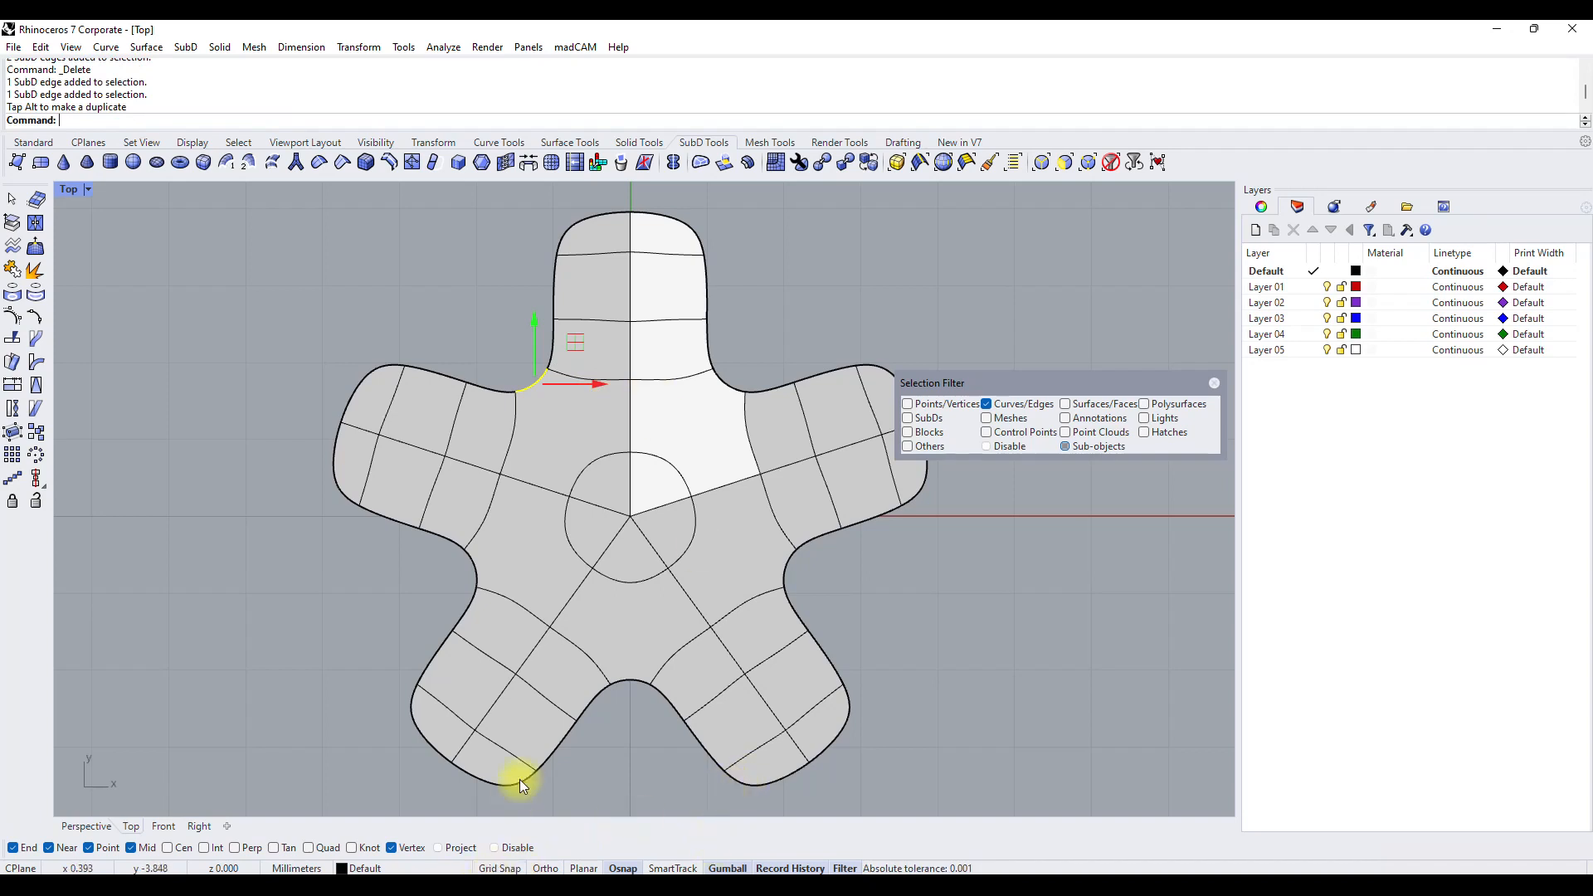
{"action": "left_click_drag", "start_coordinate": [574, 342], "coordinate": [620, 393]}
{"action": "left_click", "coordinate": [571, 225]}
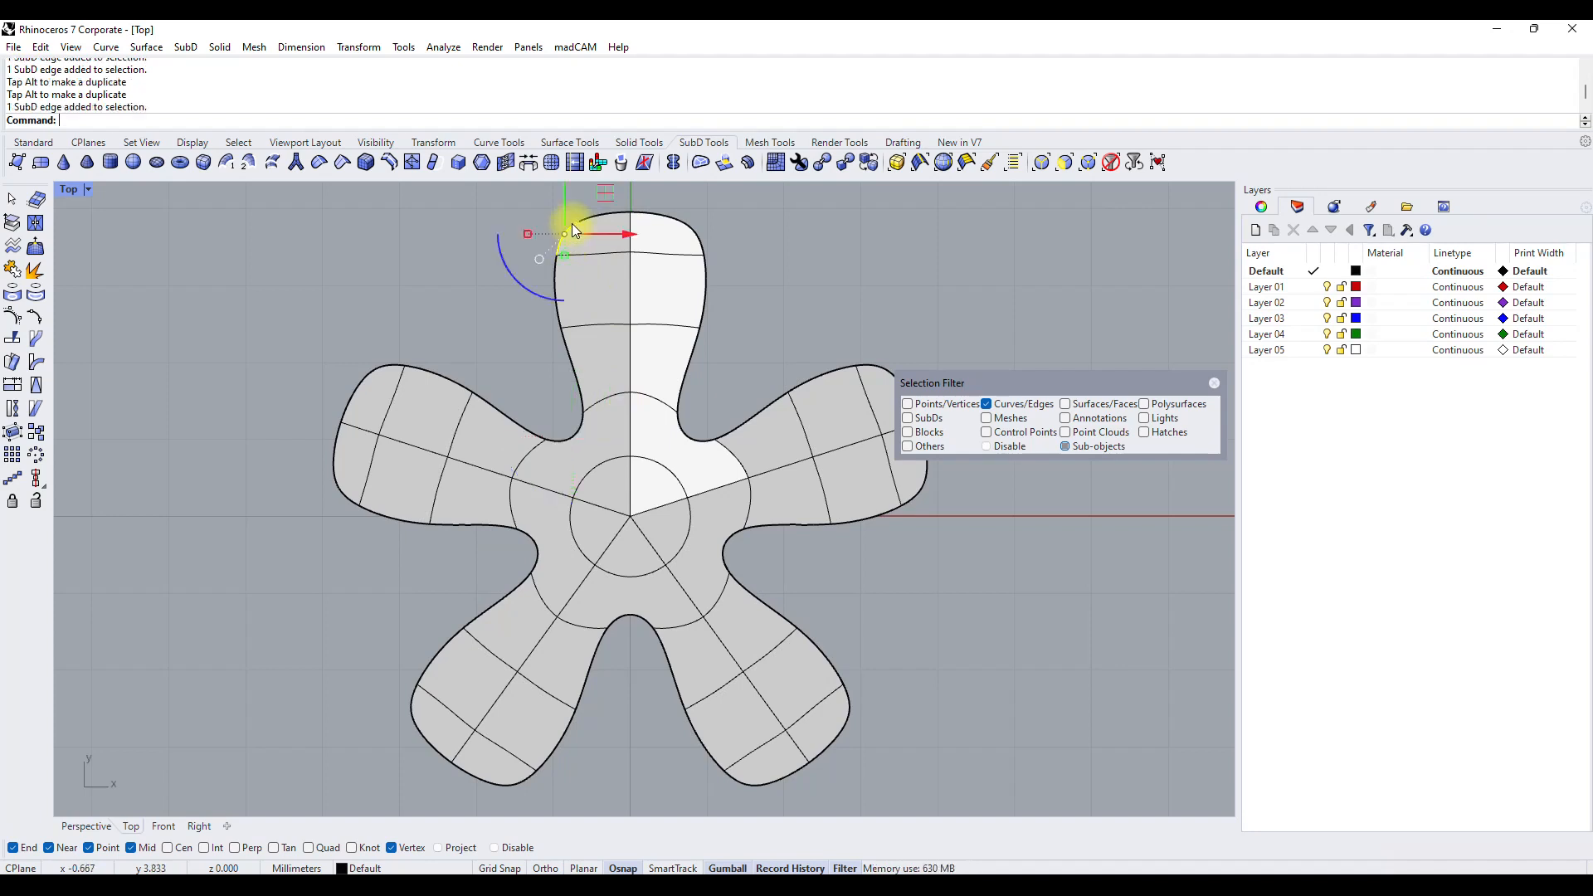
{"action": "left_click_drag", "start_coordinate": [604, 195], "coordinate": [631, 229]}
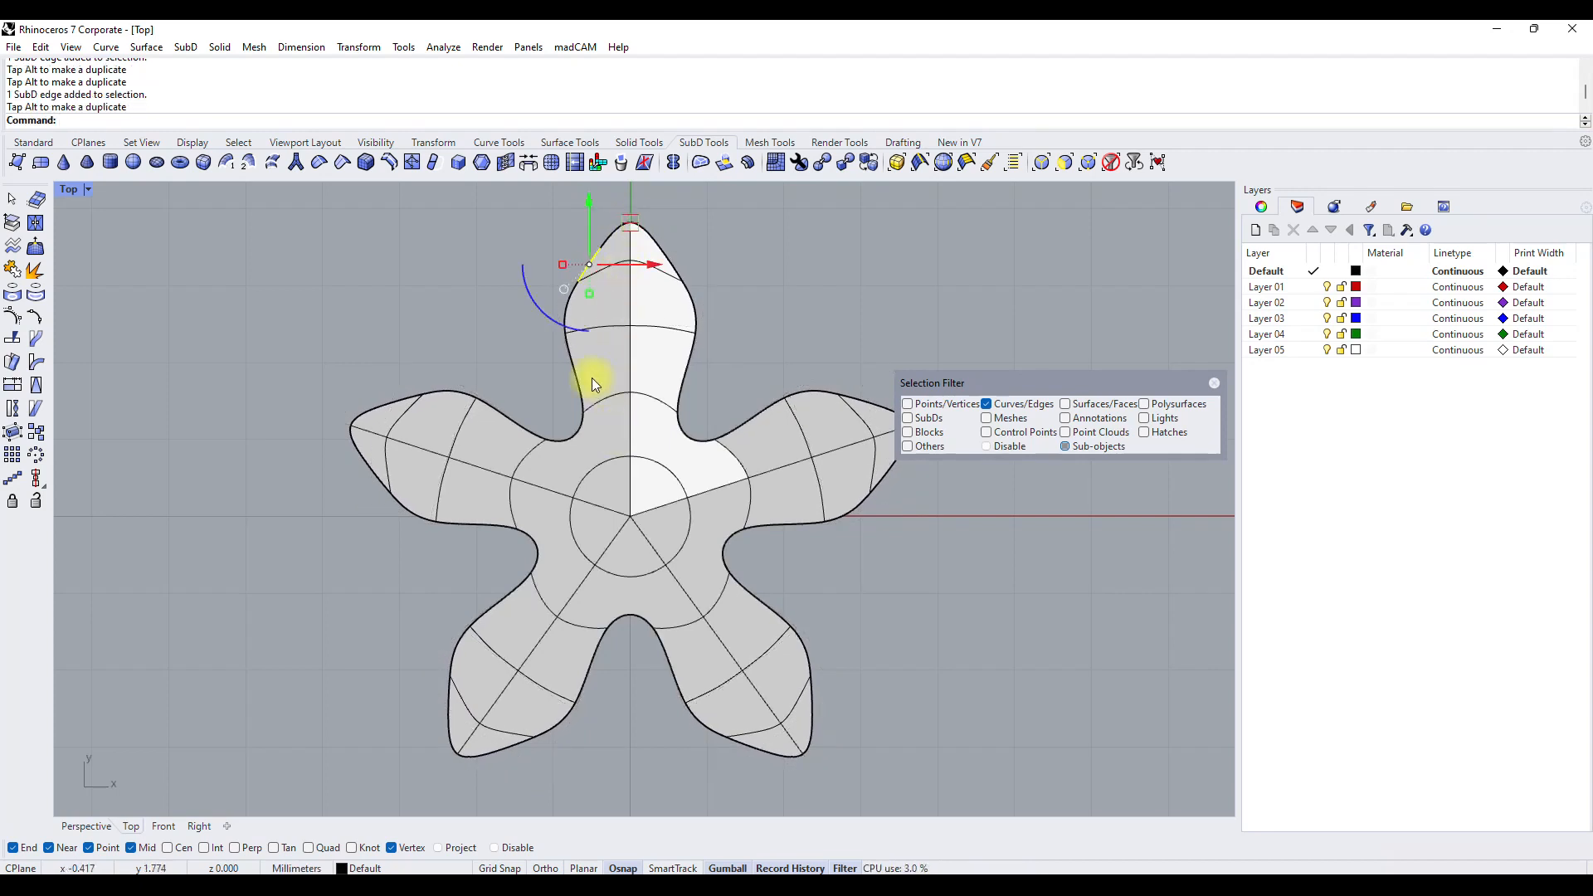
Allow vertex selection and move the uppermost arm's left base and side vertices outward to widen the arms into petals.
{"action": "left_click", "coordinate": [580, 404]}
{"action": "left_click", "coordinate": [908, 404]}
{"action": "left_click", "coordinate": [738, 371]}
{"action": "left_click", "coordinate": [587, 410]}
{"action": "mouse_move", "coordinate": [625, 379]}
{"action": "left_mouse_down"}
{"action": "mouse_move", "coordinate": [633, 366]}
{"action": "mouse_move", "coordinate": [647, 388]}
{"action": "mouse_move", "coordinate": [618, 385]}
{"action": "mouse_move", "coordinate": [624, 396]}
{"action": "mouse_move", "coordinate": [619, 382]}
{"action": "left_mouse_up"}
{"action": "left_click", "coordinate": [569, 342]}
{"action": "left_click_drag", "start_coordinate": [611, 293], "coordinate": [572, 307]}
{"action": "right_click_drag", "start_coordinate": [828, 584], "coordinate": [760, 561]}
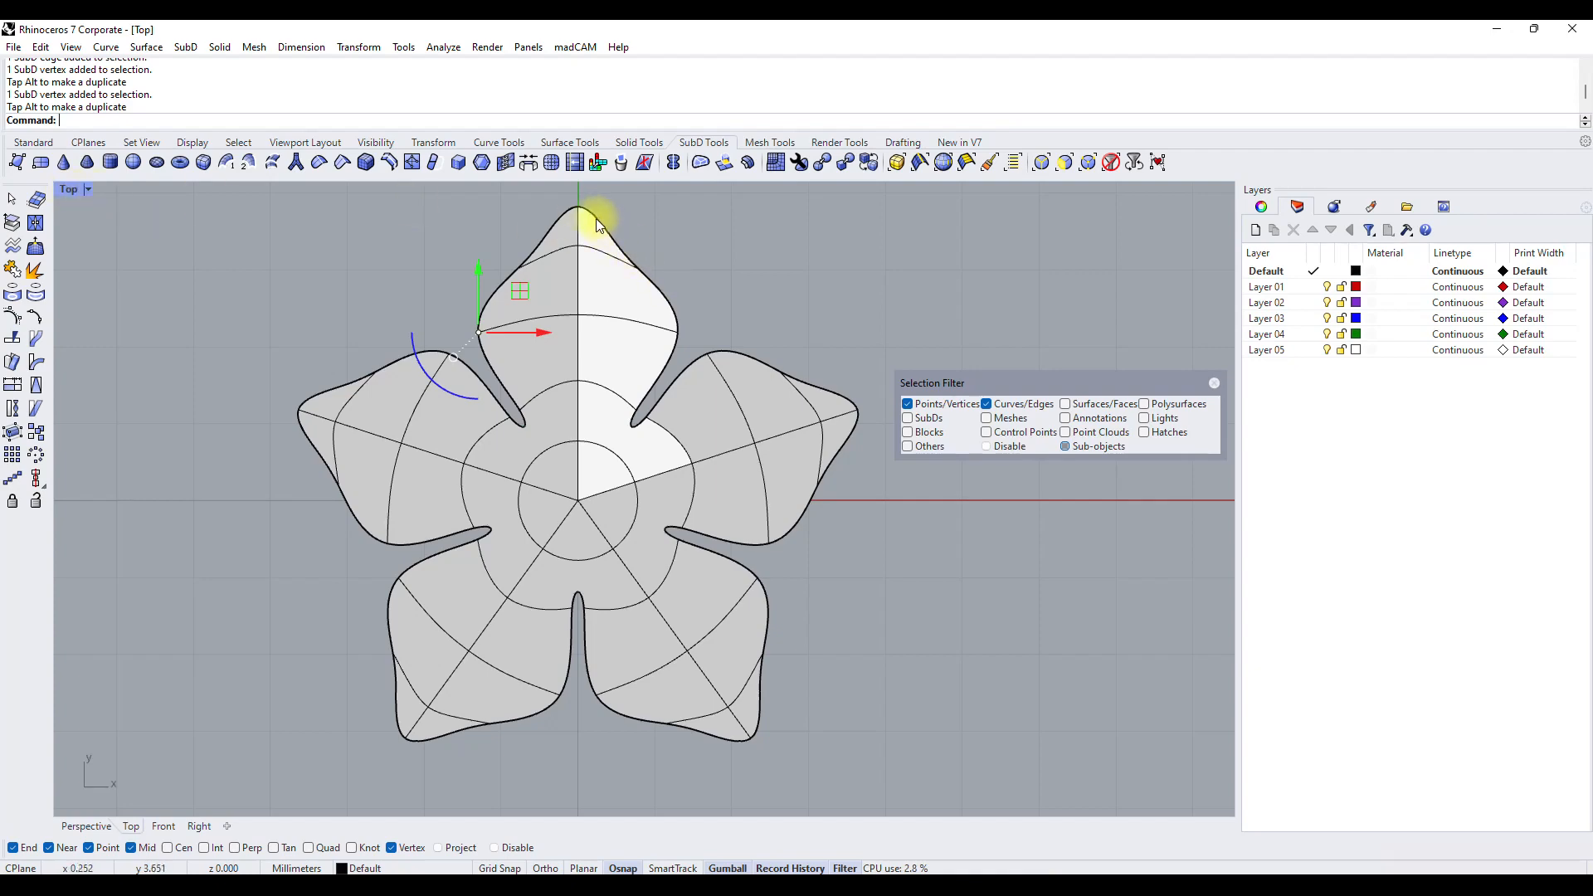
Maximize the Perspective view, look at the flower from an angle and set the display mode to Shaded.
{"action": "double_click", "coordinate": [78, 188]}
{"action": "double_click", "coordinate": [680, 186]}
{"action": "right_click_drag", "start_coordinate": [729, 383], "coordinate": [624, 481]}
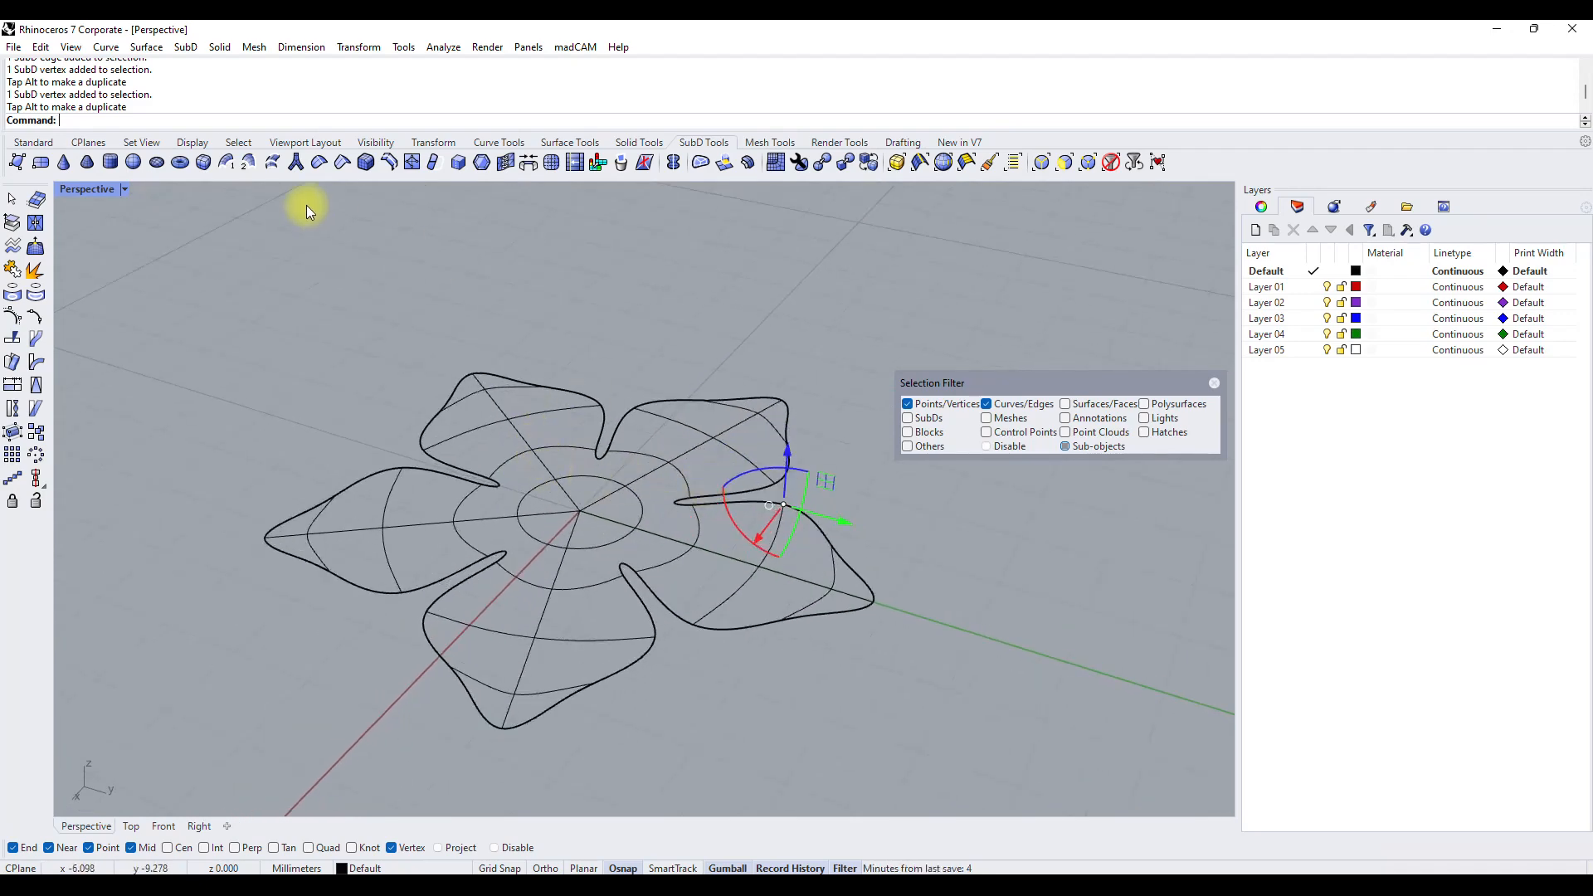
{"action": "left_click", "coordinate": [92, 189]}
{"action": "left_click", "coordinate": [97, 270]}
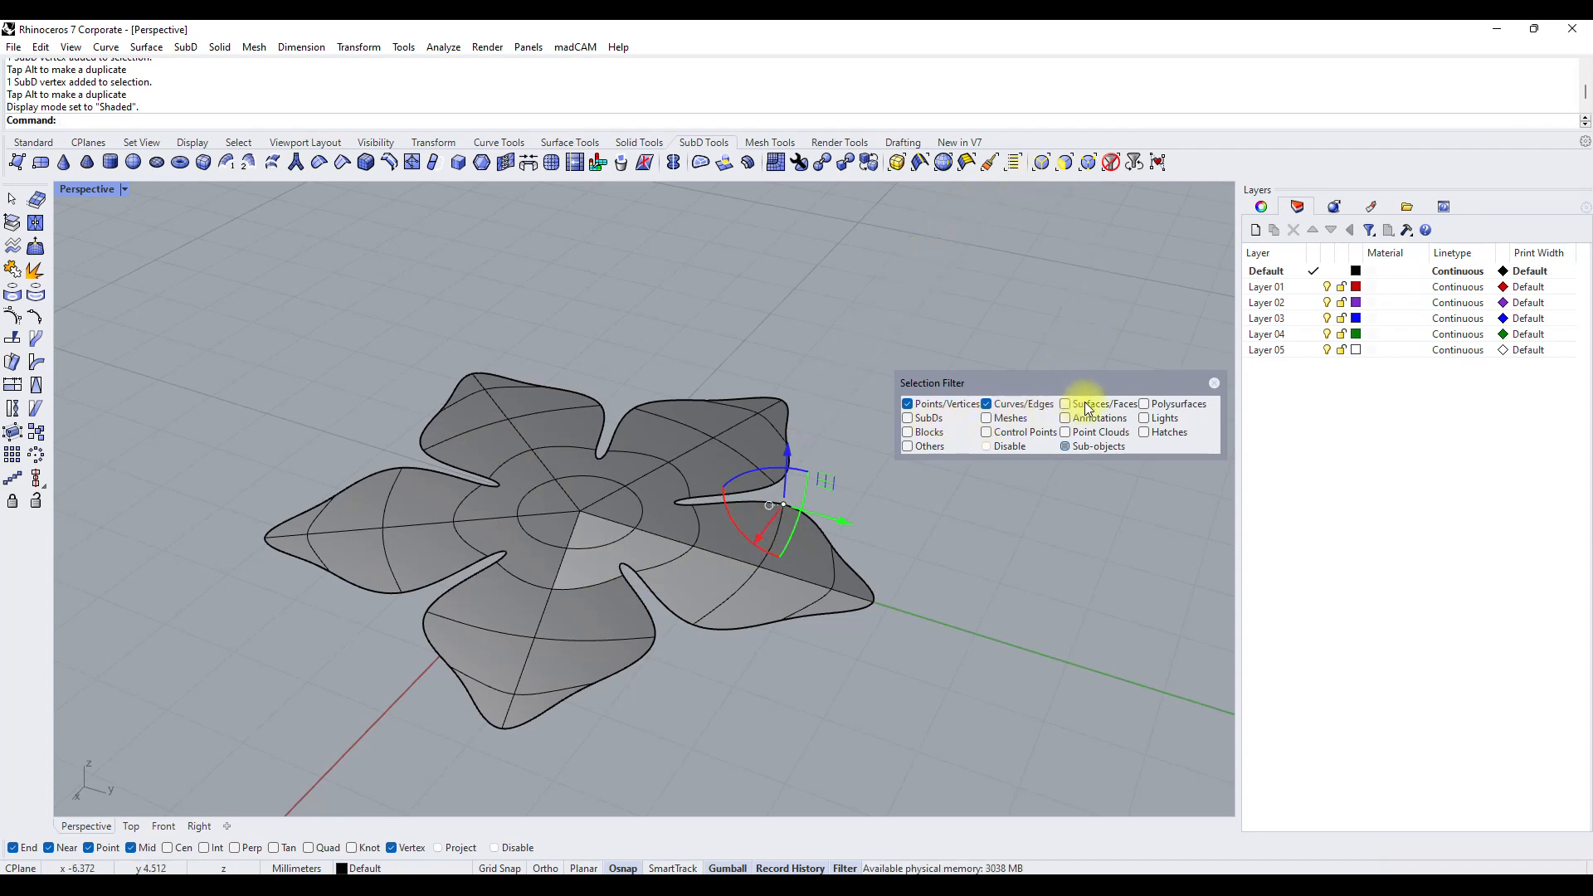
Allow face selection and try extruding all faces of the primary half-petal sector straight upward, using the Front view.
{"action": "left_click", "coordinate": [594, 560]}
{"action": "left_click", "coordinate": [600, 547], "text": "shift"}
{"action": "left_click", "coordinate": [603, 545], "text": "ctrl"}
{"action": "left_click", "coordinate": [600, 534], "text": "shift"}
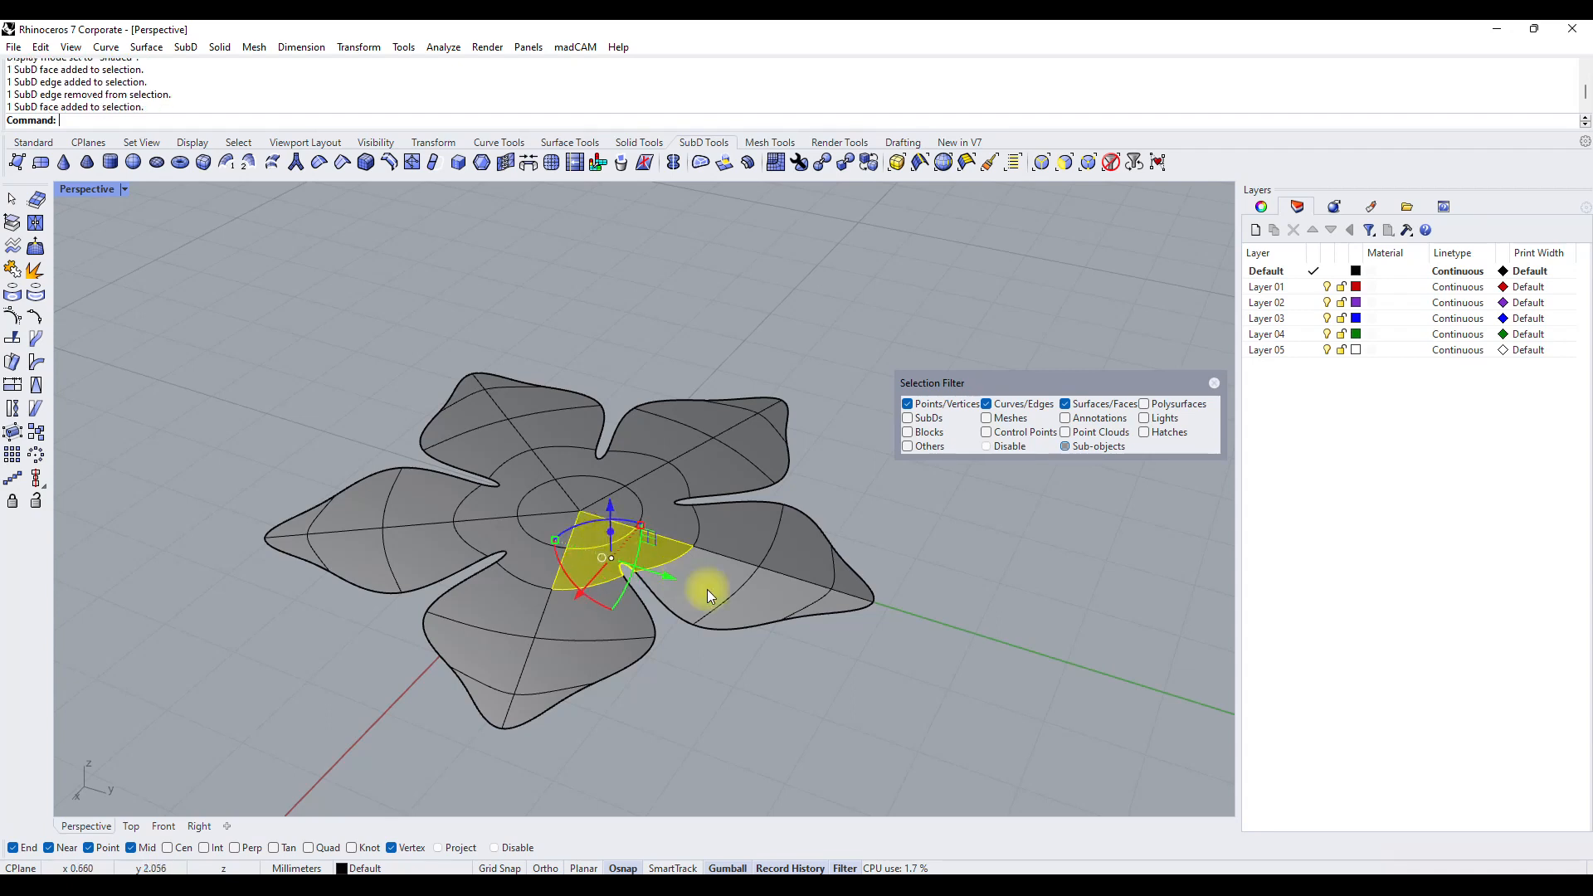
{"action": "left_click", "coordinate": [707, 591], "text": "shift"}
{"action": "left_click", "coordinate": [774, 599], "text": "shift"}
{"action": "left_click", "coordinate": [844, 600], "text": "shift"}
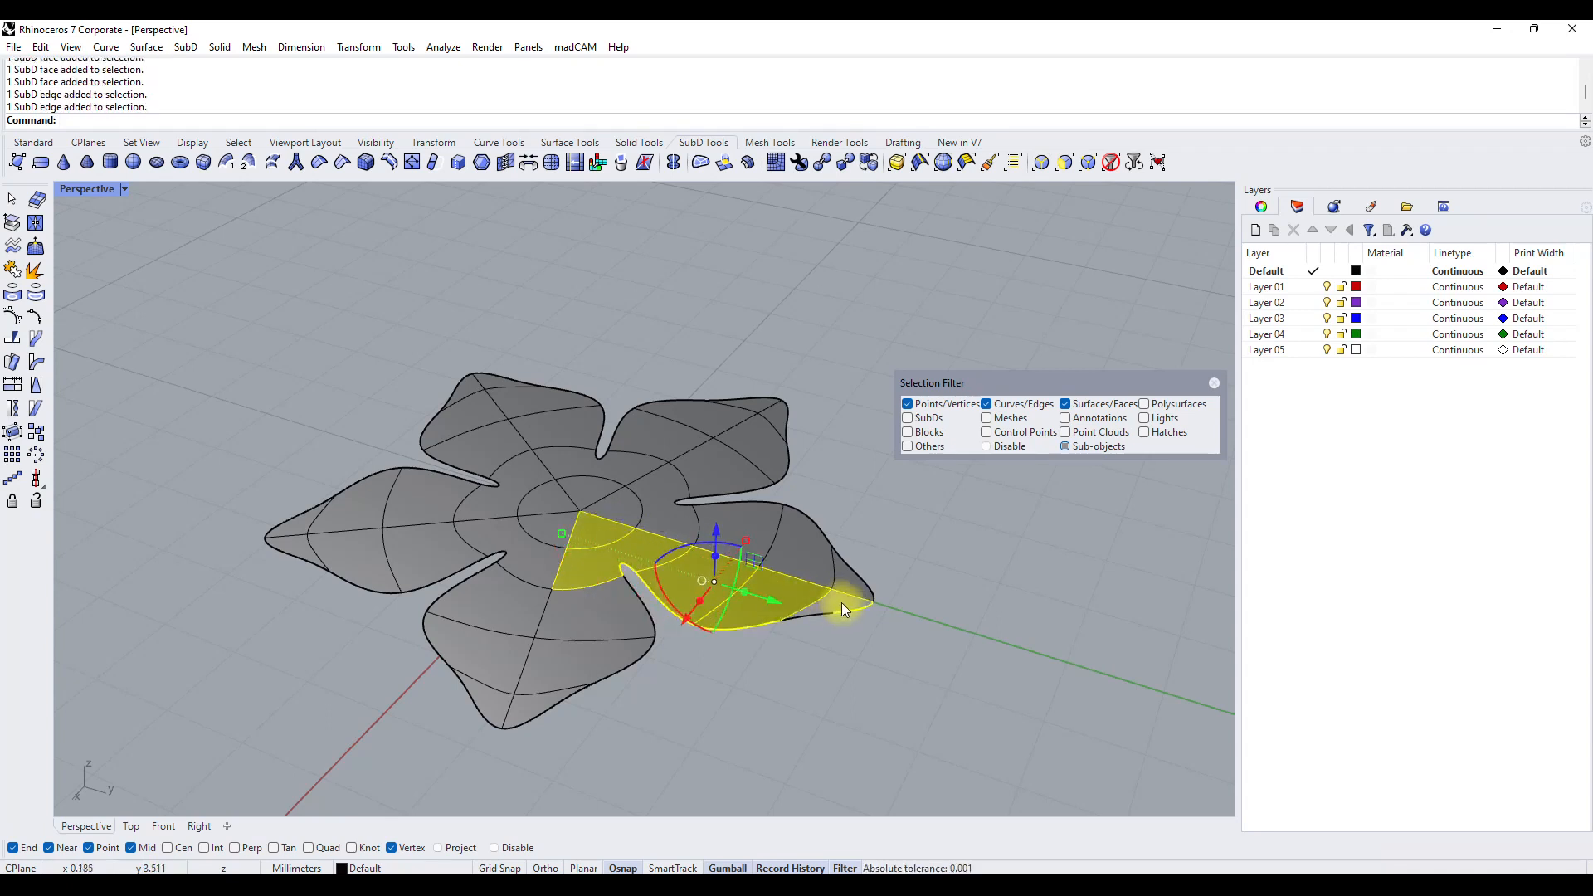
{"action": "left_click", "coordinate": [843, 599], "text": "ctrl"}
{"action": "left_click", "coordinate": [848, 609], "text": "ctrl"}
{"action": "left_click", "coordinate": [837, 602], "text": "shift"}
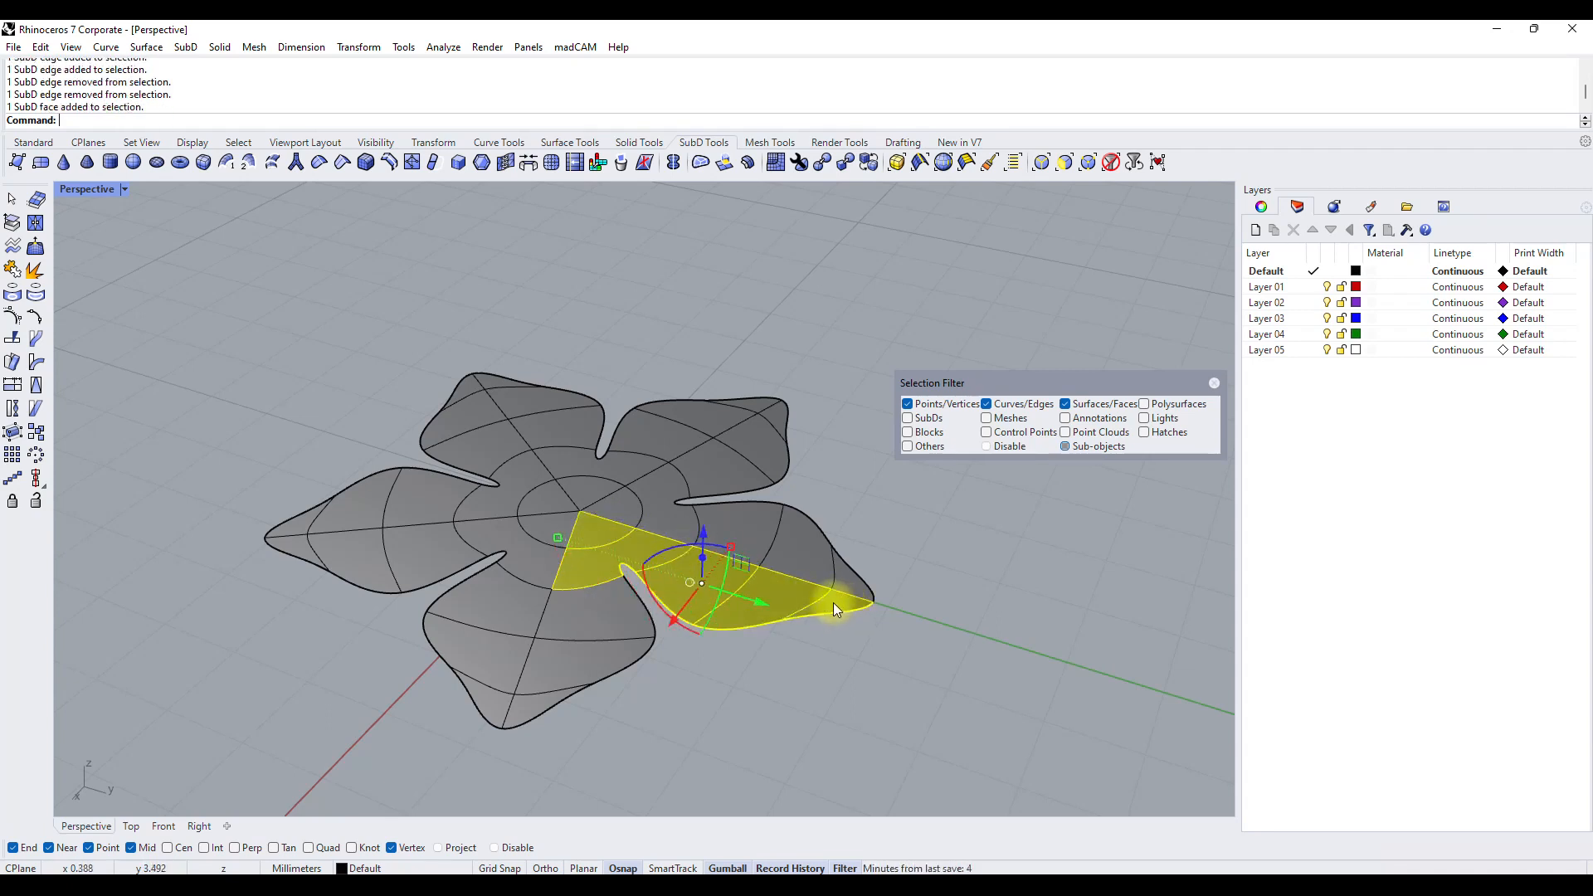
{"action": "left_click", "coordinate": [718, 168]}
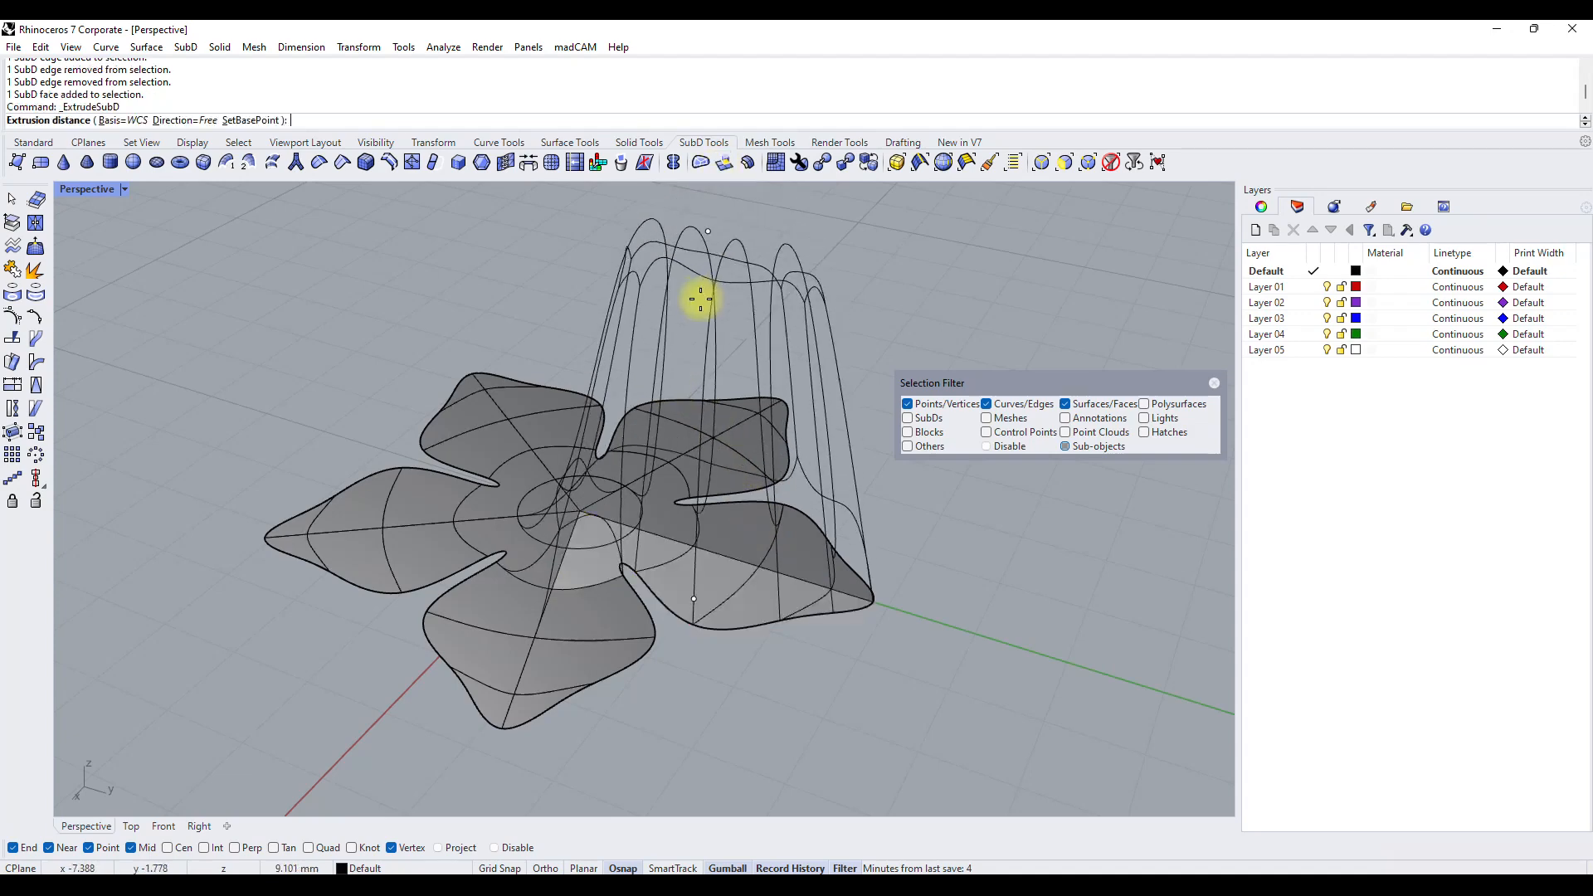
{"action": "double_click", "coordinate": [74, 192]}
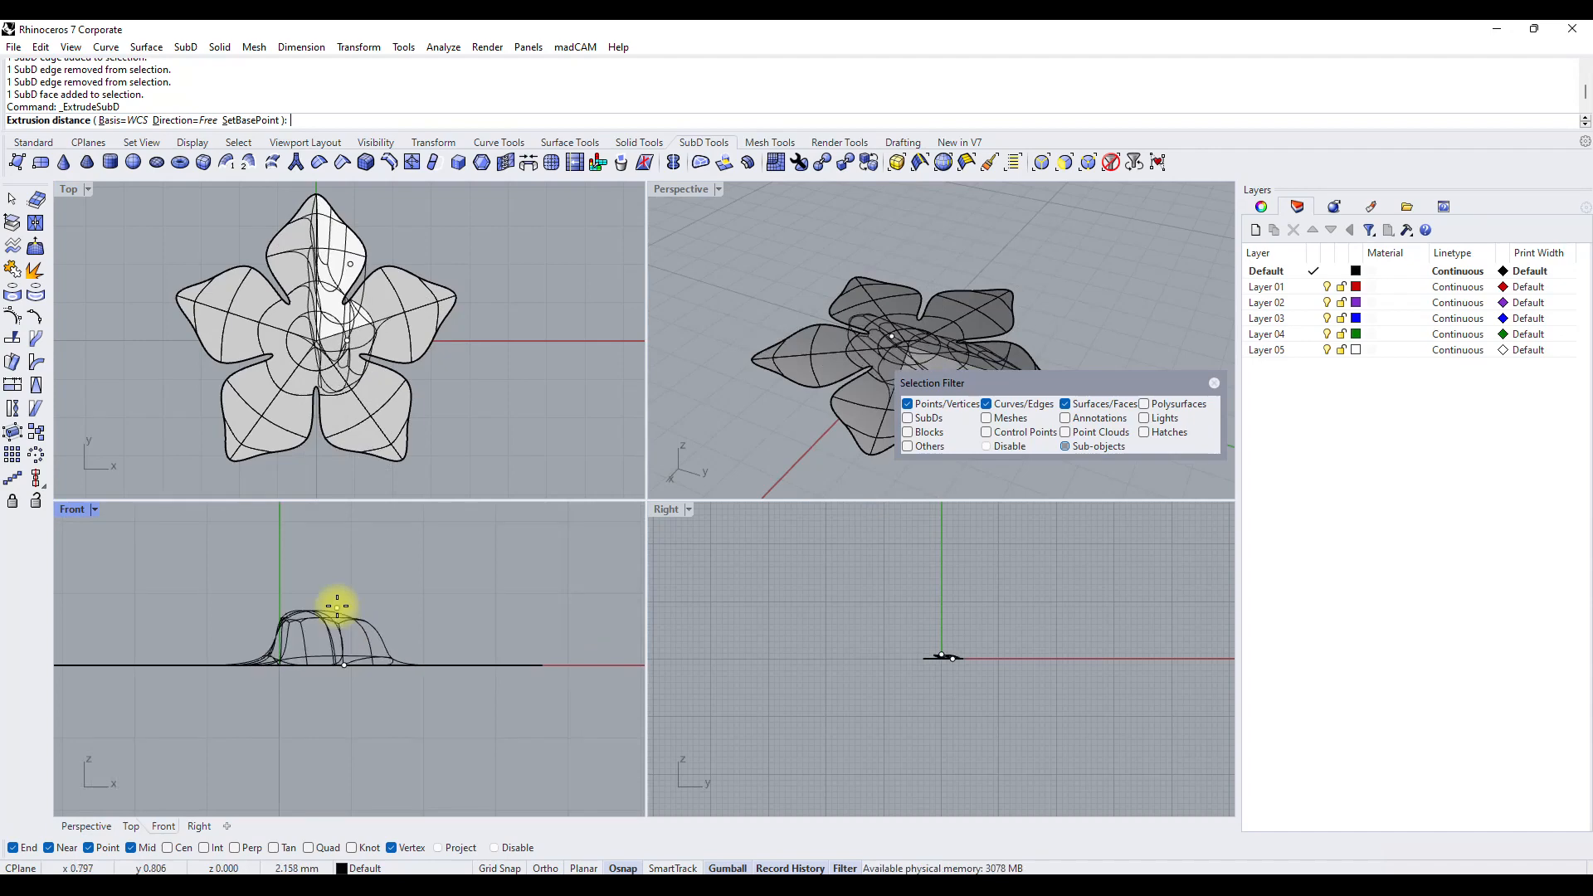
{"action": "left_click", "coordinate": [348, 580]}
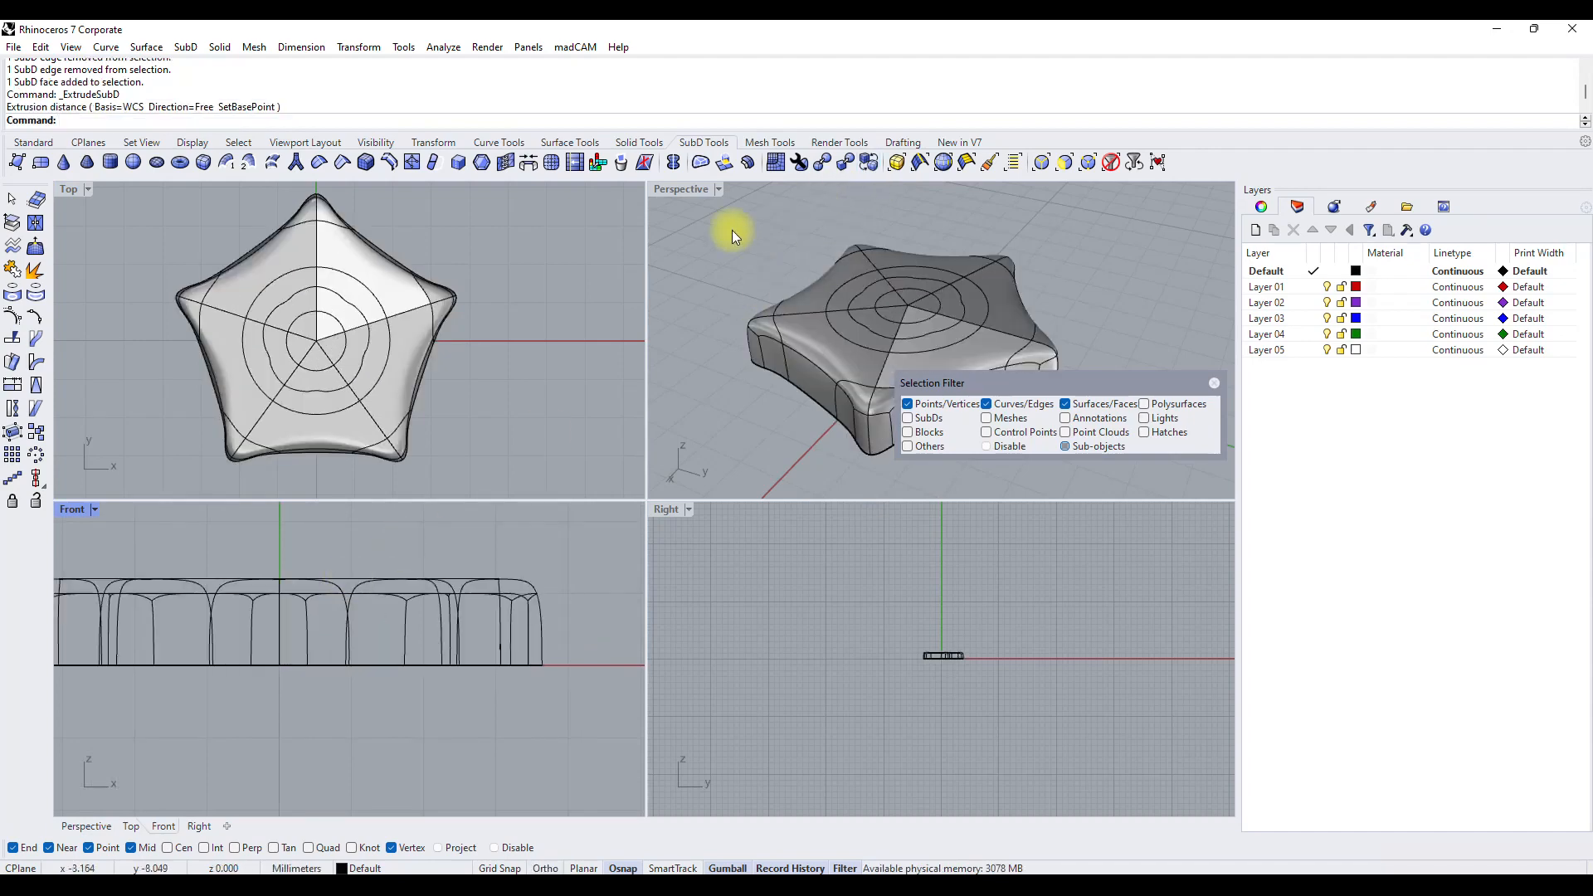
{"action": "double_click", "coordinate": [689, 191]}
{"action": "right_click_drag", "start_coordinate": [664, 290], "coordinate": [644, 391]}
Undo the extrusion, the petal reshaping, the edge loop deletion and the Radiate symmetry, back to the reflected strip.
{"action": "key", "text": "ctrl+z"}
{"action": "key", "text": "ctrl+z"}
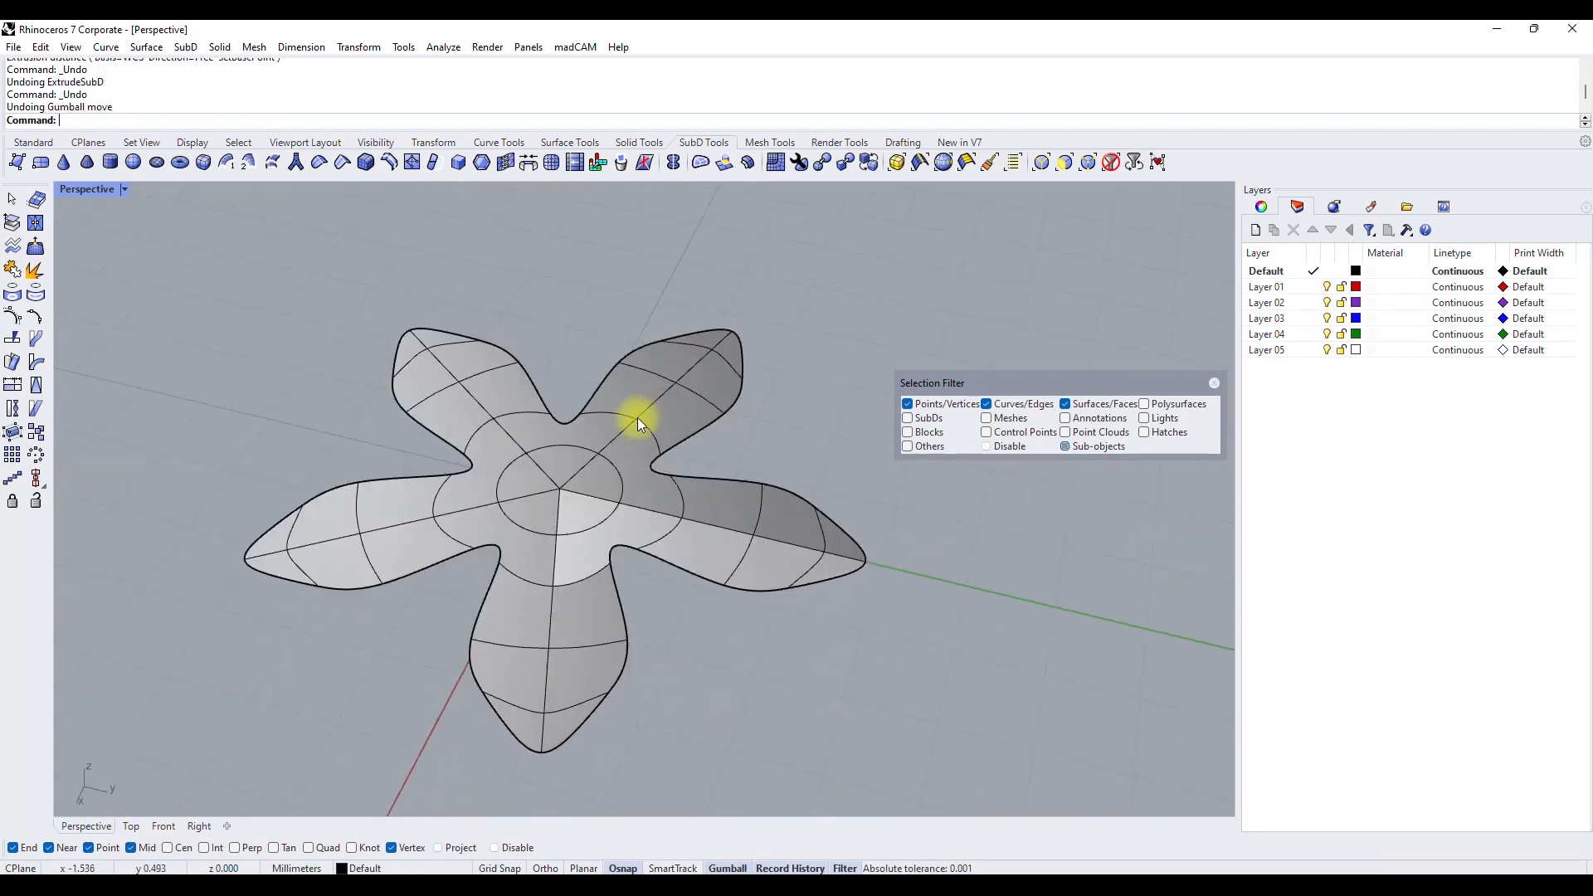
{"action": "key", "text": "ctrl+z"}
{"action": "key", "text": "ctrl+z"}
{"action": "right_click_drag", "start_coordinate": [640, 627], "coordinate": [899, 680]}
{"action": "scroll", "coordinate": [624, 454], "scroll_direction": "down", "scroll_amount": 6}
{"action": "right_click_drag", "start_coordinate": [624, 454], "coordinate": [623, 514]}
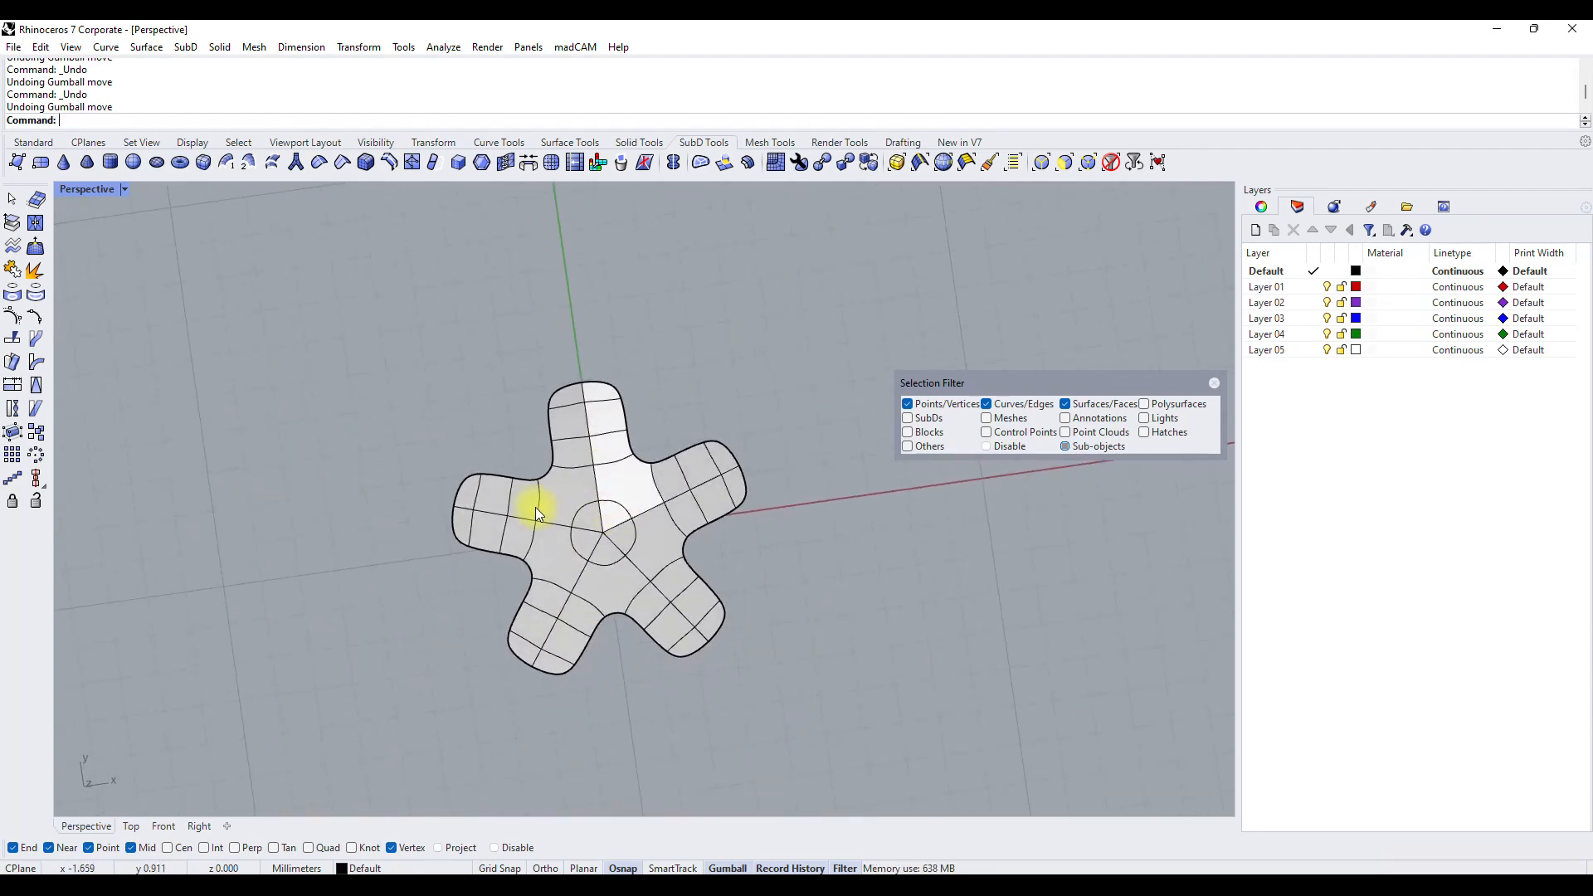
{"action": "key", "text": "ctrl+z"}
{"action": "key", "text": "ctrl+z"}
Select the entire reflected strip and subdivide it once more.
{"action": "scroll", "coordinate": [610, 529], "scroll_direction": "up", "scroll_amount": 5}
{"action": "left_click", "coordinate": [641, 579]}
{"action": "right_click_drag", "start_coordinate": [718, 554], "coordinate": [671, 535]}
{"action": "left_click", "coordinate": [629, 415]}
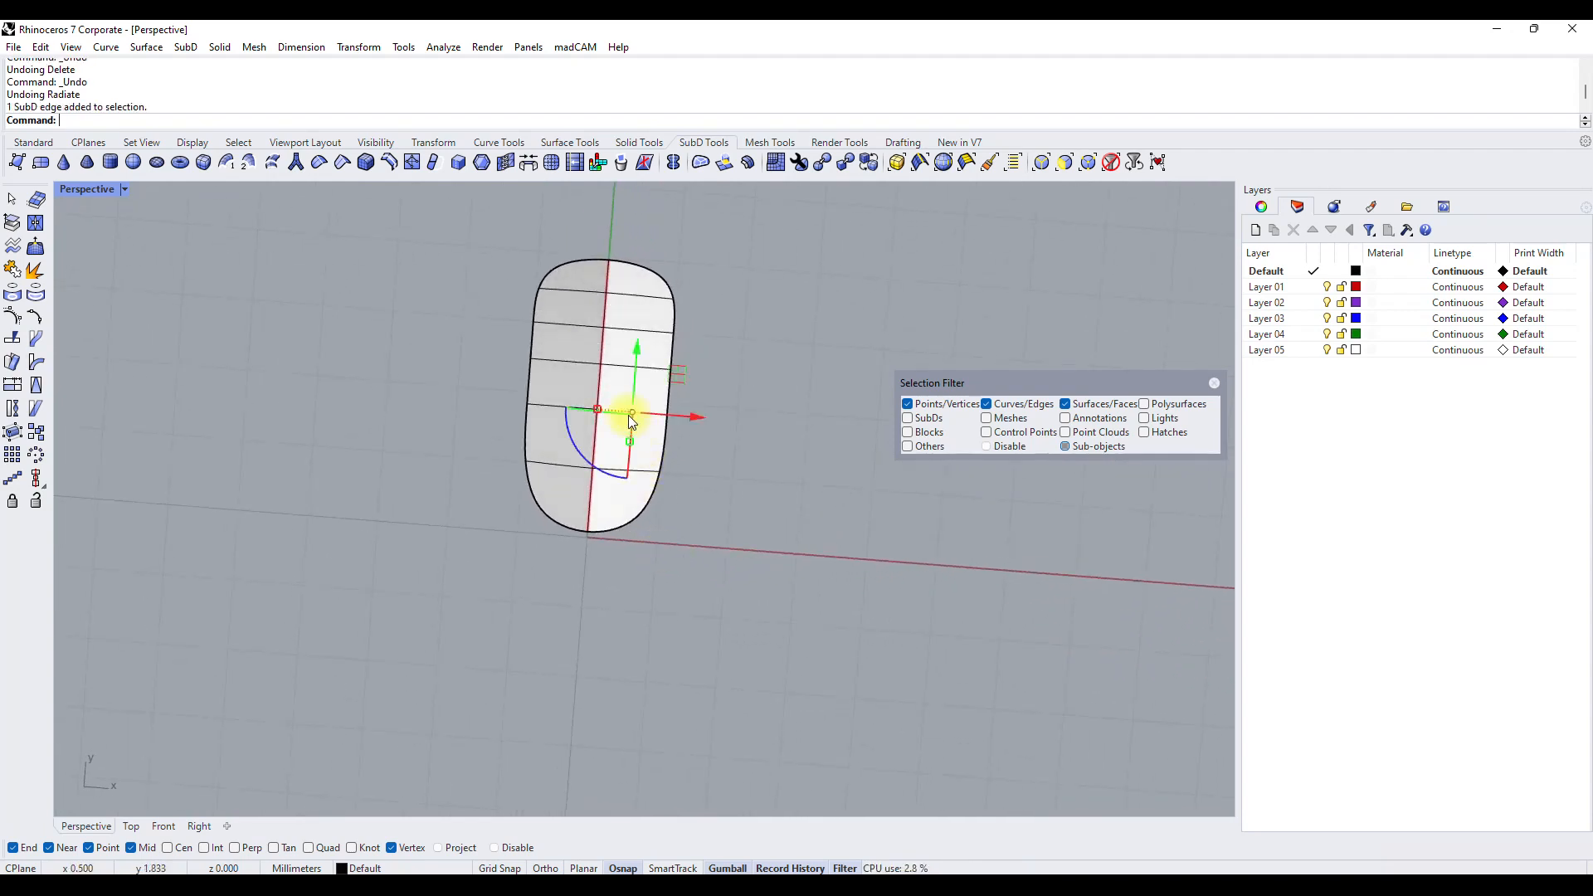
{"action": "left_click", "coordinate": [760, 527]}
{"action": "left_click", "coordinate": [644, 385]}
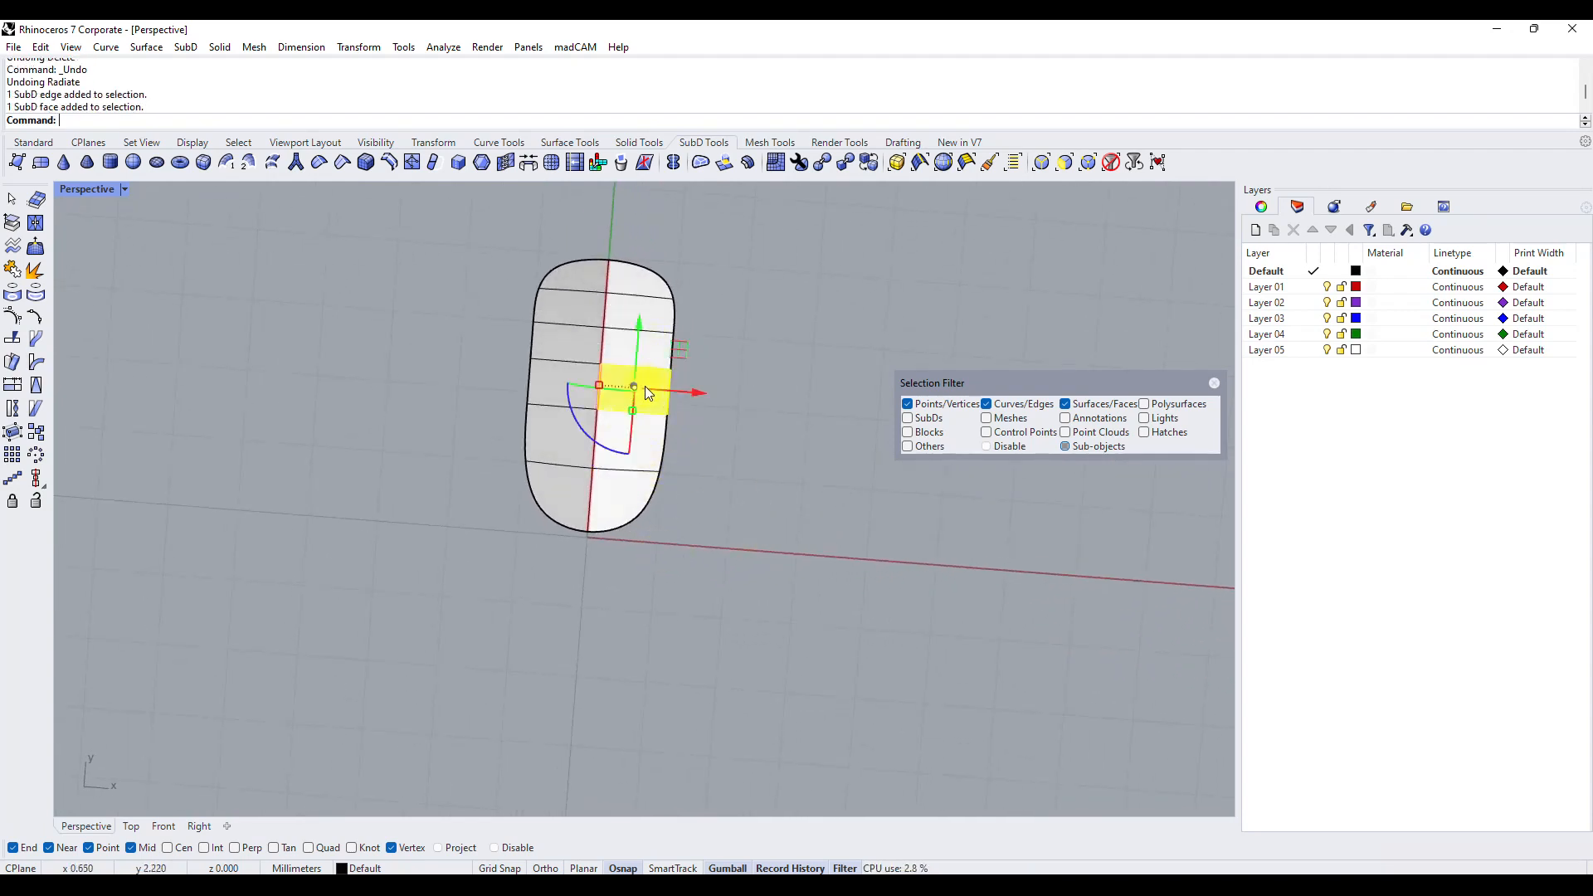
{"action": "left_click", "coordinate": [715, 406]}
{"action": "left_click_drag", "start_coordinate": [475, 245], "coordinate": [758, 603]}
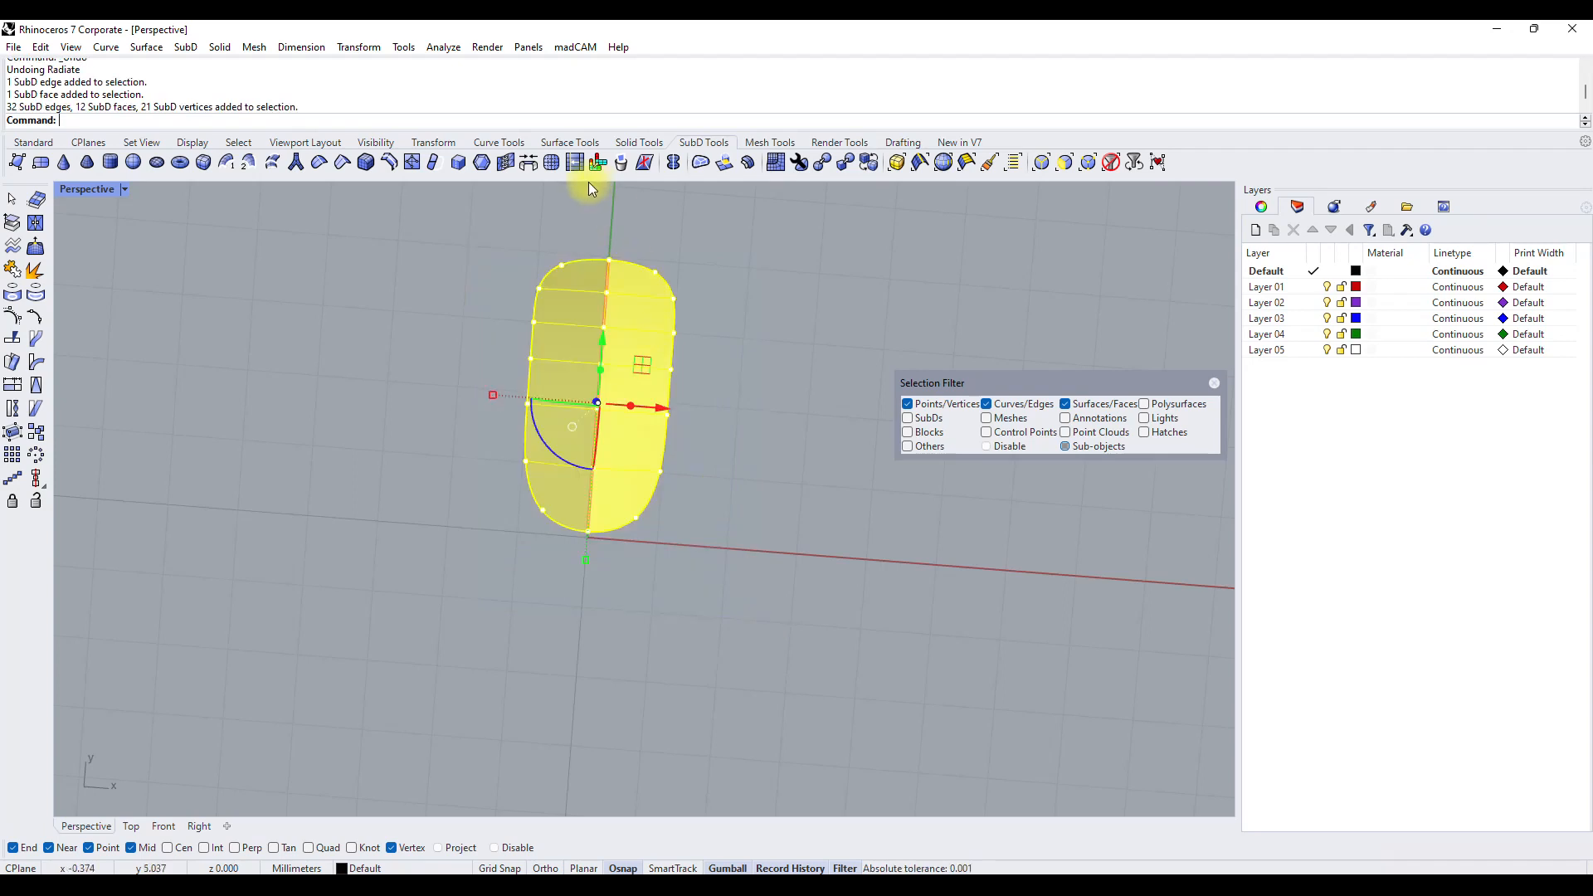
{"action": "left_click", "coordinate": [572, 161]}
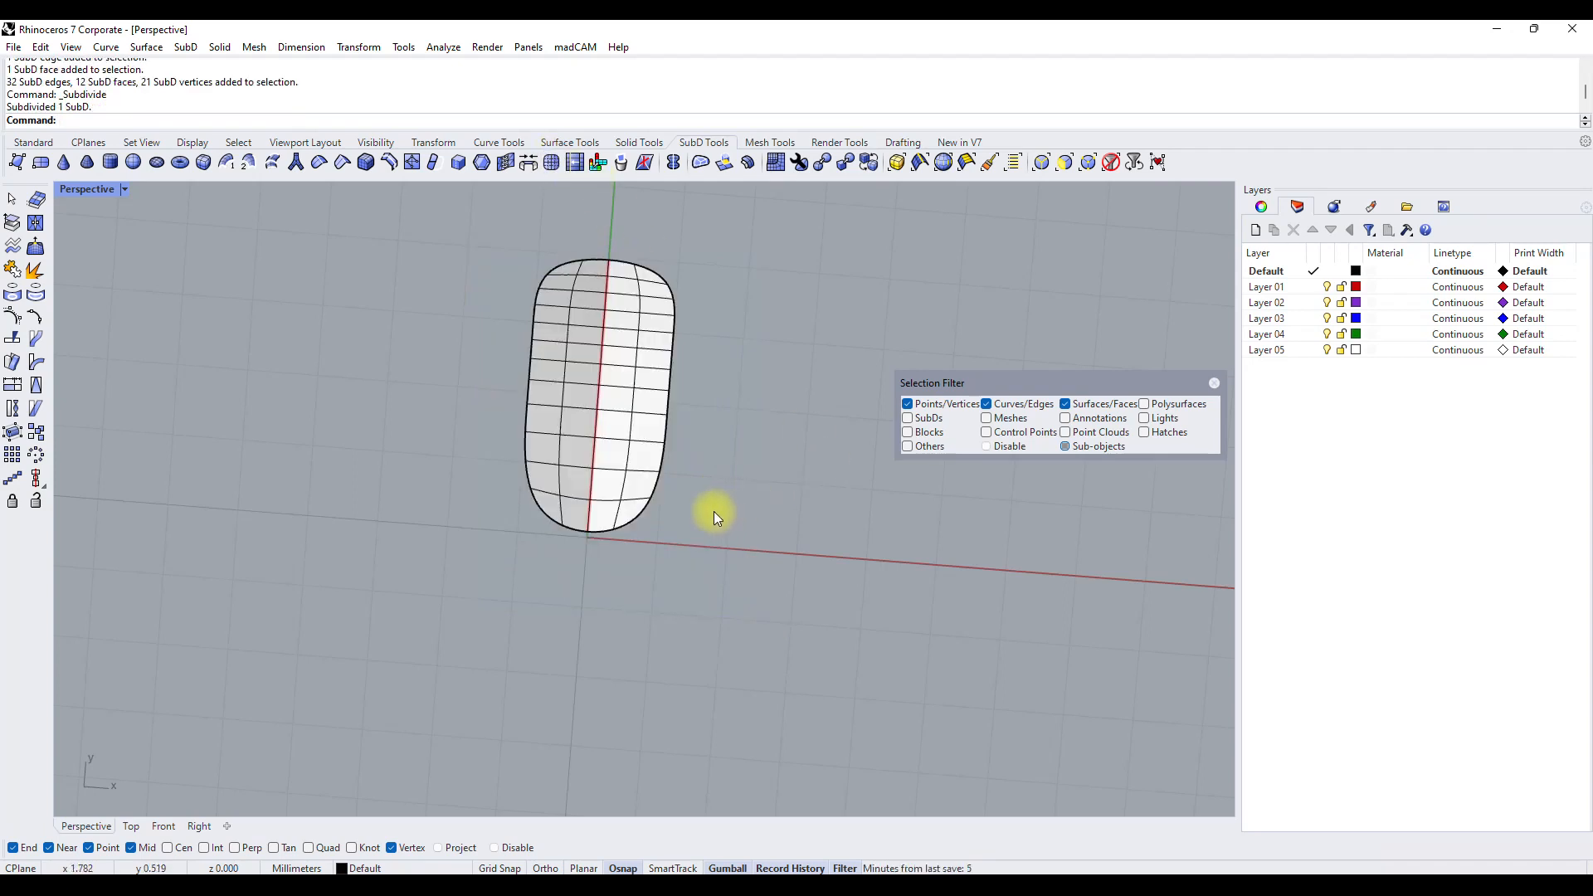
Turn on grid snap and apply Radiate to the subdivided strip around a vertical axis through the origin, keeping the current primary sector.
{"action": "right_click", "coordinate": [78, 121]}
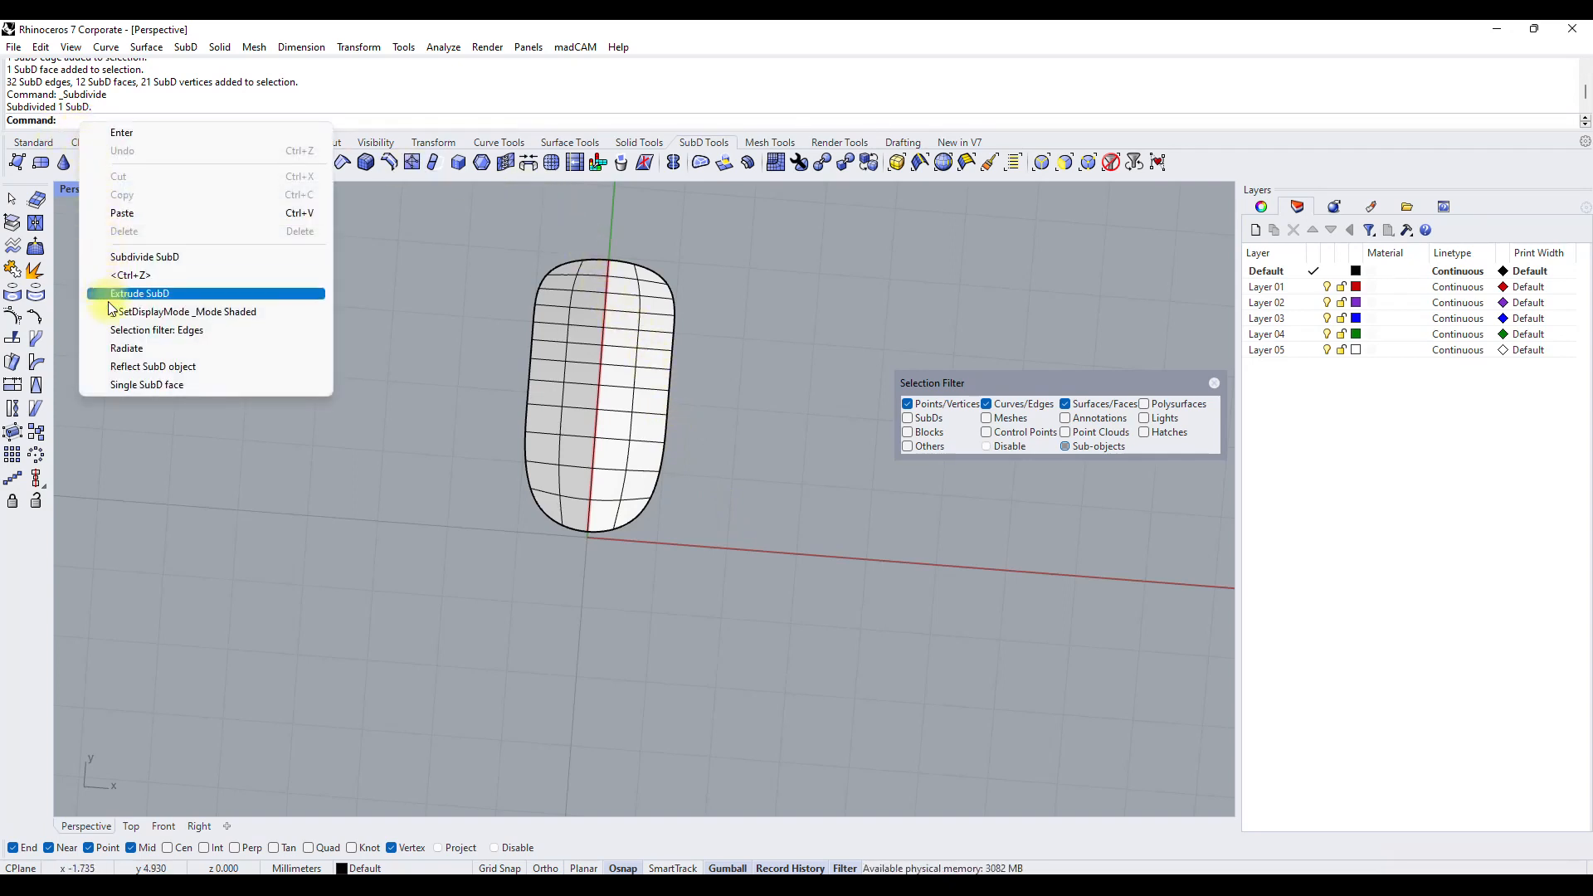
{"action": "left_click", "coordinate": [118, 347]}
{"action": "left_click", "coordinate": [599, 469]}
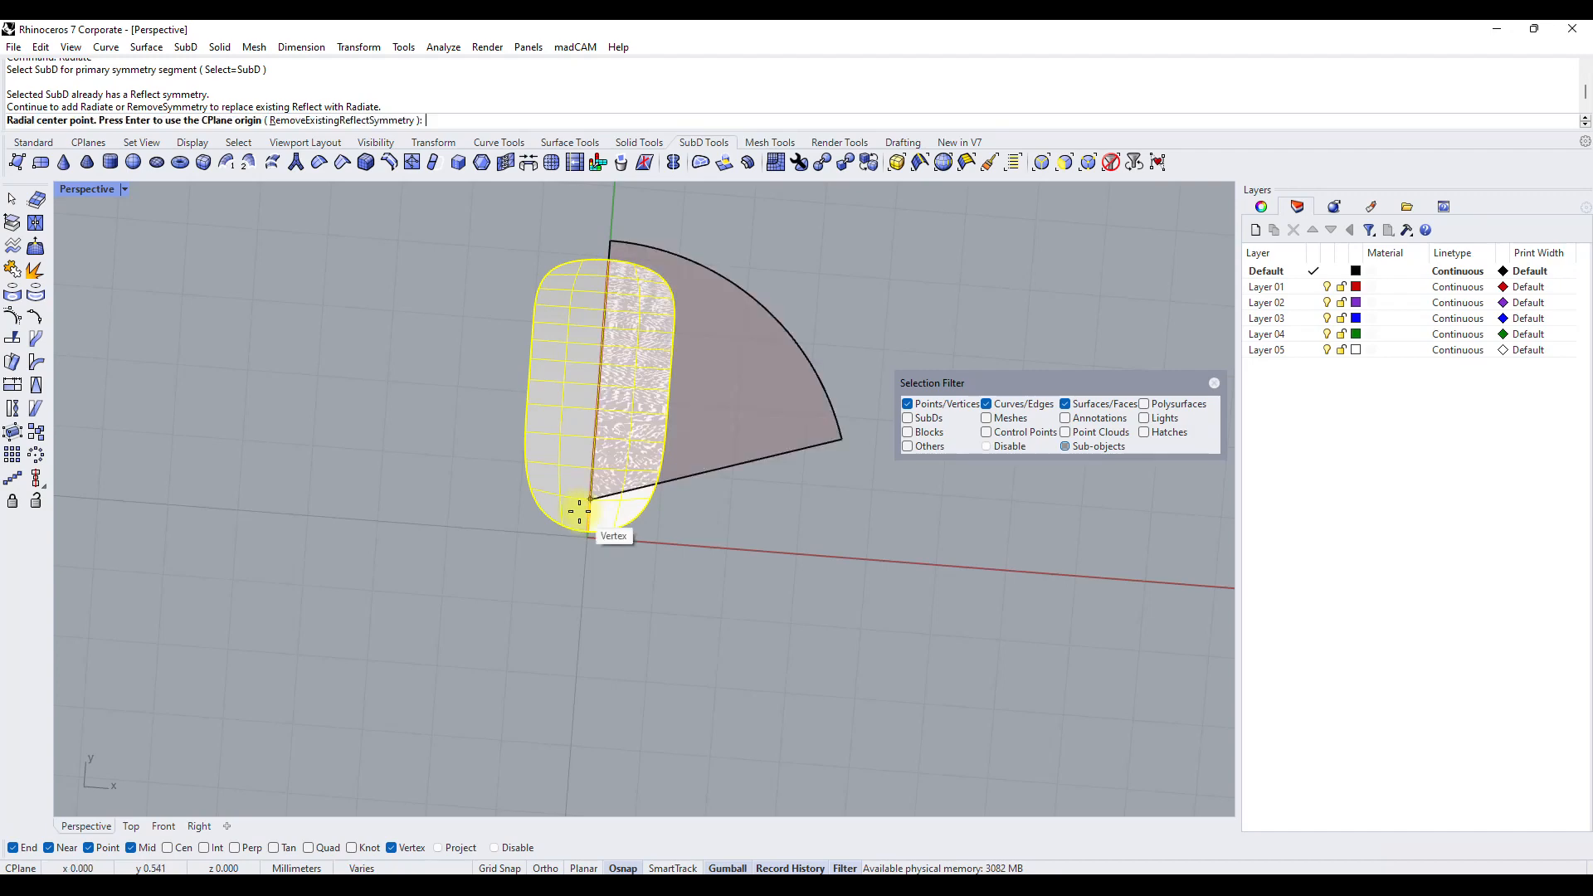
{"action": "scroll", "coordinate": [580, 542], "scroll_direction": "up", "scroll_amount": 5}
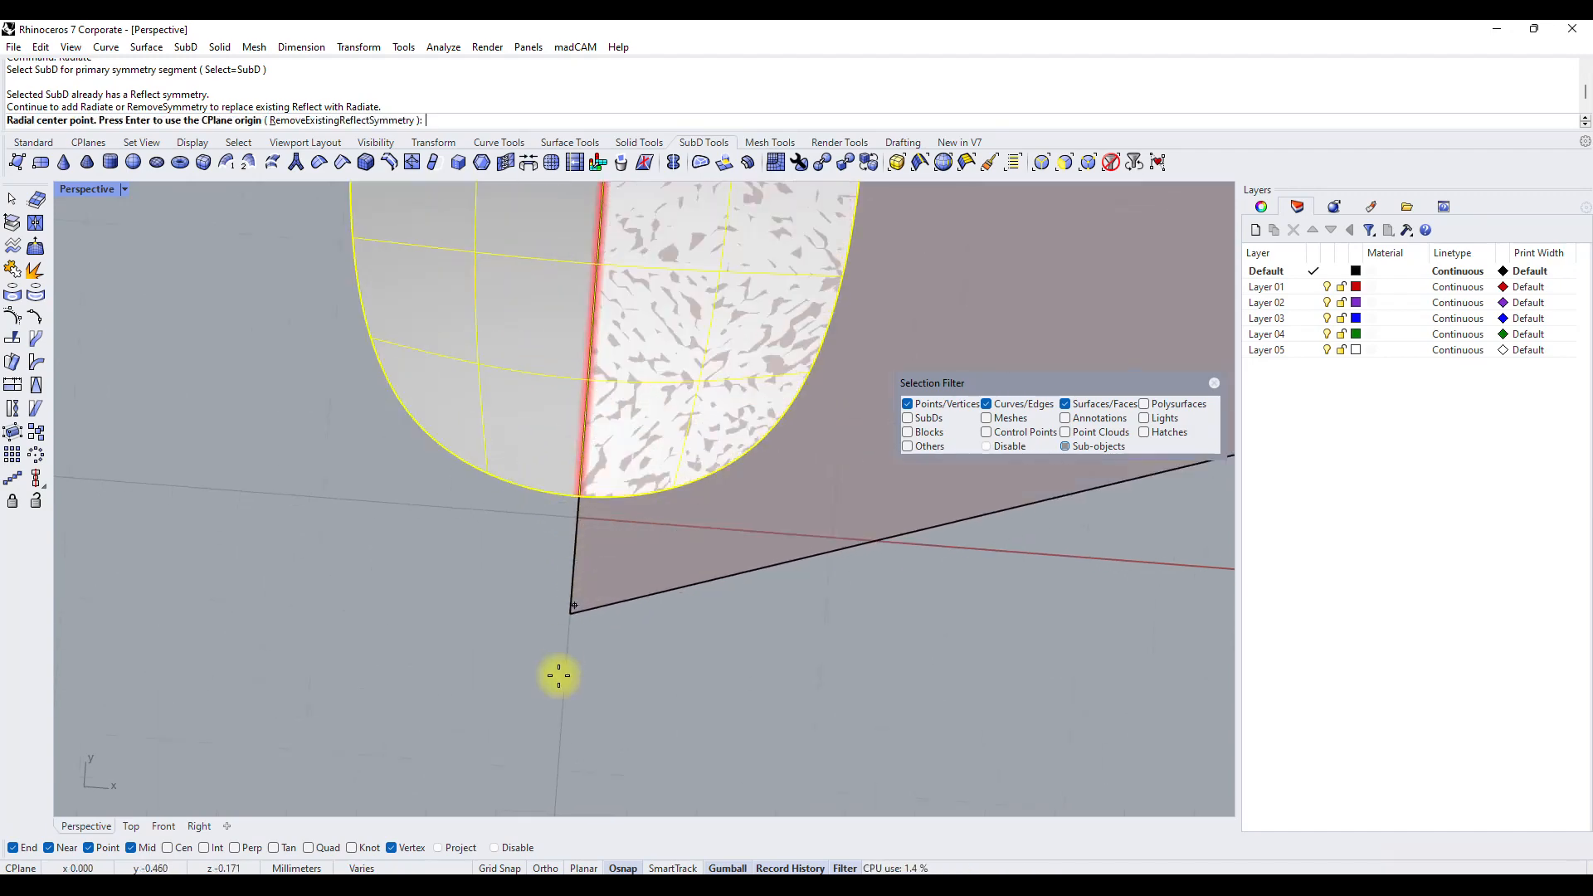
{"action": "left_click", "coordinate": [499, 867]}
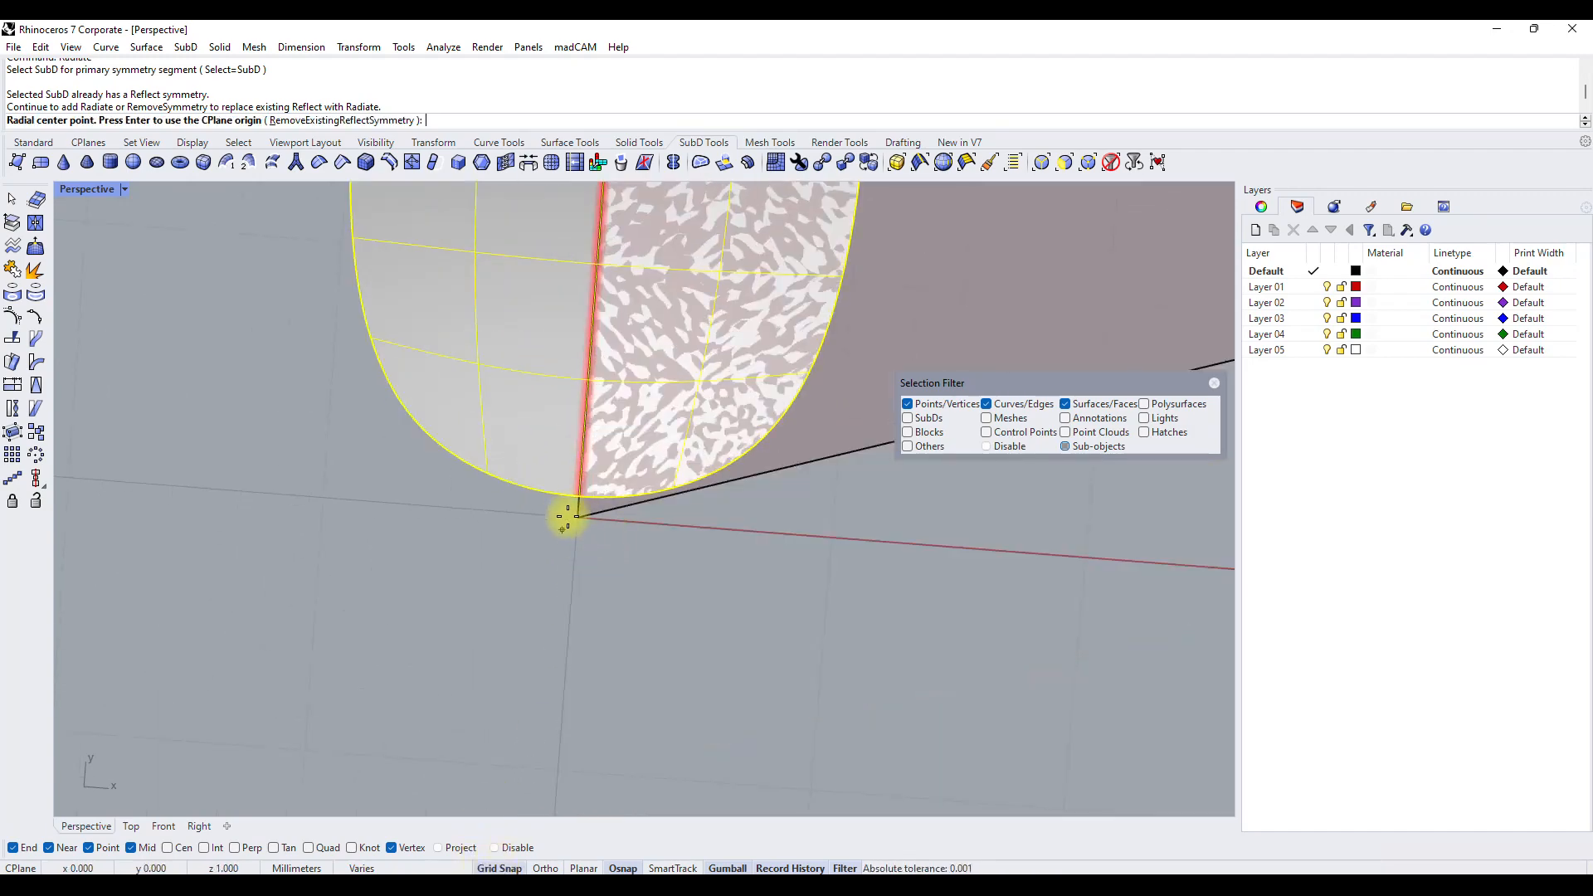
{"action": "left_click", "coordinate": [578, 516]}
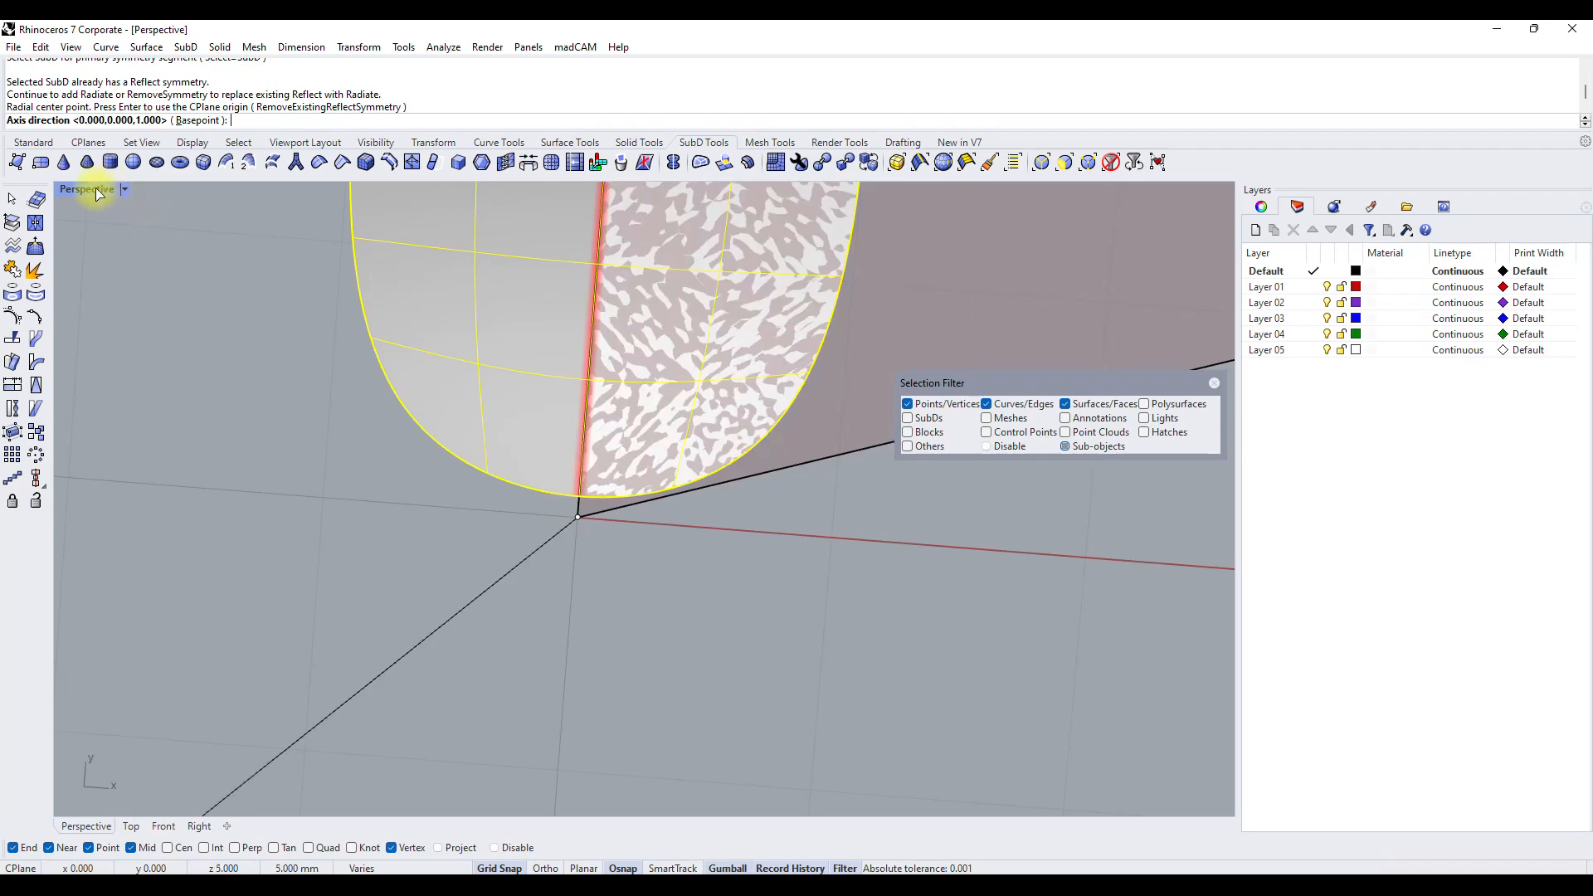
{"action": "double_click", "coordinate": [97, 193]}
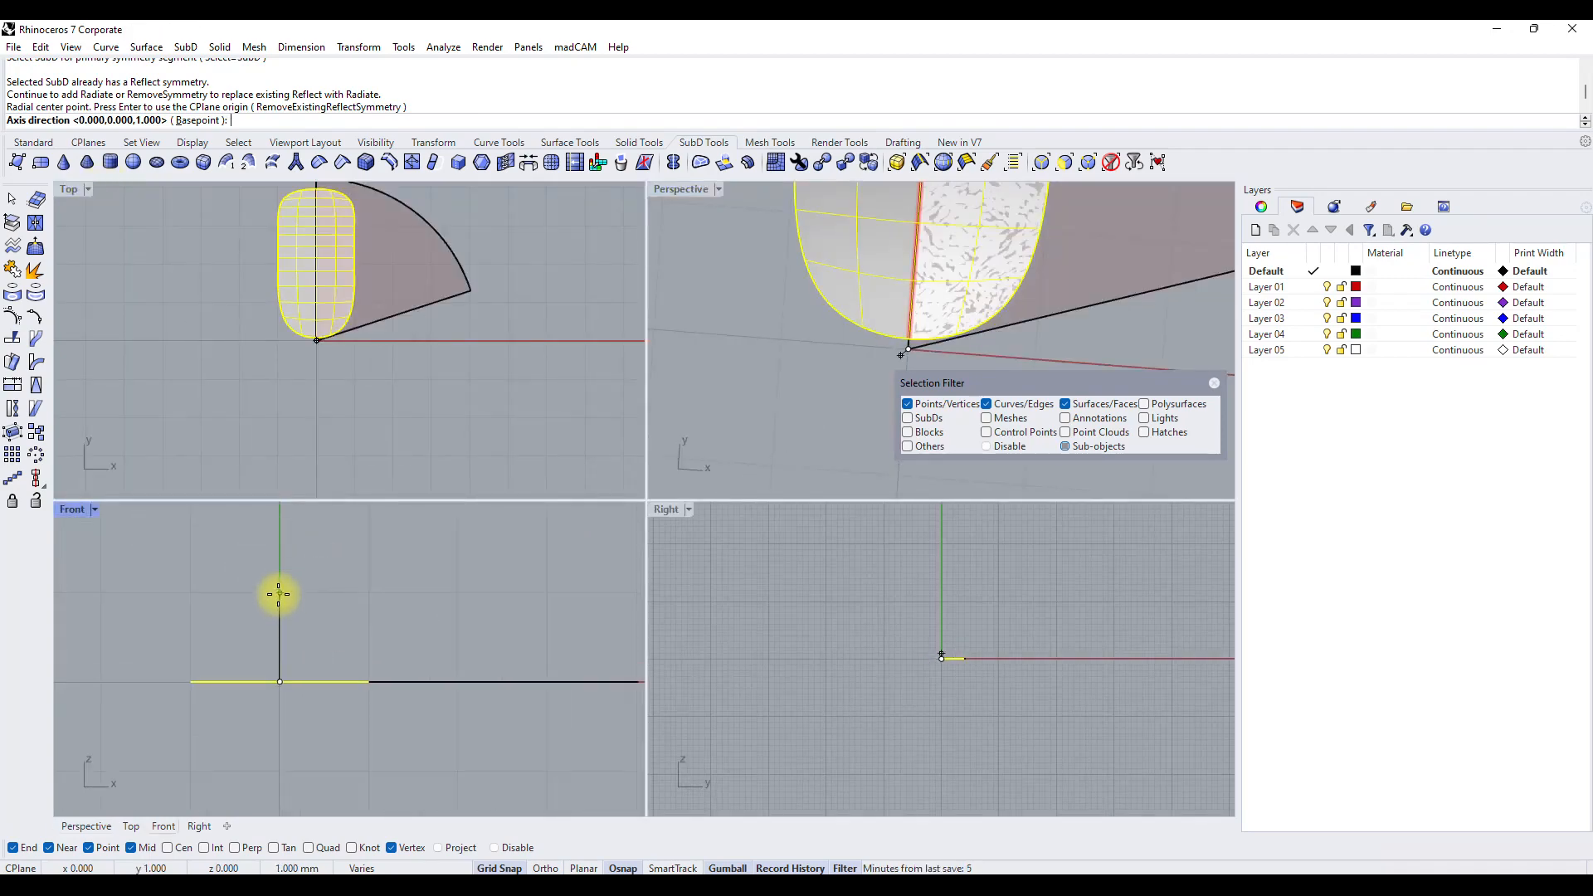
{"action": "left_click", "coordinate": [279, 594]}
{"action": "key", "text": "Return"}
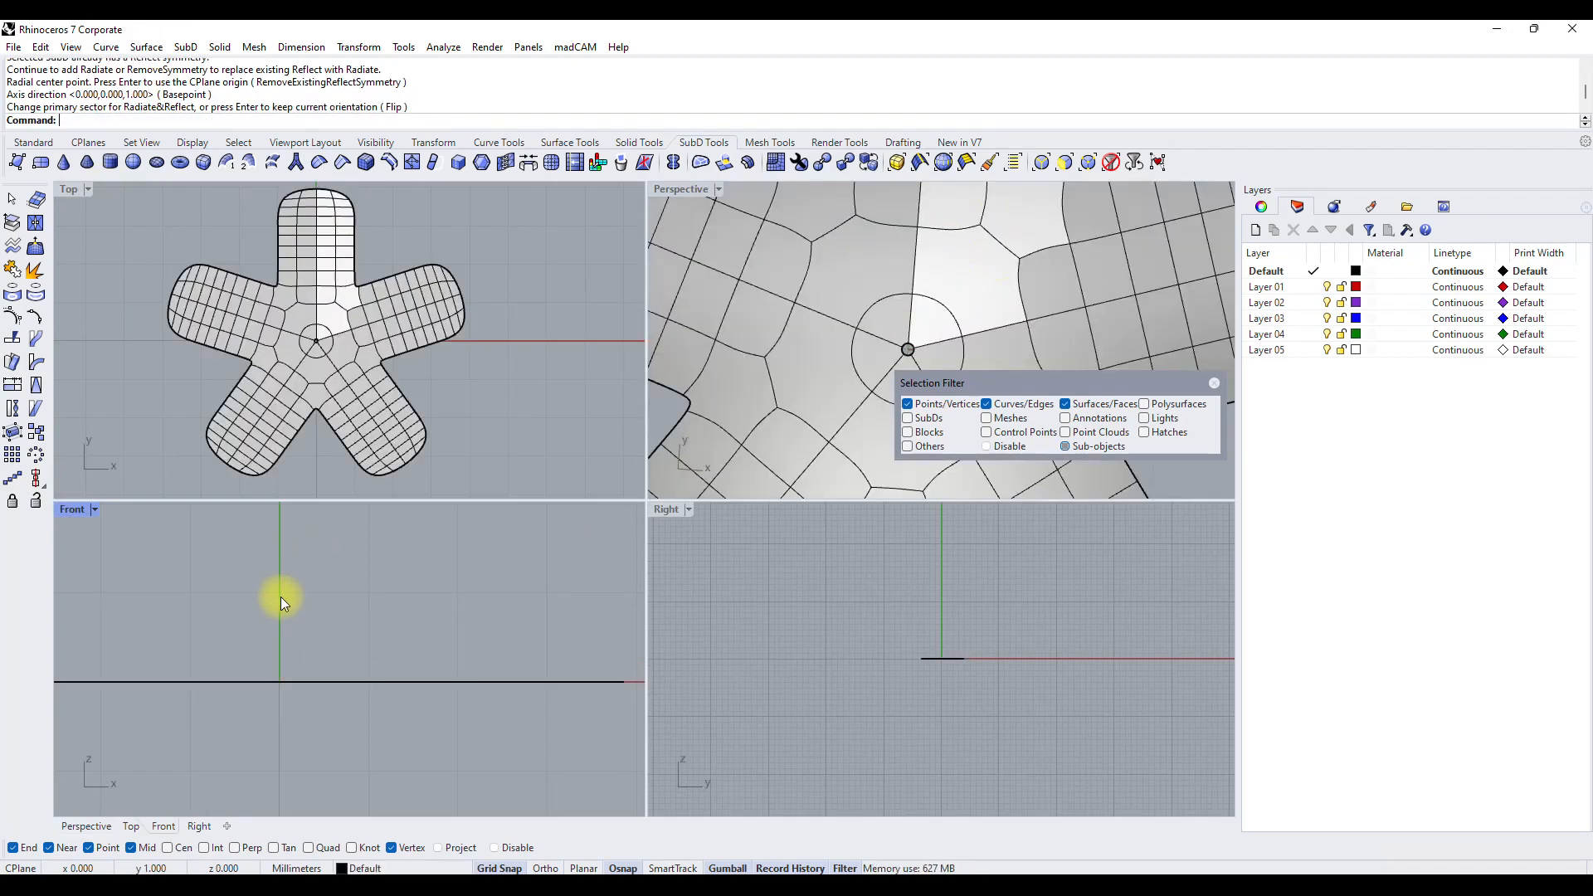
Maximize the Perspective view and delete two alternate crosswise edge loops in the lower half of the uppermost arm.
{"action": "double_click", "coordinate": [680, 191]}
{"action": "scroll", "coordinate": [665, 510], "scroll_direction": "down", "scroll_amount": 5}
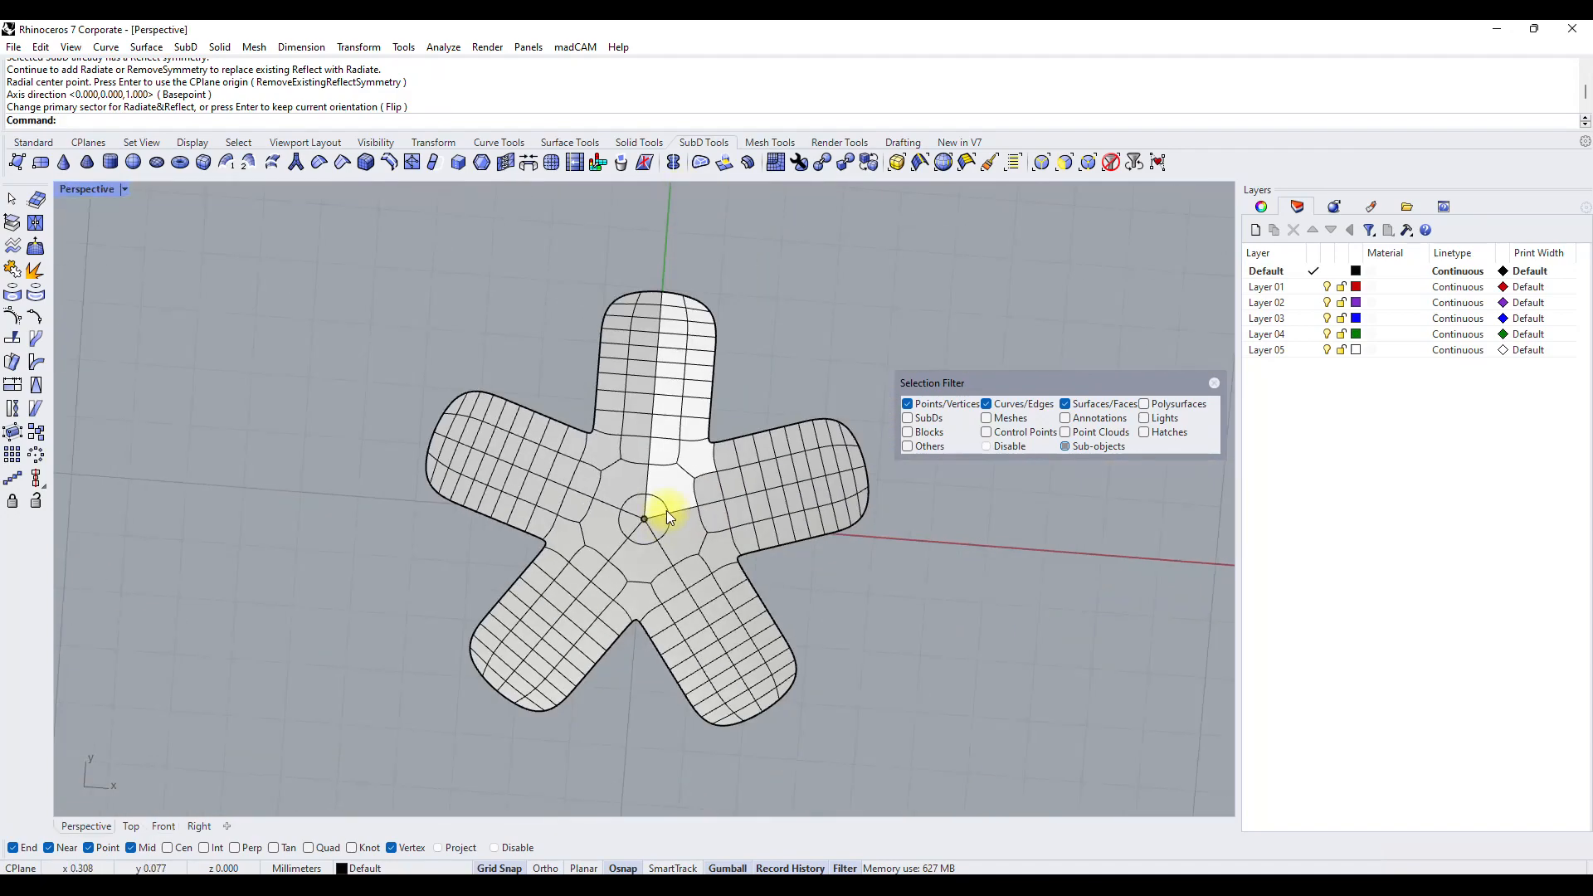
{"action": "scroll", "coordinate": [677, 440], "scroll_direction": "up", "scroll_amount": 3}
{"action": "mouse_move", "coordinate": [702, 423]}
{"action": "right_mouse_down"}
{"action": "mouse_move", "coordinate": [760, 420]}
{"action": "mouse_move", "coordinate": [754, 395]}
{"action": "mouse_move", "coordinate": [720, 420]}
{"action": "right_mouse_up"}
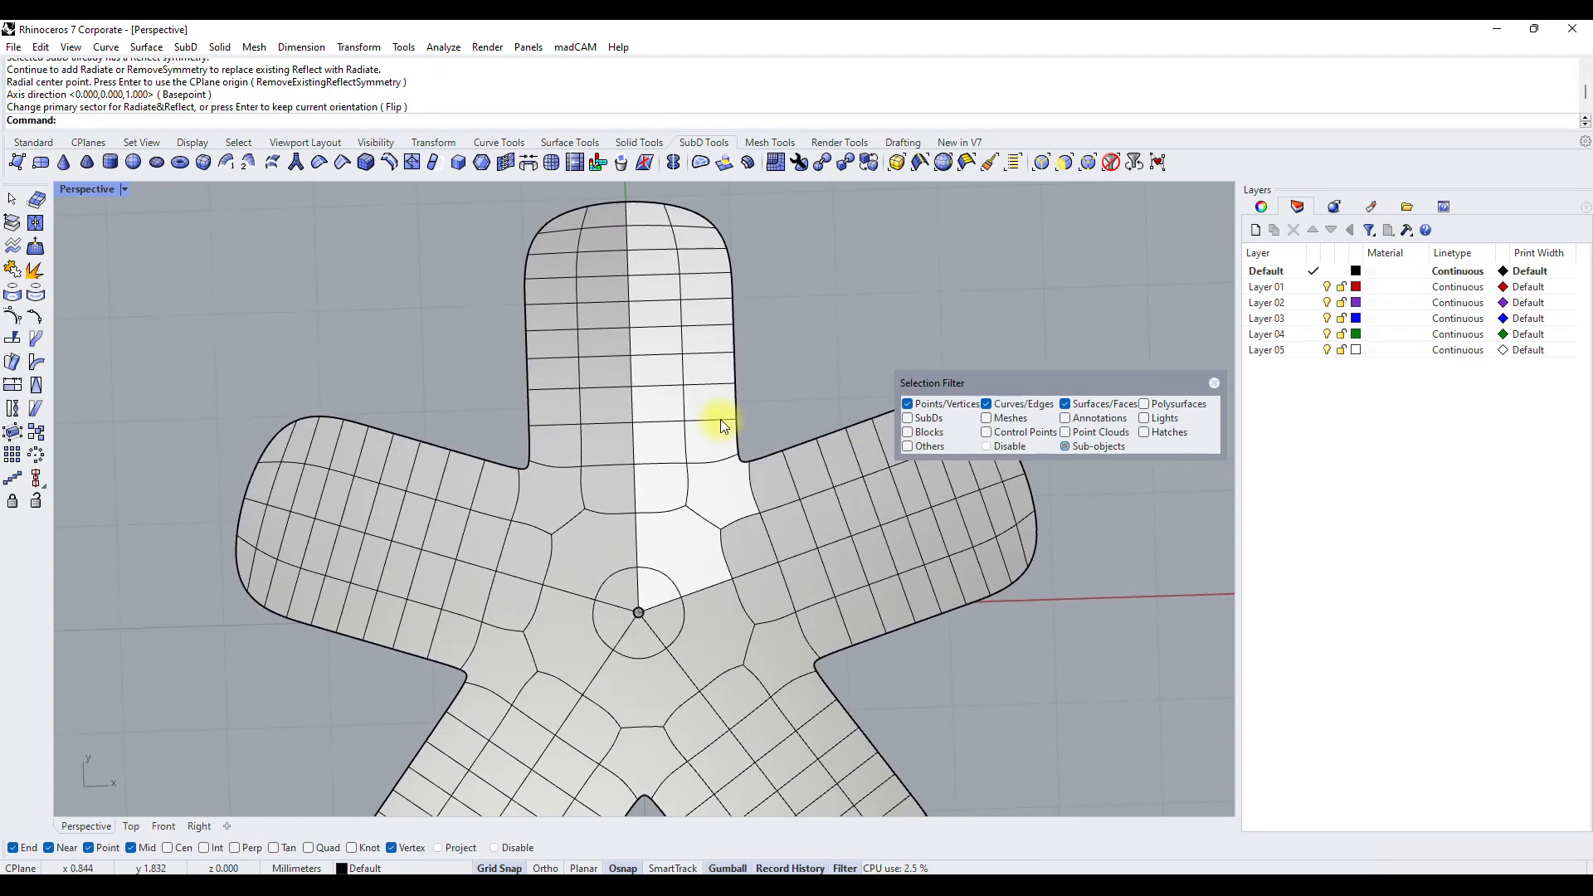
{"action": "double_click", "coordinate": [573, 420]}
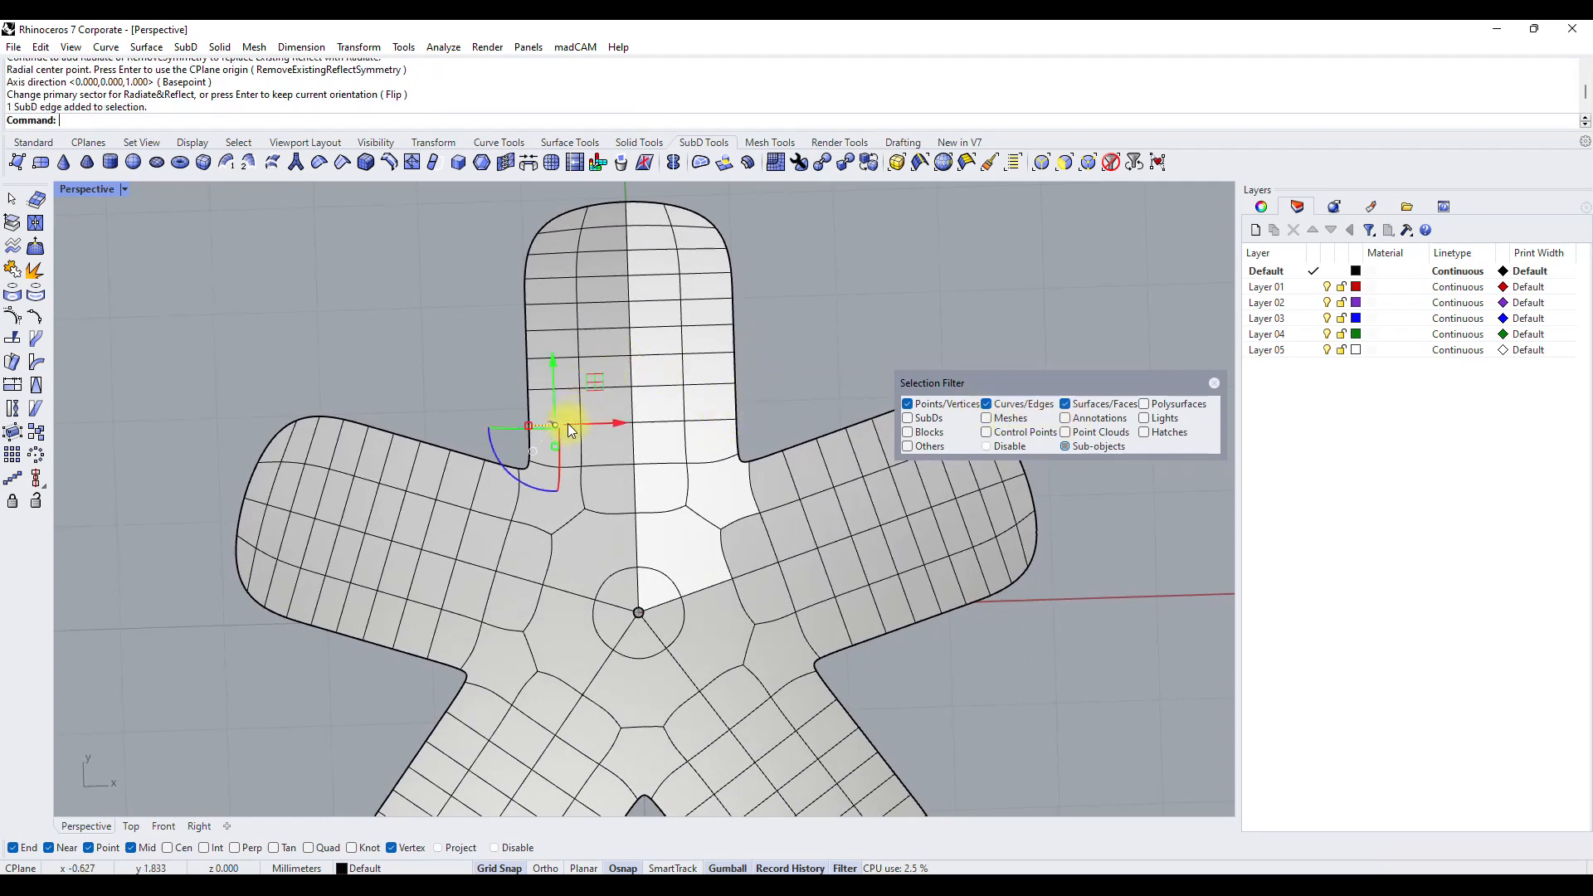
{"action": "key", "text": "Delete"}
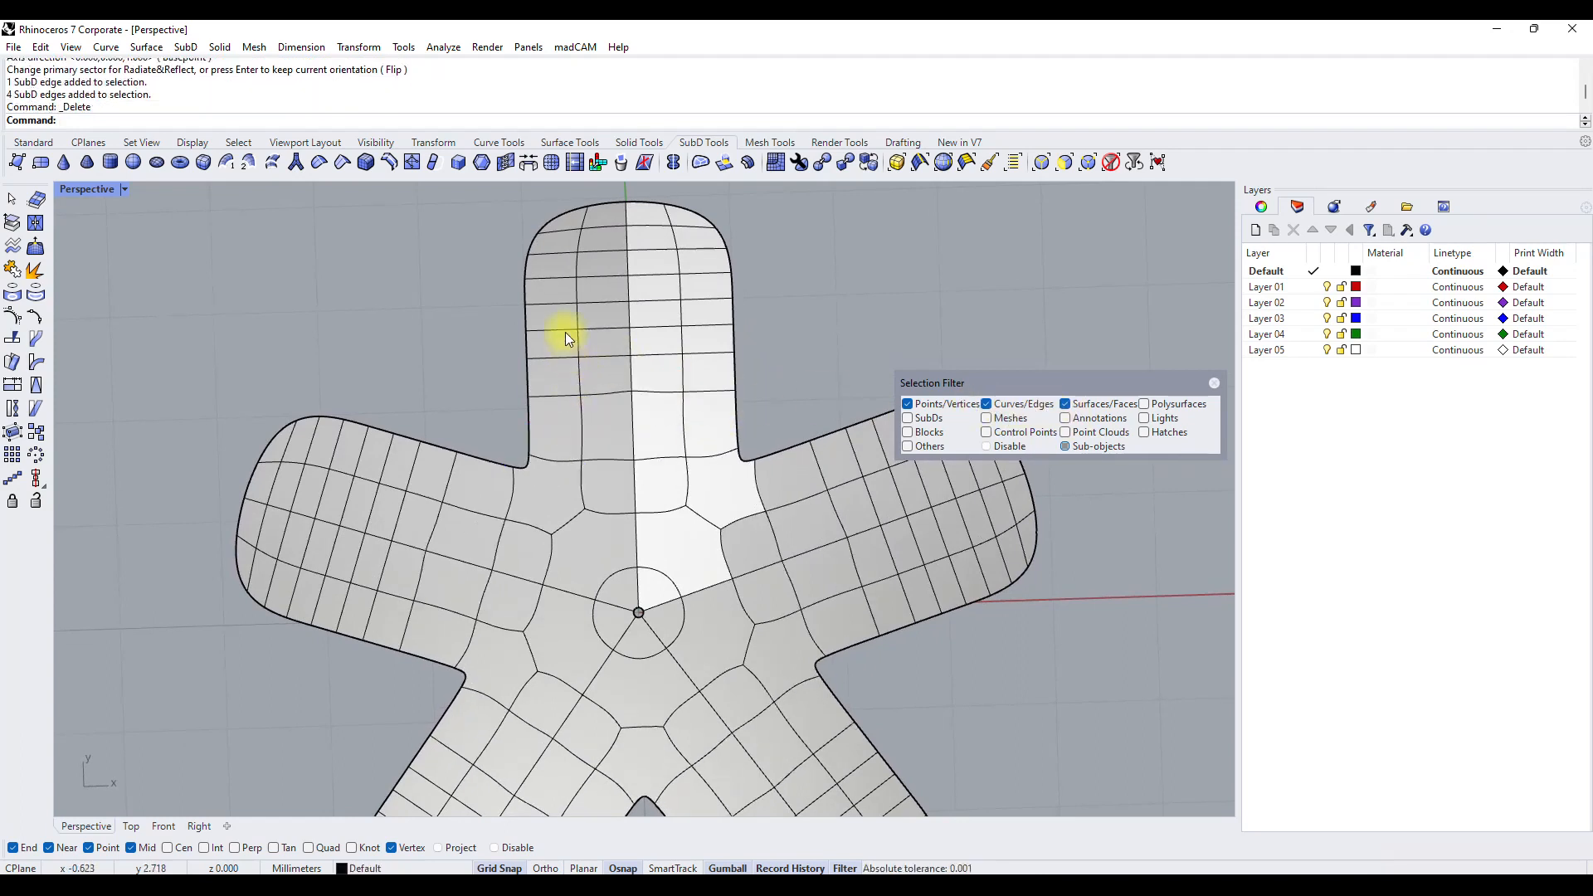
{"action": "left_click", "coordinate": [564, 348]}
{"action": "double_click", "coordinate": [591, 358]}
{"action": "key", "text": "Delete"}
Delete four more crosswise edge loops of the uppermost arm, keeping one near the tip, one halfway down and the base loop.
{"action": "left_click", "coordinate": [605, 307]}
{"action": "double_click", "coordinate": [682, 304]}
{"action": "key", "text": "Delete"}
{"action": "double_click", "coordinate": [663, 247]}
{"action": "key", "text": "Delete"}
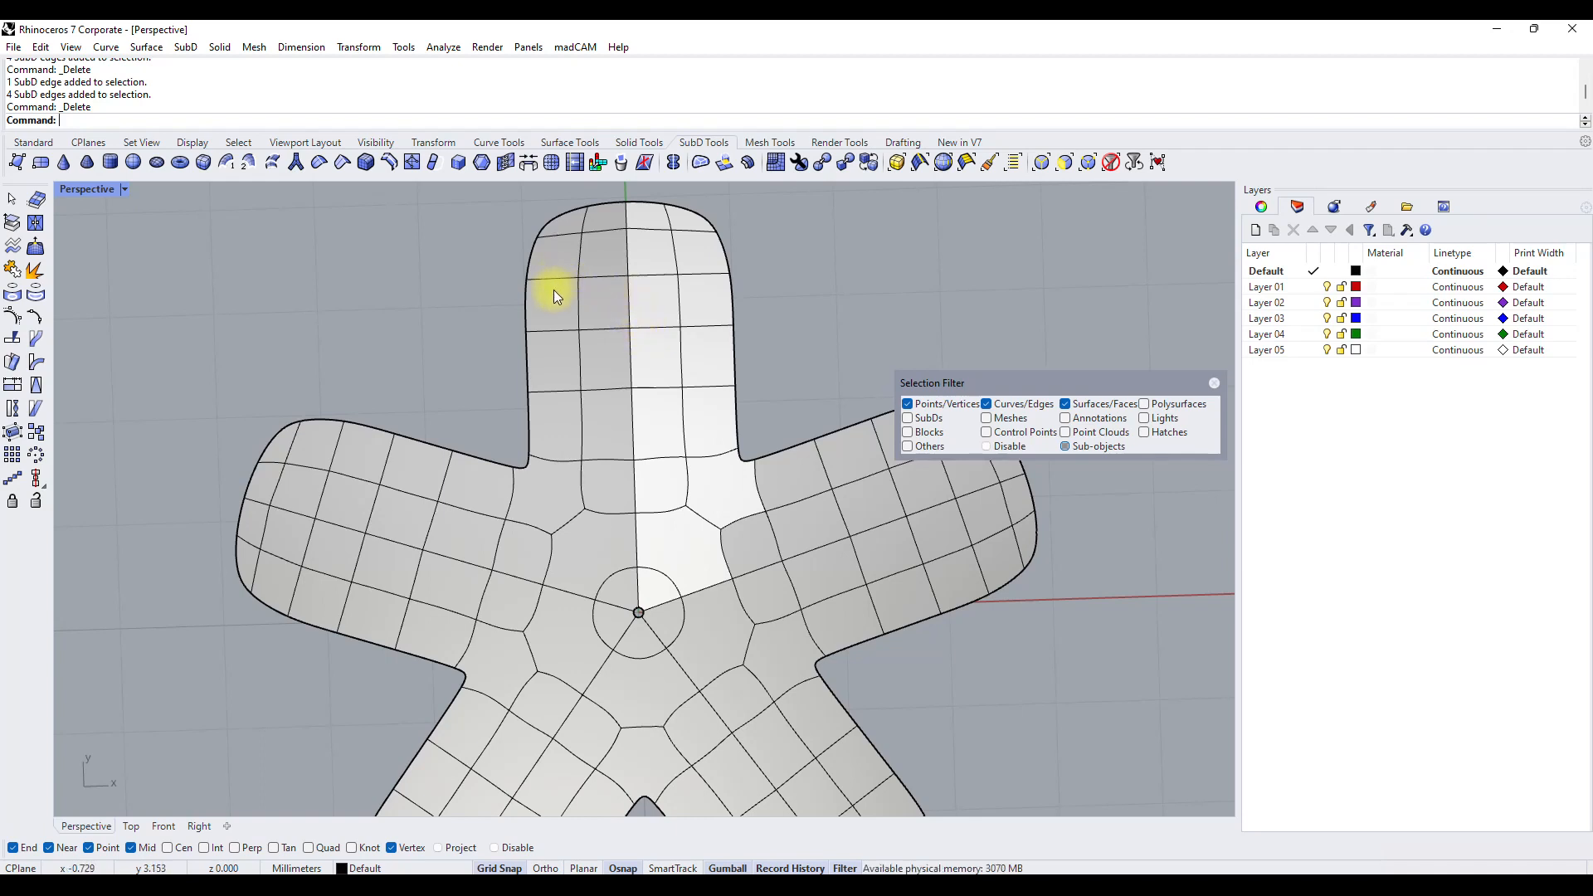
{"action": "double_click", "coordinate": [566, 330]}
{"action": "key", "text": "Delete"}
{"action": "double_click", "coordinate": [561, 235]}
{"action": "key", "text": "Delete"}
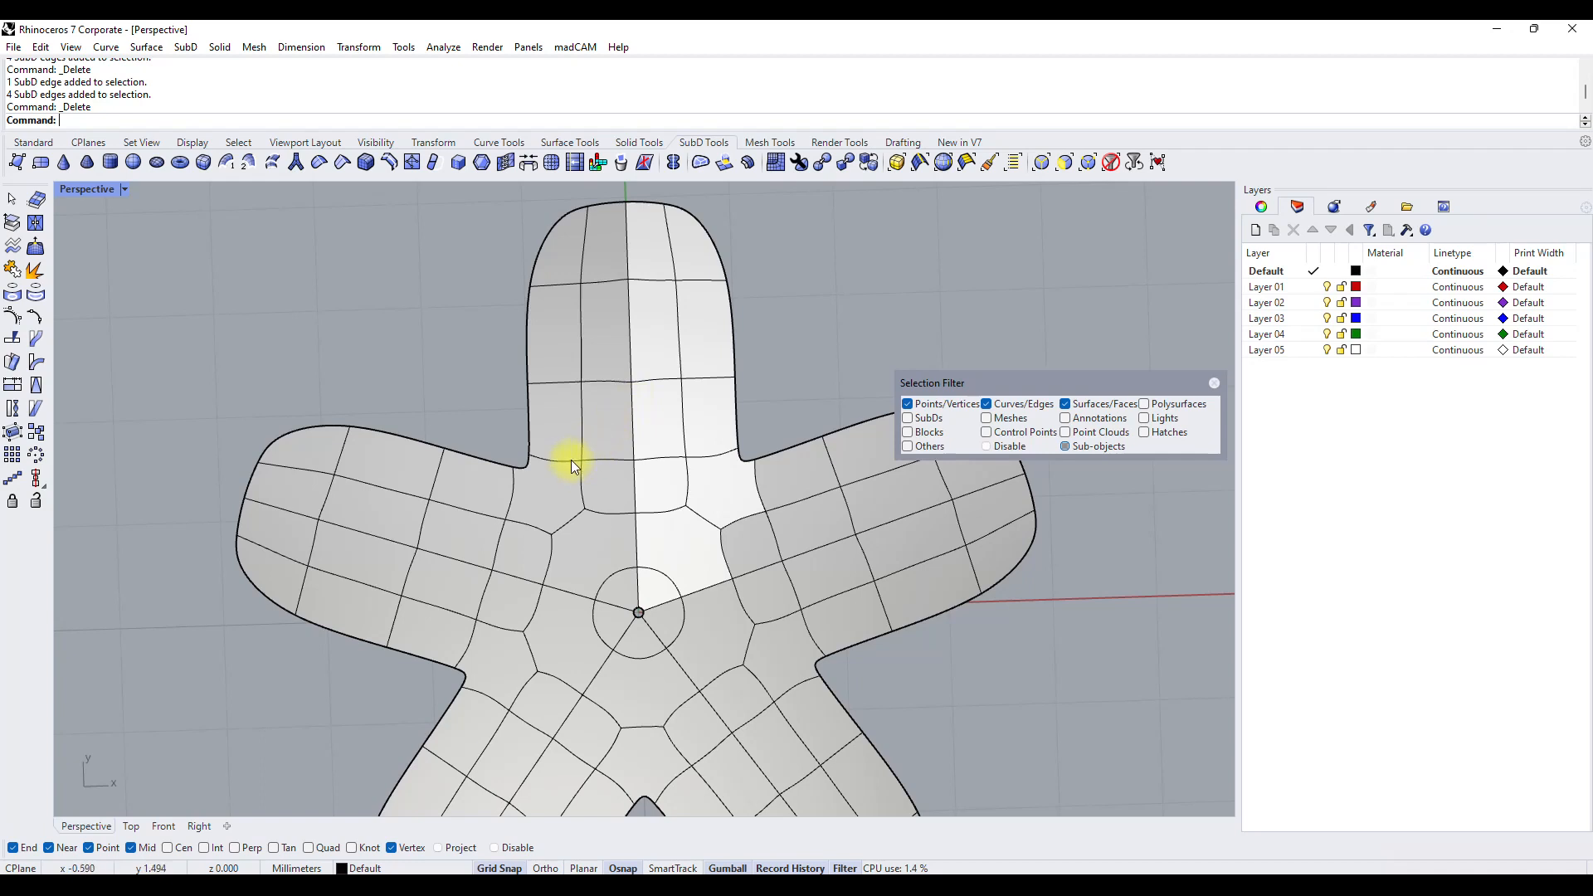
Try deleting the crosswise edge loop at the base of the uppermost arm, and undo the deletion.
{"action": "double_click", "coordinate": [566, 463]}
{"action": "key", "text": "Delete"}
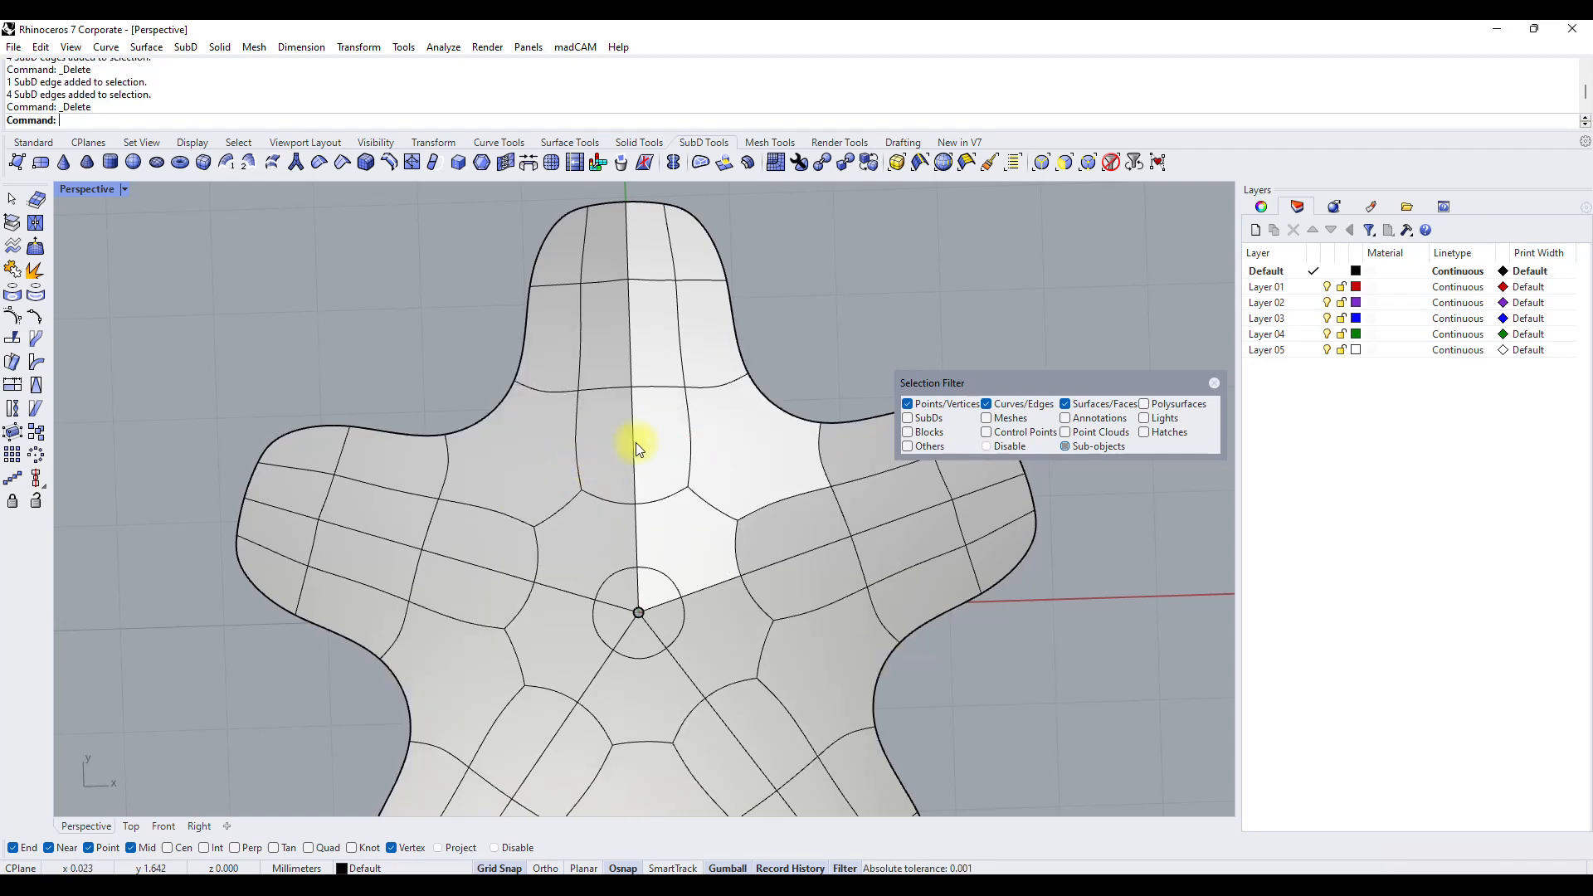
{"action": "key", "text": "ctrl+z"}
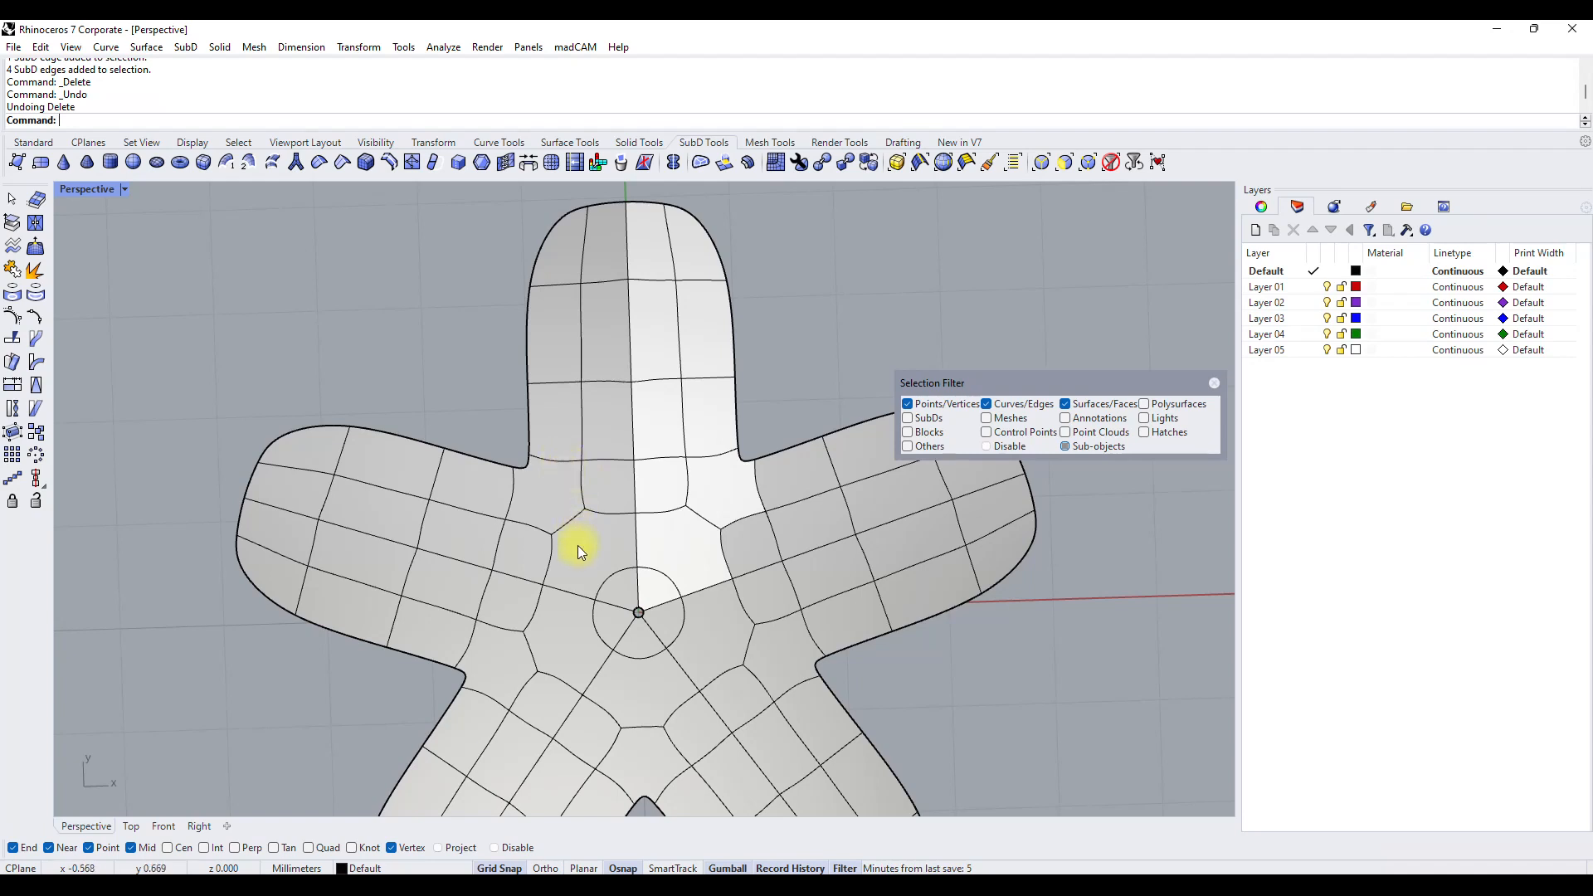
Turn off grid snap and try moving the two inner edges below the uppermost arm toward the flower's centre, undoing each move.
{"action": "left_click", "coordinate": [571, 522]}
{"action": "left_click", "coordinate": [618, 510], "text": "shift"}
{"action": "left_click_drag", "start_coordinate": [618, 510], "coordinate": [627, 506]}
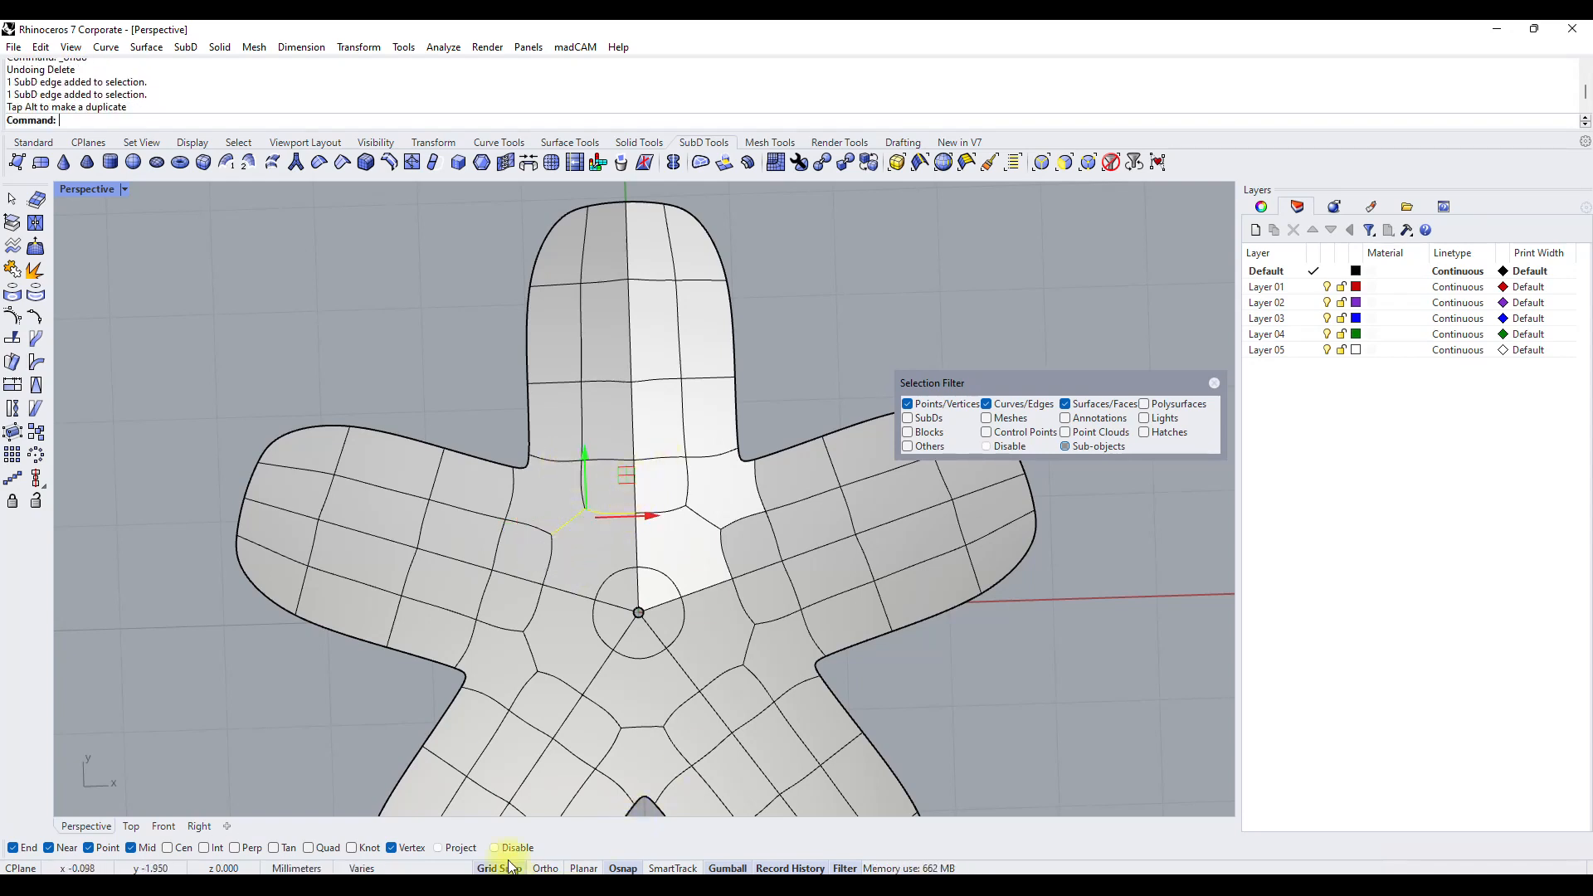
{"action": "left_click_drag", "start_coordinate": [629, 476], "coordinate": [630, 542]}
{"action": "key", "text": "Delete"}
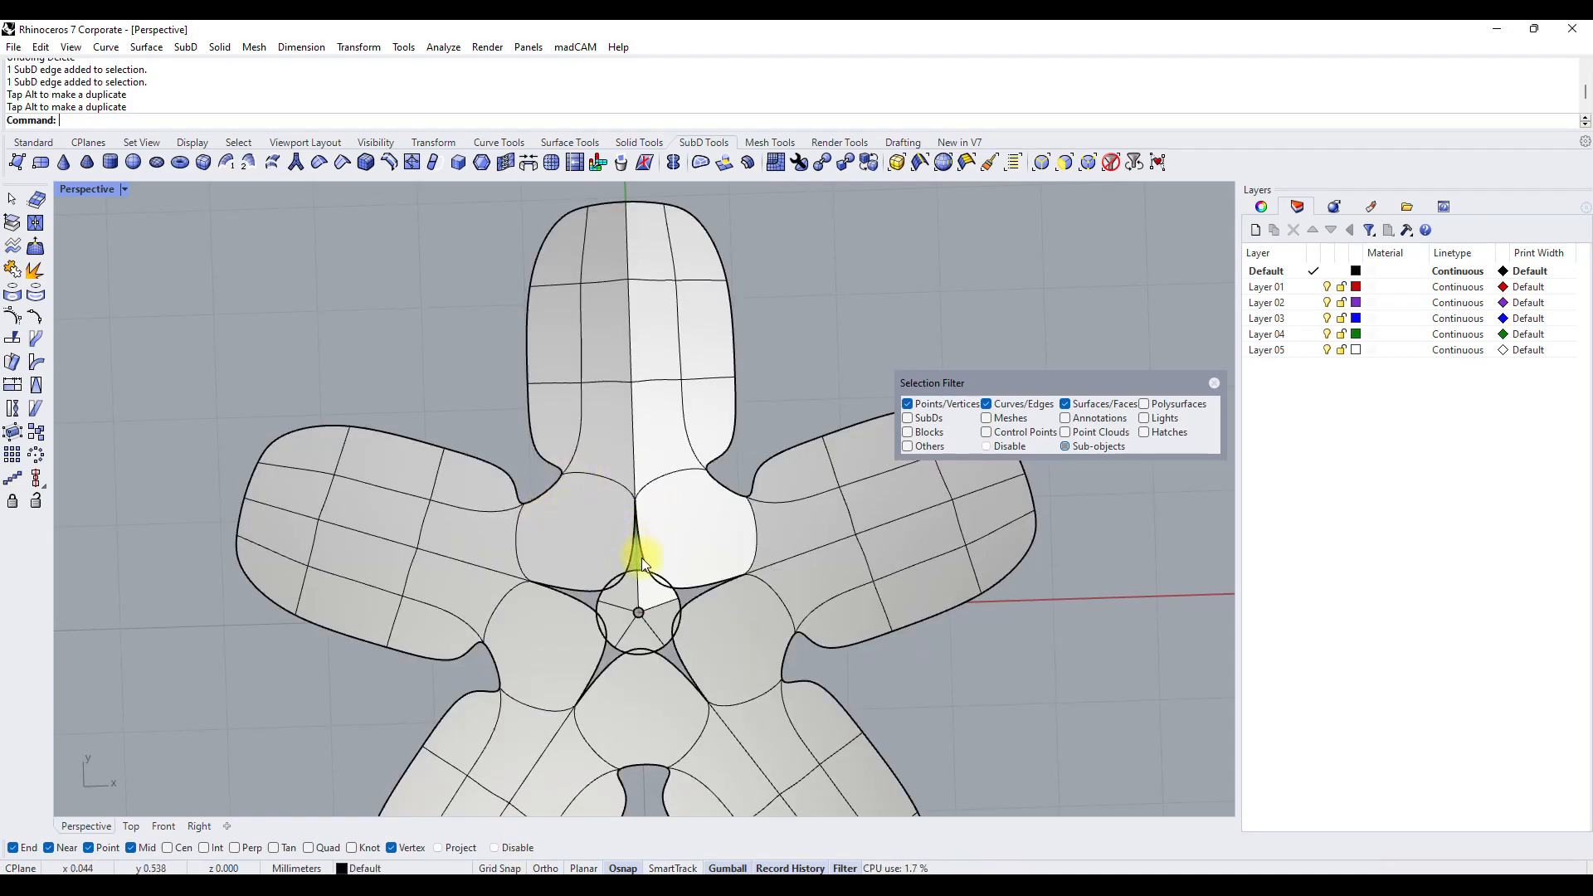
{"action": "key", "text": "ctrl+z"}
{"action": "left_click", "coordinate": [569, 512]}
{"action": "left_click", "coordinate": [611, 515], "text": "shift"}
{"action": "left_click_drag", "start_coordinate": [635, 470], "coordinate": [633, 497]}
{"action": "key", "text": "ctrl+z"}
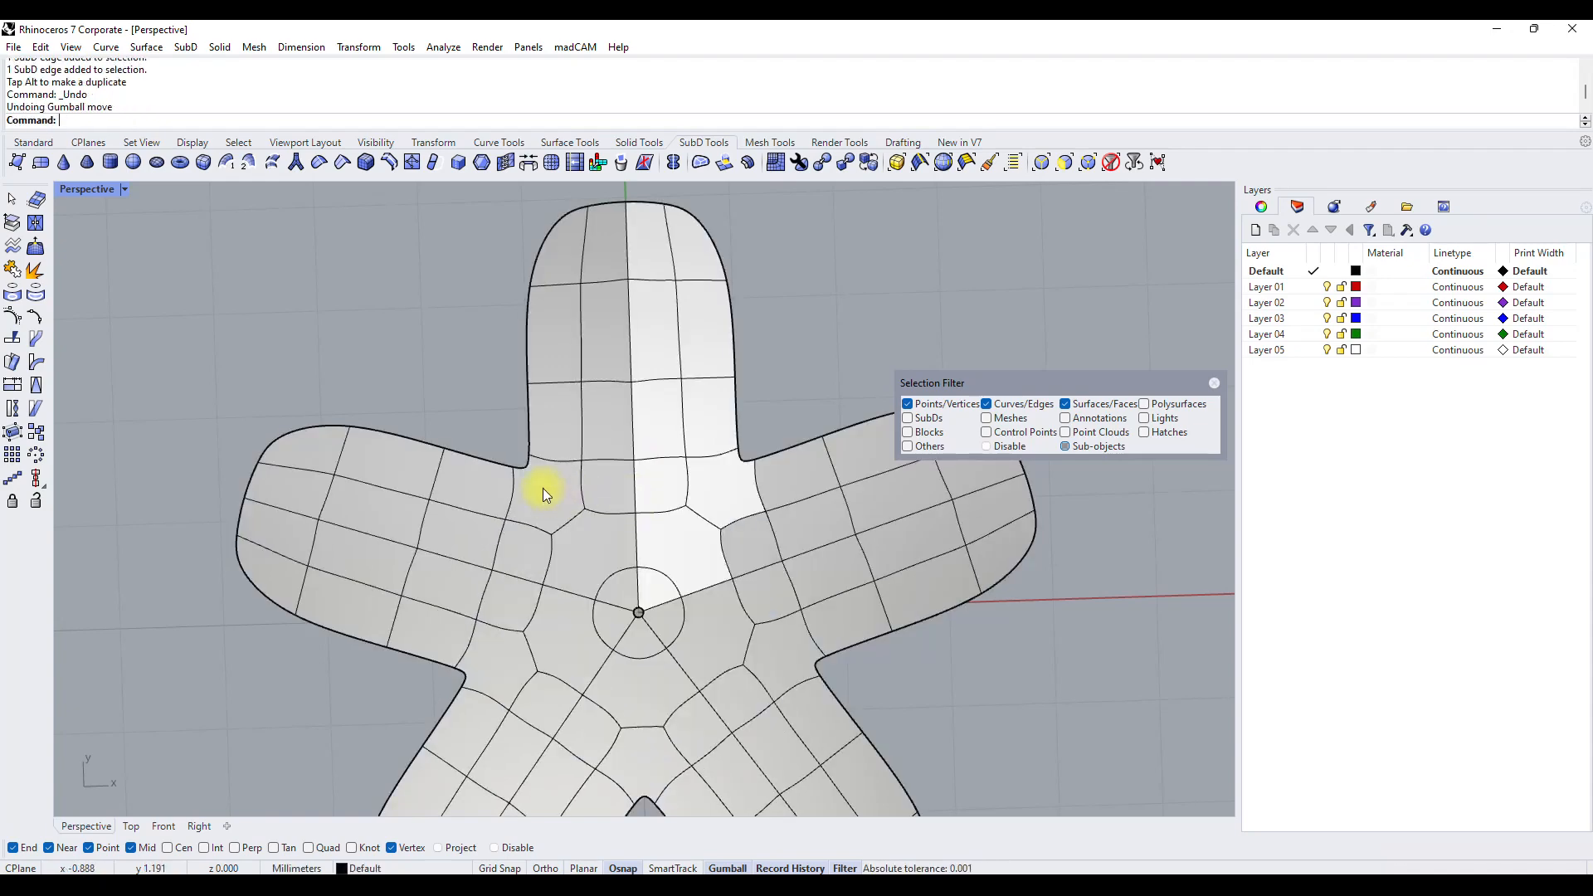
Move the outer edges at the base of the uppermost arm and the lengthwise edge beside them inward, narrowing the neck.
{"action": "left_click", "coordinate": [537, 464]}
{"action": "left_click_drag", "start_coordinate": [537, 465], "coordinate": [590, 452]}
{"action": "left_click", "coordinate": [541, 420]}
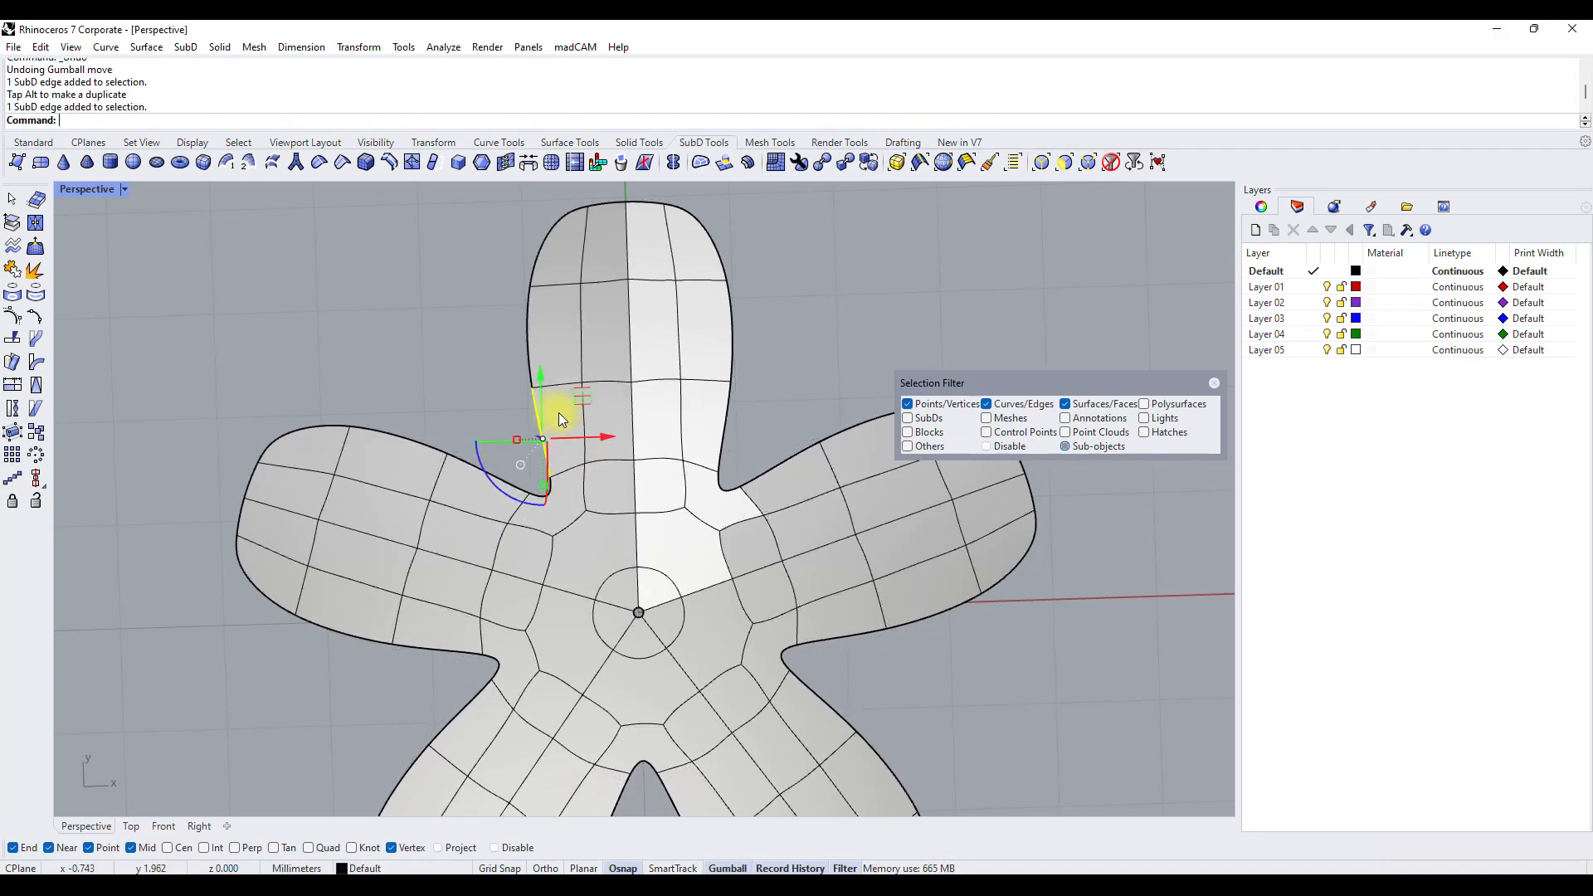
{"action": "left_click_drag", "start_coordinate": [587, 398], "coordinate": [605, 398]}
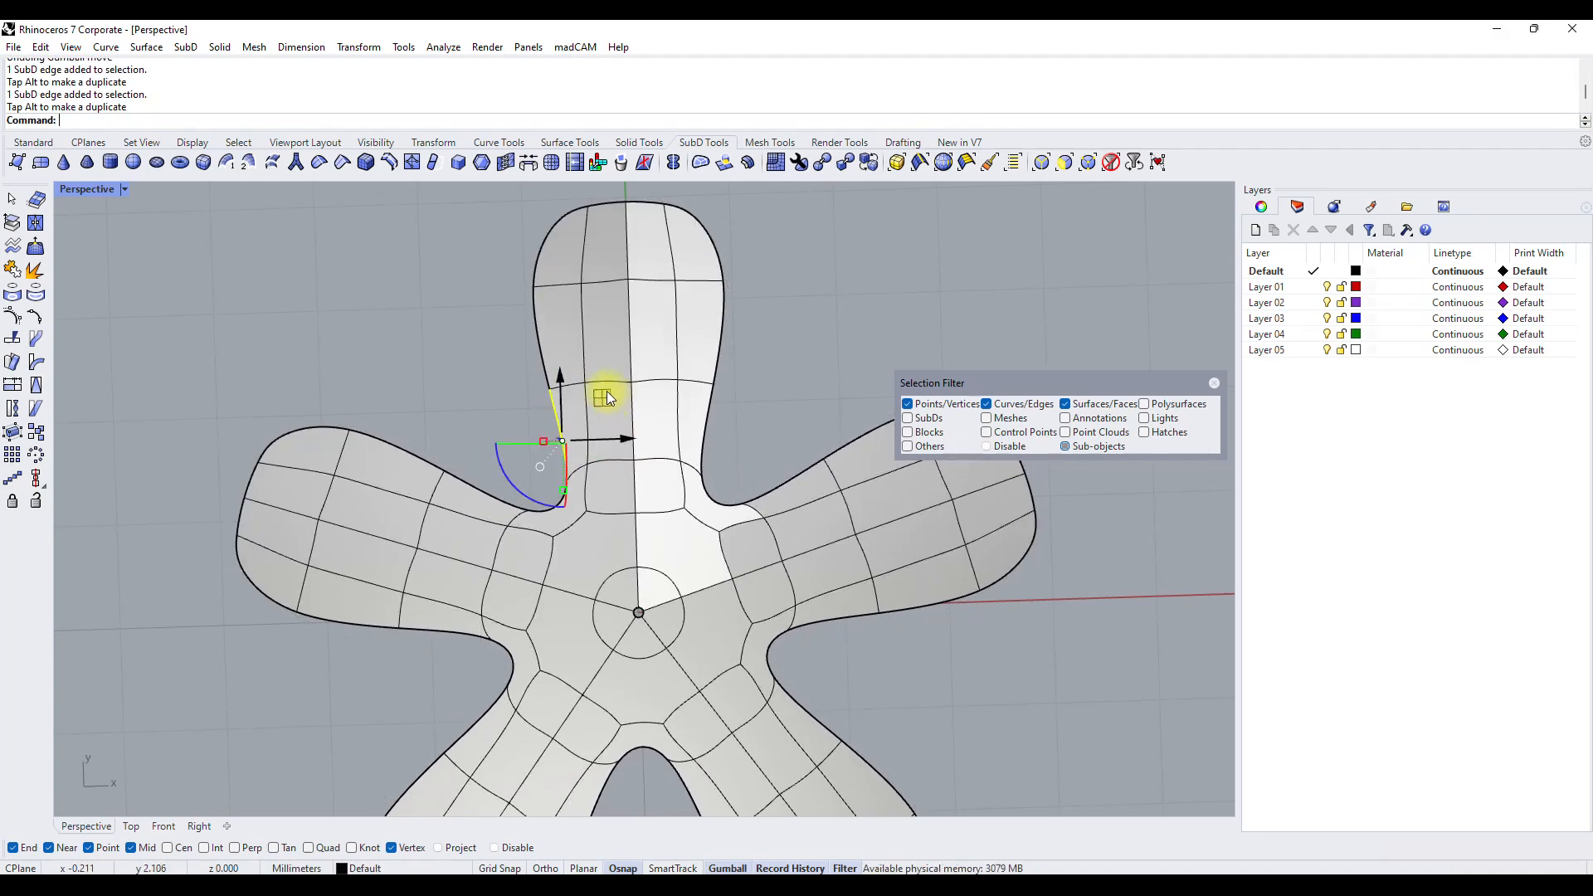
{"action": "left_click", "coordinate": [587, 452]}
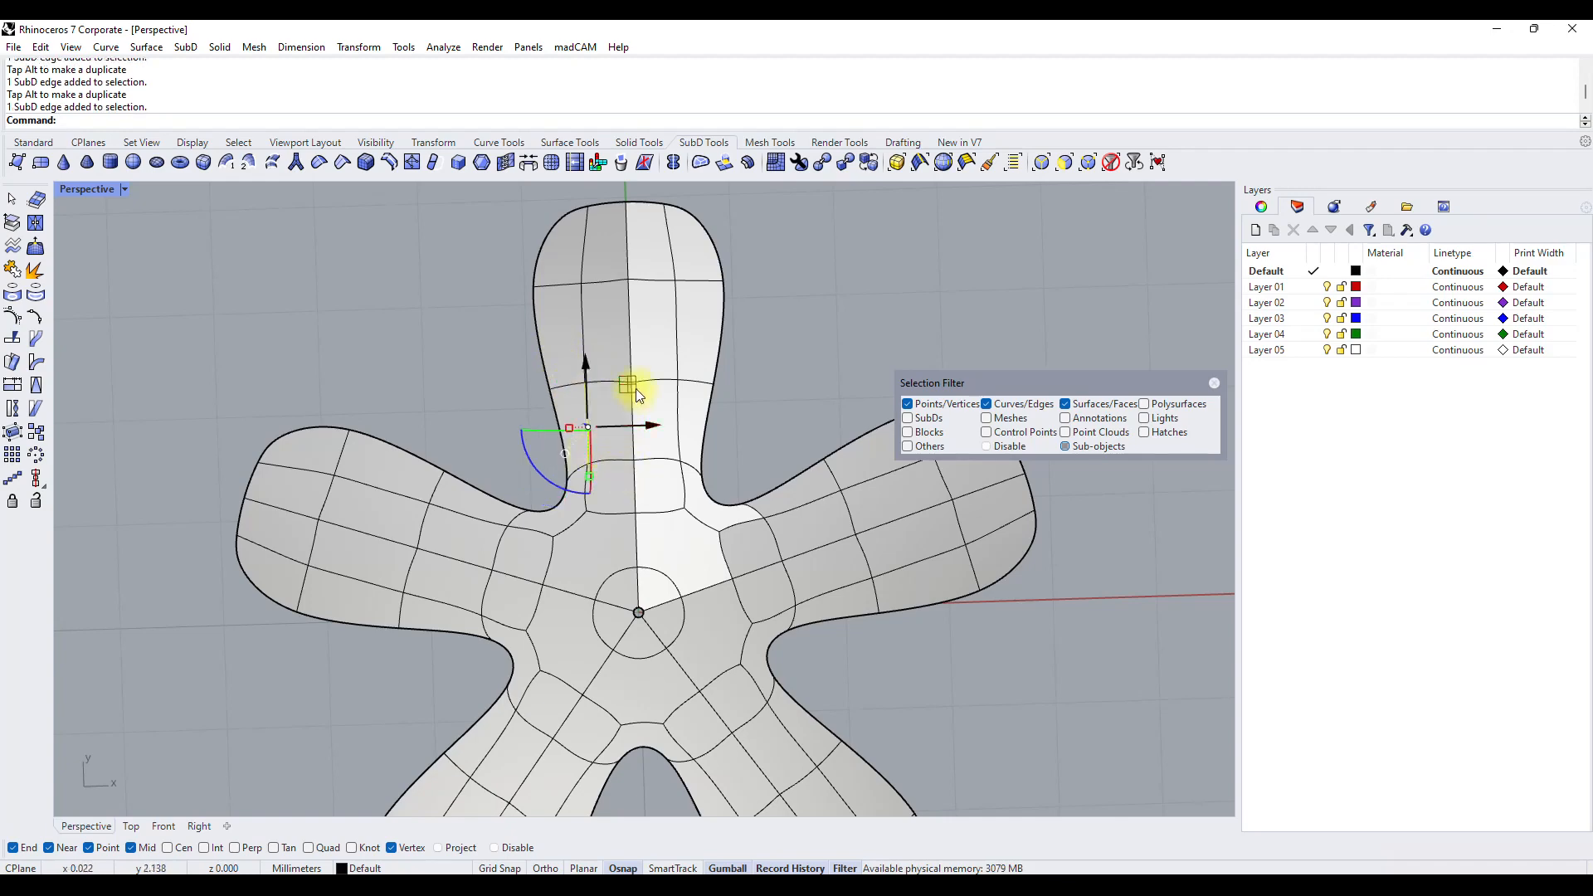
{"action": "left_click_drag", "start_coordinate": [635, 387], "coordinate": [666, 405]}
{"action": "left_click", "coordinate": [786, 406]}
Adjust the tip of the uppermost arm, moving its corner vertex toward the arm's centreline.
{"action": "left_click", "coordinate": [570, 221]}
{"action": "mouse_move", "coordinate": [589, 207]}
{"action": "left_mouse_down"}
{"action": "mouse_move", "coordinate": [623, 221]}
{"action": "mouse_move", "coordinate": [570, 213]}
{"action": "mouse_move", "coordinate": [596, 216]}
{"action": "left_mouse_up"}
{"action": "left_click", "coordinate": [648, 187]}
{"action": "left_click", "coordinate": [585, 207]}
{"action": "scroll", "coordinate": [595, 419], "scroll_direction": "down", "scroll_amount": 6}
{"action": "scroll", "coordinate": [618, 277], "scroll_direction": "up", "scroll_amount": 2}
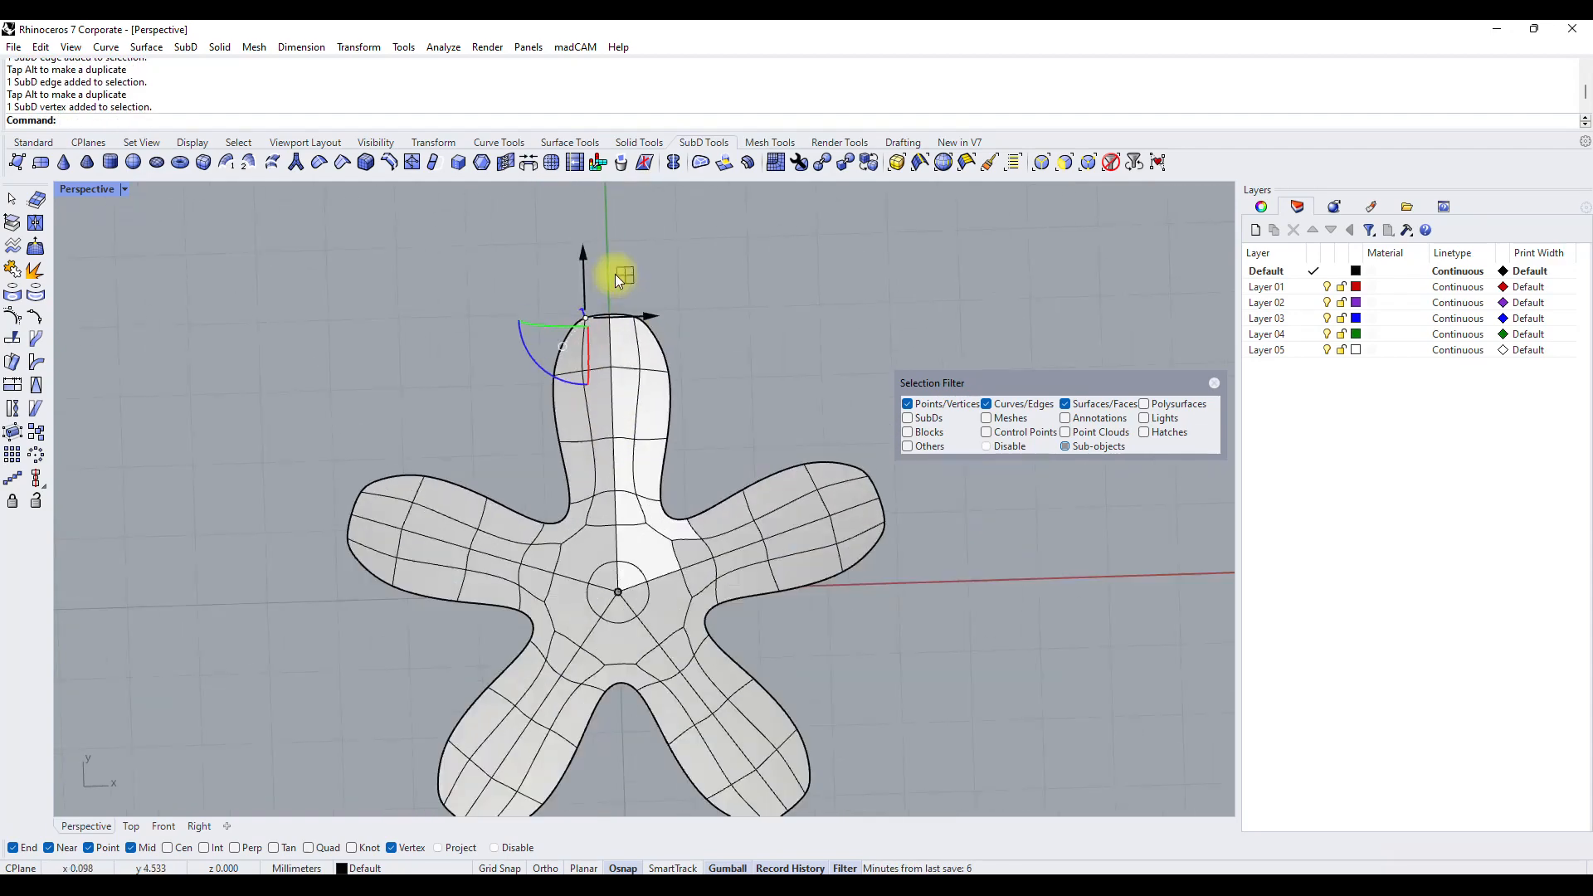
{"action": "left_click_drag", "start_coordinate": [618, 280], "coordinate": [629, 279]}
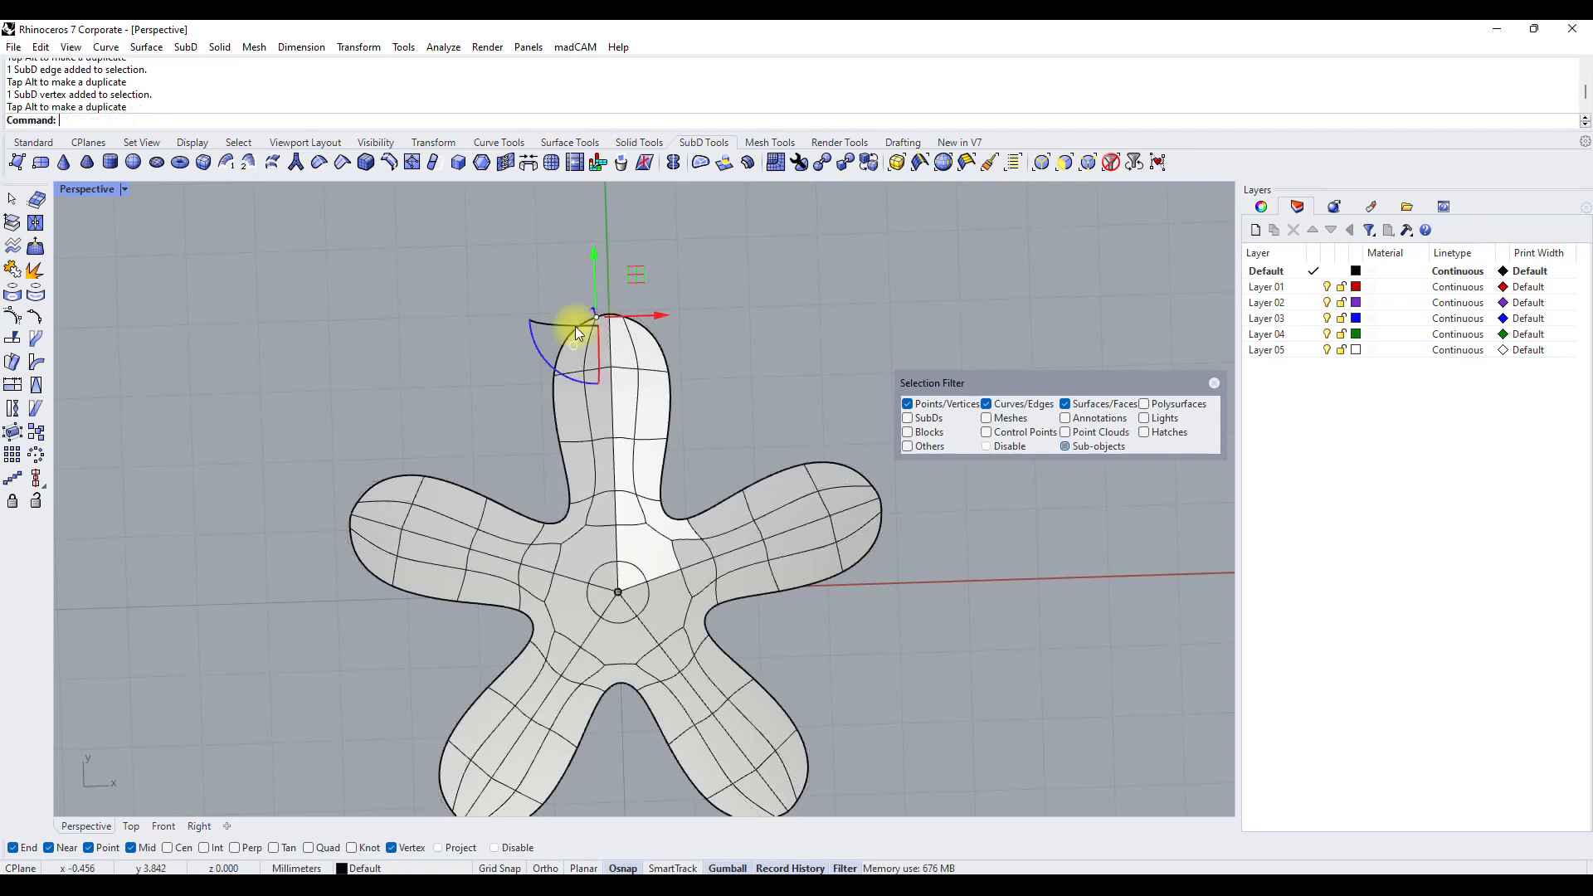
Move the outer edges beside the uppermost arm's tip and at its neck inward to taper the arm.
{"action": "left_click", "coordinate": [552, 361]}
{"action": "left_click", "coordinate": [554, 365]}
{"action": "left_click_drag", "start_coordinate": [558, 364], "coordinate": [606, 320]}
{"action": "left_click", "coordinate": [728, 310]}
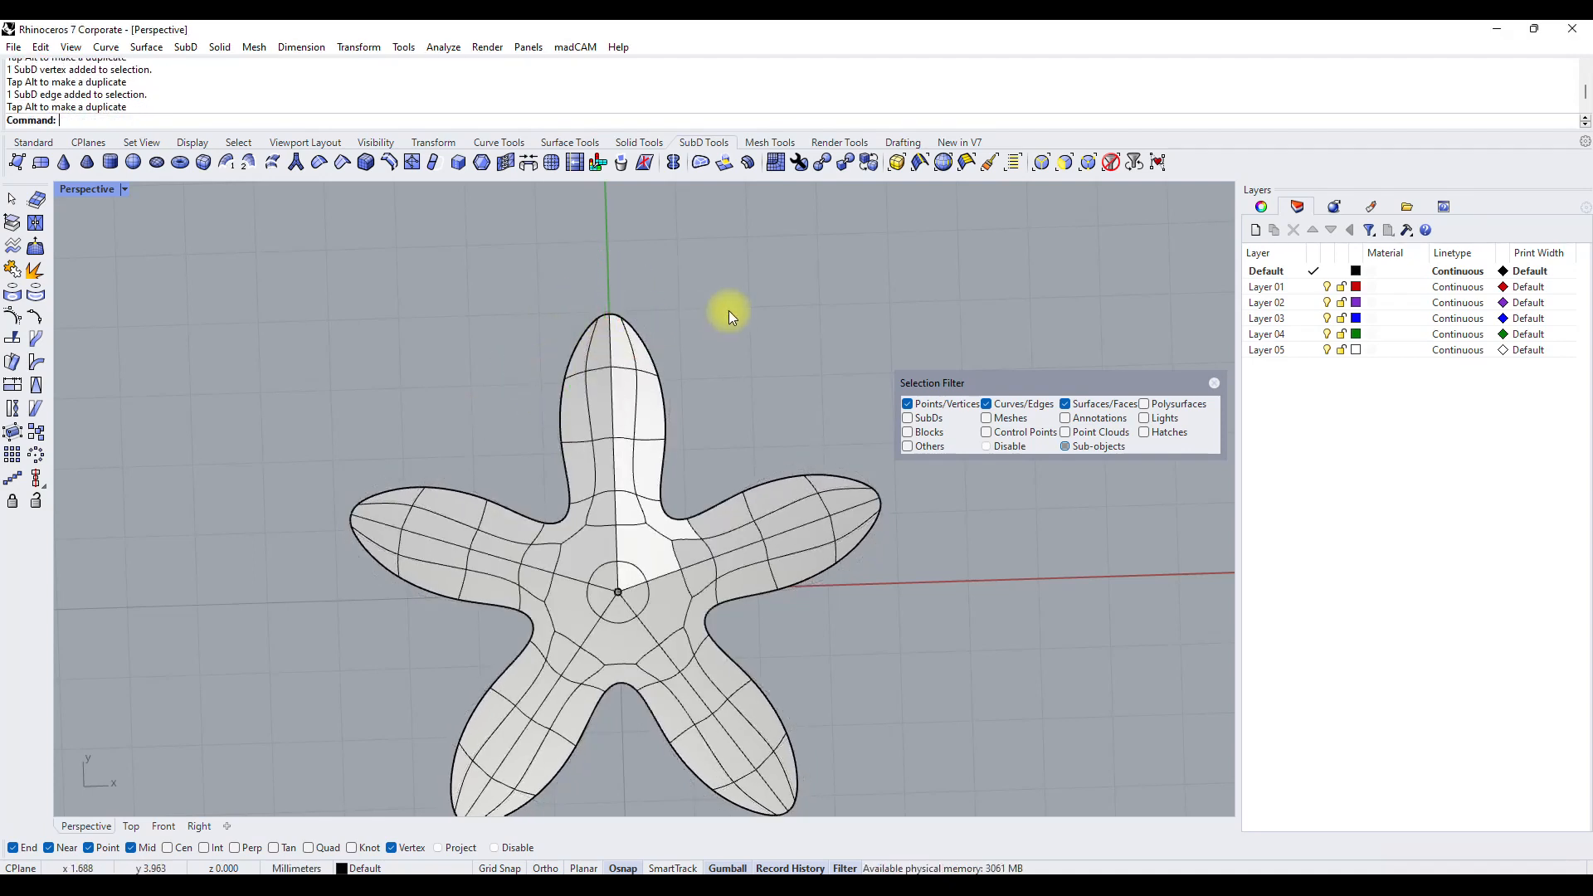
{"action": "left_click", "coordinate": [611, 456]}
{"action": "left_click_drag", "start_coordinate": [611, 456], "coordinate": [622, 429]}
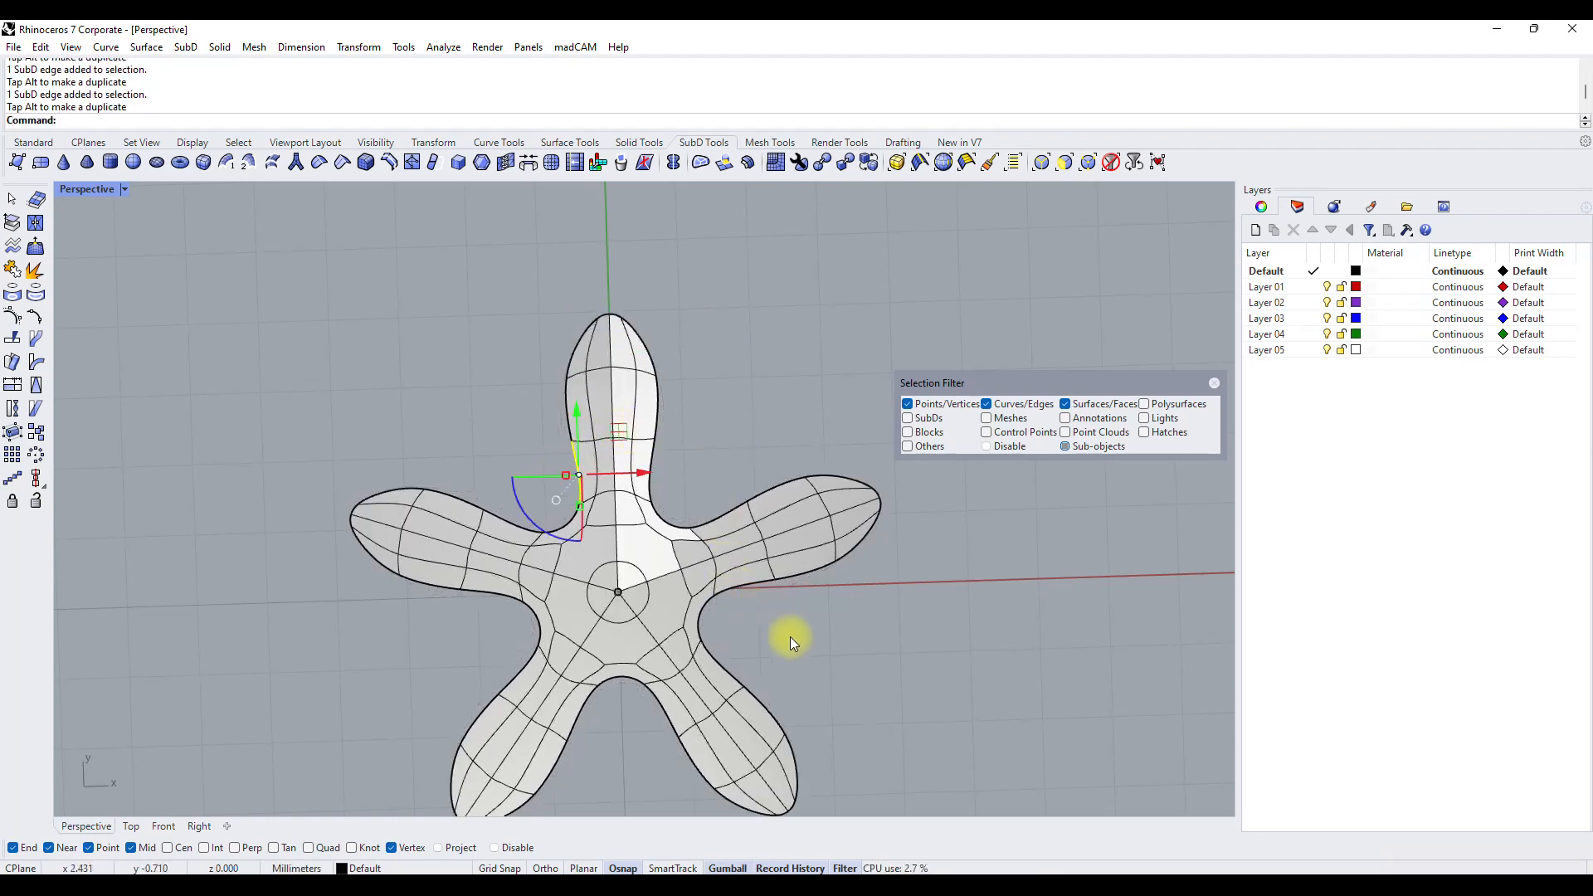
{"action": "right_click_drag", "start_coordinate": [639, 536], "coordinate": [857, 625]}
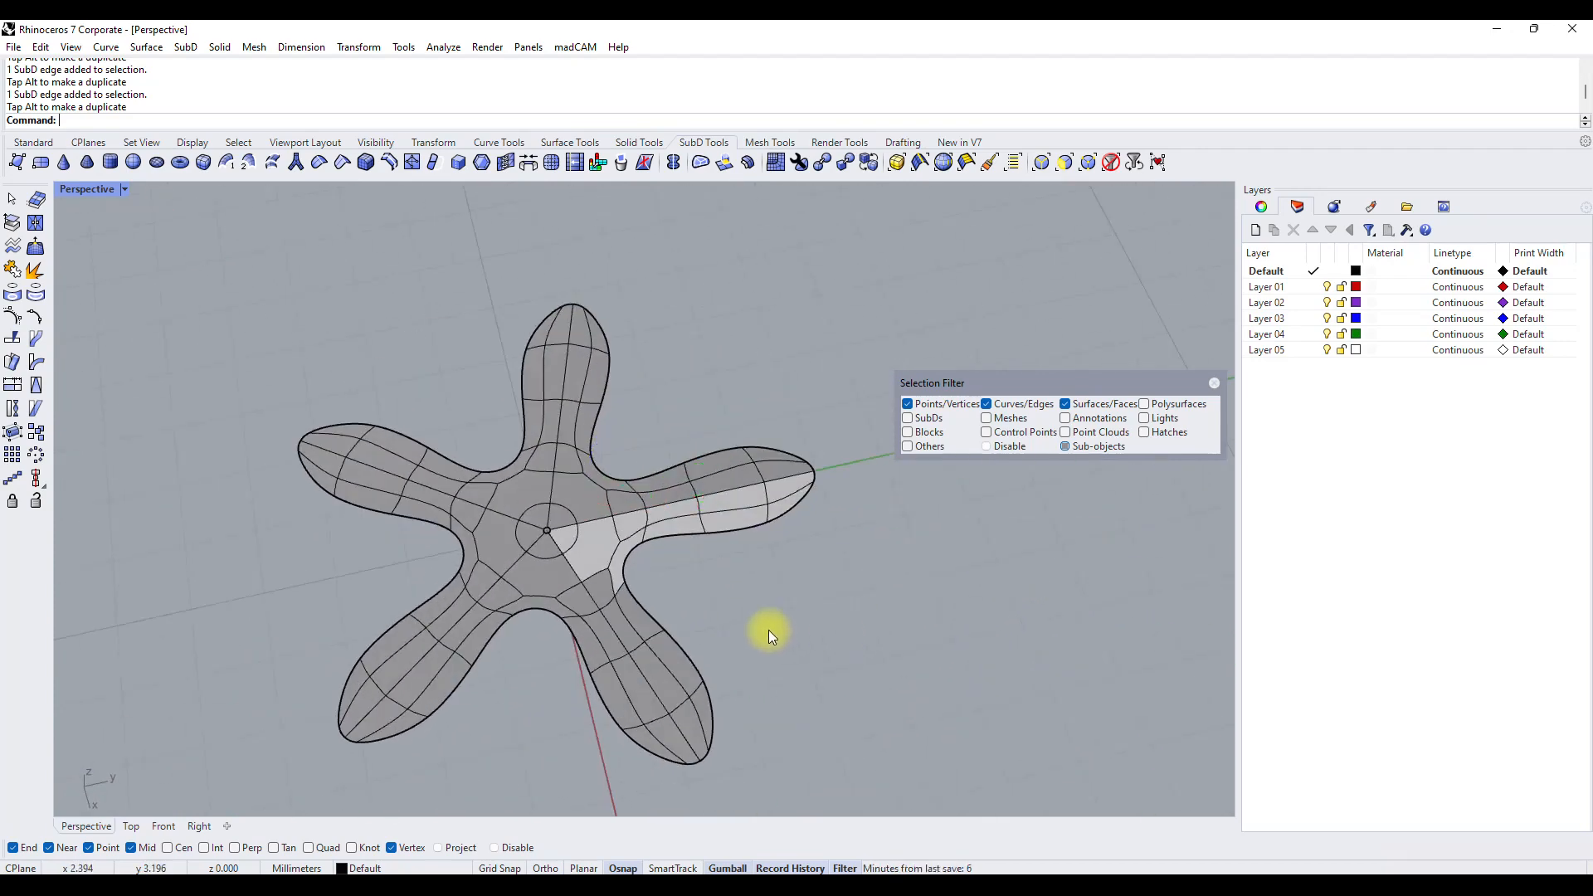
{"action": "scroll", "coordinate": [609, 600], "scroll_direction": "up", "scroll_amount": 5}
{"action": "right_click_drag", "start_coordinate": [608, 599], "coordinate": [698, 561]}
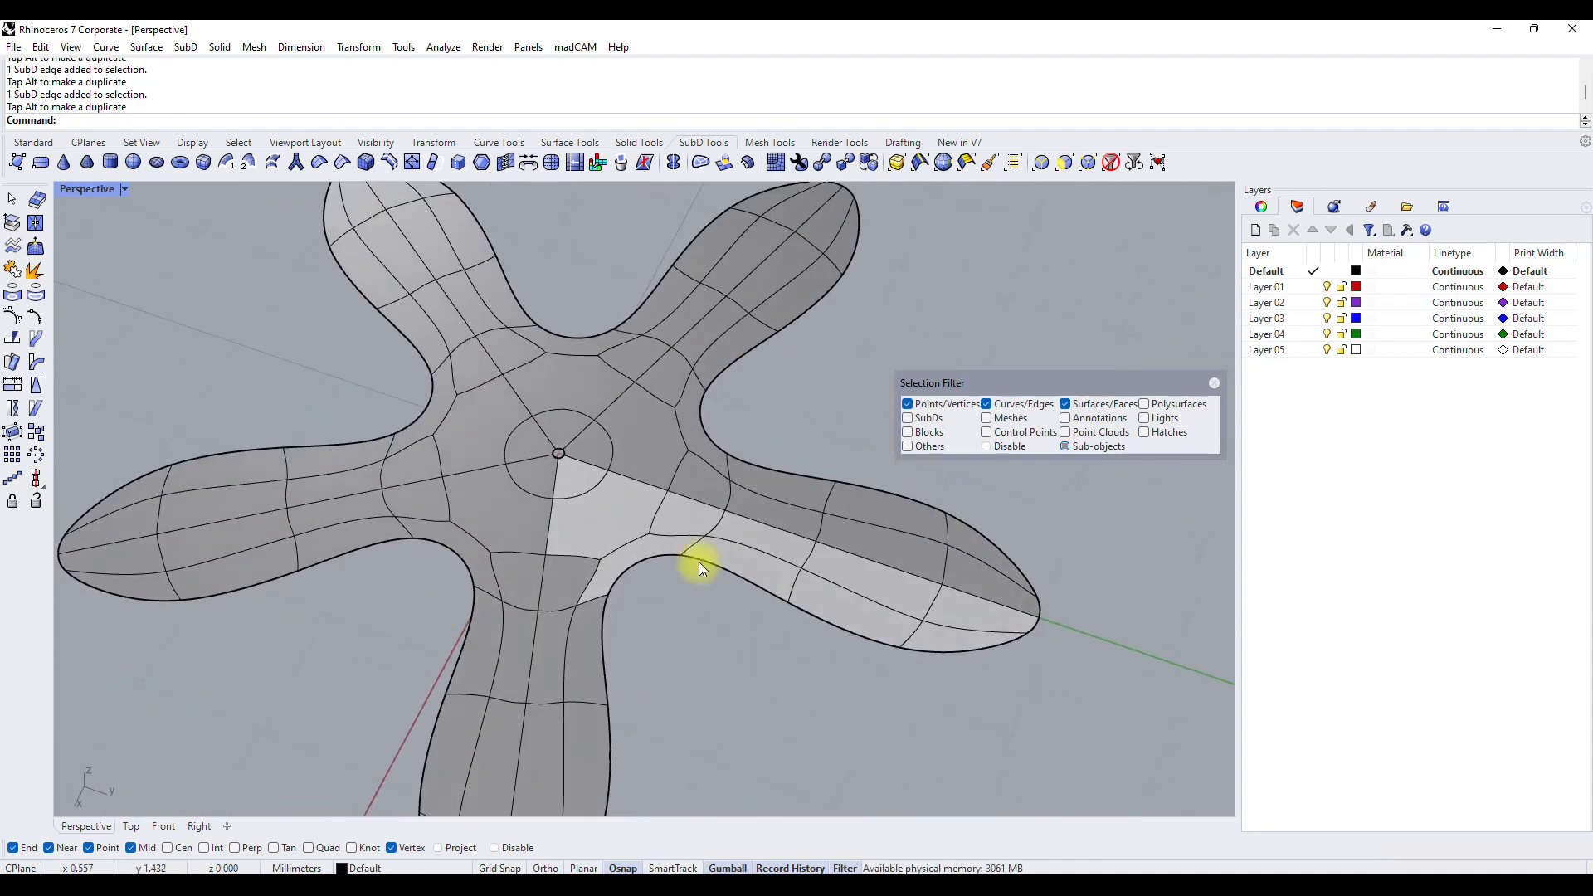
{"action": "left_click", "coordinate": [682, 526]}
{"action": "left_click", "coordinate": [756, 579], "text": "shift"}
{"action": "left_click", "coordinate": [799, 539], "text": "shift"}
{"action": "key", "text": "Escape"}
Extrude all the faces of the highlighted half arm and centre wedge upward with ExtrudeSubD, using the Front view for the distance.
{"action": "left_click", "coordinate": [782, 546]}
{"action": "left_click", "coordinate": [773, 578], "text": "shift"}
{"action": "left_click", "coordinate": [862, 581], "text": "shift"}
{"action": "left_click", "coordinate": [870, 631], "text": "shift"}
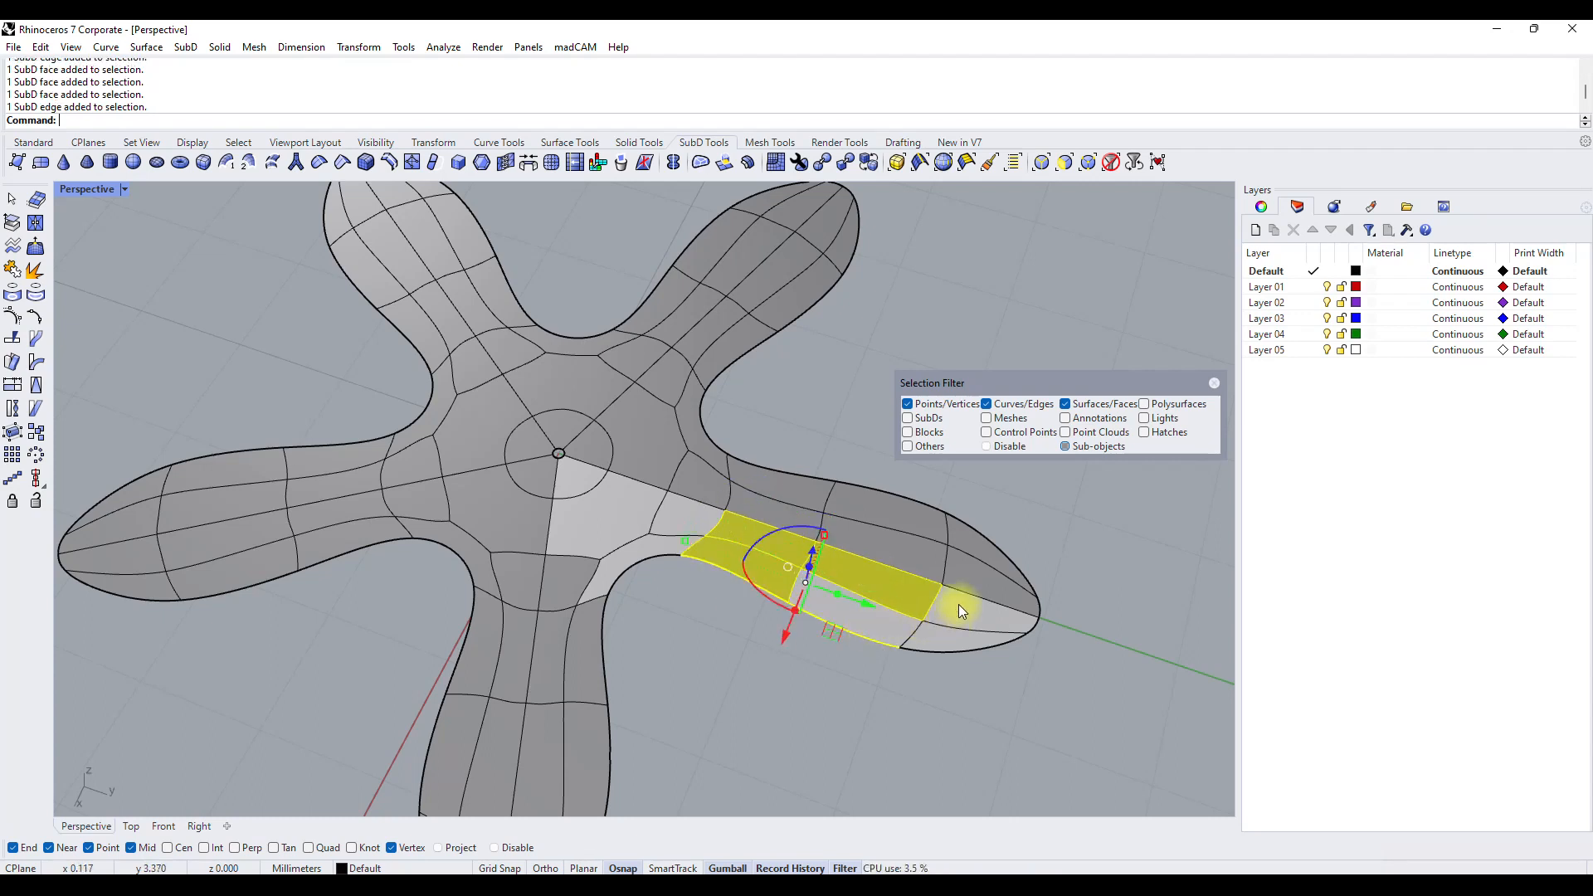
{"action": "left_click", "coordinate": [960, 605], "text": "shift"}
{"action": "left_click", "coordinate": [941, 639], "text": "shift"}
{"action": "left_click", "coordinate": [862, 617], "text": "shift"}
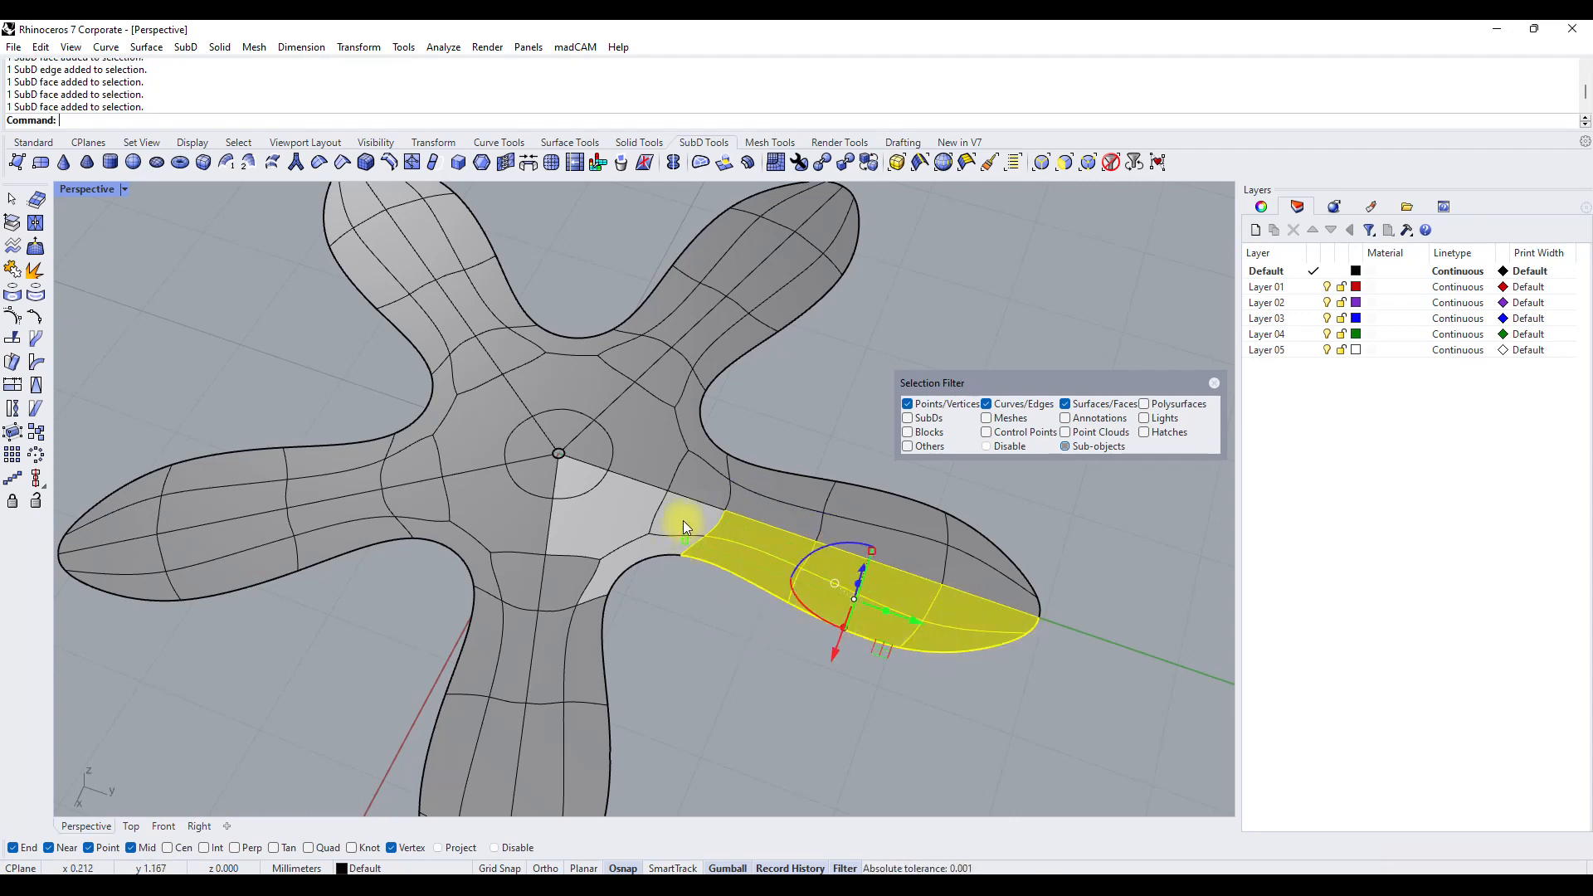
{"action": "left_click", "coordinate": [663, 539], "text": "shift"}
{"action": "left_click", "coordinate": [625, 551], "text": "shift"}
{"action": "left_click", "coordinate": [577, 531], "text": "shift"}
{"action": "left_click", "coordinate": [598, 446], "text": "shift"}
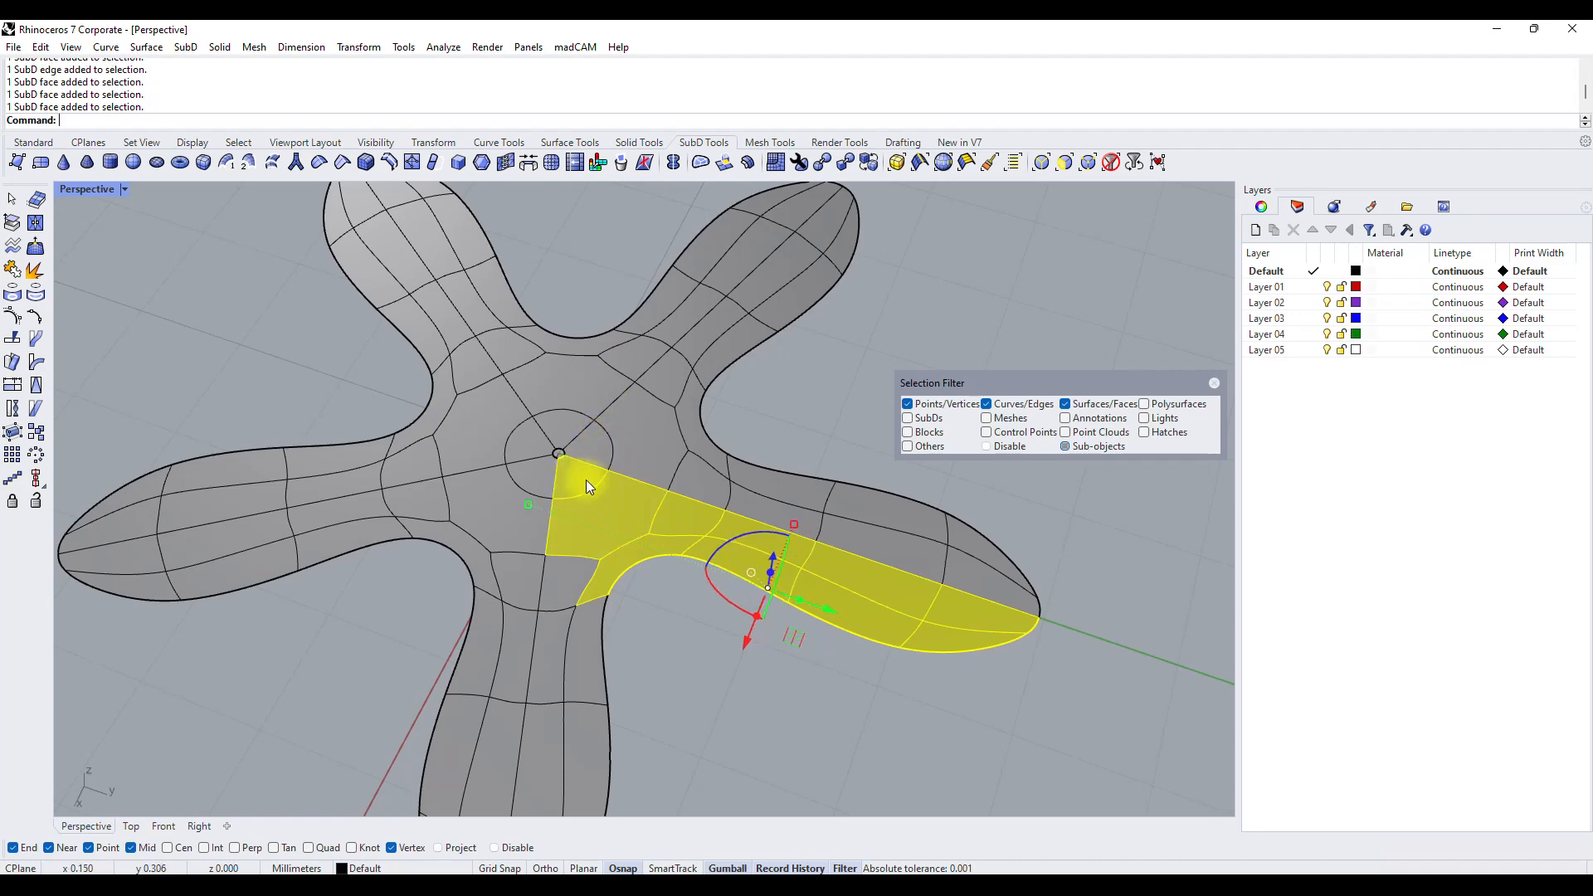
{"action": "left_click", "coordinate": [724, 162]}
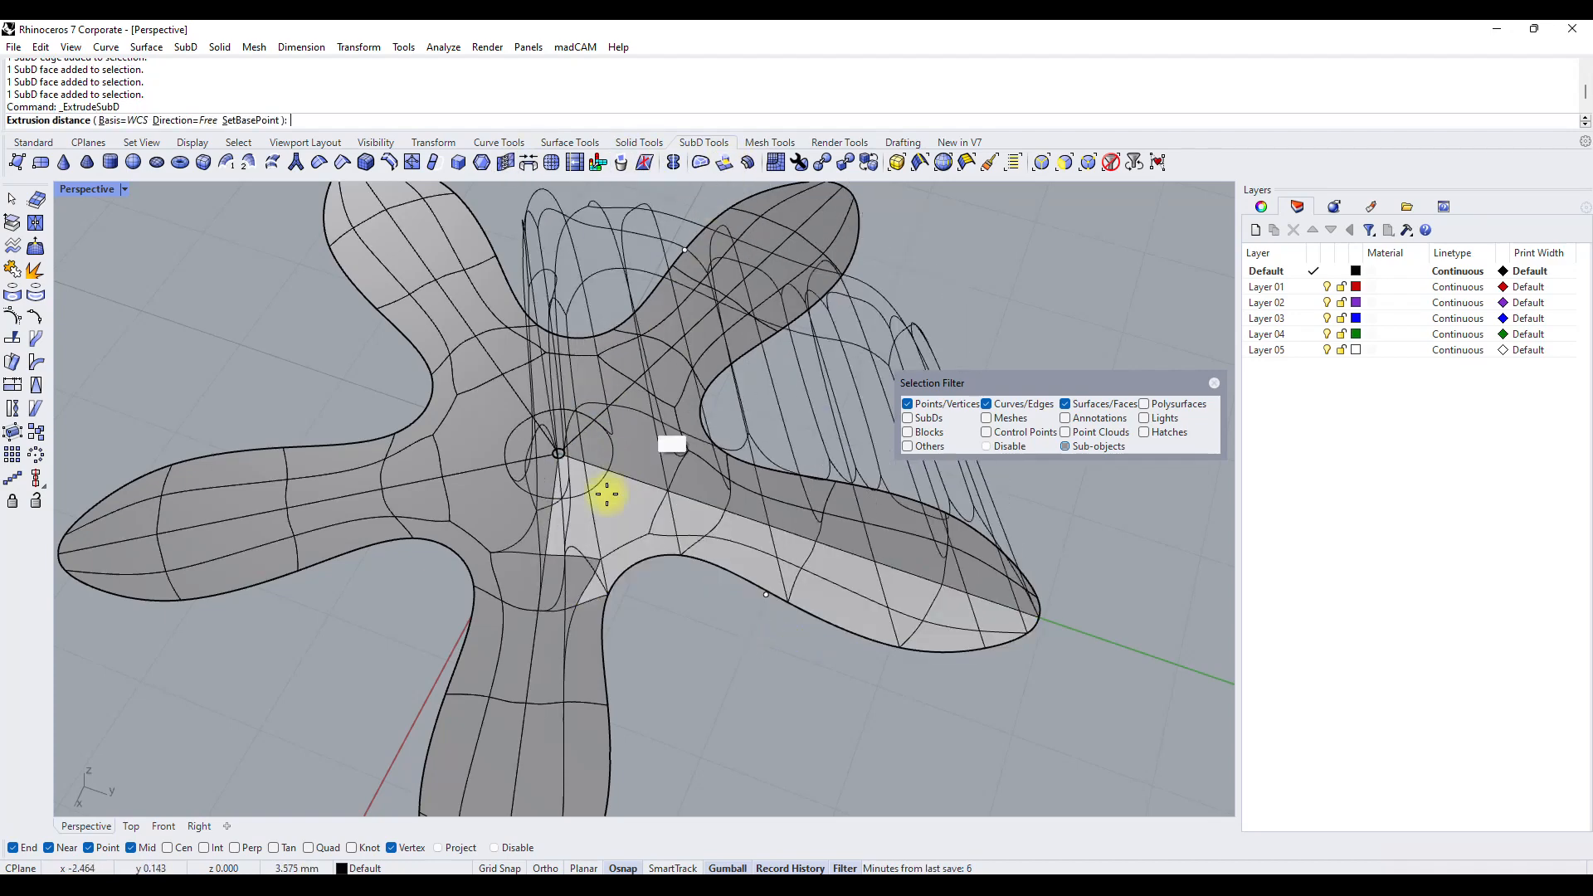
{"action": "double_click", "coordinate": [106, 190]}
{"action": "left_click", "coordinate": [324, 621]}
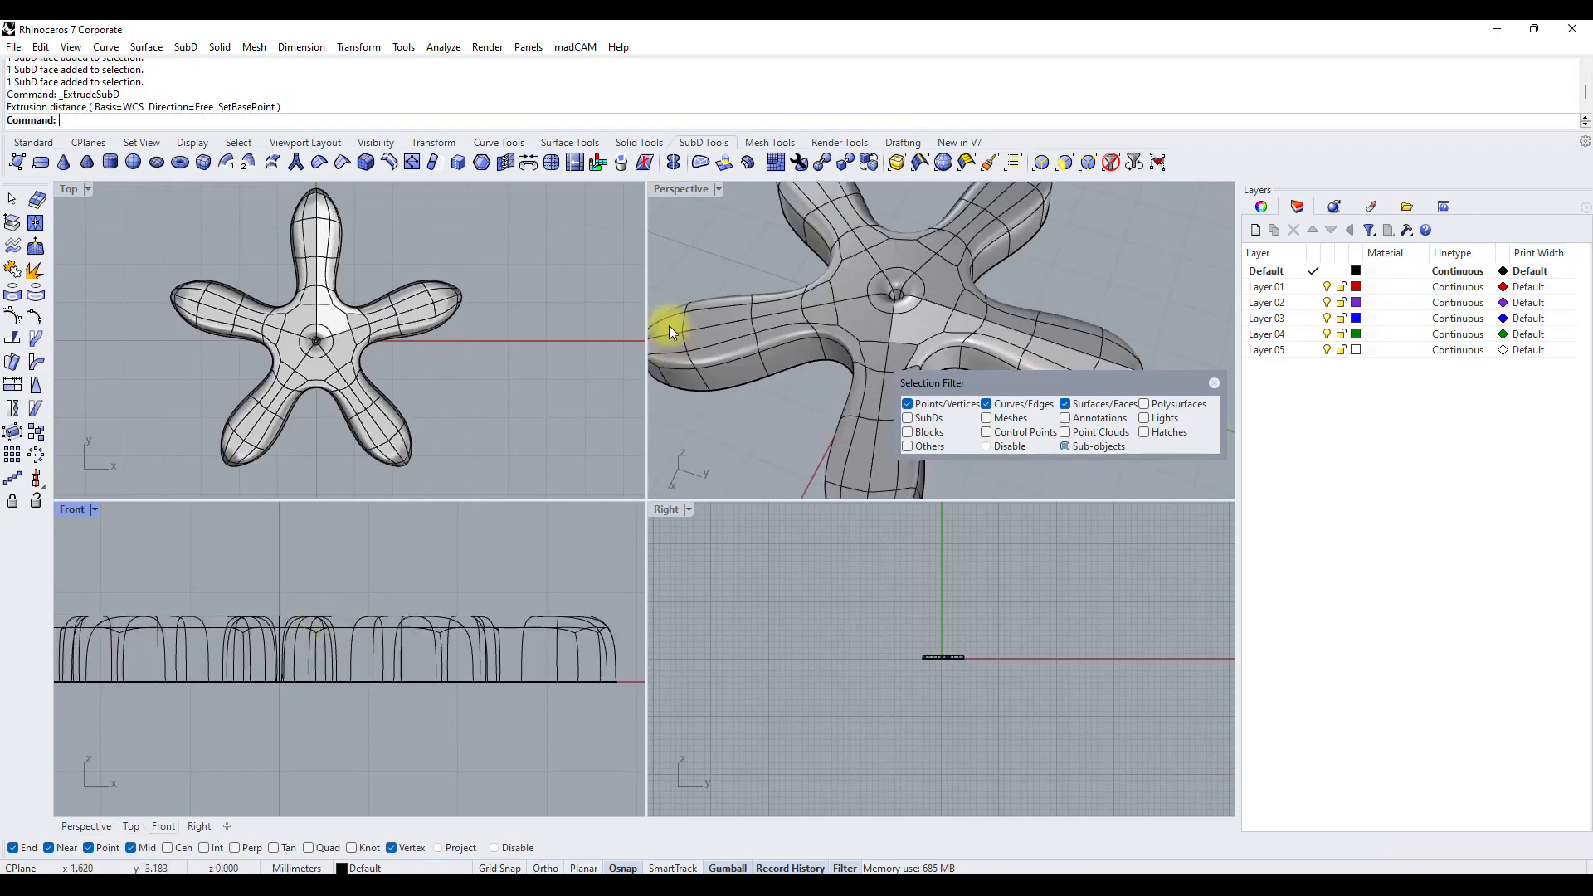
{"action": "double_click", "coordinate": [690, 197]}
{"action": "right_click_drag", "start_coordinate": [664, 274], "coordinate": [840, 475]}
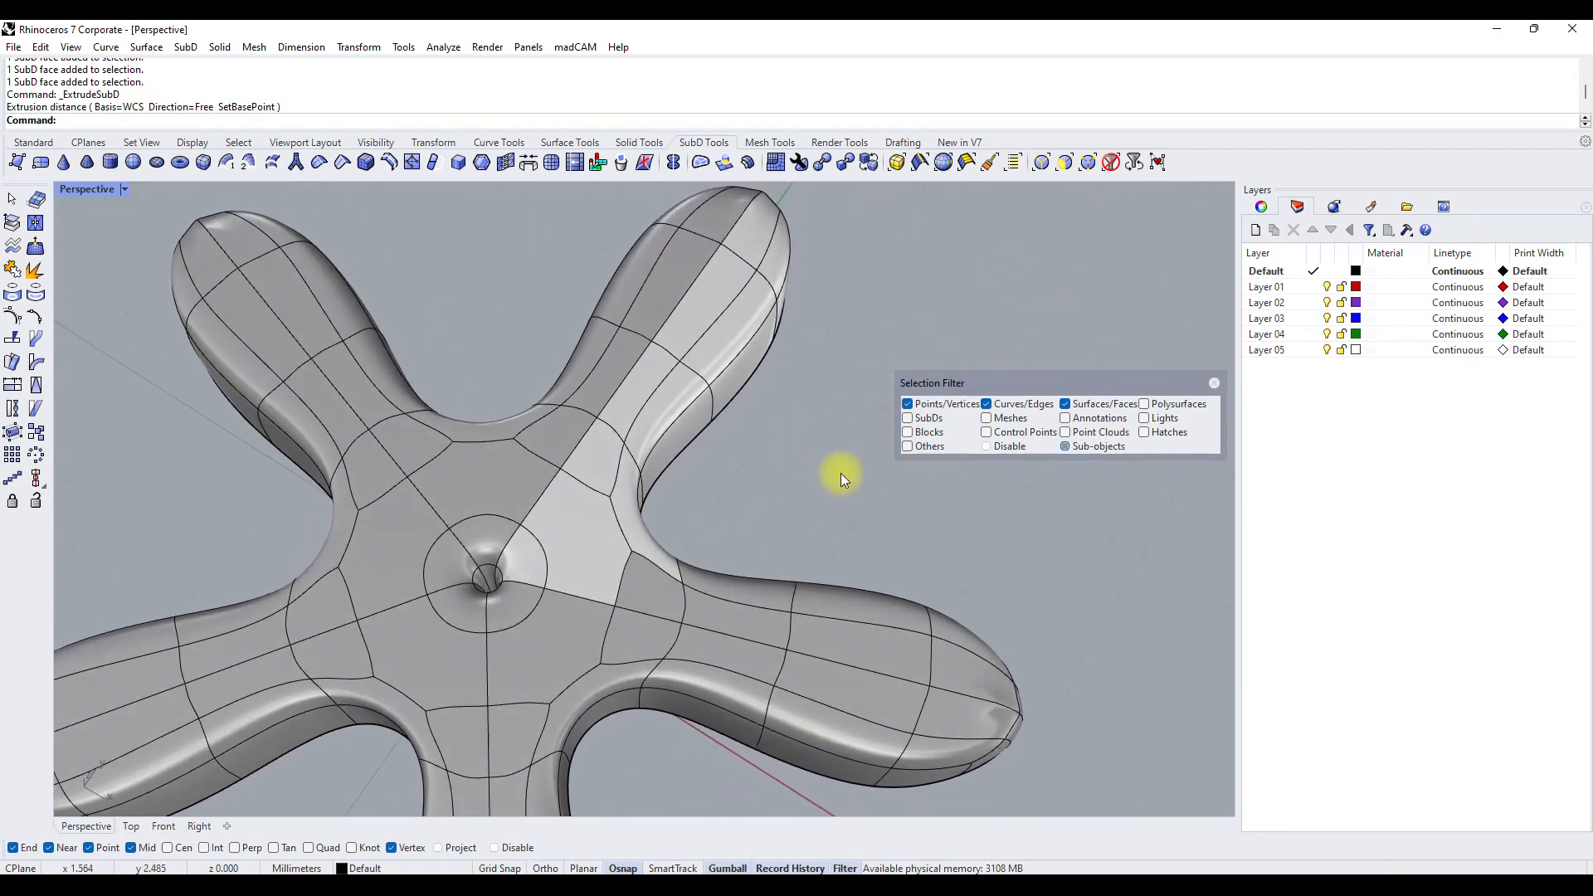
{"action": "left_click", "coordinate": [628, 458], "text": "ctrl+shift"}
{"action": "left_click", "coordinate": [565, 541], "text": "ctrl+shift"}
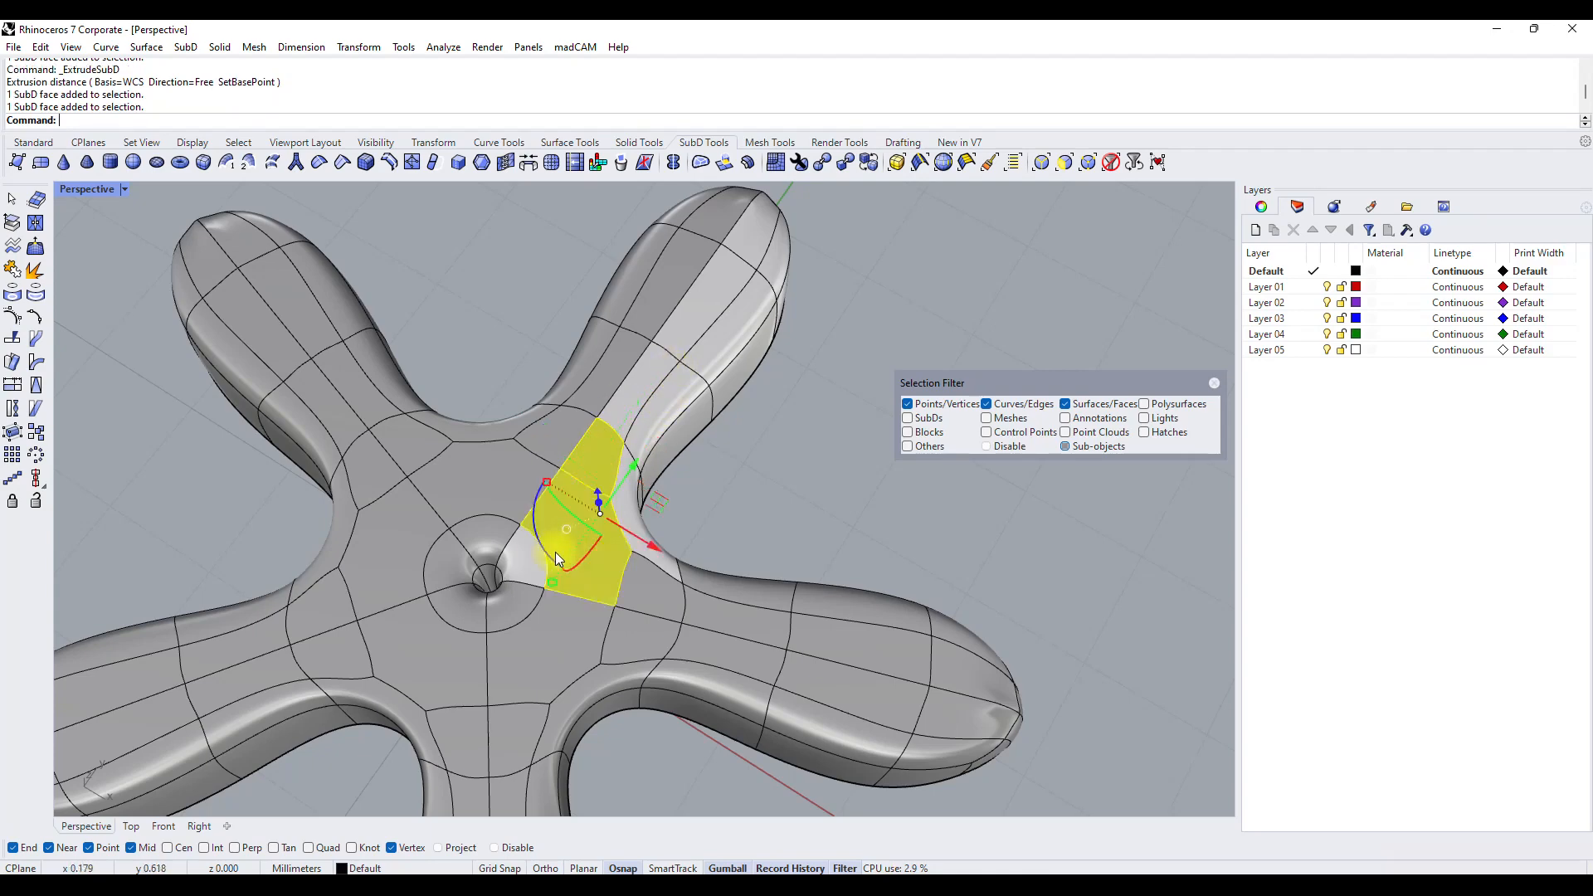
{"action": "left_click", "coordinate": [603, 490], "text": "ctrl+shift"}
{"action": "left_click", "coordinate": [651, 380], "text": "ctrl+shift"}
{"action": "left_click", "coordinate": [743, 266], "text": "ctrl+shift"}
{"action": "right_click_drag", "start_coordinate": [747, 265], "coordinate": [765, 592]}
{"action": "key", "text": "Escape"}
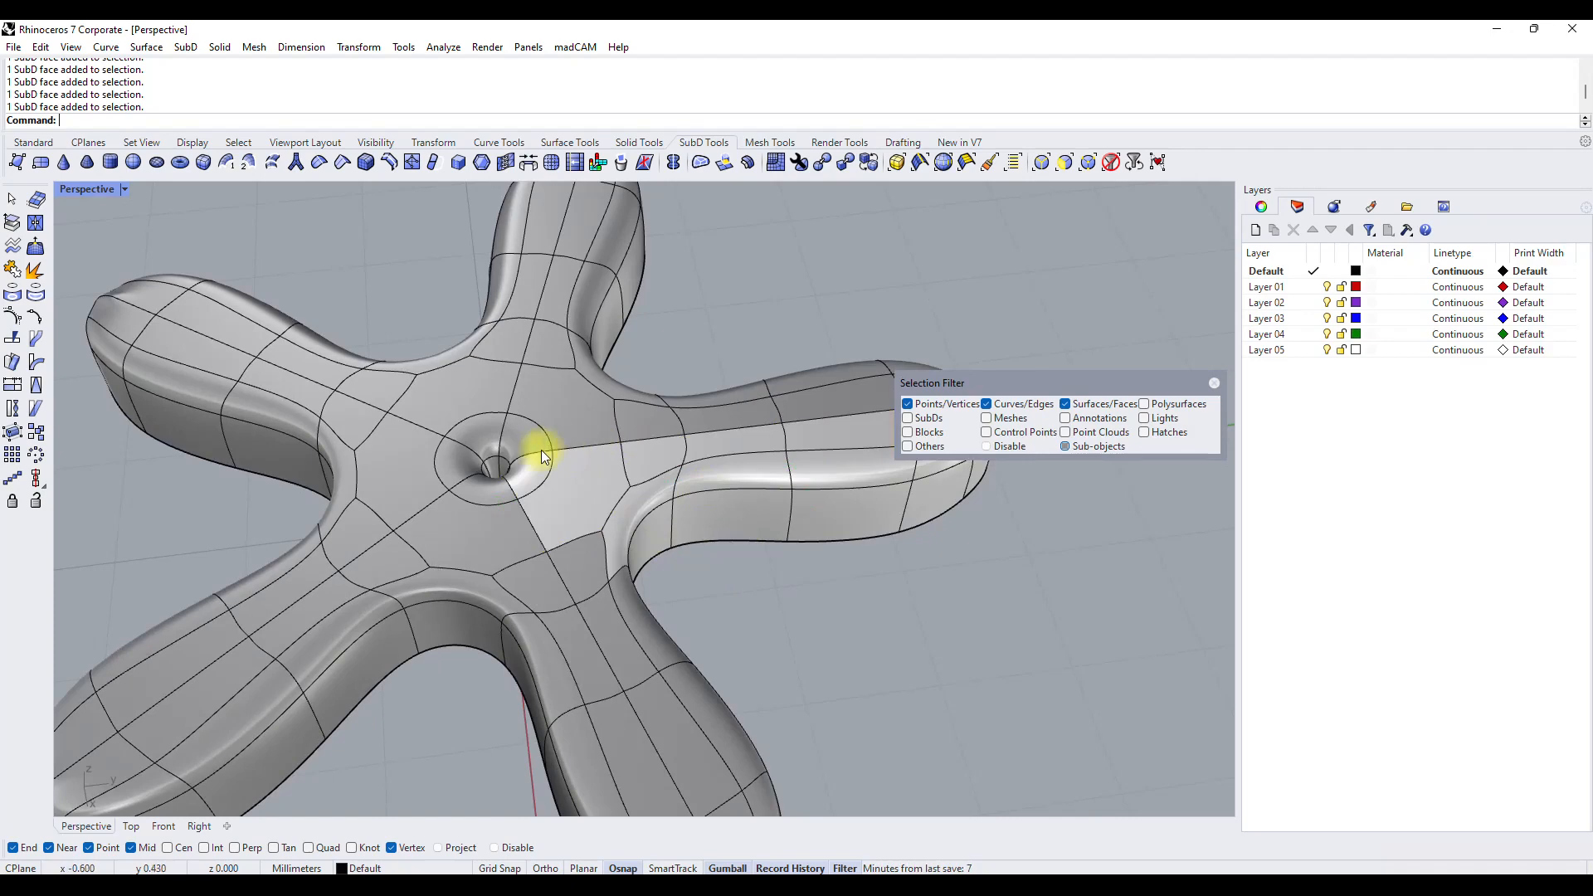
Lower the lengthwise centreline edges on top of one arm, from the central hole to the tip, to form a groove.
{"action": "left_click", "coordinate": [585, 445], "text": "shift"}
{"action": "left_click", "coordinate": [661, 439], "text": "shift"}
{"action": "left_click", "coordinate": [722, 430], "text": "shift"}
{"action": "left_click", "coordinate": [815, 419], "text": "shift"}
{"action": "right_click_drag", "start_coordinate": [489, 507], "coordinate": [664, 474]}
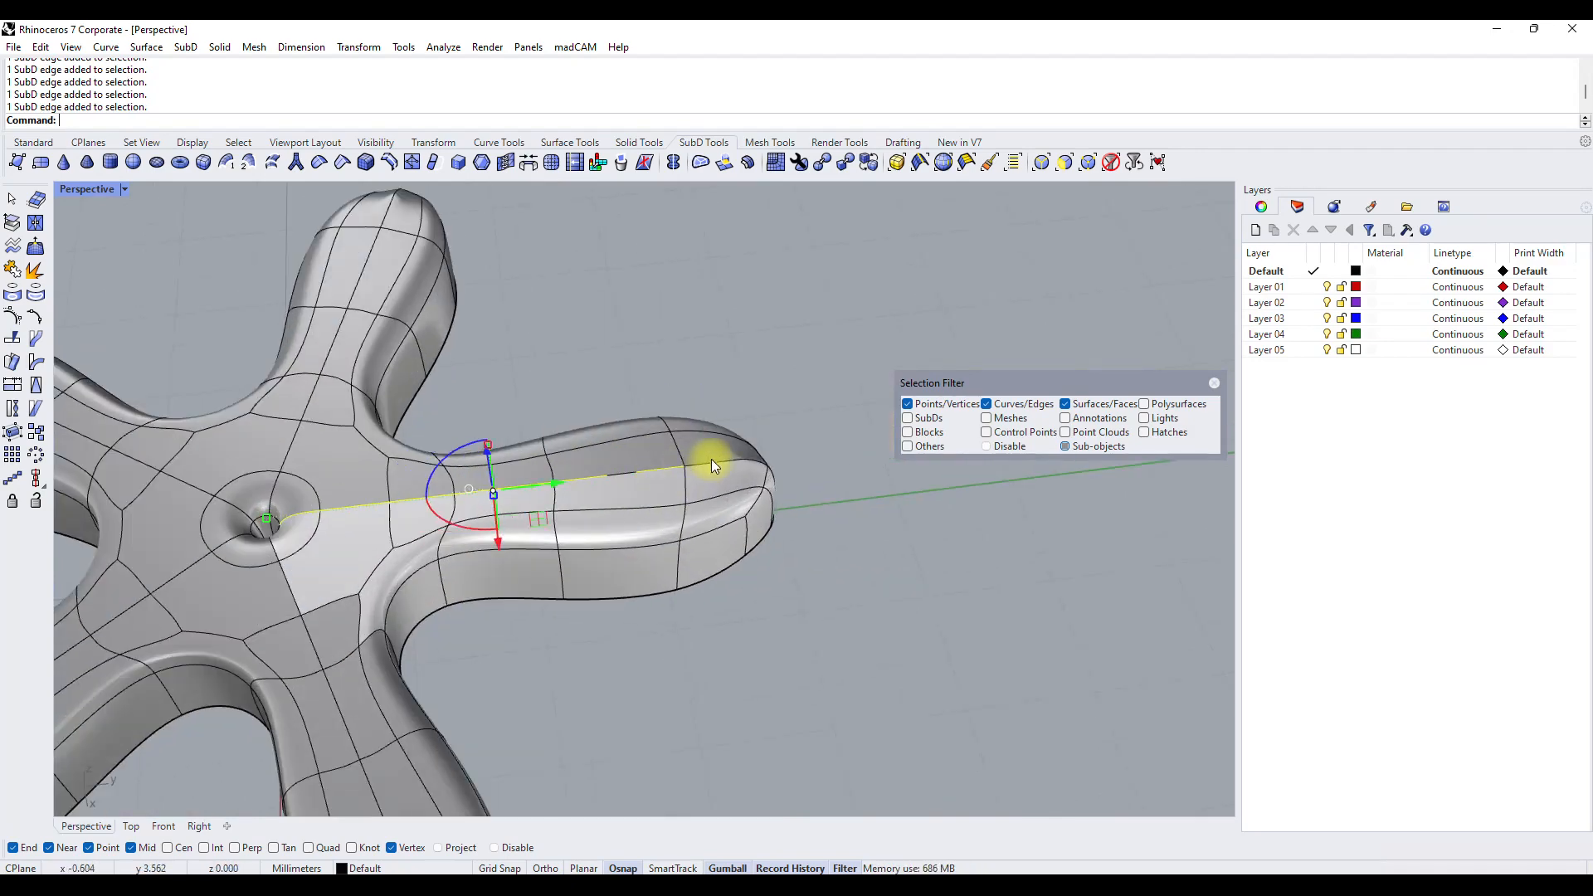
{"action": "left_click", "coordinate": [640, 479], "text": "shift"}
{"action": "scroll", "coordinate": [739, 461], "scroll_direction": "up", "scroll_amount": 15}
{"action": "left_click", "coordinate": [772, 439], "text": "shift"}
{"action": "left_click", "coordinate": [775, 439], "text": "shift"}
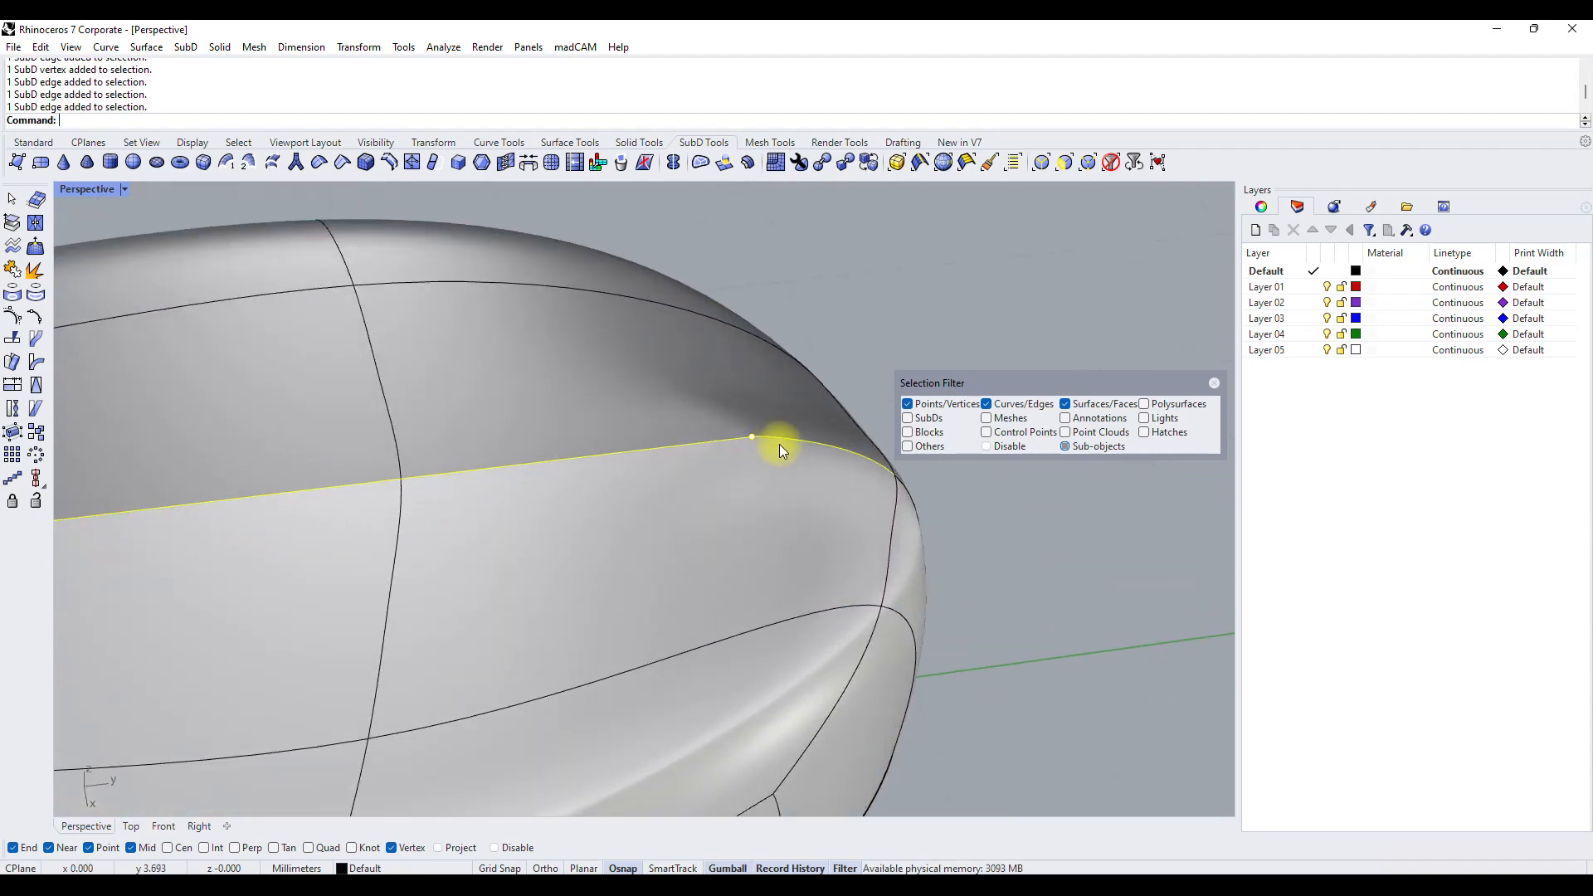
{"action": "scroll", "coordinate": [779, 445], "scroll_direction": "down", "scroll_amount": 8}
{"action": "left_click", "coordinate": [803, 457], "text": "ctrl"}
{"action": "scroll", "coordinate": [633, 427], "scroll_direction": "down", "scroll_amount": 8}
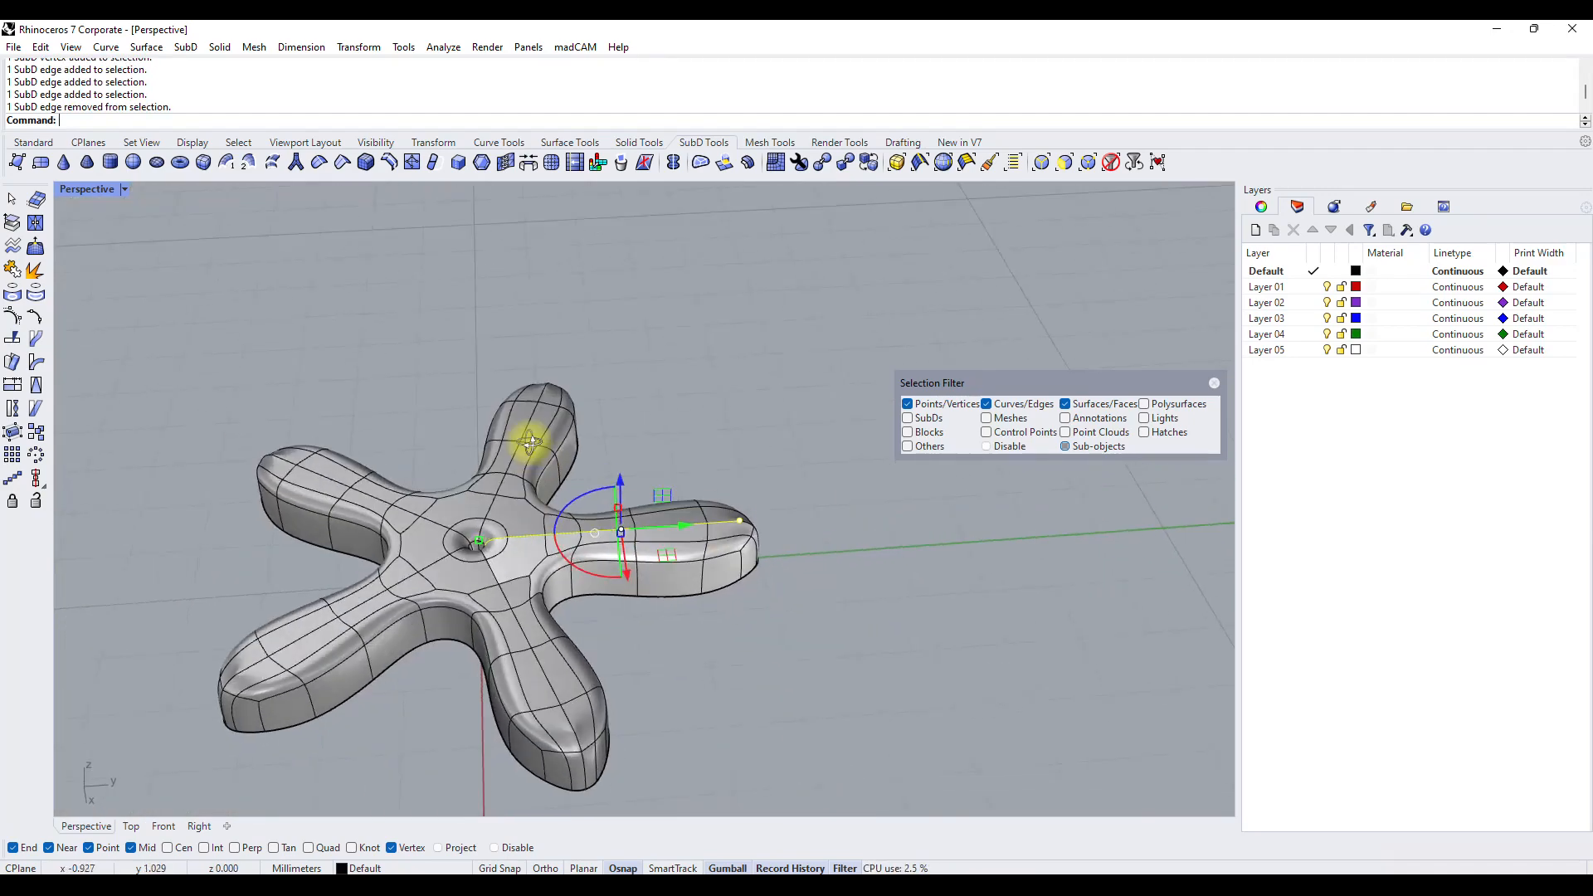
{"action": "scroll", "coordinate": [583, 481], "scroll_direction": "up", "scroll_amount": 6}
{"action": "left_click_drag", "start_coordinate": [595, 475], "coordinate": [593, 500]}
Raise the edge beside the hole at the flower's centre.
{"action": "right_click_drag", "start_coordinate": [593, 500], "coordinate": [752, 399]}
{"action": "right_click_drag", "start_coordinate": [788, 419], "coordinate": [712, 504]}
{"action": "scroll", "coordinate": [712, 504], "scroll_direction": "up", "scroll_amount": 10}
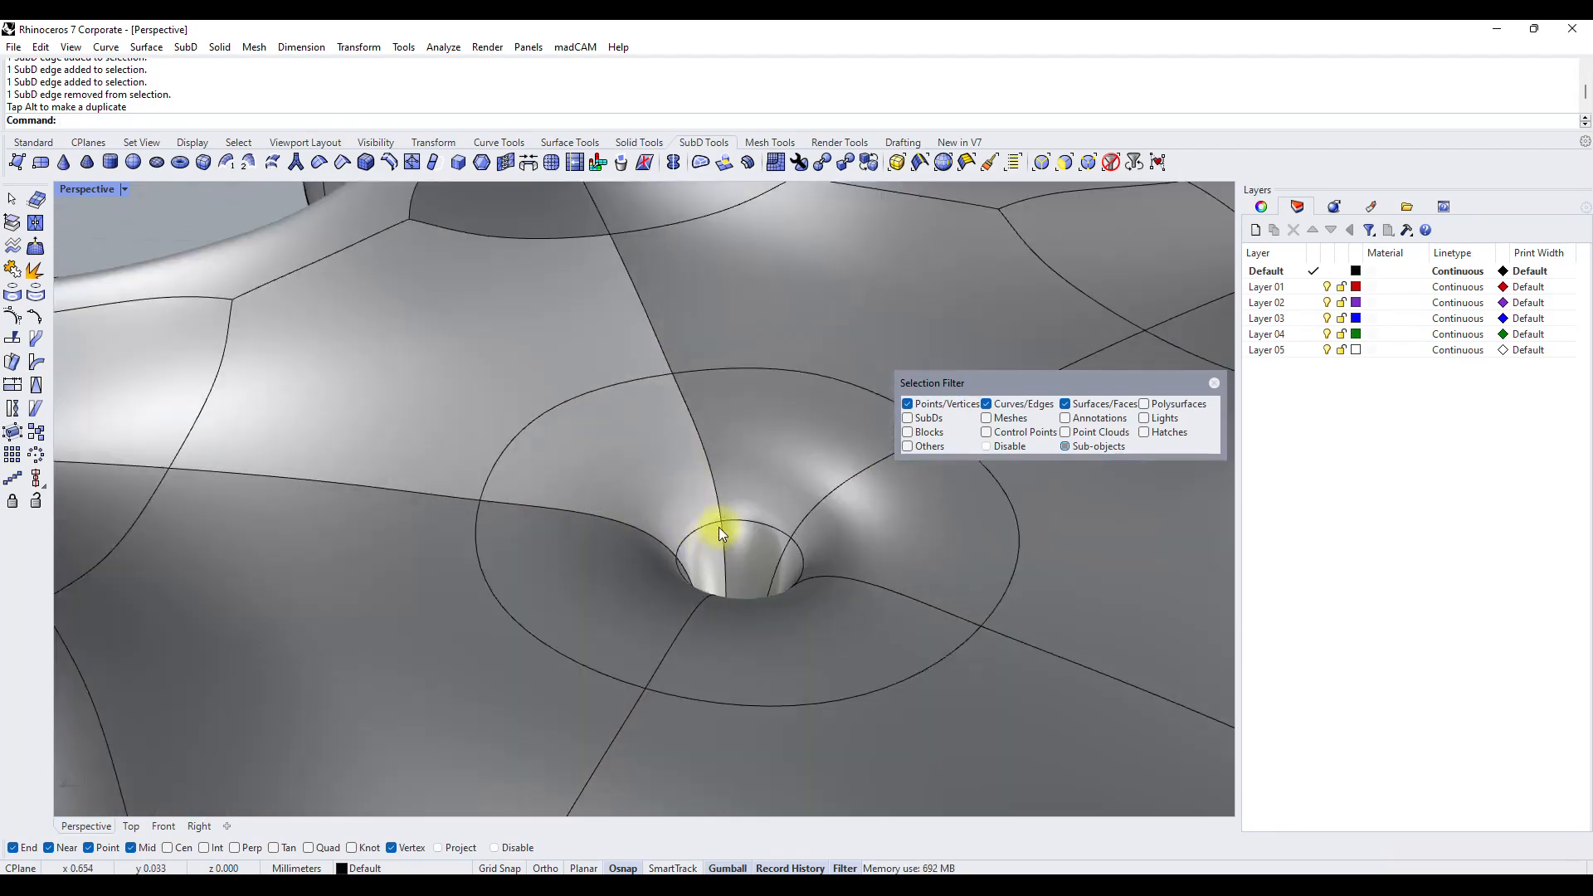
{"action": "scroll", "coordinate": [545, 427], "scroll_direction": "down", "scroll_amount": 10}
{"action": "right_click_drag", "start_coordinate": [552, 550], "coordinate": [548, 432]}
Crease the complete upper edge loop running along the outer sides of the arms.
{"action": "right_click_drag", "start_coordinate": [544, 564], "coordinate": [299, 509]}
{"action": "scroll", "coordinate": [632, 501], "scroll_direction": "down", "scroll_amount": 8}
{"action": "right_click_drag", "start_coordinate": [633, 501], "coordinate": [720, 585]}
{"action": "left_click", "coordinate": [721, 585]}
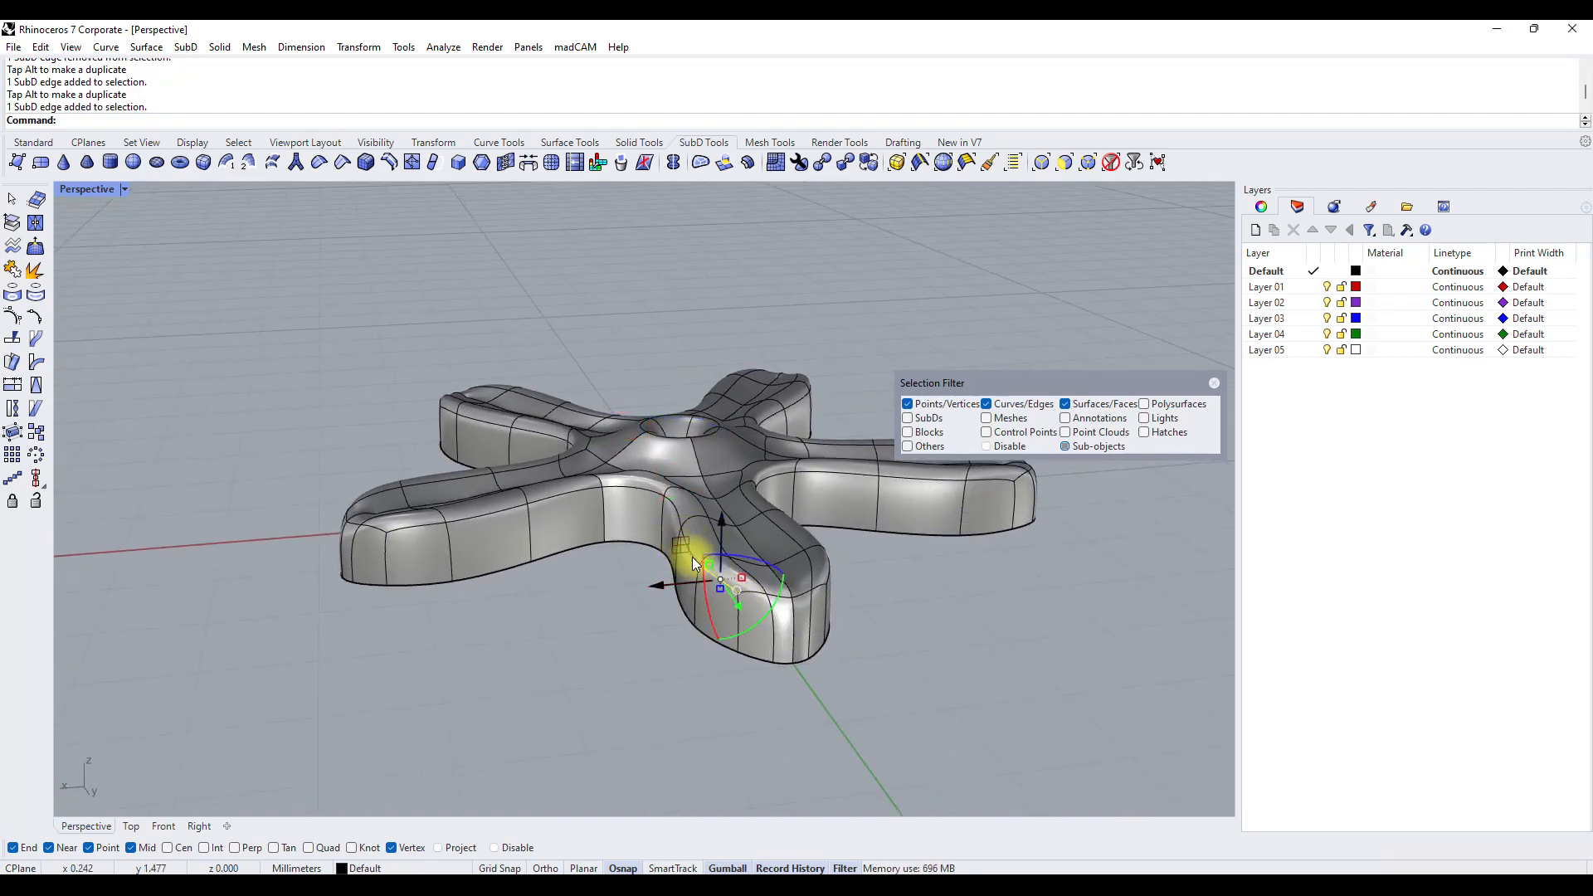
{"action": "double_click", "coordinate": [674, 515]}
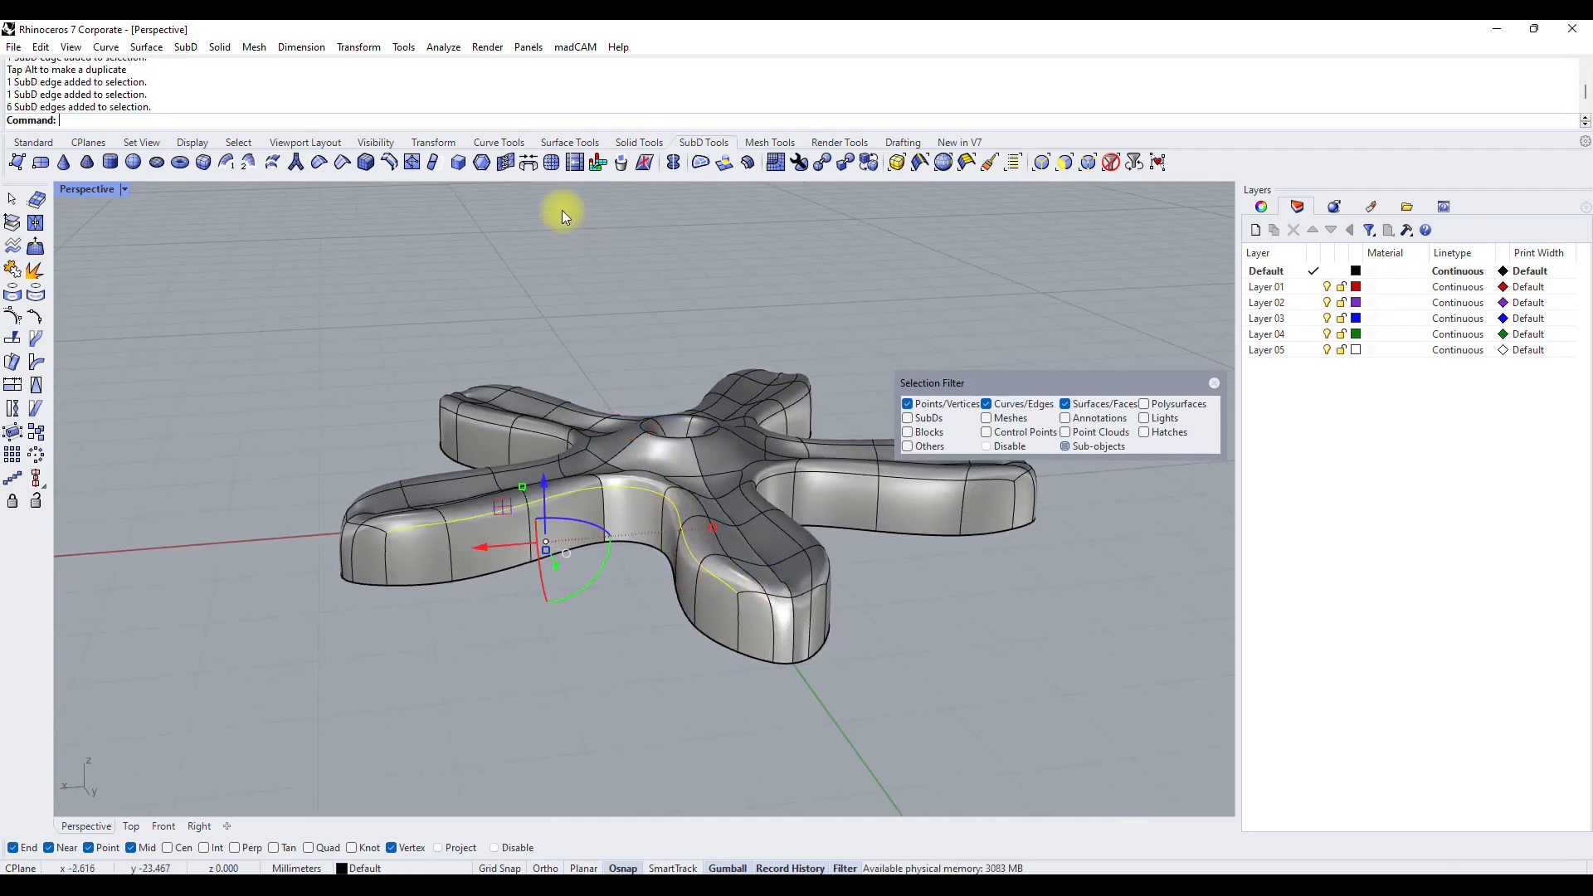
{"action": "left_click", "coordinate": [340, 164]}
Crease the circular edge loop around the flower's central hole.
{"action": "right_click_drag", "start_coordinate": [655, 524], "coordinate": [726, 465]}
{"action": "scroll", "coordinate": [595, 439], "scroll_direction": "up", "scroll_amount": 5}
{"action": "double_click", "coordinate": [595, 433]}
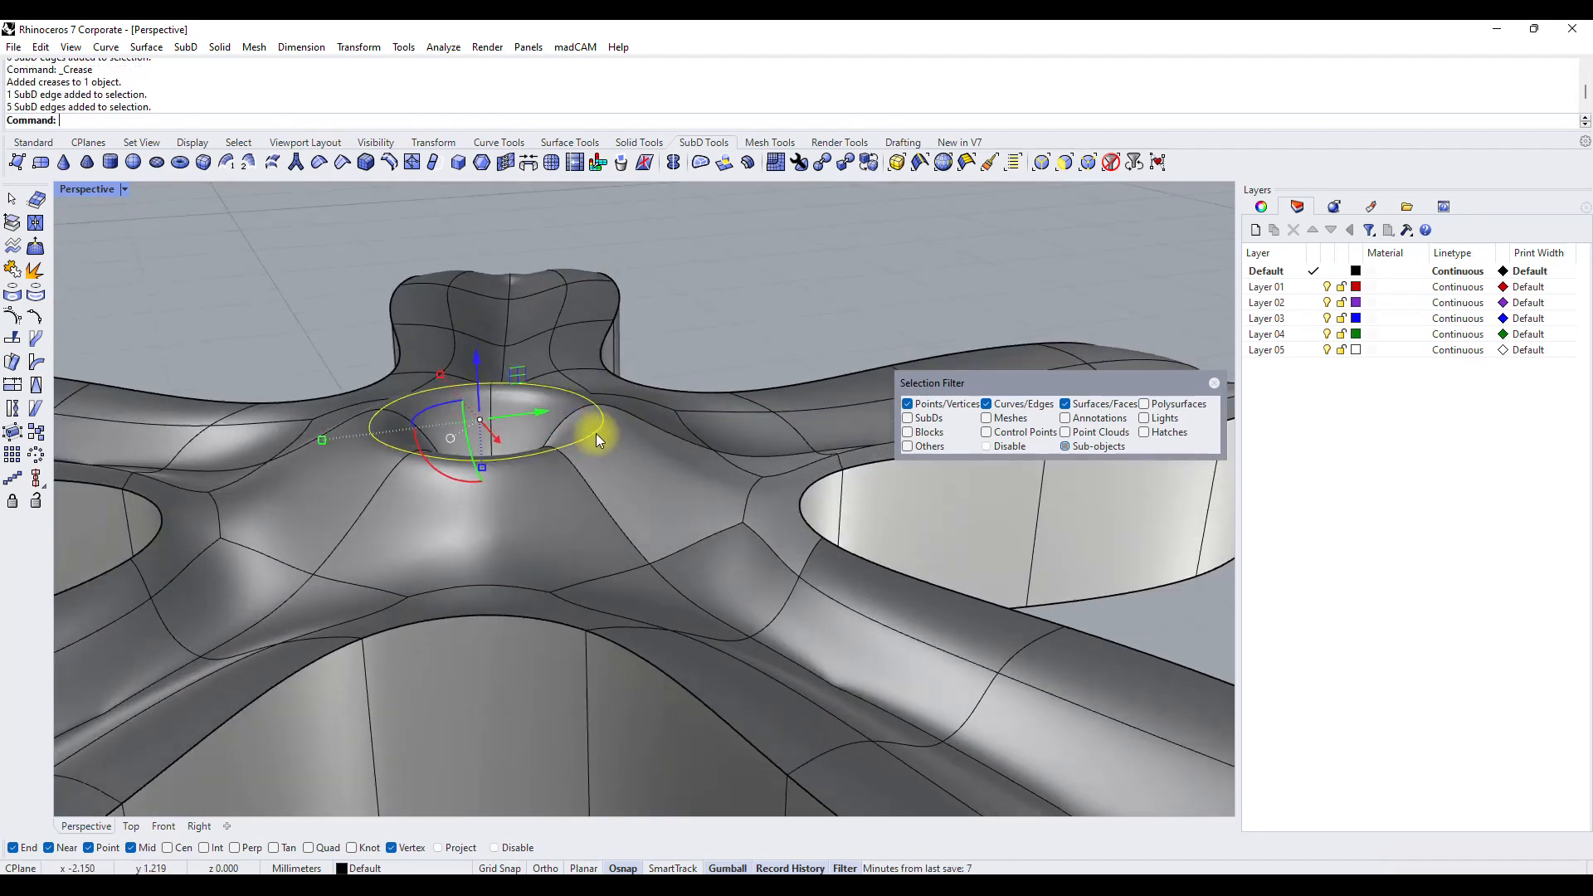
{"action": "right_click", "coordinate": [595, 435]}
Reselect the creased ring around the central hole and adjust its height.
{"action": "scroll", "coordinate": [615, 372], "scroll_direction": "down", "scroll_amount": 6}
{"action": "right_click_drag", "start_coordinate": [614, 372], "coordinate": [565, 312]}
{"action": "left_click", "coordinate": [603, 389]}
{"action": "double_click", "coordinate": [603, 390]}
{"action": "left_click_drag", "start_coordinate": [565, 312], "coordinate": [552, 350]}
{"action": "key", "text": "Escape"}
Select the entire lengthwise centreline edge loop of one arm and crease it.
{"action": "right_click_drag", "start_coordinate": [553, 350], "coordinate": [1027, 368]}
{"action": "right_click_drag", "start_coordinate": [533, 431], "coordinate": [282, 415]}
{"action": "double_click", "coordinate": [476, 466]}
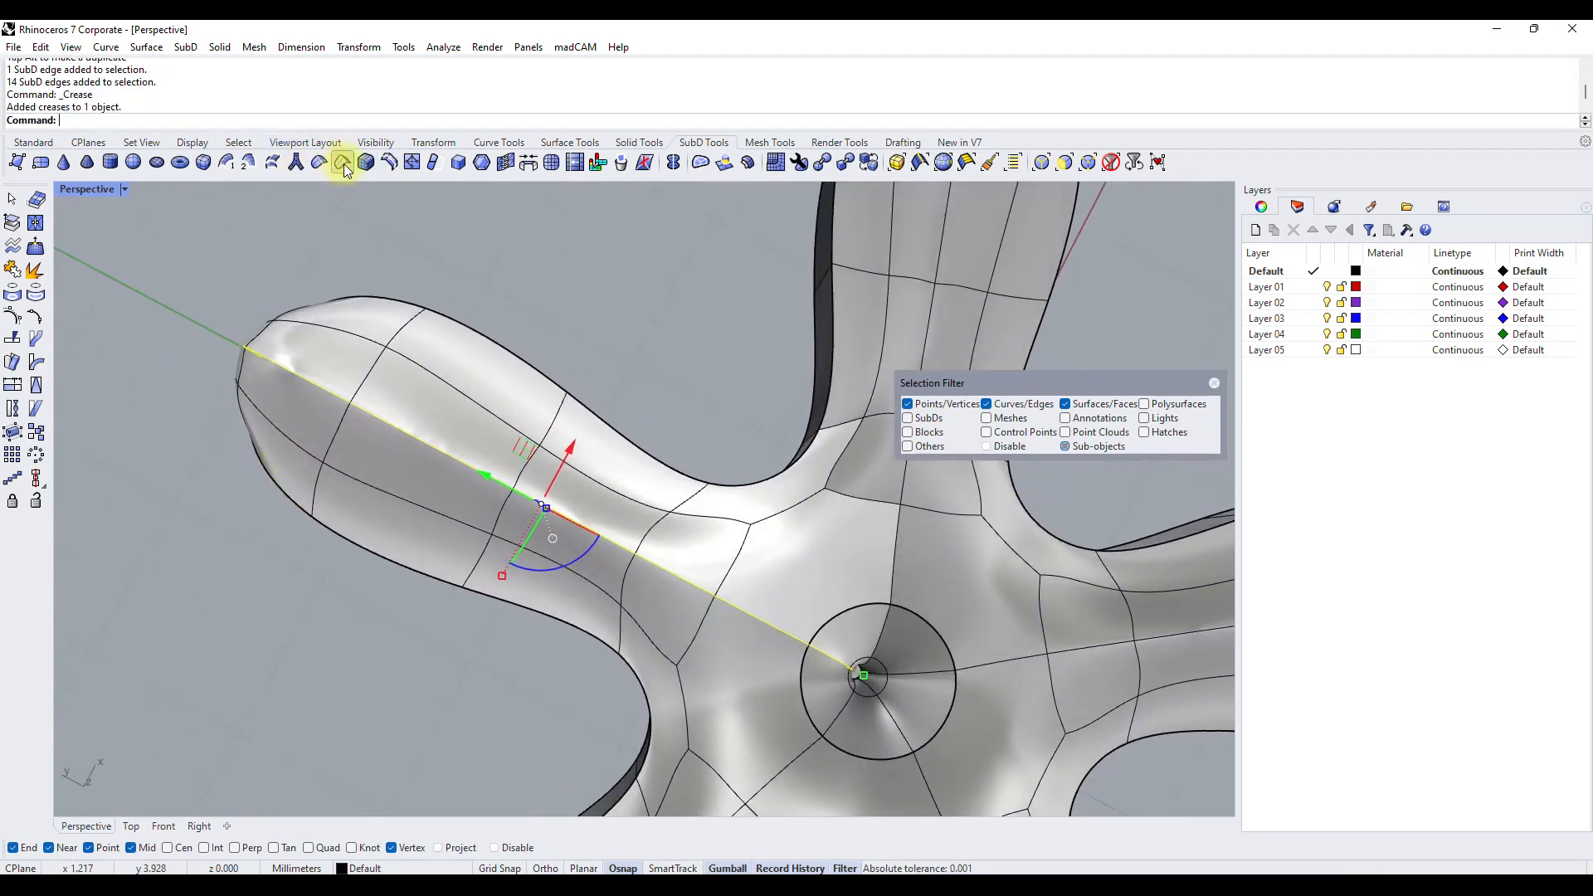
Delete the two centreline vertices on top of the arm that lie nearest its tip.
{"action": "right_click_drag", "start_coordinate": [306, 465], "coordinate": [212, 431]}
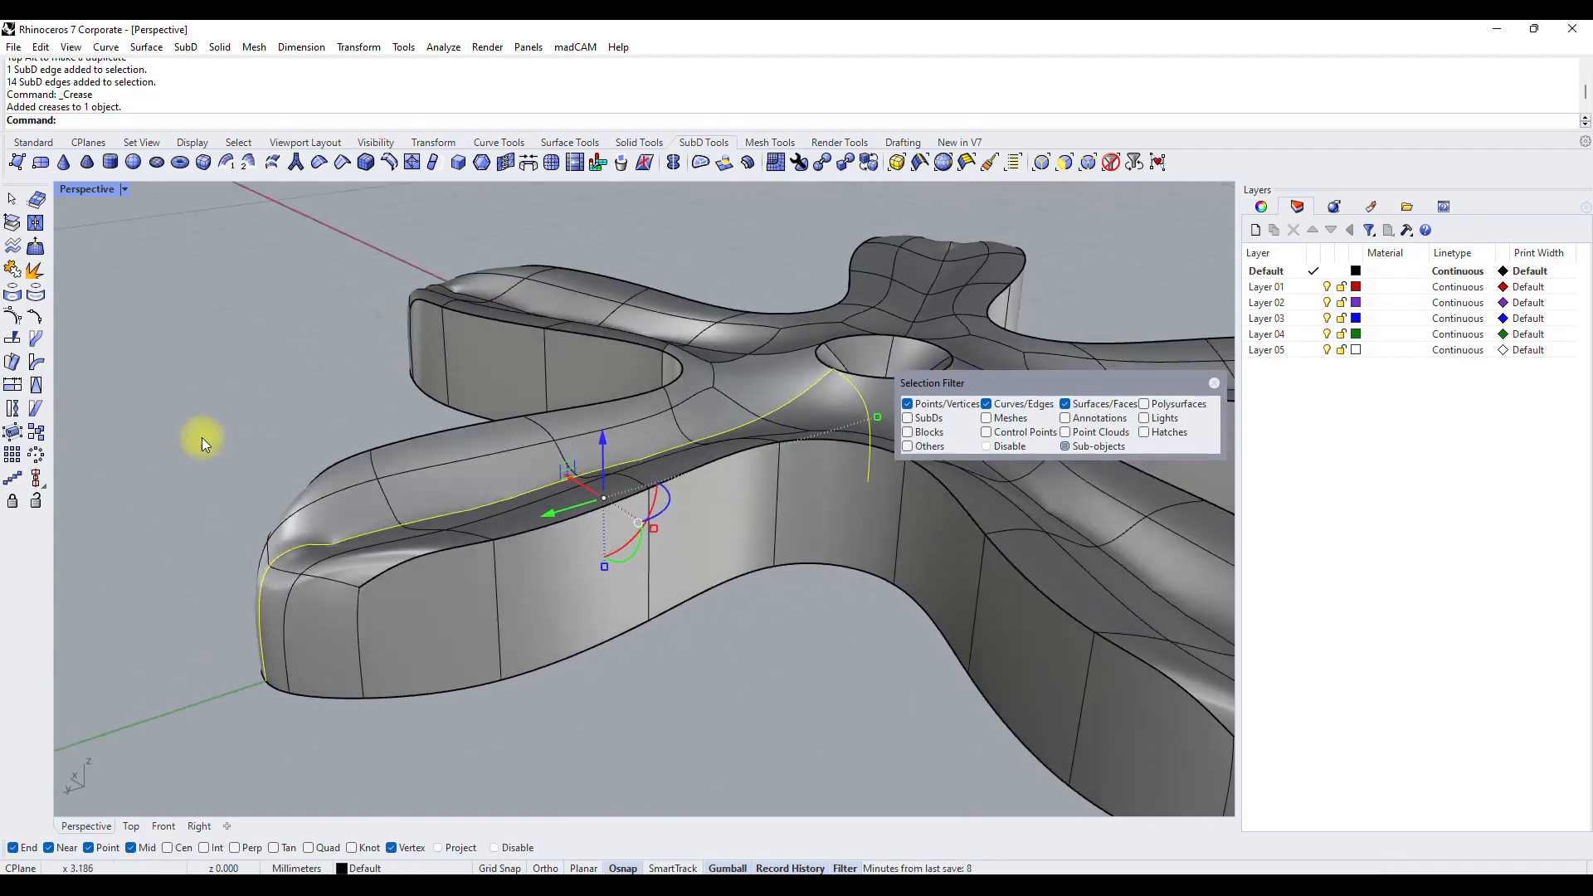
{"action": "right_click_drag", "start_coordinate": [466, 456], "coordinate": [270, 519]}
{"action": "left_click", "coordinate": [271, 518]}
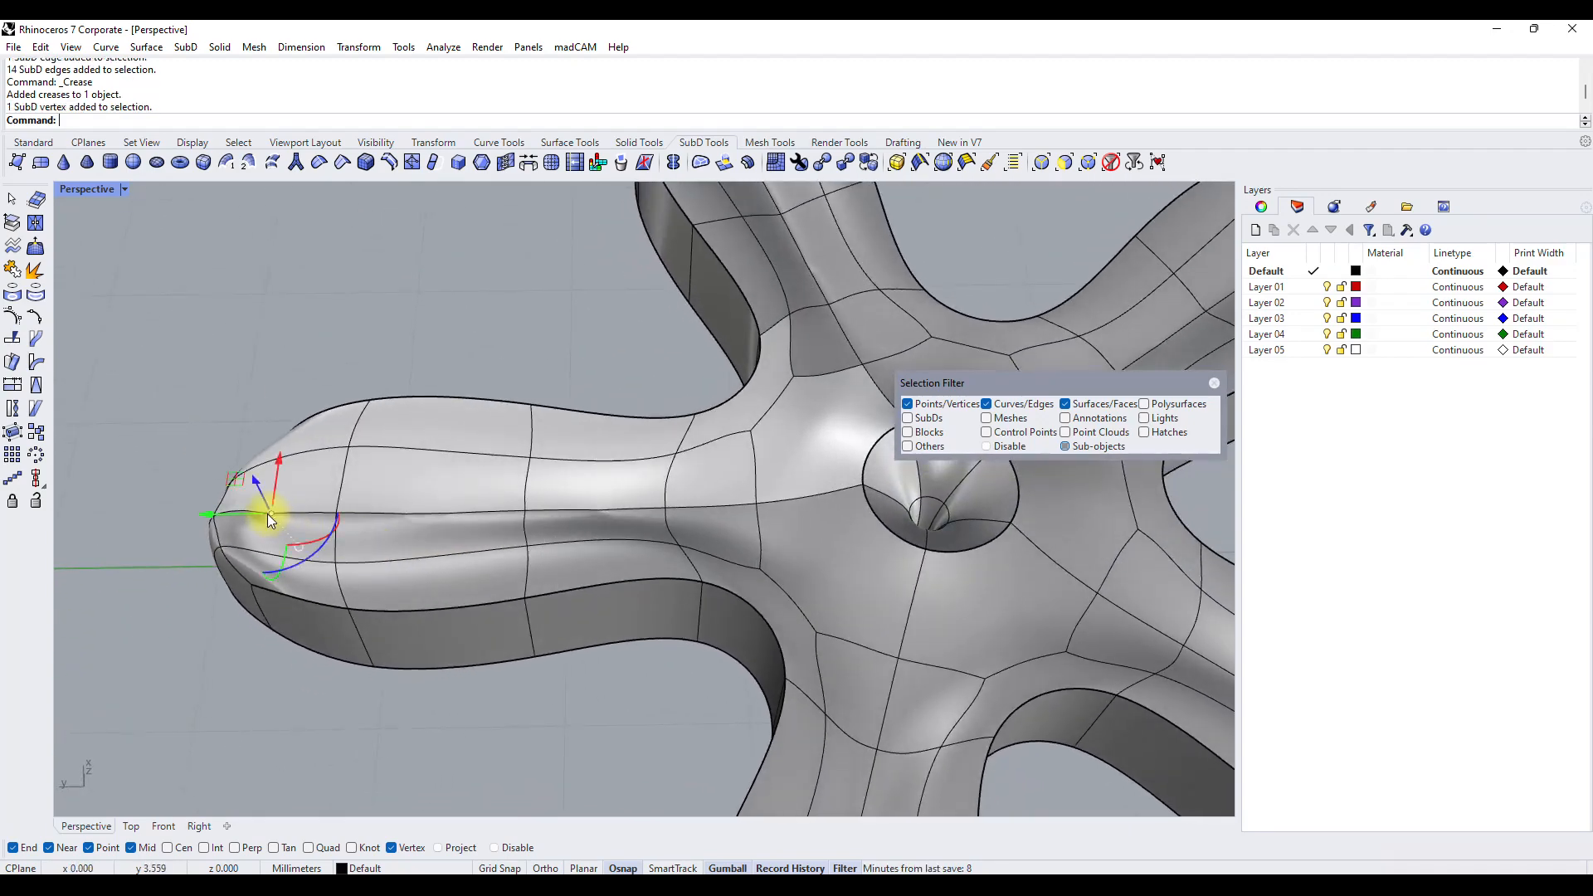
{"action": "key", "text": "Delete"}
{"action": "left_click", "coordinate": [407, 516]}
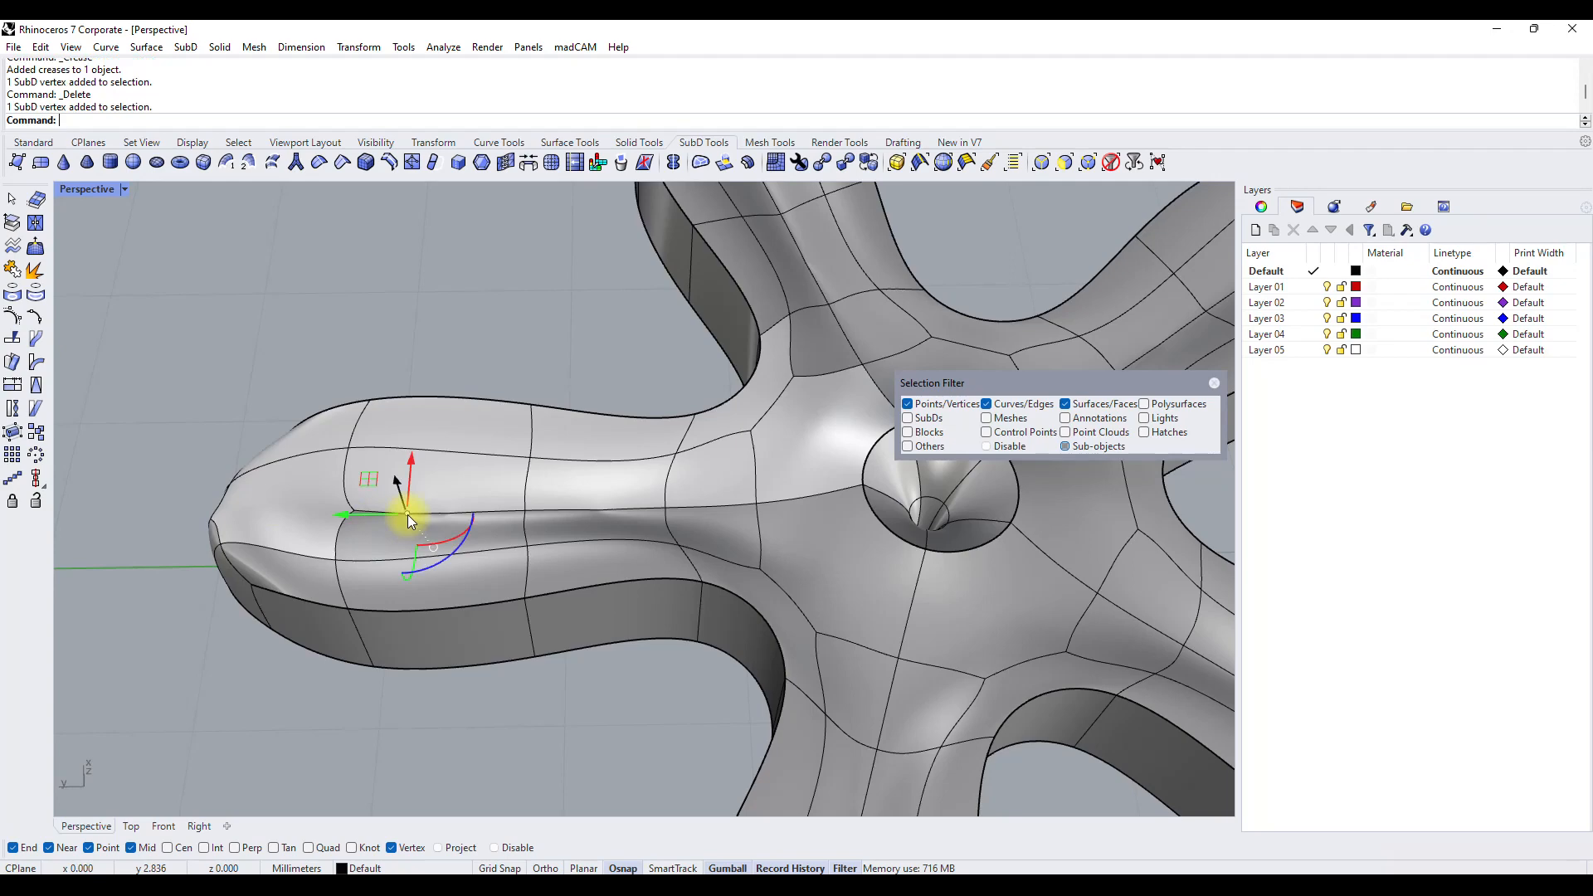
{"action": "key", "text": "Delete"}
Try deleting a centreline edge of the arm, undo it, and delete the centreline vertex halfway along the arm instead.
{"action": "left_click", "coordinate": [544, 506]}
{"action": "key", "text": "Delete"}
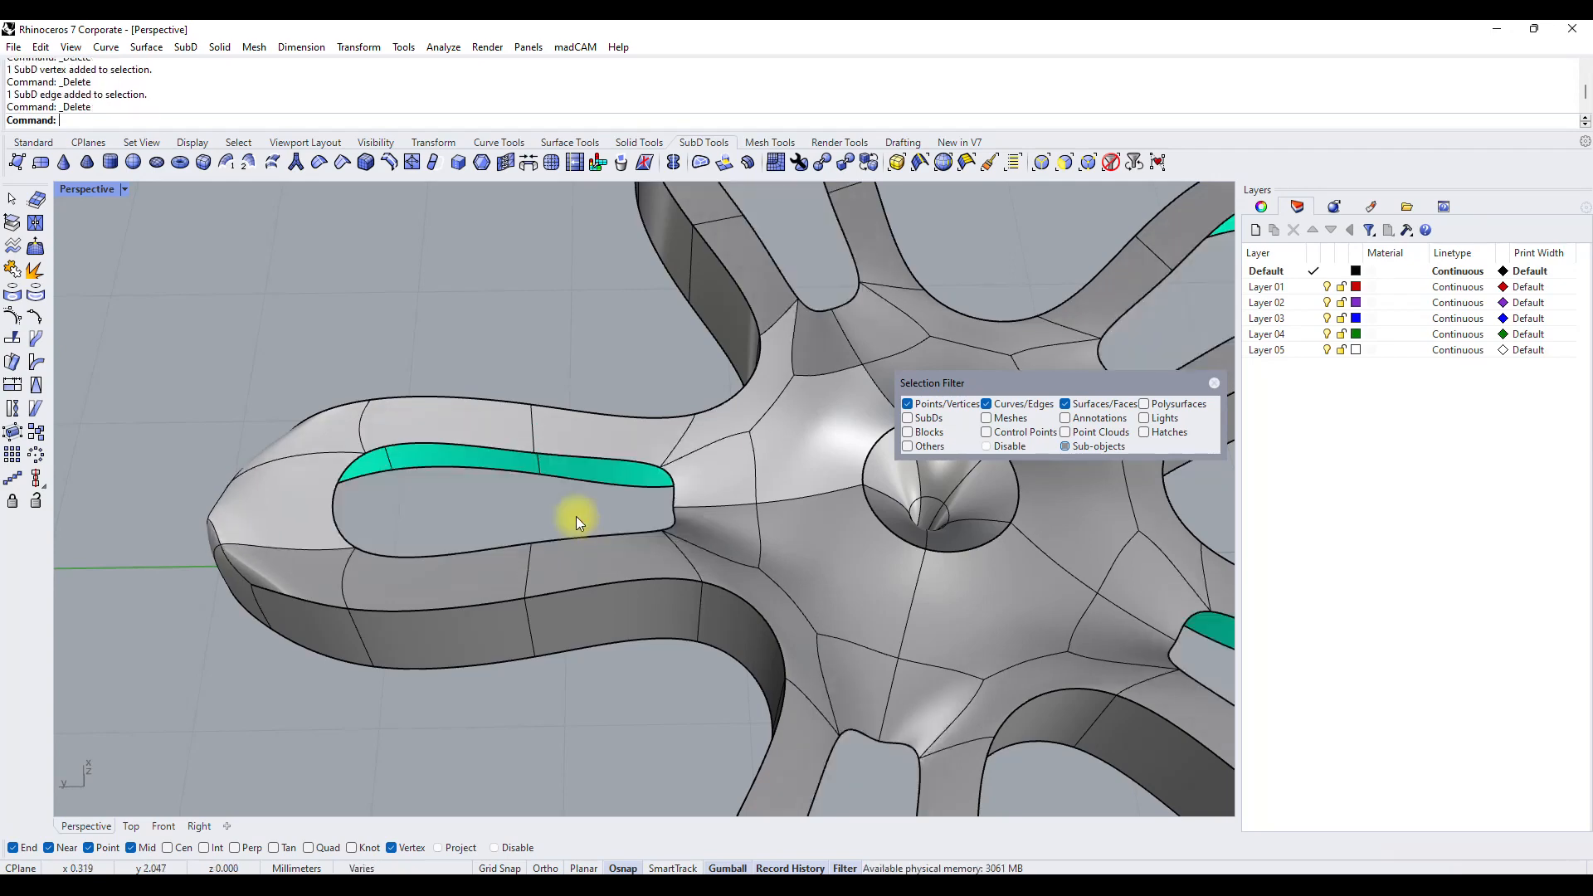
{"action": "right_click_drag", "start_coordinate": [543, 525], "coordinate": [615, 546]}
{"action": "key", "text": "ctrl+z"}
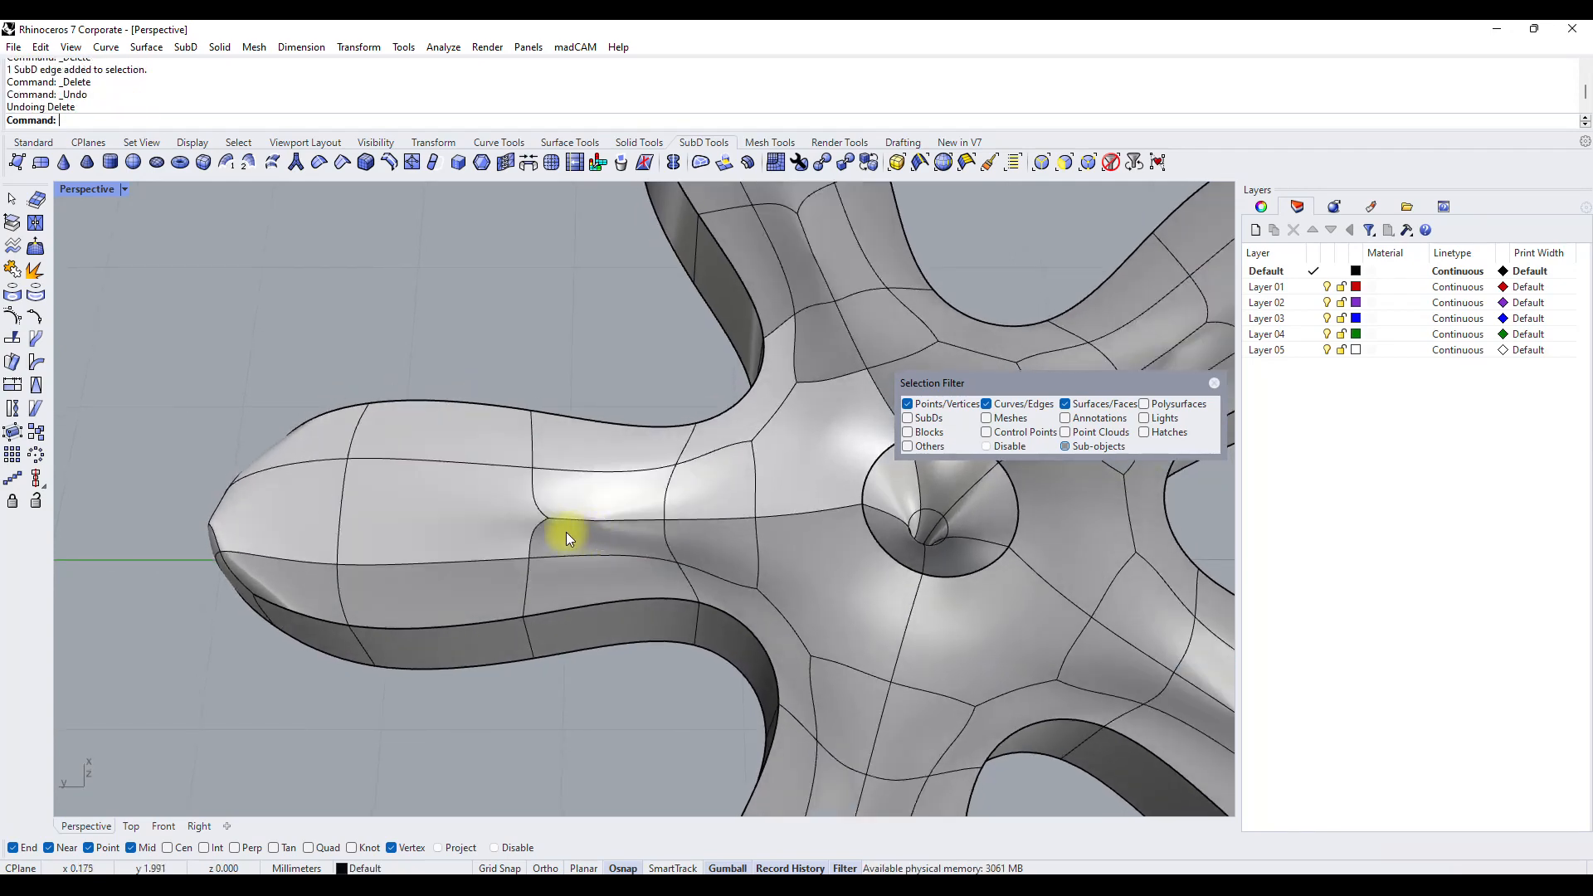
{"action": "key", "text": "Delete"}
Try moving the crosswise edge near the arm's tip, and undo the move.
{"action": "right_click_drag", "start_coordinate": [675, 544], "coordinate": [644, 455]}
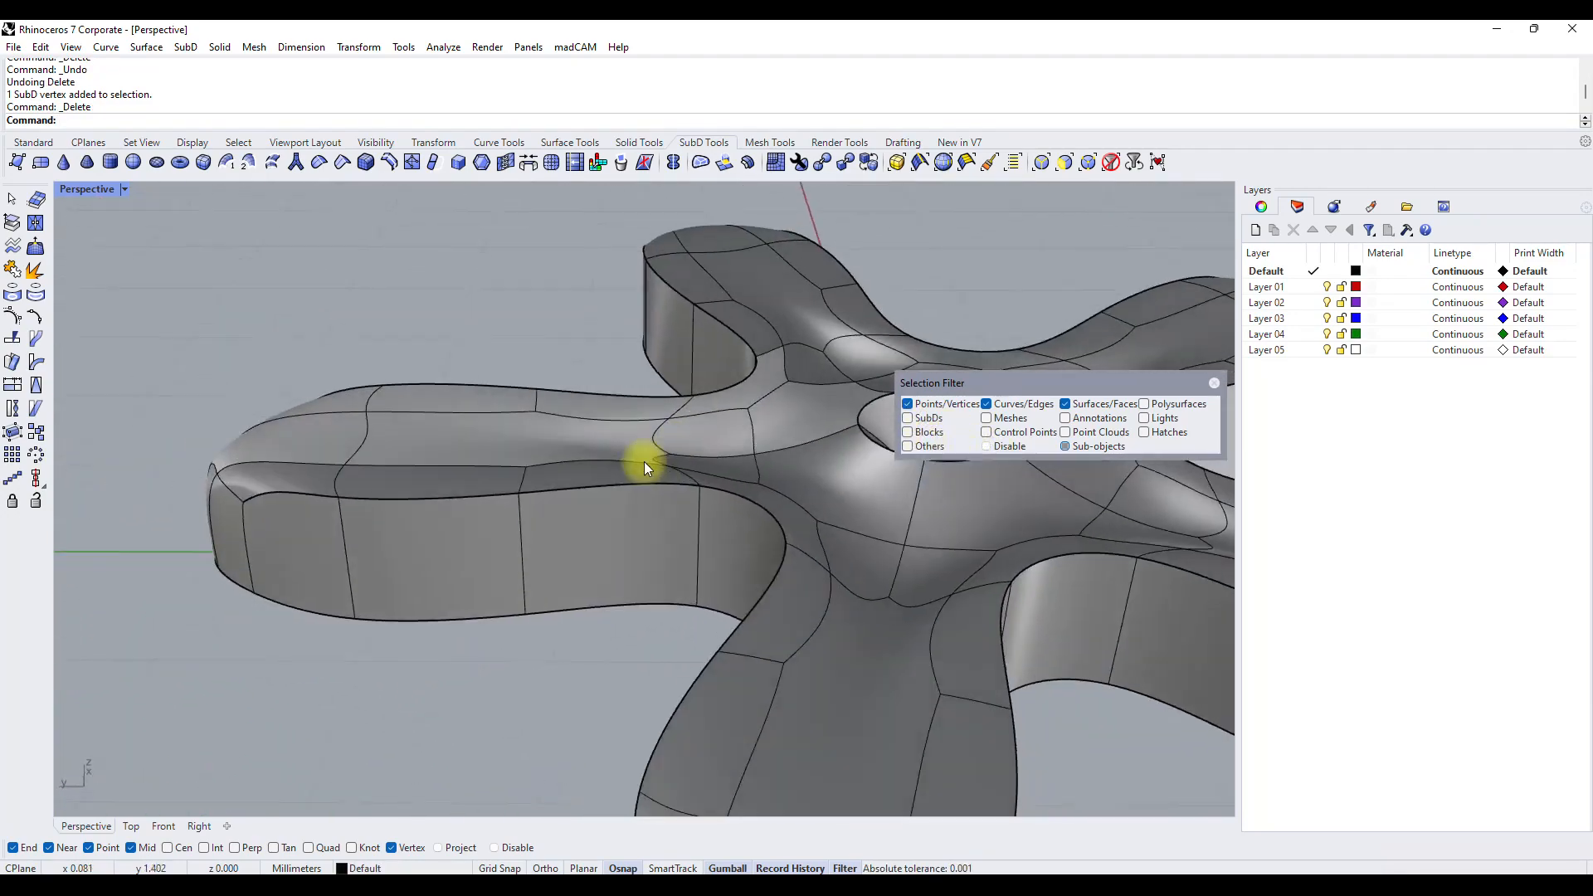
{"action": "left_click", "coordinate": [367, 431]}
{"action": "left_click_drag", "start_coordinate": [357, 384], "coordinate": [358, 390]}
{"action": "right_click_drag", "start_coordinate": [543, 342], "coordinate": [564, 465]}
{"action": "key", "text": "ctrl+z"}
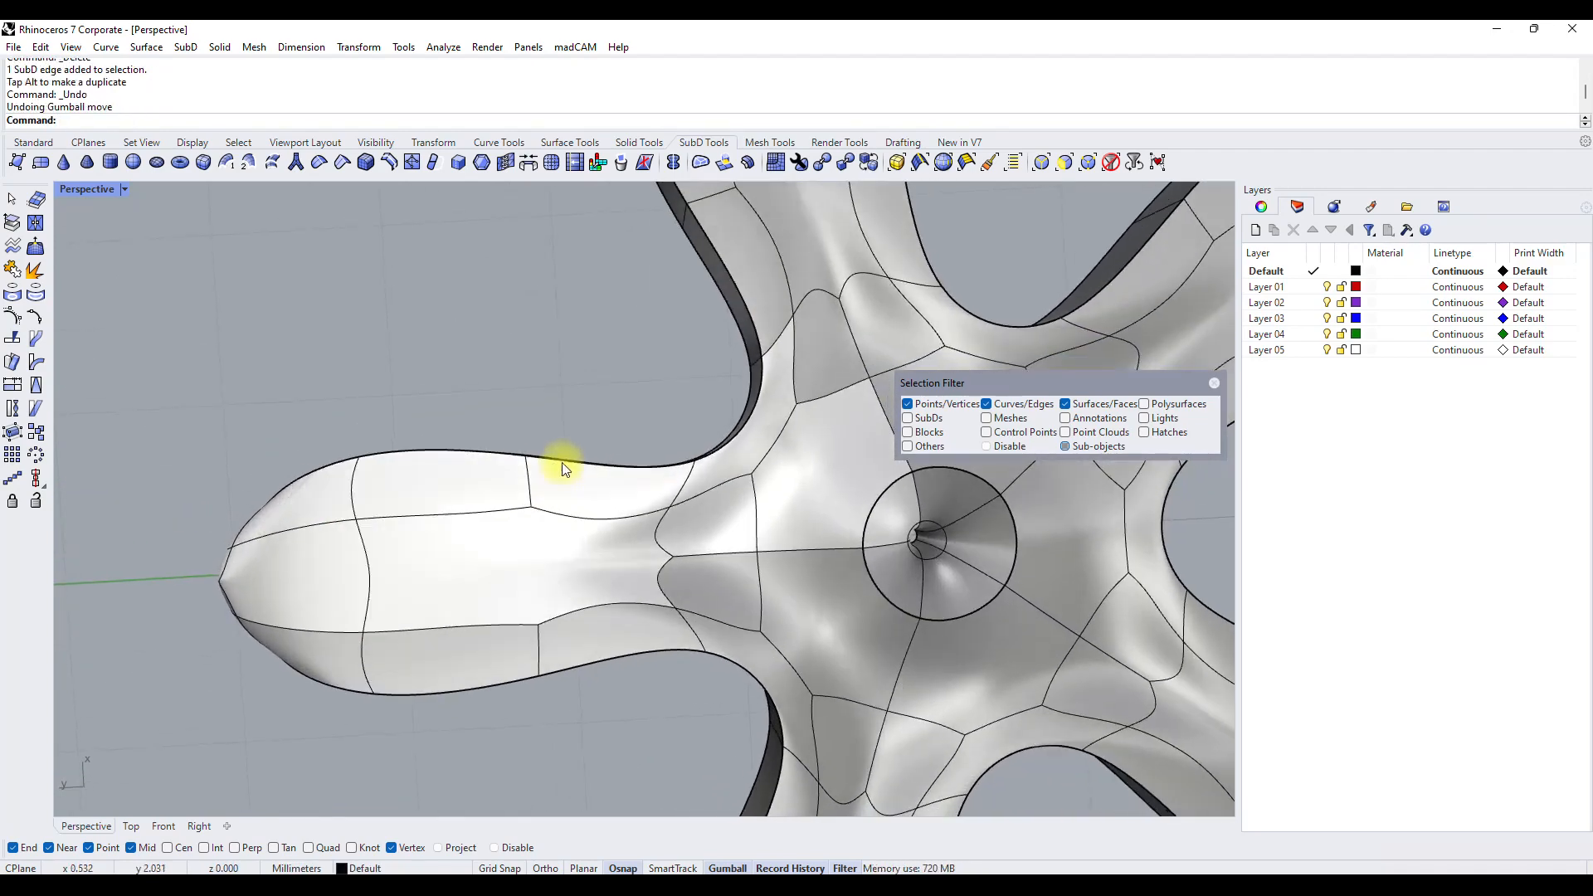
Move the vertical side edge near one petal's tip slightly outward and back toward the centre in the horizontal plane, widening the petals.
{"action": "scroll", "coordinate": [405, 495], "scroll_direction": "down", "scroll_amount": 8}
{"action": "right_click_drag", "start_coordinate": [677, 497], "coordinate": [824, 301]}
{"action": "scroll", "coordinate": [823, 301], "scroll_direction": "up", "scroll_amount": 6}
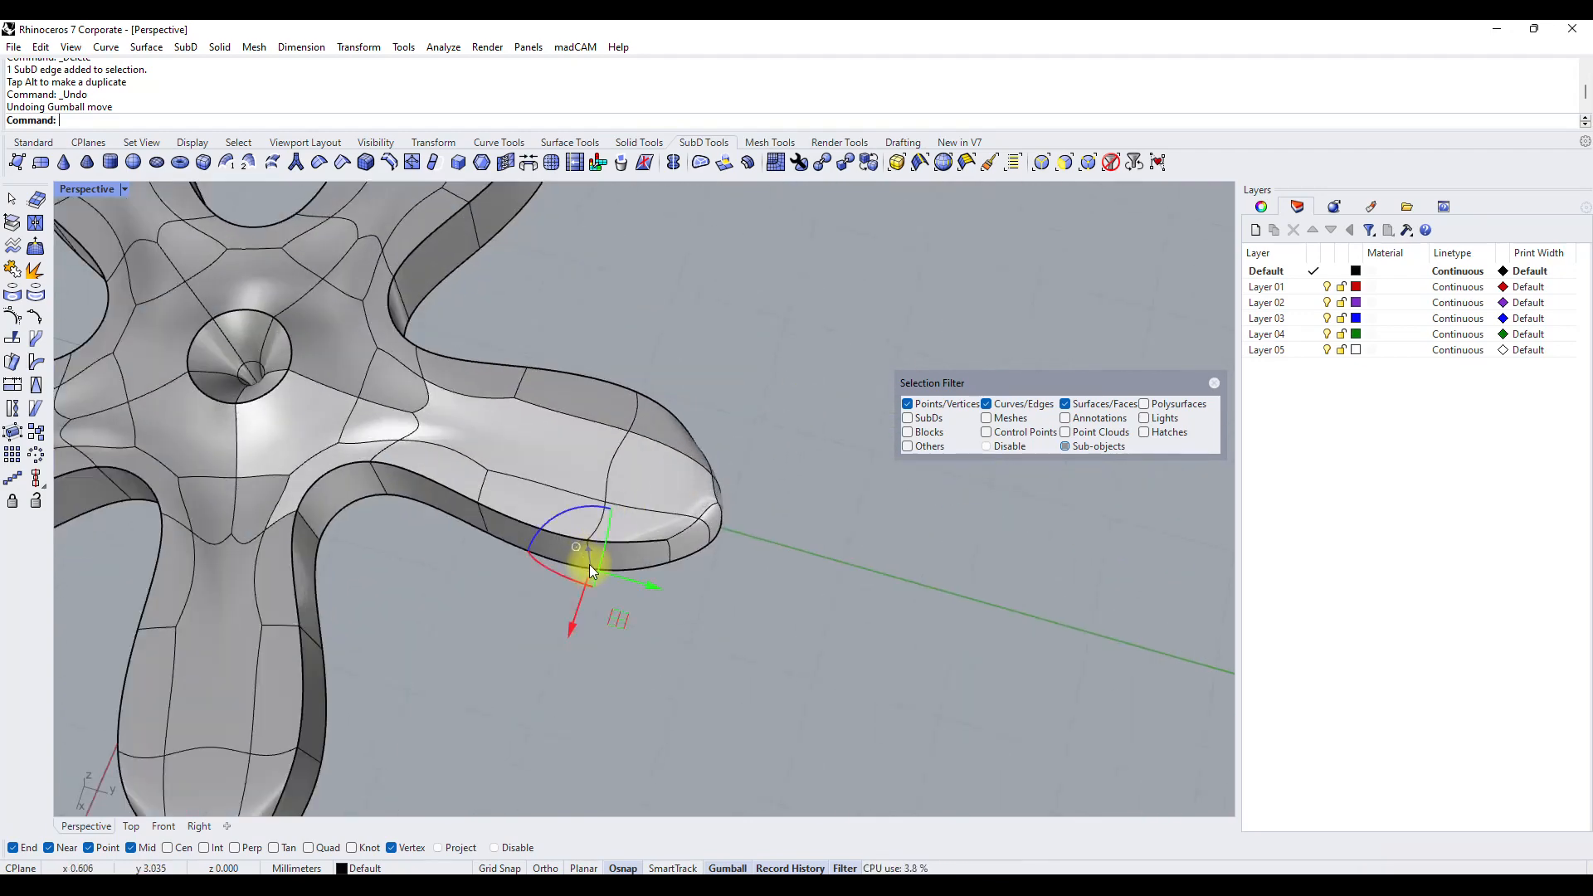
{"action": "left_click", "coordinate": [591, 561]}
{"action": "right_click_drag", "start_coordinate": [660, 549], "coordinate": [655, 390]}
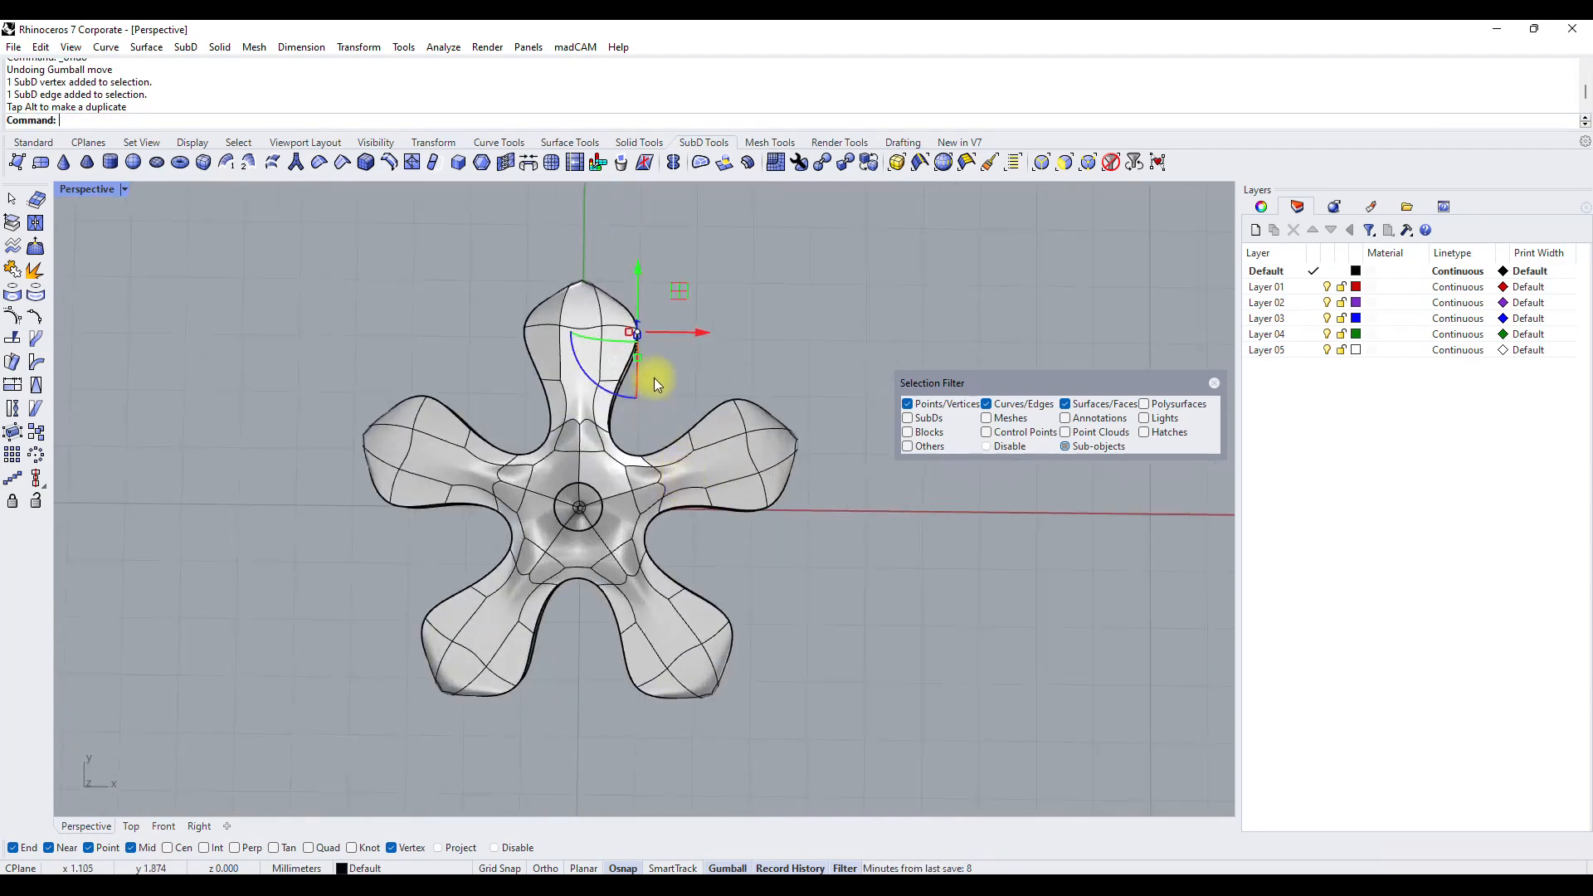
{"action": "mouse_move", "coordinate": [679, 286]}
{"action": "left_mouse_down"}
{"action": "mouse_move", "coordinate": [644, 285]}
{"action": "mouse_move", "coordinate": [682, 276]}
{"action": "mouse_move", "coordinate": [688, 292]}
{"action": "left_mouse_up"}
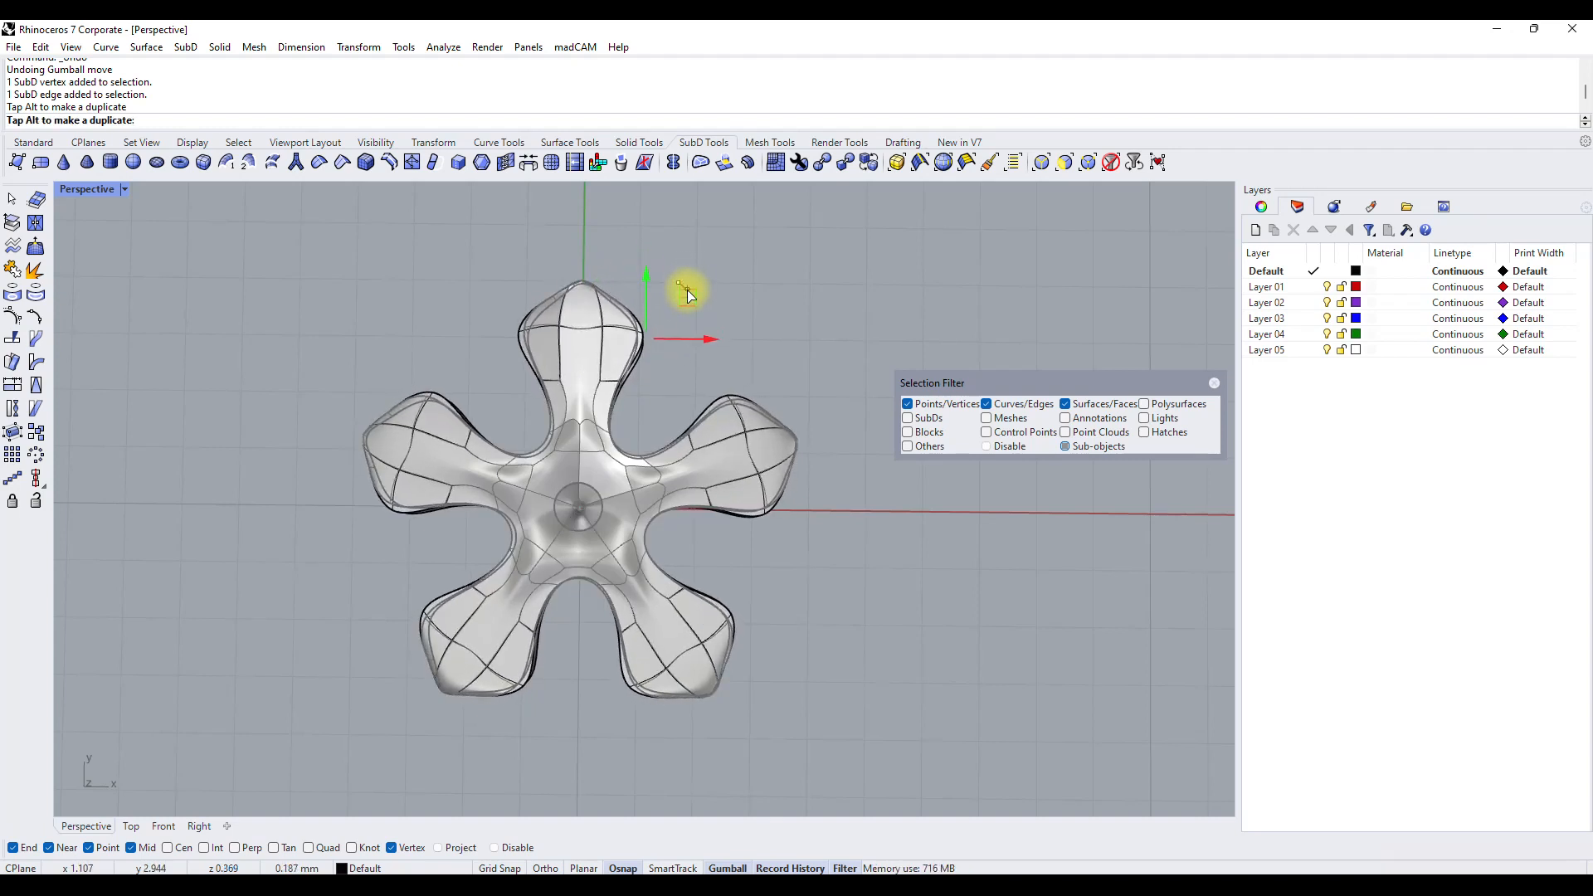
{"action": "left_click_drag", "start_coordinate": [686, 295], "coordinate": [688, 297]}
Lower the top face at the narrow inner part of one petal to reshape the transition into the flower's centre.
{"action": "right_click_drag", "start_coordinate": [651, 440], "coordinate": [593, 454]}
{"action": "scroll", "coordinate": [592, 459], "scroll_direction": "up", "scroll_amount": 5}
{"action": "left_click", "coordinate": [575, 543]}
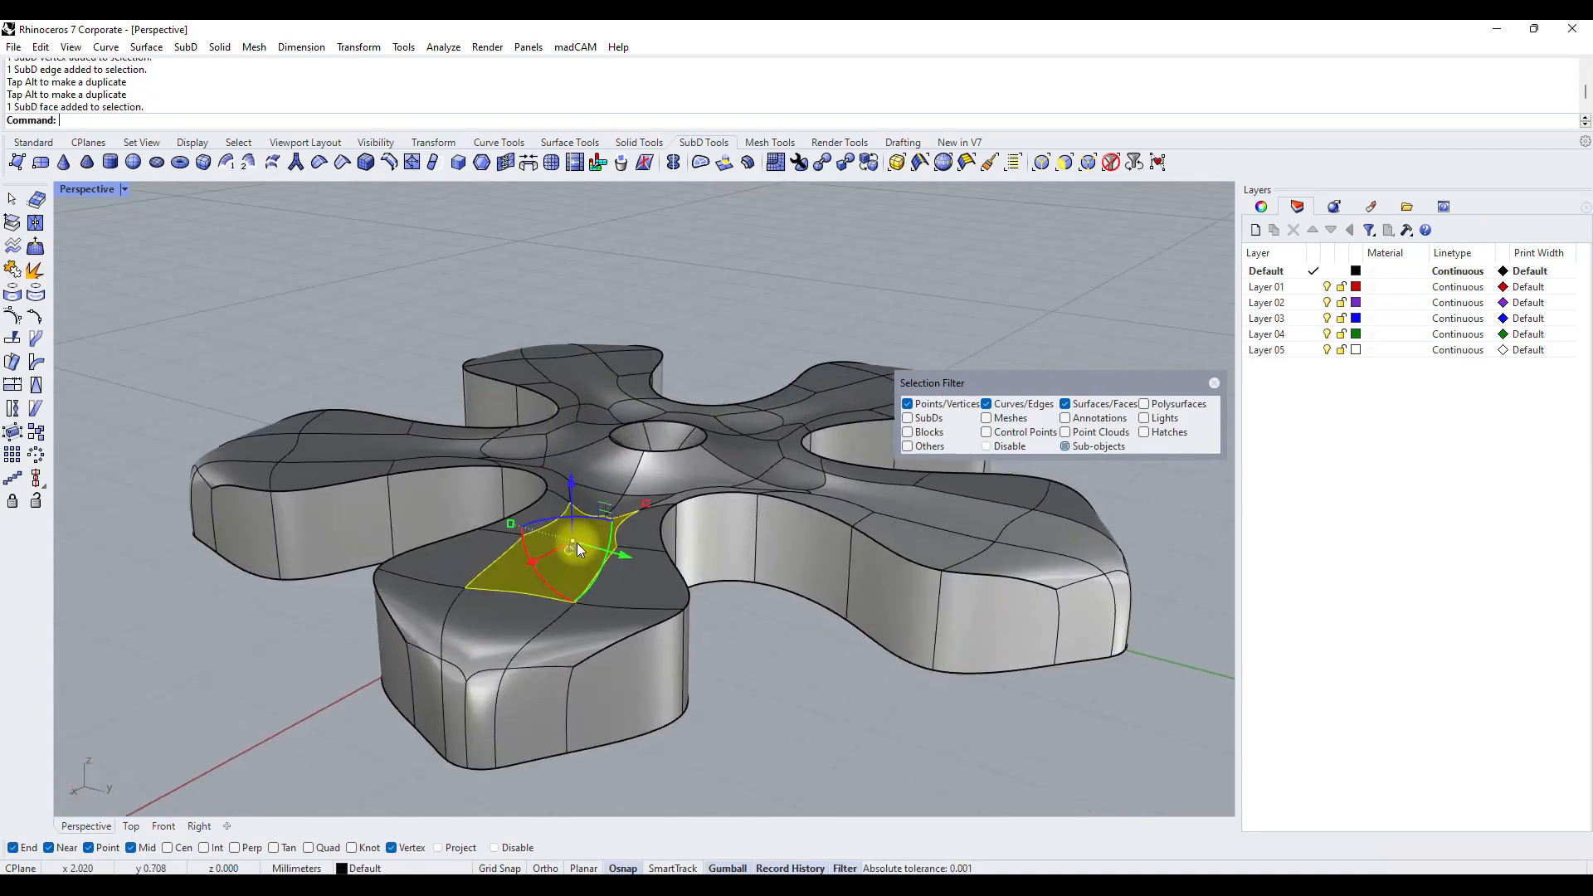
{"action": "left_click_drag", "start_coordinate": [572, 486], "coordinate": [566, 502]}
{"action": "right_click_drag", "start_coordinate": [566, 503], "coordinate": [595, 519]}
{"action": "left_click_drag", "start_coordinate": [619, 475], "coordinate": [617, 401]}
{"action": "right_click_drag", "start_coordinate": [618, 401], "coordinate": [448, 481]}
{"action": "left_click_drag", "start_coordinate": [800, 400], "coordinate": [799, 395]}
Delete the two innermost five-edge loops of the central funnel from the flower's underside.
{"action": "right_click_drag", "start_coordinate": [653, 466], "coordinate": [715, 530]}
{"action": "scroll", "coordinate": [632, 476], "scroll_direction": "up", "scroll_amount": 9}
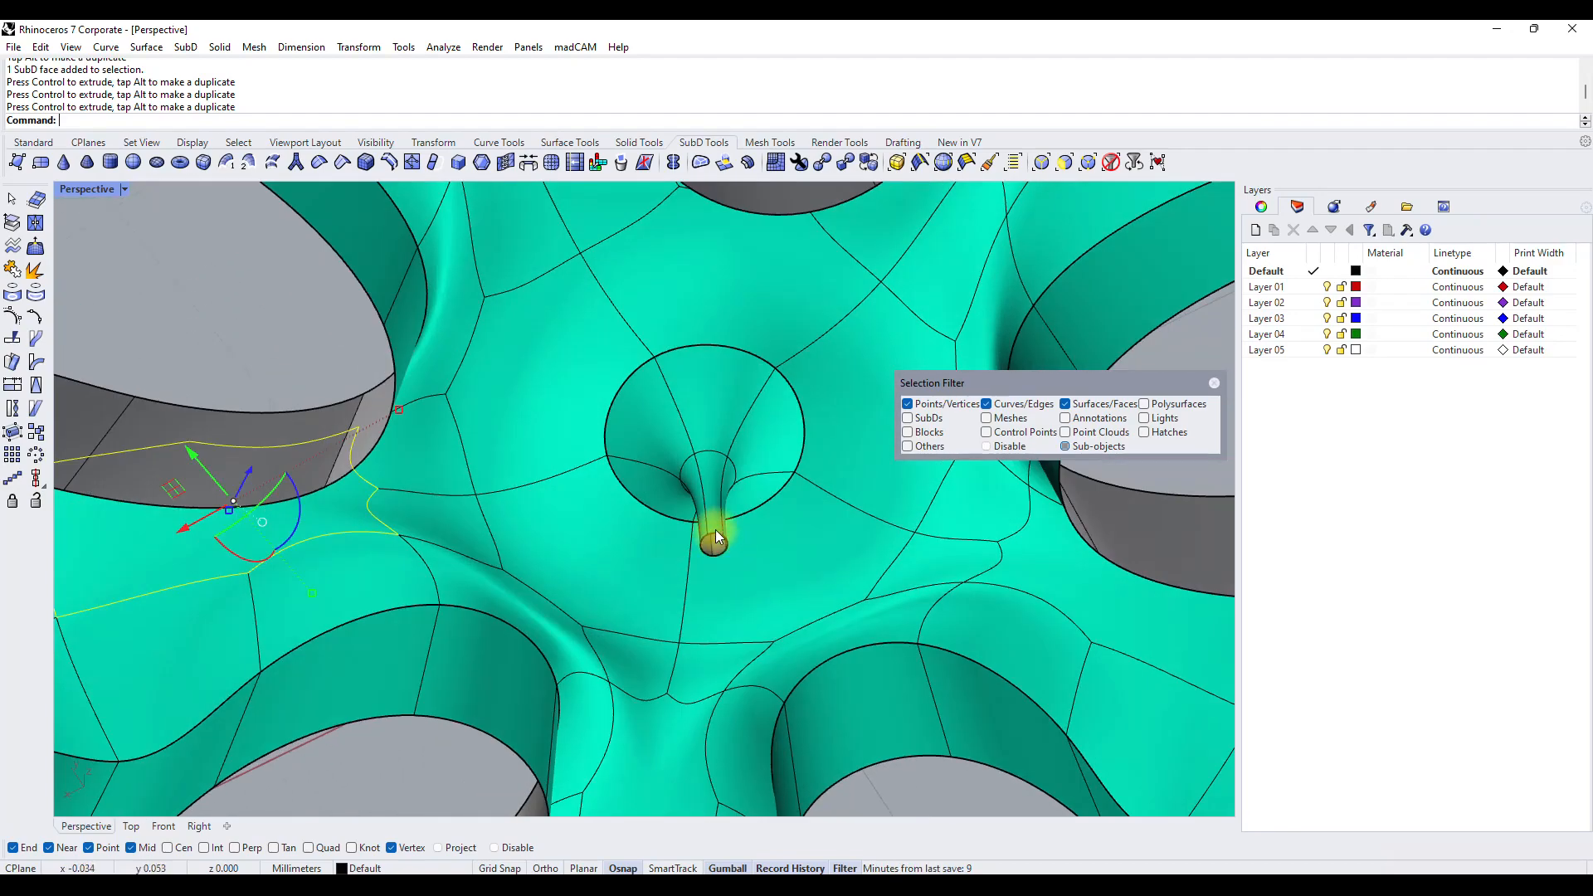
{"action": "double_click", "coordinate": [713, 536]}
{"action": "key", "text": "Delete"}
{"action": "double_click", "coordinate": [710, 470]}
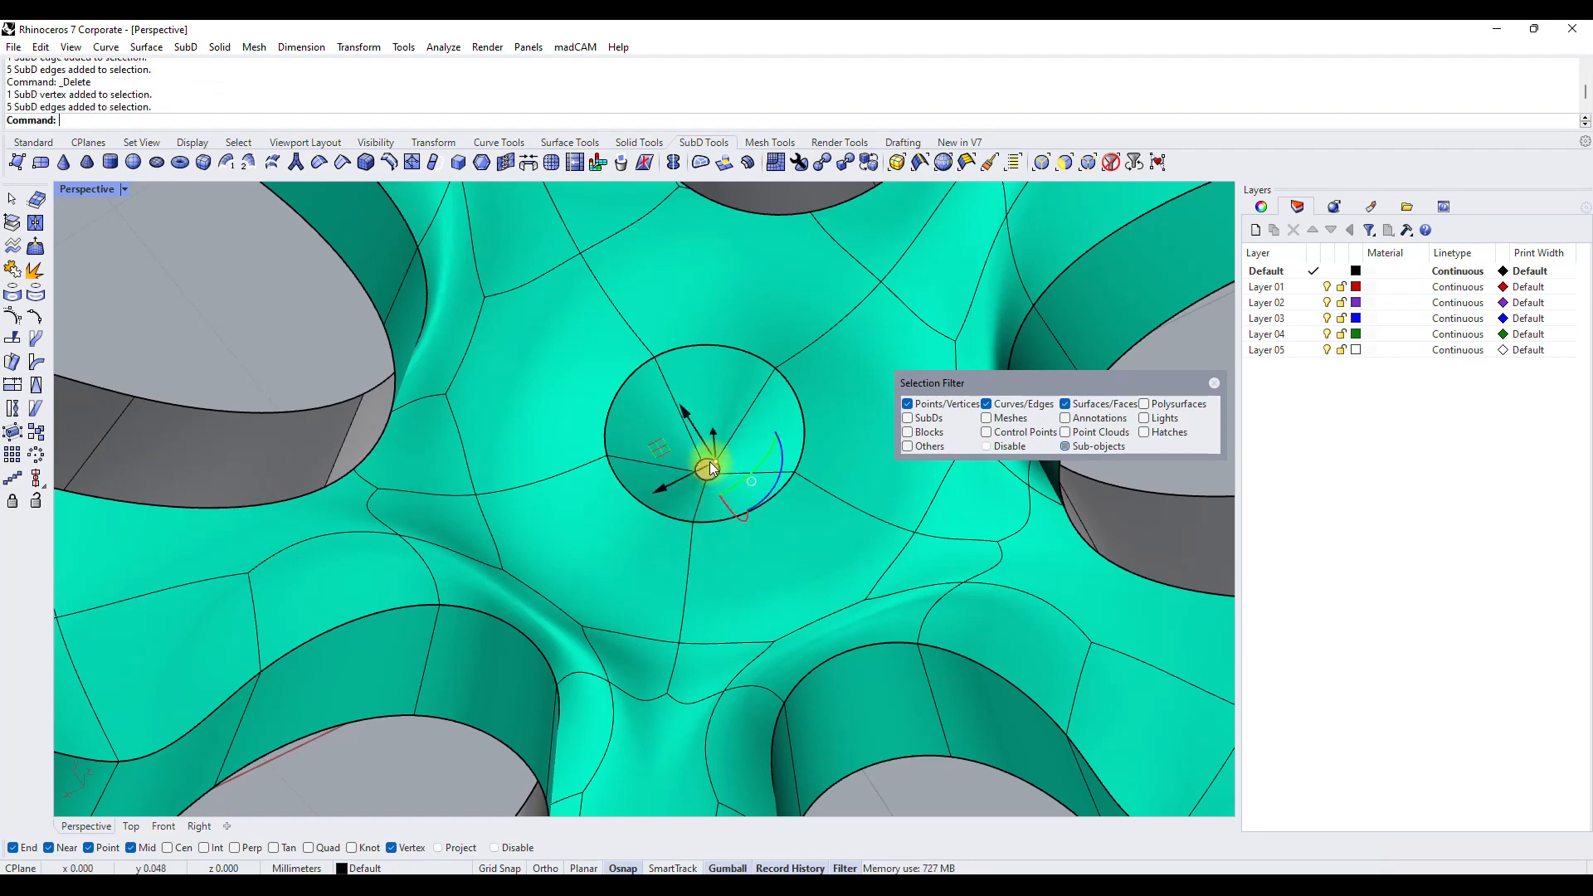
{"action": "left_click", "coordinate": [709, 469]}
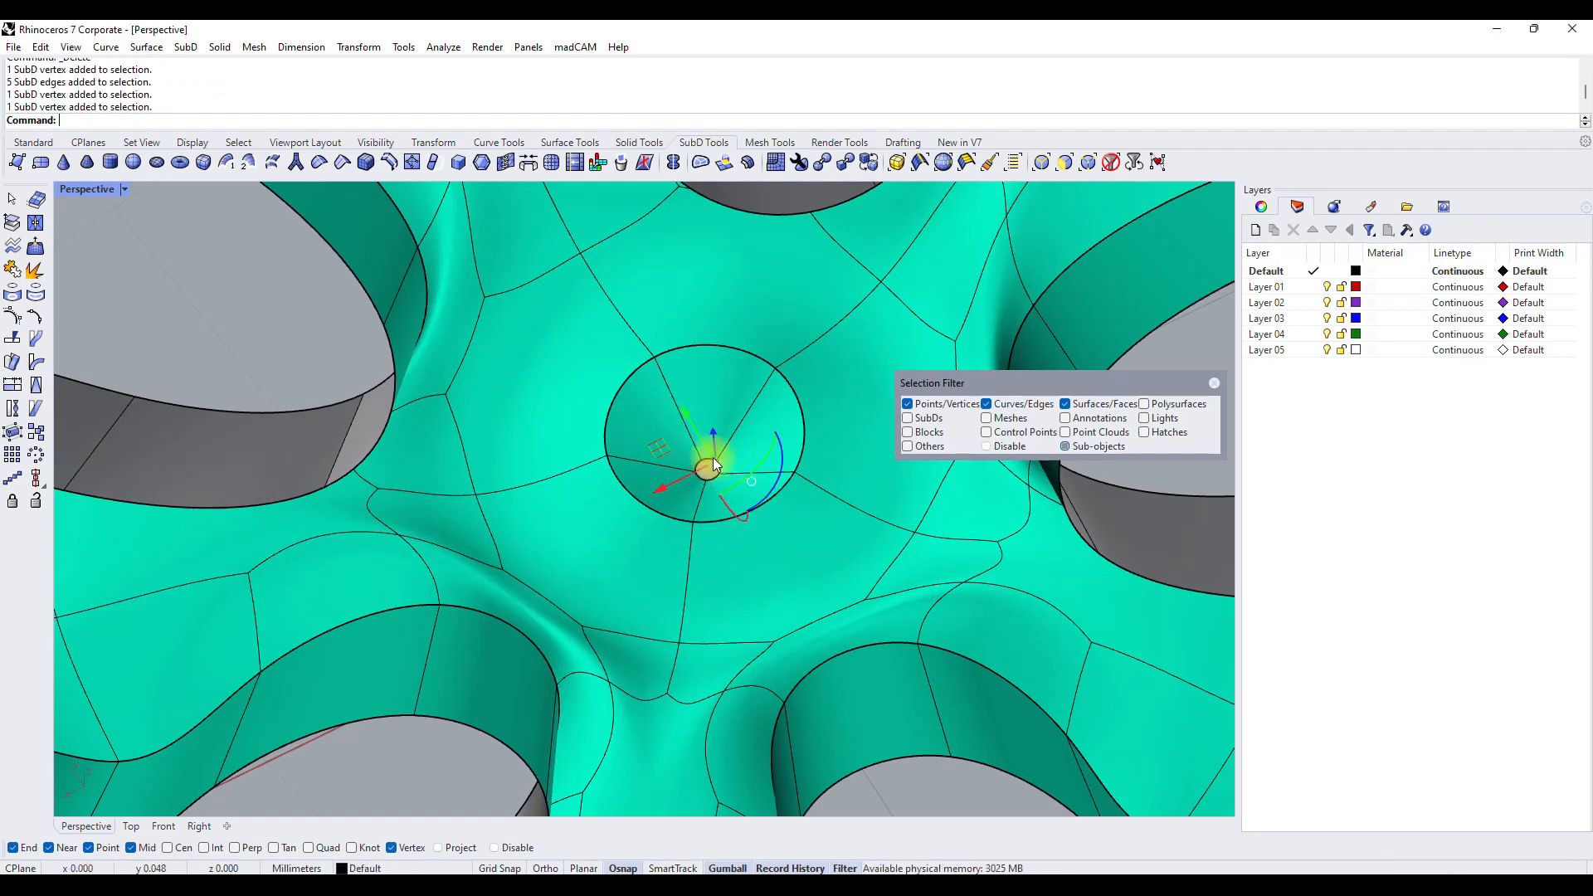
{"action": "scroll", "coordinate": [704, 476], "scroll_direction": "up", "scroll_amount": 5}
{"action": "double_click", "coordinate": [722, 485]}
{"action": "key", "text": "Delete"}
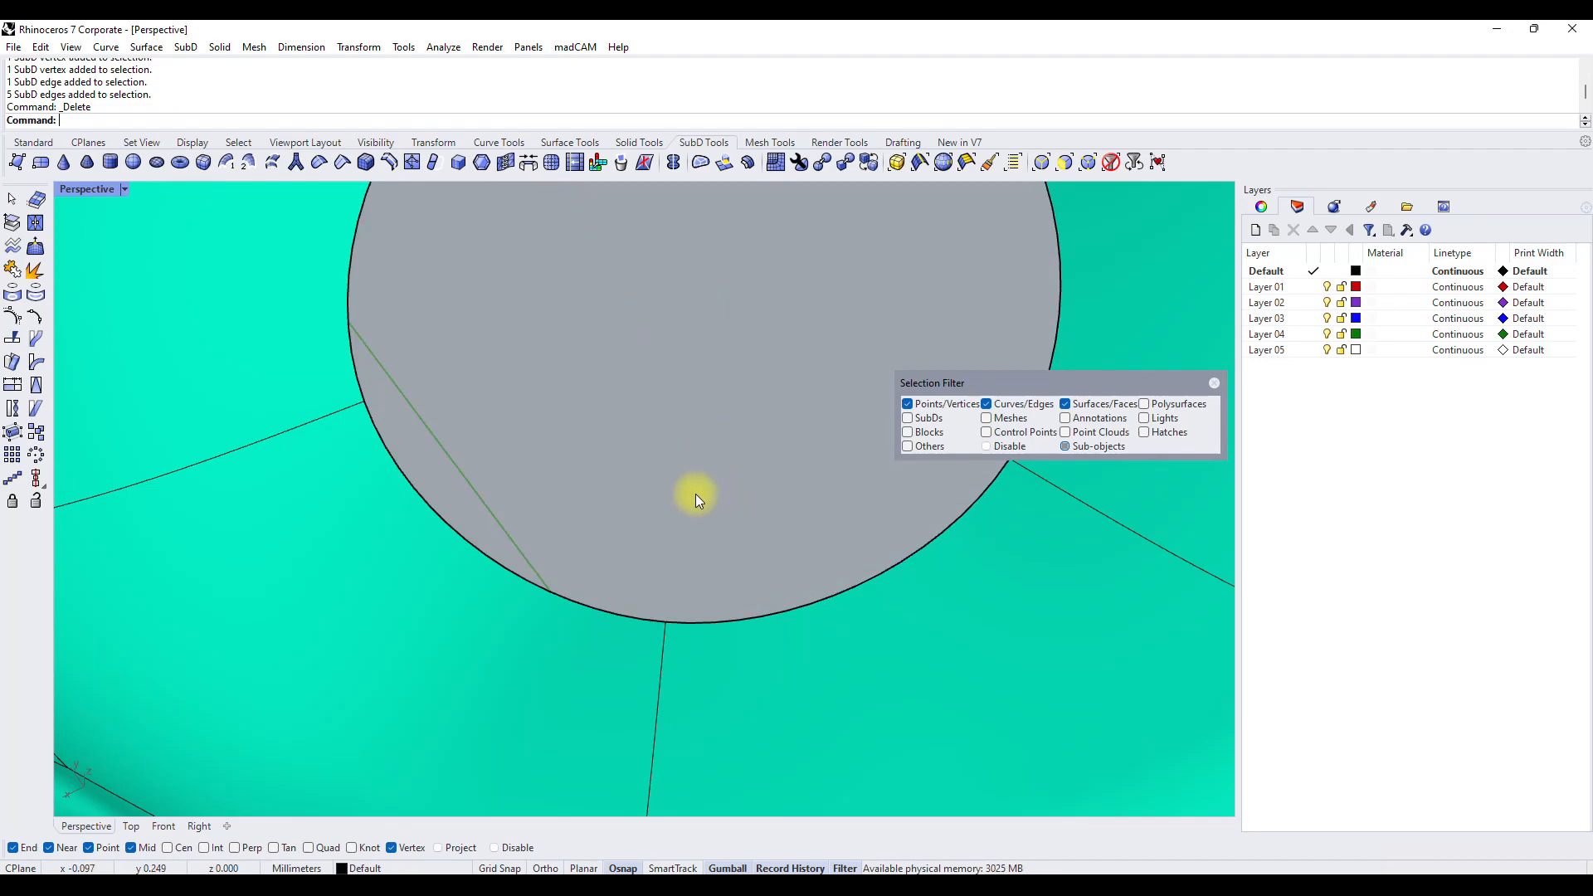
Fill the flower's open centre hole from its boundary edges, using the Automatic patch style.
{"action": "scroll", "coordinate": [700, 494], "scroll_direction": "down", "scroll_amount": 5}
{"action": "right_click_drag", "start_coordinate": [643, 500], "coordinate": [613, 799]}
{"action": "scroll", "coordinate": [639, 524], "scroll_direction": "down", "scroll_amount": 8}
{"action": "scroll", "coordinate": [675, 526], "scroll_direction": "up", "scroll_amount": 7}
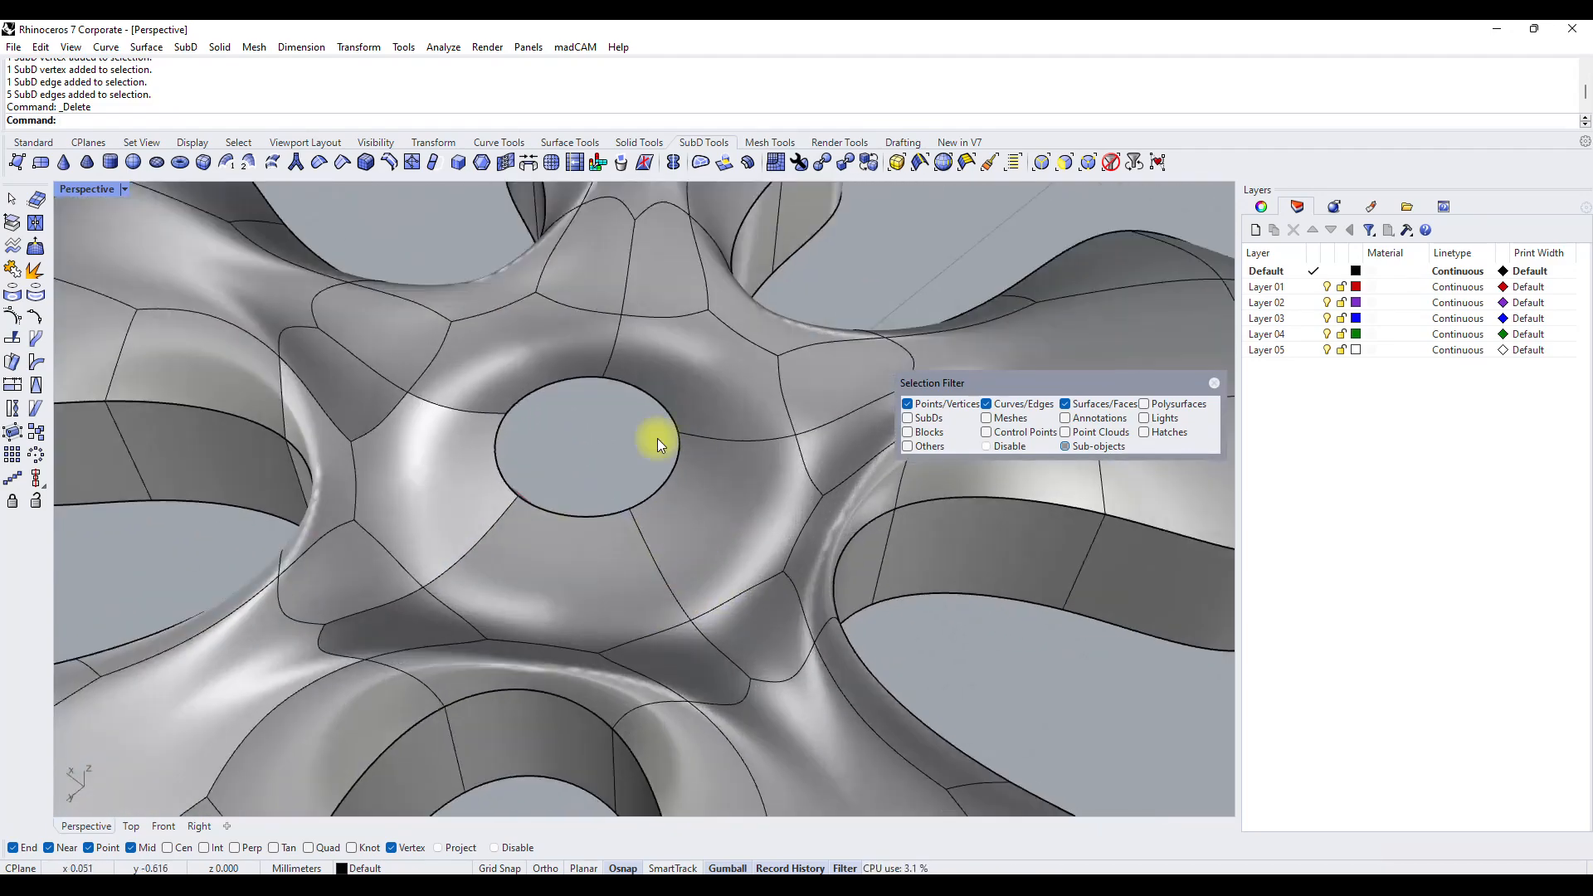
{"action": "right_click_drag", "start_coordinate": [677, 526], "coordinate": [489, 353]}
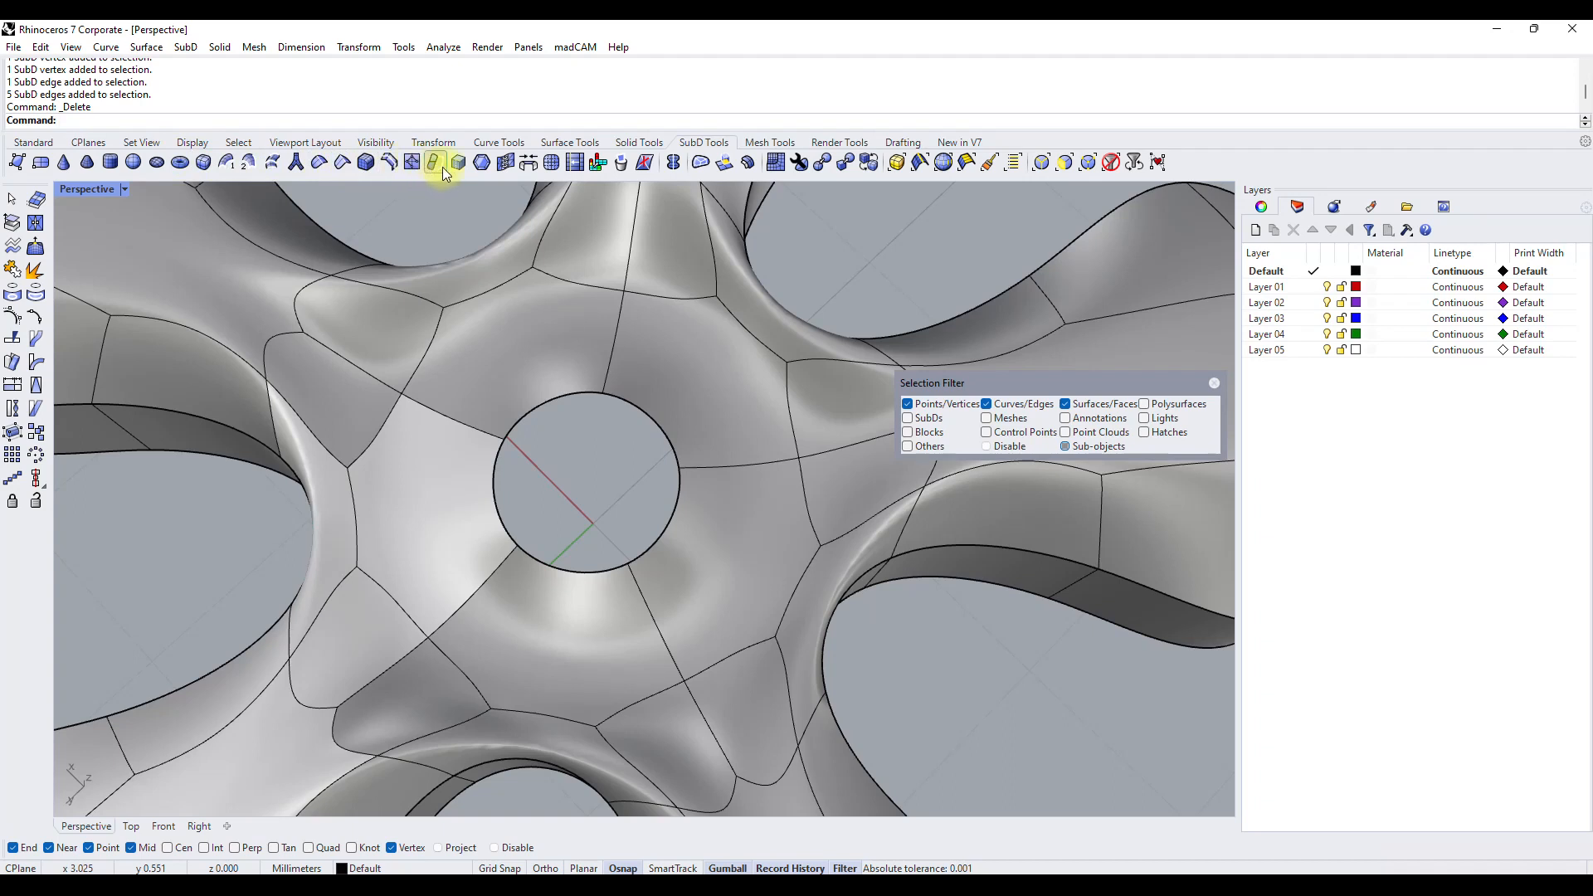
{"action": "left_click", "coordinate": [700, 164]}
{"action": "left_click", "coordinate": [539, 406]}
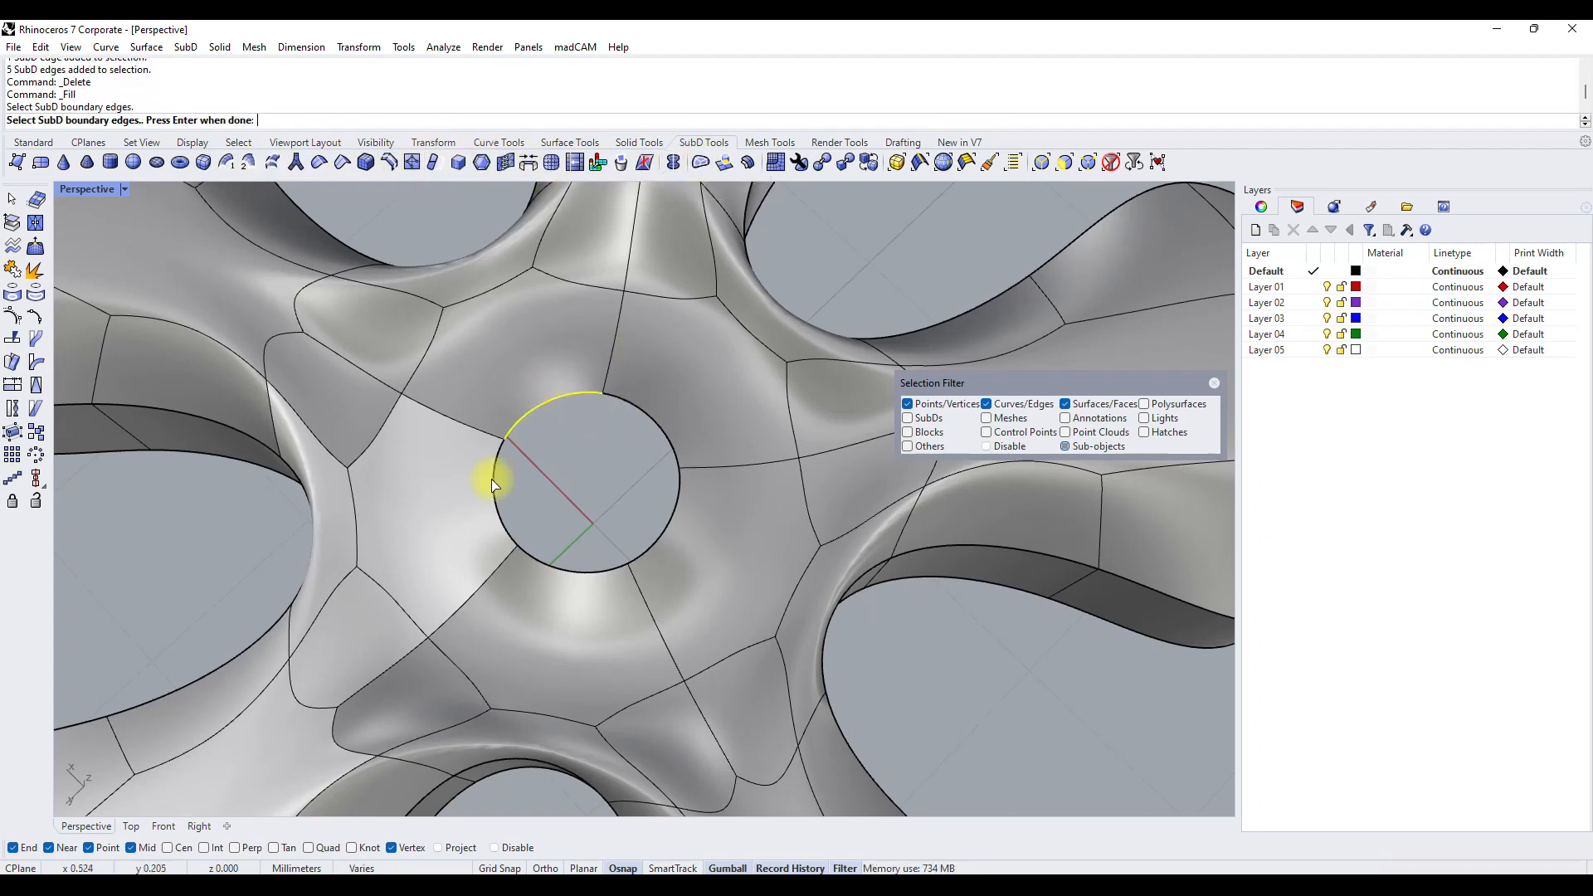
{"action": "left_click", "coordinate": [497, 486]}
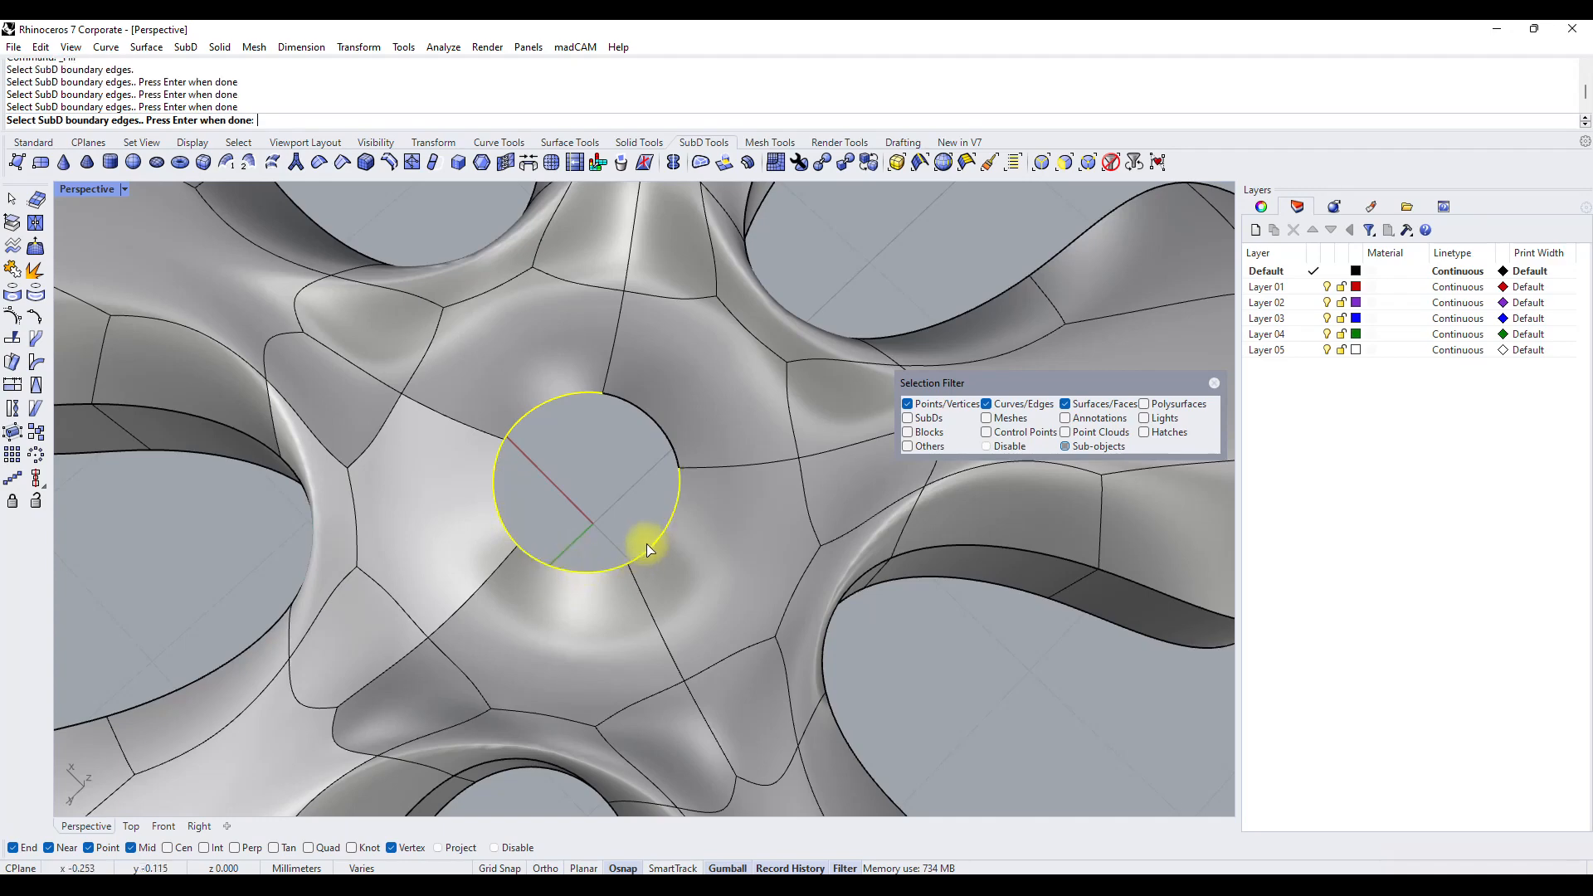
{"action": "key", "text": "Return"}
{"action": "key", "text": "Return"}
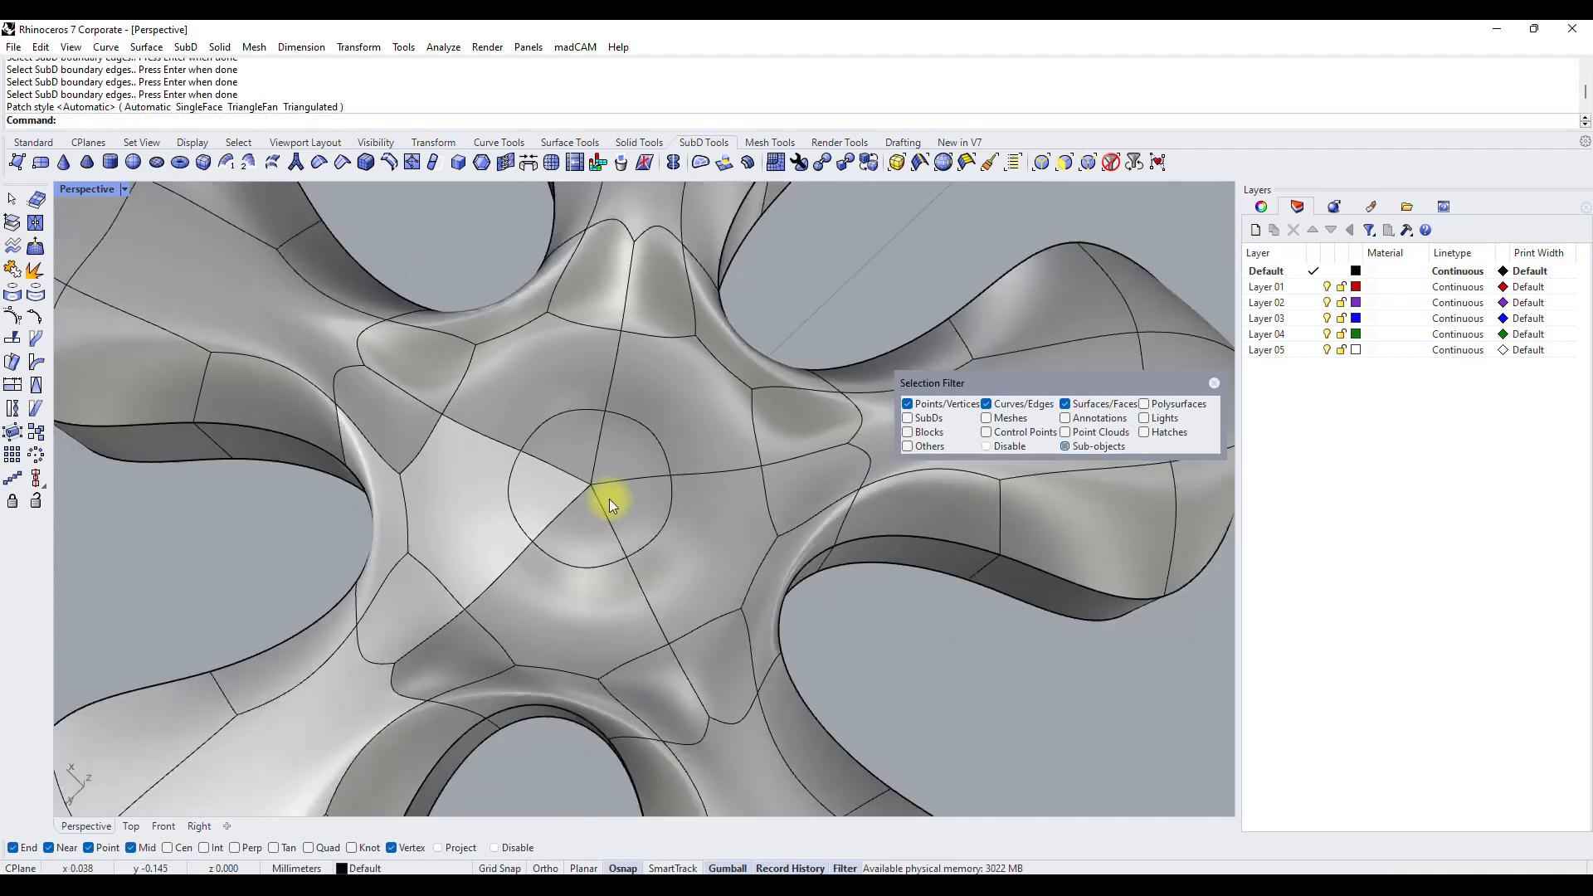
{"action": "scroll", "coordinate": [610, 502], "scroll_direction": "down", "scroll_amount": 5}
{"action": "right_click_drag", "start_coordinate": [612, 558], "coordinate": [224, 419]}
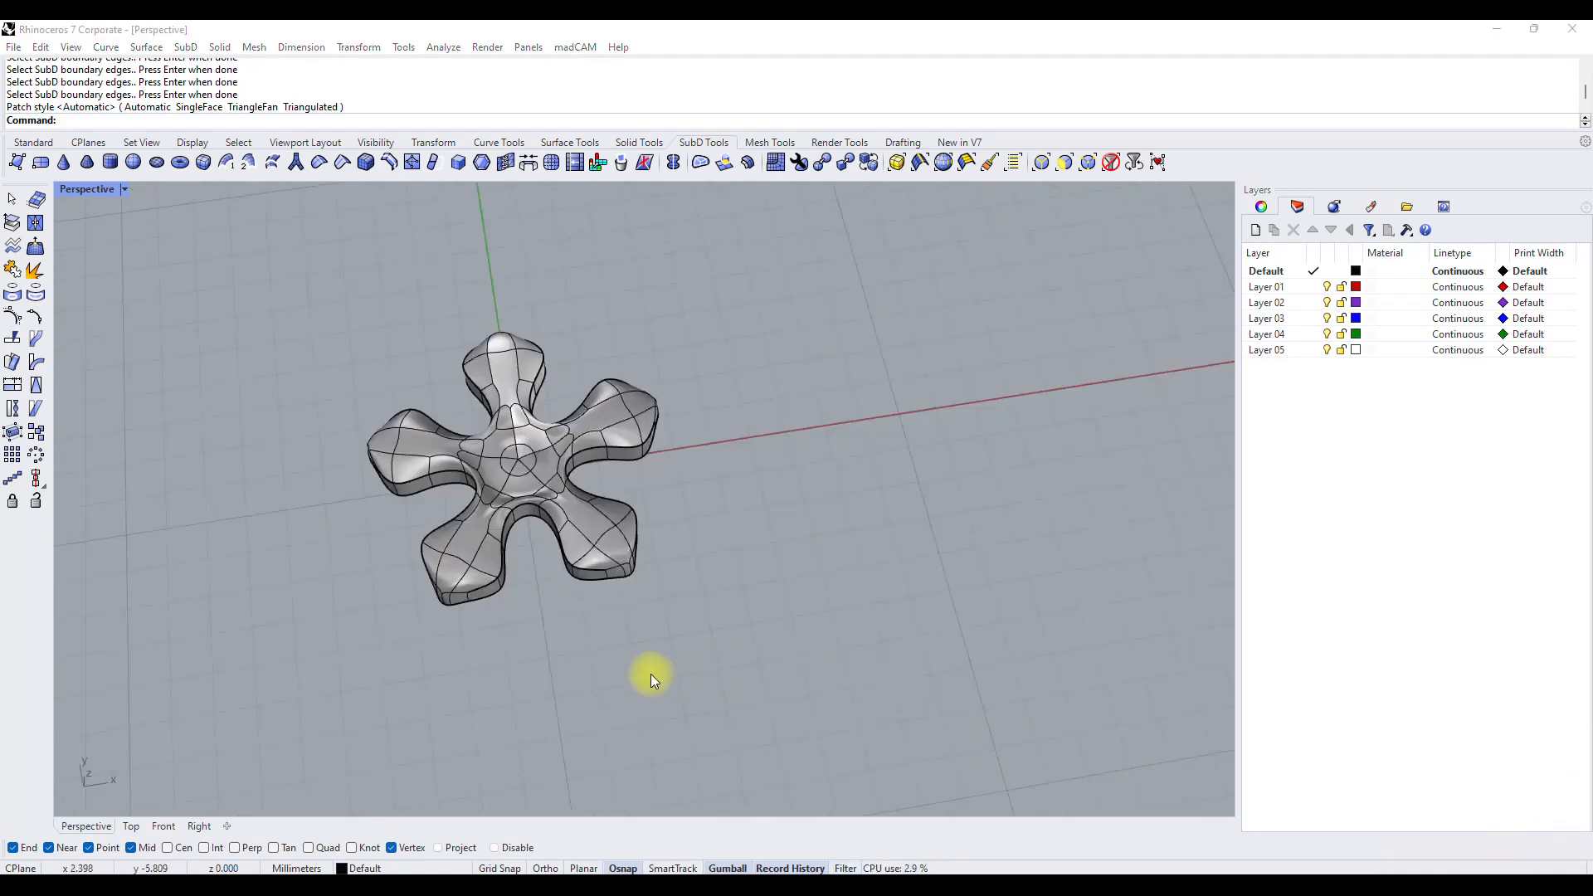
Draw a roughly square four-point single SubD face beside the flower, starting on the X axis.
{"action": "right_click_drag", "start_coordinate": [652, 673], "coordinate": [569, 488]}
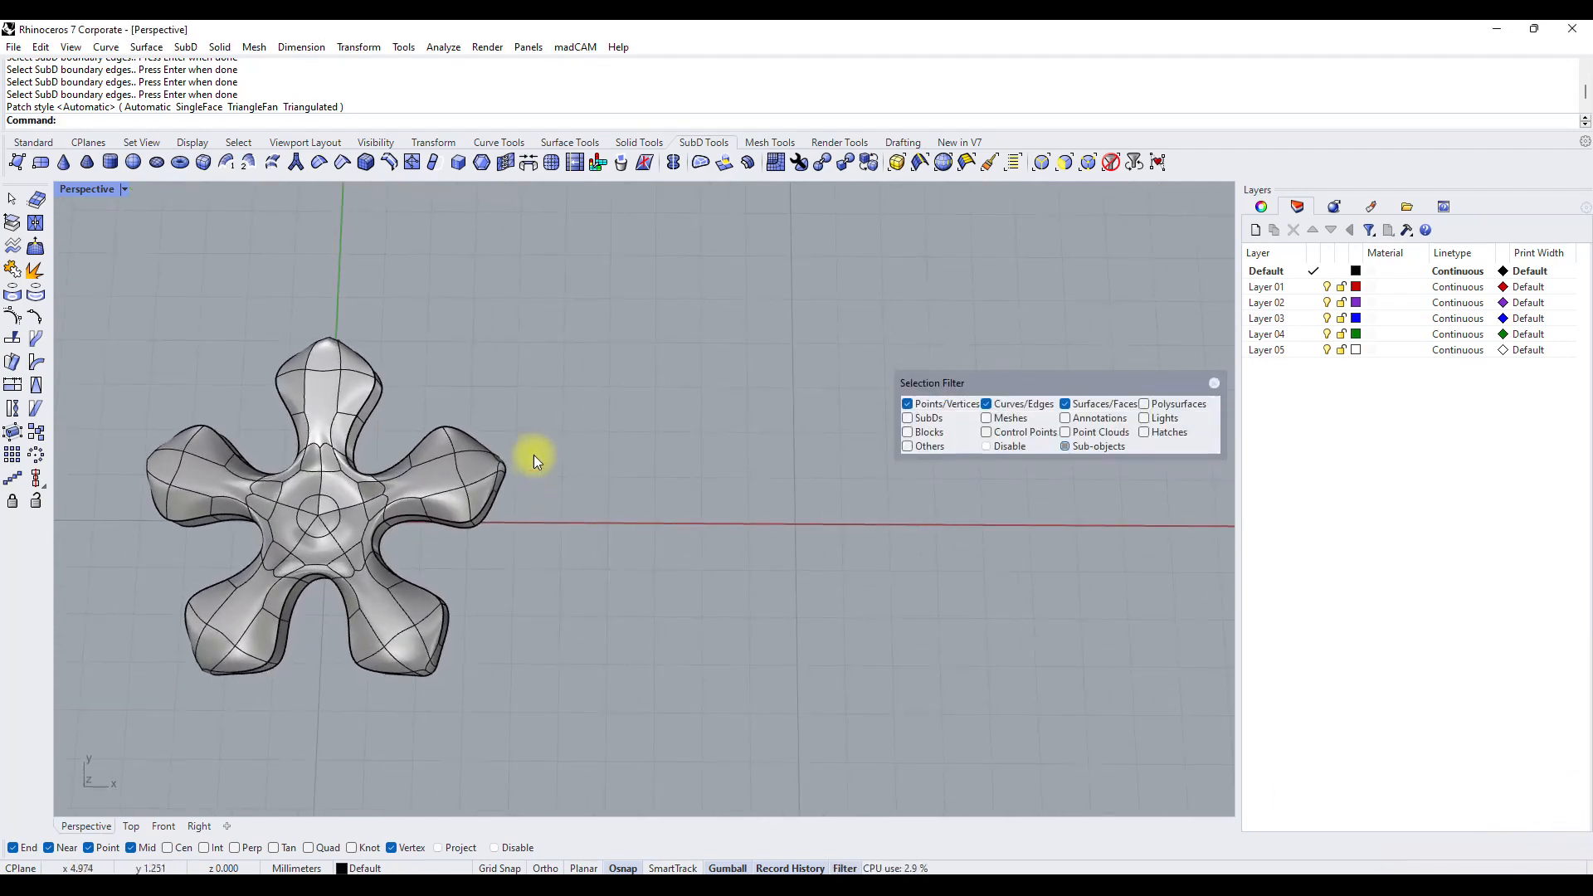
{"action": "left_click", "coordinate": [15, 162]}
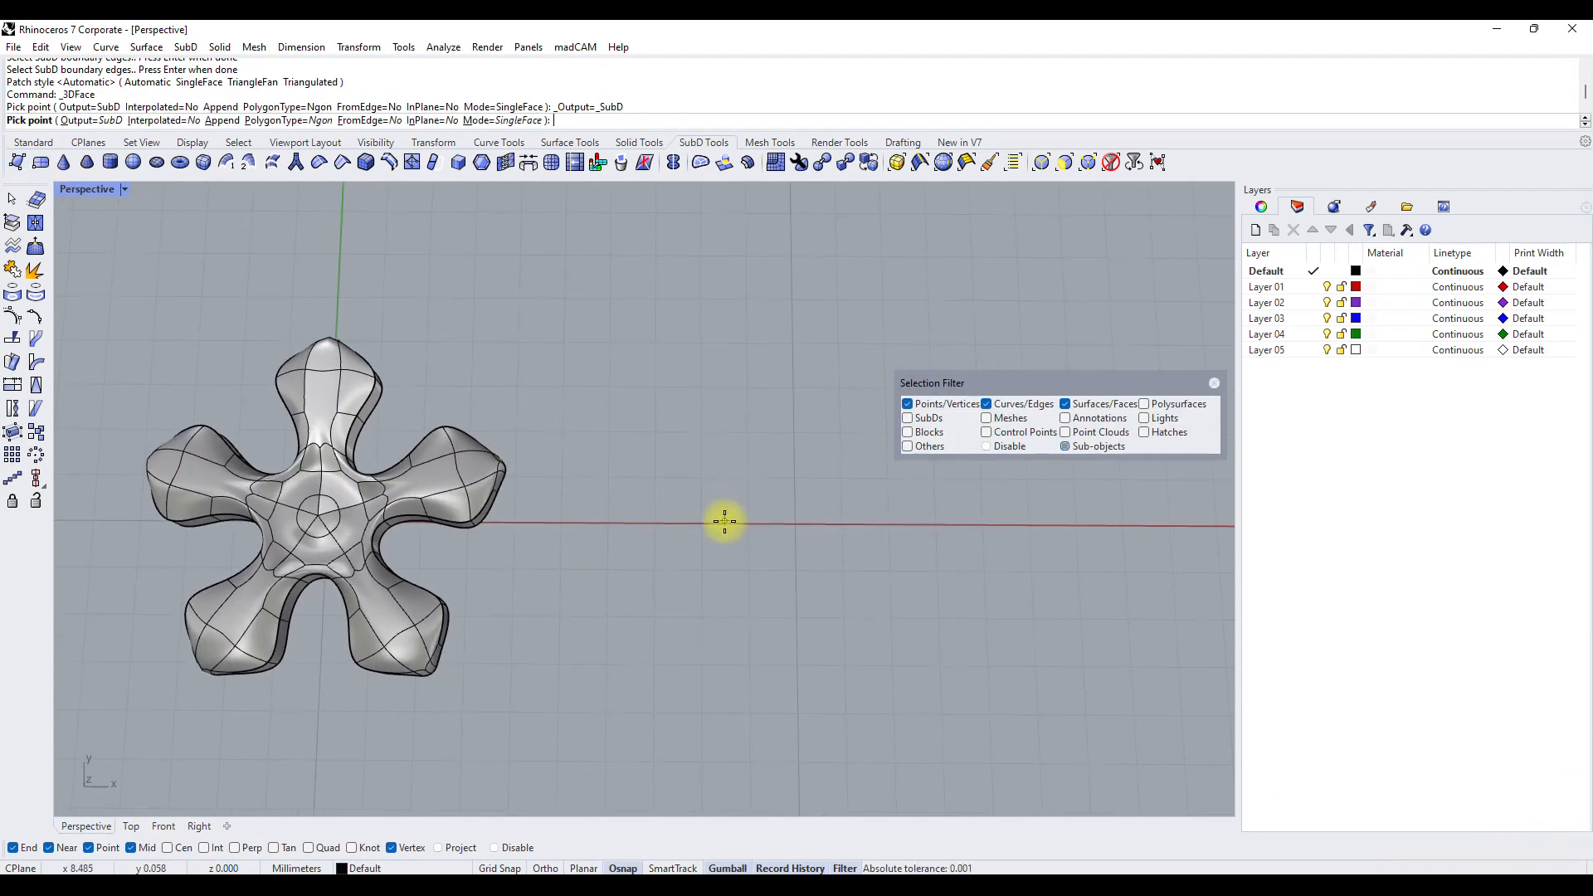
{"action": "left_click", "coordinate": [724, 521]}
{"action": "left_click", "coordinate": [709, 429]}
{"action": "left_click", "coordinate": [808, 415]}
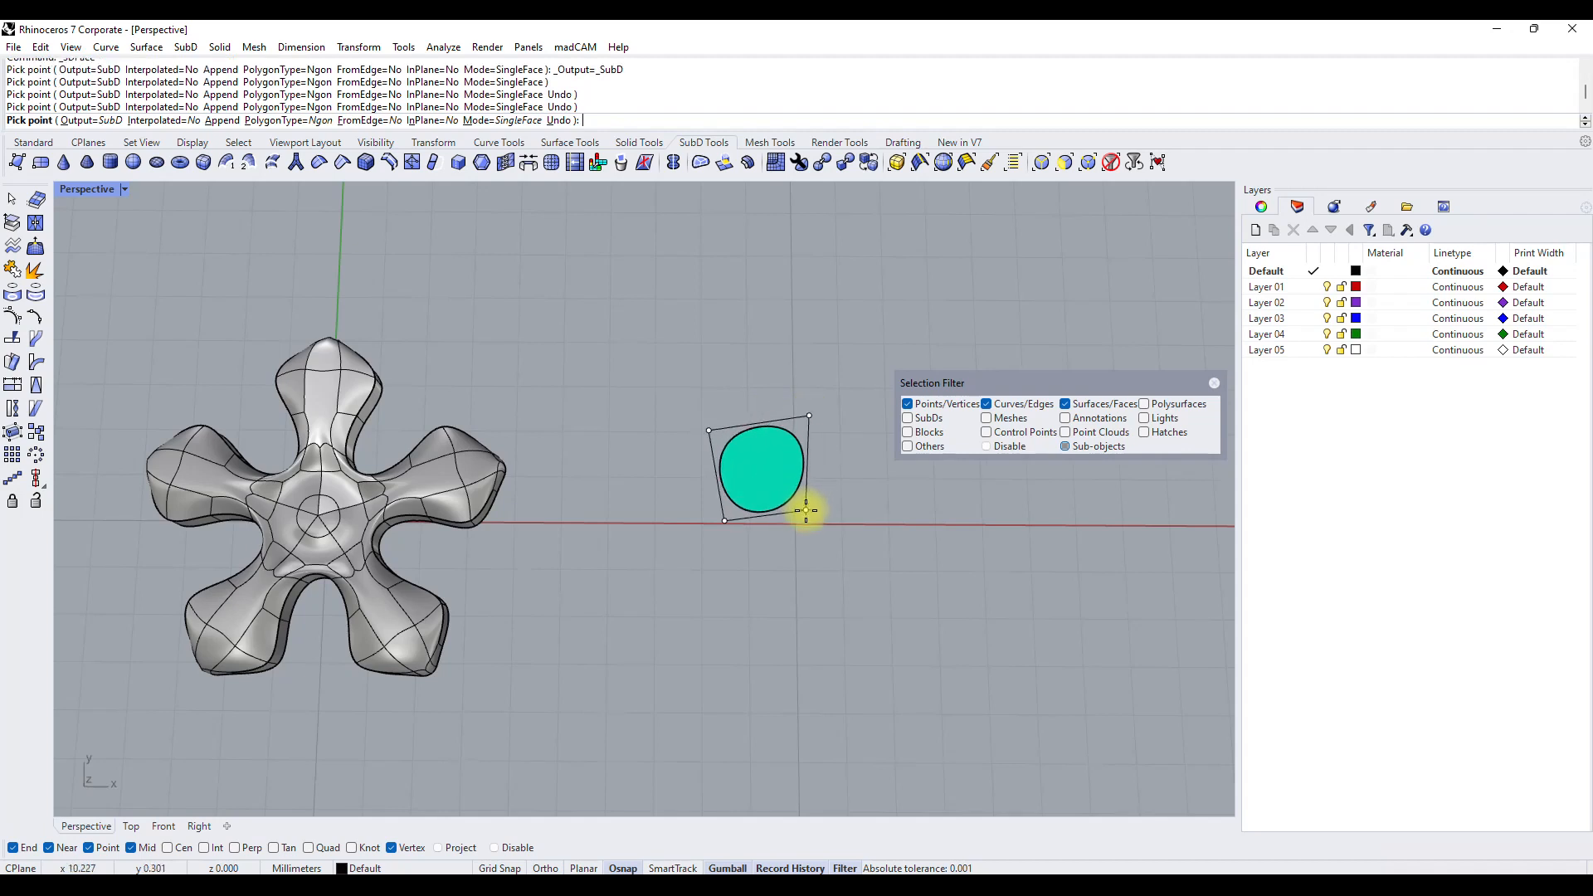
{"action": "left_click", "coordinate": [807, 516]}
{"action": "key", "text": "Escape"}
Reflect the new SubD face about a plane through its middle, running roughly along the Y direction.
{"action": "scroll", "coordinate": [809, 469], "scroll_direction": "up", "scroll_amount": 3}
{"action": "left_click", "coordinate": [730, 484]}
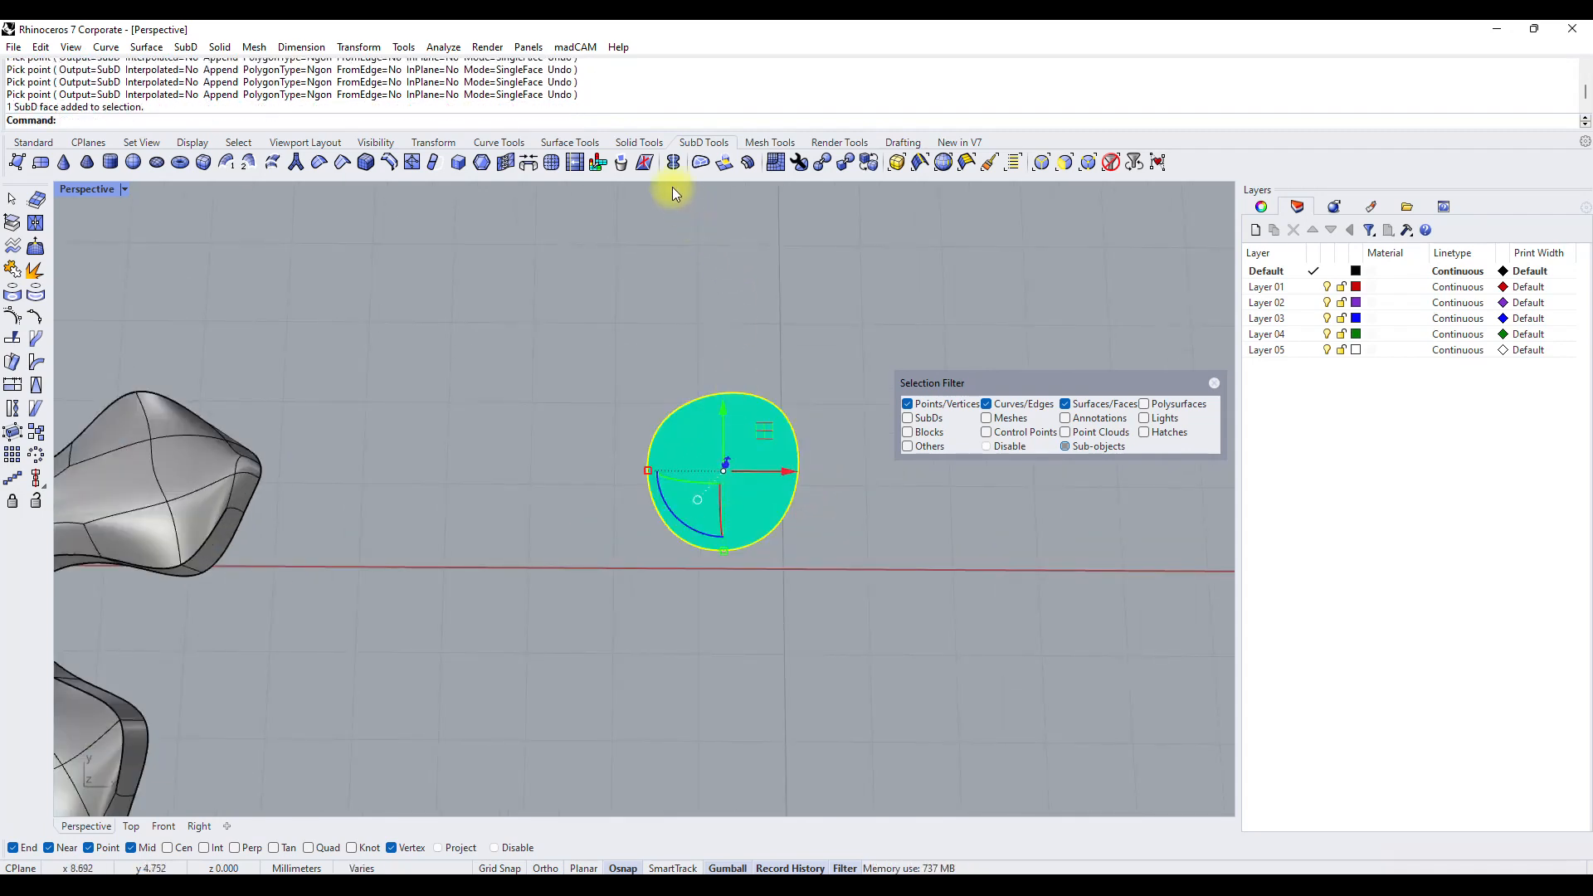
{"action": "left_click", "coordinate": [672, 166]}
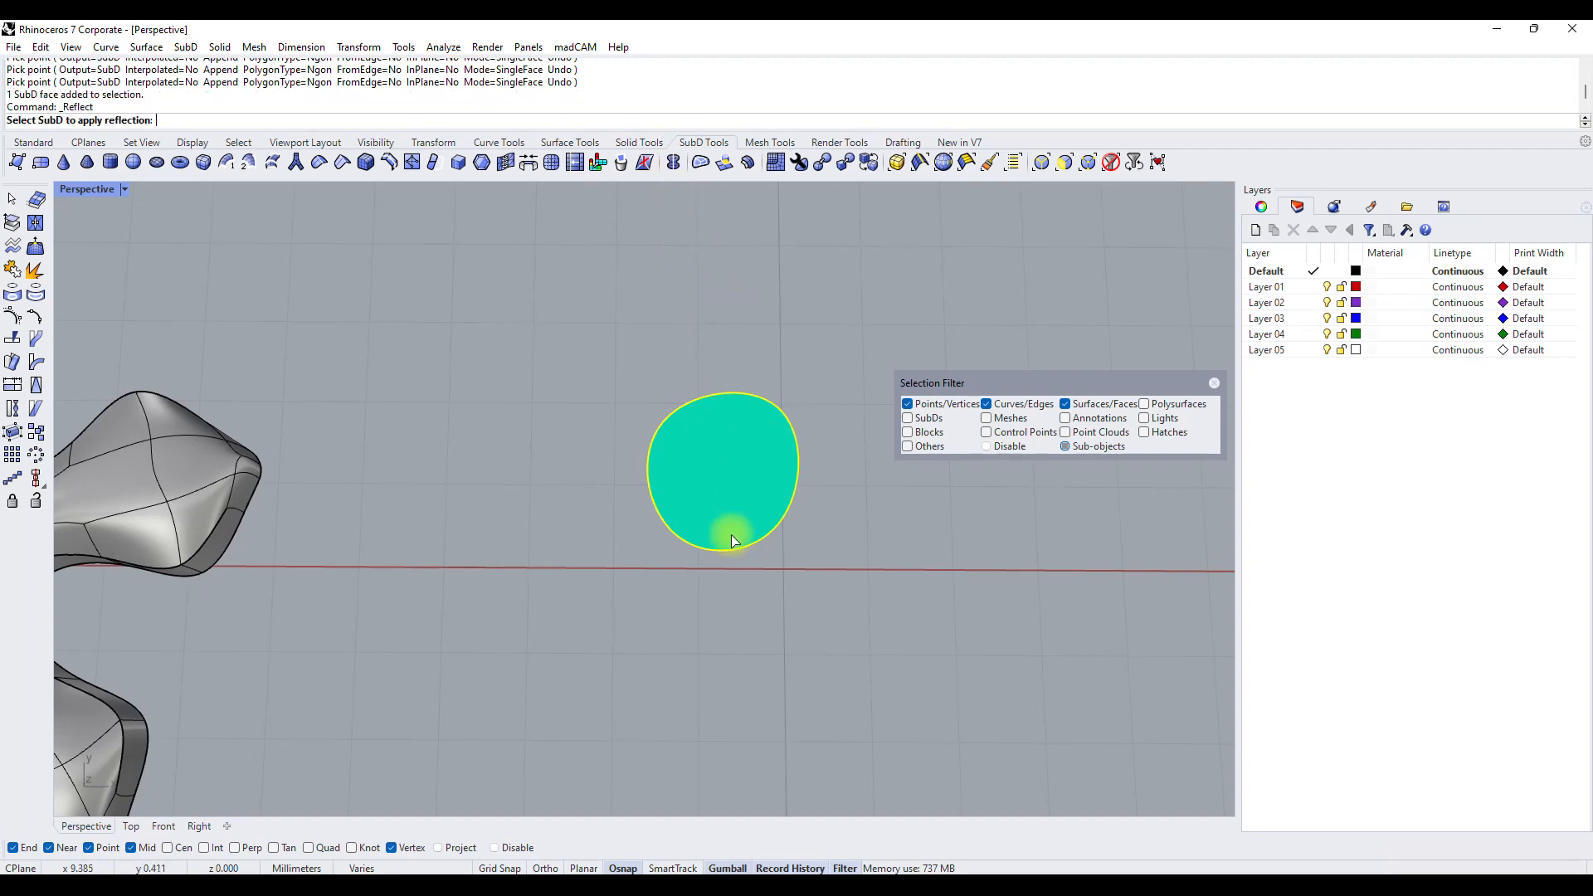
{"action": "key", "text": "Escape"}
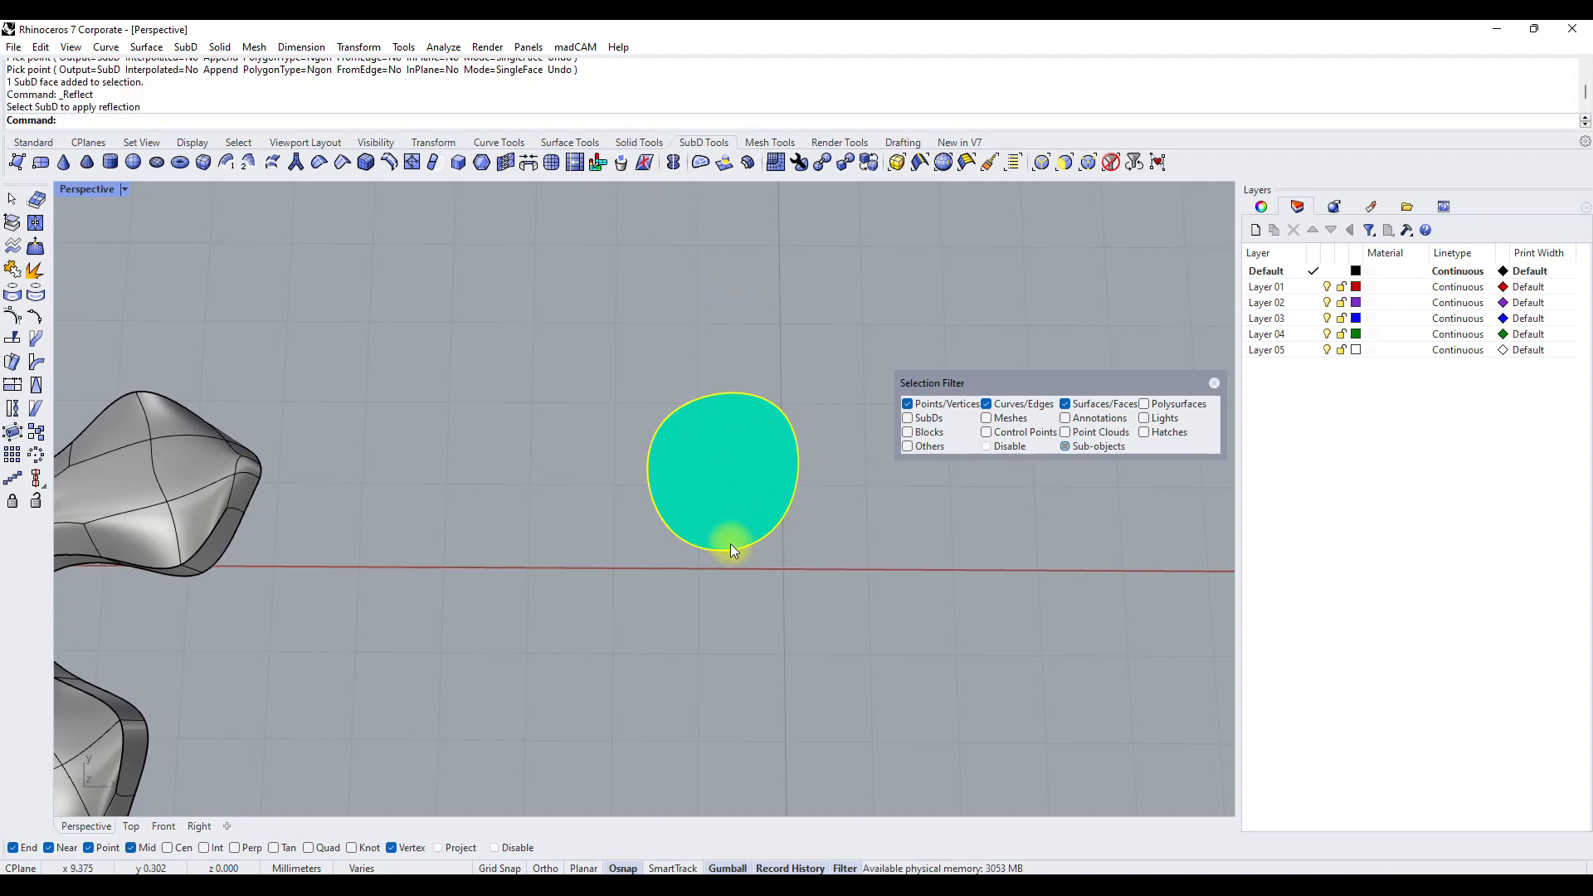
{"action": "left_click", "coordinate": [674, 162]}
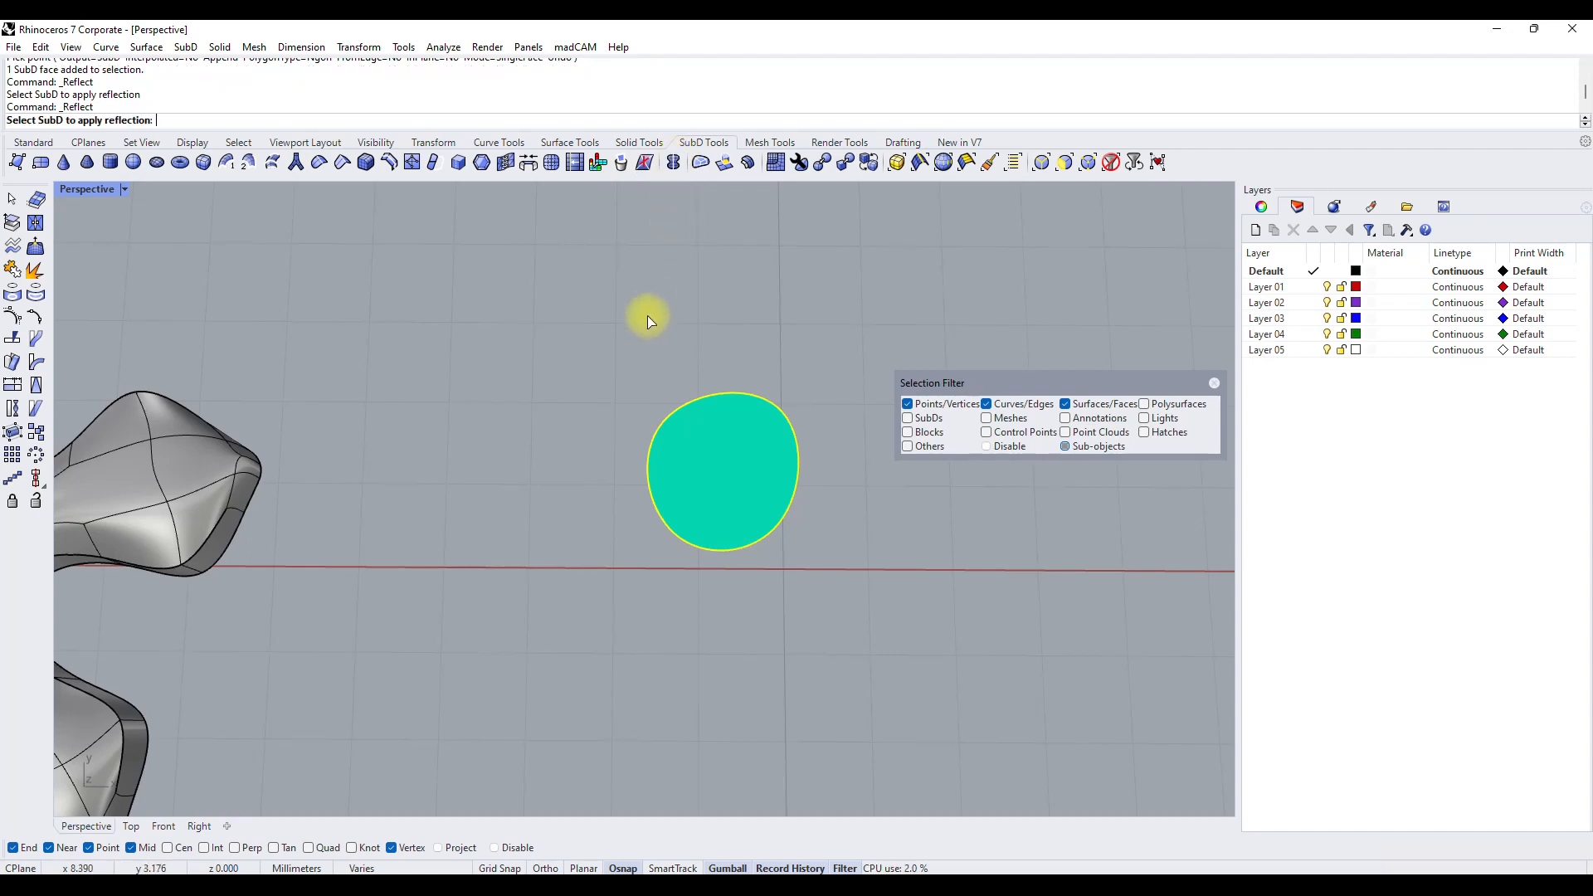
{"action": "left_click", "coordinate": [692, 444]}
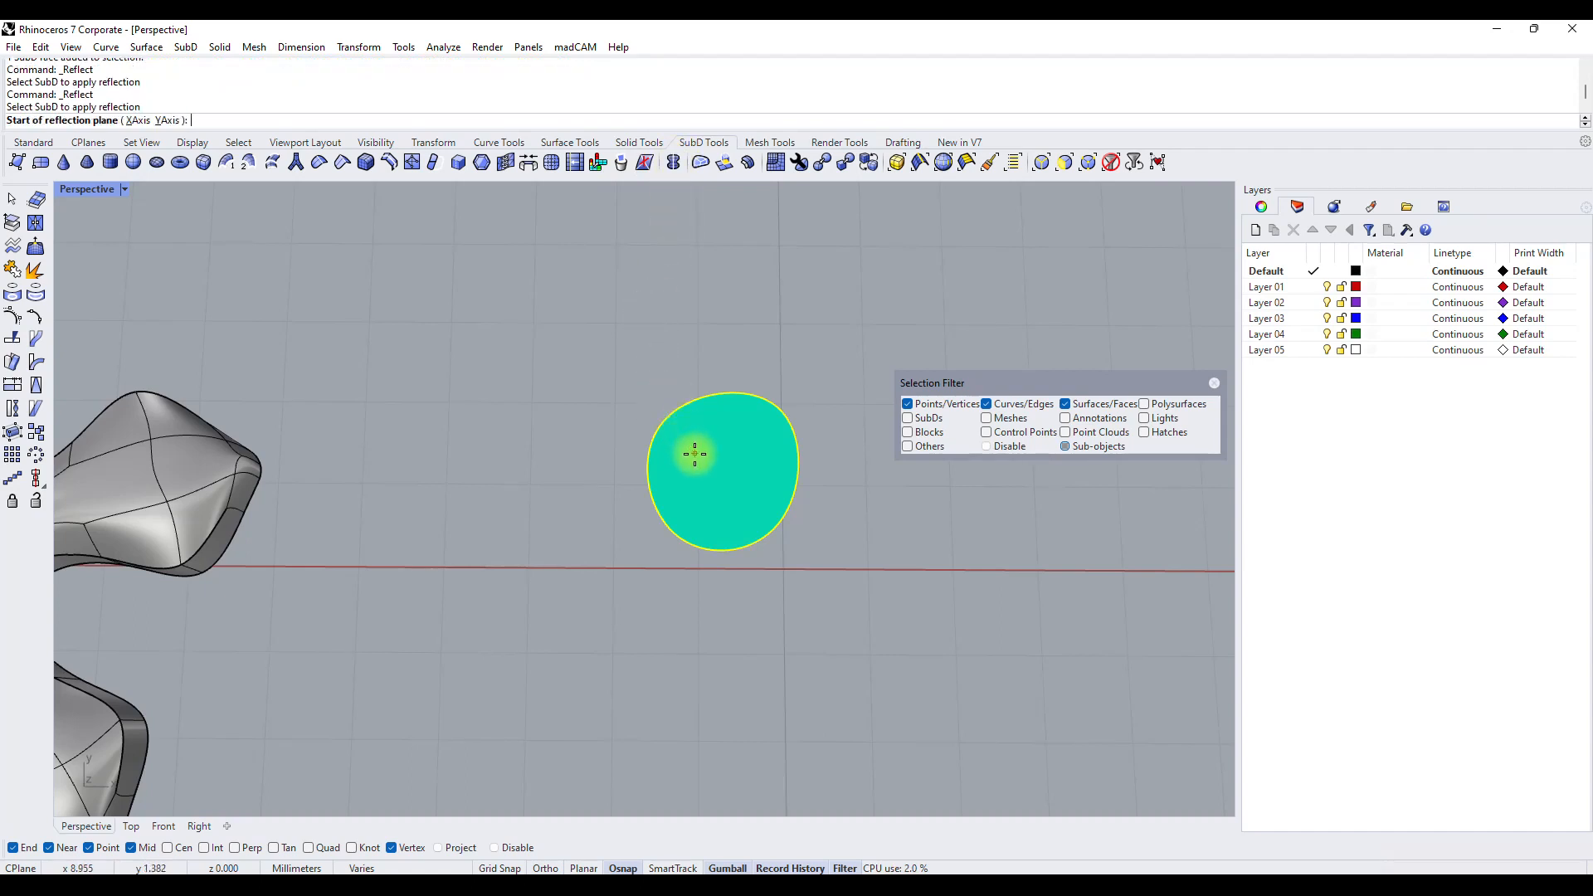
{"action": "left_click", "coordinate": [726, 569]}
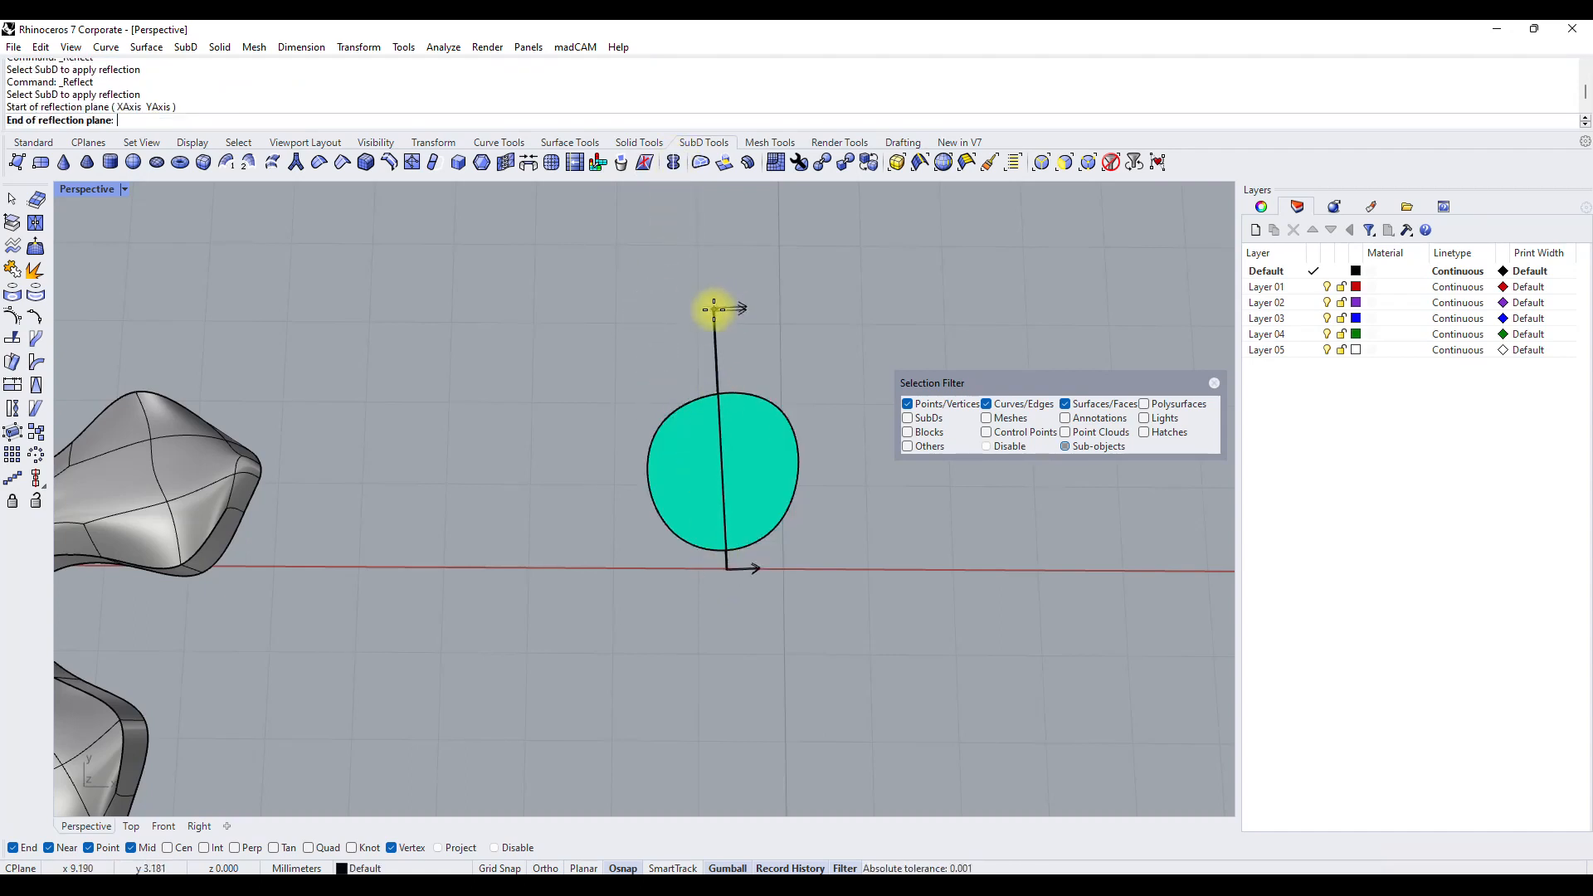
{"action": "left_click", "coordinate": [713, 309]}
Subdivide the reflected SubD face once.
{"action": "right_click_drag", "start_coordinate": [664, 430], "coordinate": [697, 488]}
{"action": "left_click", "coordinate": [697, 490]}
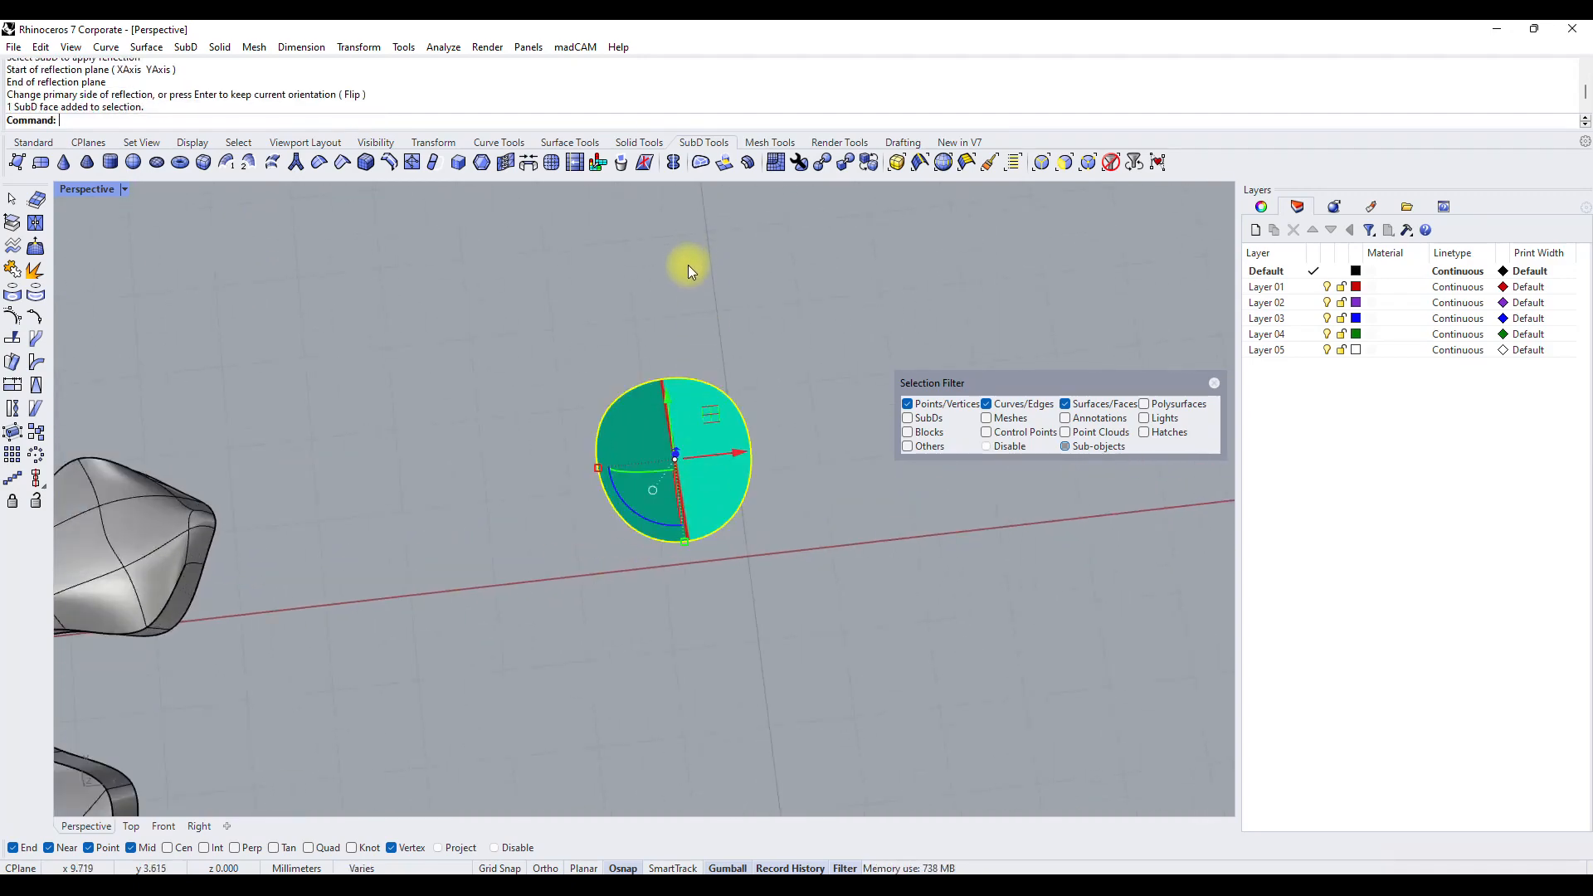
{"action": "left_click", "coordinate": [554, 167]}
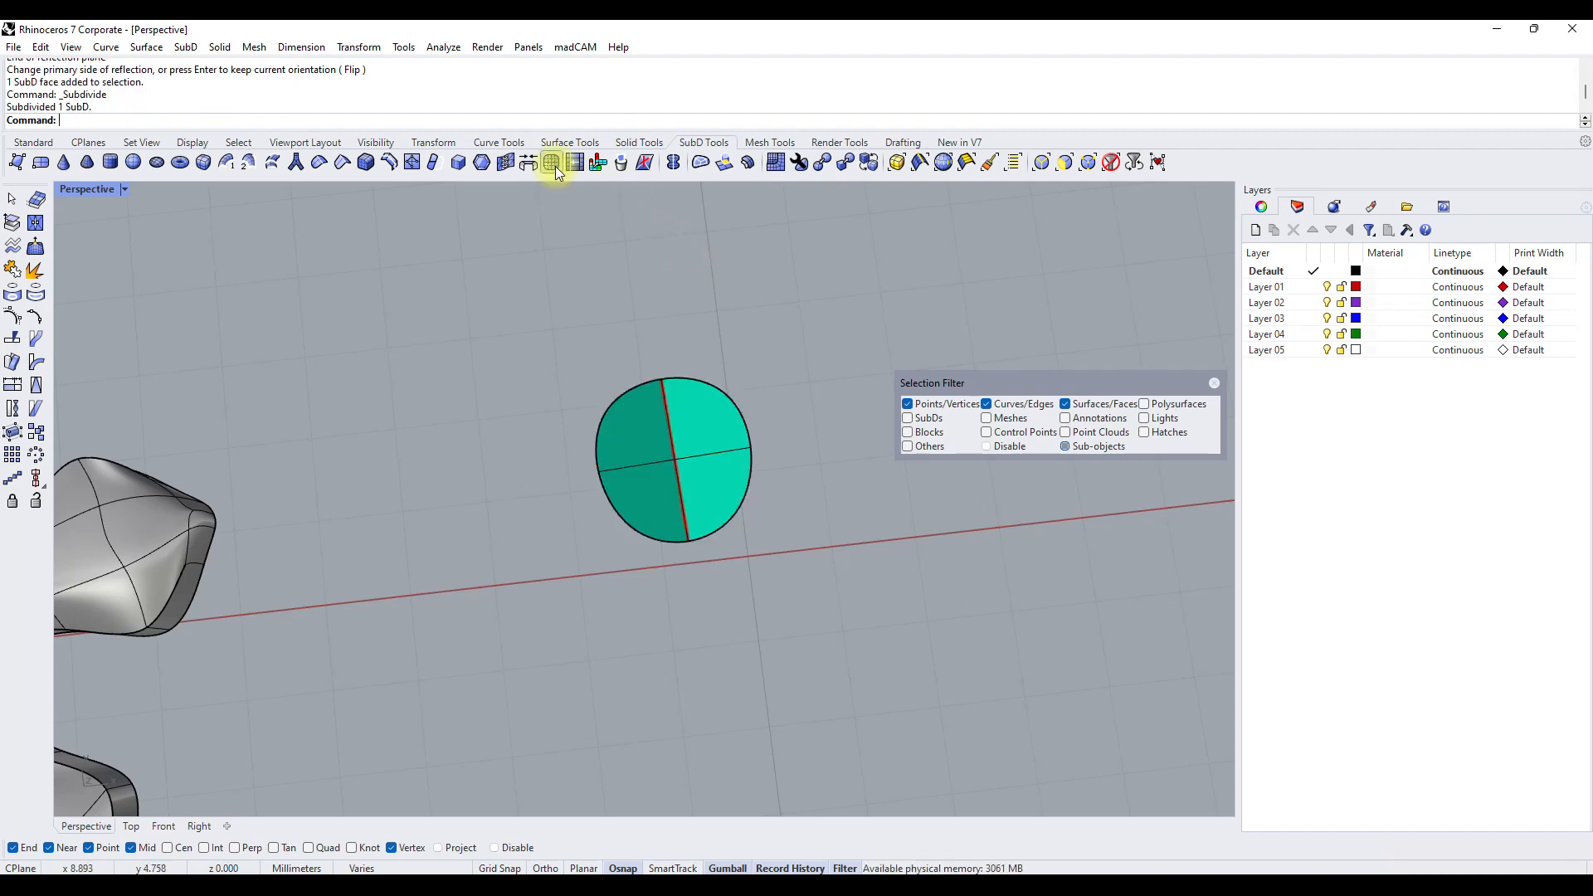
Extrude the far end edges of the reflected SubD twice along its length, by about 1.6 mm and 0.74 mm, to form a strip.
{"action": "left_click", "coordinate": [630, 391]}
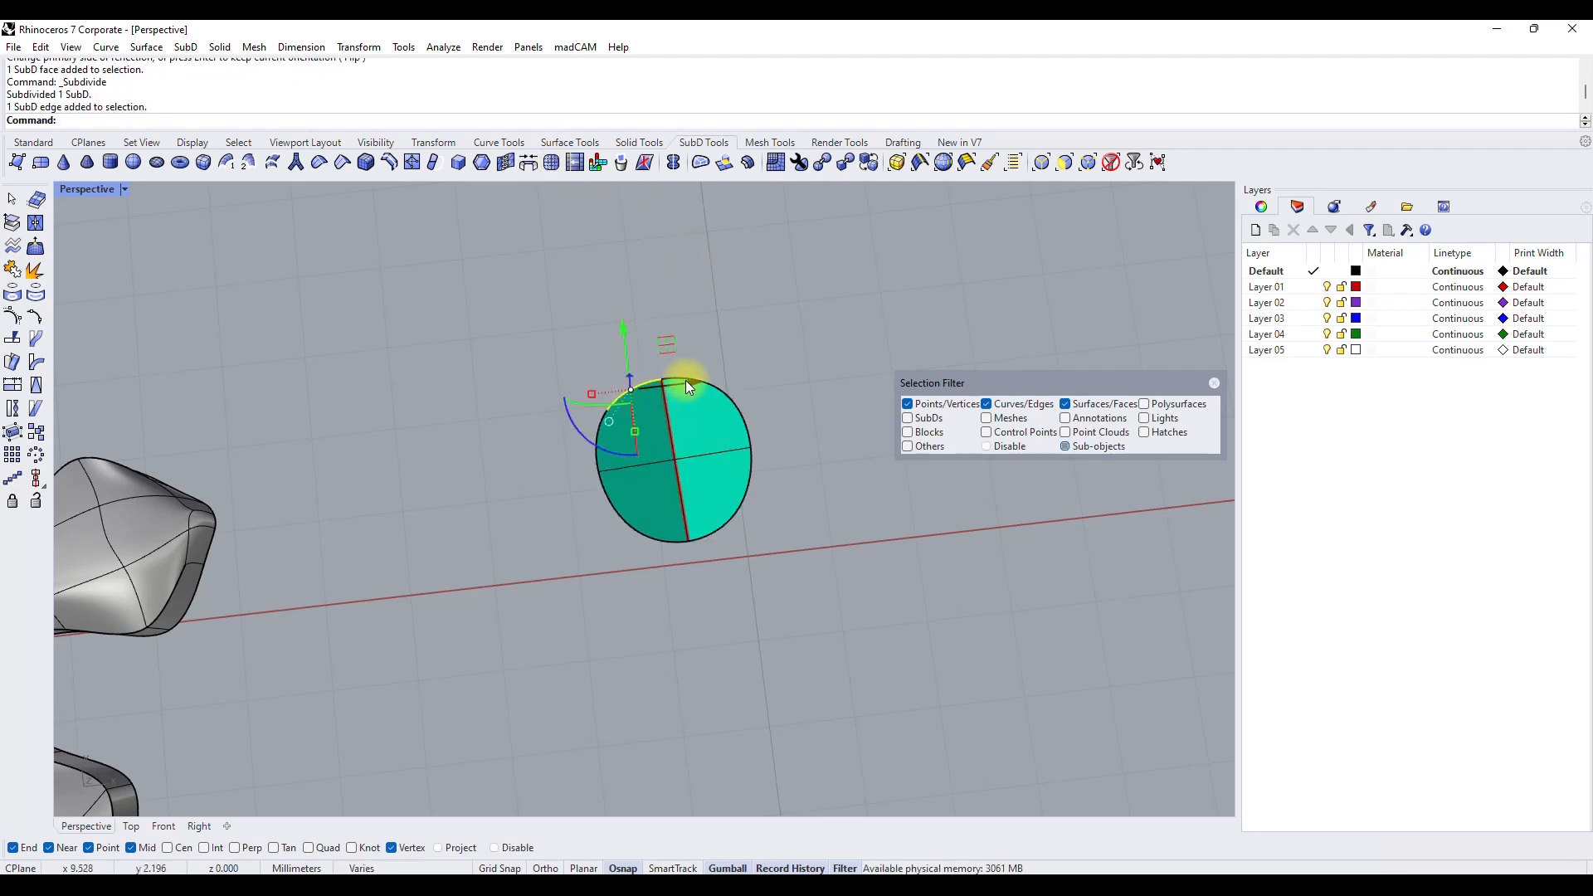
{"action": "left_click", "coordinate": [684, 382], "text": "shift"}
{"action": "left_click", "coordinate": [723, 162]}
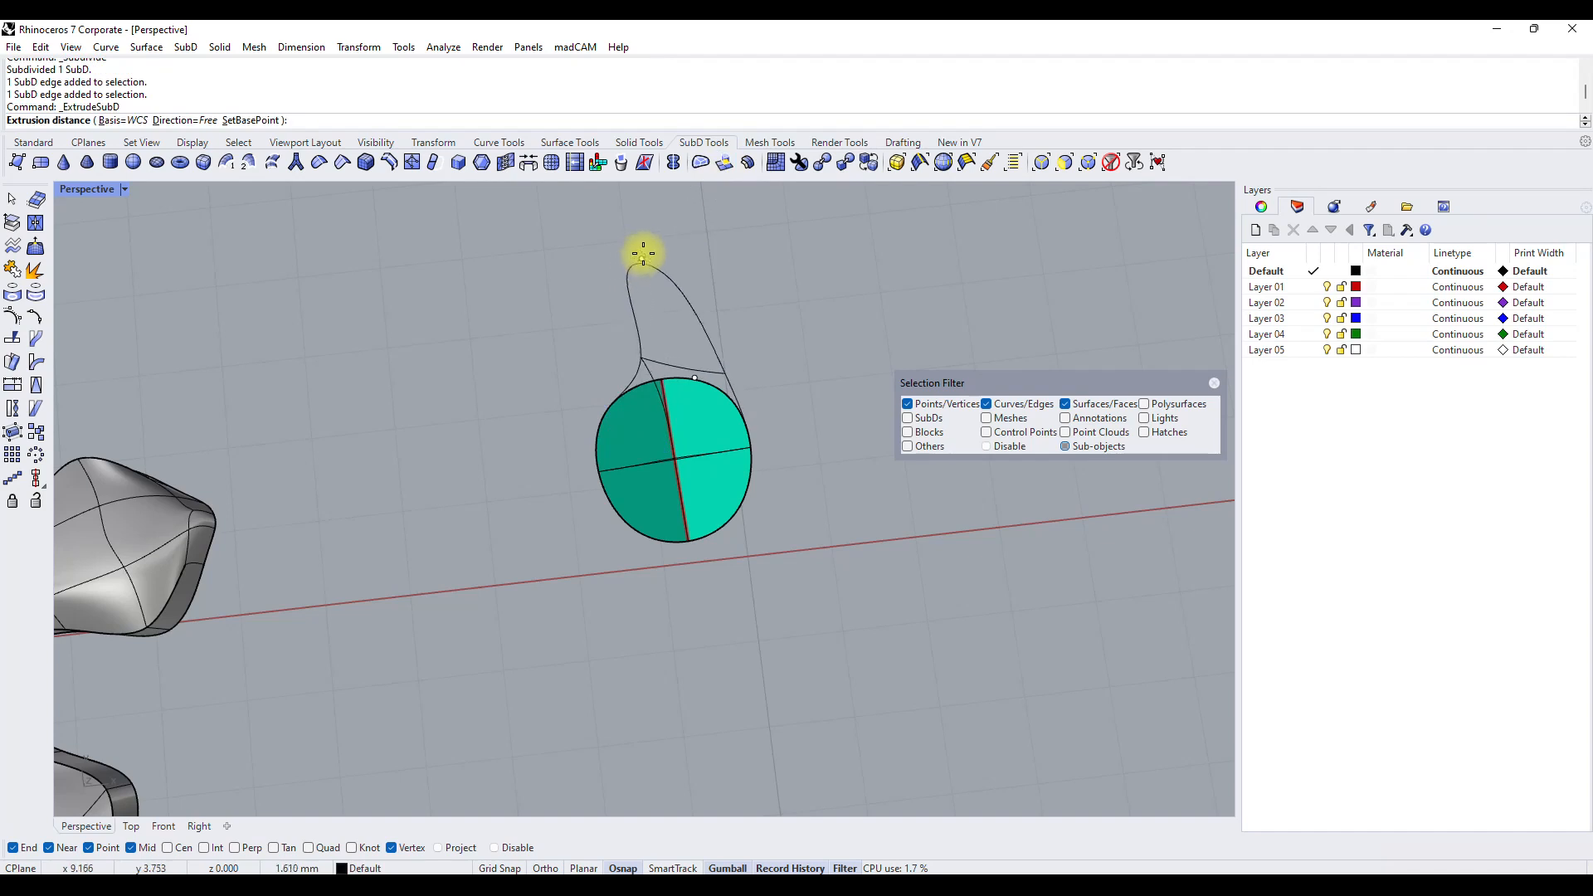
{"action": "left_click", "coordinate": [643, 253]}
{"action": "left_click", "coordinate": [662, 263]}
{"action": "key", "text": "Return"}
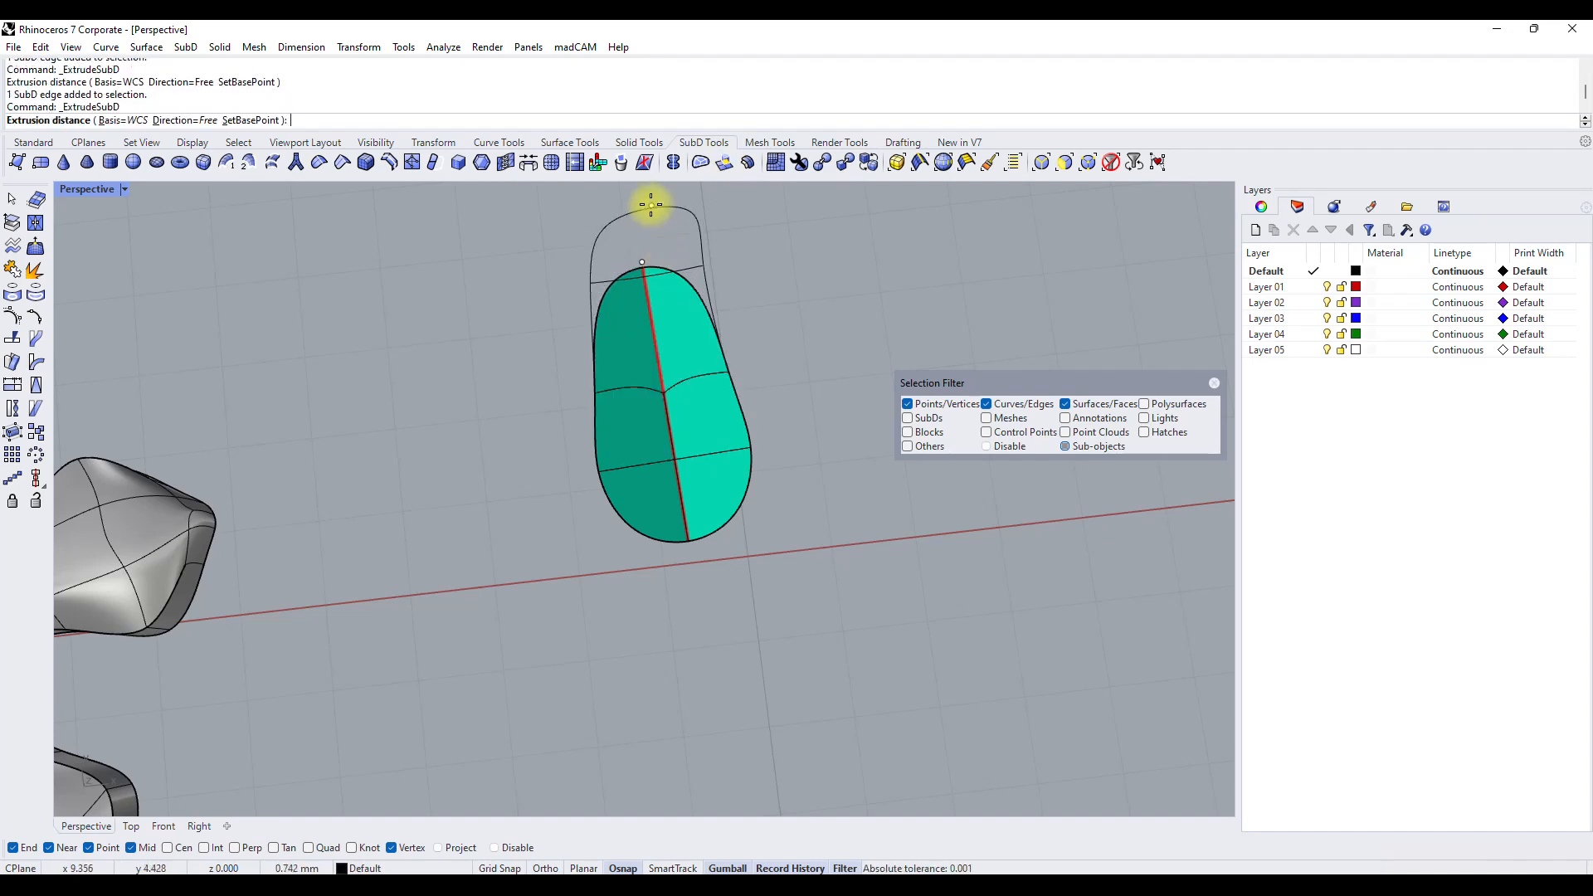
{"action": "left_click", "coordinate": [651, 205]}
Start a Radiate symmetry on the reflected SubD strip with 10 radial segments.
{"action": "left_click", "coordinate": [705, 498]}
{"action": "right_click_drag", "start_coordinate": [883, 593], "coordinate": [774, 584]}
{"action": "scroll", "coordinate": [774, 584], "scroll_direction": "up", "scroll_amount": 2}
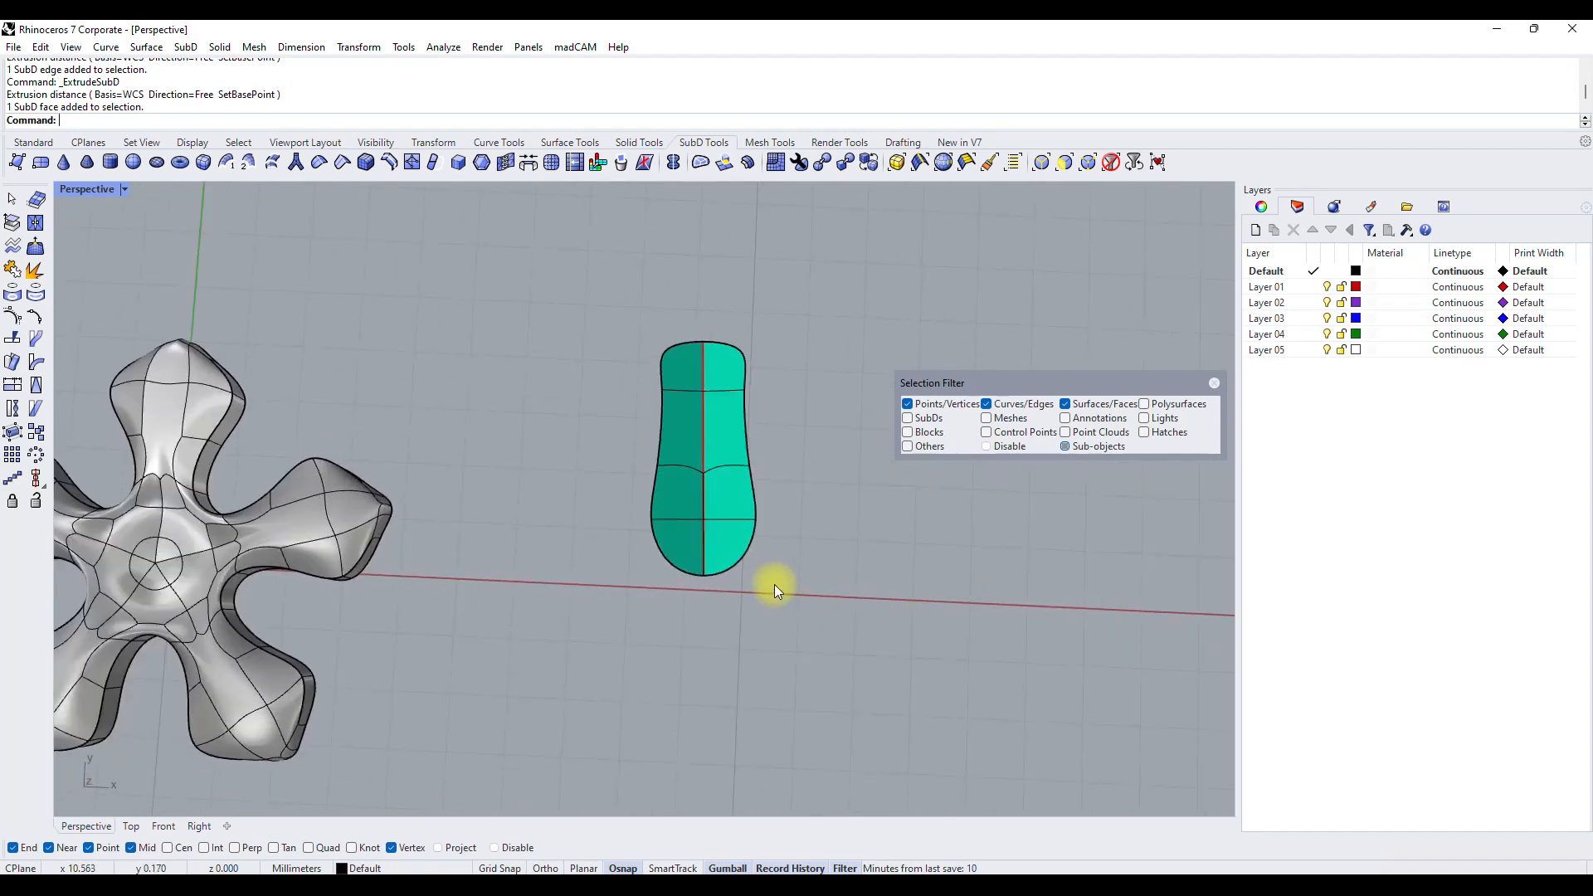
{"action": "right_click", "coordinate": [197, 123]}
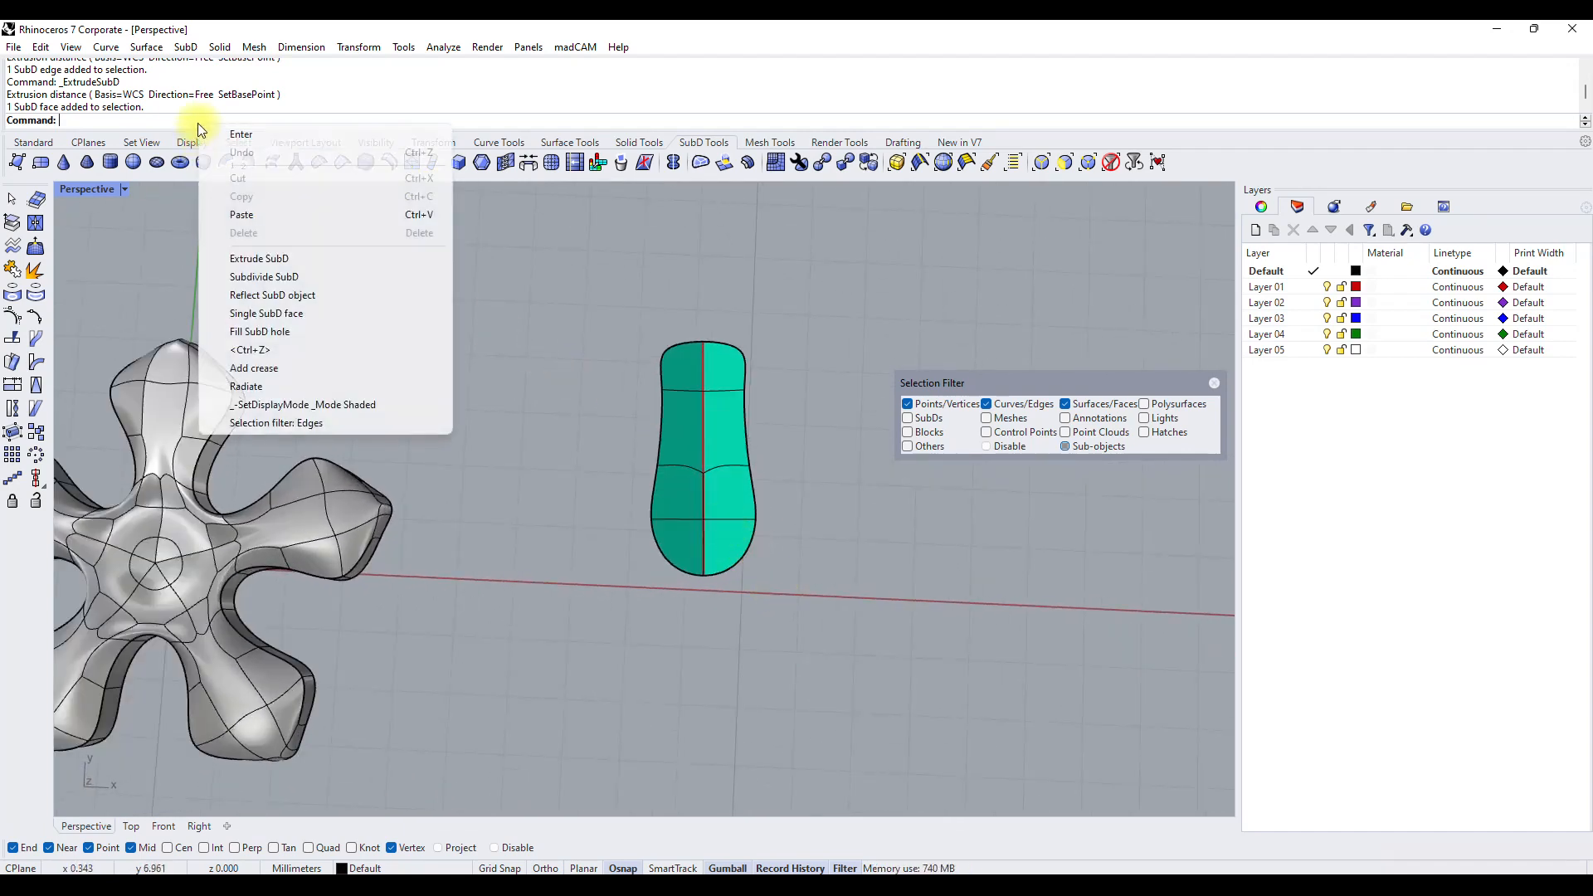
{"action": "left_click", "coordinate": [247, 386]}
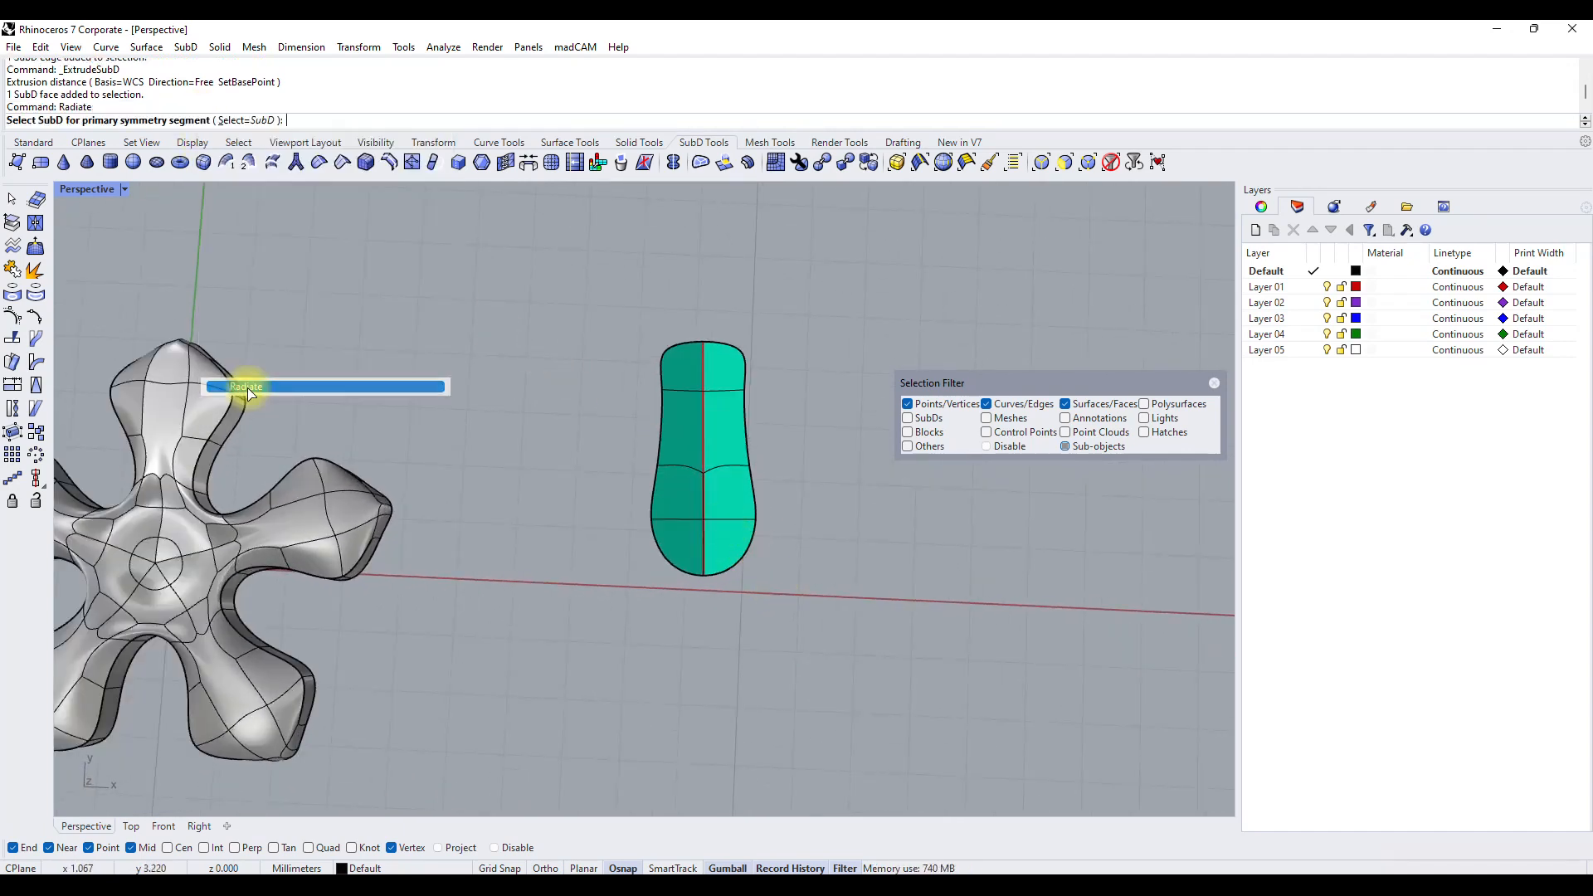
{"action": "left_click", "coordinate": [714, 571]}
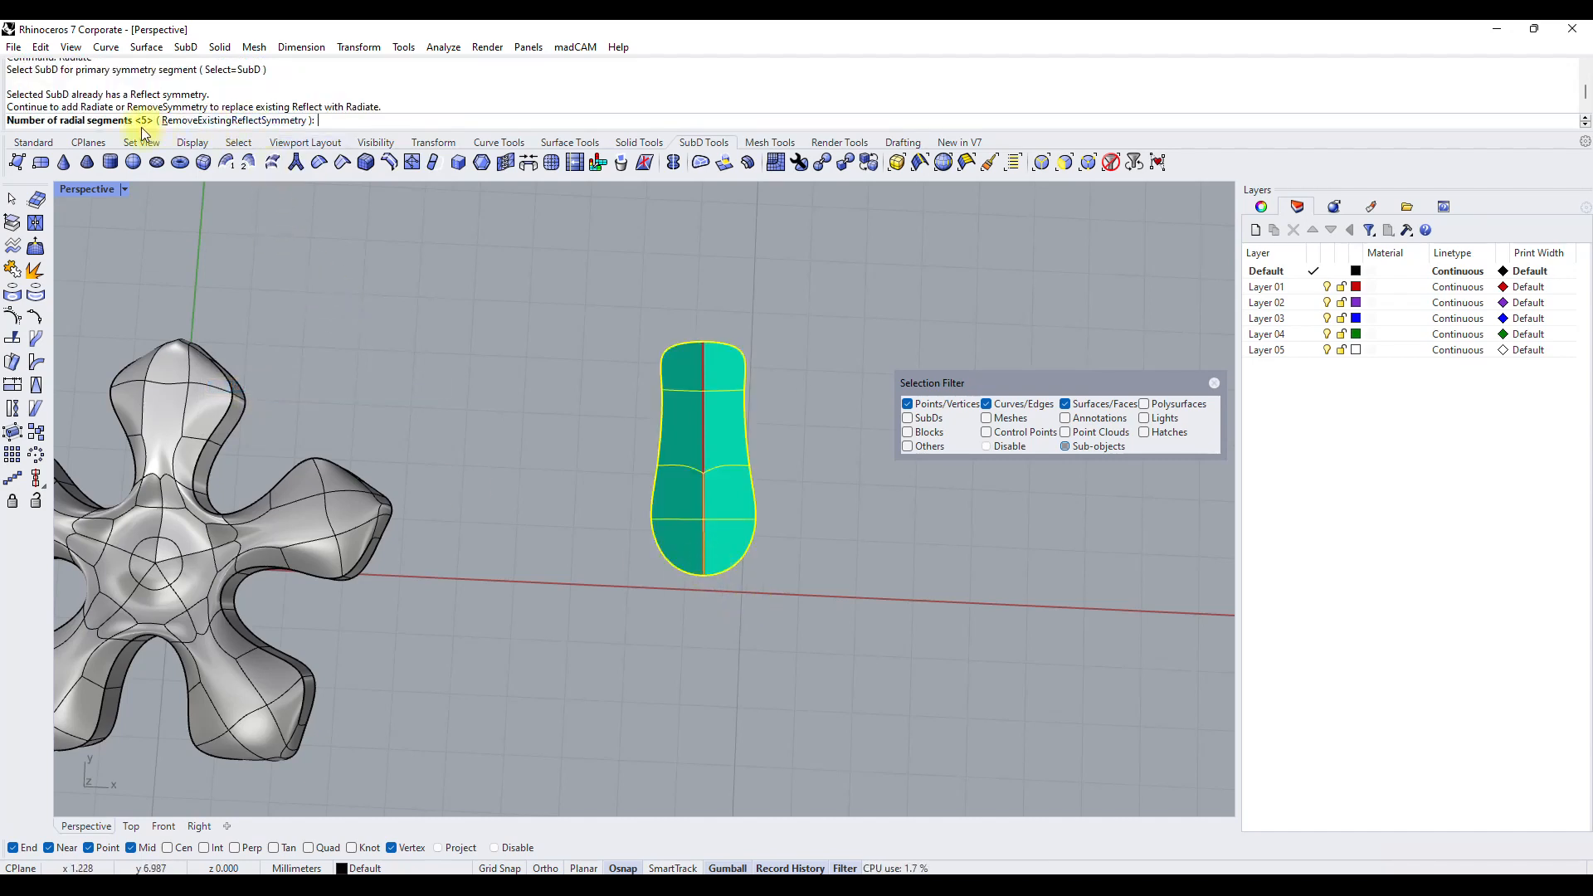
{"action": "type", "text": "10"}
{"action": "key", "text": "Return"}
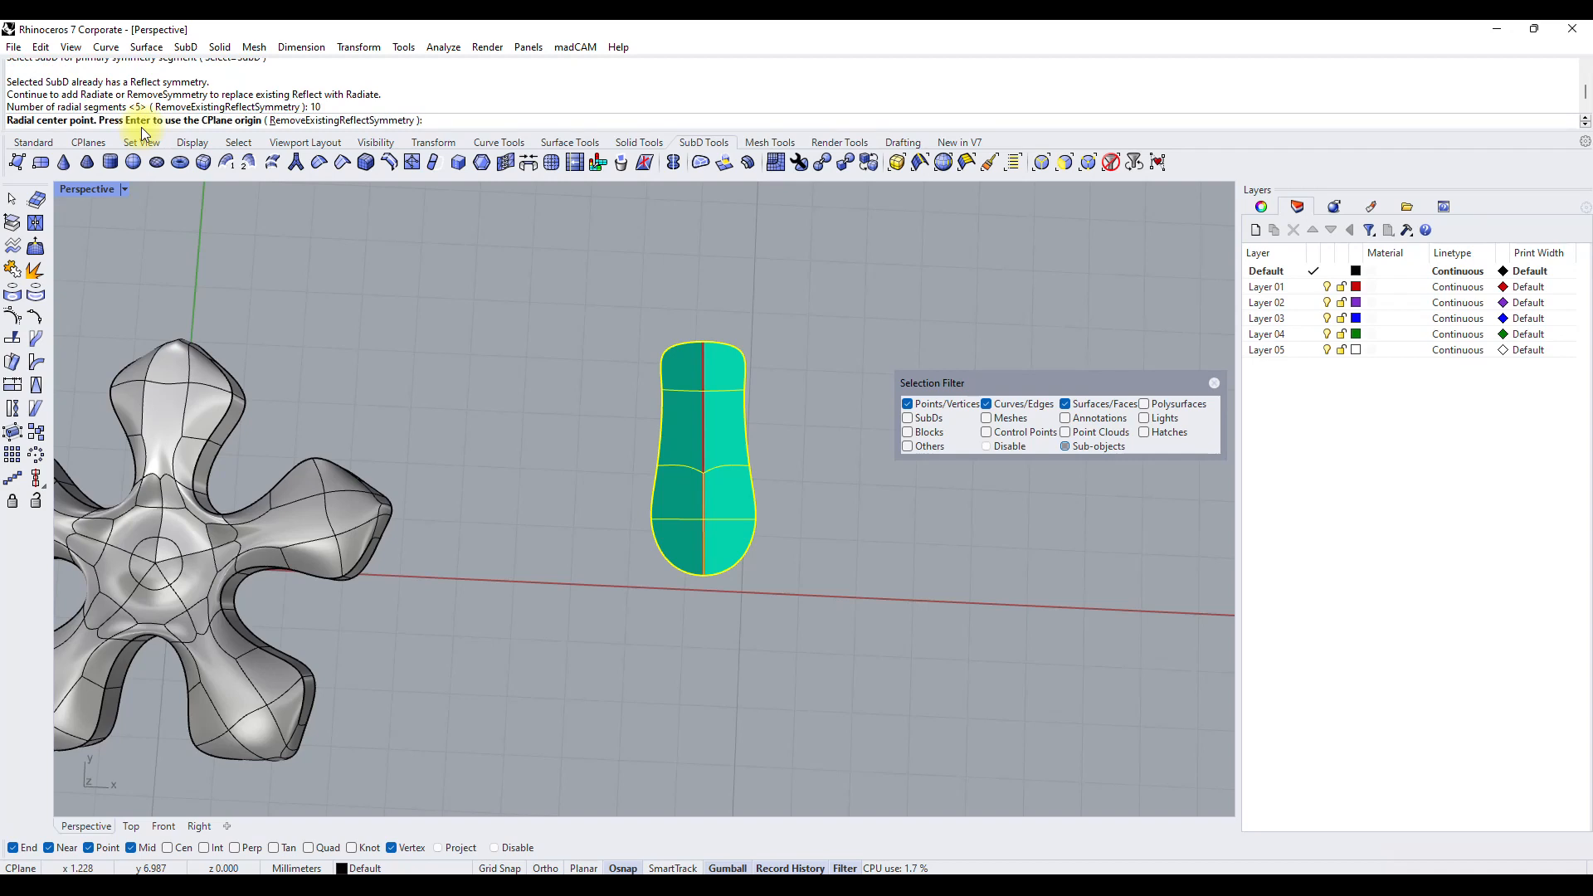
Try to complete the Radiate symmetry with its centre at the strip's wide-end vertex and a vertical axis, keeping the current primary sector.
{"action": "scroll", "coordinate": [706, 587], "scroll_direction": "up", "scroll_amount": 3}
{"action": "left_click", "coordinate": [705, 576]}
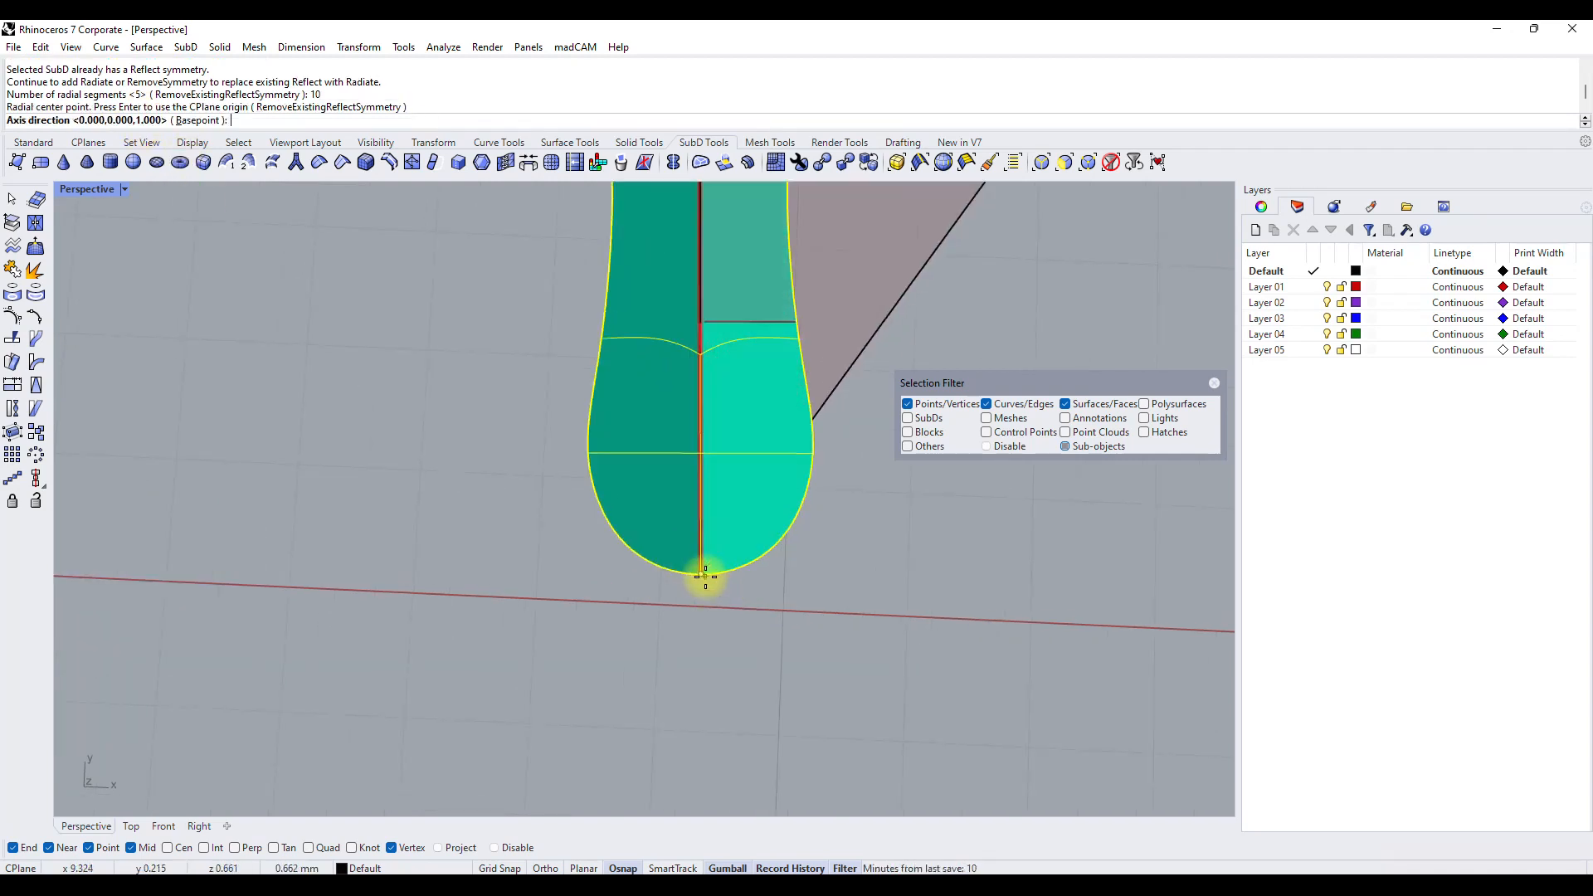
{"action": "double_click", "coordinate": [83, 197]}
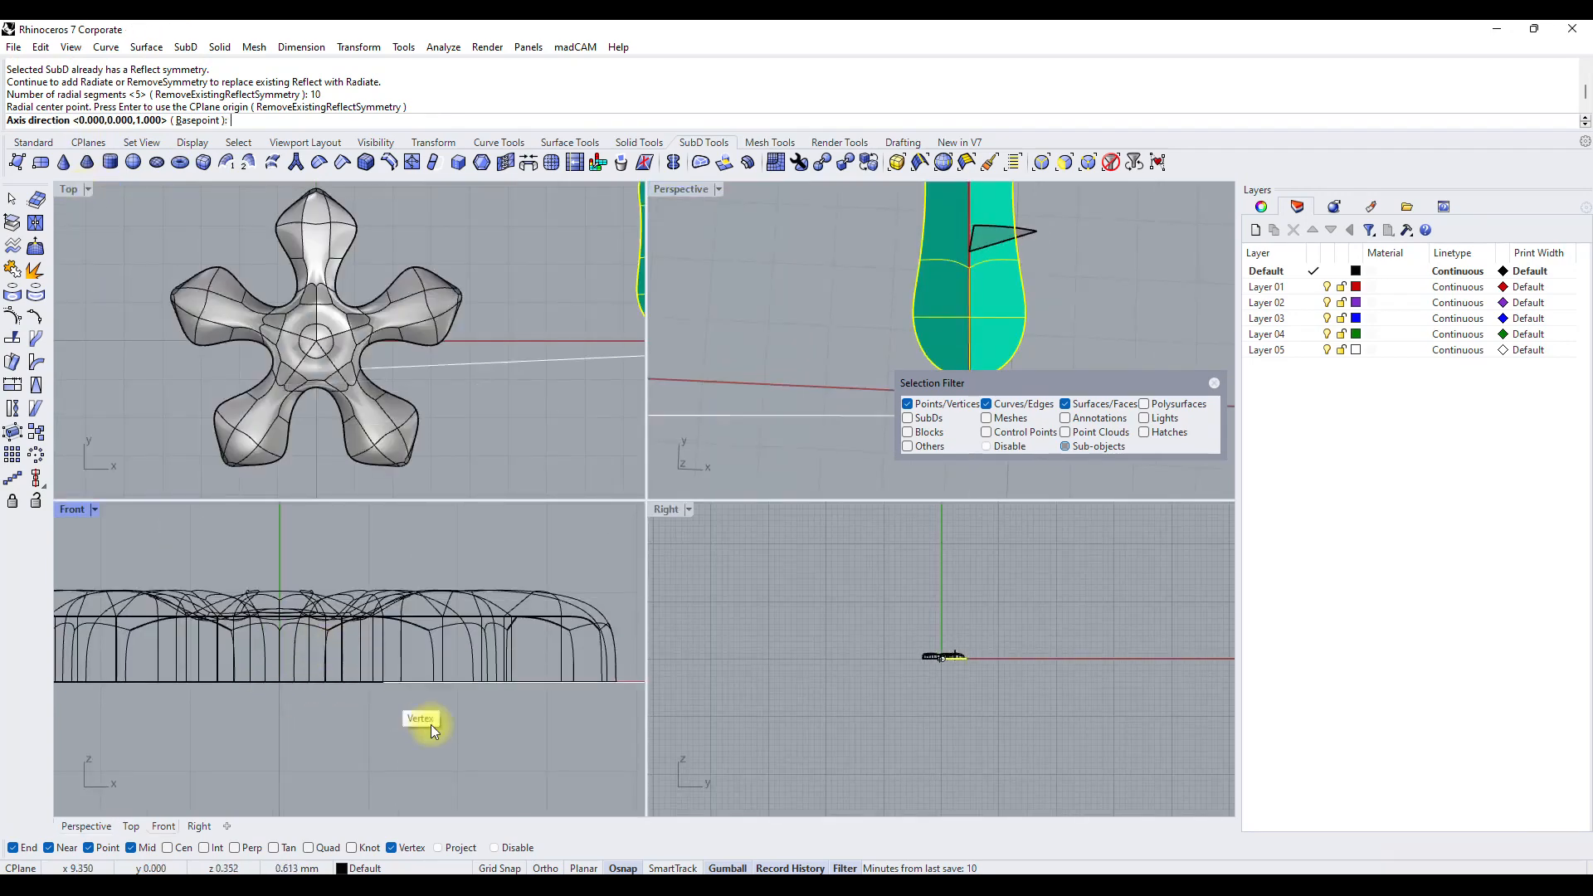
{"action": "scroll", "coordinate": [417, 663], "scroll_direction": "up", "scroll_amount": 5}
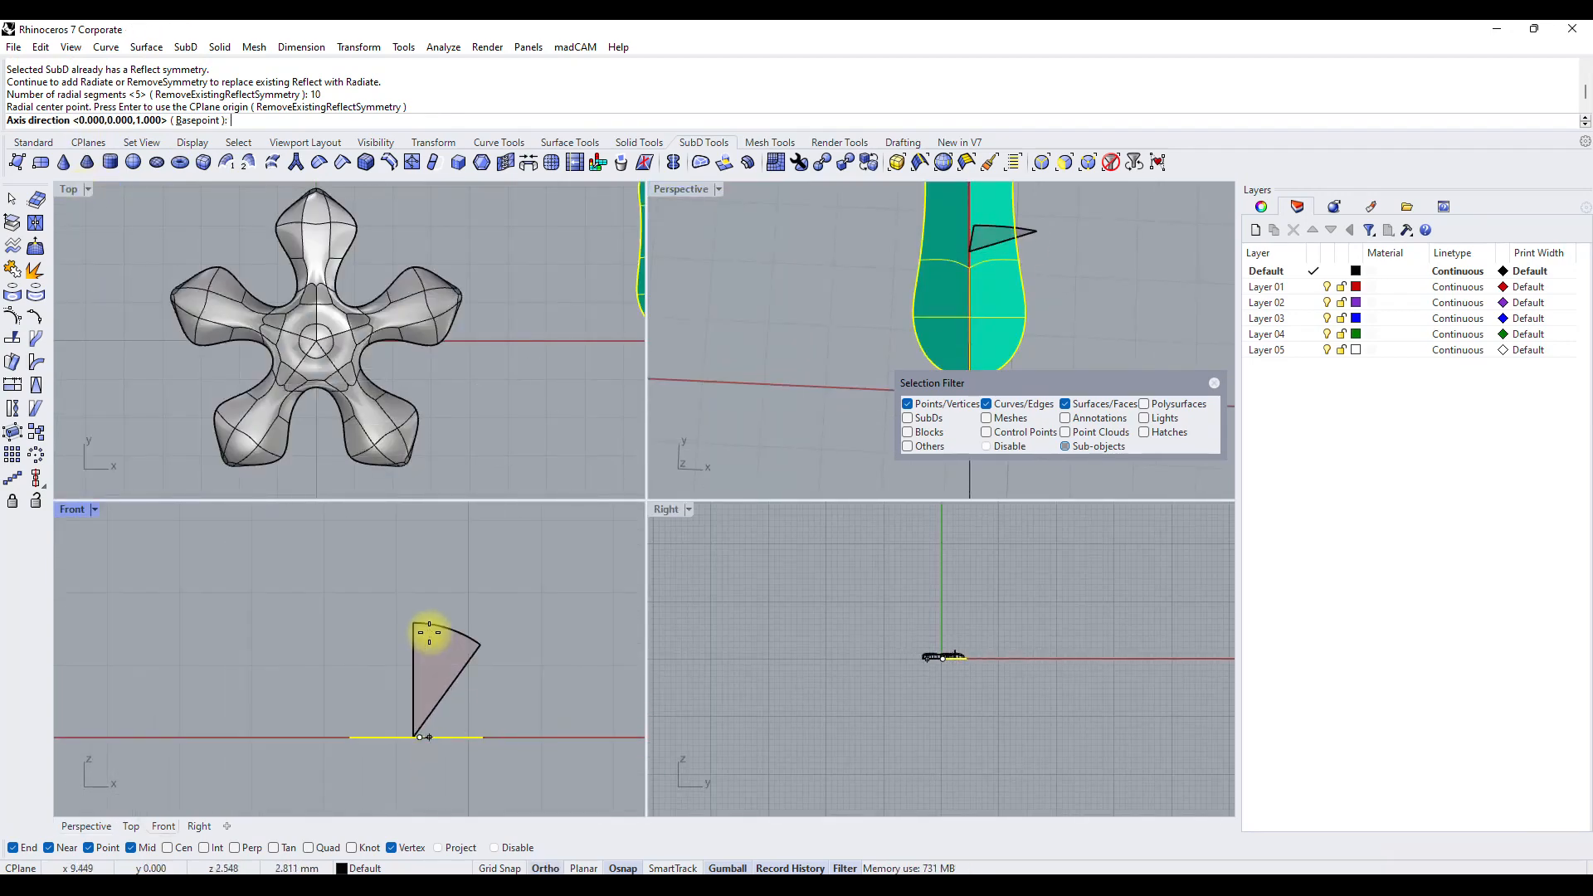
{"action": "left_click", "coordinate": [955, 609]}
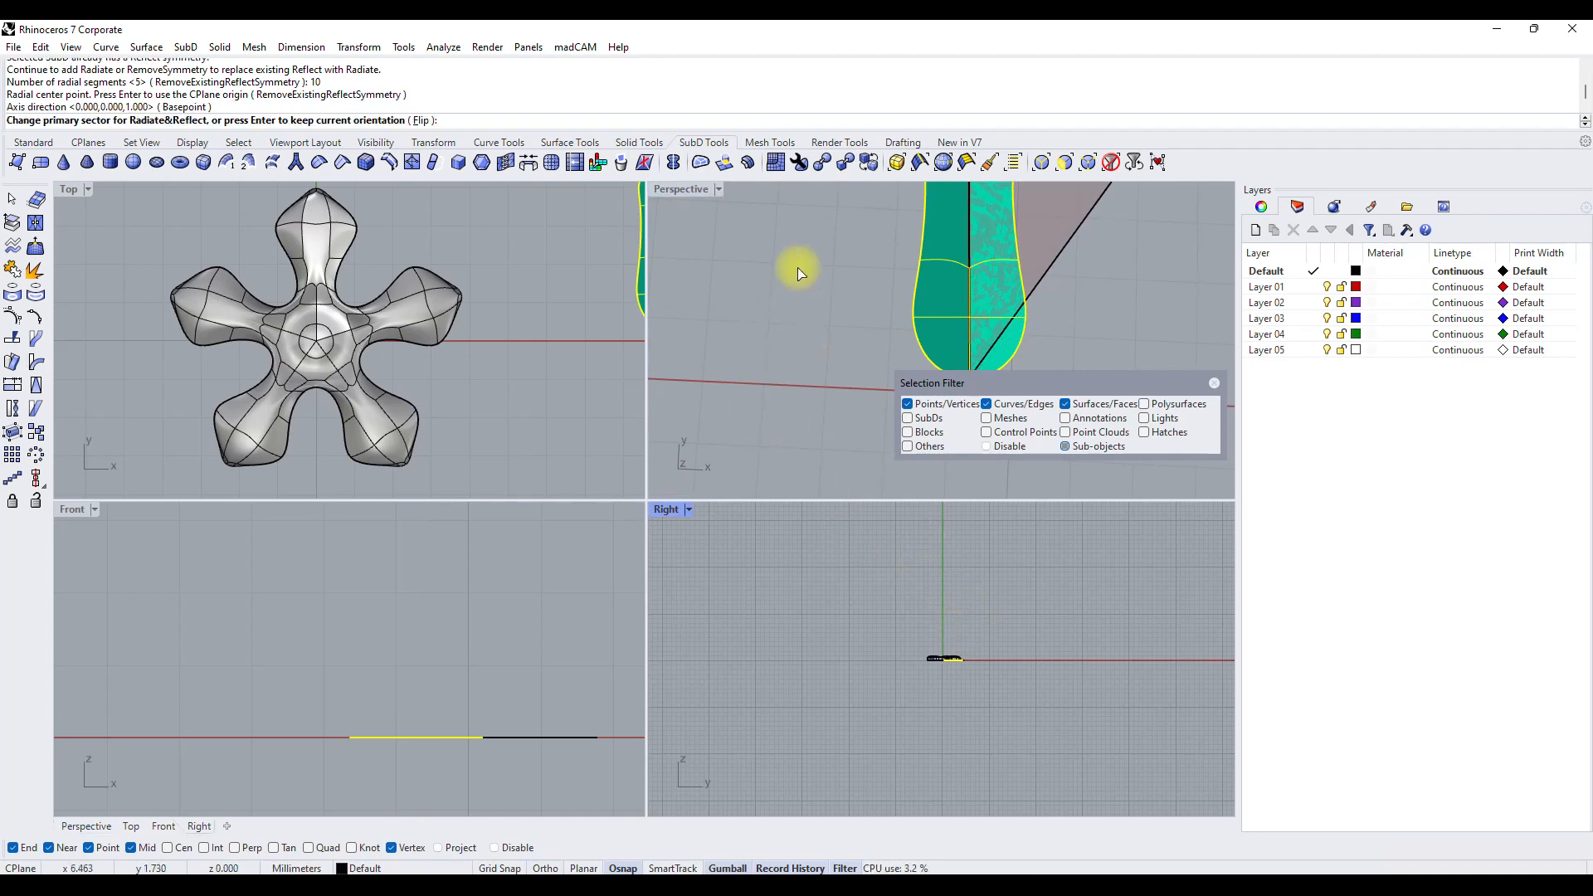
{"action": "double_click", "coordinate": [686, 195]}
{"action": "scroll", "coordinate": [507, 523], "scroll_direction": "down", "scroll_amount": 6}
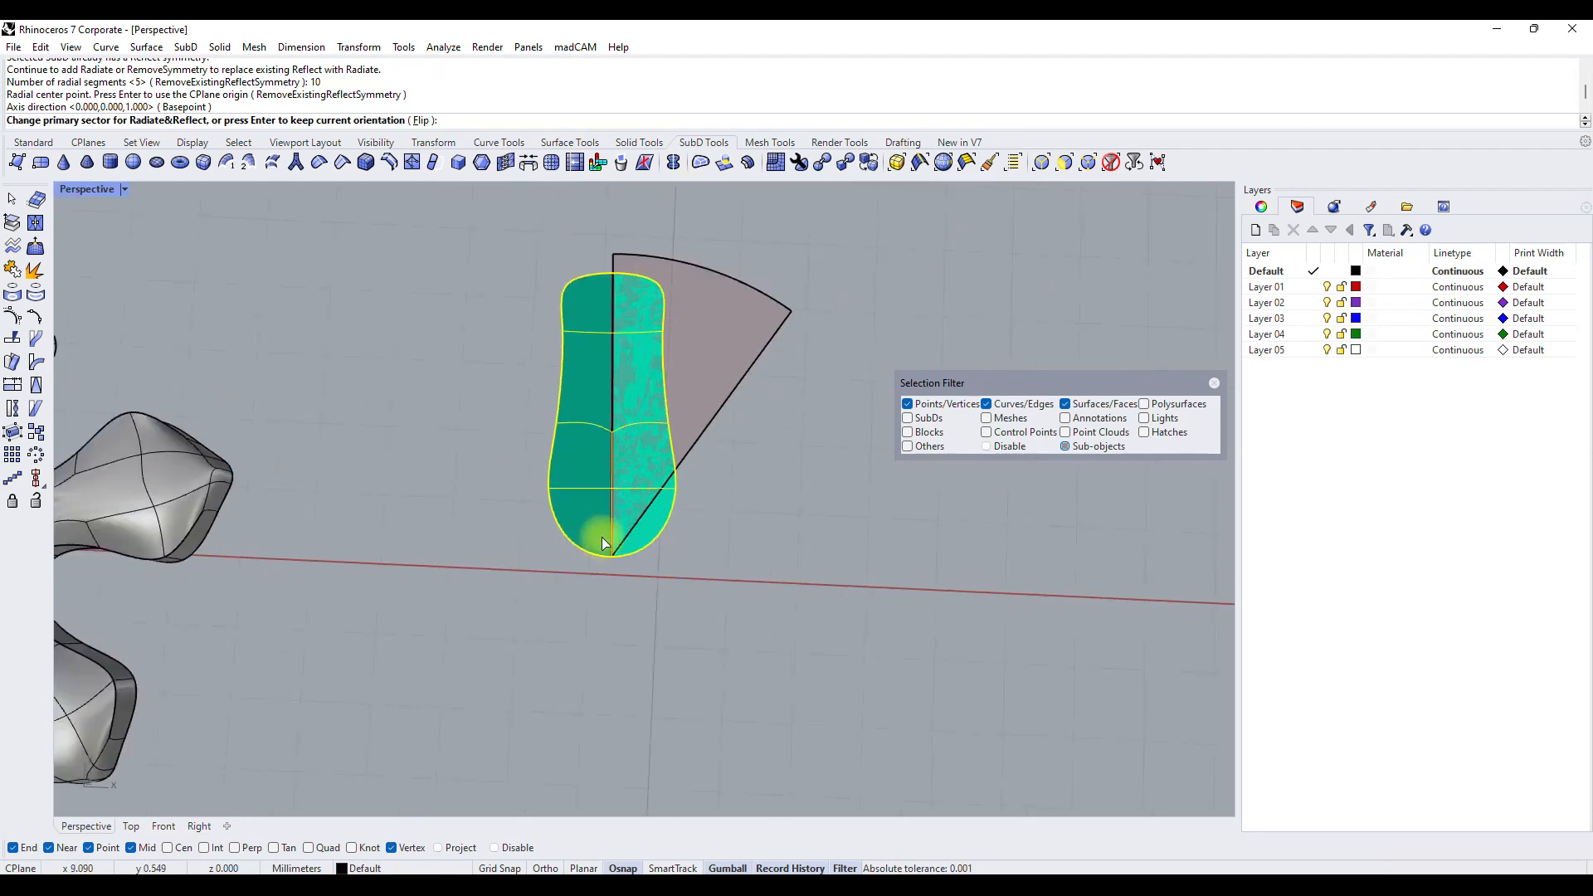
{"action": "right_click_drag", "start_coordinate": [605, 536], "coordinate": [638, 524]}
{"action": "right_click", "coordinate": [639, 523]}
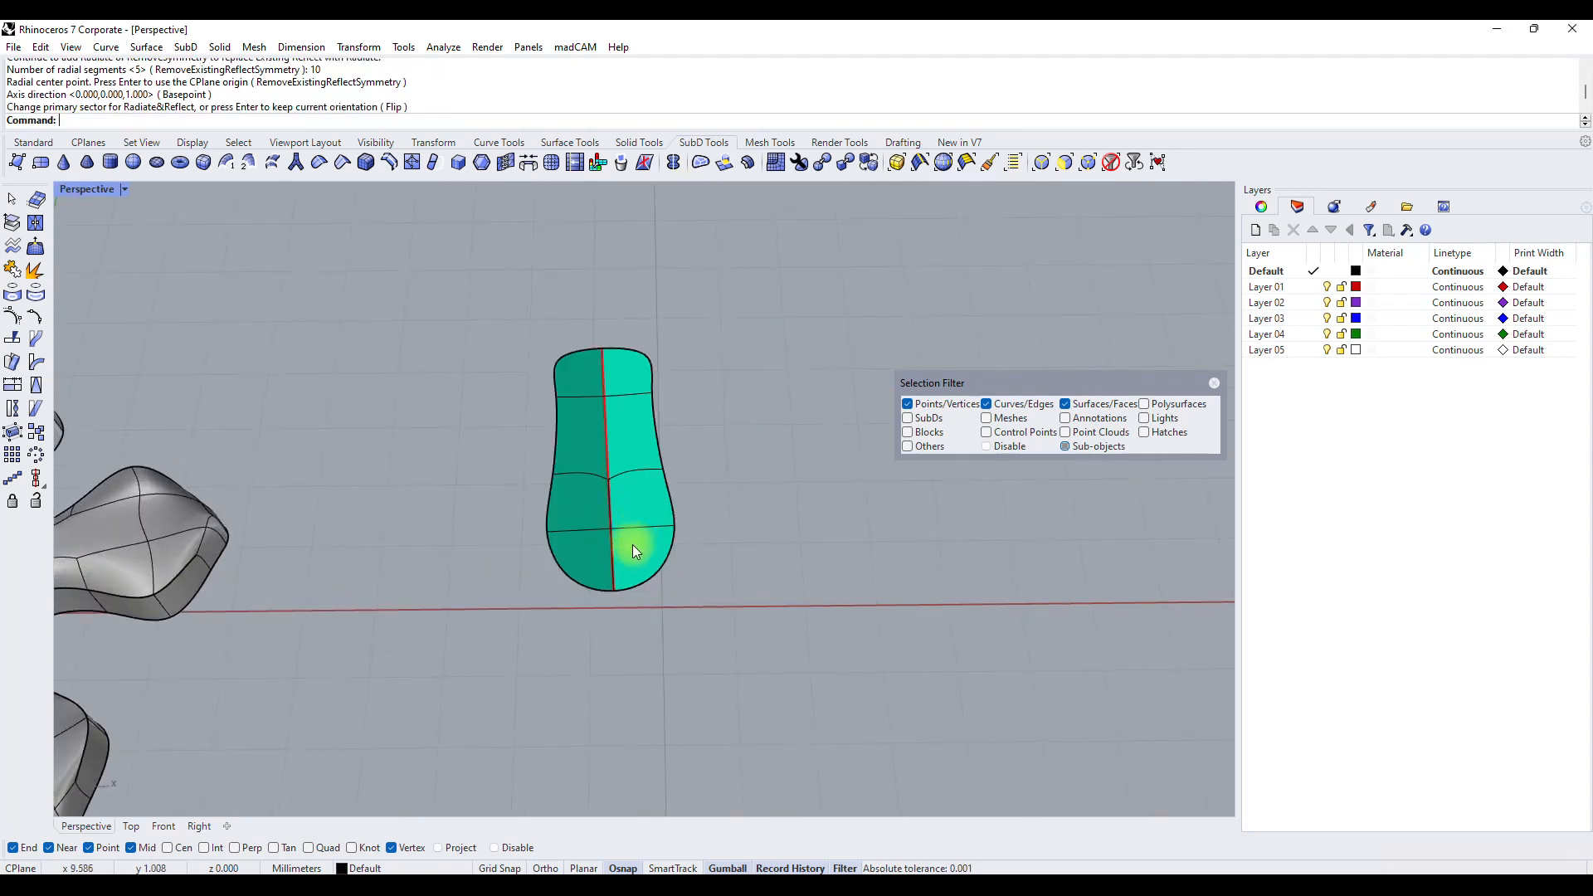
{"action": "left_click", "coordinate": [629, 591]}
{"action": "right_click_drag", "start_coordinate": [629, 592], "coordinate": [620, 479]}
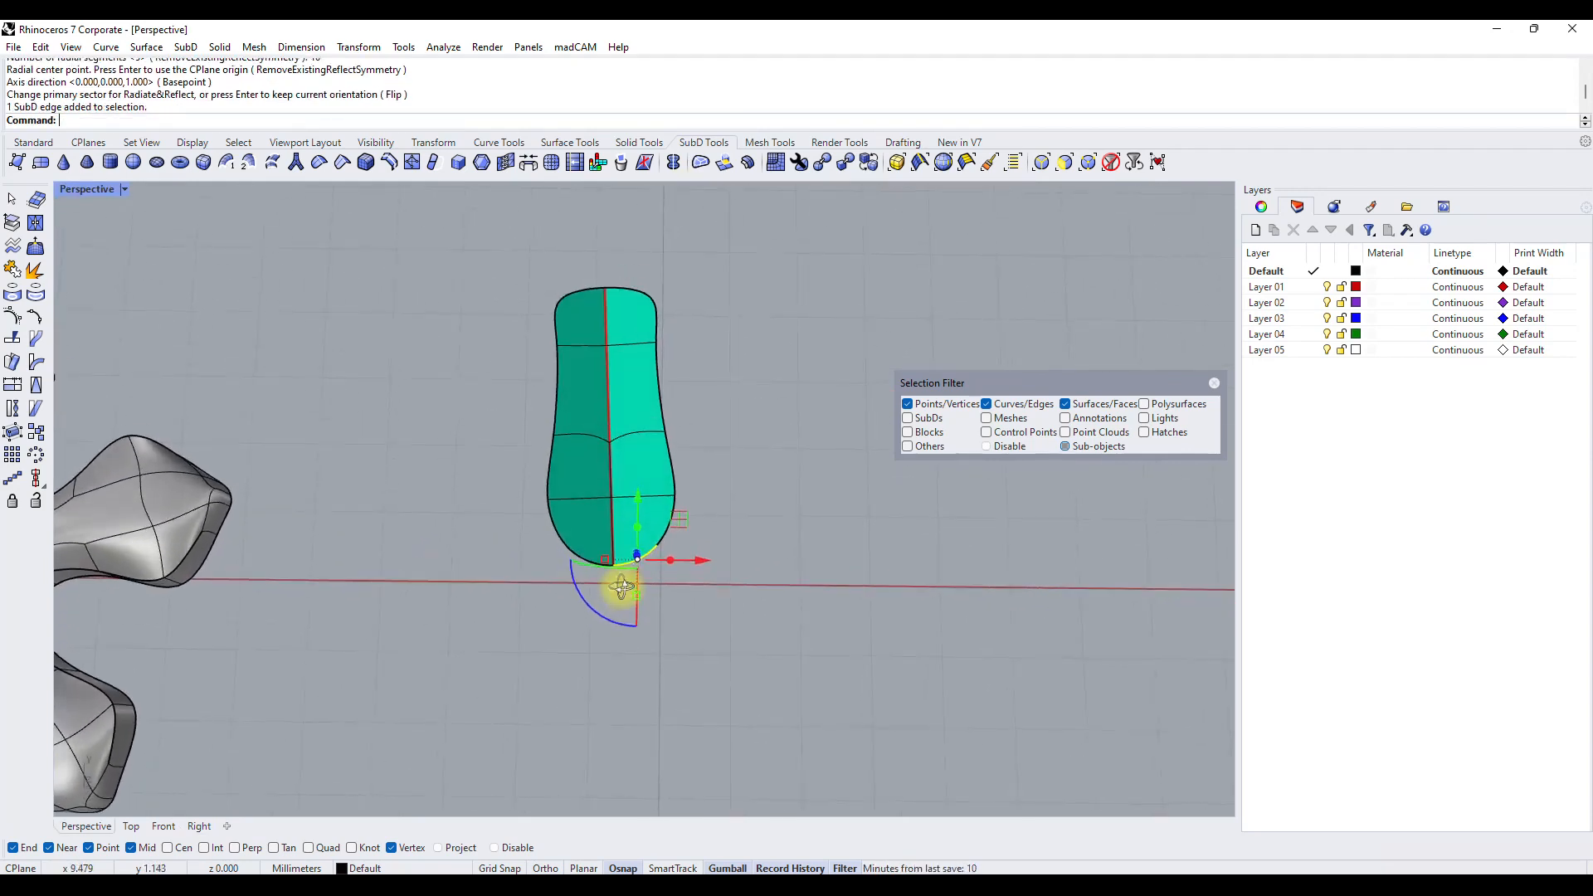
{"action": "left_click", "coordinate": [639, 478]}
{"action": "left_click", "coordinate": [637, 538]}
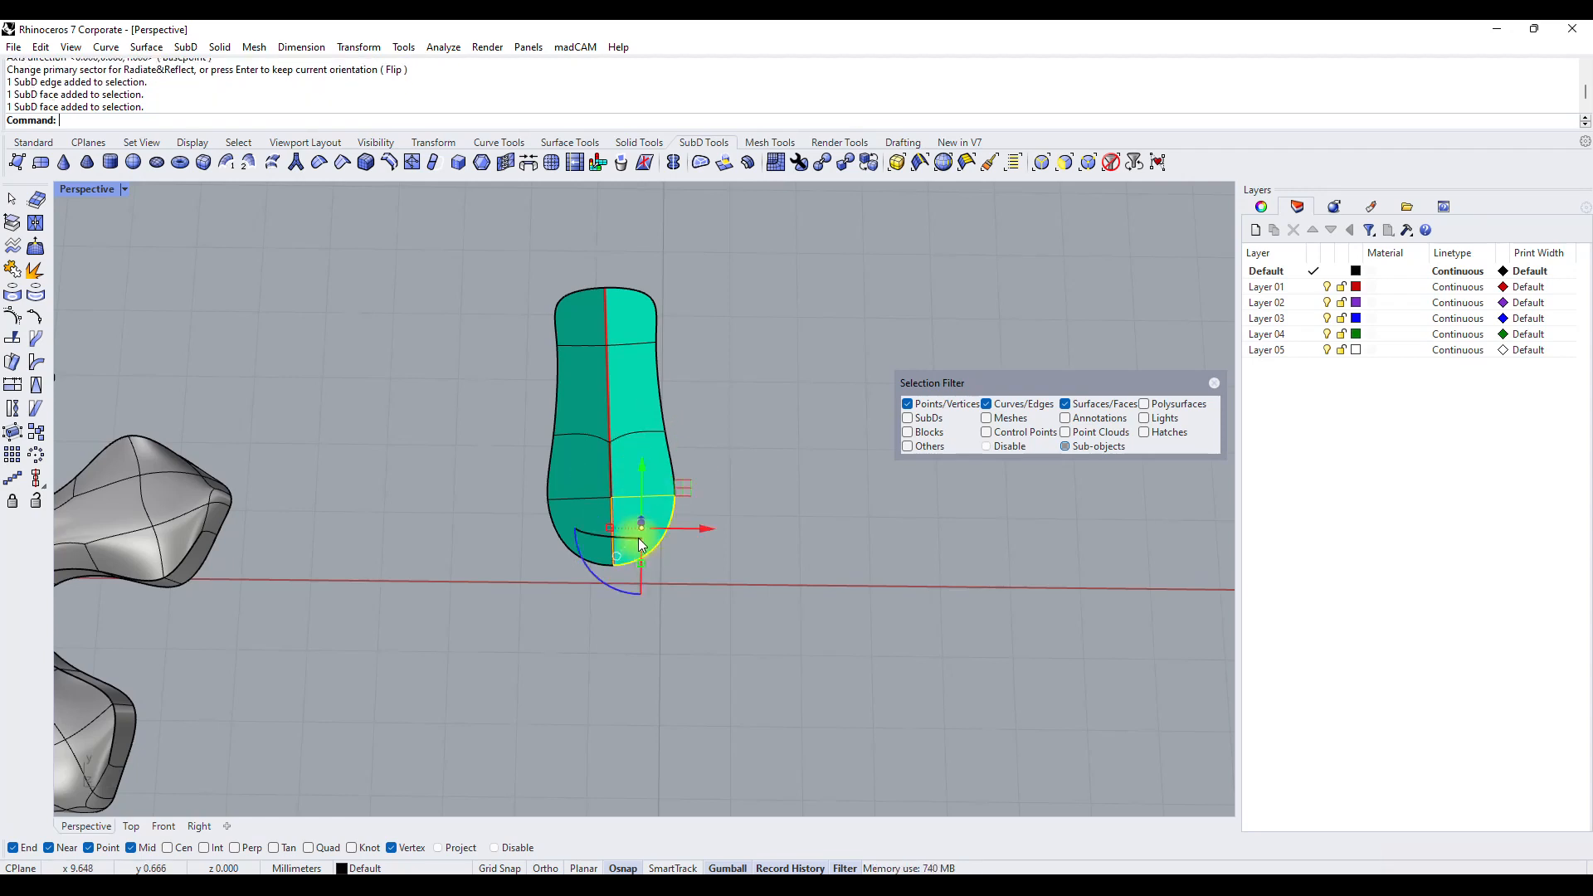
{"action": "left_click_drag", "start_coordinate": [769, 599], "coordinate": [351, 169]}
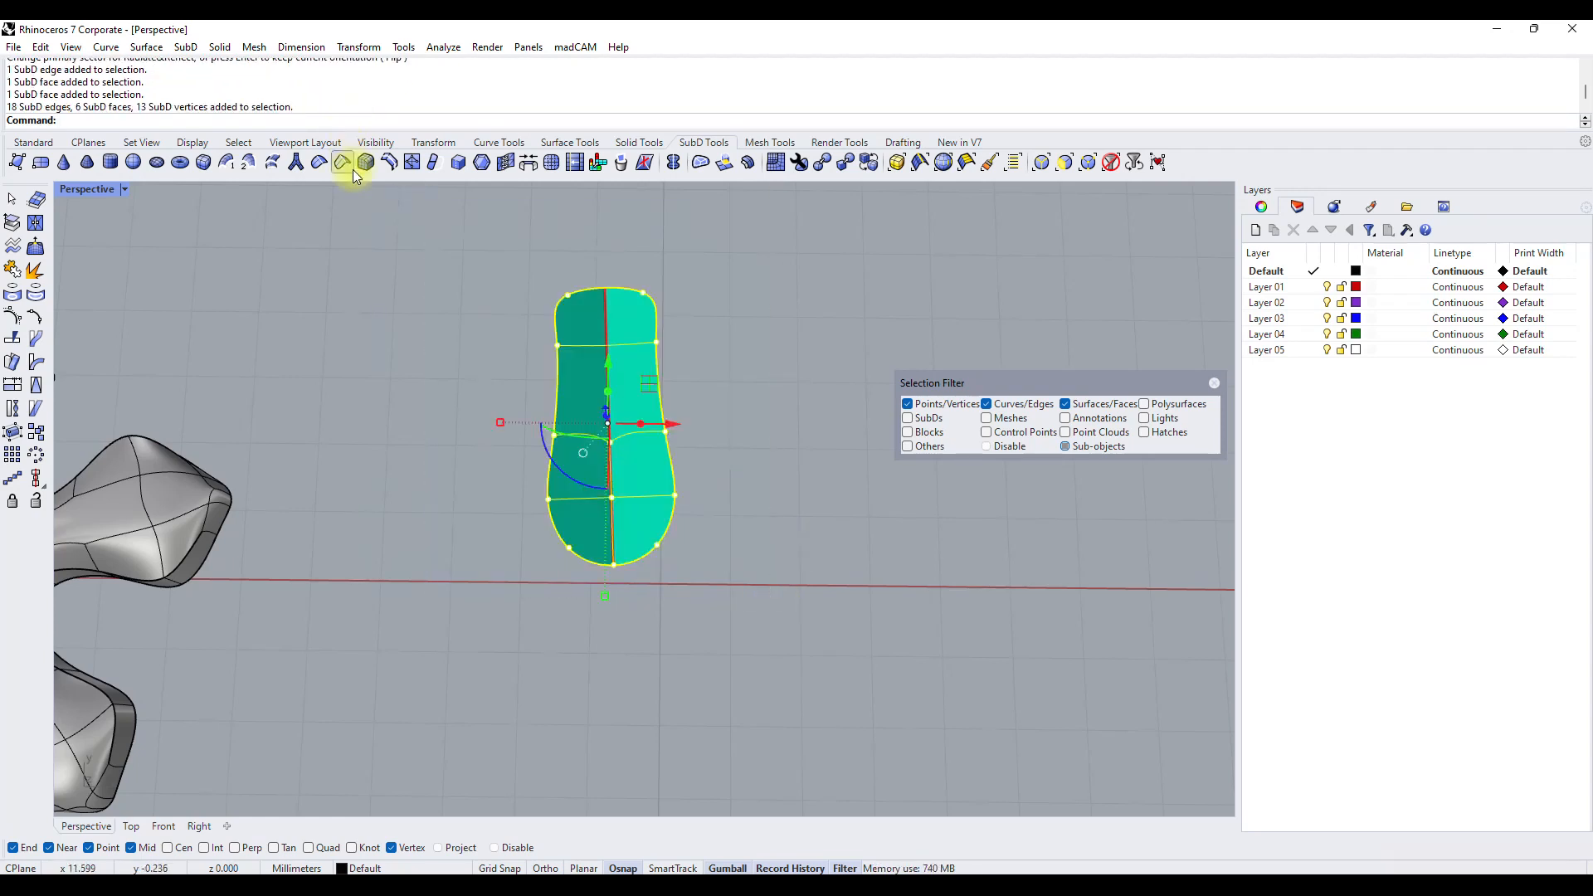
{"action": "left_click", "coordinate": [725, 327]}
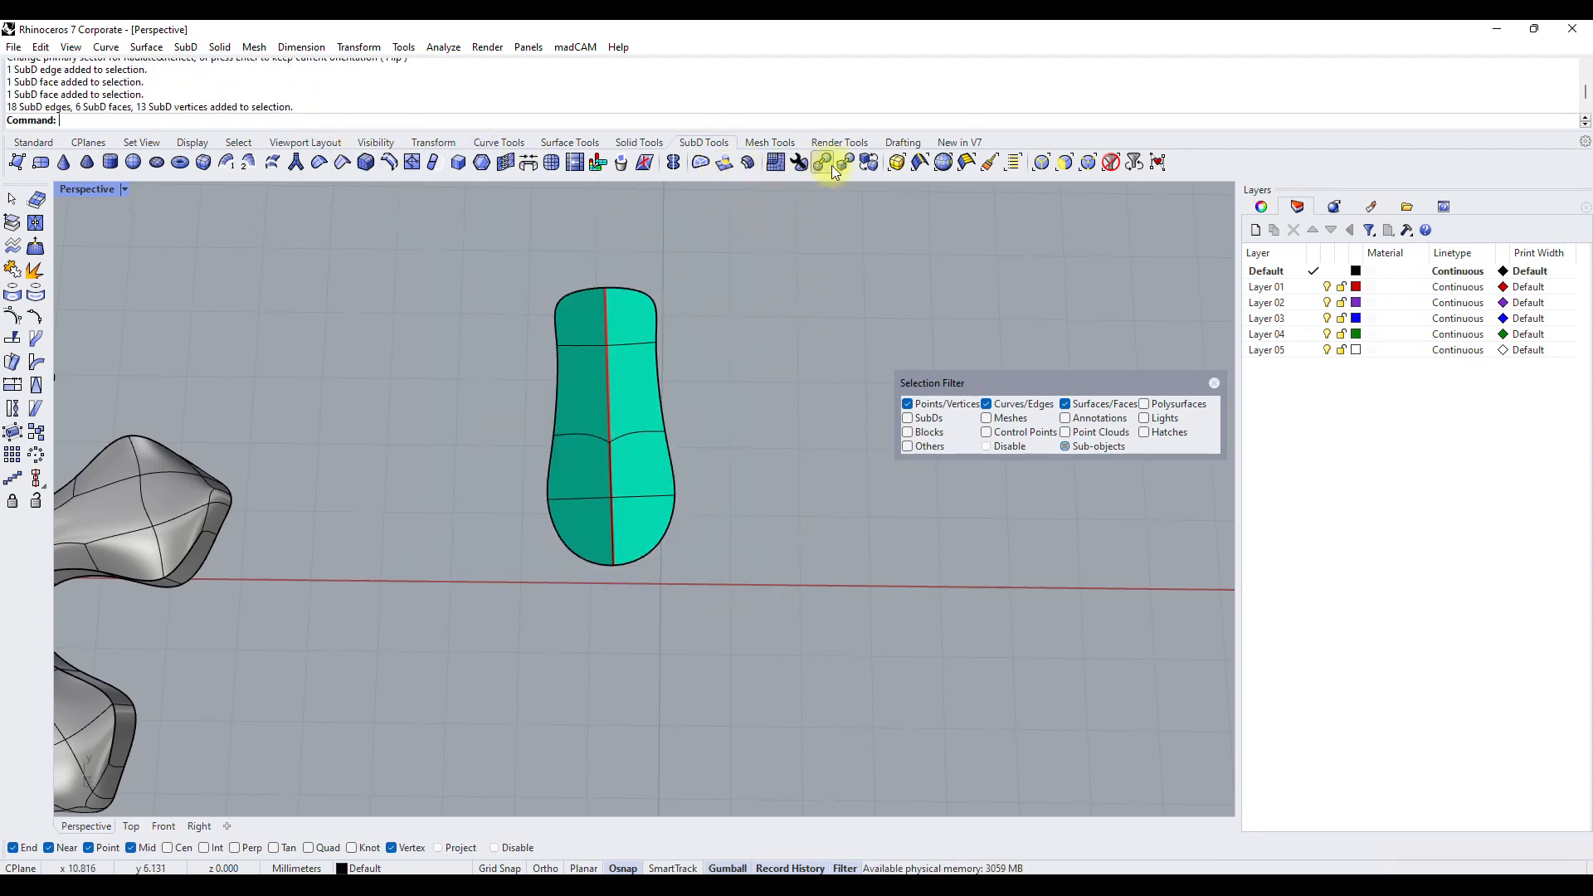
{"action": "left_click", "coordinate": [550, 162]}
{"action": "left_click", "coordinate": [617, 440]}
{"action": "right_click", "coordinate": [630, 463]}
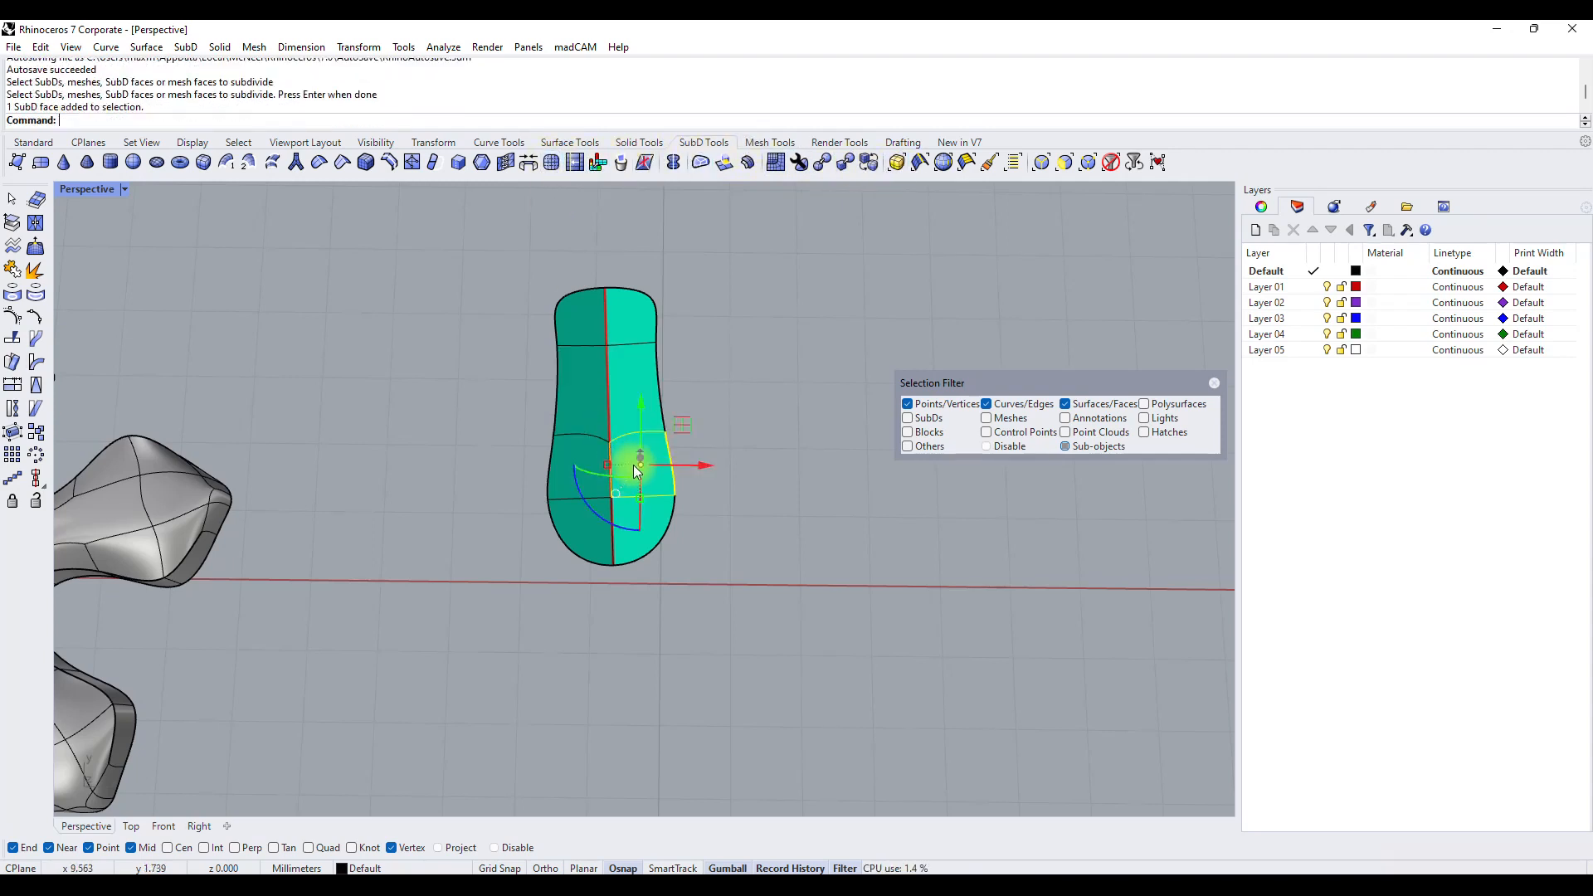
{"action": "left_click", "coordinate": [625, 411]}
{"action": "left_click", "coordinate": [650, 459]}
{"action": "key", "text": "Escape"}
Restrict selection to whole SubDs and subdivide the entire reflected strip once.
{"action": "left_click", "coordinate": [1022, 404]}
{"action": "left_click", "coordinate": [1065, 405]}
{"action": "left_click", "coordinate": [658, 478]}
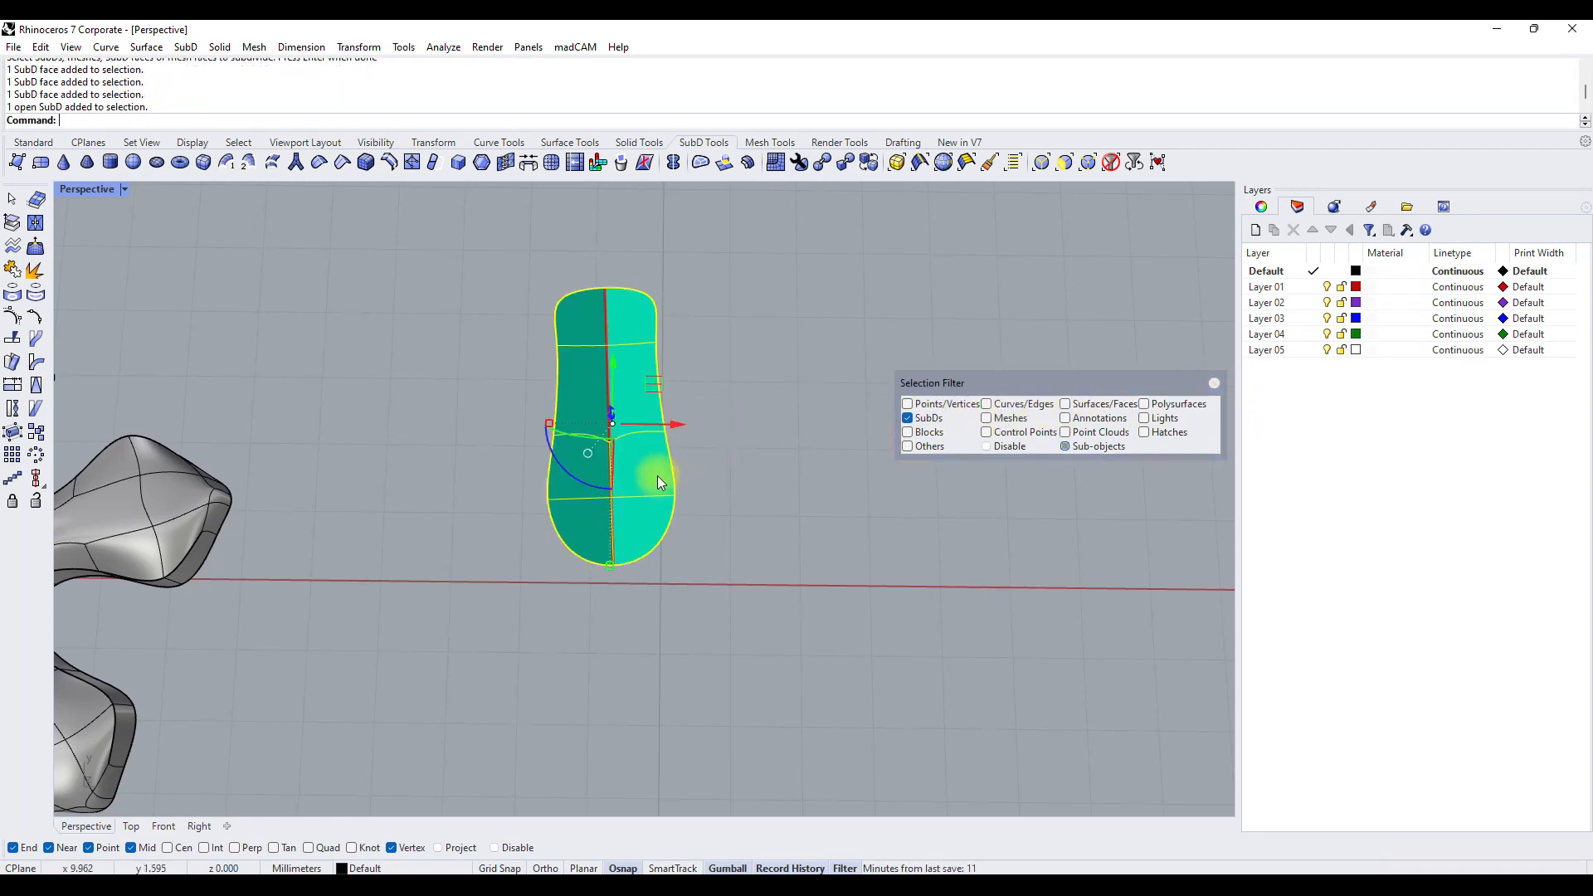
{"action": "left_click", "coordinate": [551, 163]}
Radiate the subdivided strip into ten segments around its wide-end vertex with a vertical axis, keeping the current primary sector.
{"action": "right_click_drag", "start_coordinate": [648, 564], "coordinate": [633, 534]}
{"action": "right_click", "coordinate": [125, 131]}
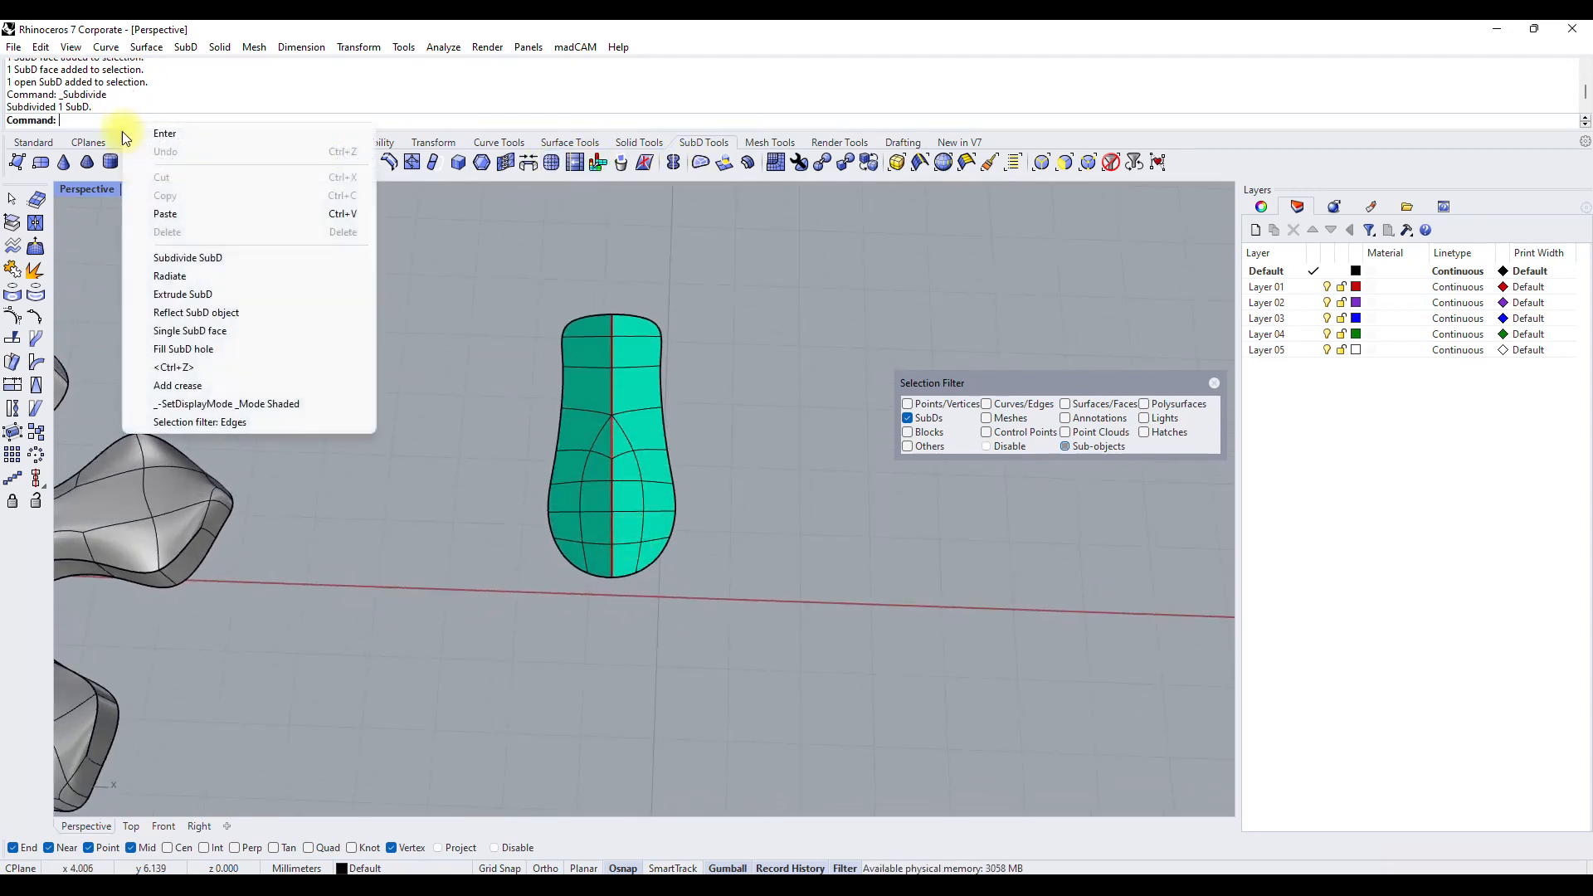
{"action": "left_click", "coordinate": [172, 278]}
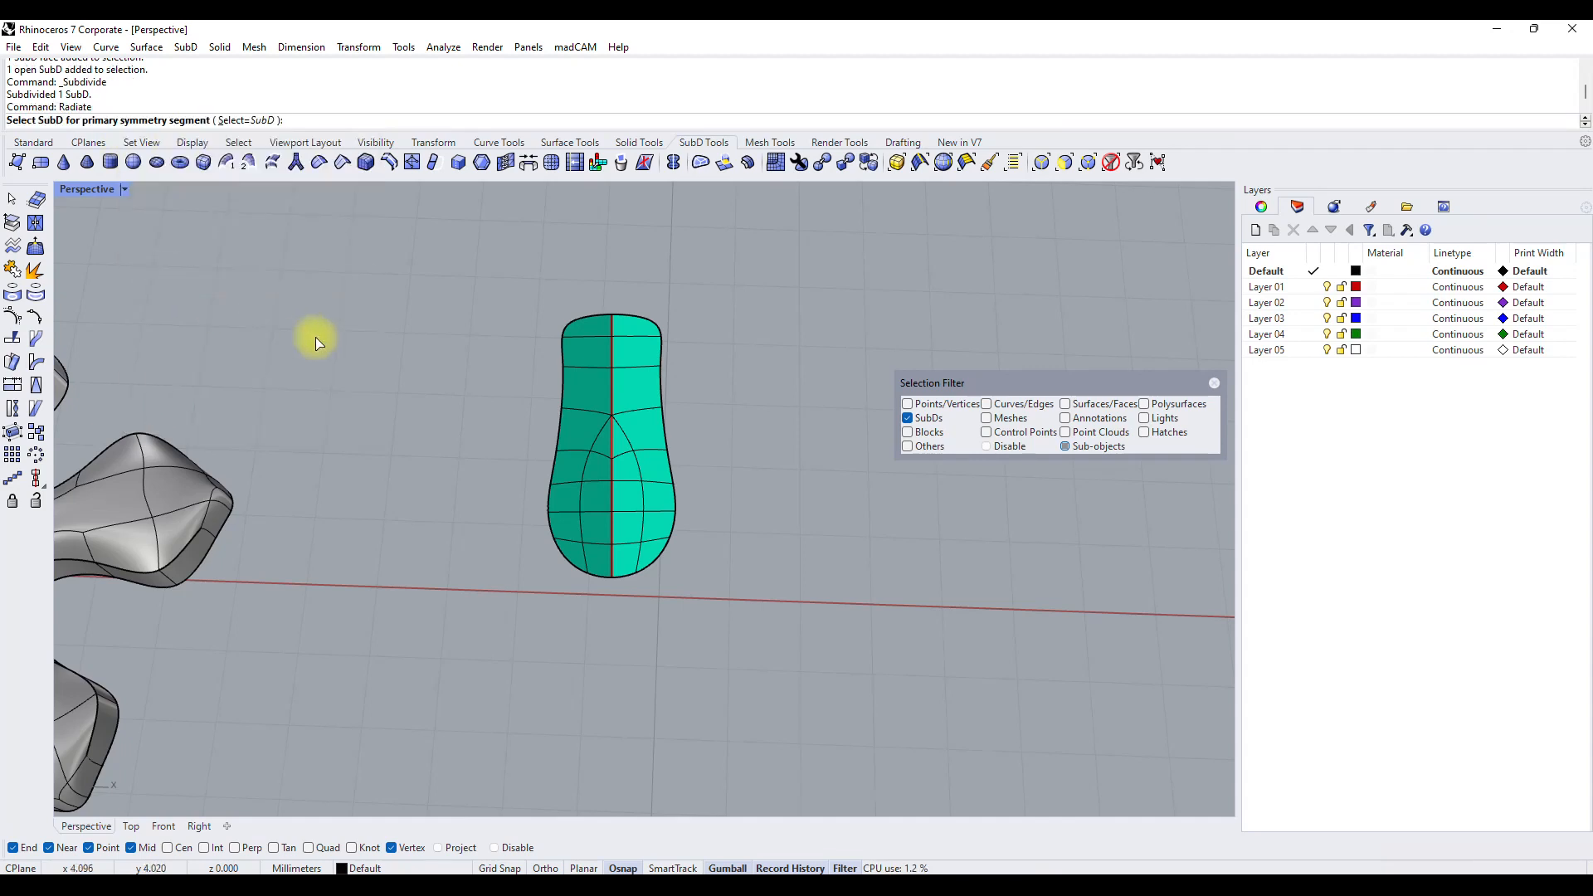
{"action": "left_click", "coordinate": [619, 499]}
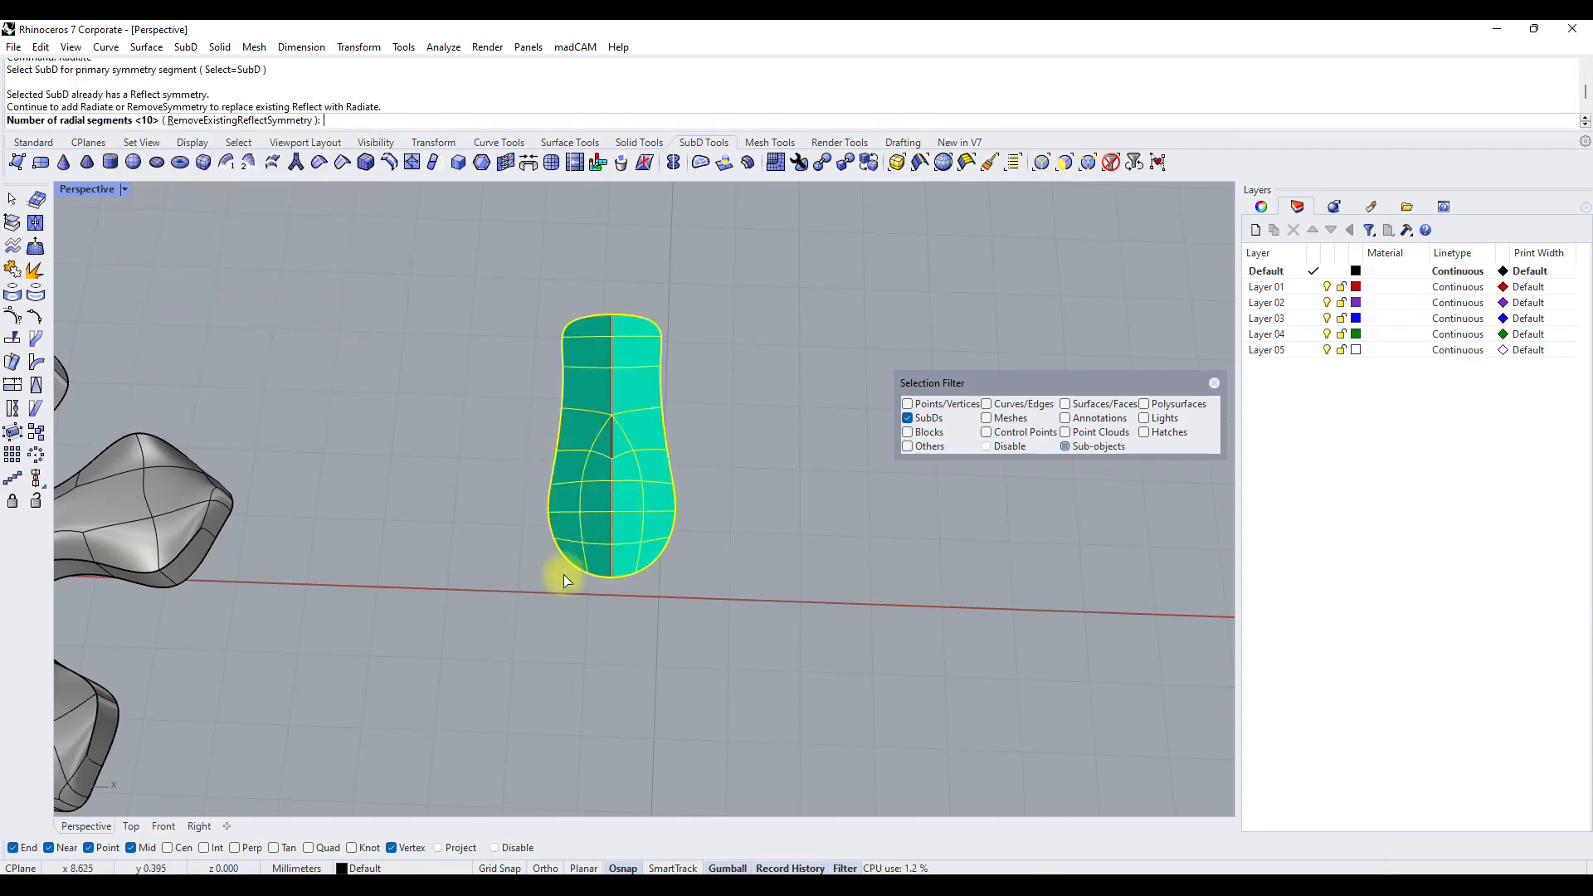
{"action": "left_click", "coordinate": [619, 577]}
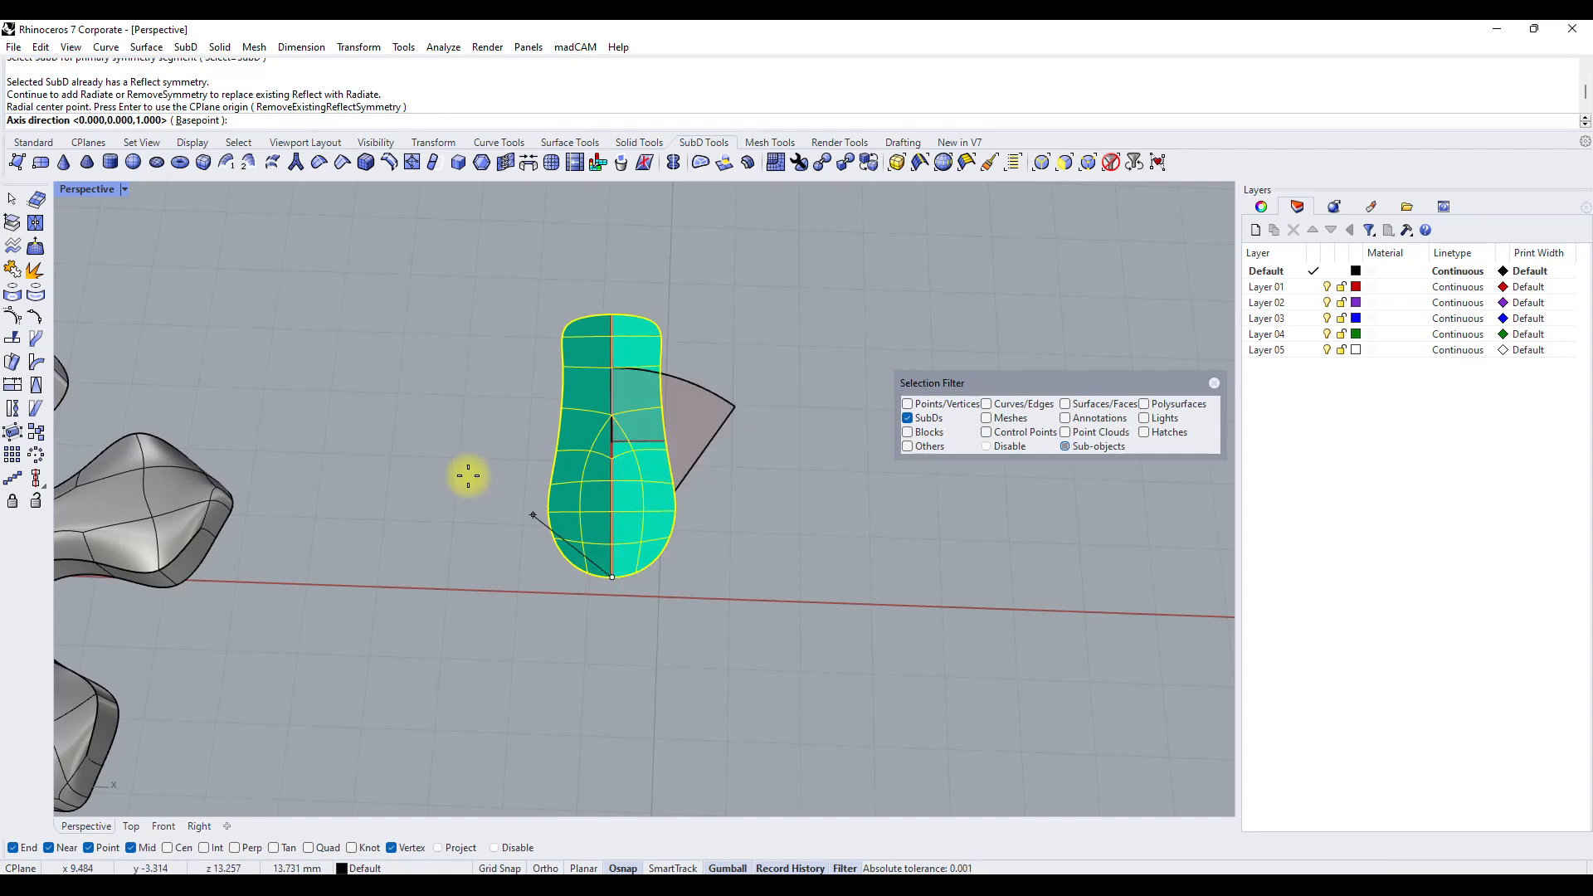
{"action": "double_click", "coordinate": [86, 189]}
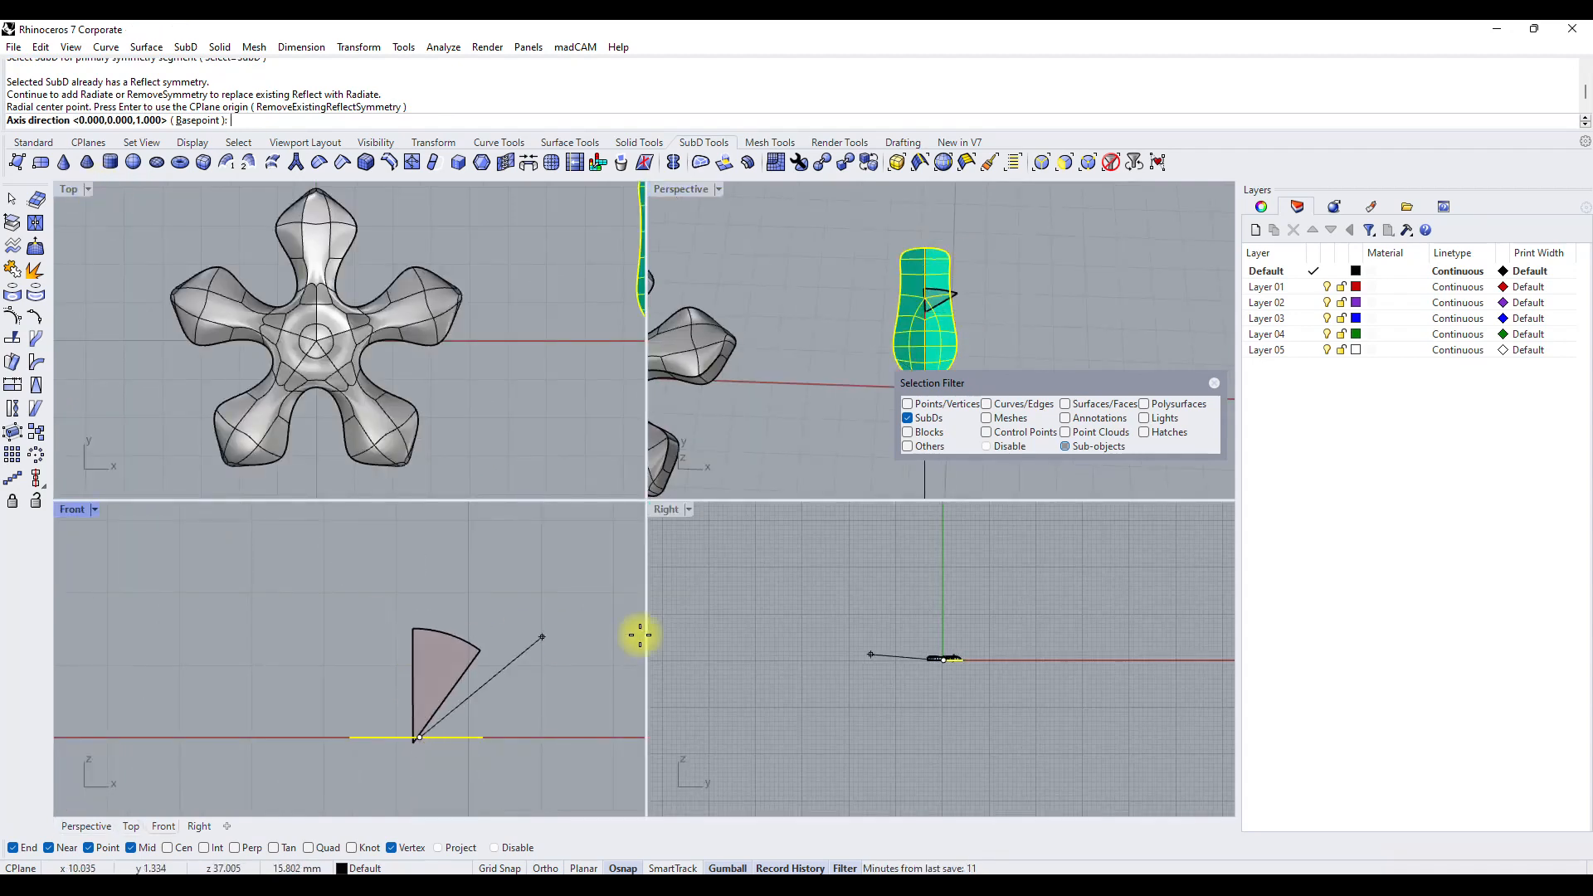
{"action": "key", "text": "shift"}
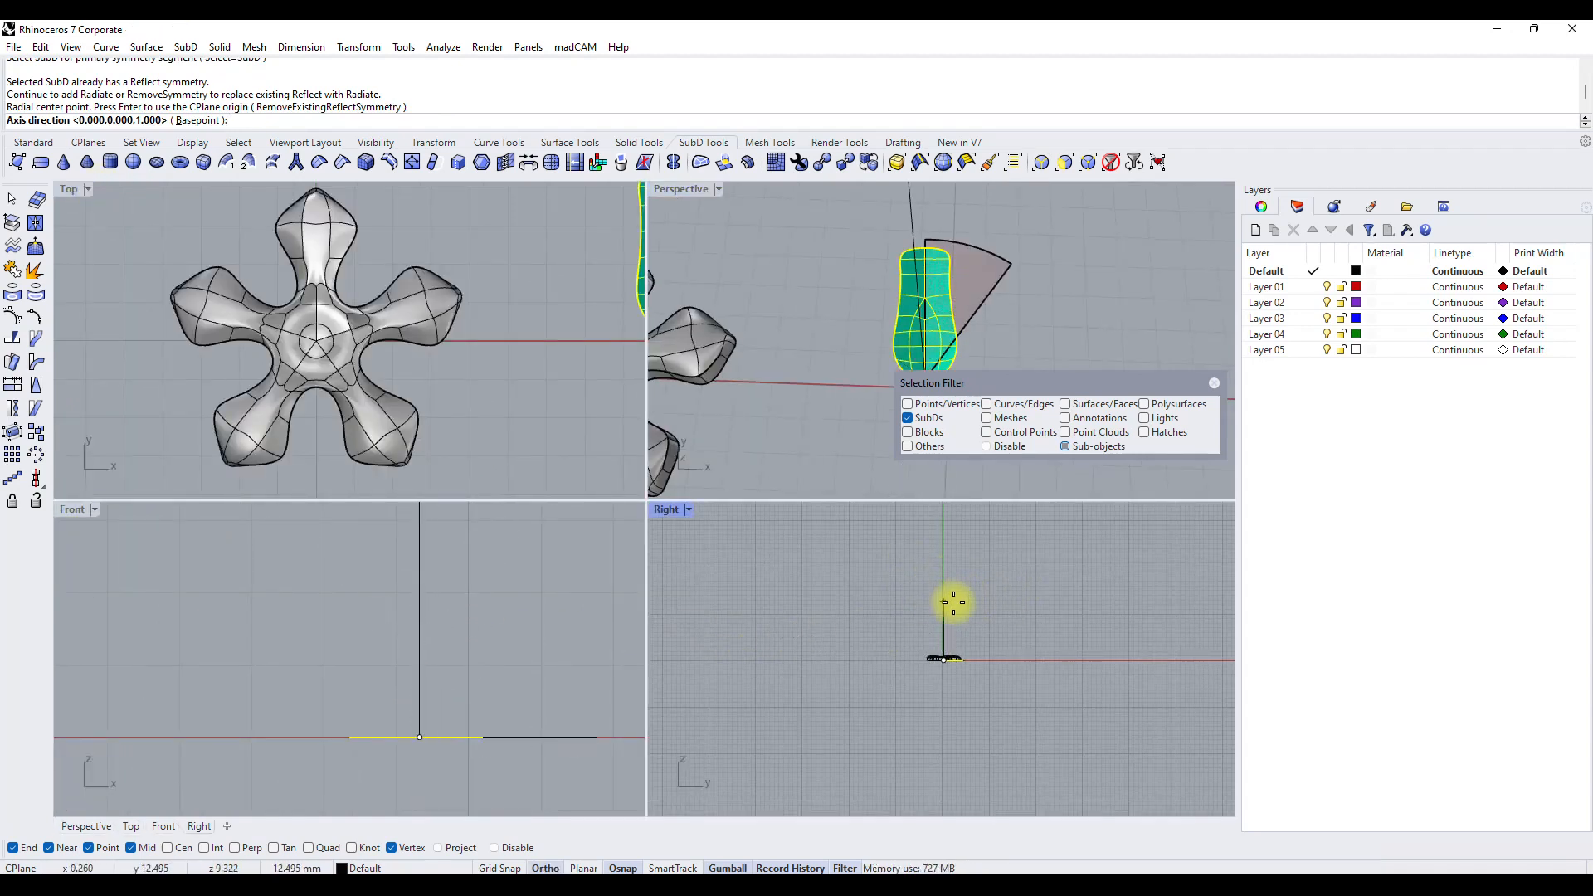
{"action": "left_click", "coordinate": [949, 615]}
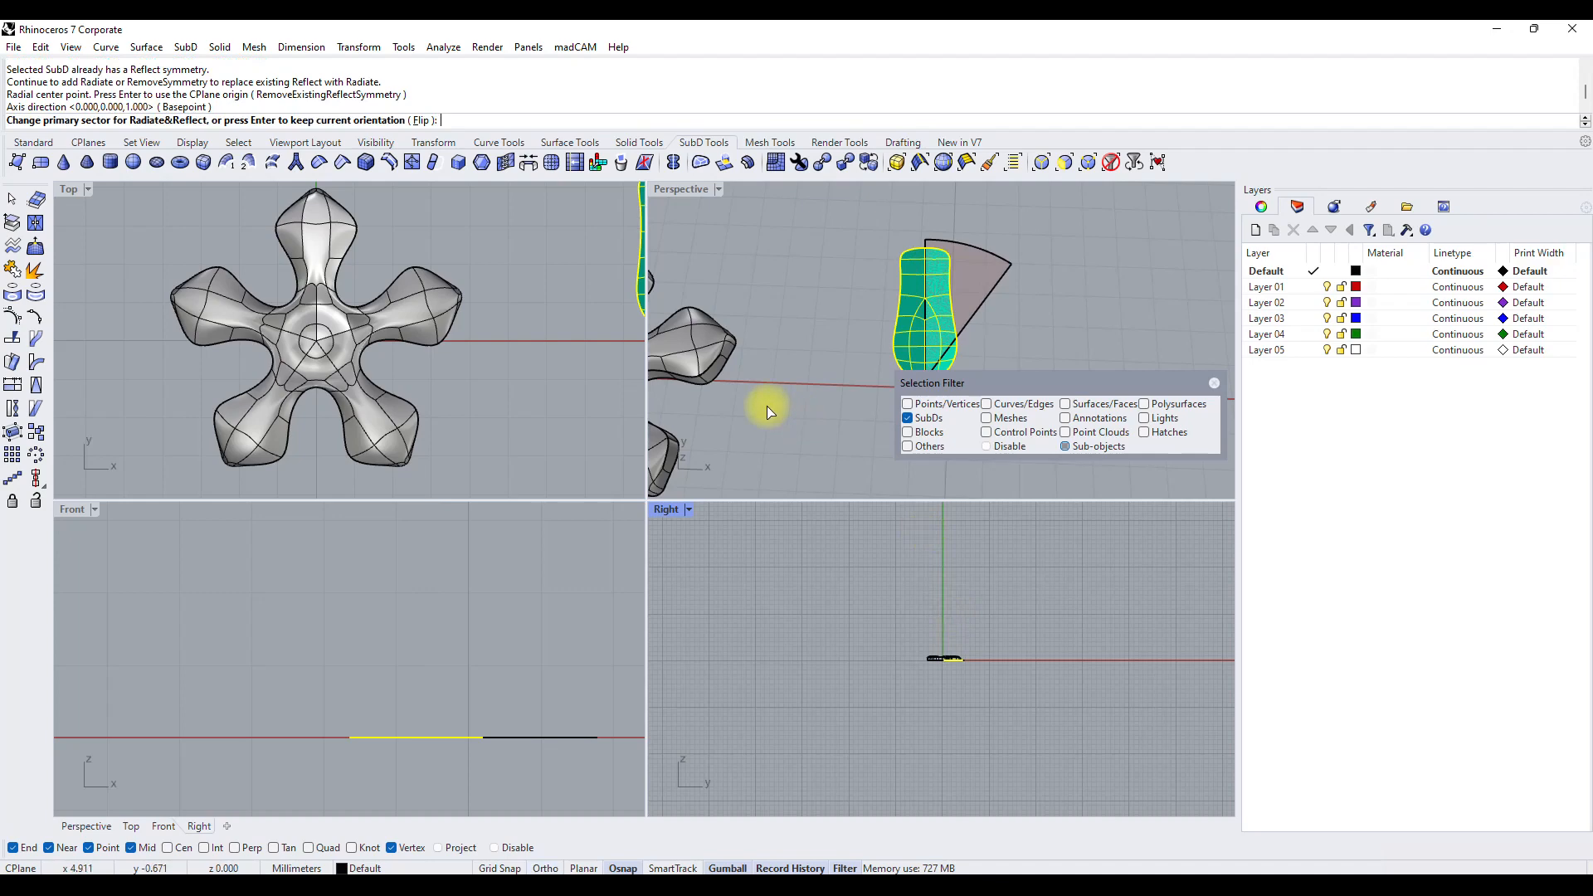
{"action": "double_click", "coordinate": [672, 191]}
{"action": "key", "text": "Return"}
Restrict selection to edges and delete a chain of edges in the ring of small faces around the radial SubD's centre.
{"action": "scroll", "coordinate": [644, 466], "scroll_direction": "down", "scroll_amount": 6}
{"action": "right_click_drag", "start_coordinate": [641, 467], "coordinate": [629, 501]}
{"action": "scroll", "coordinate": [628, 506], "scroll_direction": "up", "scroll_amount": 2}
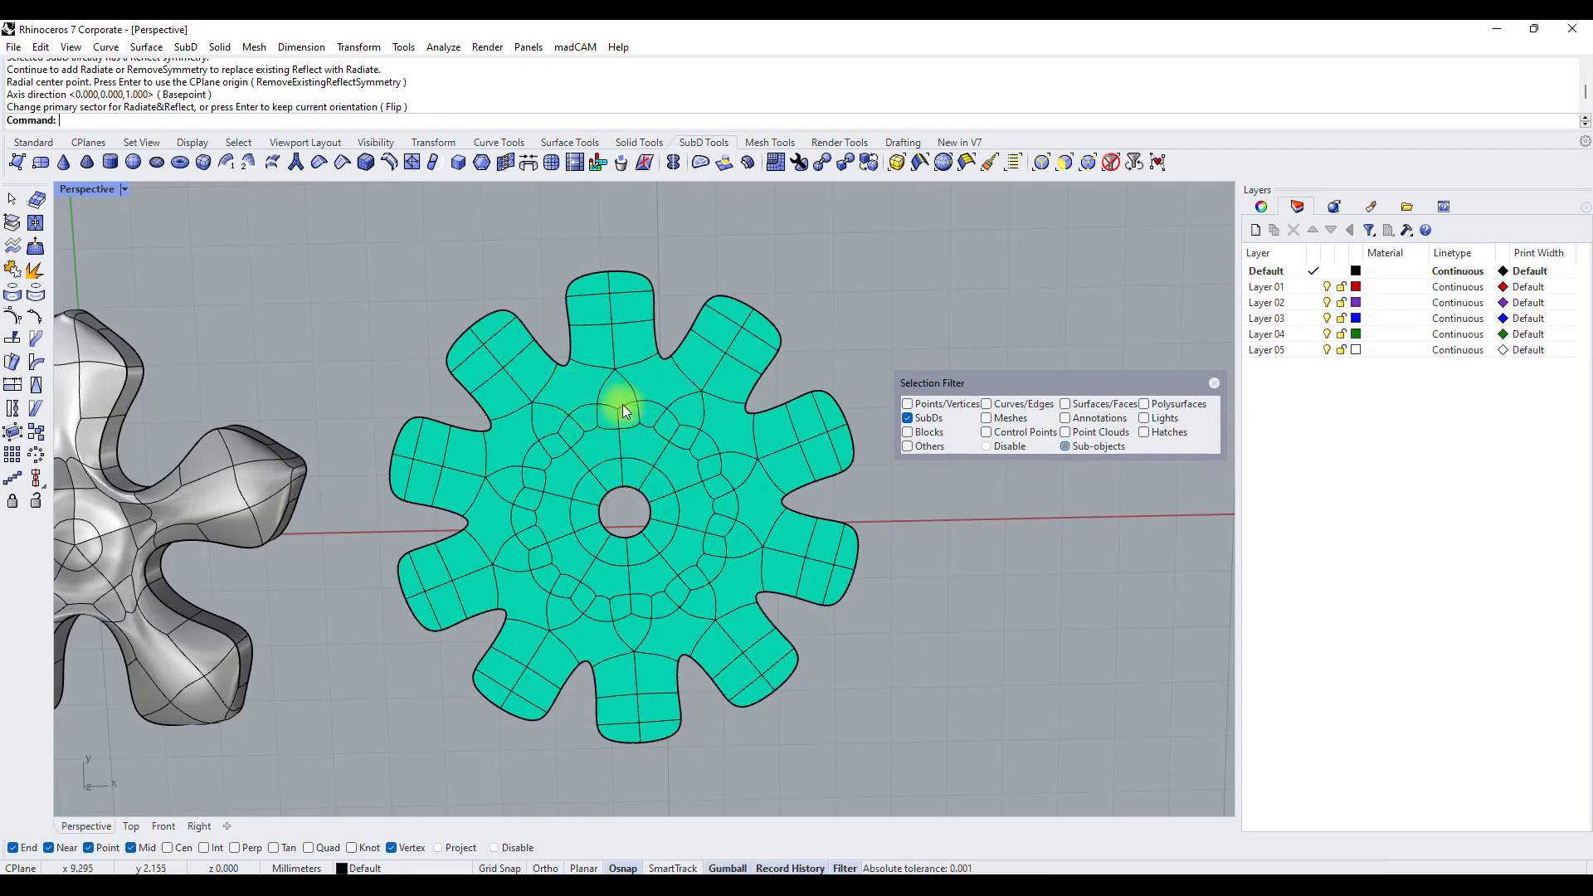
{"action": "left_click", "coordinate": [576, 411]}
{"action": "left_click", "coordinate": [759, 274]}
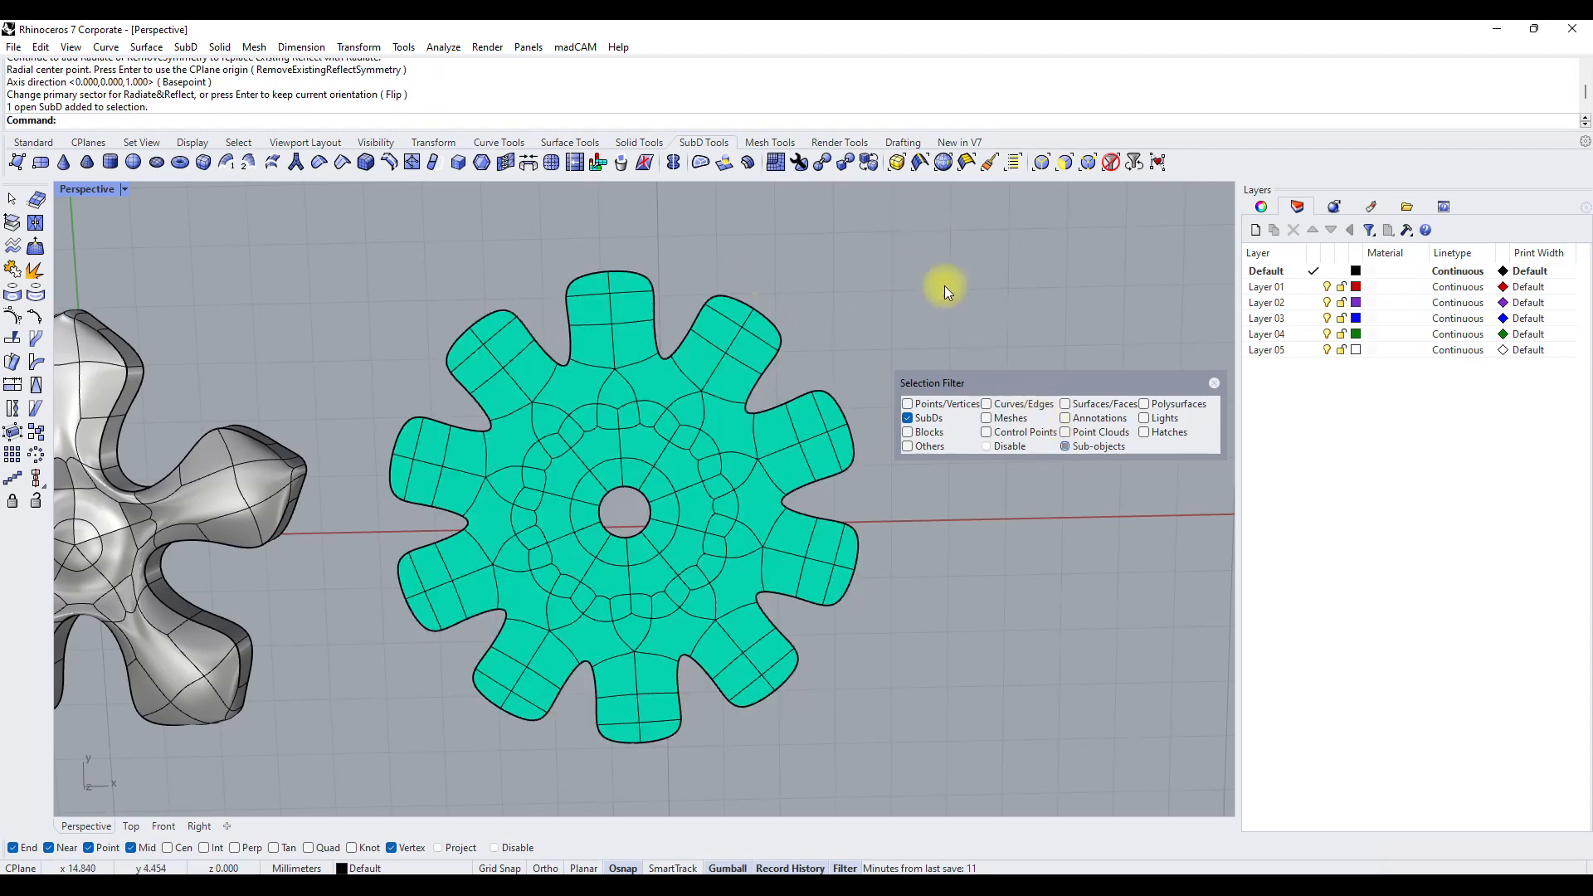
{"action": "left_click", "coordinate": [1065, 163]}
{"action": "double_click", "coordinate": [569, 417]}
{"action": "key", "text": "Delete"}
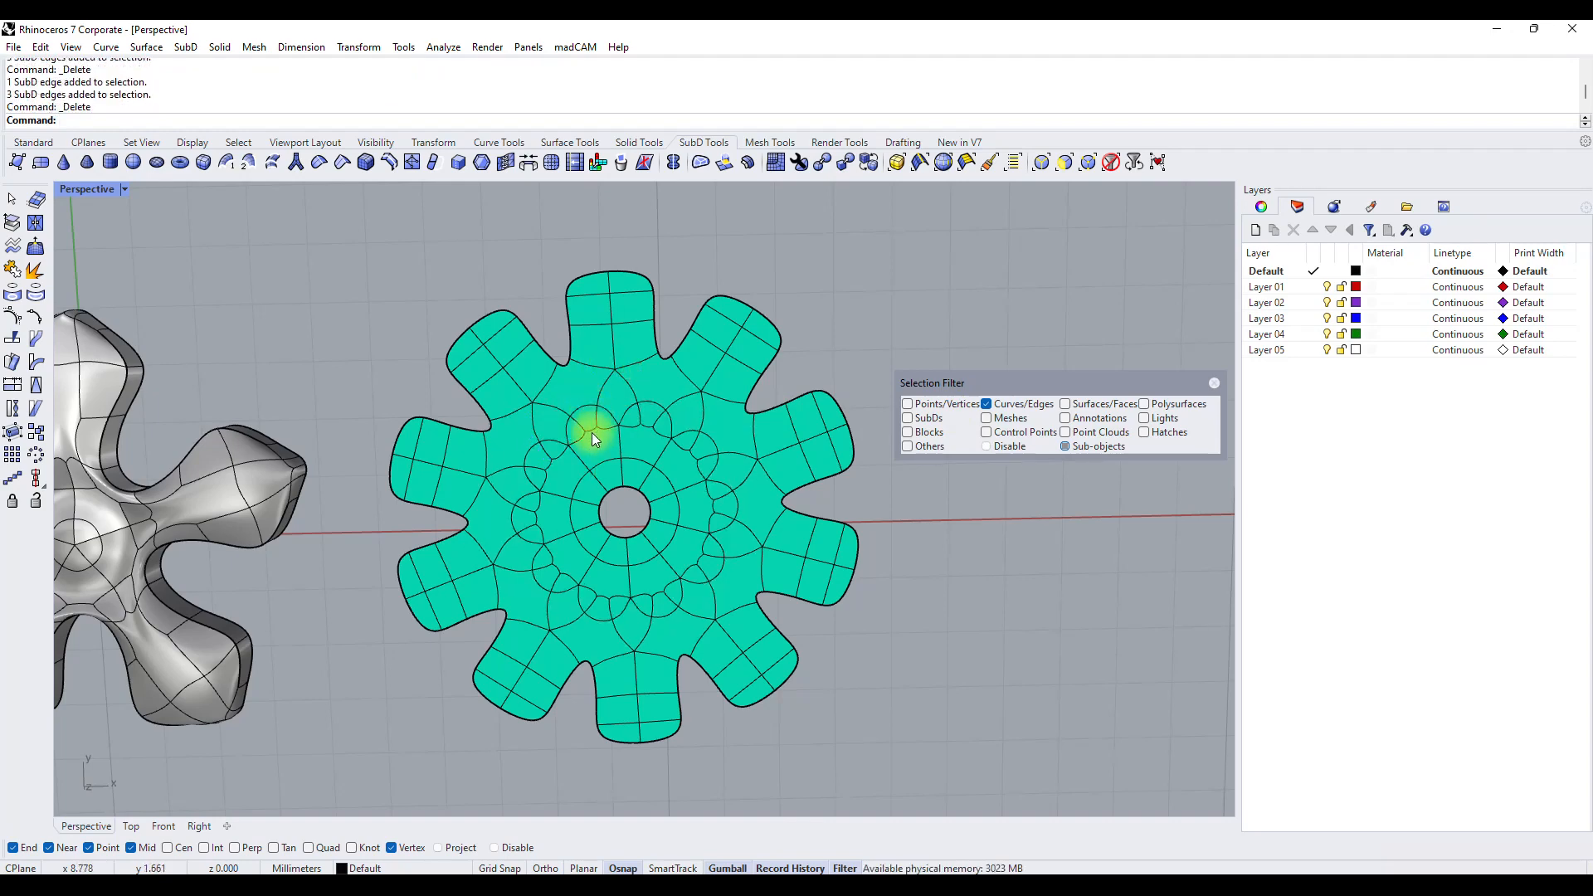
Delete further single edges one by one among the small curved faces between the centre hole and the petals.
{"action": "left_click", "coordinate": [591, 431]}
{"action": "scroll", "coordinate": [605, 433], "scroll_direction": "up", "scroll_amount": 5}
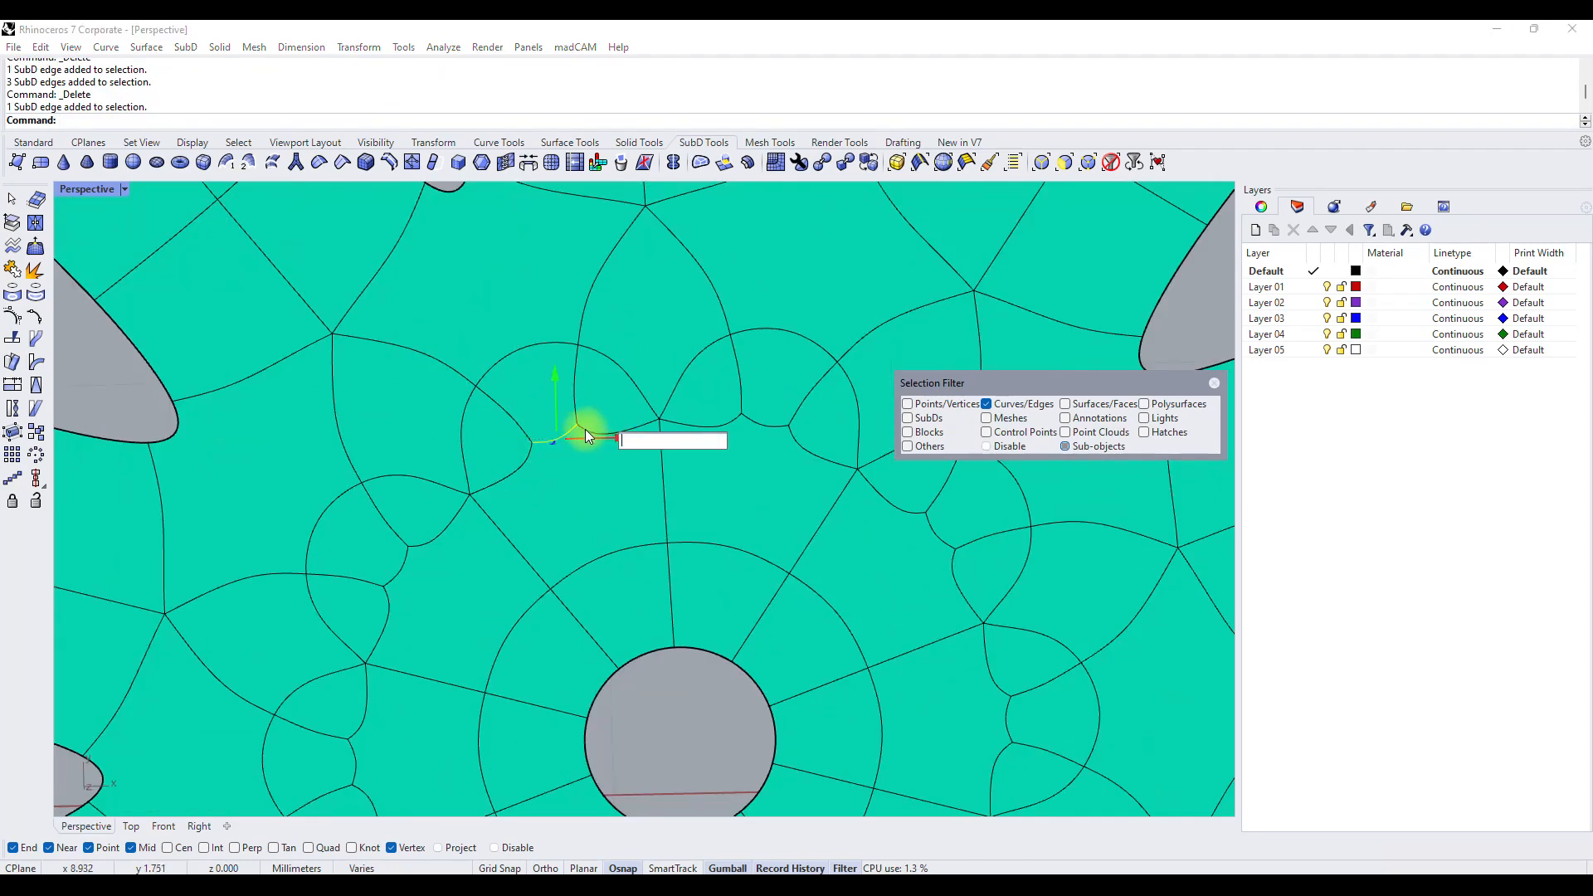
{"action": "scroll", "coordinate": [562, 427], "scroll_direction": "up", "scroll_amount": 1}
{"action": "key", "text": "Delete"}
{"action": "scroll", "coordinate": [557, 441], "scroll_direction": "down", "scroll_amount": 4}
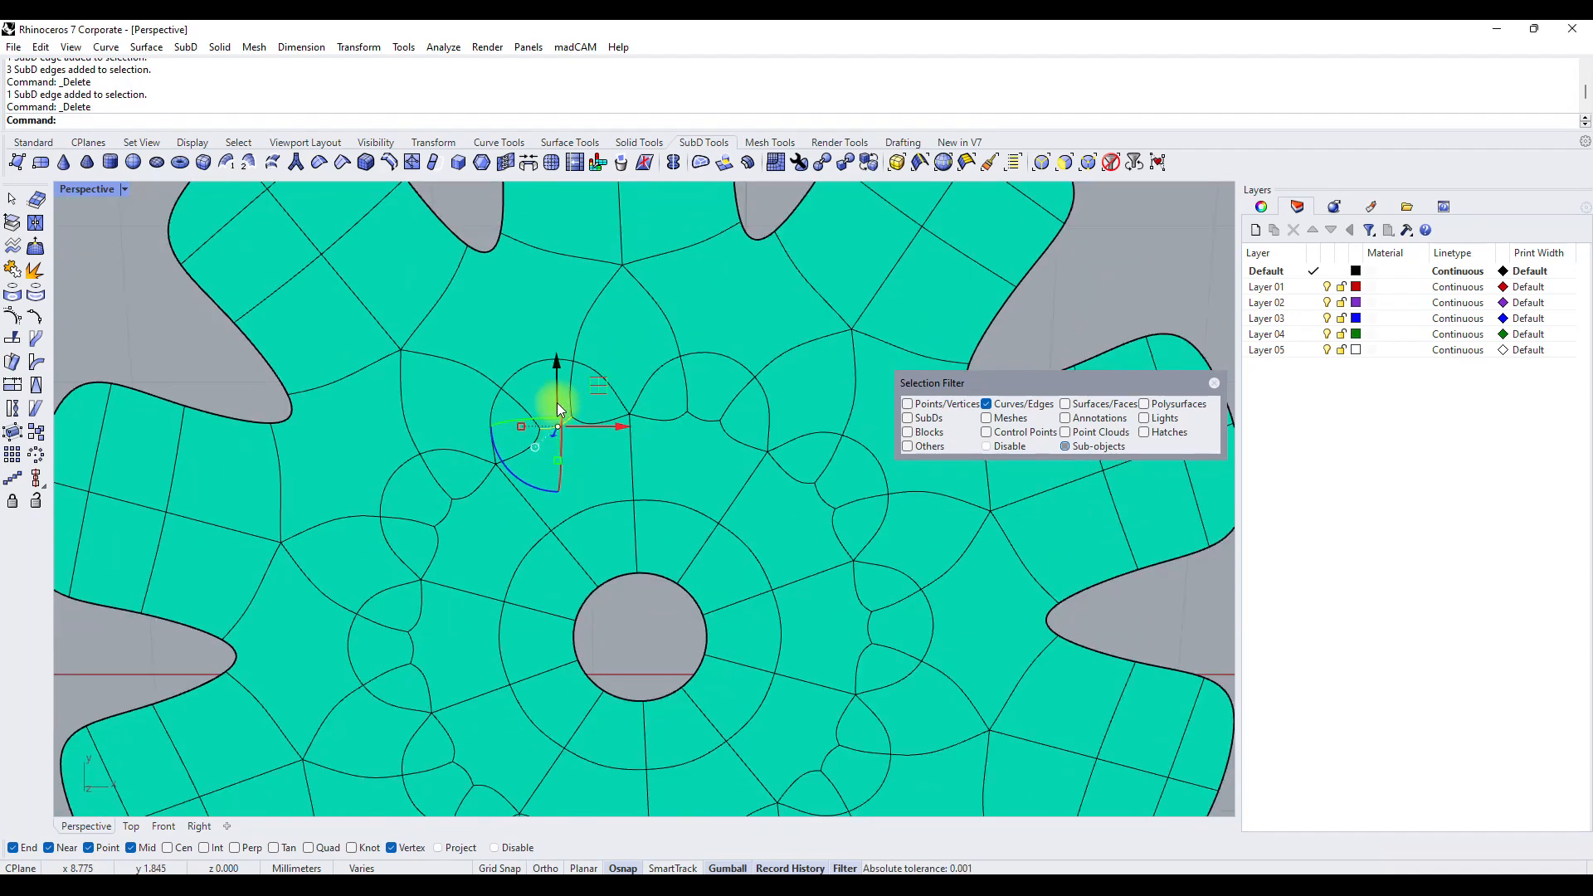
{"action": "scroll", "coordinate": [556, 405], "scroll_direction": "up", "scroll_amount": 5}
{"action": "left_click", "coordinate": [497, 348]}
{"action": "key", "text": "Delete"}
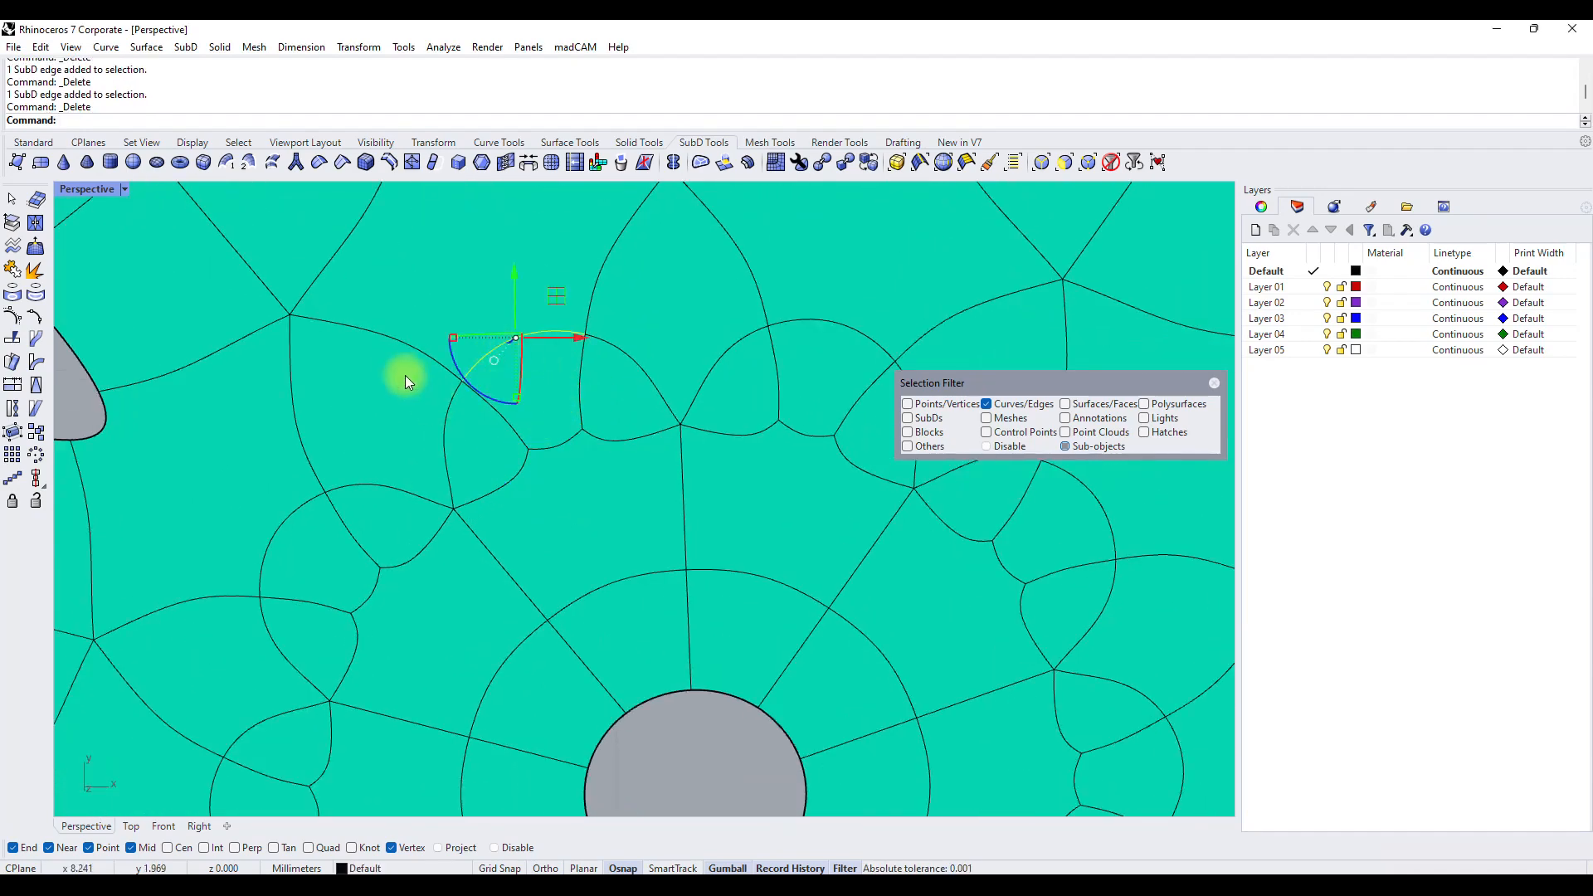
{"action": "left_click", "coordinate": [405, 341]}
{"action": "key", "text": "Delete"}
{"action": "scroll", "coordinate": [402, 332], "scroll_direction": "down", "scroll_amount": 1}
{"action": "left_click", "coordinate": [358, 272]}
{"action": "key", "text": "Delete"}
View the radial SubD from its other side and delete two more small edges around the middle of the highlighted primary segment.
{"action": "scroll", "coordinate": [439, 444], "scroll_direction": "down", "scroll_amount": 8}
{"action": "right_click_drag", "start_coordinate": [595, 601], "coordinate": [530, 725]}
{"action": "scroll", "coordinate": [465, 480], "scroll_direction": "up", "scroll_amount": 4}
{"action": "left_click", "coordinate": [499, 357]}
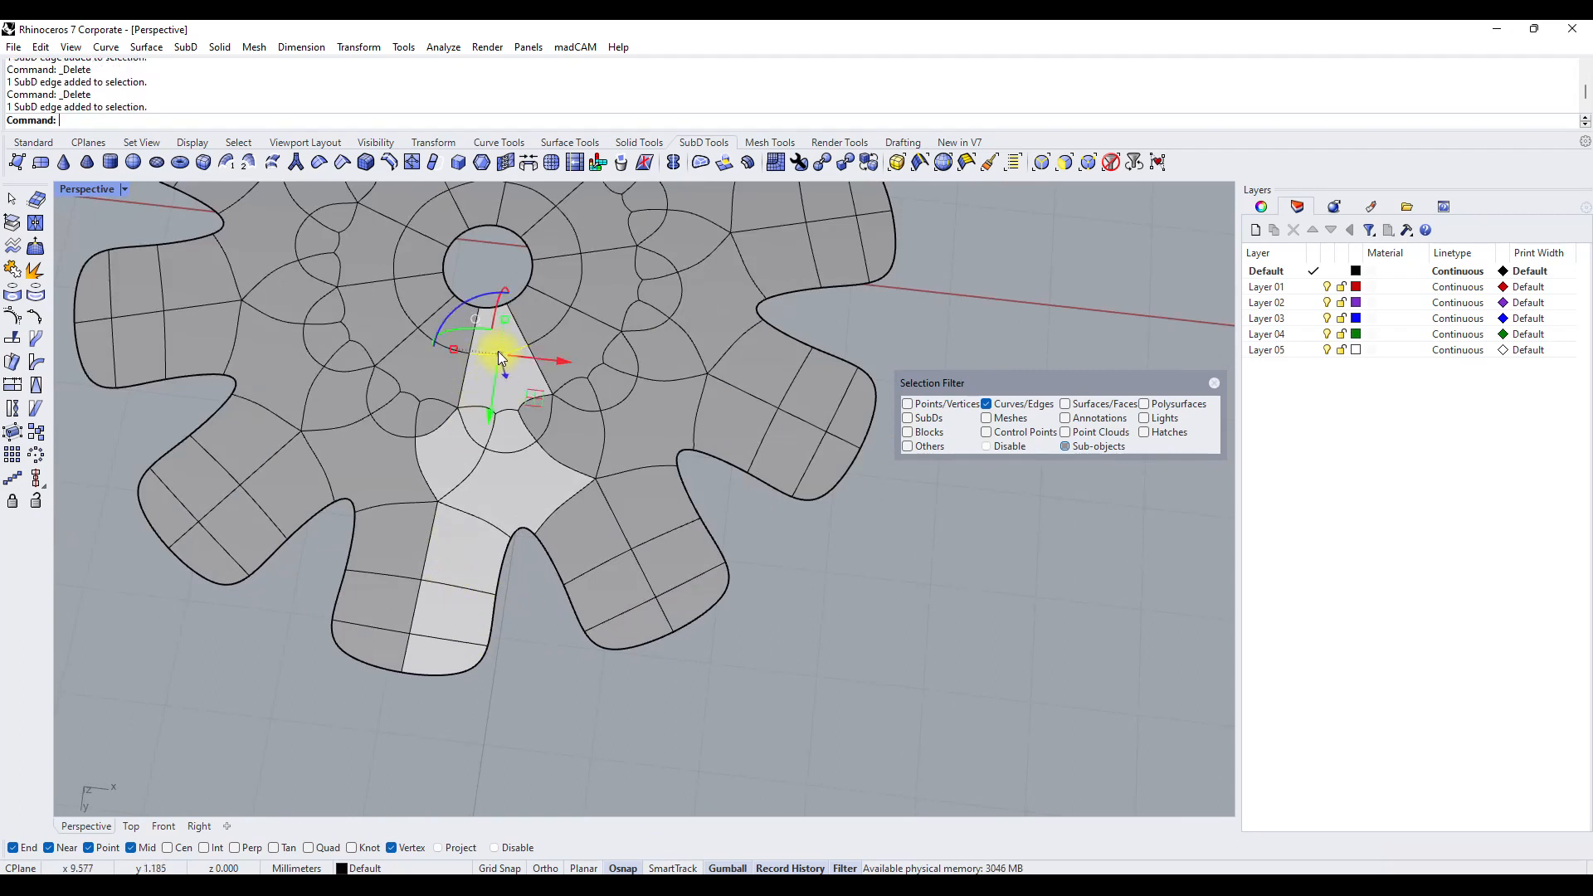
{"action": "key", "text": "Delete"}
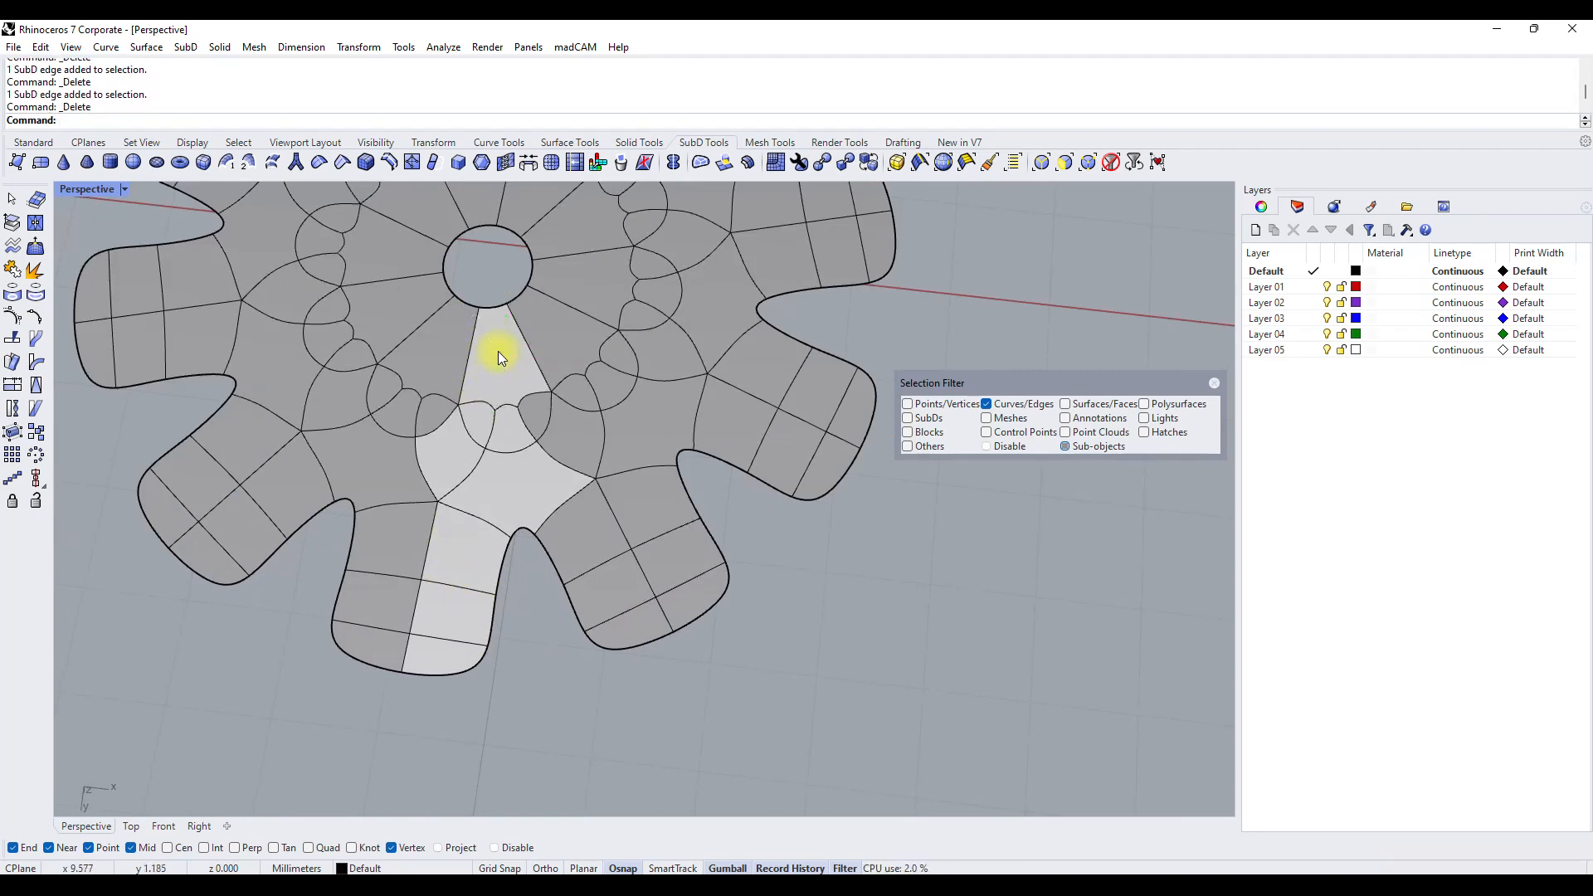
{"action": "left_click", "coordinate": [475, 400]}
{"action": "key", "text": "Delete"}
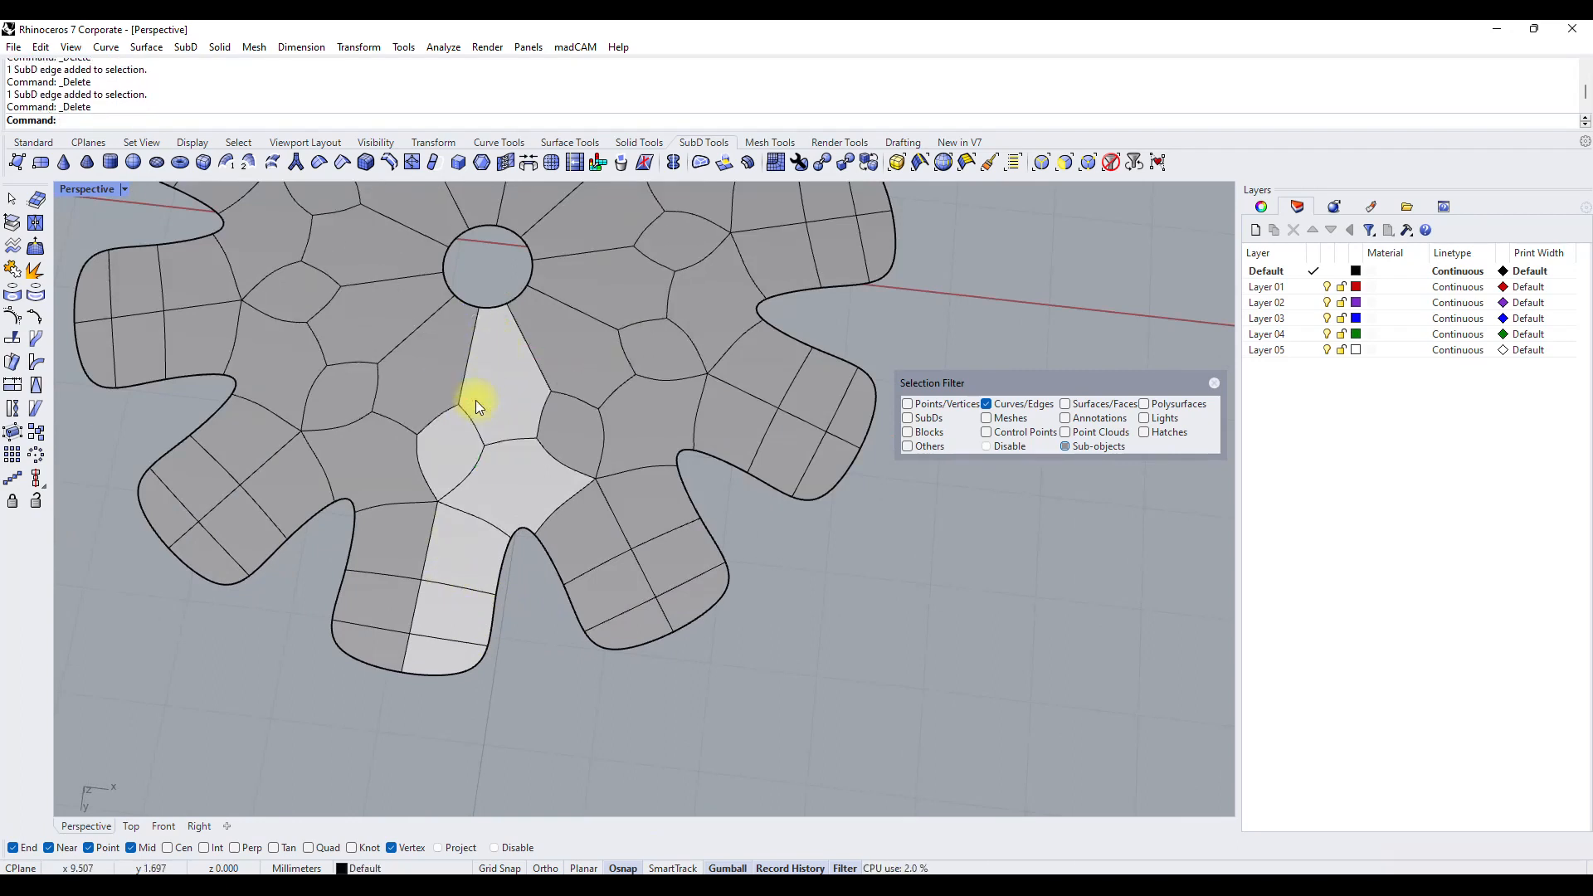
Try deleting another curved edge midway along the primary segment, and undo that deletion.
{"action": "left_click", "coordinate": [470, 425]}
{"action": "key", "text": "Delete"}
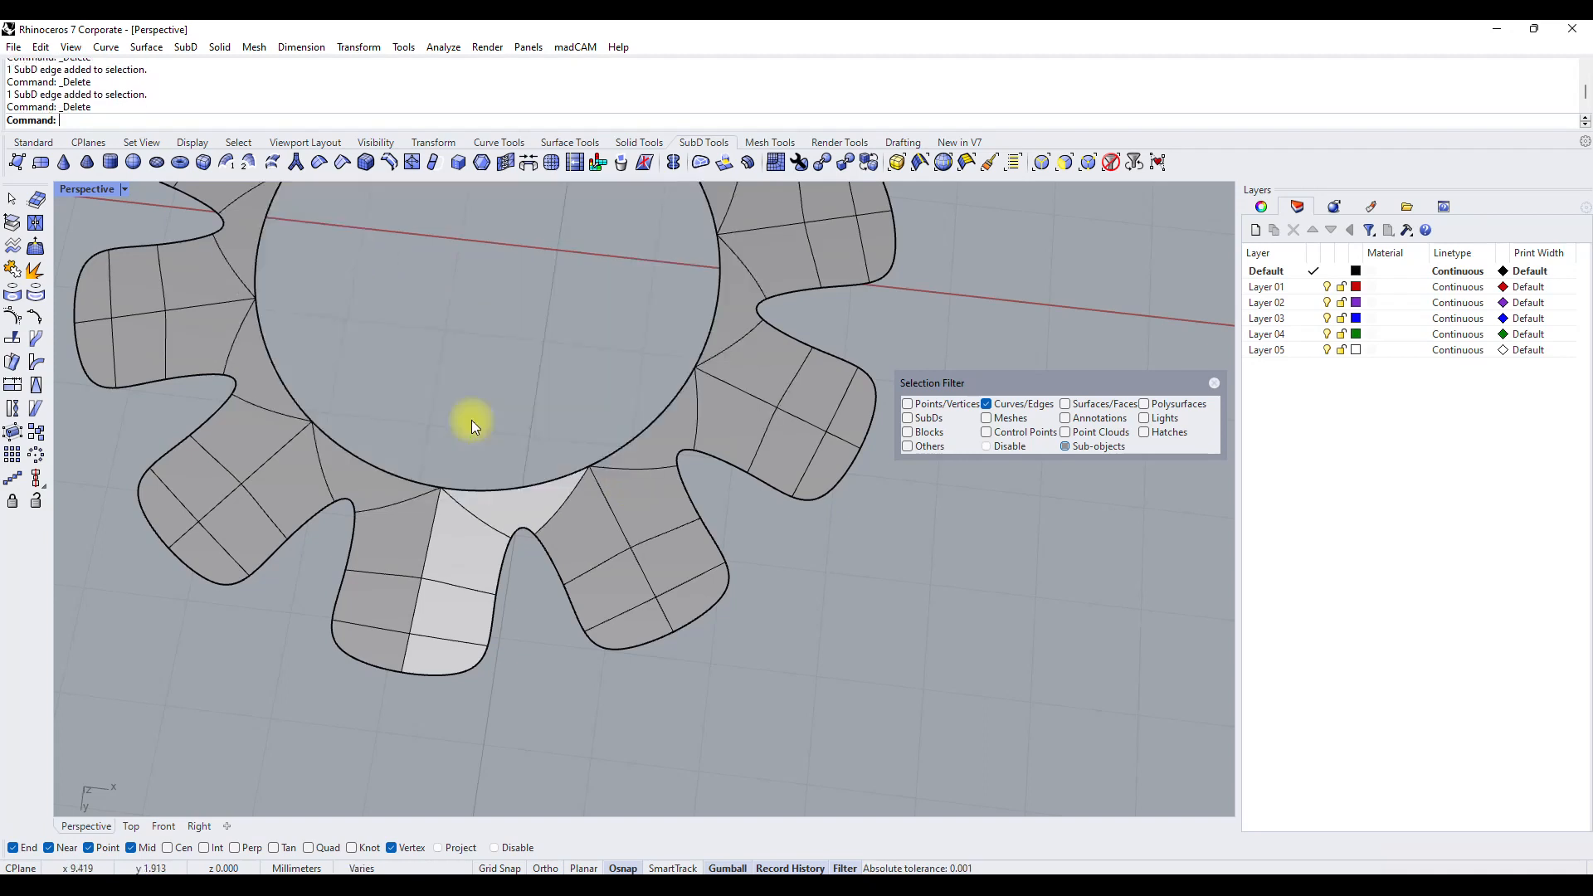
{"action": "key", "text": "ctrl+z"}
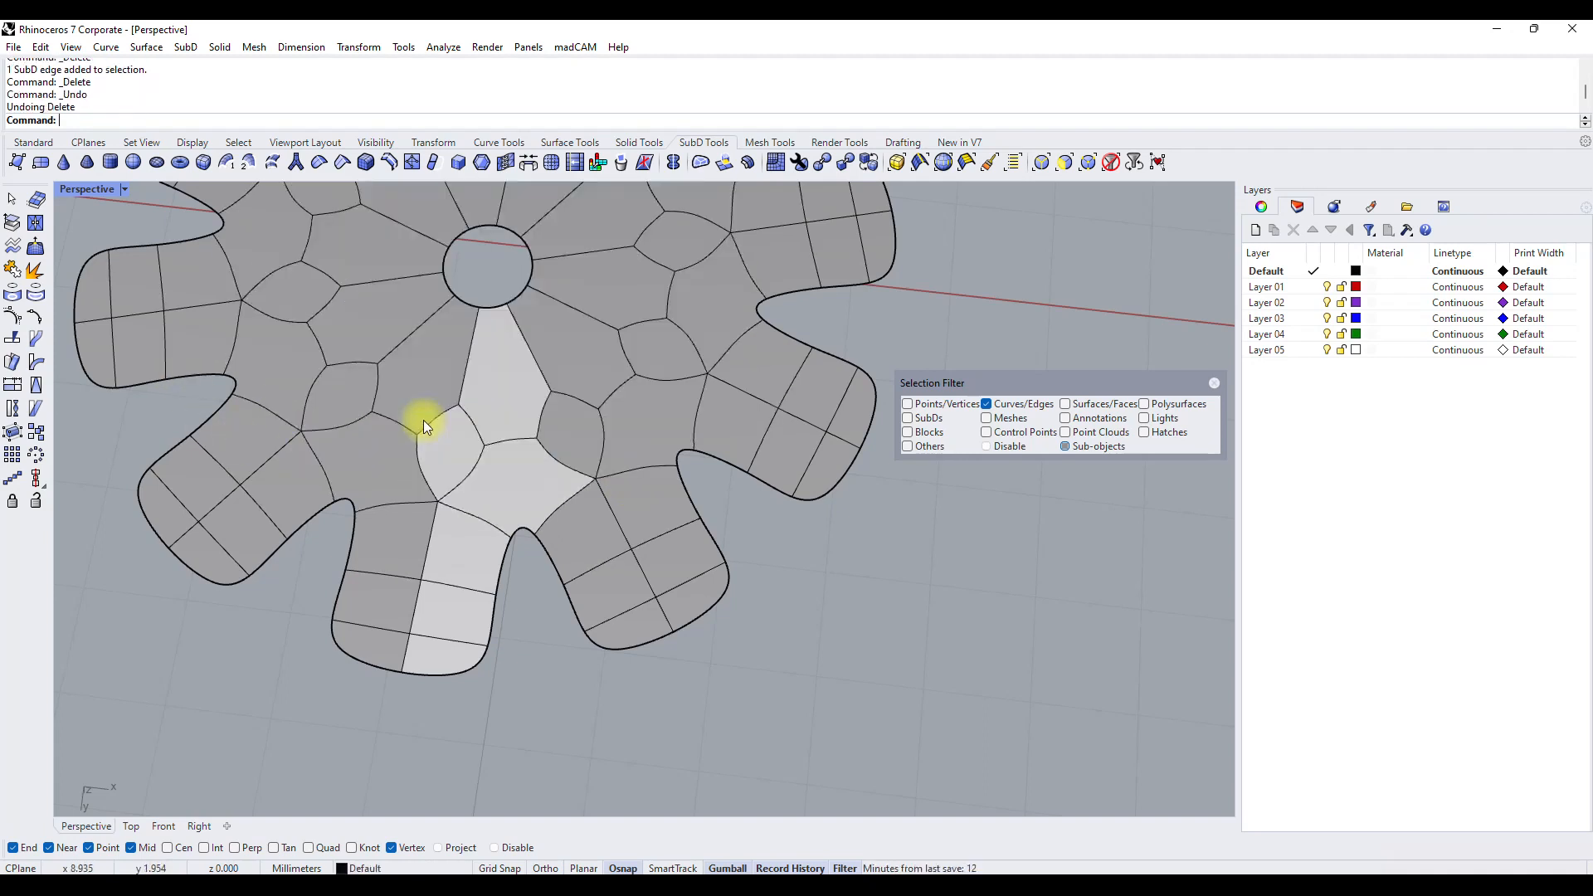
Move the curved cross edge midway along the highlighted primary segment inward toward the centre hole.
{"action": "right_click_drag", "start_coordinate": [491, 493], "coordinate": [705, 488]}
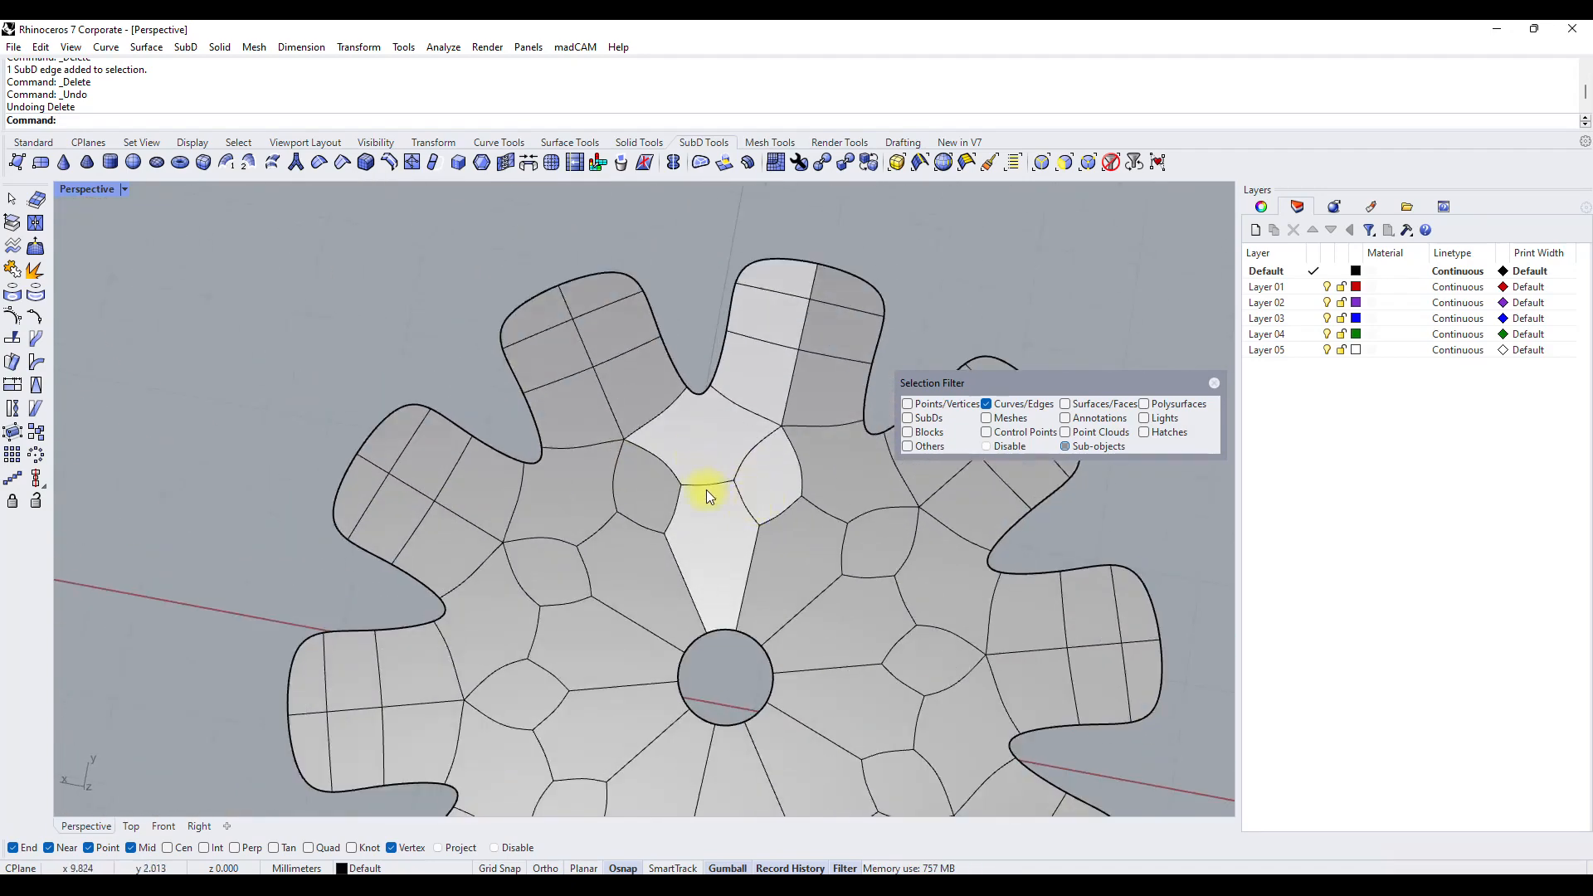
{"action": "left_click", "coordinate": [705, 486]}
{"action": "left_click_drag", "start_coordinate": [695, 448], "coordinate": [676, 597]}
{"action": "right_click_drag", "start_coordinate": [675, 598], "coordinate": [662, 469]}
Try moving the edge across the base of the primary petal, and undo that move.
{"action": "left_click", "coordinate": [767, 432]}
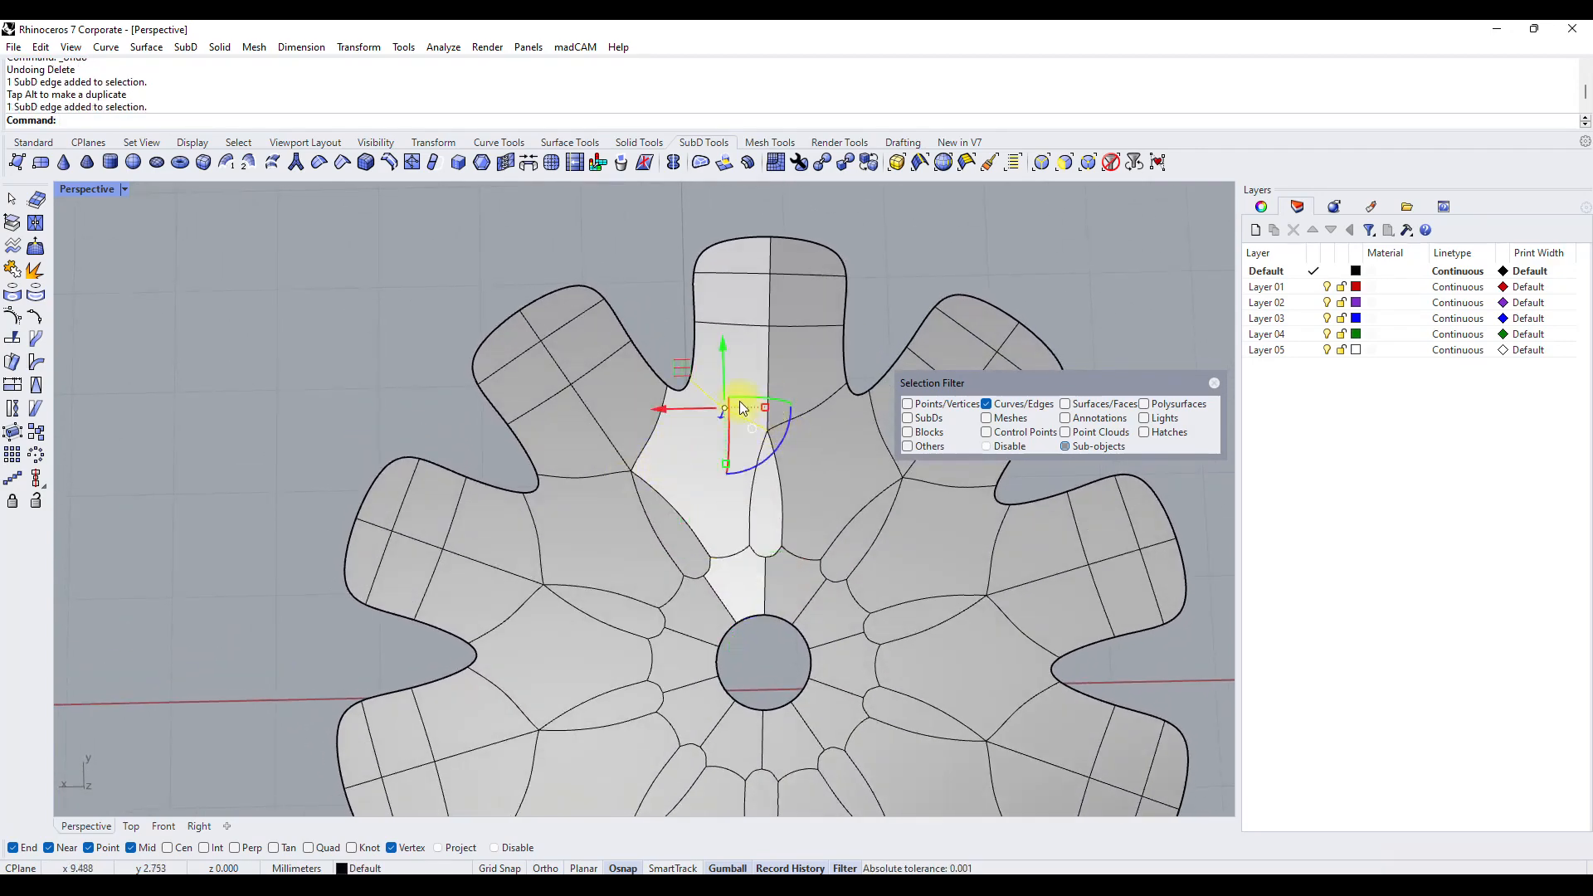
{"action": "left_click_drag", "start_coordinate": [728, 350], "coordinate": [710, 407]}
{"action": "key", "text": "ctrl+z"}
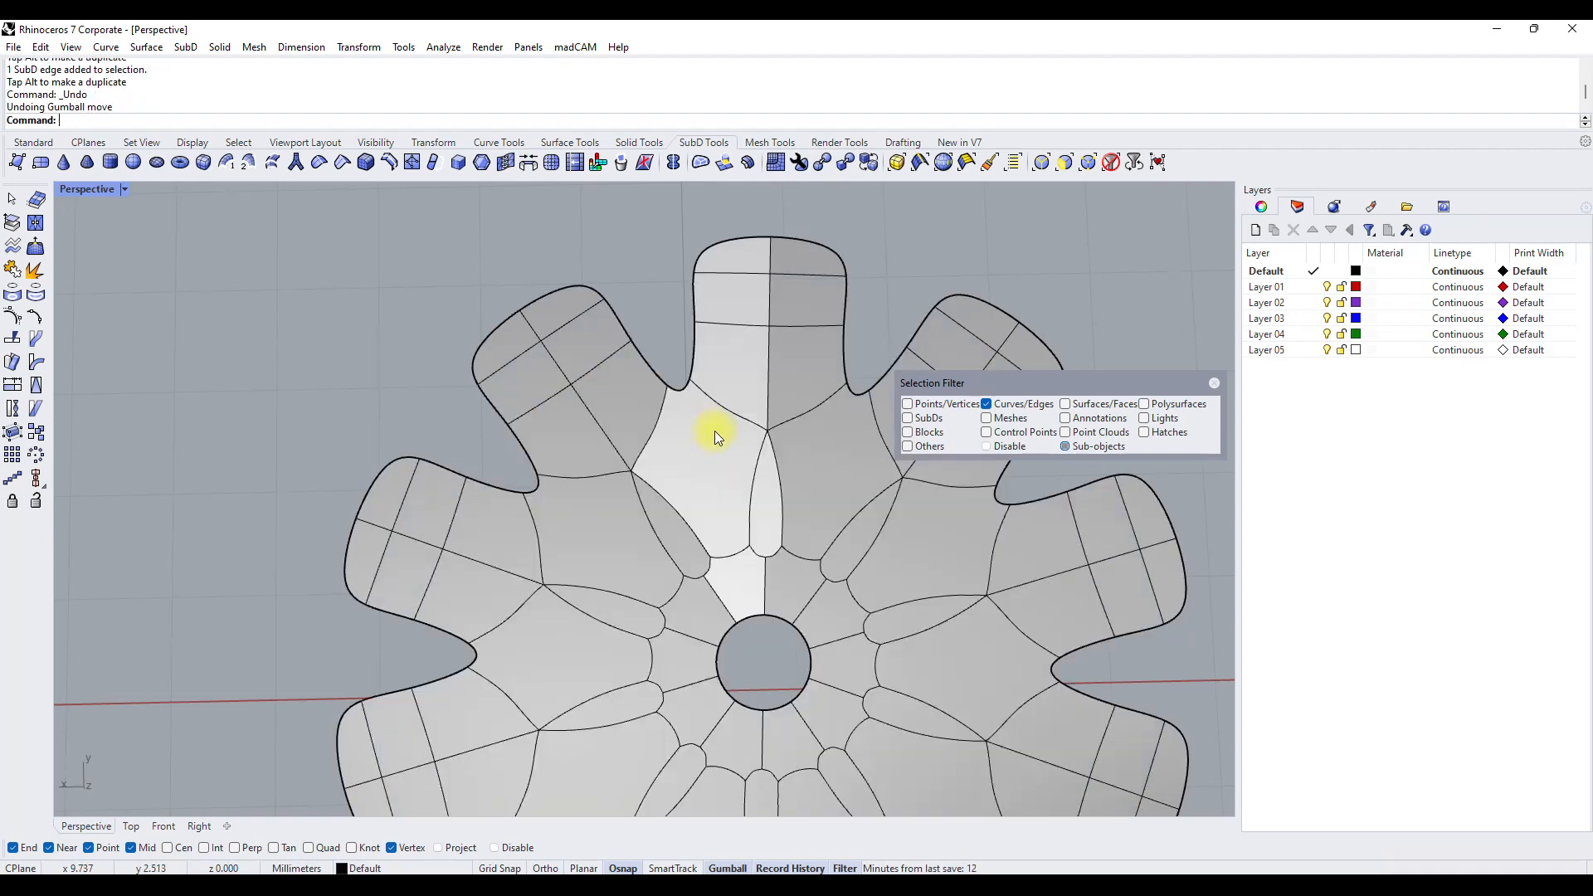
Move the notch edge beside the primary petal to narrow the petal necks and deepen the gaps between petals.
{"action": "left_click", "coordinate": [692, 395]}
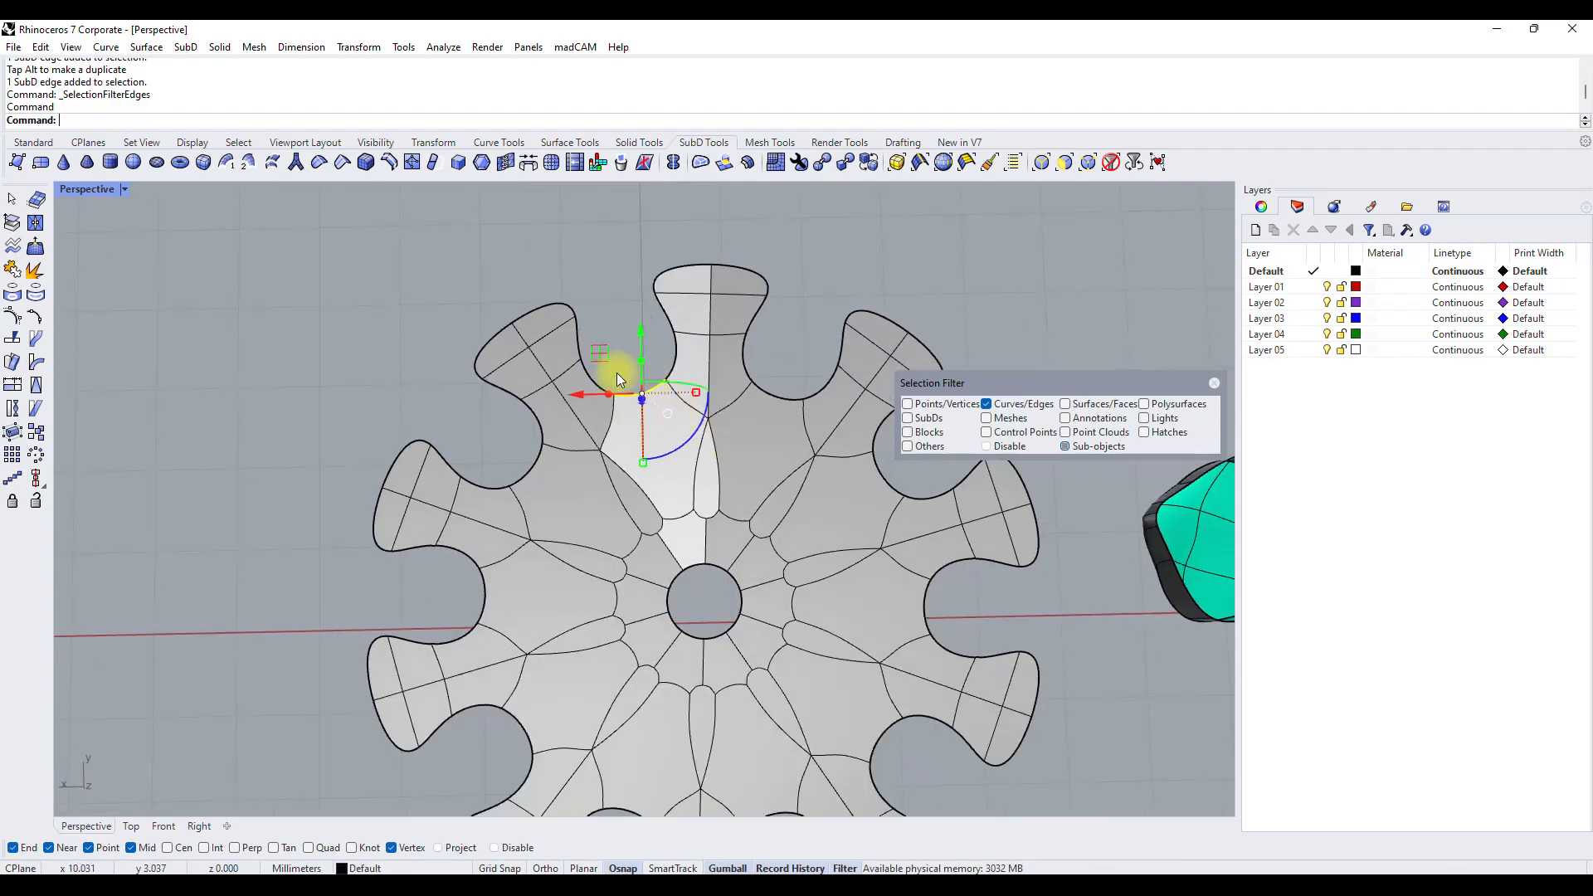
{"action": "left_click_drag", "start_coordinate": [618, 370], "coordinate": [616, 411]}
{"action": "scroll", "coordinate": [595, 373], "scroll_direction": "down", "scroll_amount": 6}
{"action": "right_click_drag", "start_coordinate": [690, 438], "coordinate": [699, 445]}
{"action": "scroll", "coordinate": [641, 349], "scroll_direction": "up", "scroll_amount": 4}
{"action": "scroll", "coordinate": [639, 348], "scroll_direction": "up", "scroll_amount": 2}
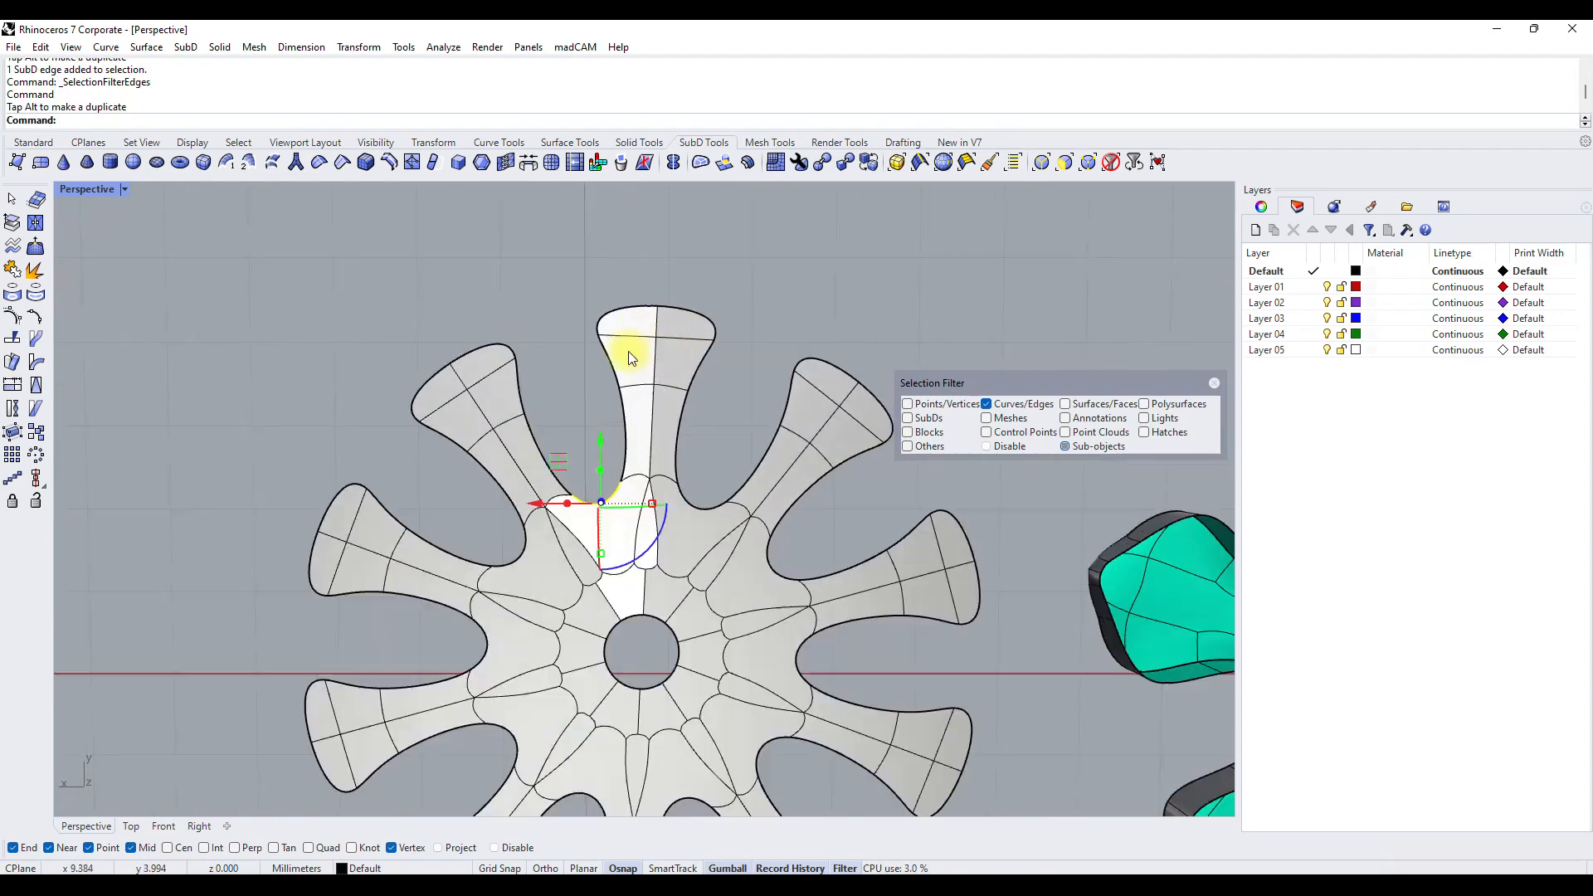
Shape the petal ends by moving the primary petal's tip edge inward and its outer side edge outward.
{"action": "left_click", "coordinate": [601, 329]}
{"action": "left_click_drag", "start_coordinate": [599, 253], "coordinate": [591, 301]}
{"action": "left_click", "coordinate": [591, 467]}
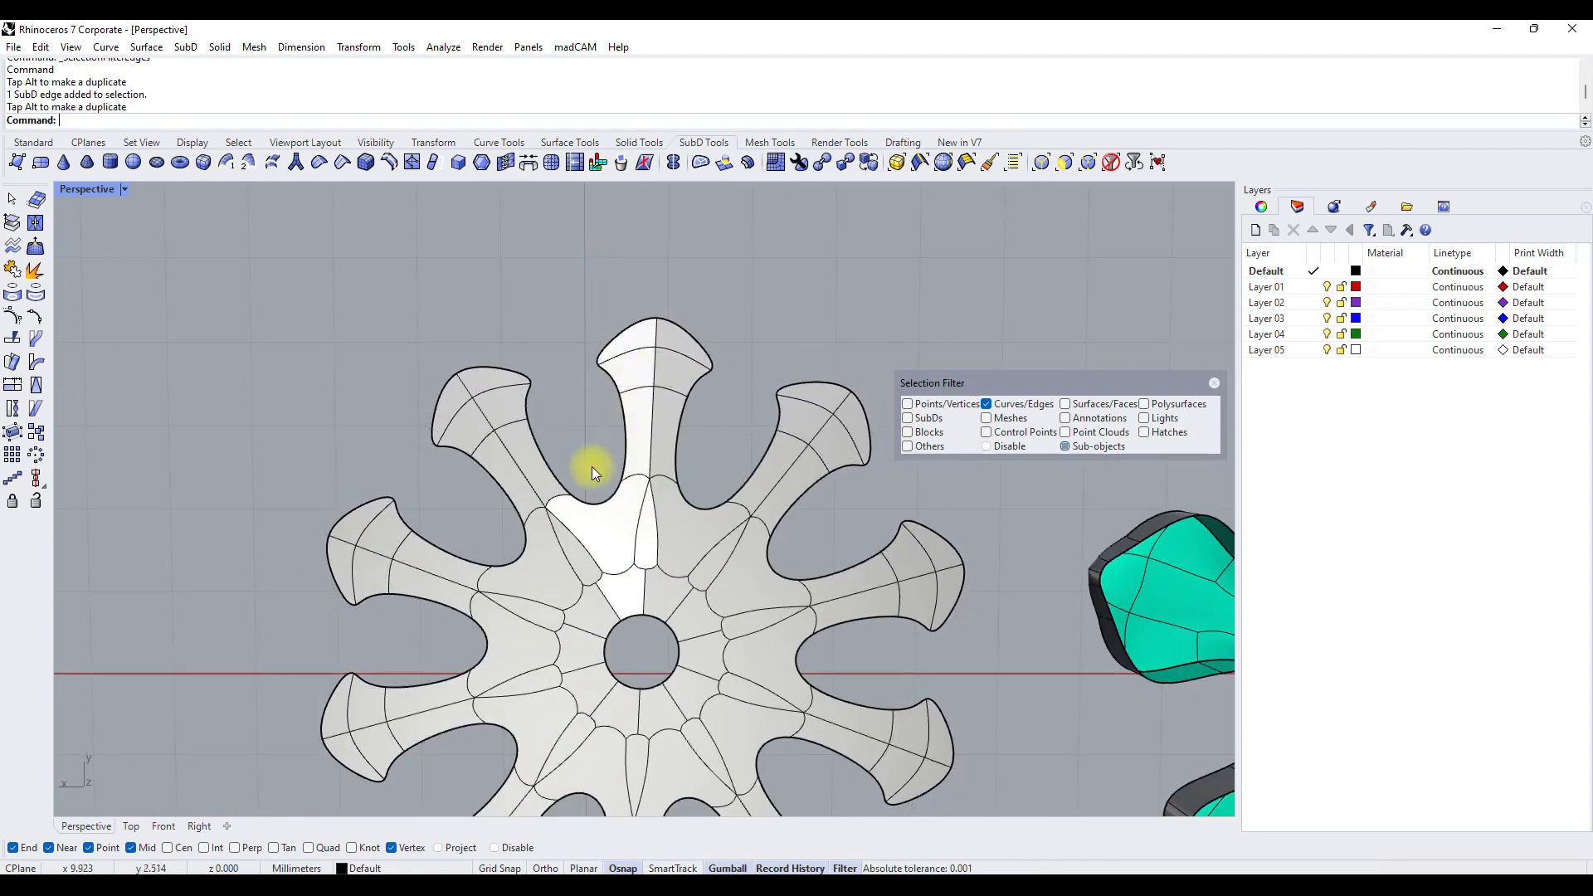
{"action": "left_click", "coordinate": [630, 397]}
{"action": "left_click", "coordinate": [619, 392]}
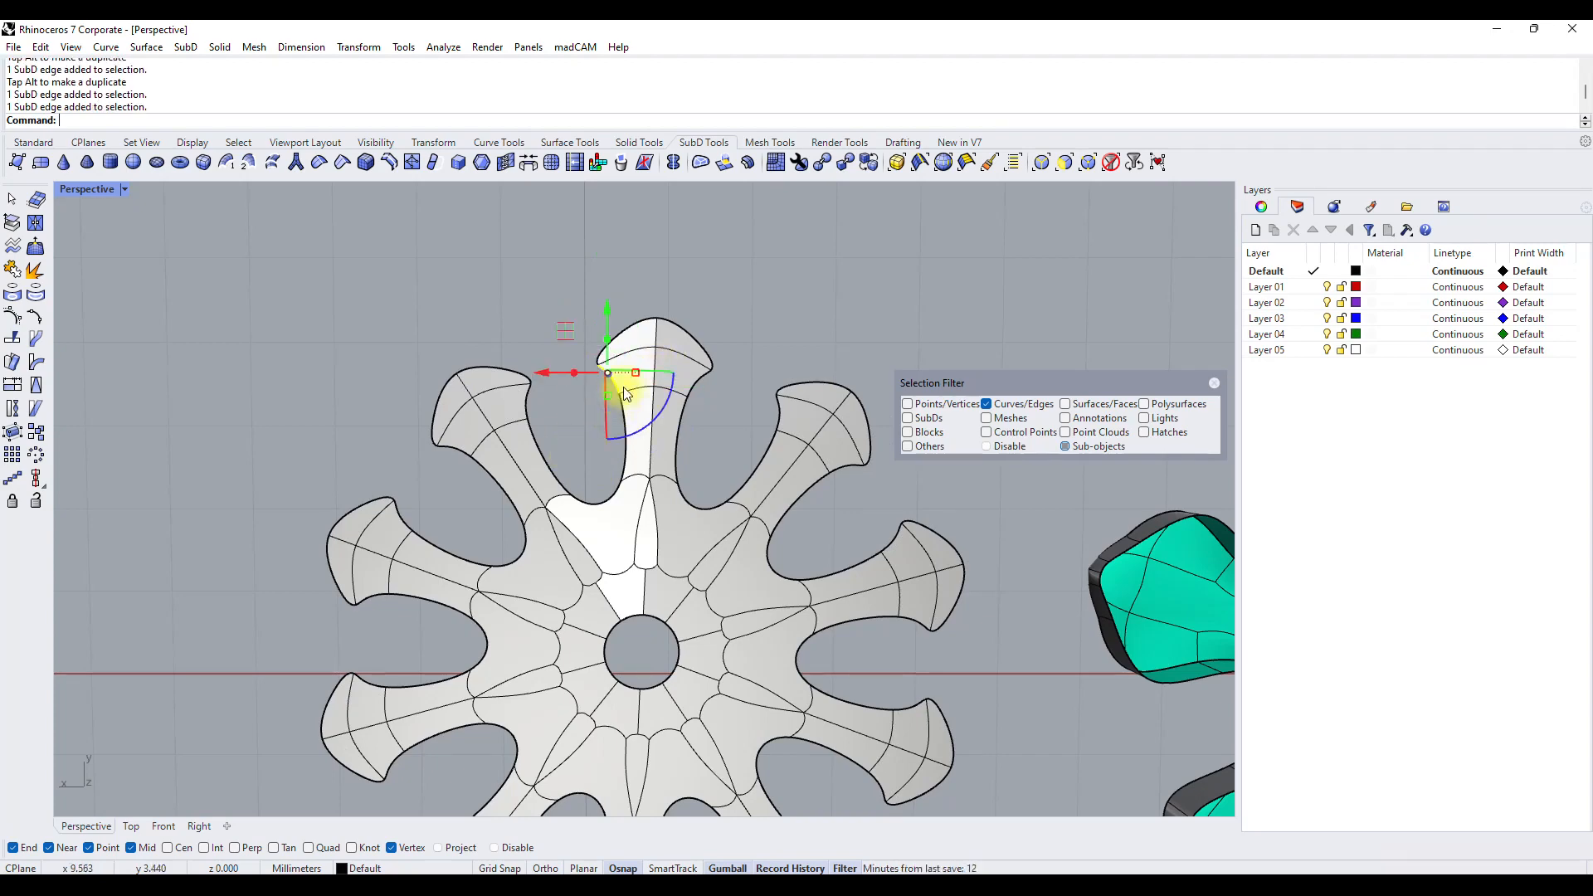
{"action": "mouse_move", "coordinate": [569, 338]}
{"action": "left_mouse_down"}
{"action": "mouse_move", "coordinate": [540, 368]}
{"action": "mouse_move", "coordinate": [547, 353]}
{"action": "left_mouse_up"}
Allow face selection and select the faces of the primary segment from the petal tip to the centre hole.
{"action": "scroll", "coordinate": [579, 341], "scroll_direction": "down", "scroll_amount": 5}
{"action": "right_click_drag", "start_coordinate": [633, 472], "coordinate": [309, 320]}
{"action": "scroll", "coordinate": [531, 473], "scroll_direction": "up", "scroll_amount": 5}
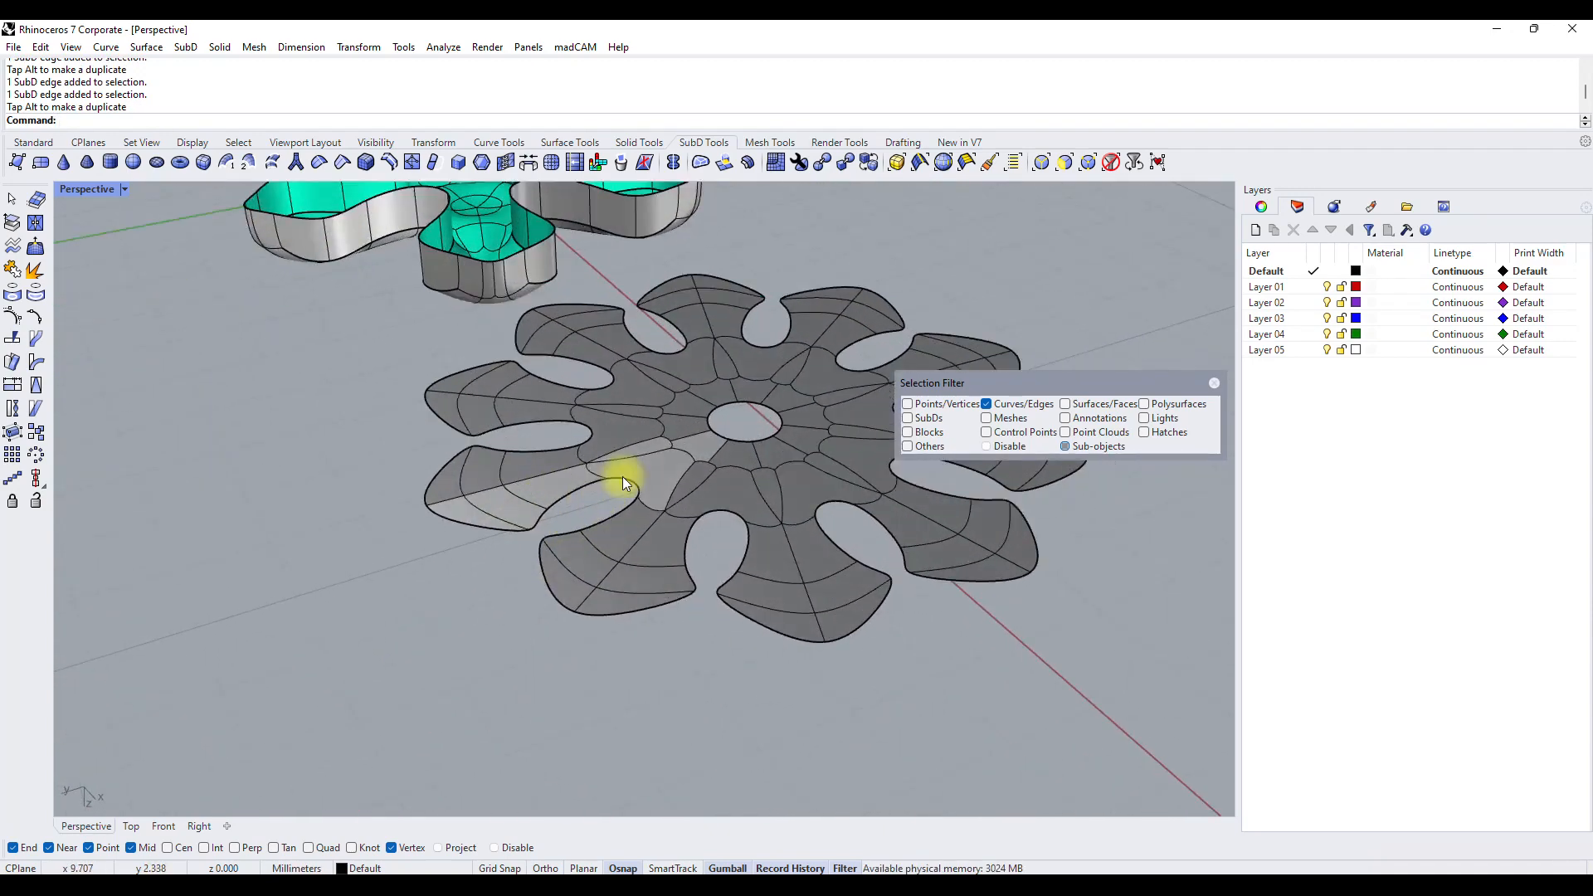
{"action": "left_click", "coordinate": [1068, 404]}
{"action": "left_click", "coordinate": [402, 526]}
{"action": "left_click", "coordinate": [516, 508]}
{"action": "left_click", "coordinate": [454, 501], "text": "shift"}
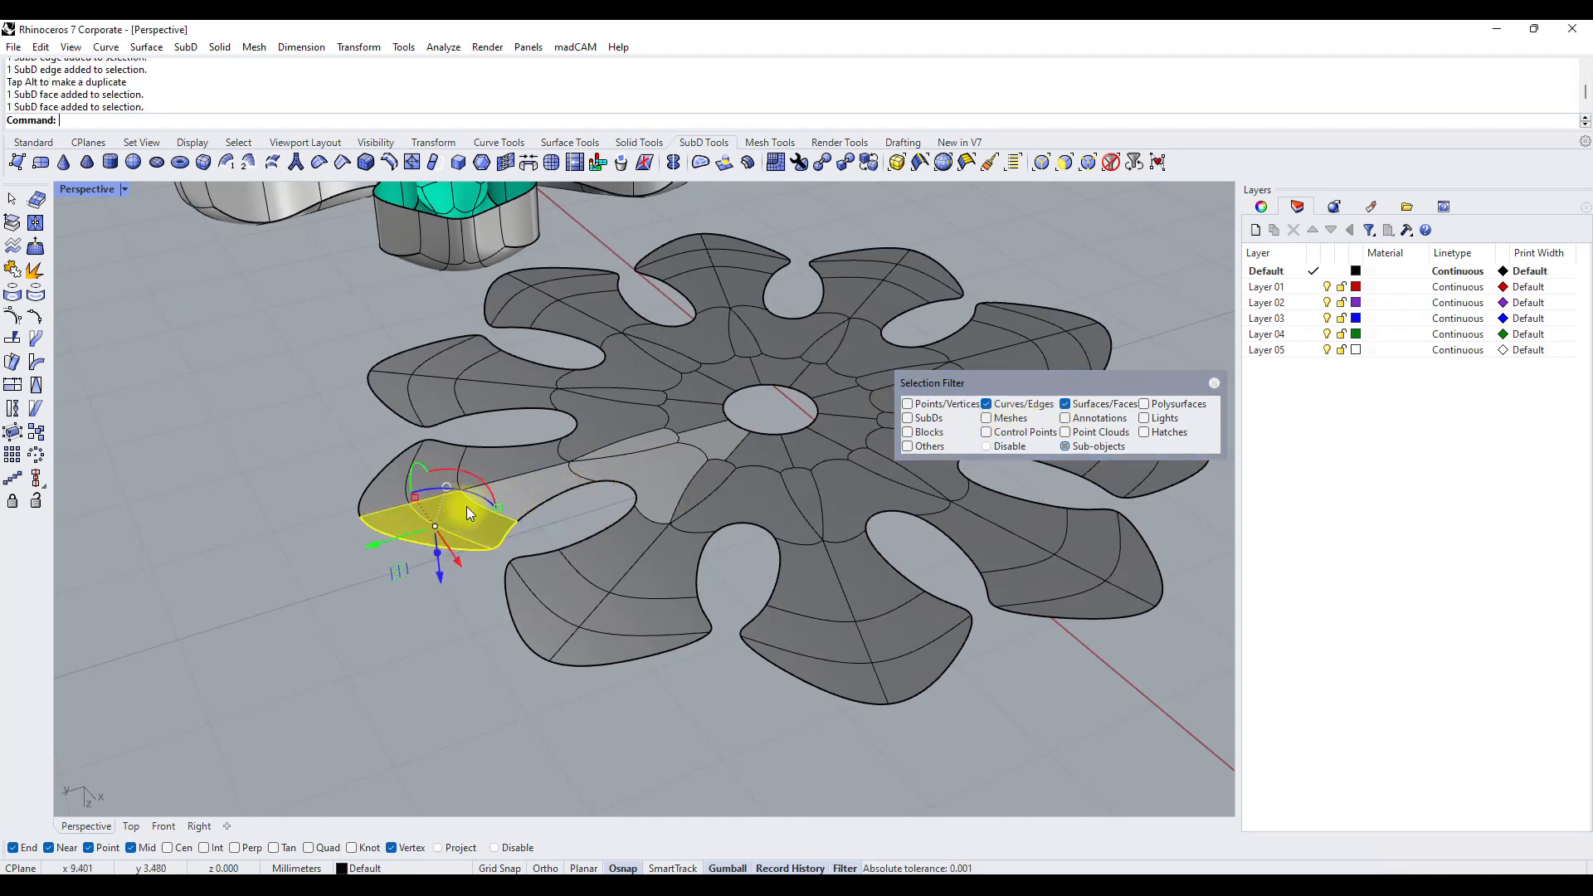
{"action": "left_click", "coordinate": [531, 487], "text": "shift"}
{"action": "left_click", "coordinate": [644, 435], "text": "shift"}
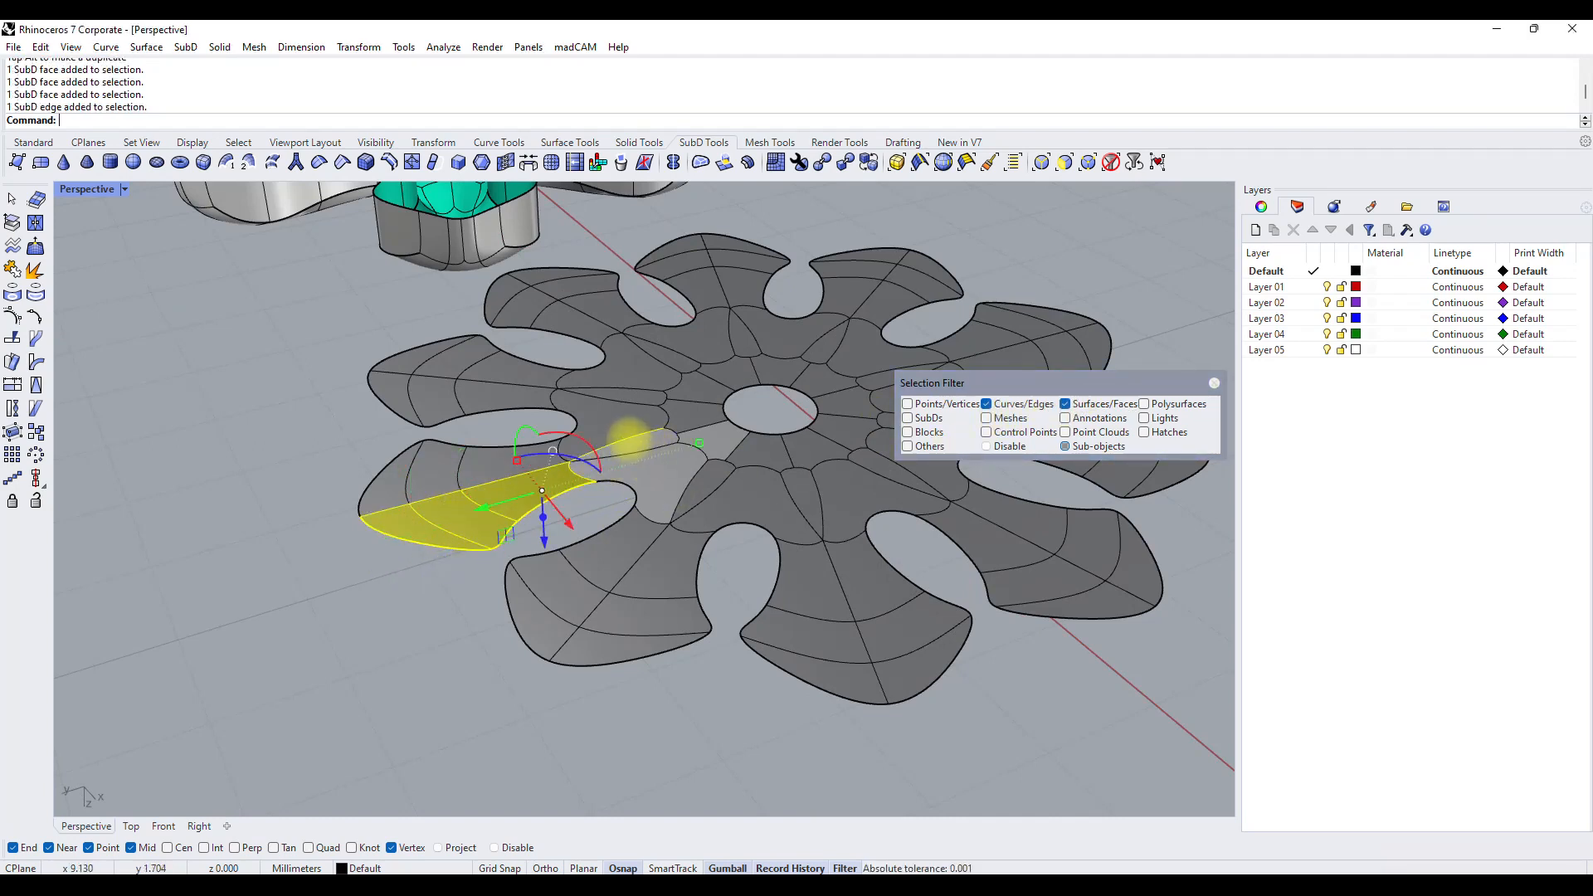
{"action": "left_click", "coordinate": [629, 440], "text": "ctrl"}
{"action": "scroll", "coordinate": [650, 446], "scroll_direction": "up", "scroll_amount": 6}
{"action": "left_click", "coordinate": [650, 445], "text": "shift"}
{"action": "left_click", "coordinate": [728, 476], "text": "shift"}
{"action": "left_click", "coordinate": [801, 448], "text": "shift"}
Try extruding the selected primary segment faces upward in the Front view with ExtrudeSubD, and undo the extrusion.
{"action": "scroll", "coordinate": [642, 515], "scroll_direction": "down", "scroll_amount": 8}
{"action": "right_click_drag", "start_coordinate": [642, 515], "coordinate": [568, 486]}
{"action": "left_click", "coordinate": [703, 163]}
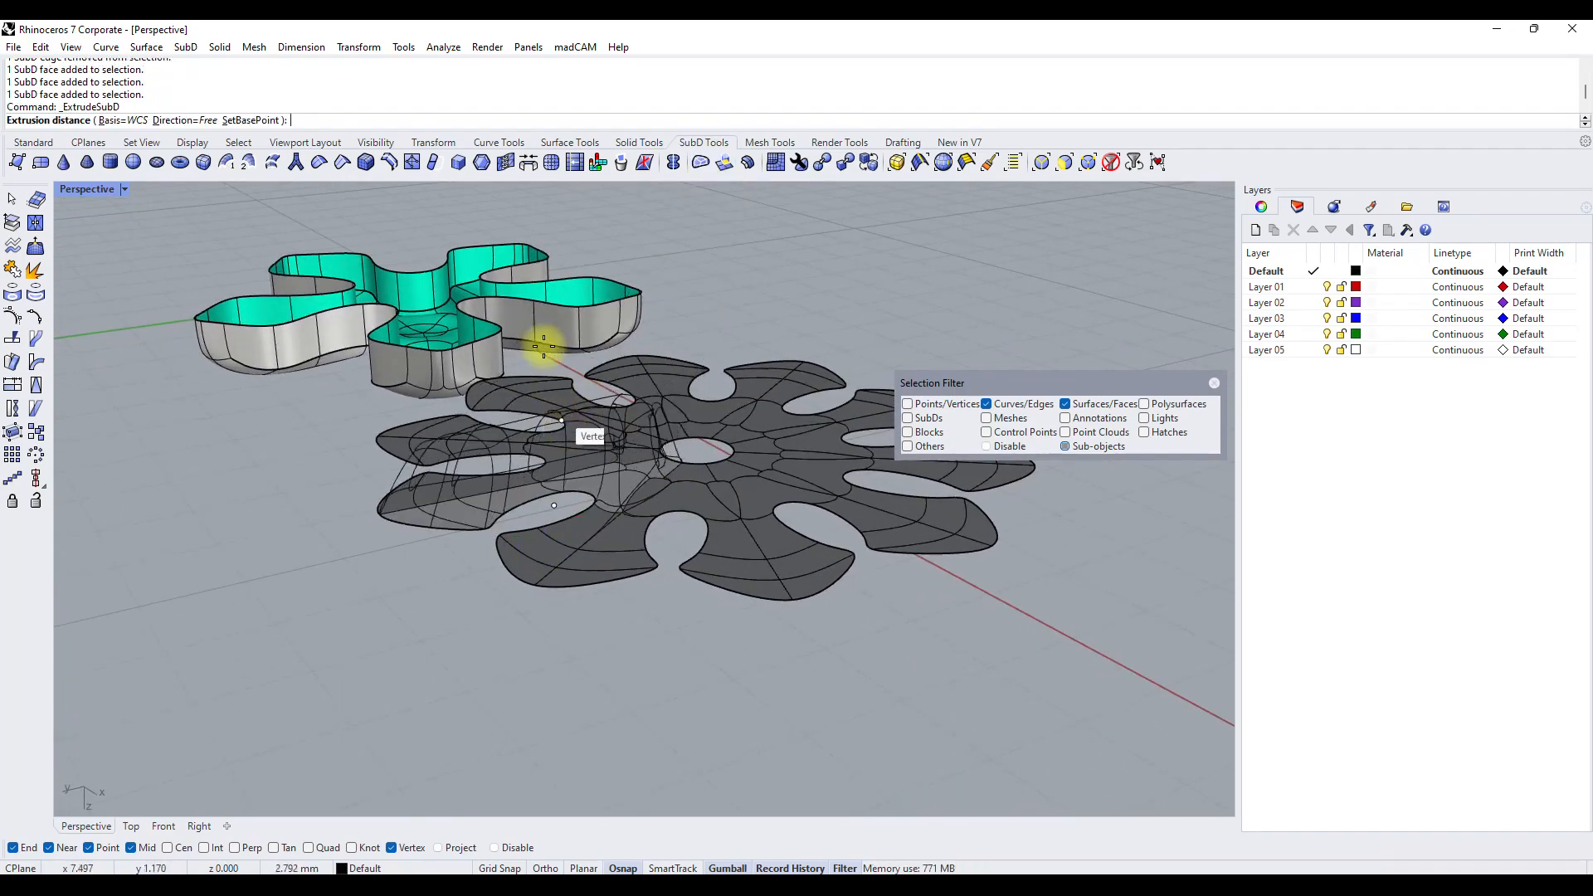
{"action": "double_click", "coordinate": [98, 189]}
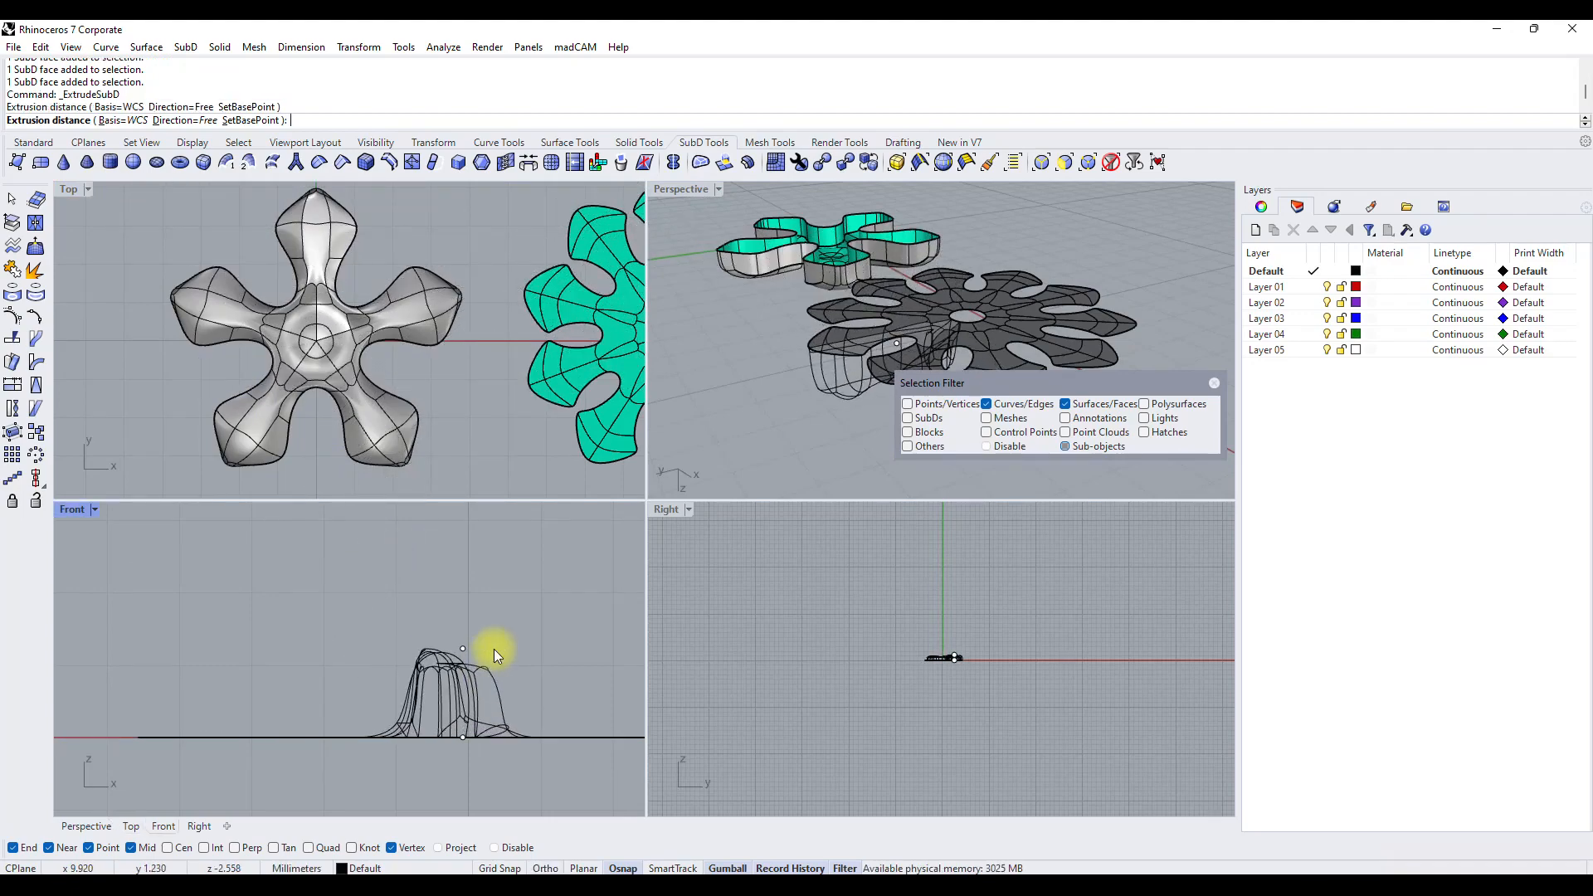
{"action": "left_click", "coordinate": [495, 656]}
{"action": "double_click", "coordinate": [718, 189]}
{"action": "right_click_drag", "start_coordinate": [661, 335], "coordinate": [511, 291]}
{"action": "scroll", "coordinate": [615, 498], "scroll_direction": "up", "scroll_amount": 2}
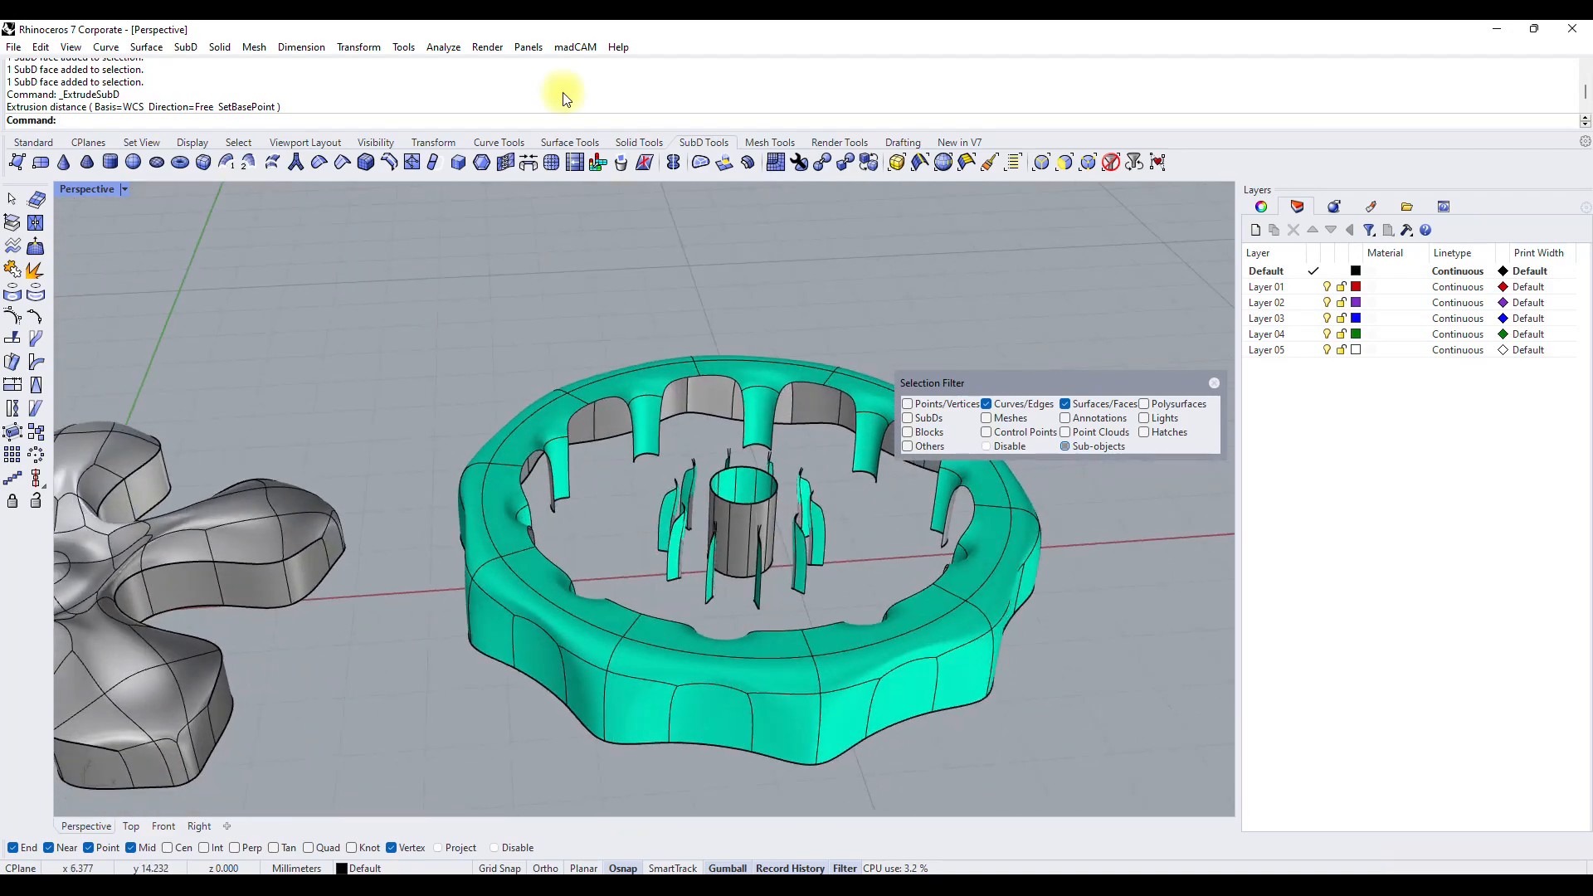
{"action": "scroll", "coordinate": [614, 500], "scroll_direction": "up", "scroll_amount": 5}
{"action": "right_click_drag", "start_coordinate": [614, 552], "coordinate": [651, 558]}
{"action": "key", "text": "ctrl+z"}
Try deleting the full edge loop around the centre hole, and undo the deletion.
{"action": "mouse_move", "coordinate": [667, 489]}
{"action": "right_mouse_down"}
{"action": "mouse_move", "coordinate": [586, 451]}
{"action": "mouse_move", "coordinate": [605, 558]}
{"action": "mouse_move", "coordinate": [658, 508]}
{"action": "right_mouse_up"}
{"action": "left_click", "coordinate": [677, 498]}
{"action": "double_click", "coordinate": [677, 495]}
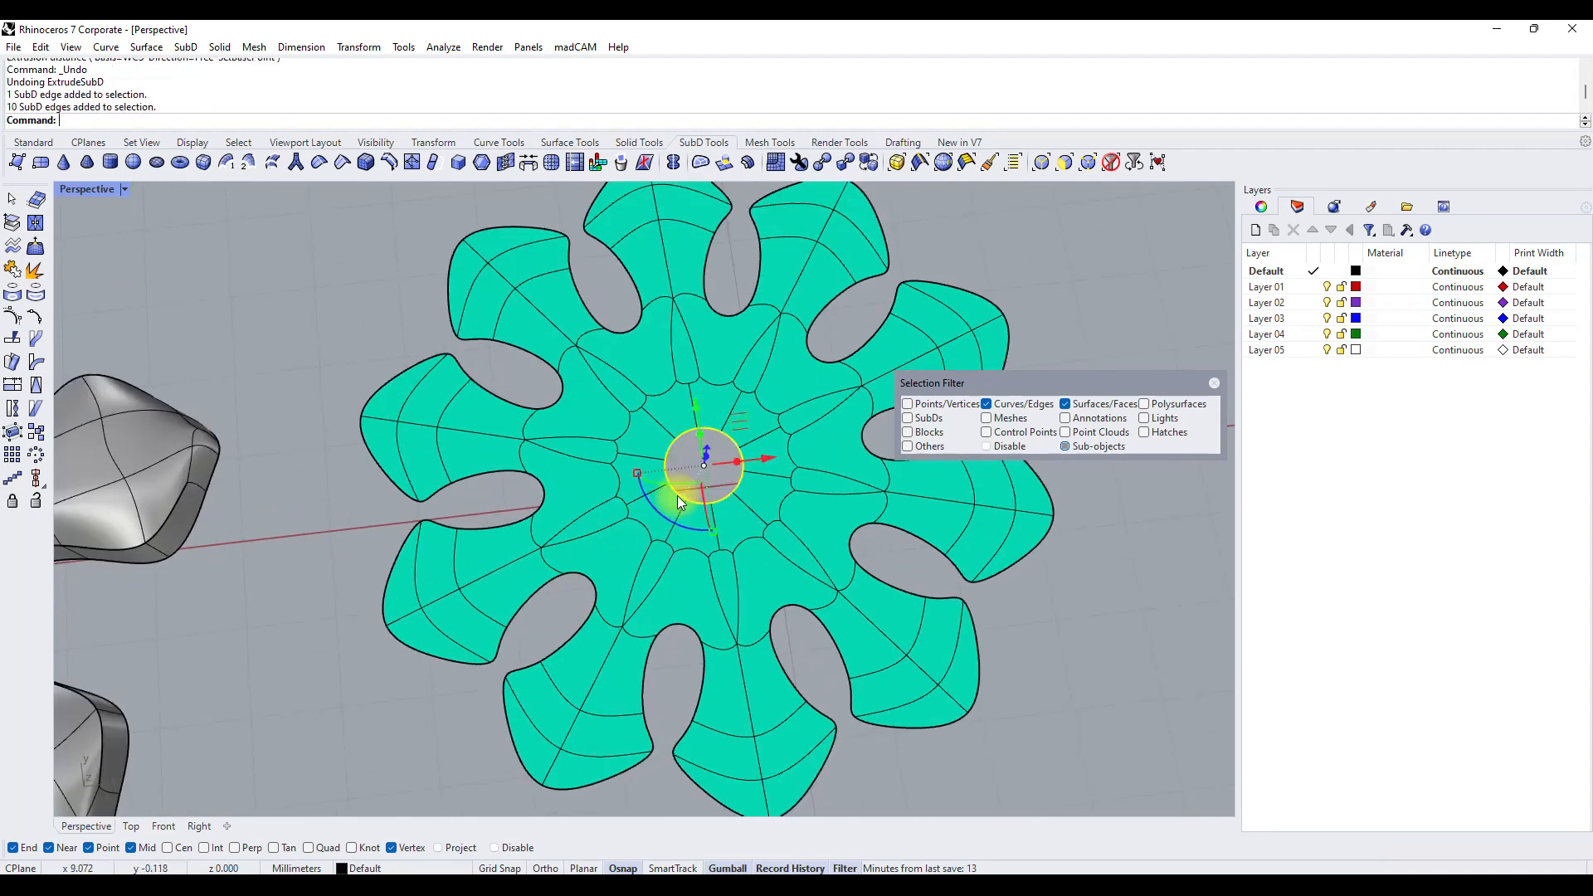
{"action": "key", "text": "Delete"}
{"action": "key", "text": "ctrl+z"}
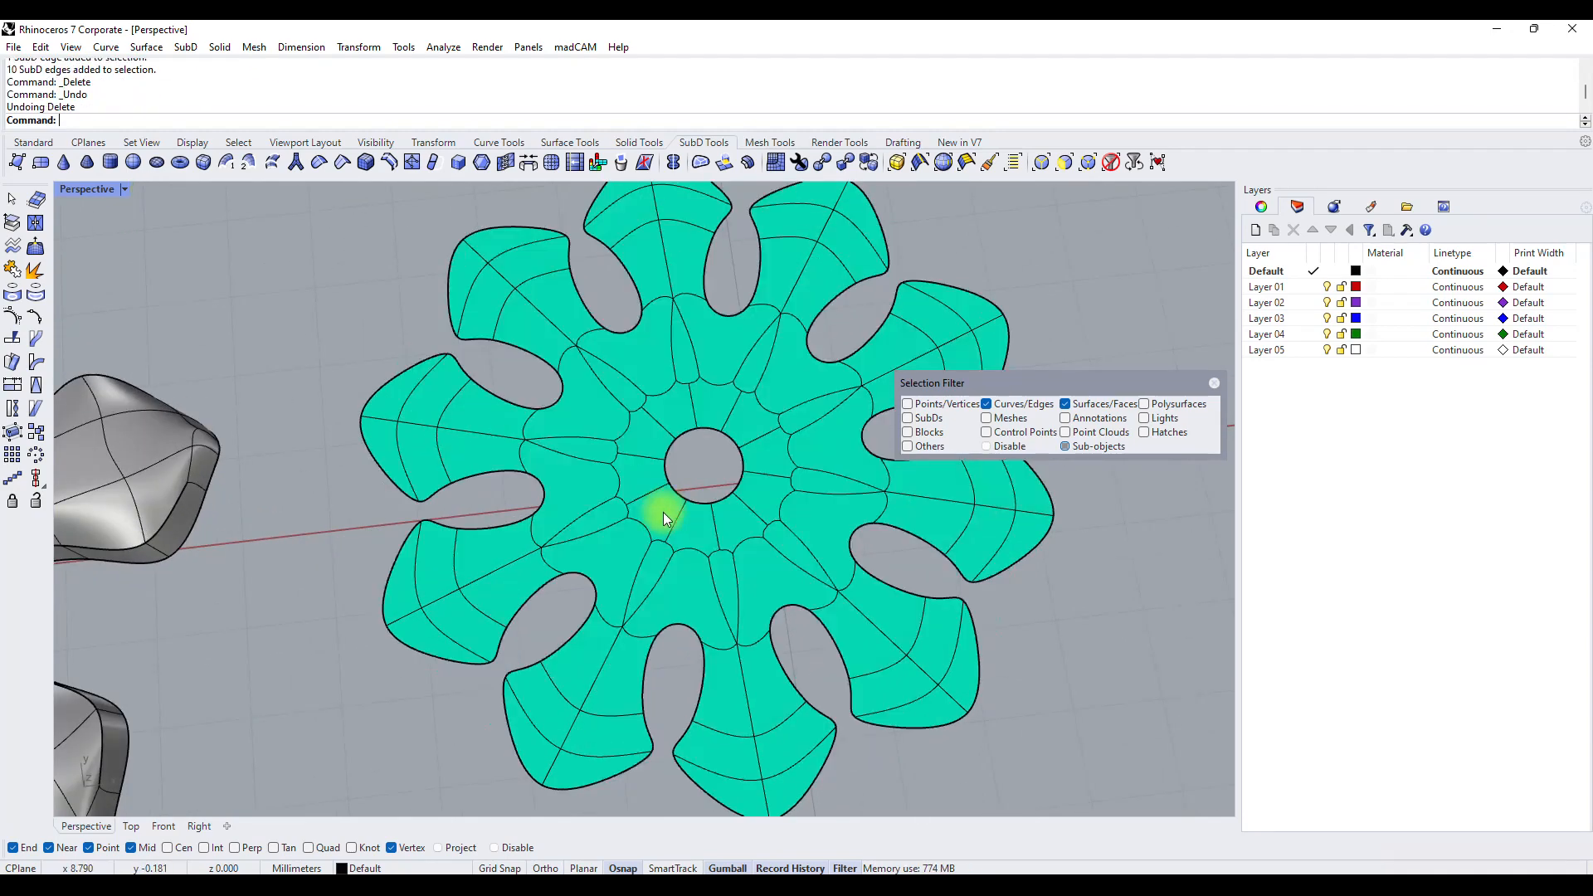
Try deleting single edges around the centre hole, and undo the last deletion.
{"action": "left_click", "coordinate": [644, 535]}
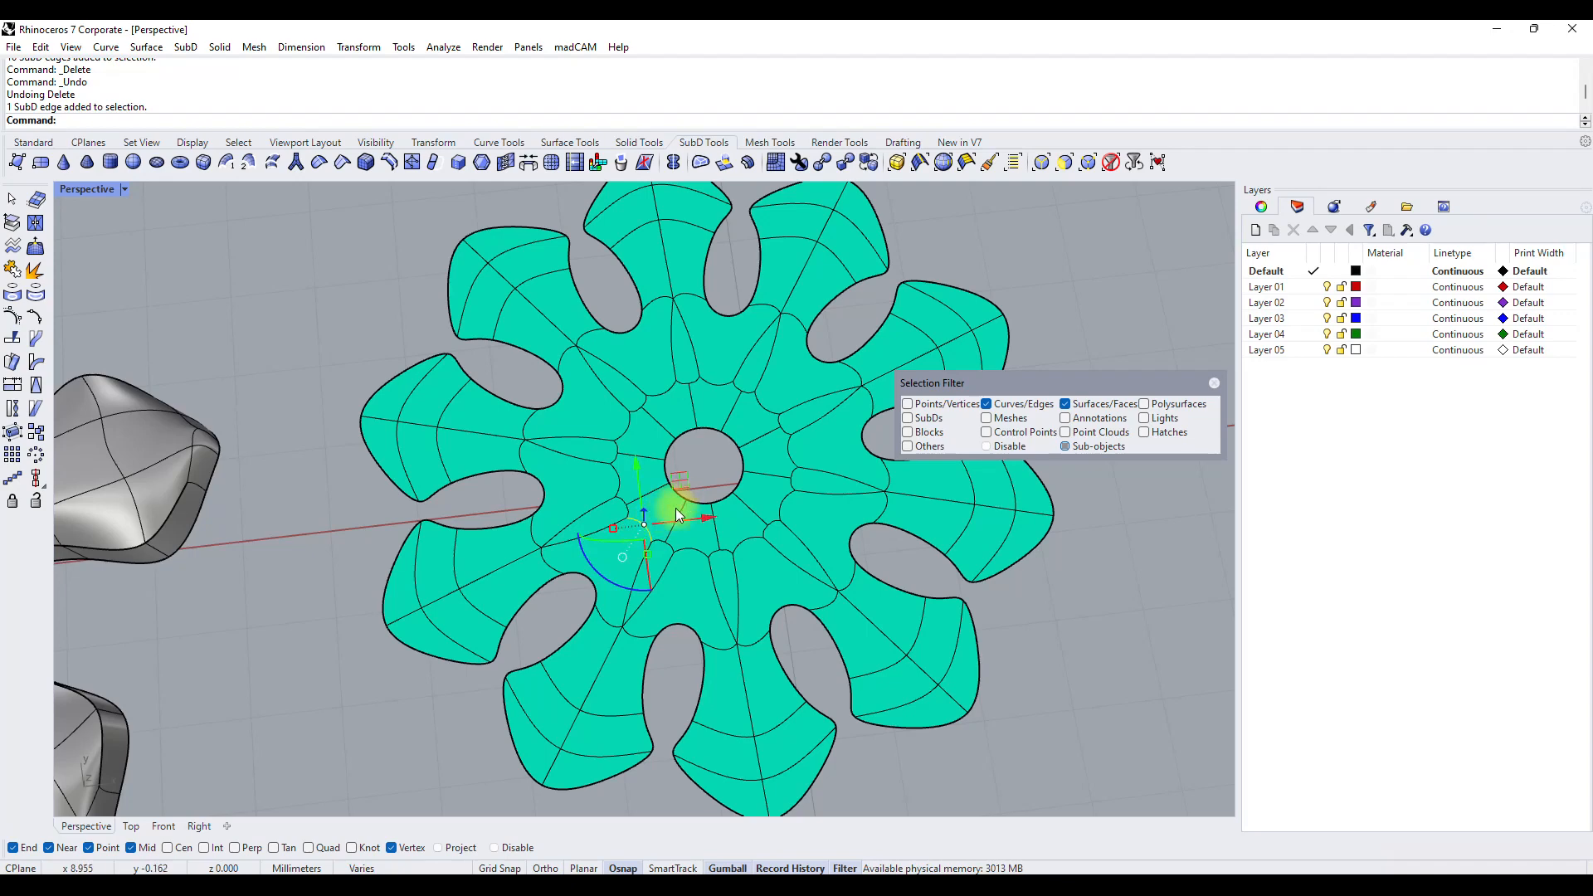
{"action": "key", "text": "Delete"}
{"action": "mouse_move", "coordinate": [605, 559]}
{"action": "right_mouse_down"}
{"action": "mouse_move", "coordinate": [658, 558]}
{"action": "mouse_move", "coordinate": [675, 202]}
{"action": "mouse_move", "coordinate": [656, 797]}
{"action": "right_mouse_up"}
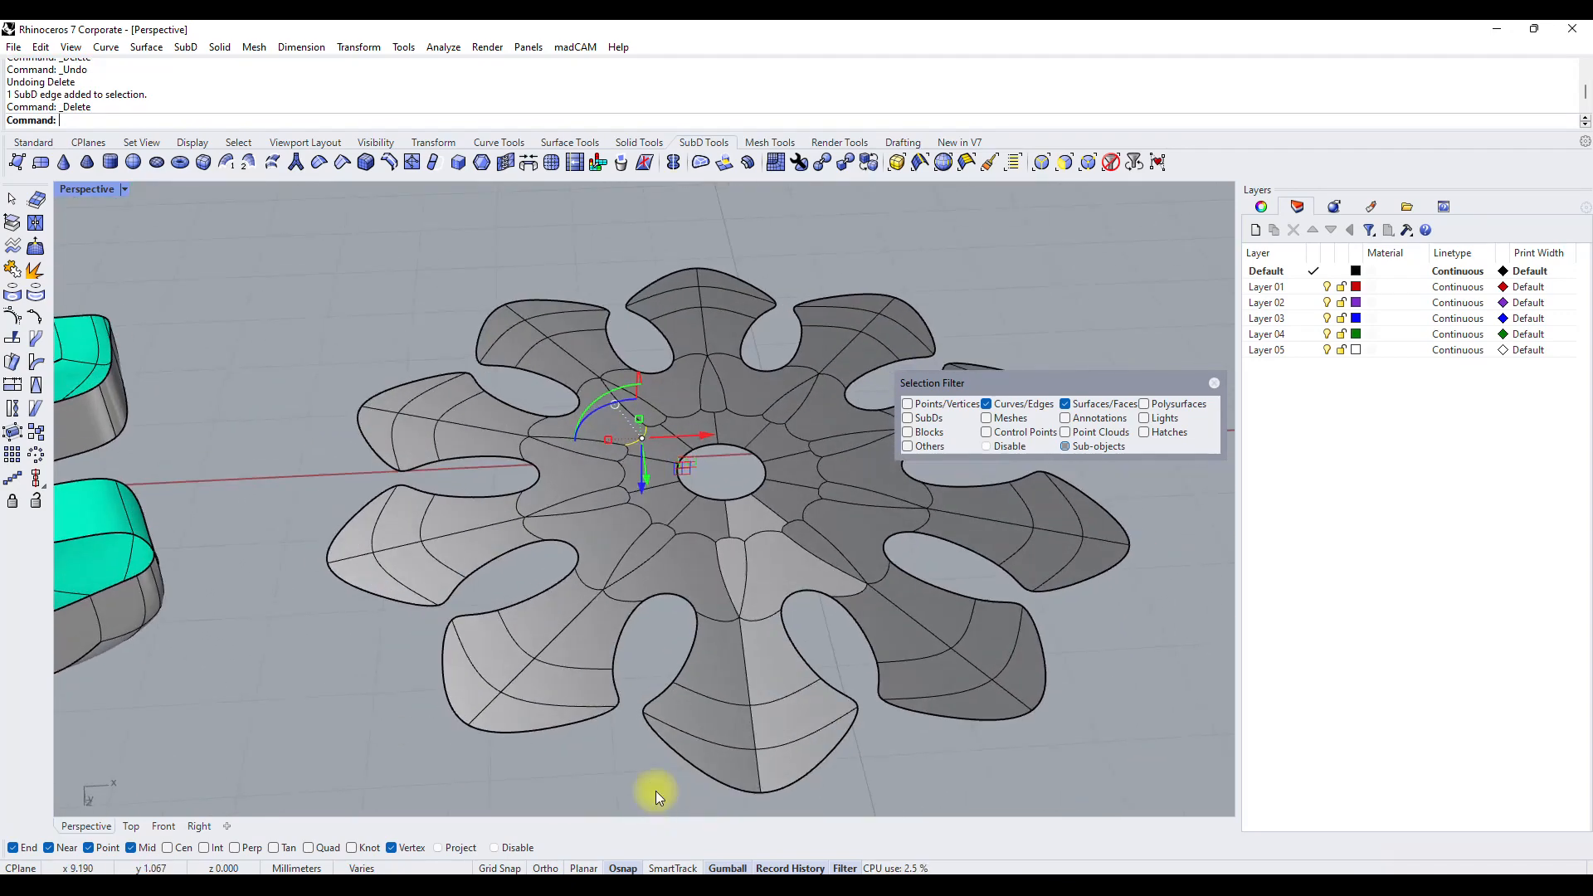
{"action": "left_click", "coordinate": [743, 496]}
{"action": "key", "text": "Delete"}
{"action": "key", "text": "ctrl+z"}
{"action": "right_click_drag", "start_coordinate": [730, 506], "coordinate": [691, 564]}
Check the inner faces around the primary segment by selecting them one at a time and clearing the selection.
{"action": "left_click", "coordinate": [662, 548]}
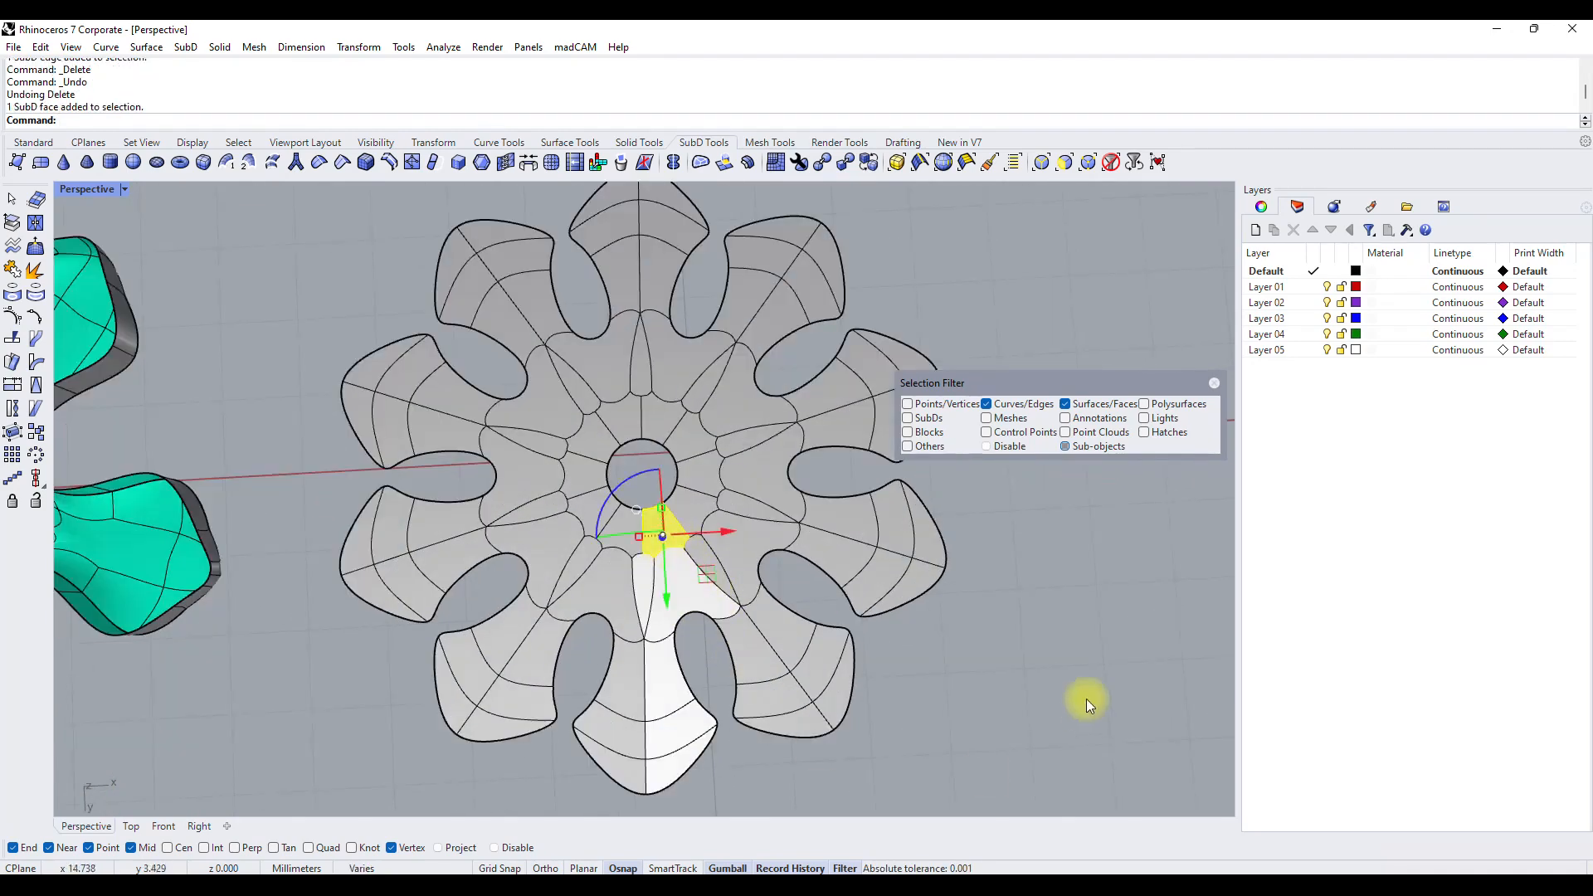
{"action": "left_click", "coordinate": [693, 594]}
{"action": "key", "text": "Escape"}
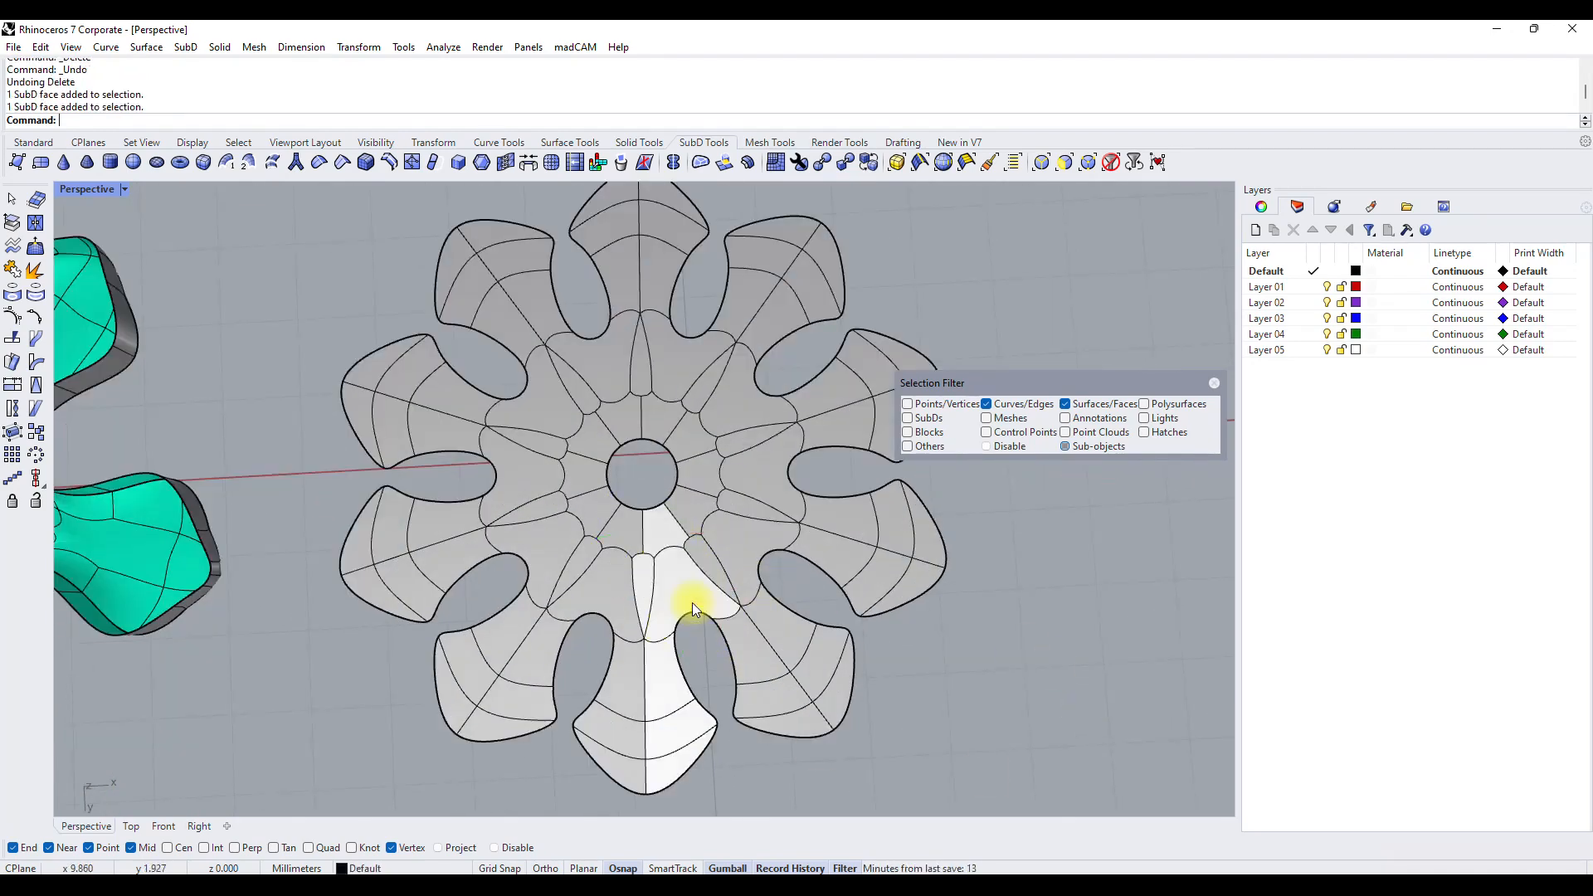
{"action": "left_click", "coordinate": [685, 589]}
{"action": "key", "text": "Escape"}
{"action": "left_click", "coordinate": [600, 589]}
{"action": "key", "text": "Escape"}
{"action": "left_click", "coordinate": [688, 591]}
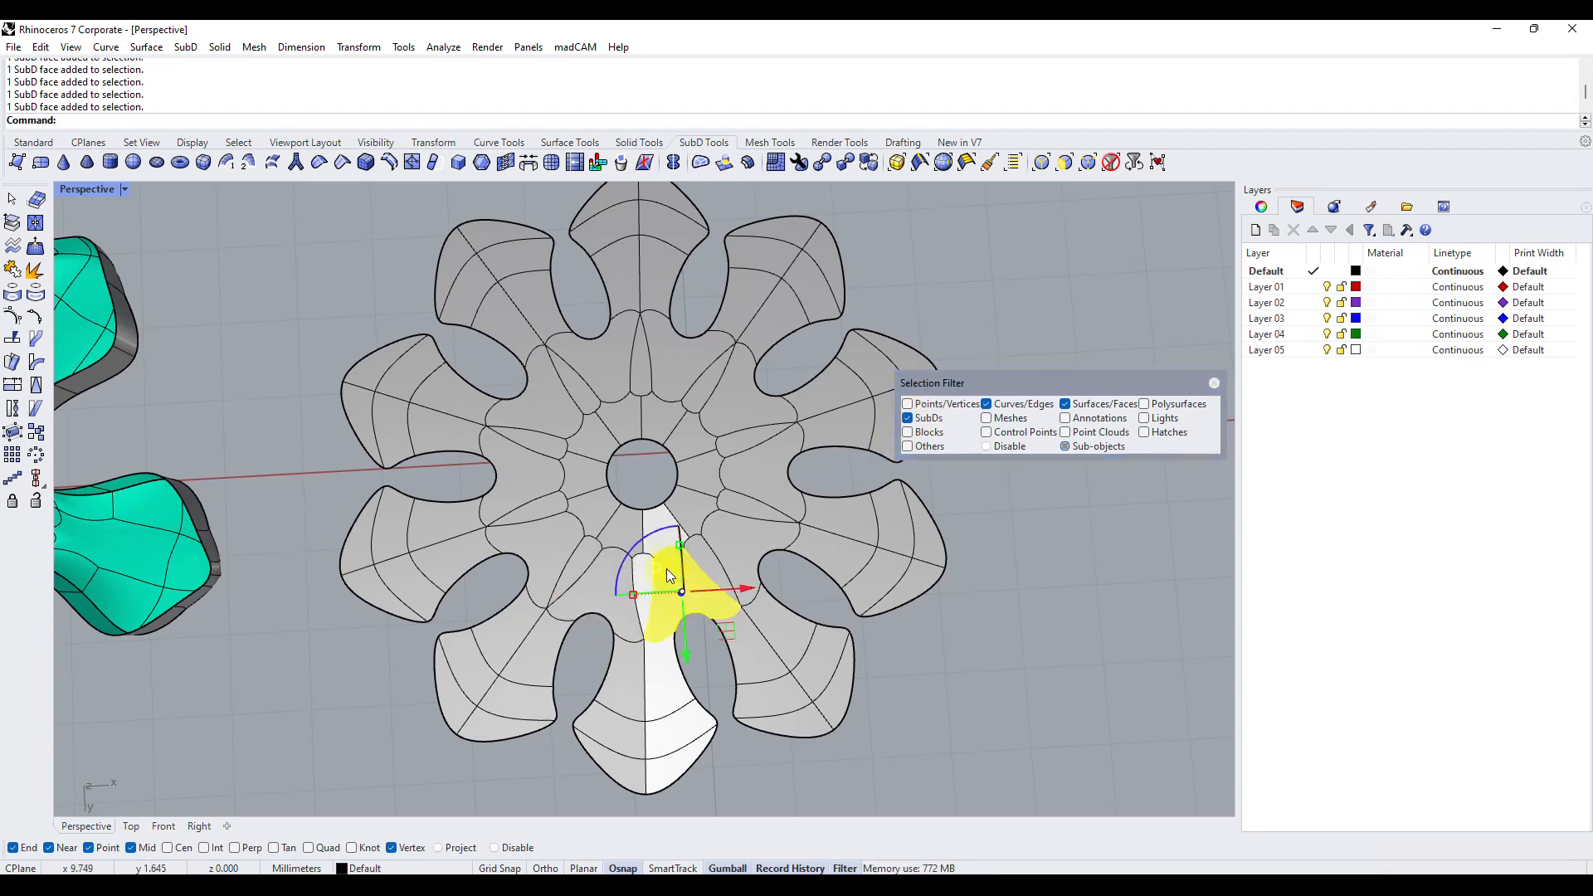
Restrict selection to whole SubDs and run Repair SubD on the ten-petal radial SubD.
{"action": "left_click", "coordinate": [885, 760]}
{"action": "left_click", "coordinate": [1016, 408]}
{"action": "left_click", "coordinate": [1072, 404]}
{"action": "left_click", "coordinate": [592, 380]}
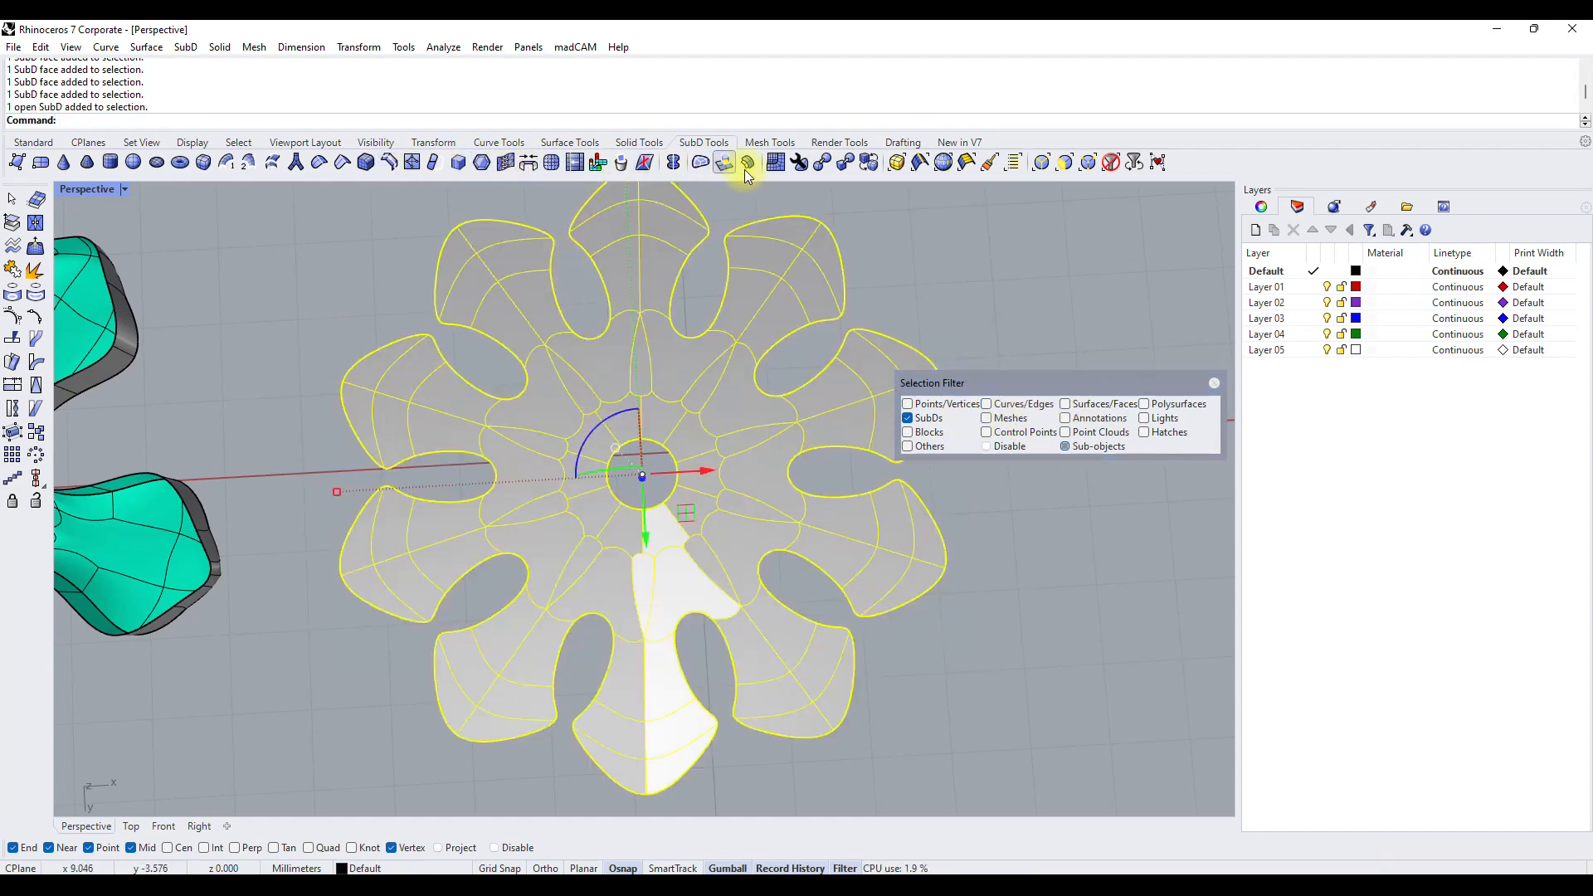
{"action": "left_click", "coordinate": [802, 163]}
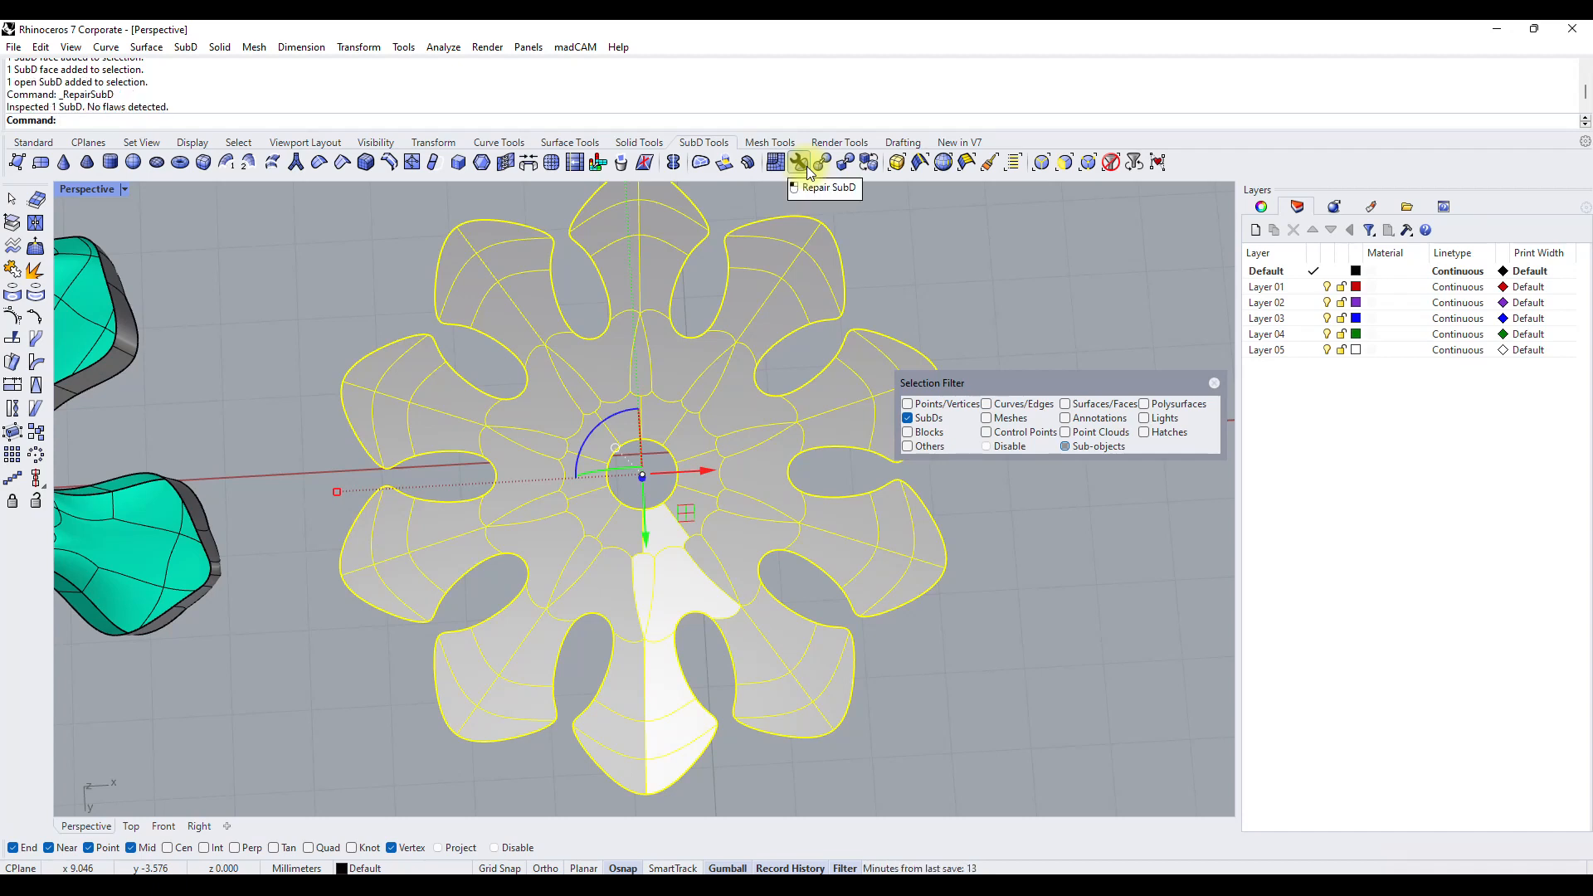
Subdivide the whole ten-petal SubD once and deselect it.
{"action": "left_click", "coordinate": [550, 163]}
{"action": "left_click", "coordinate": [921, 649]}
{"action": "right_click_drag", "start_coordinate": [859, 639], "coordinate": [757, 522]}
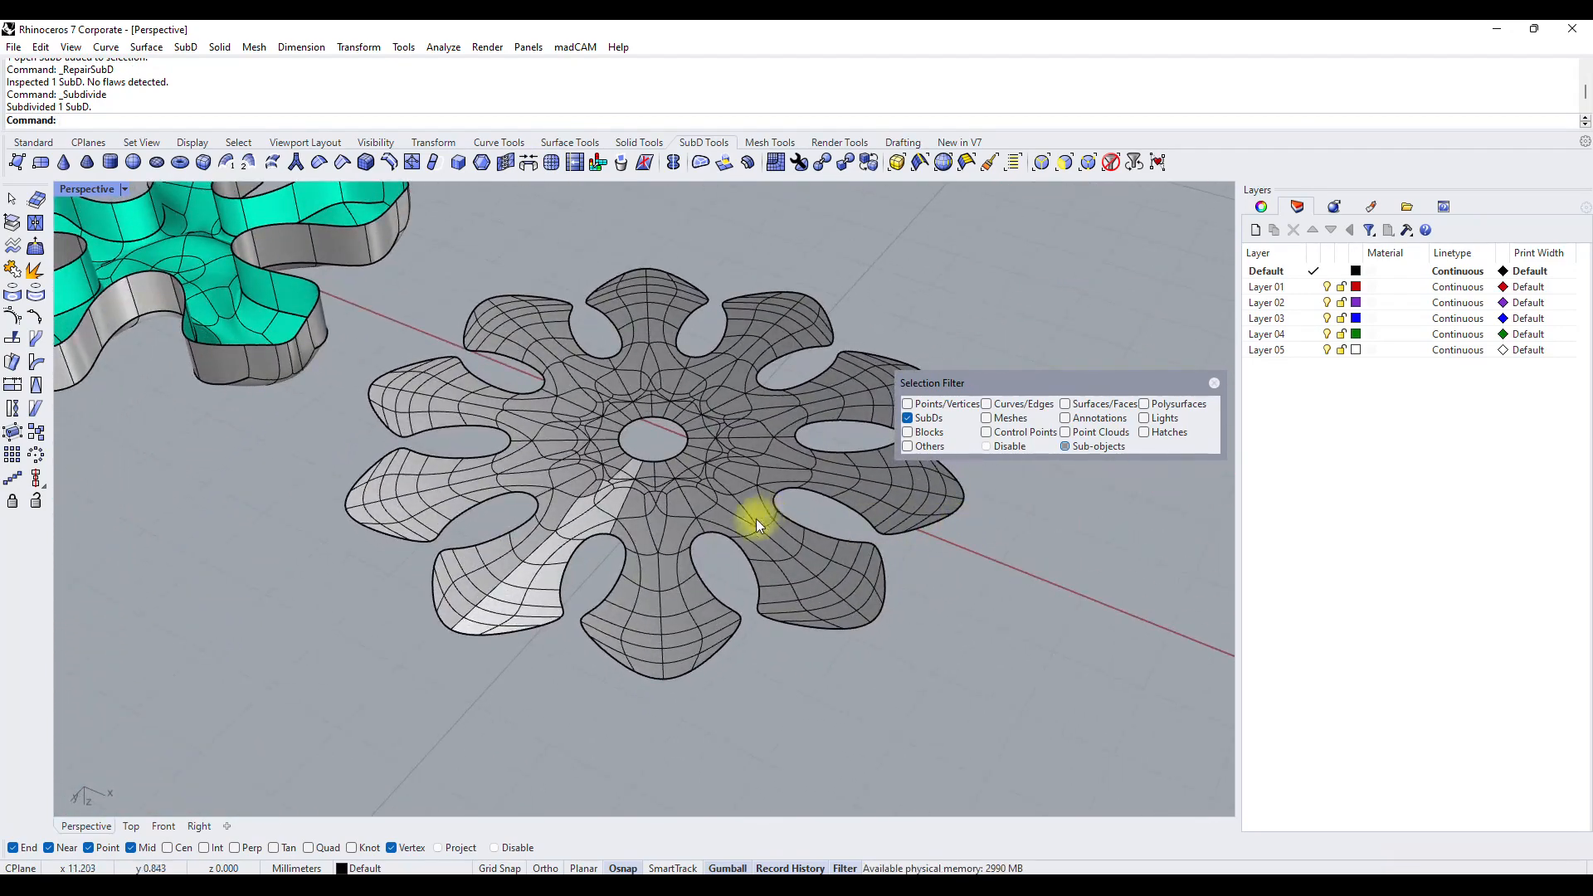
Extrude the whole subdivided SubD upward in the Front view with ExtrudeSubD and return to a full-size Perspective view.
{"action": "left_click", "coordinate": [580, 531]}
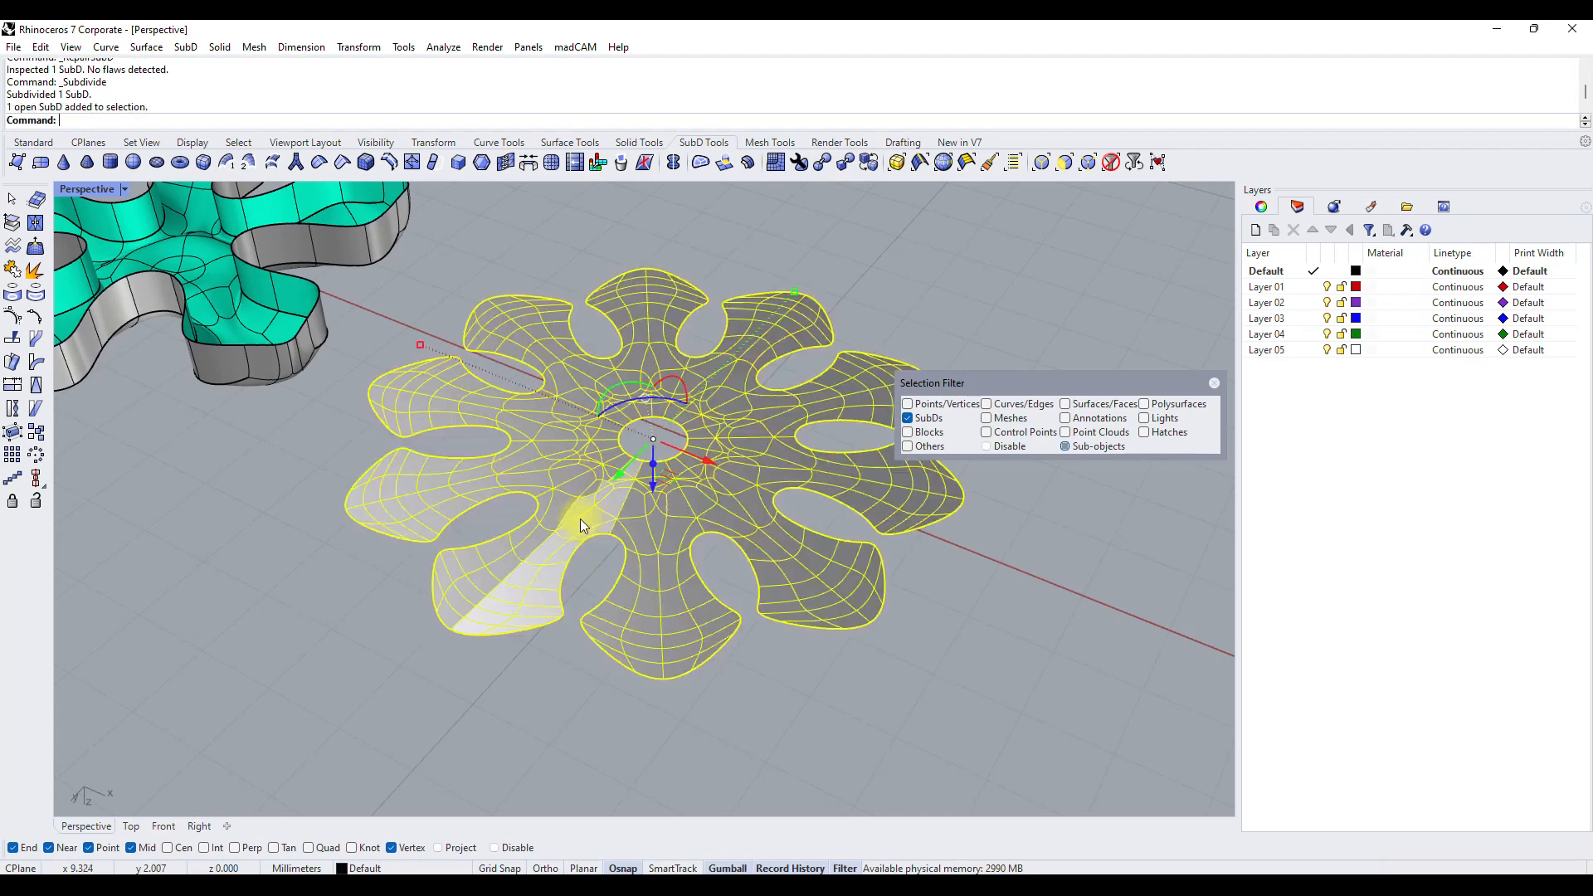
{"action": "left_click", "coordinate": [720, 164]}
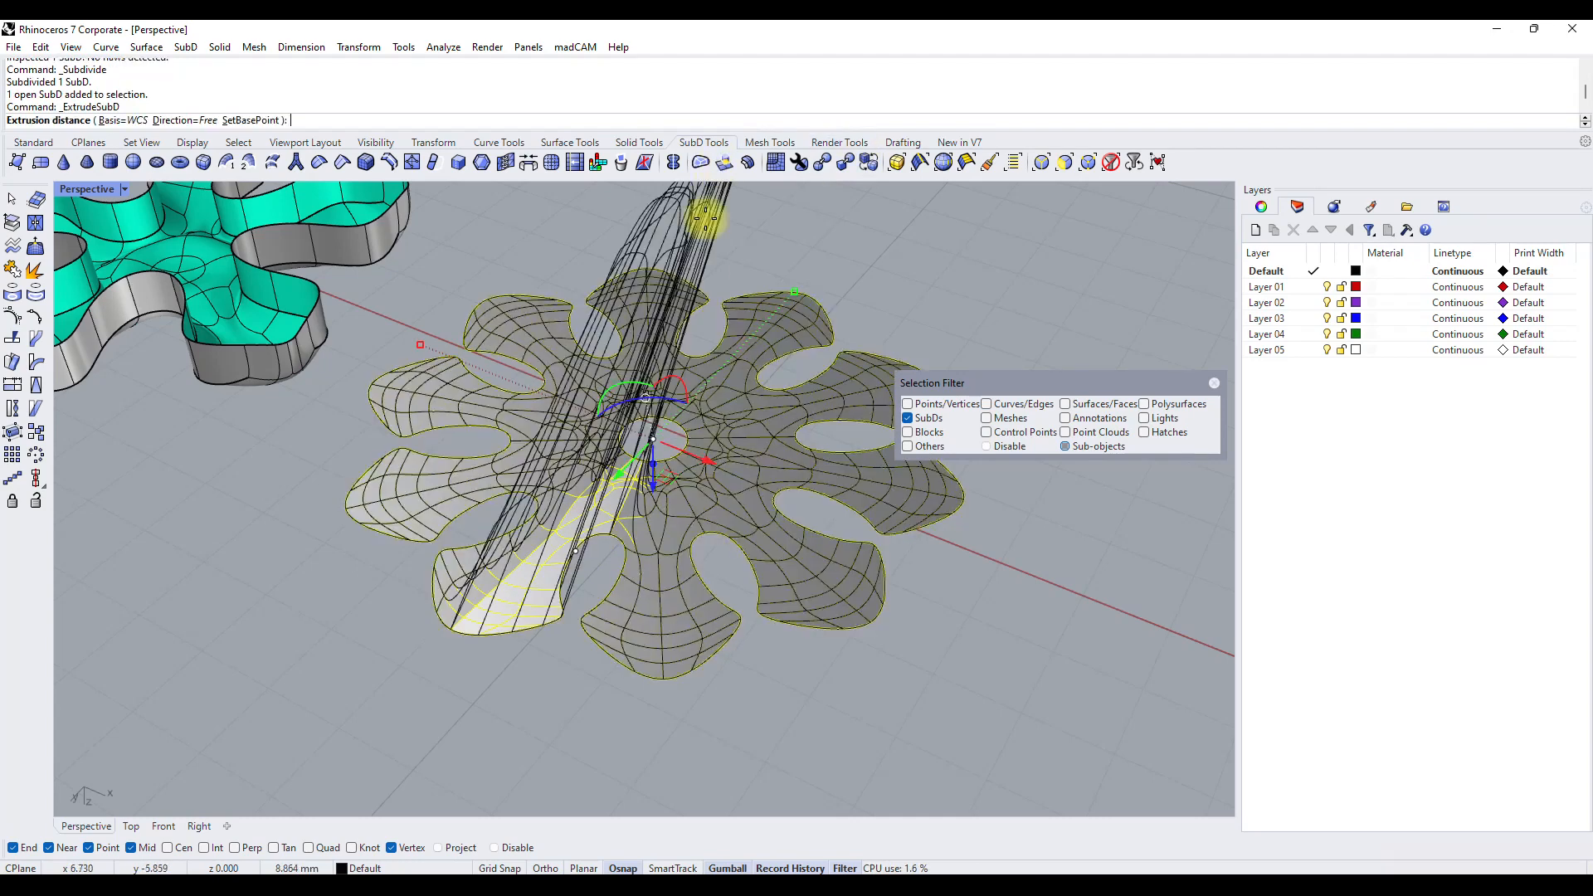
{"action": "right_click_drag", "start_coordinate": [551, 534], "coordinate": [543, 401]}
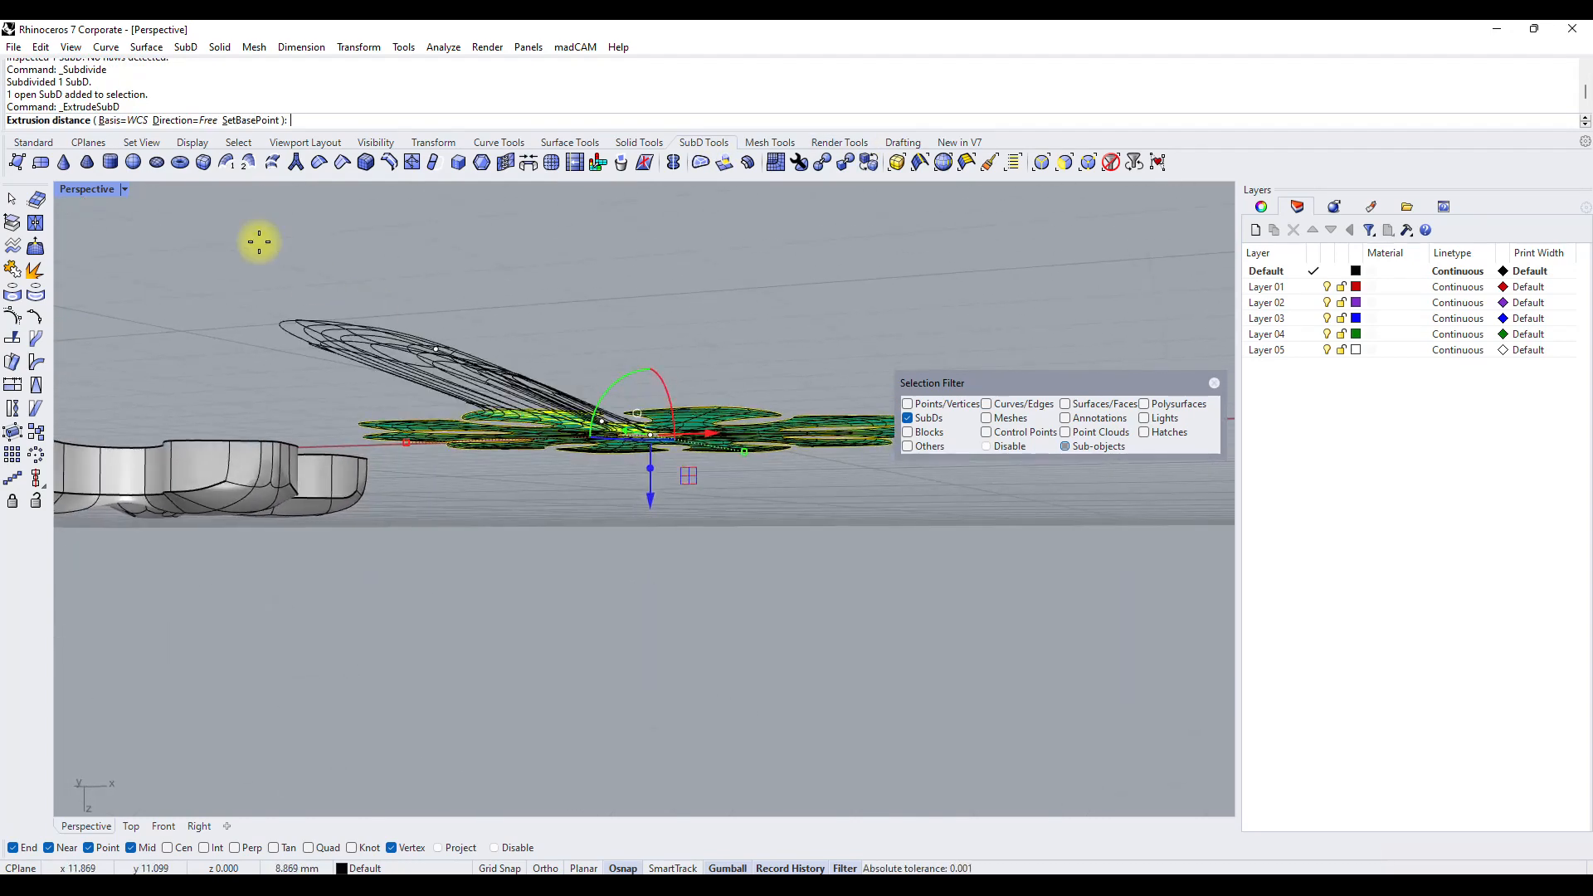
{"action": "double_click", "coordinate": [108, 189]}
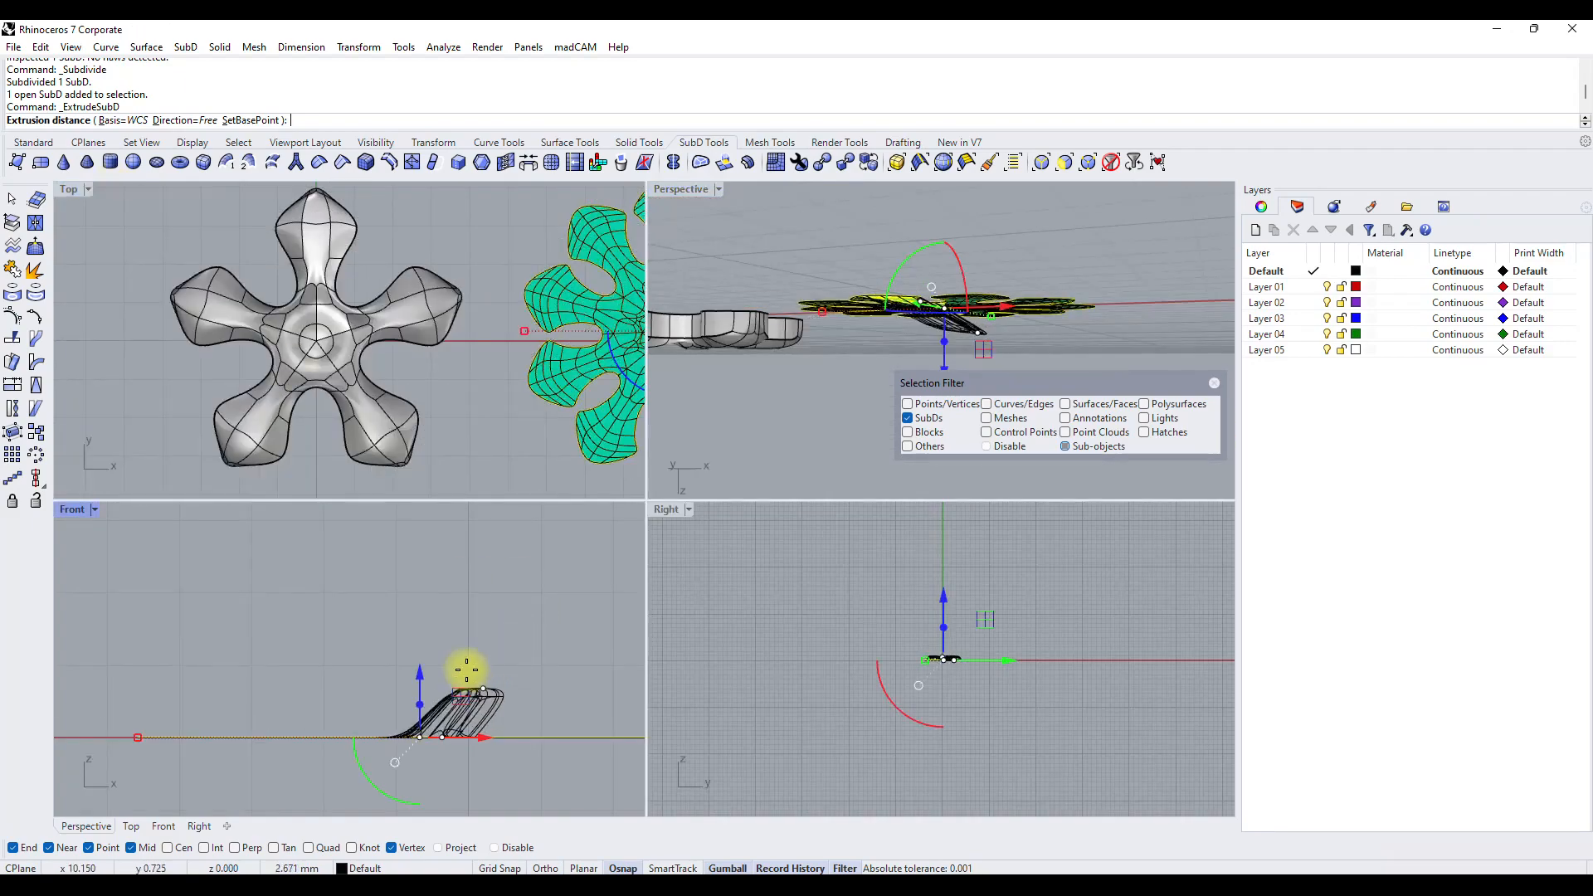
{"action": "left_click", "coordinate": [455, 664]}
{"action": "right_click_drag", "start_coordinate": [874, 219], "coordinate": [743, 171]}
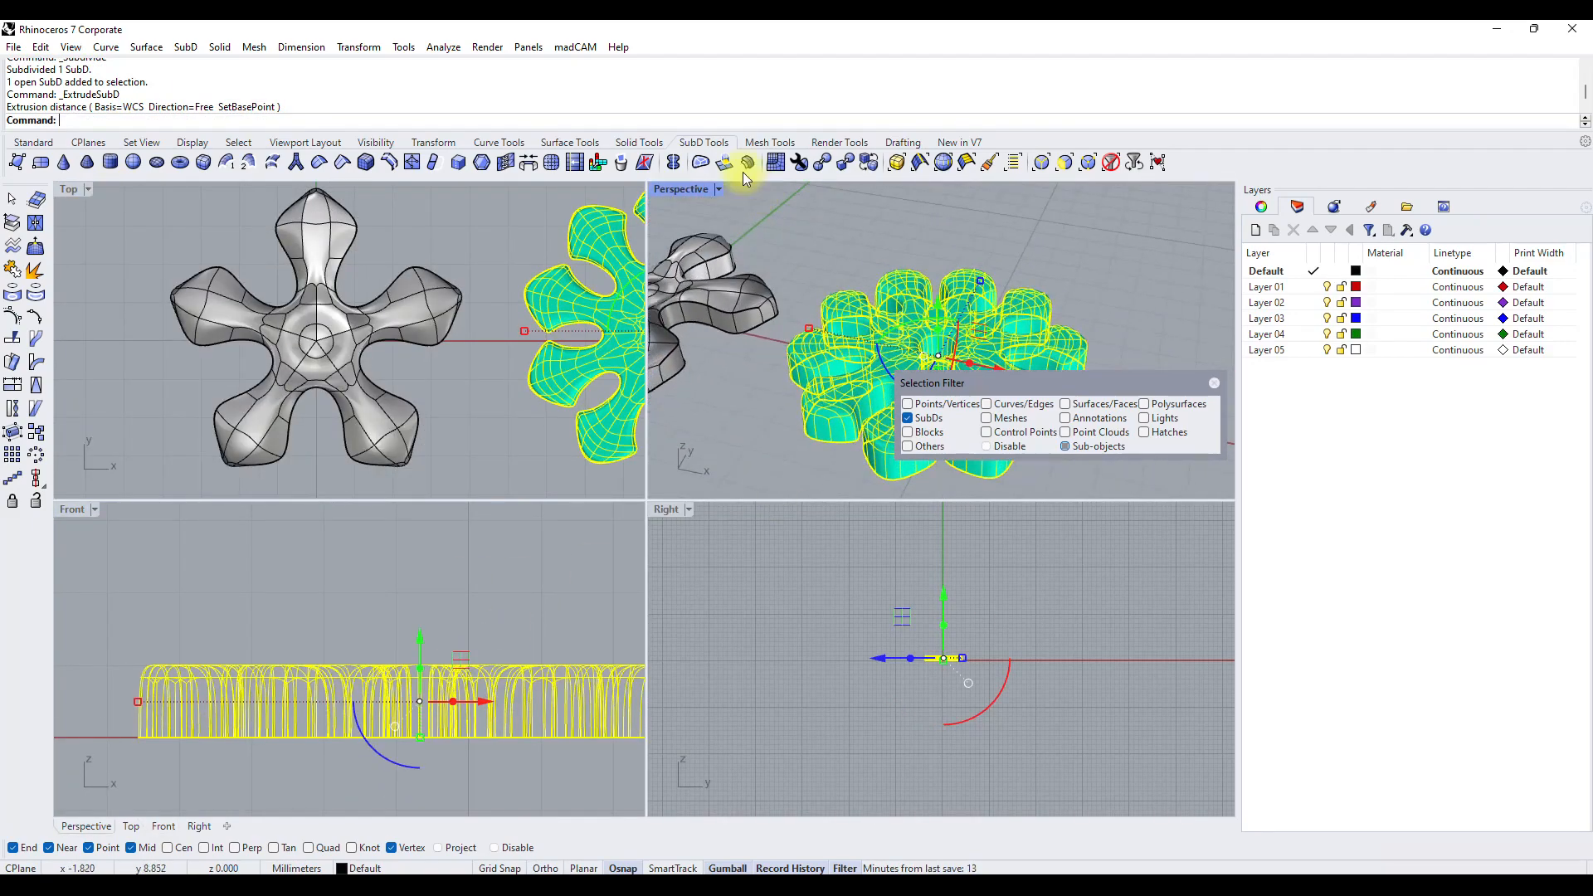
{"action": "double_click", "coordinate": [678, 189]}
Examine the extruded SubD and the wall around its centre hole from both sides.
{"action": "left_click", "coordinate": [704, 262]}
{"action": "right_click_drag", "start_coordinate": [703, 262], "coordinate": [433, 473]}
{"action": "right_click_drag", "start_coordinate": [594, 559], "coordinate": [657, 525]}
{"action": "scroll", "coordinate": [566, 563], "scroll_direction": "up", "scroll_amount": 5}
{"action": "left_click", "coordinate": [560, 543]}
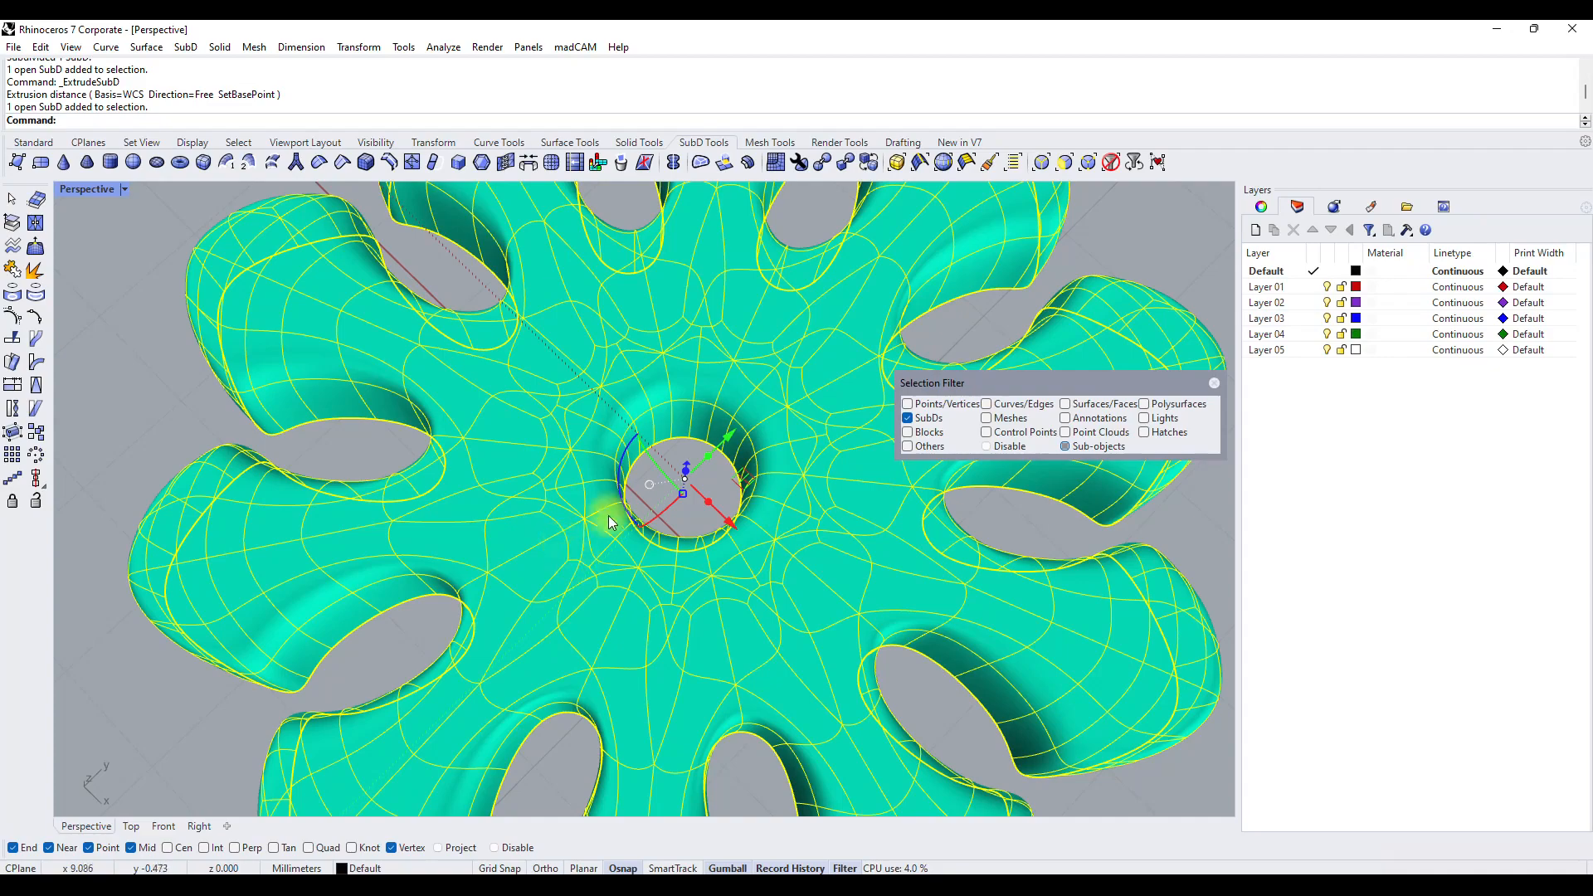
{"action": "scroll", "coordinate": [609, 515], "scroll_direction": "down", "scroll_amount": 5}
{"action": "right_click_drag", "start_coordinate": [650, 576], "coordinate": [635, 506]}
{"action": "left_click", "coordinate": [720, 318]}
Allow edge selection and delete the rim edge loop of the tube around the centre hole.
{"action": "scroll", "coordinate": [591, 516], "scroll_direction": "up", "scroll_amount": 5}
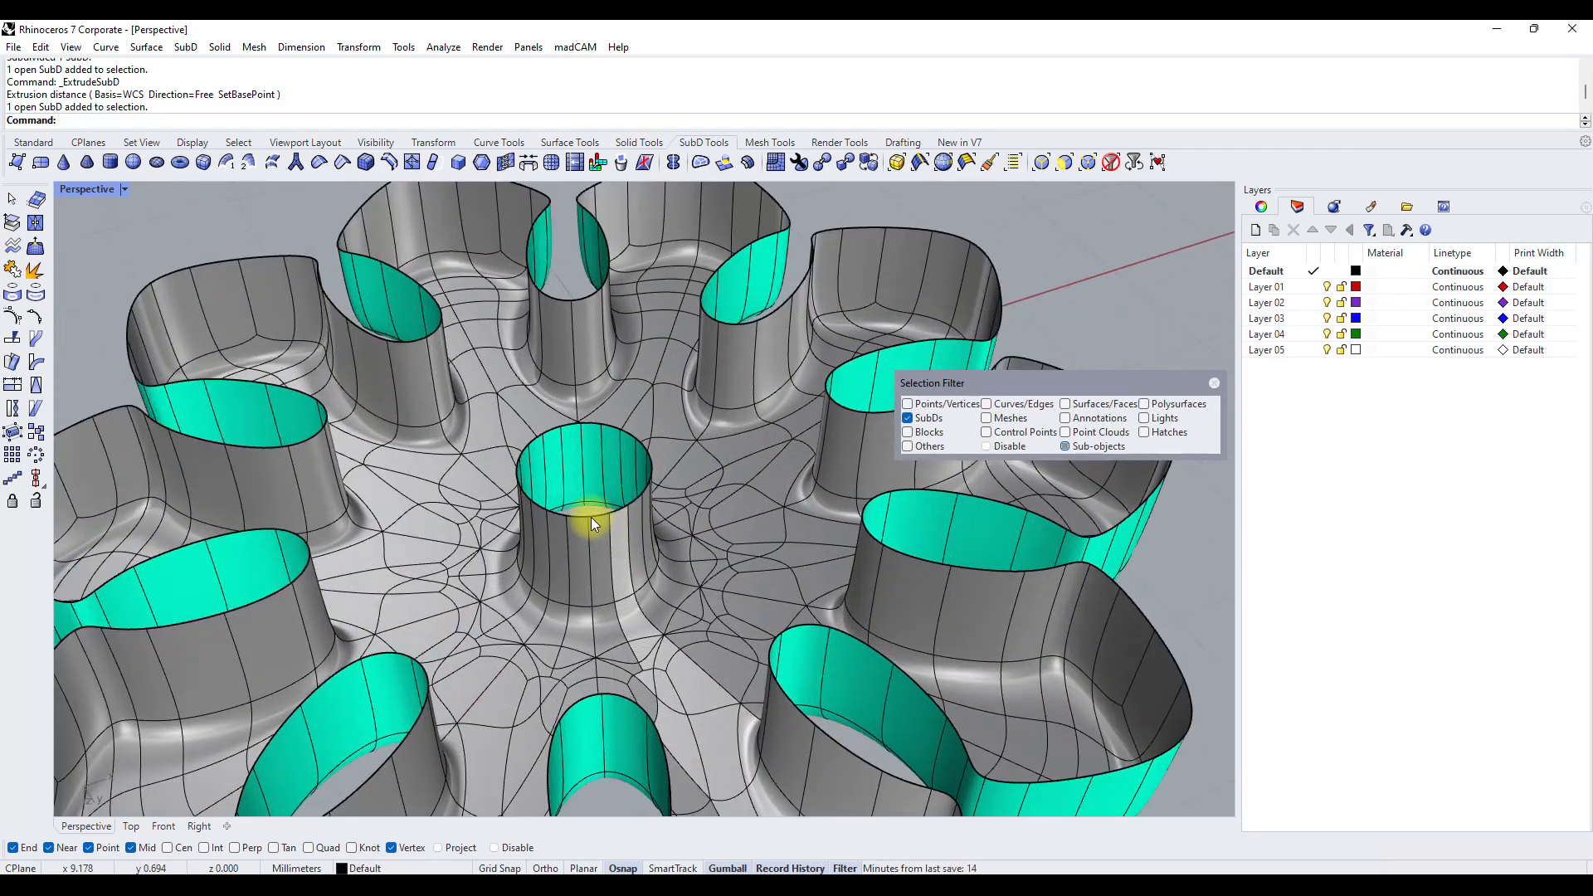
{"action": "left_click", "coordinate": [591, 523]}
{"action": "key", "text": "Escape"}
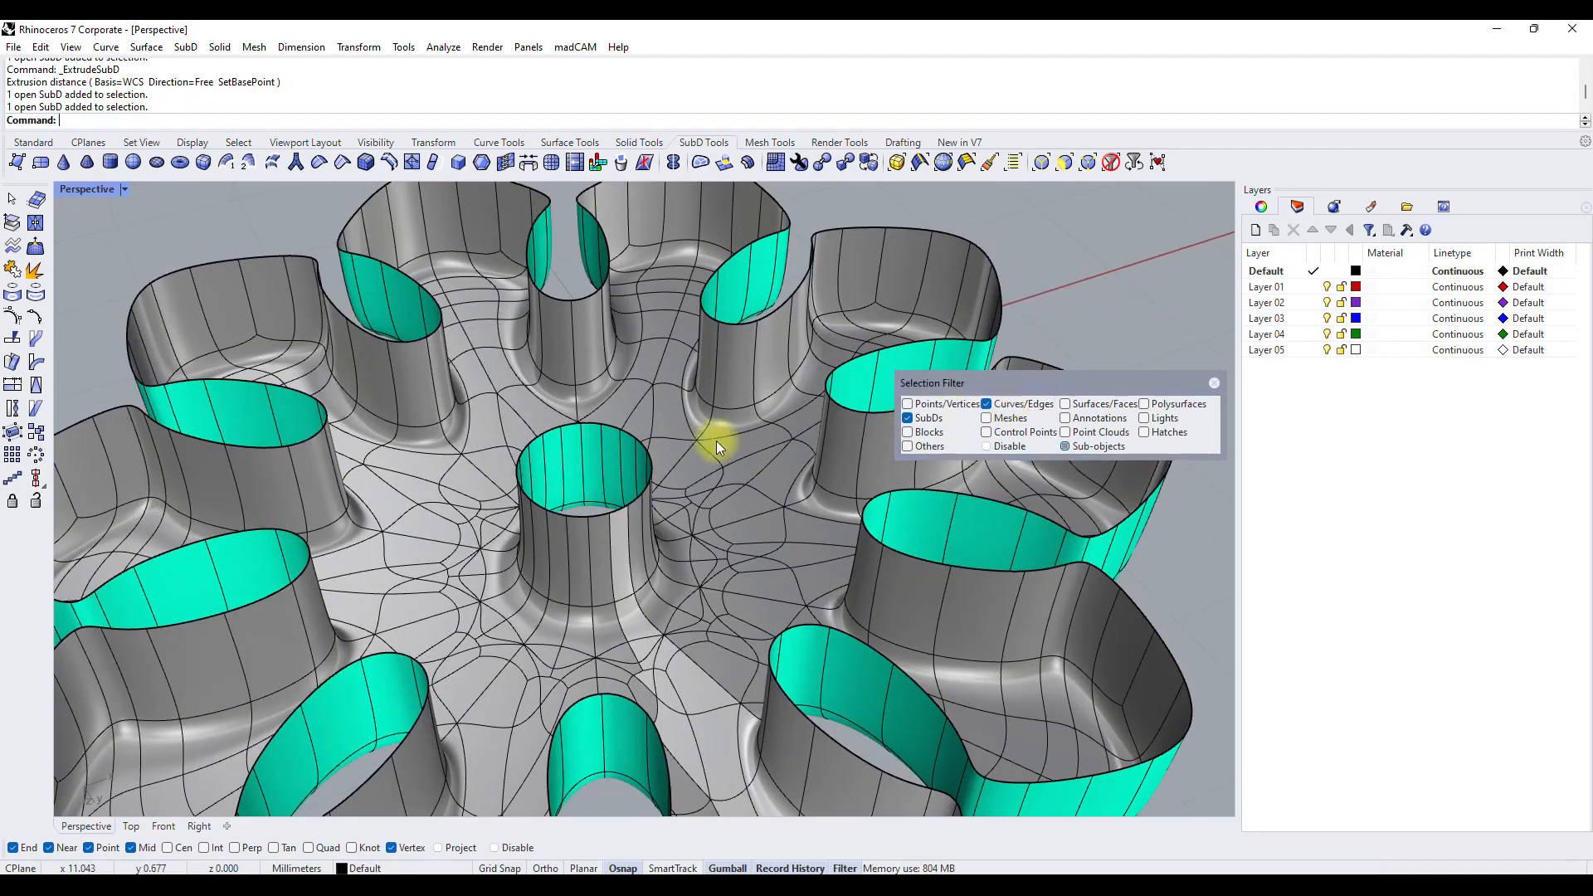
{"action": "double_click", "coordinate": [605, 515]}
{"action": "key", "text": "Delete"}
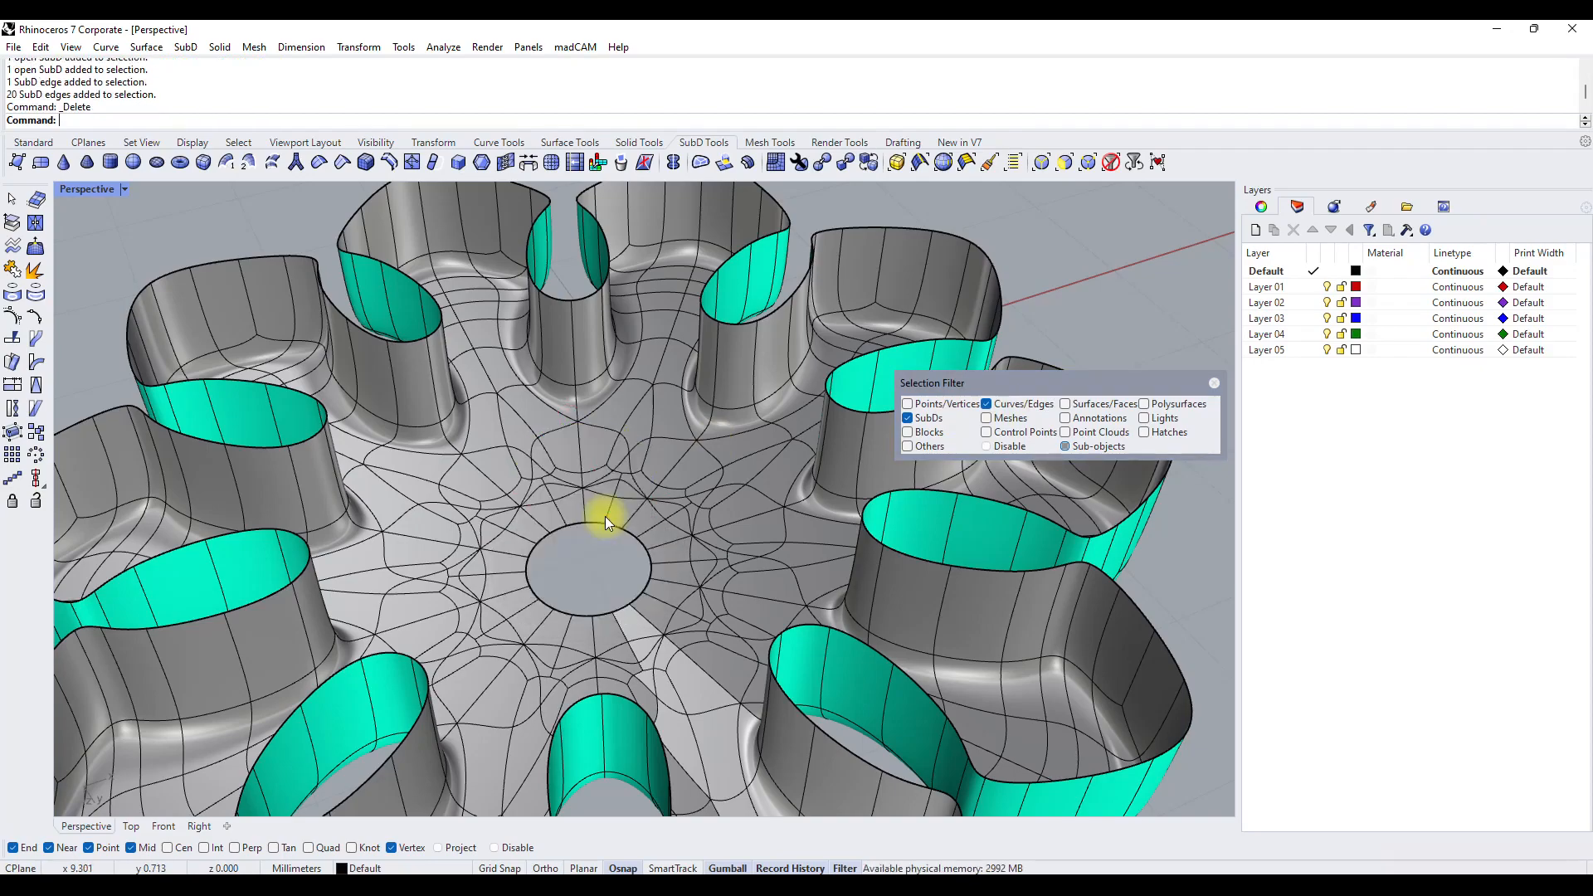
Select the edge loop around the centre hole and fill it using the Automatic patch style.
{"action": "scroll", "coordinate": [593, 447], "scroll_direction": "down", "scroll_amount": 4}
{"action": "right_click_drag", "start_coordinate": [515, 370], "coordinate": [501, 209]}
{"action": "right_click_drag", "start_coordinate": [602, 348], "coordinate": [622, 418]}
{"action": "double_click", "coordinate": [625, 407]}
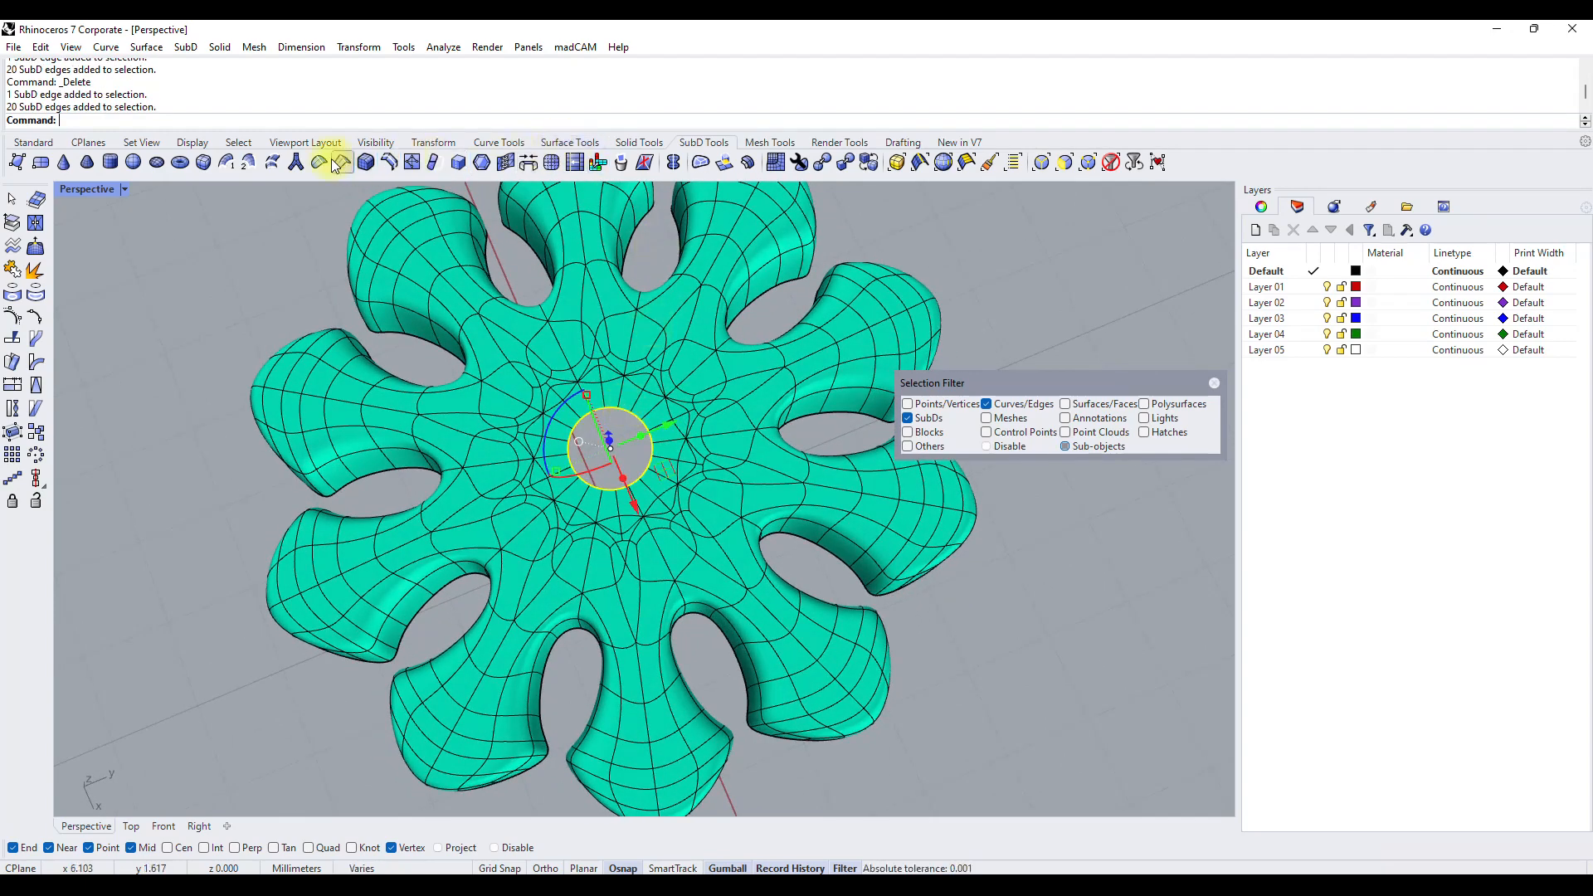
{"action": "left_click", "coordinate": [695, 162]}
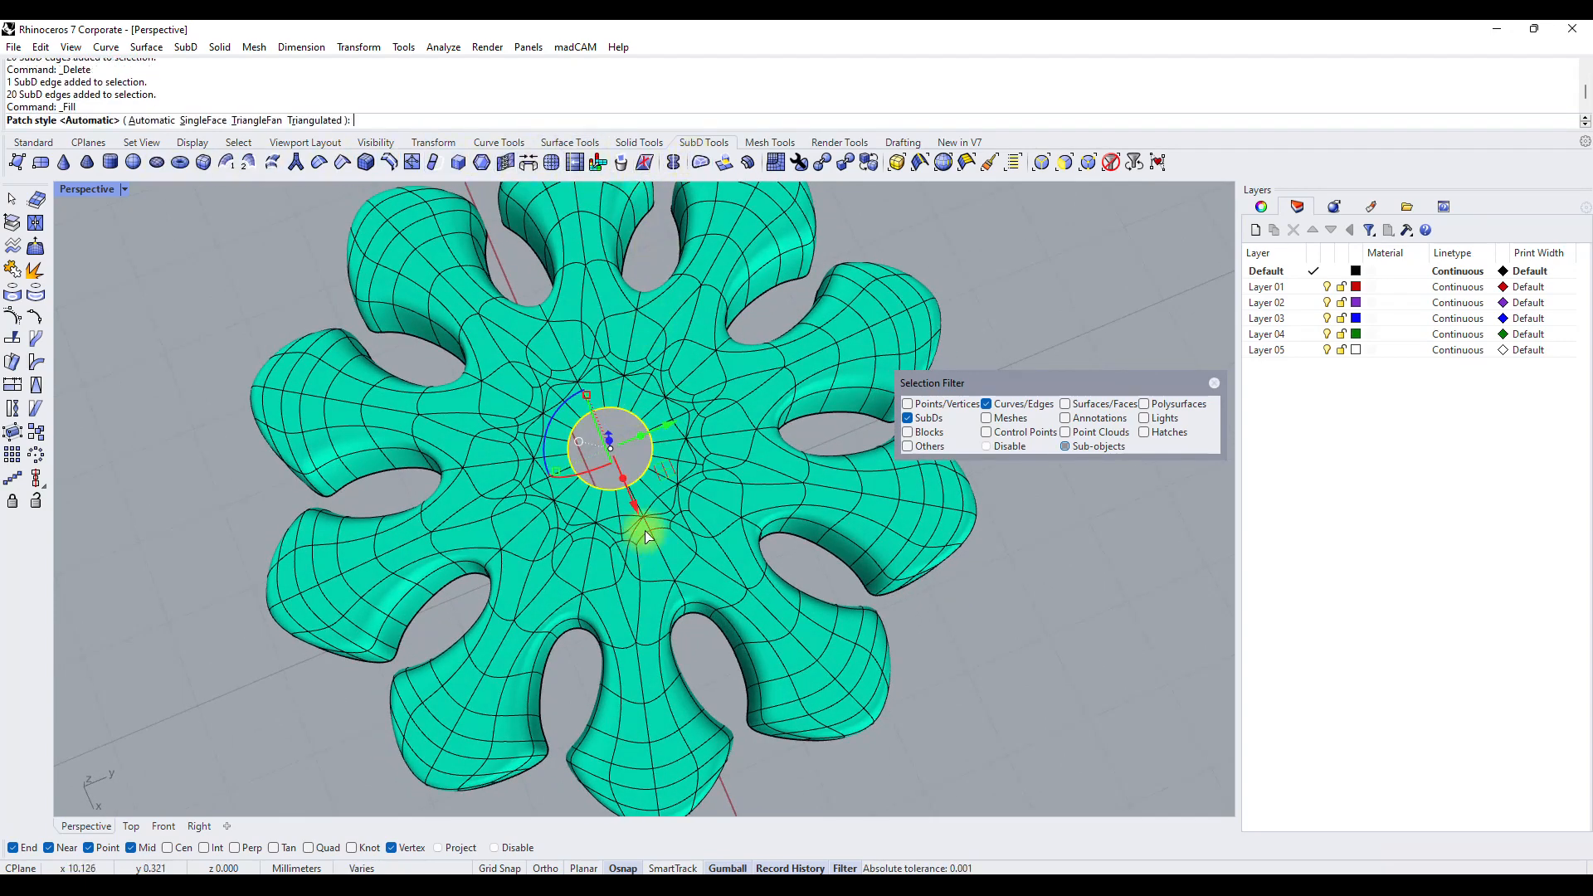
{"action": "right_click", "coordinate": [646, 529]}
{"action": "left_click", "coordinate": [1027, 576]}
Delete short edge chains in the mesh around the filled centre to simplify its topology.
{"action": "right_click_drag", "start_coordinate": [625, 543], "coordinate": [650, 515]}
{"action": "scroll", "coordinate": [654, 508], "scroll_direction": "up", "scroll_amount": 5}
{"action": "double_click", "coordinate": [659, 499]}
{"action": "key", "text": "Delete"}
{"action": "mouse_move", "coordinate": [657, 500]}
{"action": "right_mouse_down"}
{"action": "mouse_move", "coordinate": [587, 452]}
{"action": "mouse_move", "coordinate": [561, 795]}
{"action": "right_mouse_up"}
{"action": "scroll", "coordinate": [622, 484], "scroll_direction": "down", "scroll_amount": 8}
{"action": "right_click_drag", "start_coordinate": [622, 483], "coordinate": [674, 509]}
{"action": "scroll", "coordinate": [672, 508], "scroll_direction": "up", "scroll_amount": 8}
{"action": "double_click", "coordinate": [639, 500]}
{"action": "key", "text": "Delete"}
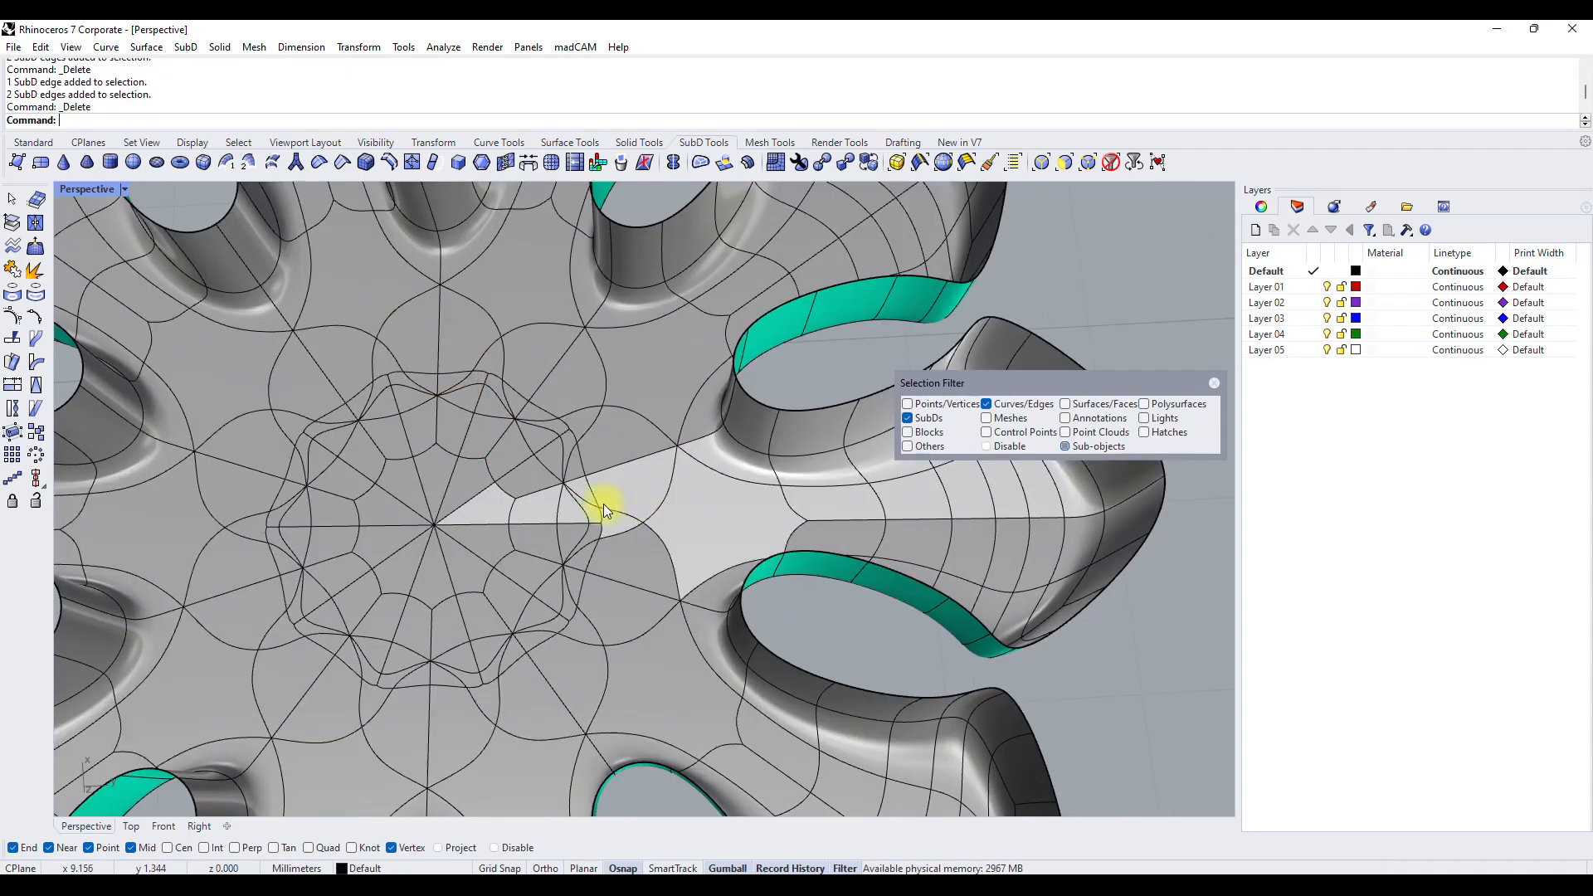
Delete more edge chains around the filled centre to simplify its inner rings.
{"action": "double_click", "coordinate": [581, 507]}
{"action": "key", "text": "Delete"}
{"action": "double_click", "coordinate": [558, 510]}
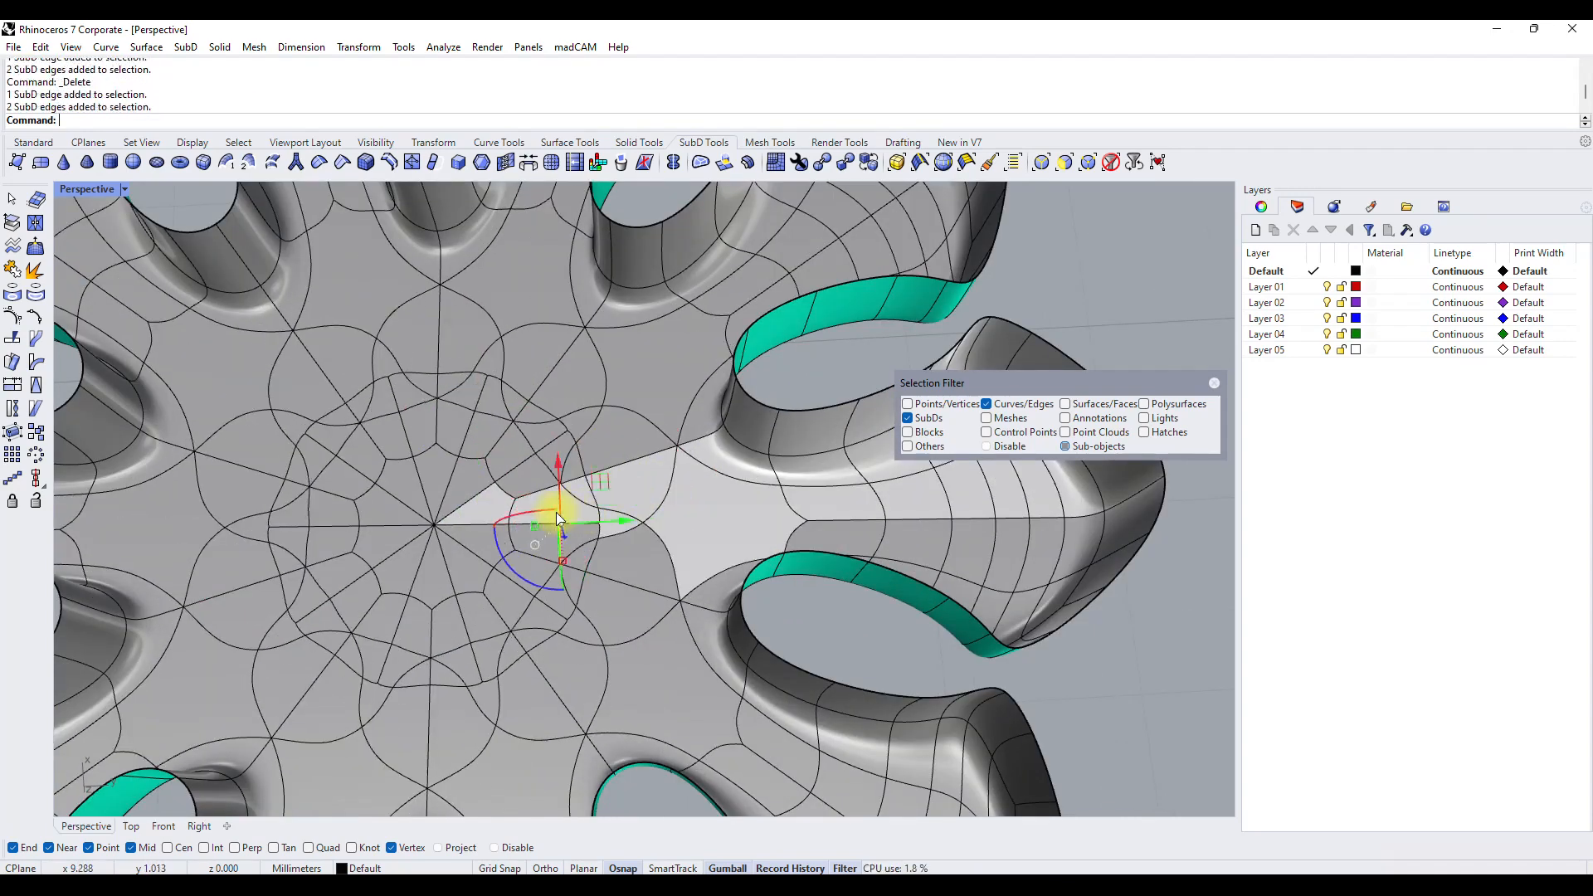
{"action": "key", "text": "Delete"}
{"action": "double_click", "coordinate": [572, 493]}
{"action": "key", "text": "Delete"}
Try deleting the edge chain just outside the centre ring, and undo the deletion.
{"action": "double_click", "coordinate": [586, 493]}
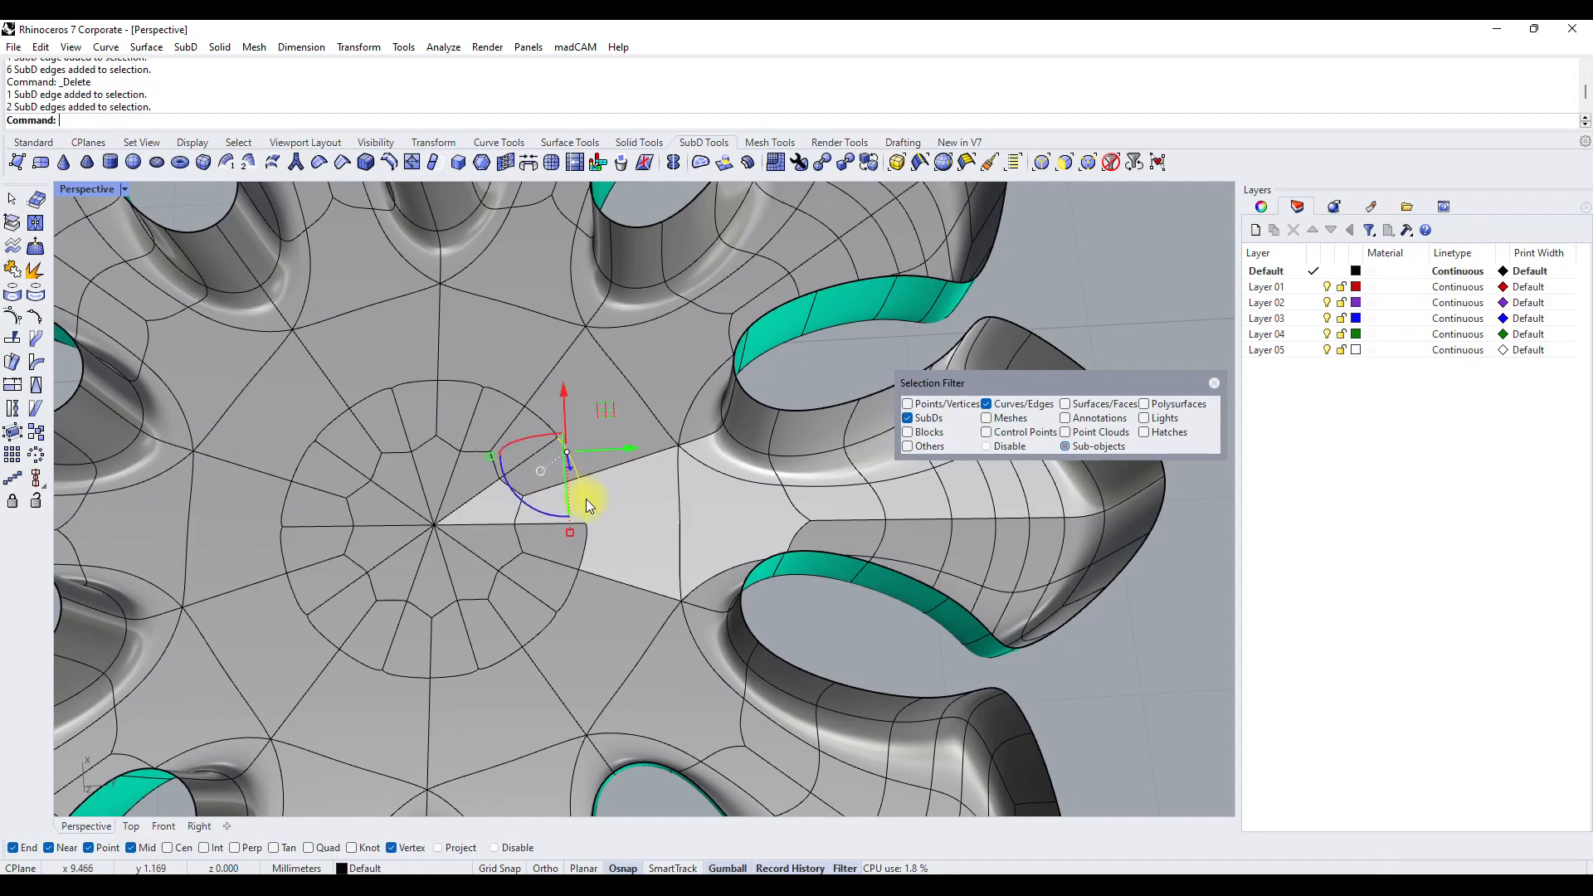
{"action": "key", "text": "Delete"}
{"action": "key", "text": "ctrl+z"}
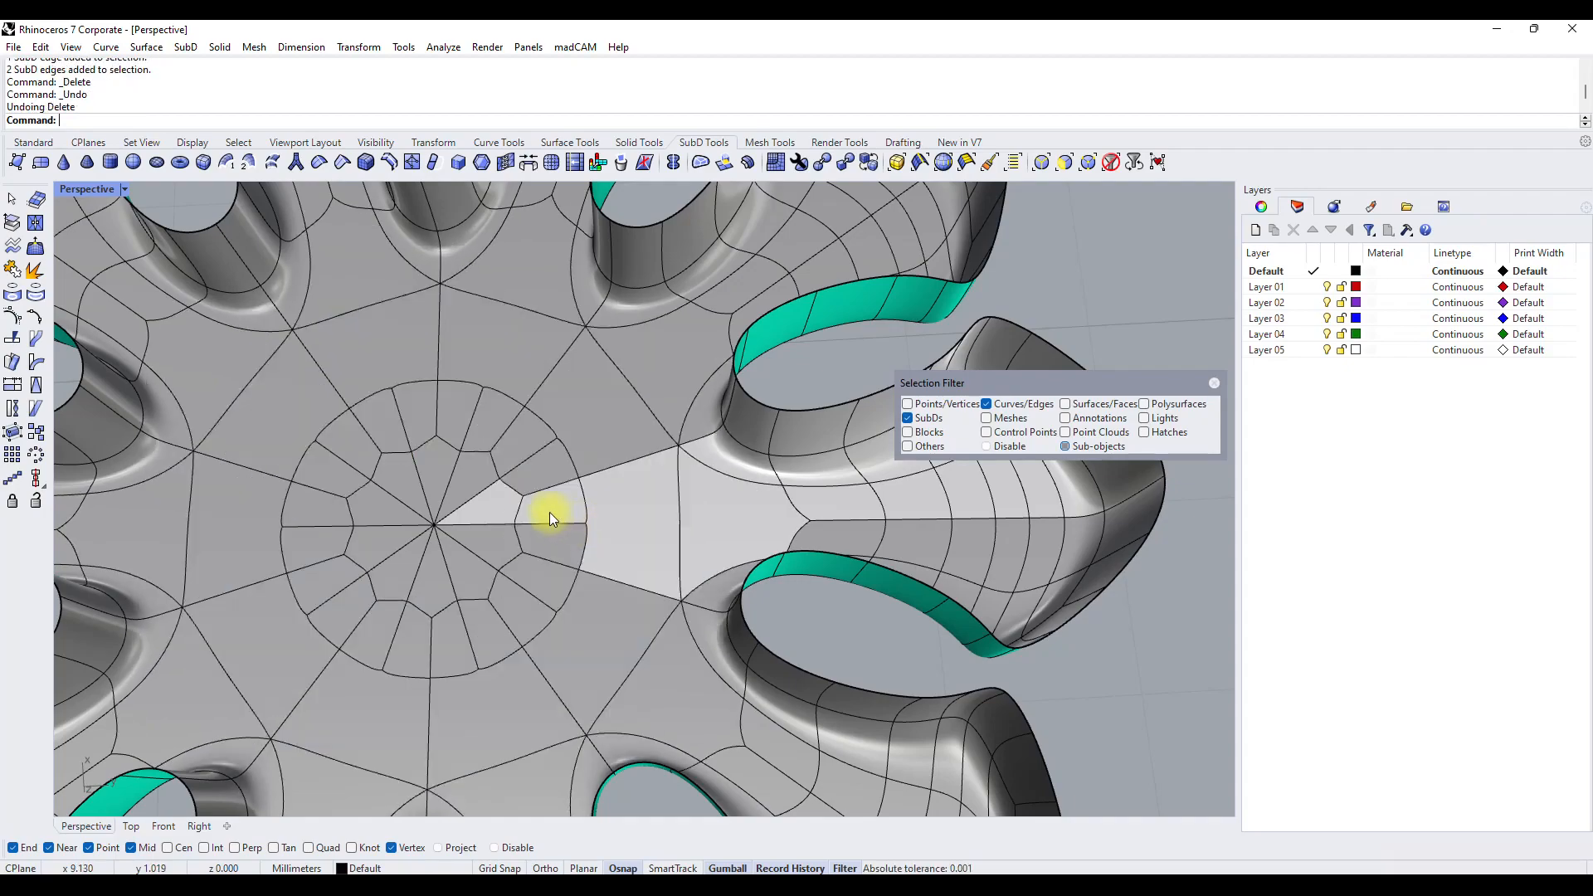
Allow face selection, select faces around the filled centre and shift them slightly along the vertical axis.
{"action": "scroll", "coordinate": [730, 495], "scroll_direction": "down", "scroll_amount": 4}
{"action": "right_click_drag", "start_coordinate": [730, 498], "coordinate": [548, 668]}
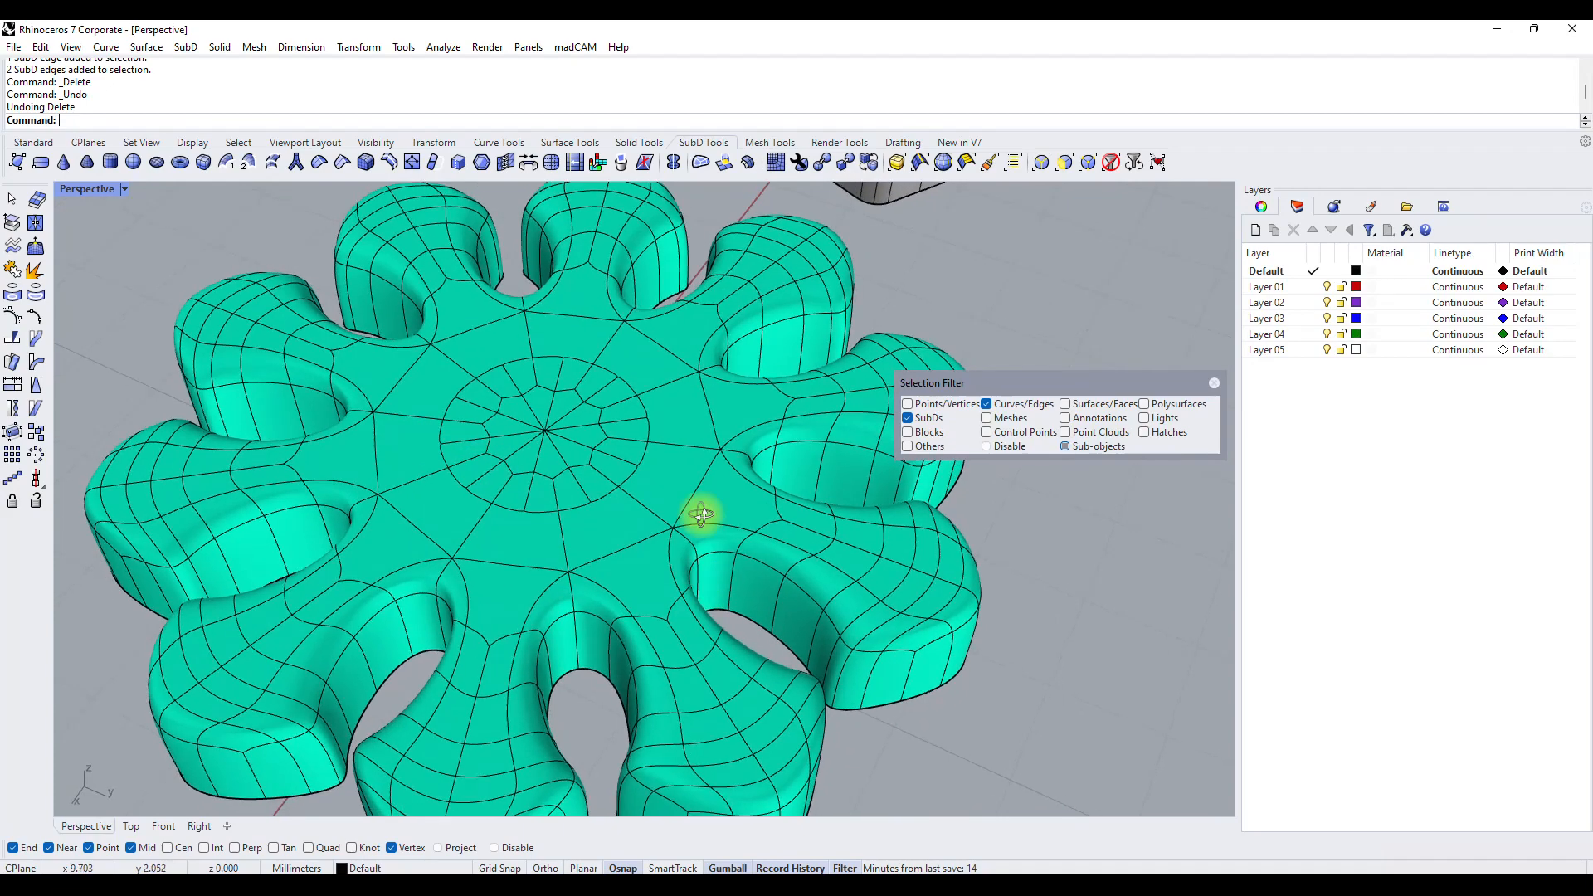
{"action": "right_click_drag", "start_coordinate": [700, 515], "coordinate": [689, 461]}
{"action": "scroll", "coordinate": [614, 498], "scroll_direction": "up", "scroll_amount": 3}
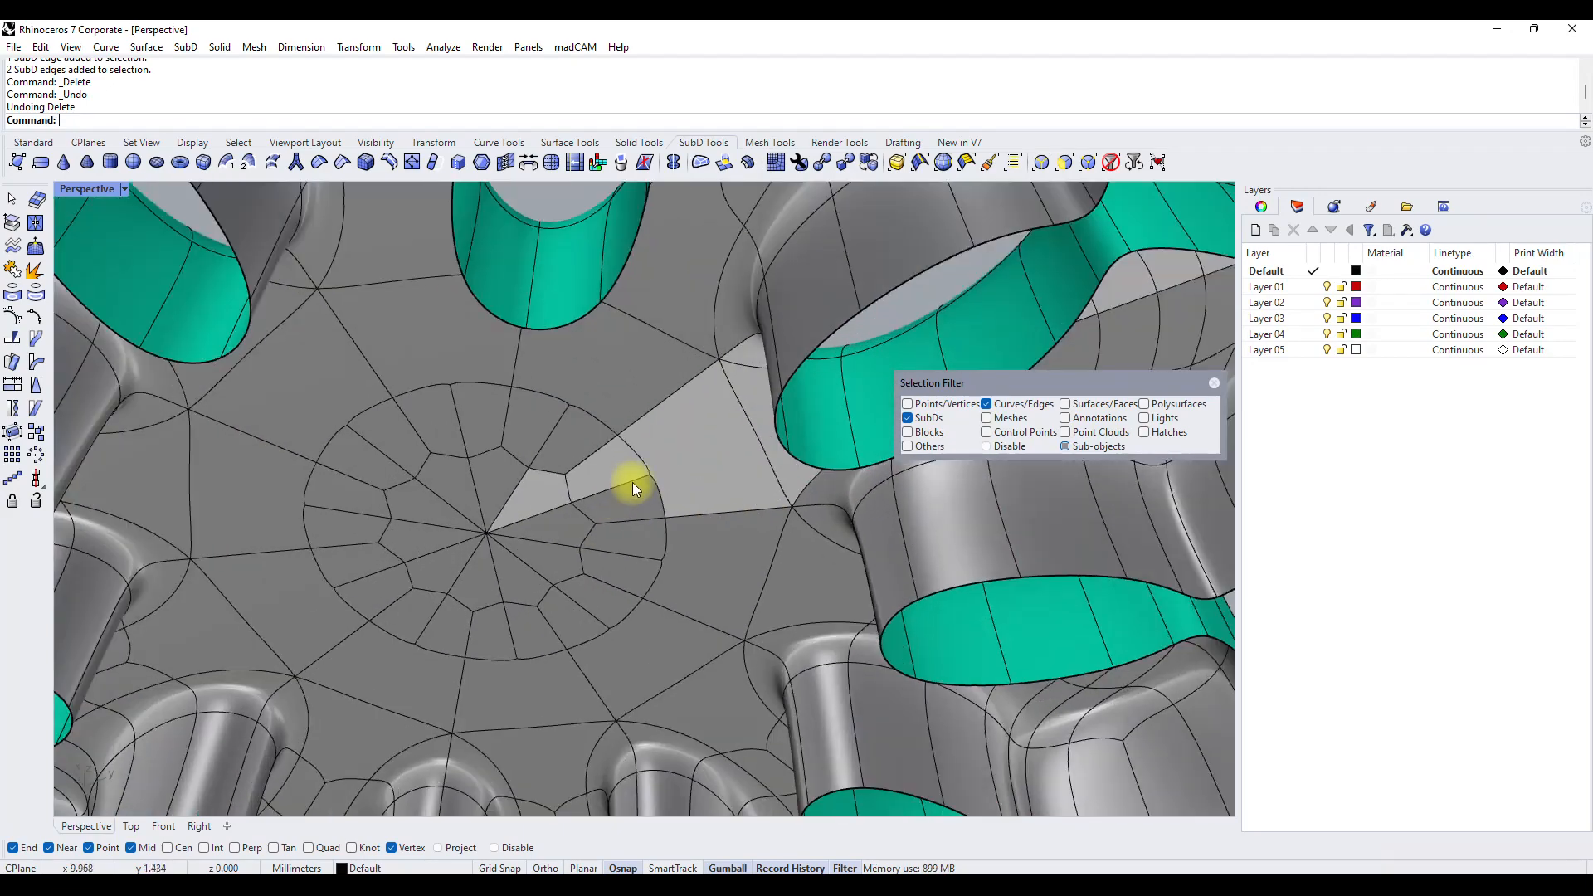
{"action": "right_click_drag", "start_coordinate": [610, 486], "coordinate": [754, 376]}
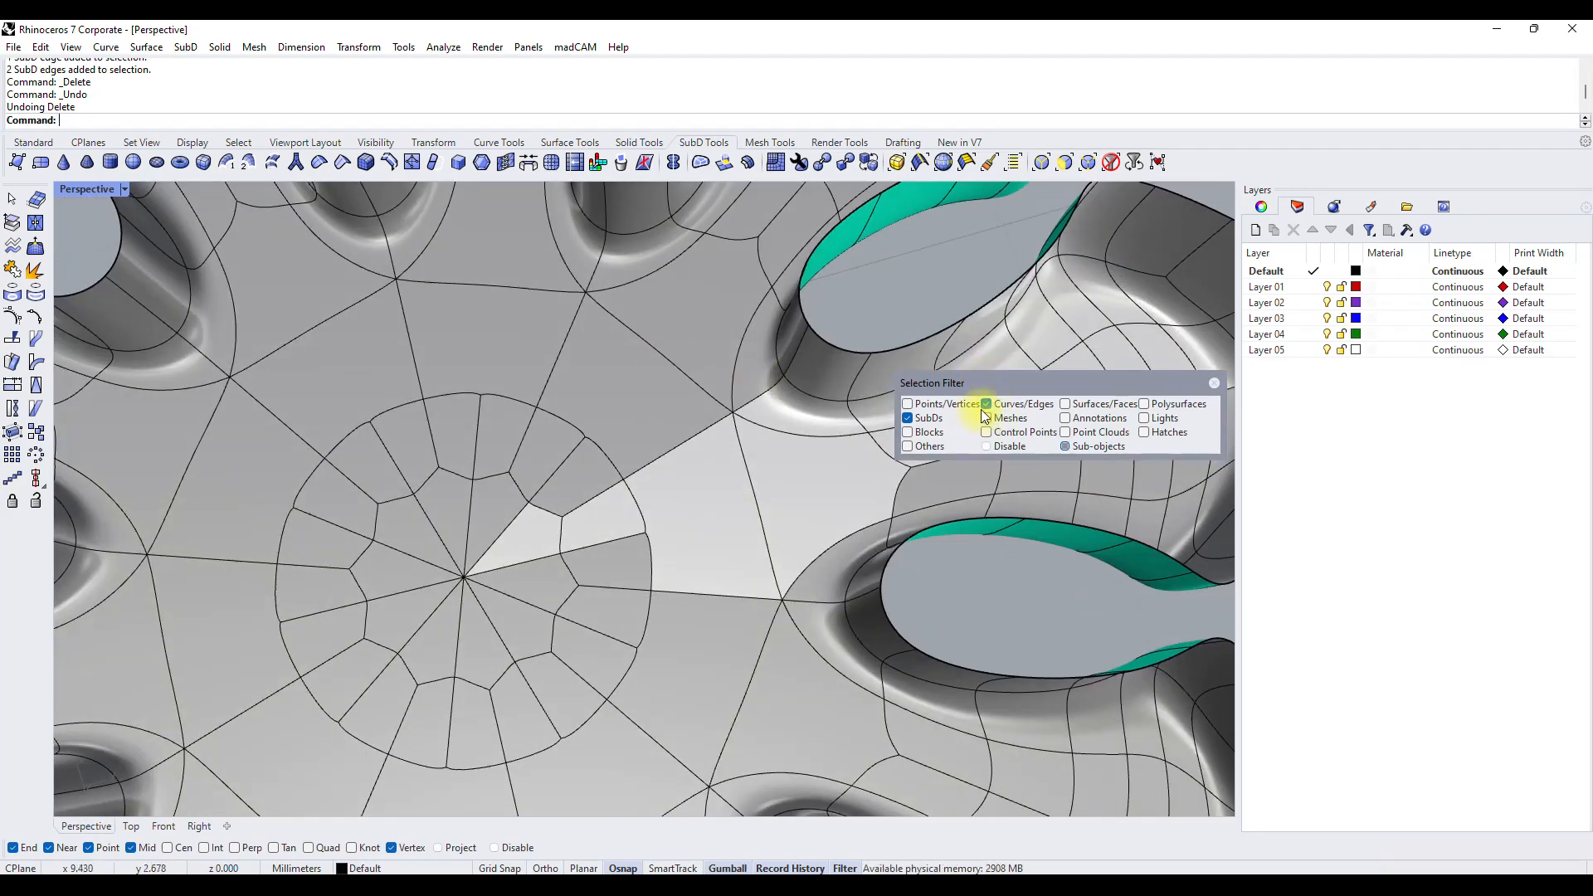
{"action": "left_click", "coordinate": [1107, 404]}
{"action": "scroll", "coordinate": [559, 510], "scroll_direction": "down", "scroll_amount": 5}
{"action": "scroll", "coordinate": [640, 513], "scroll_direction": "up", "scroll_amount": 3}
{"action": "left_click", "coordinate": [432, 537]}
{"action": "left_click", "coordinate": [564, 526], "text": "shift"}
{"action": "left_click", "coordinate": [640, 470], "text": "shift"}
{"action": "scroll", "coordinate": [630, 474], "scroll_direction": "down", "scroll_amount": 8}
{"action": "mouse_move", "coordinate": [573, 539]}
{"action": "right_mouse_down"}
{"action": "mouse_move", "coordinate": [550, 618]}
{"action": "mouse_move", "coordinate": [554, 555]}
{"action": "right_mouse_up"}
{"action": "scroll", "coordinate": [554, 552], "scroll_direction": "up", "scroll_amount": 4}
{"action": "left_click_drag", "start_coordinate": [620, 337], "coordinate": [621, 361]}
Select the chain of edges along one petal's centreline and raise it slightly to form a ridge.
{"action": "right_click_drag", "start_coordinate": [584, 429], "coordinate": [894, 441]}
{"action": "scroll", "coordinate": [808, 530], "scroll_direction": "up", "scroll_amount": 6}
{"action": "left_click", "coordinate": [647, 492]}
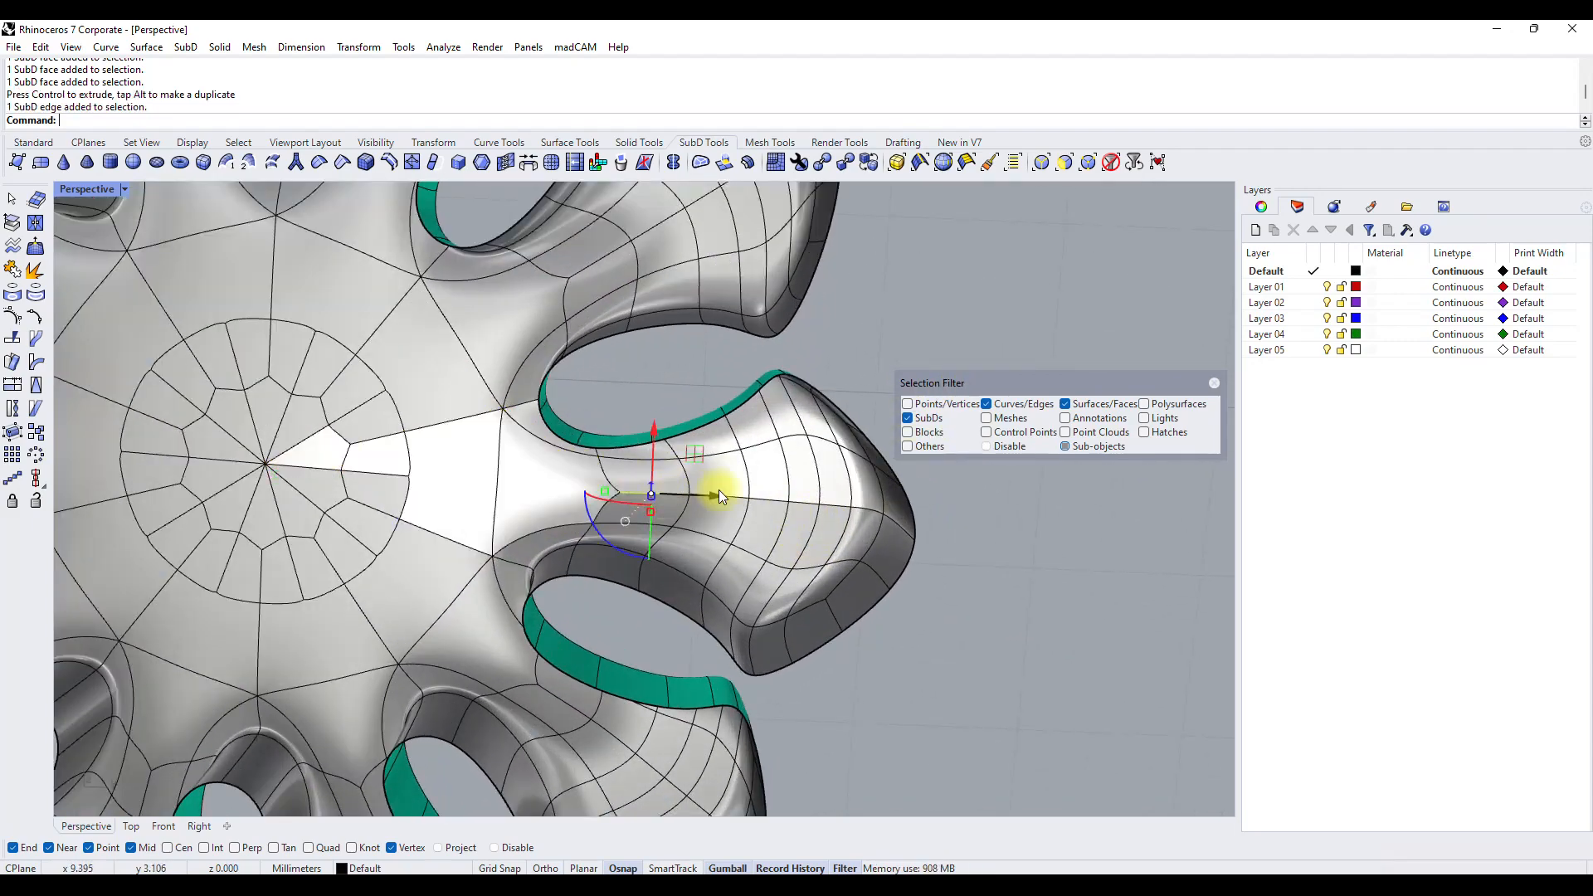
{"action": "left_click", "coordinate": [734, 496], "text": "shift"}
{"action": "left_click", "coordinate": [772, 501], "text": "shift"}
{"action": "left_click", "coordinate": [810, 500], "text": "shift"}
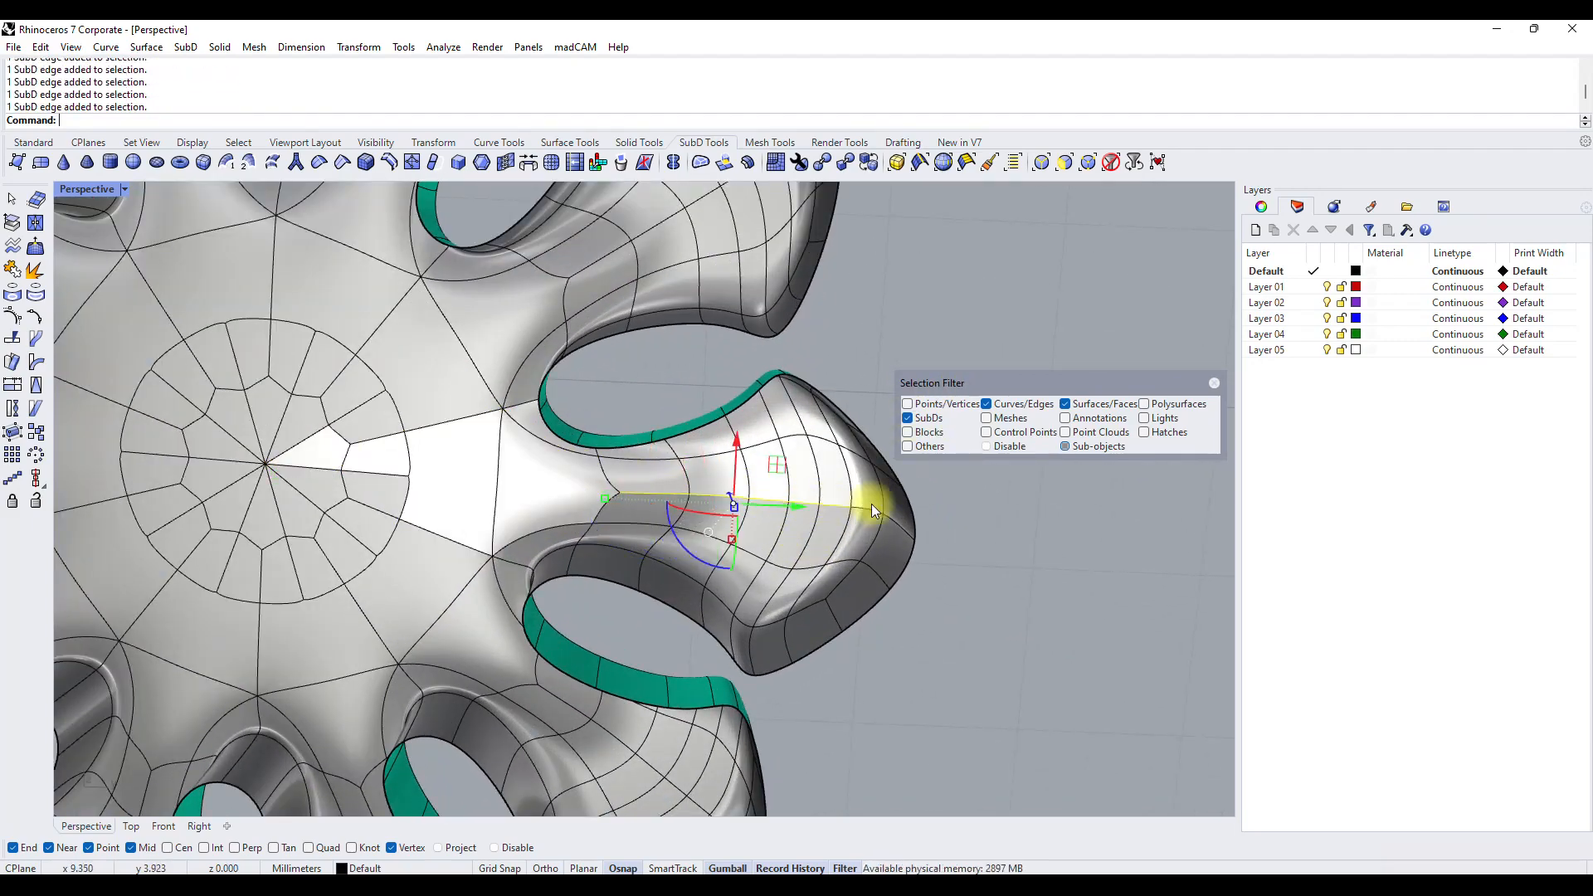
{"action": "right_click_drag", "start_coordinate": [869, 511], "coordinate": [603, 474]}
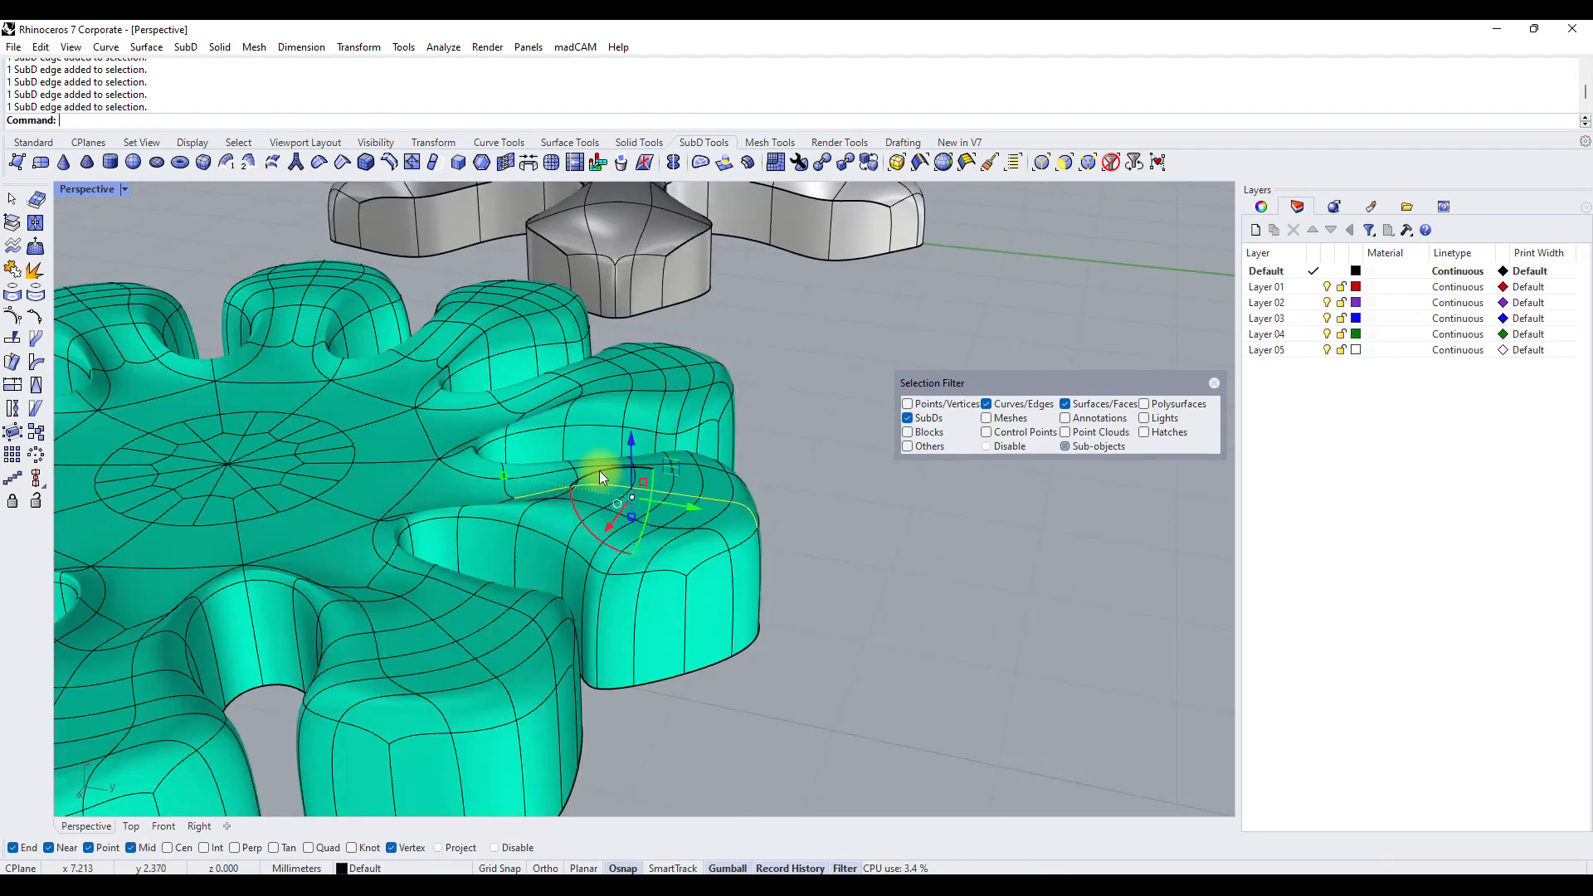
{"action": "left_click_drag", "start_coordinate": [633, 435], "coordinate": [635, 421]}
Remove the inner edges from the selection and raise the remaining outer edges of the petal's ridge.
{"action": "right_click_drag", "start_coordinate": [605, 493], "coordinate": [572, 516]}
{"action": "left_click_drag", "start_coordinate": [692, 442], "coordinate": [734, 395]}
{"action": "left_click", "coordinate": [607, 490], "text": "ctrl"}
{"action": "right_click_drag", "start_coordinate": [734, 395], "coordinate": [900, 572]}
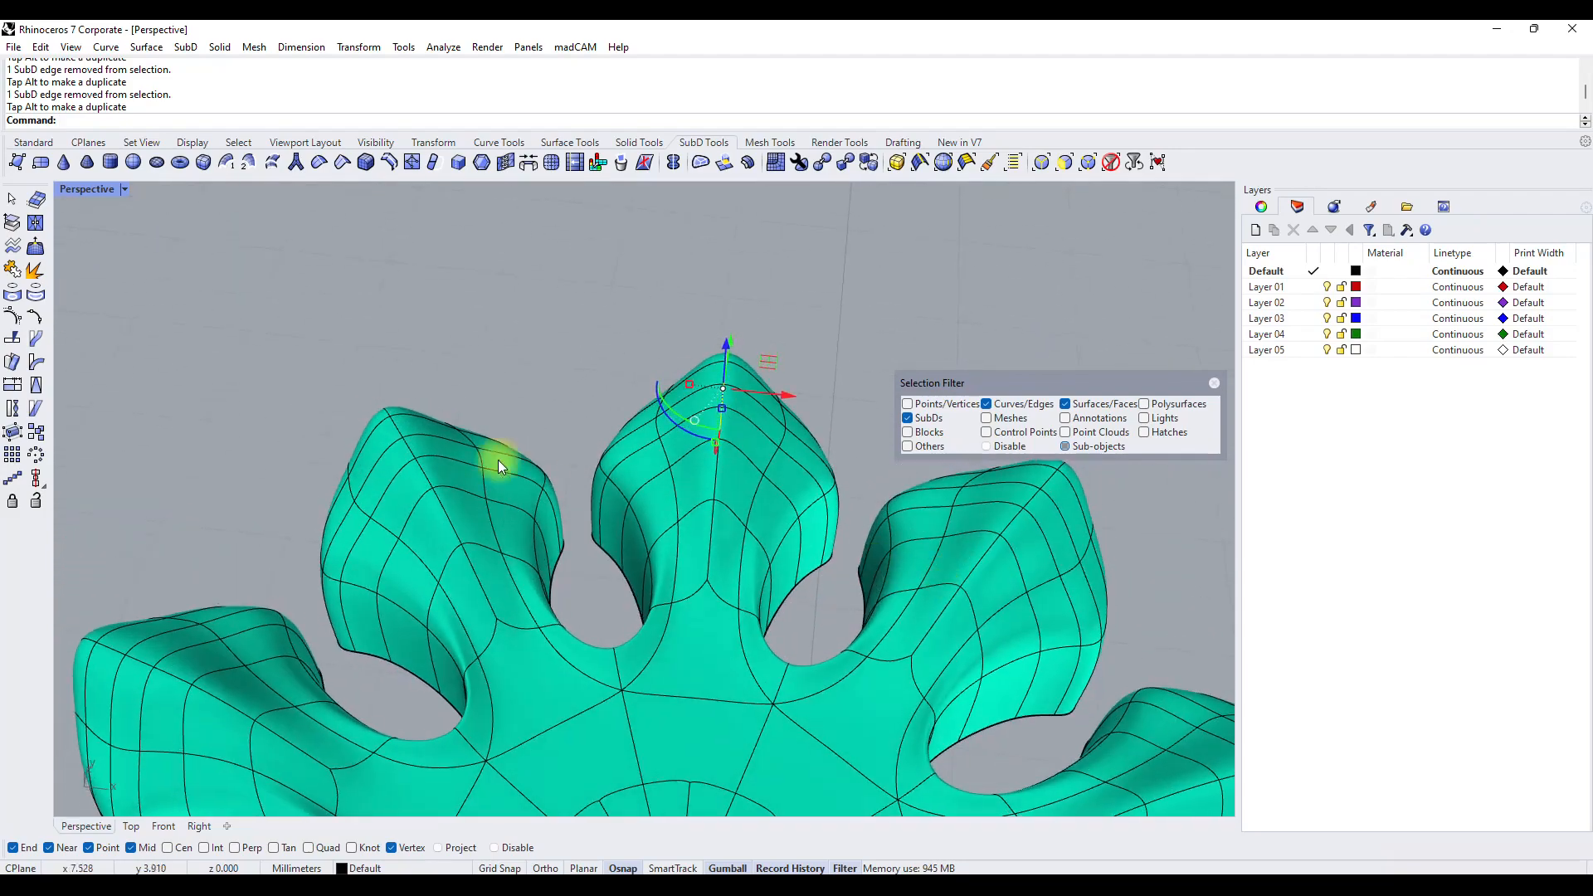
Restrict selection to whole SubDs and flip the ten-petal SubD's surface direction with the Dir command.
{"action": "scroll", "coordinate": [501, 462], "scroll_direction": "down", "scroll_amount": 9}
{"action": "right_click_drag", "start_coordinate": [608, 495], "coordinate": [578, 608]}
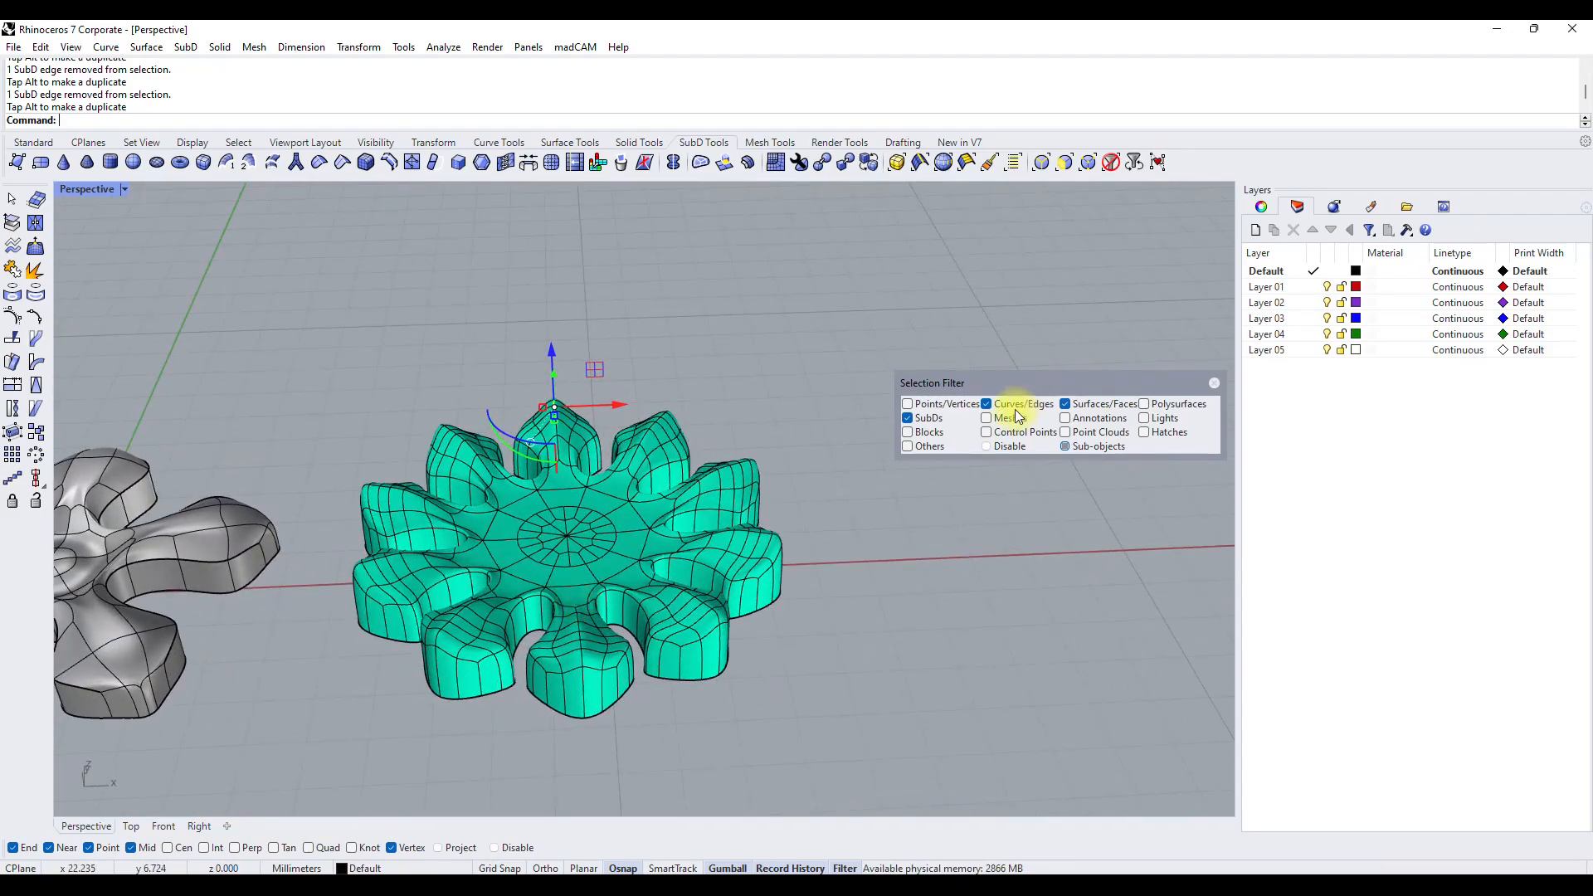
{"action": "left_click", "coordinate": [556, 574]}
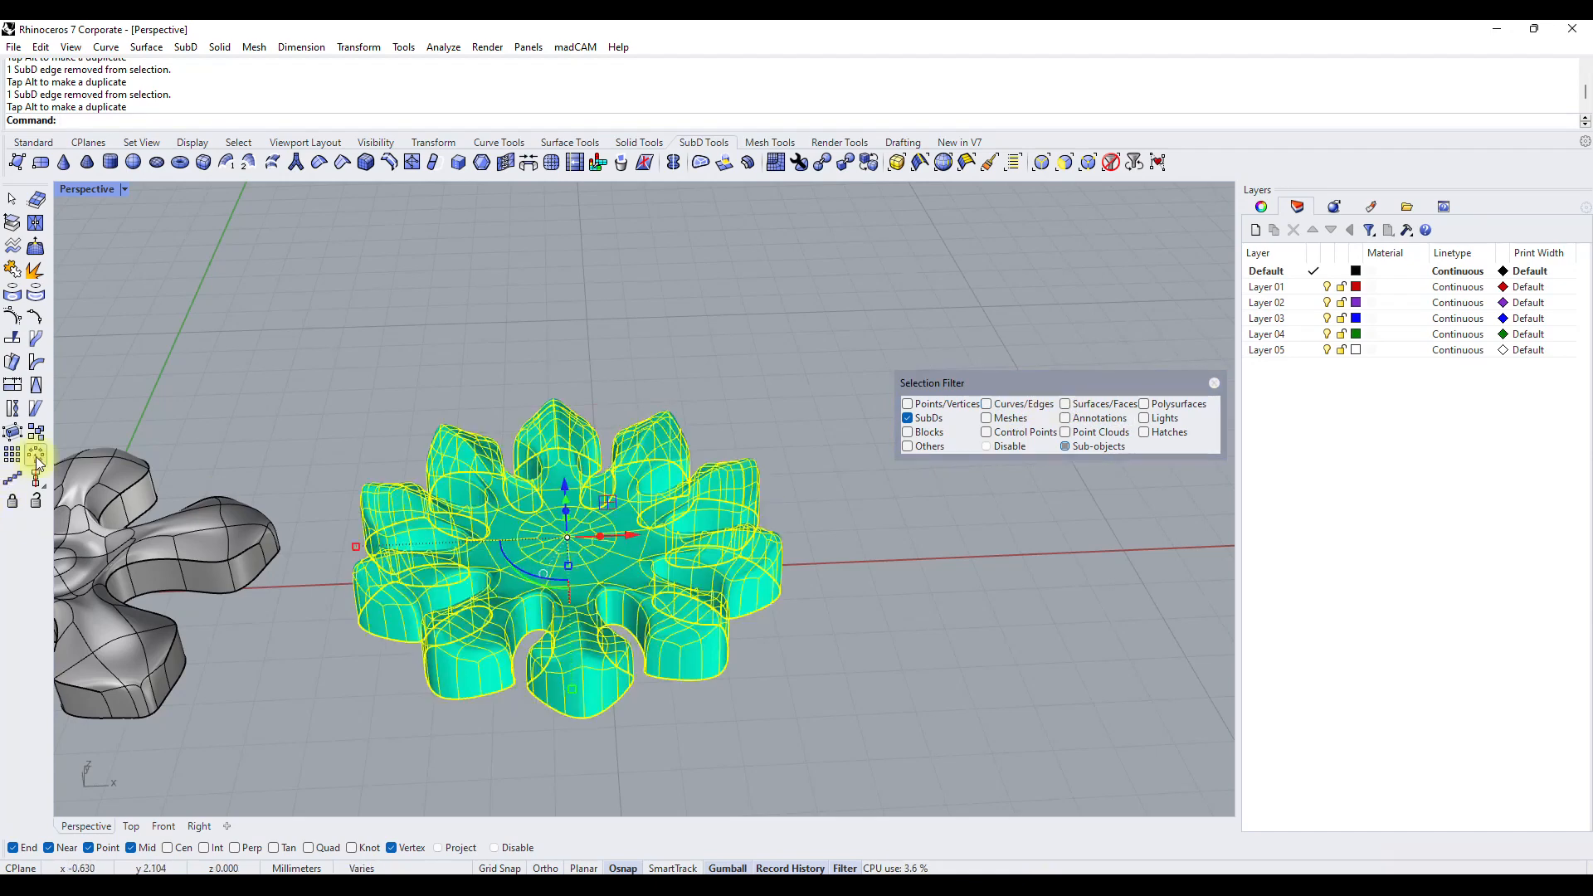
{"action": "left_click", "coordinate": [33, 144]}
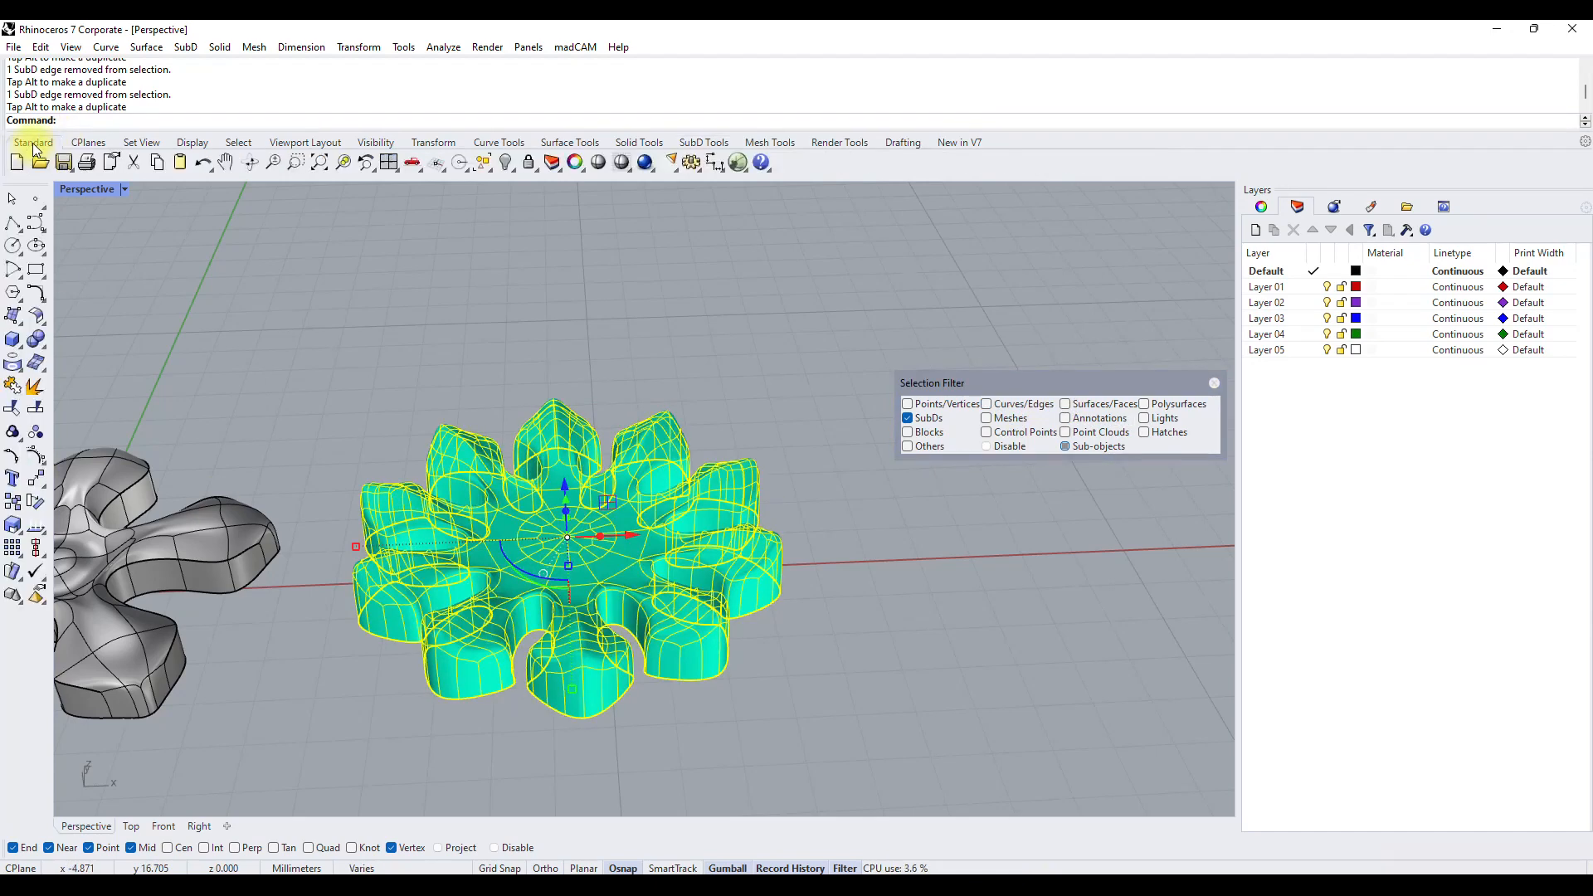
{"action": "left_click", "coordinate": [35, 527]}
{"action": "left_click", "coordinate": [531, 548]}
{"action": "right_click", "coordinate": [534, 545]}
{"action": "left_click", "coordinate": [813, 481]}
Insert points on the SubD to add edges from the centre ring outward to the petal's centreline.
{"action": "right_click_drag", "start_coordinate": [813, 481], "coordinate": [601, 393]}
{"action": "scroll", "coordinate": [604, 391], "scroll_direction": "up", "scroll_amount": 10}
{"action": "right_click_drag", "start_coordinate": [697, 491], "coordinate": [570, 568]}
{"action": "scroll", "coordinate": [617, 390], "scroll_direction": "down", "scroll_amount": 6}
{"action": "scroll", "coordinate": [570, 568], "scroll_direction": "up", "scroll_amount": 7}
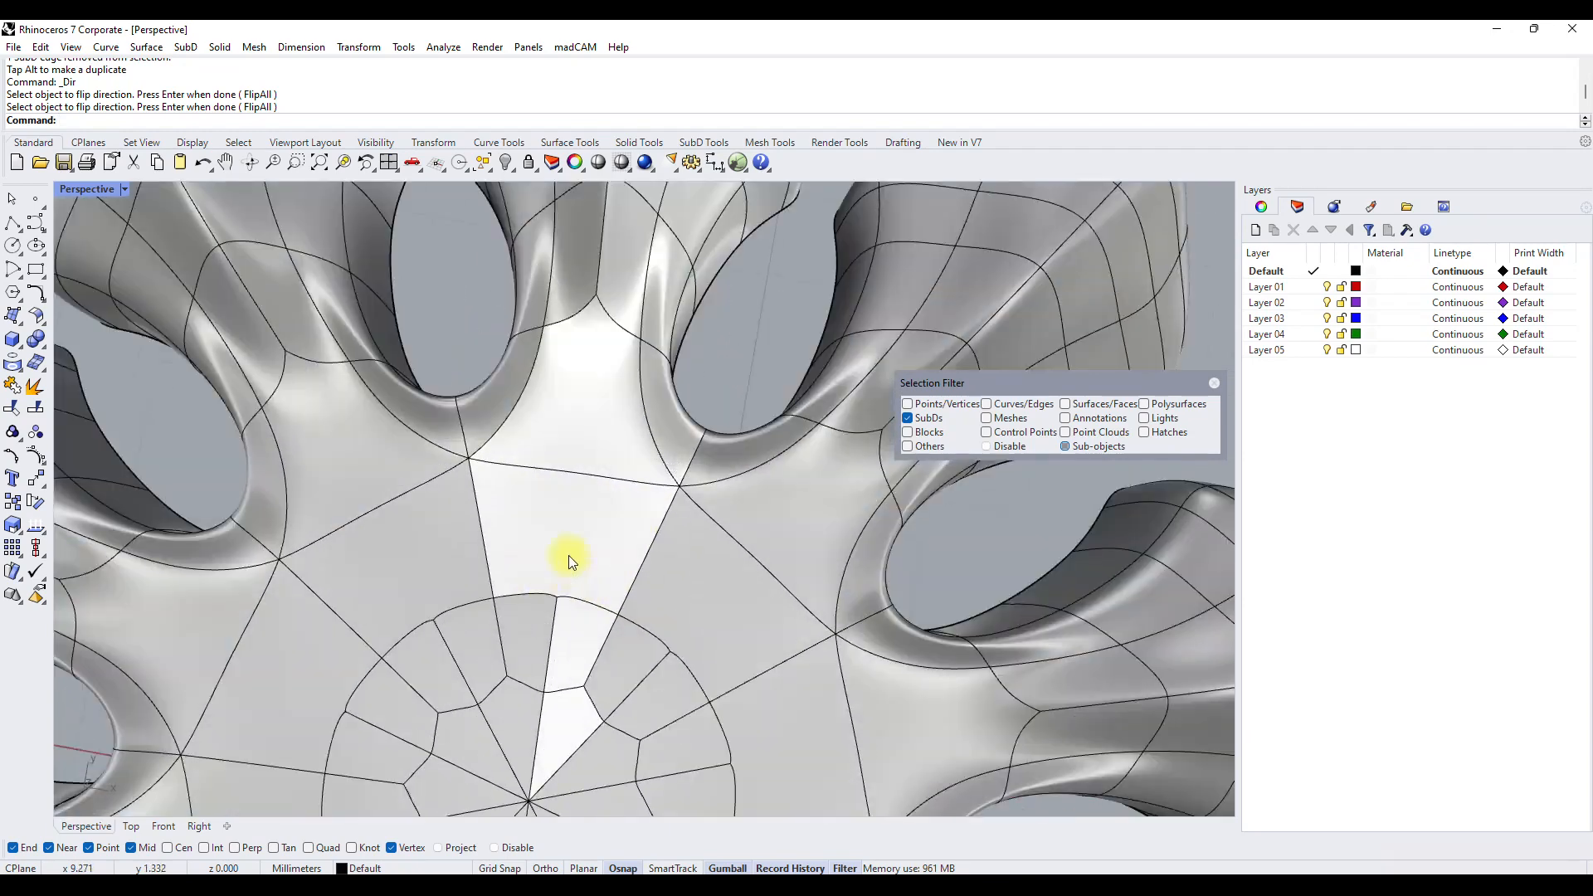
{"action": "left_click", "coordinate": [718, 143]}
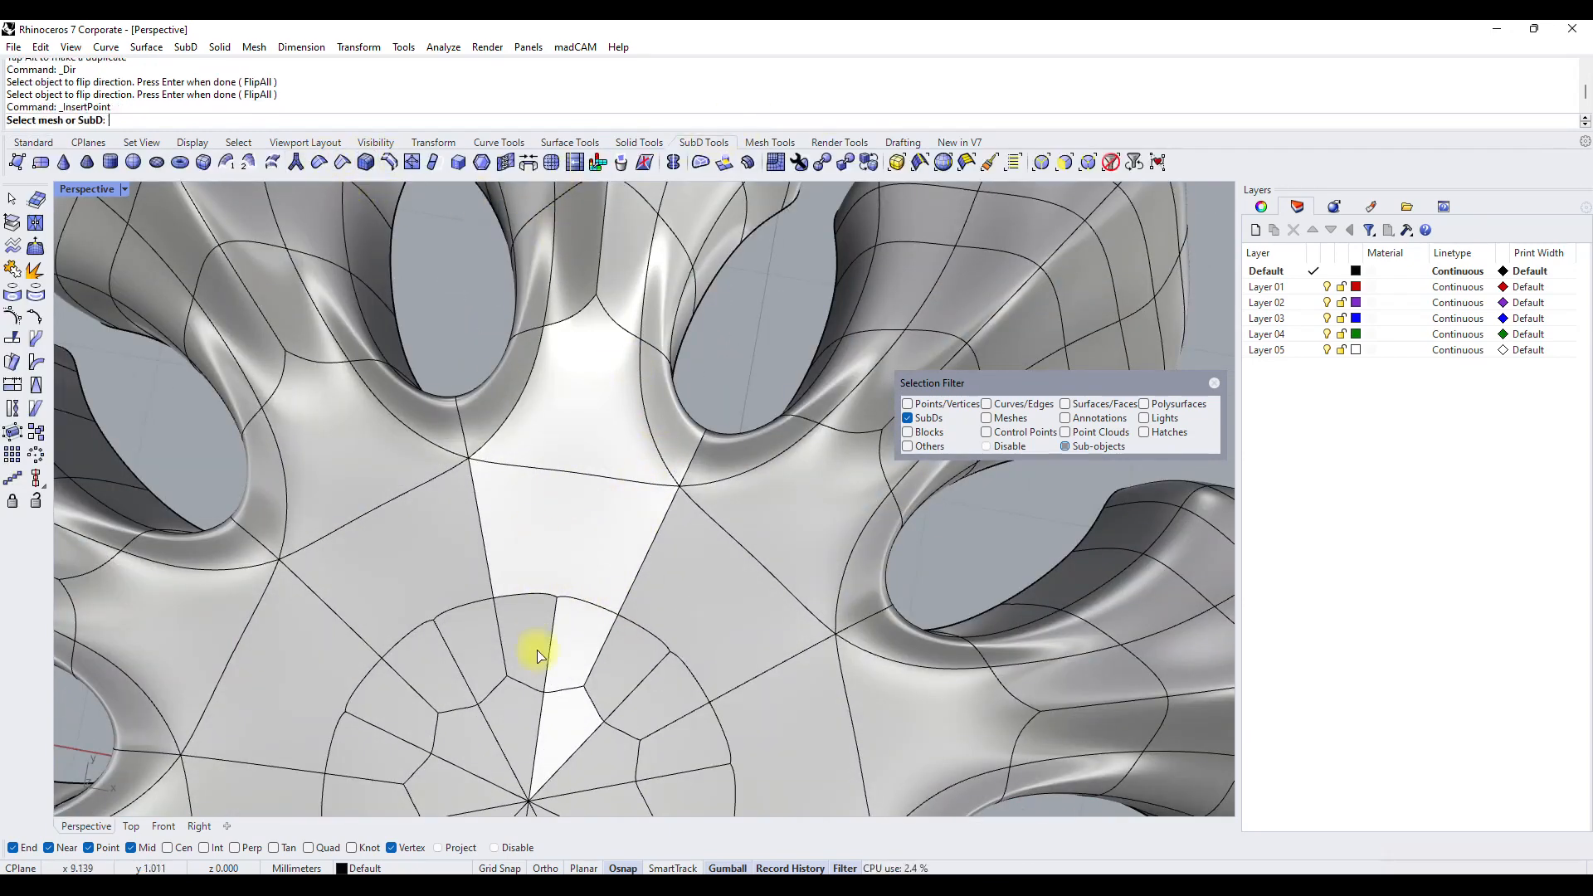
{"action": "left_click", "coordinate": [578, 554]}
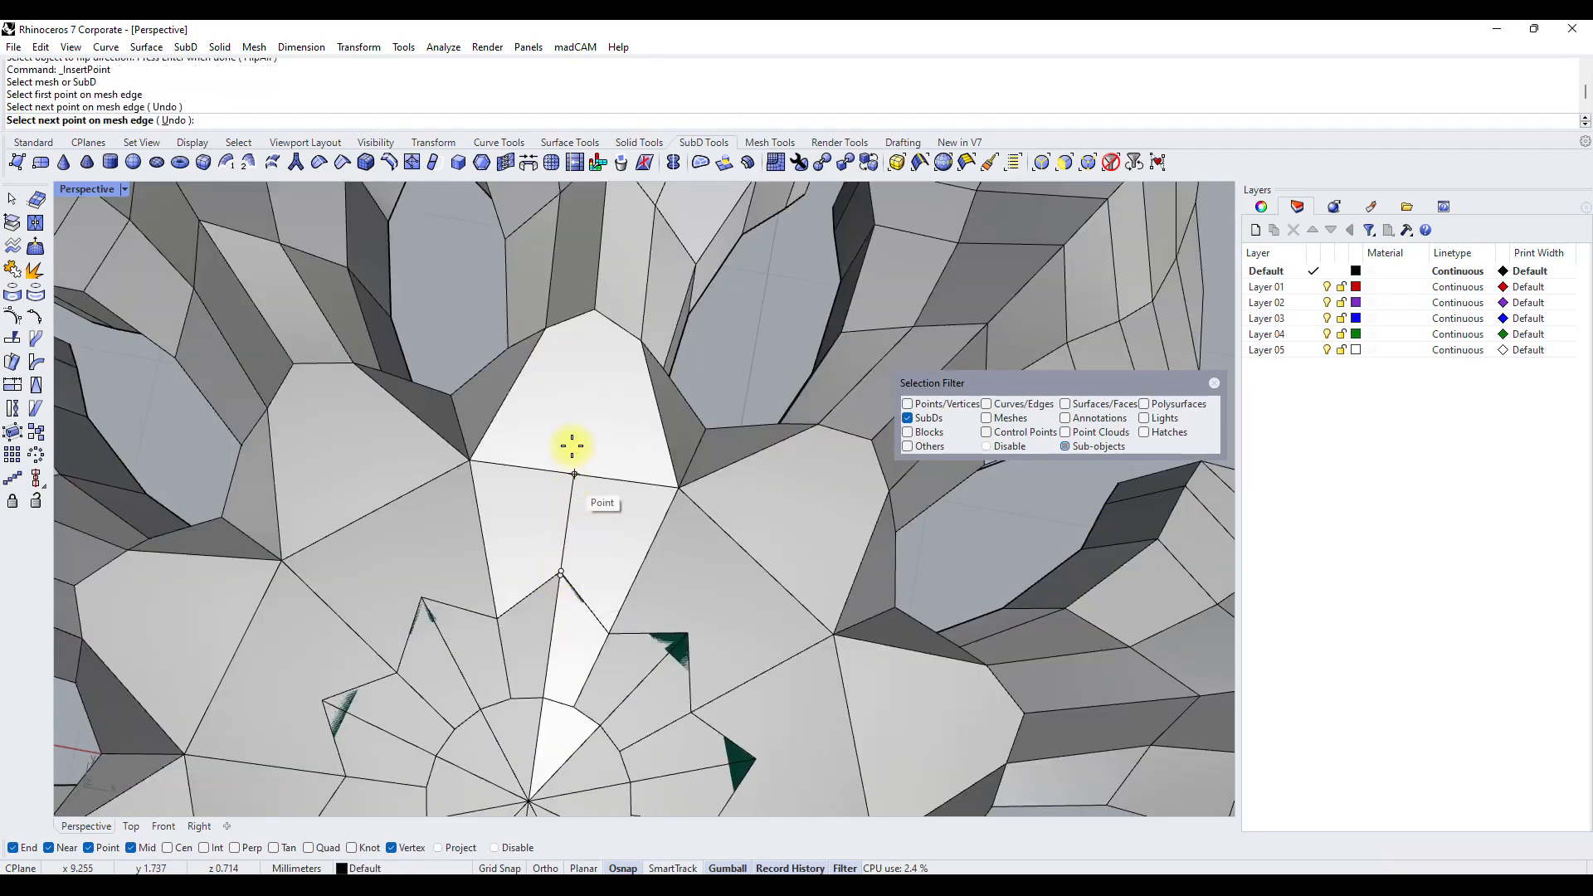
{"action": "right_click", "coordinate": [586, 357]}
Allow edge selection, select the radial edges running from the centre to the petal, and raise them vertically.
{"action": "scroll", "coordinate": [599, 464], "scroll_direction": "down", "scroll_amount": 7}
{"action": "right_click_drag", "start_coordinate": [601, 473], "coordinate": [639, 457]}
{"action": "scroll", "coordinate": [601, 481], "scroll_direction": "up", "scroll_amount": 8}
{"action": "left_click", "coordinate": [466, 544]}
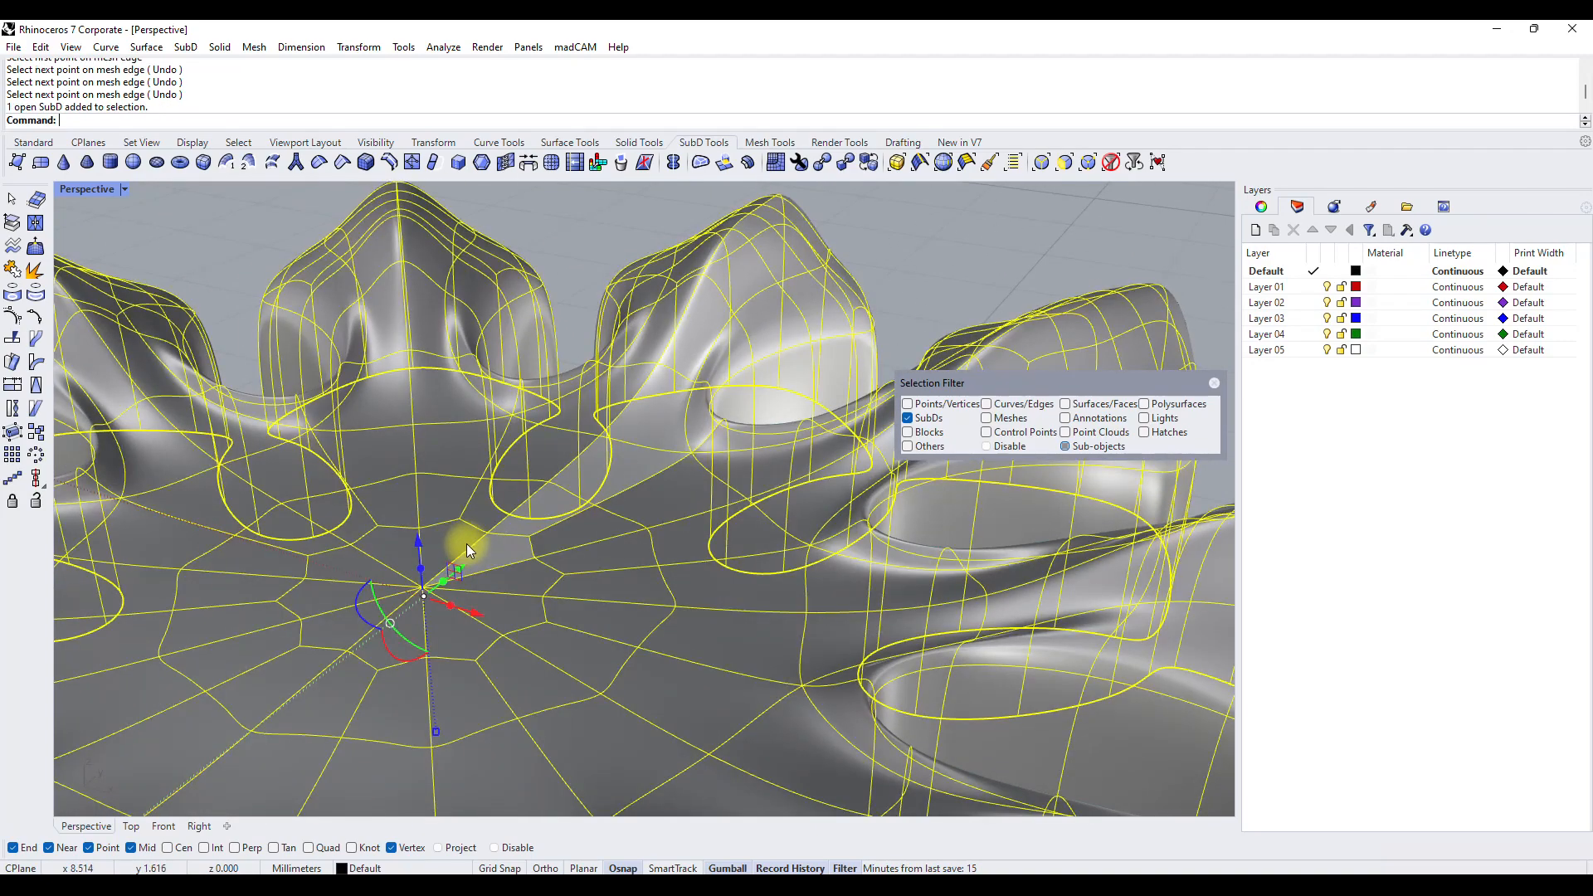
{"action": "key", "text": "Escape"}
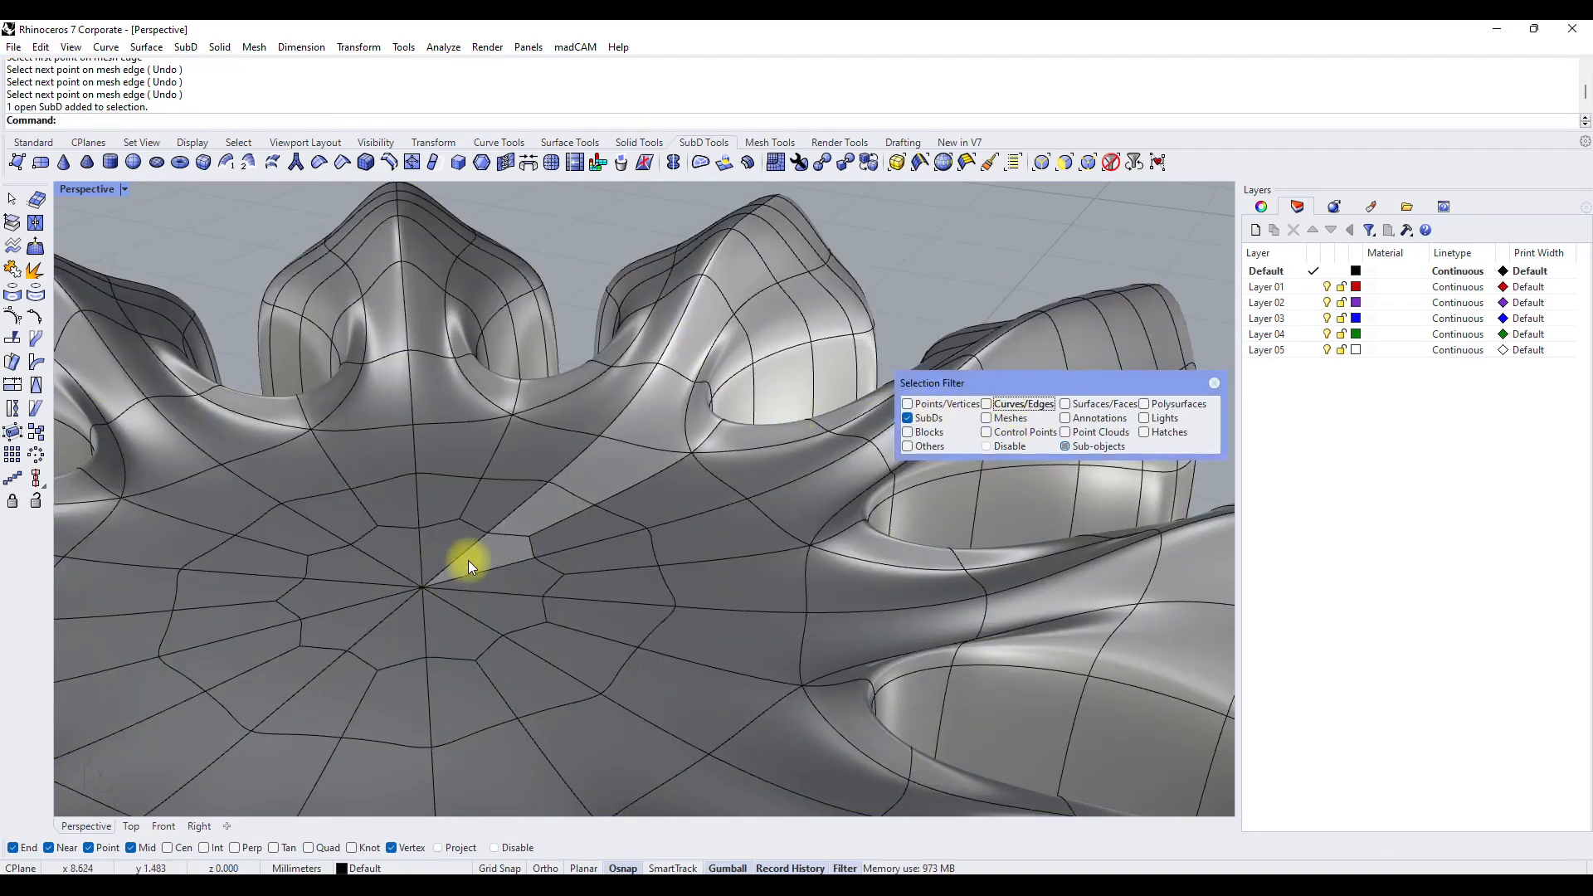
{"action": "left_click", "coordinate": [505, 505]}
{"action": "key", "text": "Escape"}
{"action": "left_click", "coordinate": [987, 403]}
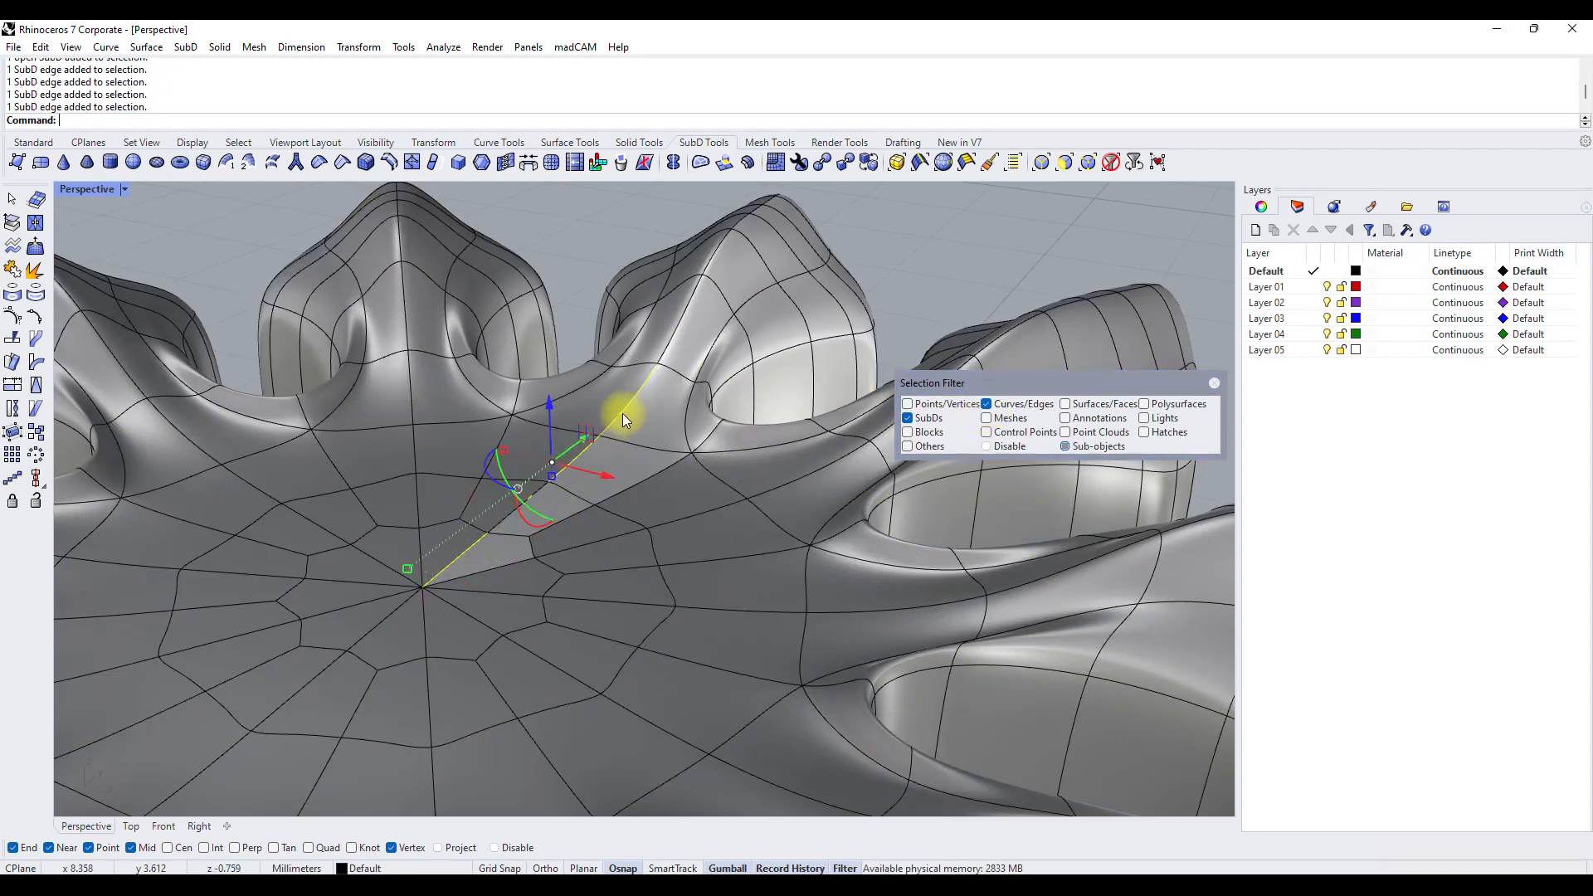
{"action": "left_click_drag", "start_coordinate": [516, 444], "coordinate": [552, 311]}
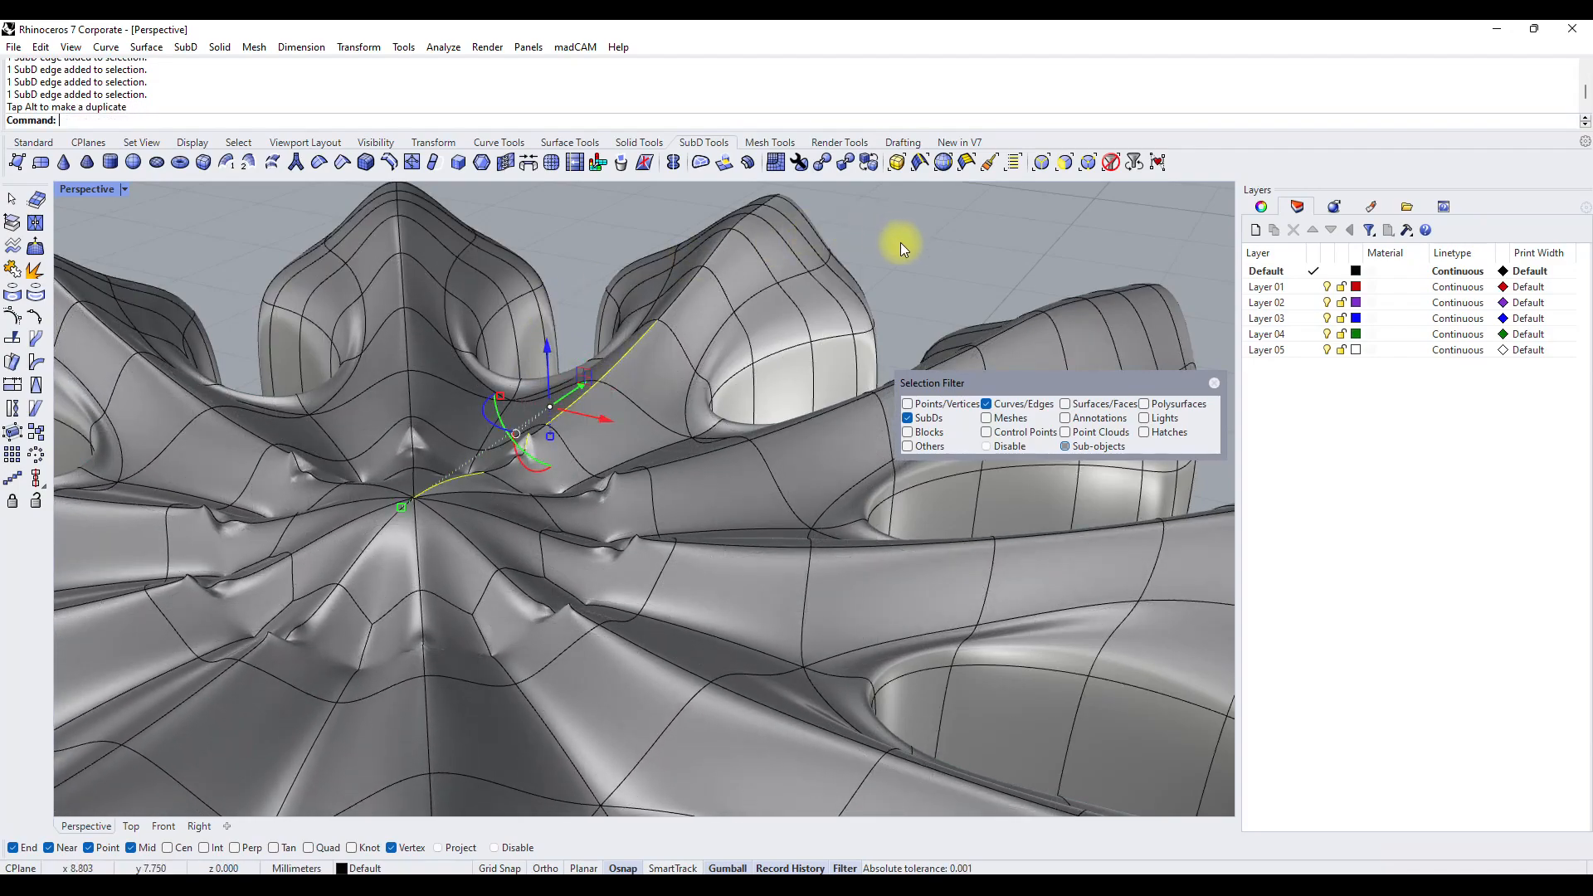
{"action": "left_click", "coordinate": [899, 242]}
Delete the short edge at the pinched crease beside the centre ring.
{"action": "right_click_drag", "start_coordinate": [741, 325], "coordinate": [505, 437]}
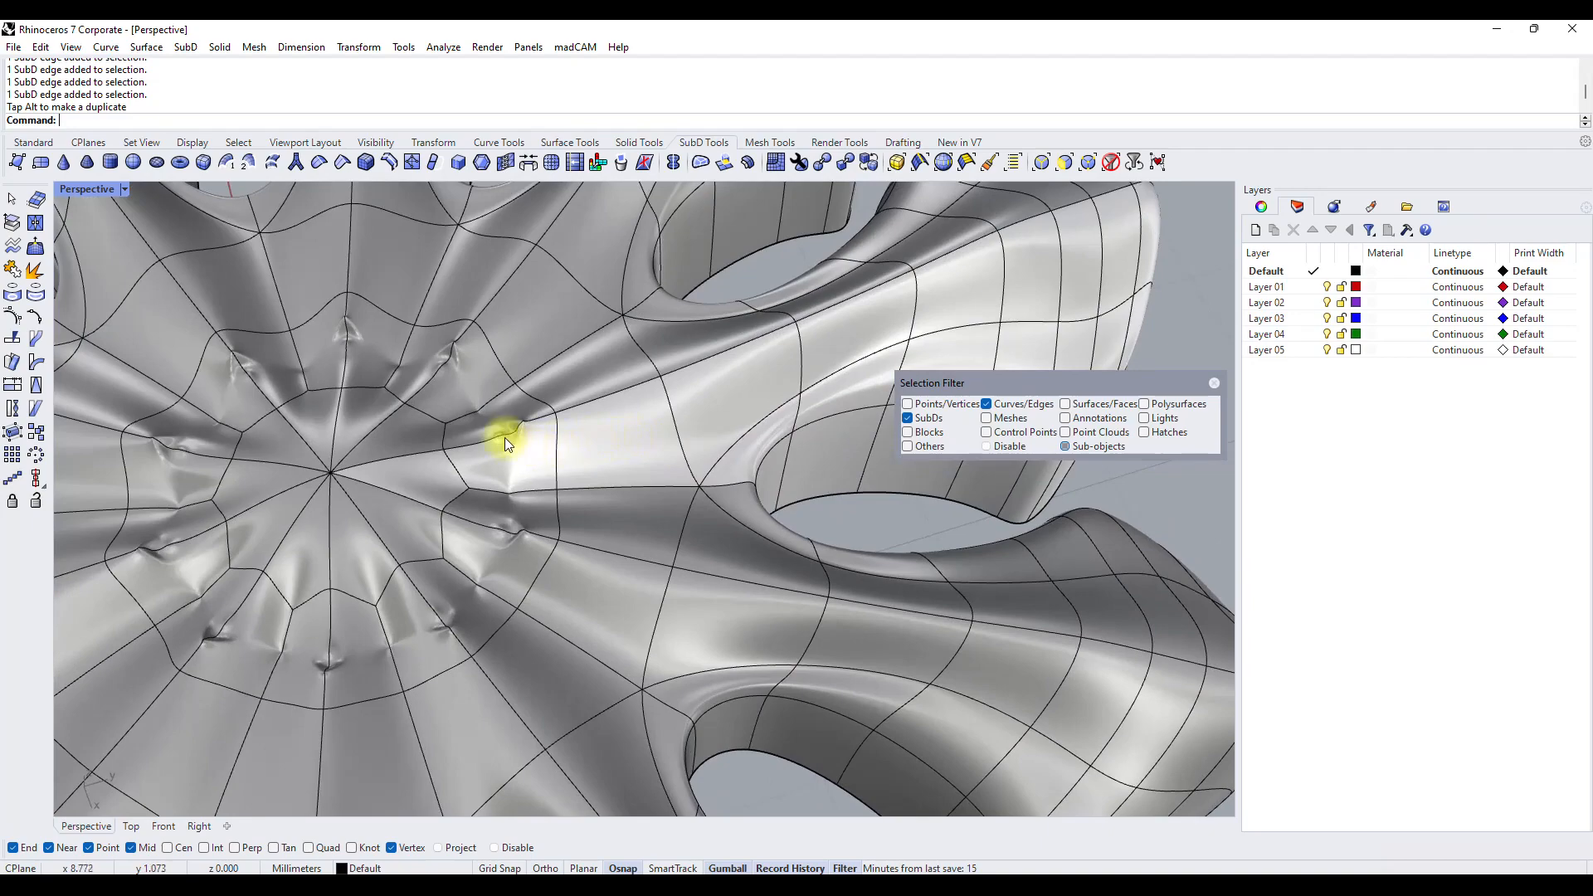
{"action": "scroll", "coordinate": [509, 441], "scroll_direction": "up", "scroll_amount": 5}
{"action": "key", "text": "Delete"}
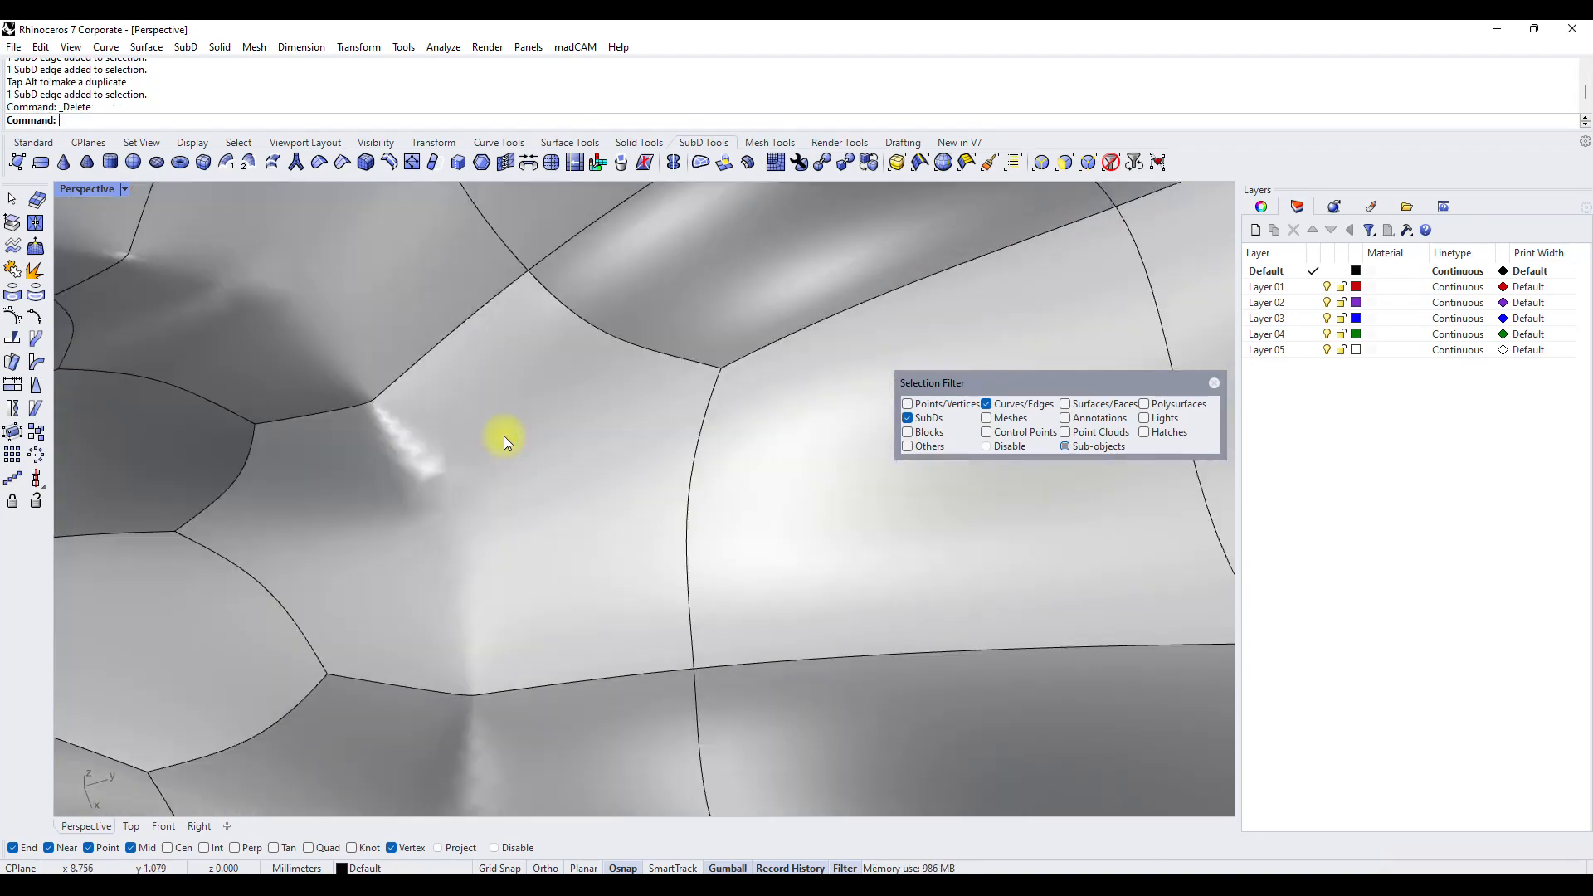
Try moving the centreline edge at the petal's base with the gumball, and undo the move.
{"action": "scroll", "coordinate": [505, 437], "scroll_direction": "down", "scroll_amount": 5}
{"action": "right_click_drag", "start_coordinate": [491, 494], "coordinate": [699, 594]}
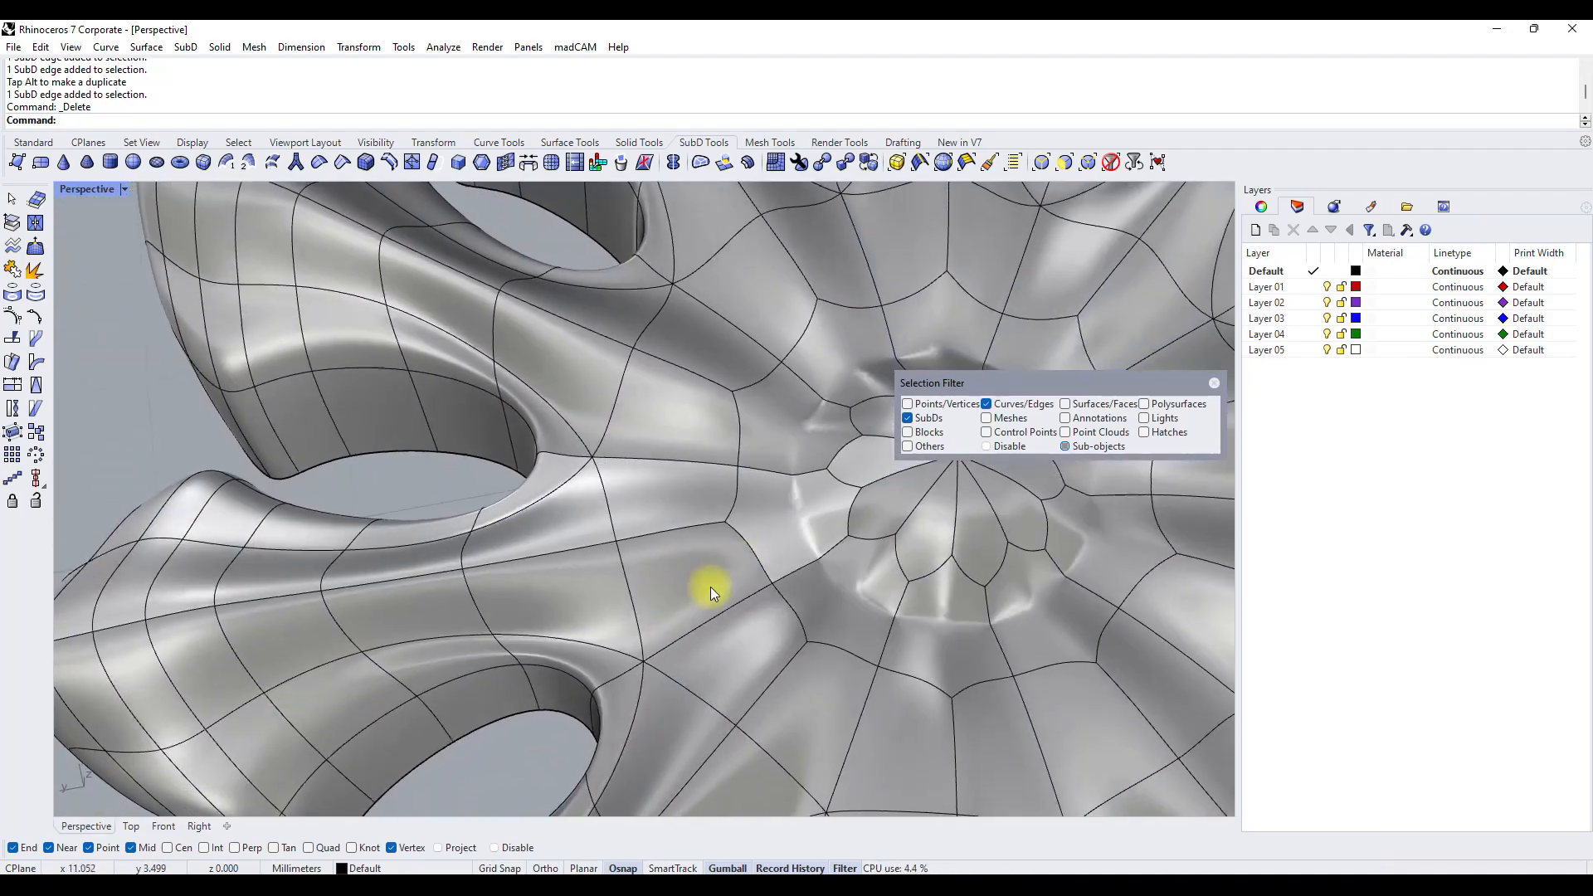
{"action": "left_click", "coordinate": [731, 524]}
{"action": "left_click", "coordinate": [722, 525]}
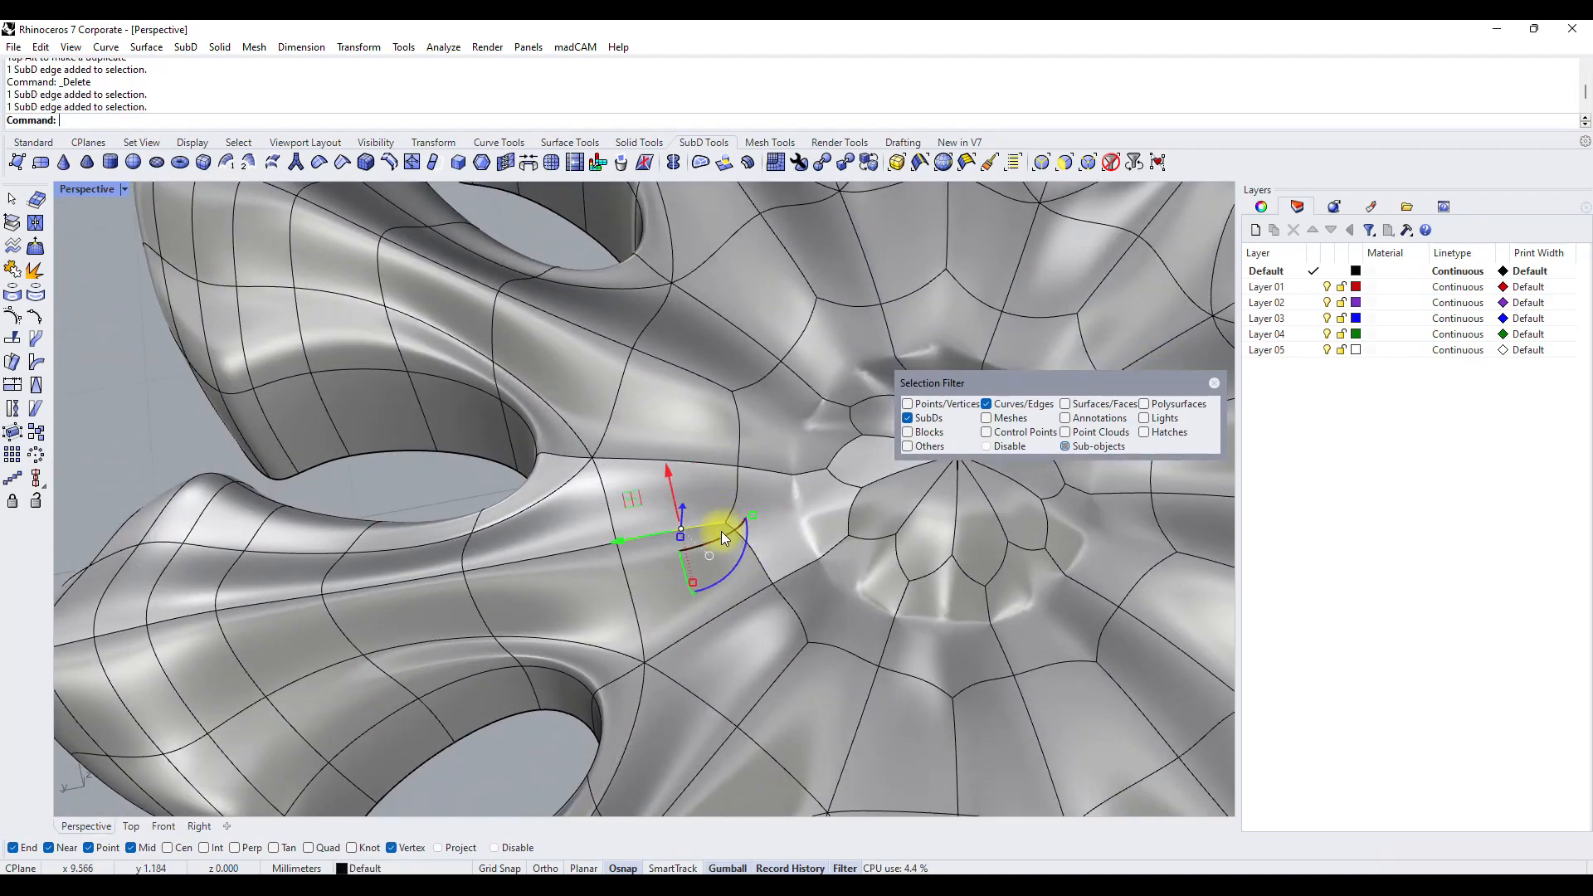
{"action": "left_click_drag", "start_coordinate": [637, 498], "coordinate": [738, 481]}
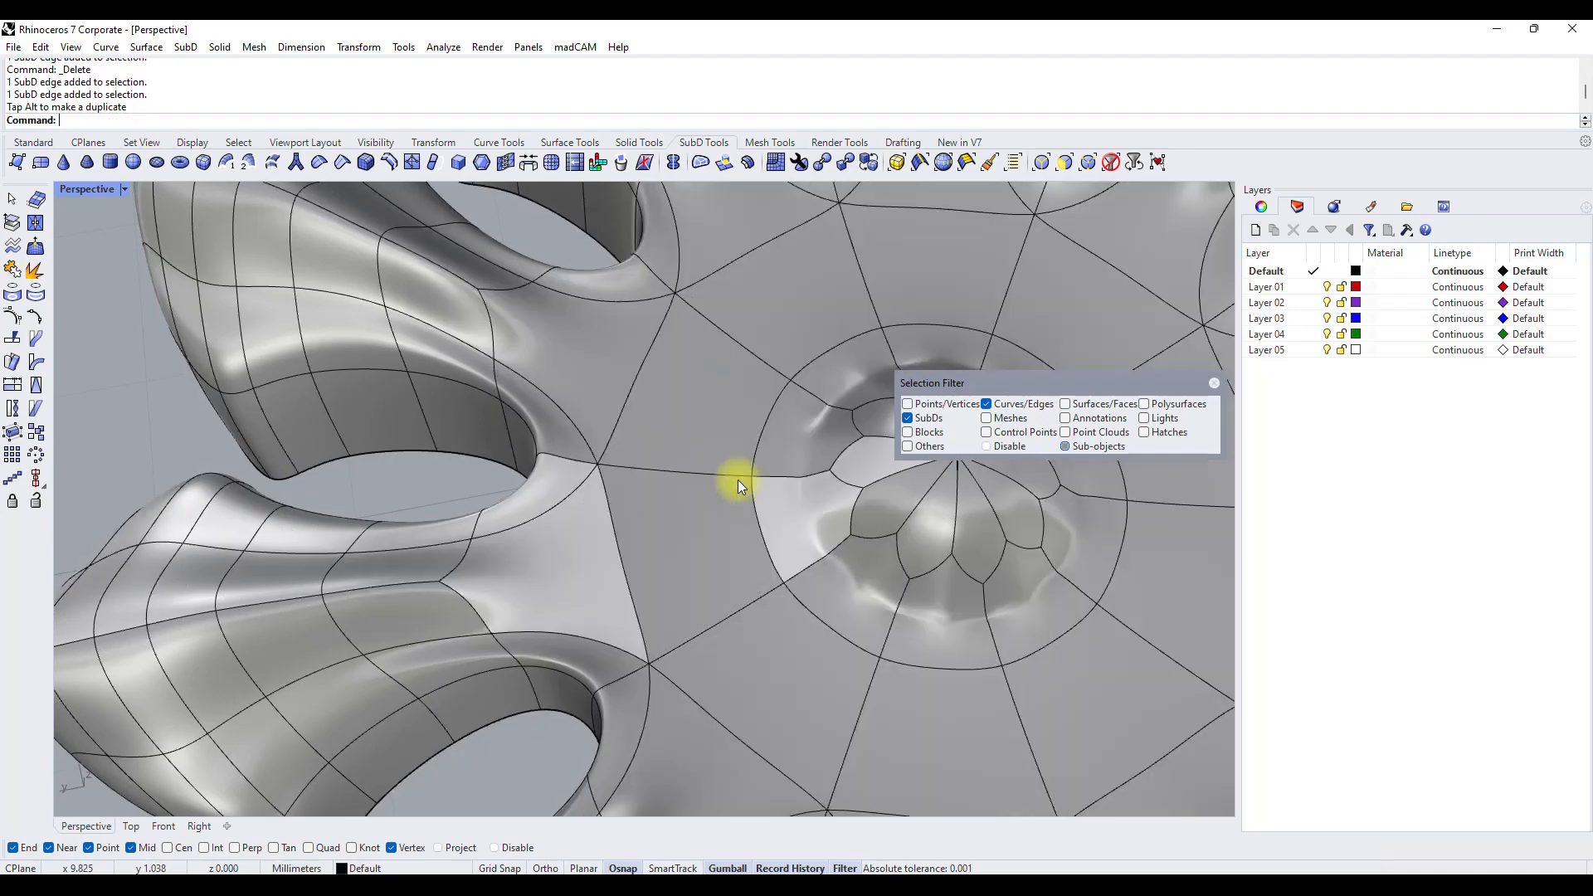
{"action": "scroll", "coordinate": [705, 507], "scroll_direction": "down", "scroll_amount": 5}
{"action": "key", "text": "ctrl+z"}
Select the edge at the petal's base again and reposition it with the gumball.
{"action": "scroll", "coordinate": [707, 509], "scroll_direction": "up", "scroll_amount": 5}
{"action": "left_click", "coordinate": [708, 519]}
{"action": "left_click_drag", "start_coordinate": [706, 519], "coordinate": [711, 313]}
{"action": "scroll", "coordinate": [605, 392], "scroll_direction": "down", "scroll_amount": 4}
{"action": "right_click_drag", "start_coordinate": [604, 392], "coordinate": [682, 523]}
{"action": "scroll", "coordinate": [557, 438], "scroll_direction": "up", "scroll_amount": 6}
{"action": "double_click", "coordinate": [674, 506]}
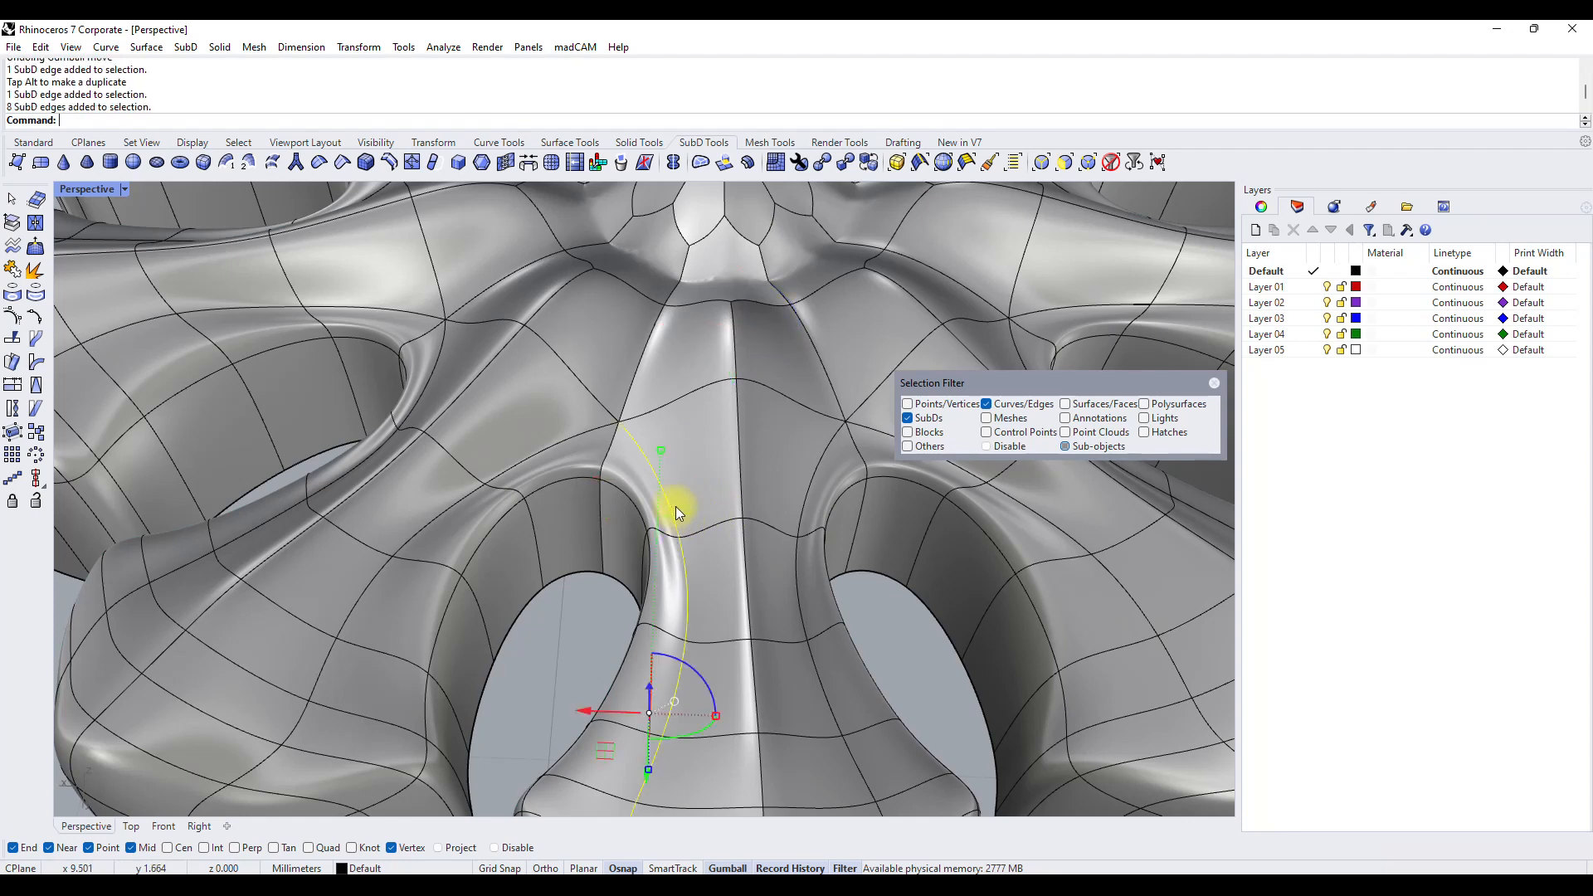
{"action": "left_click", "coordinate": [392, 166]}
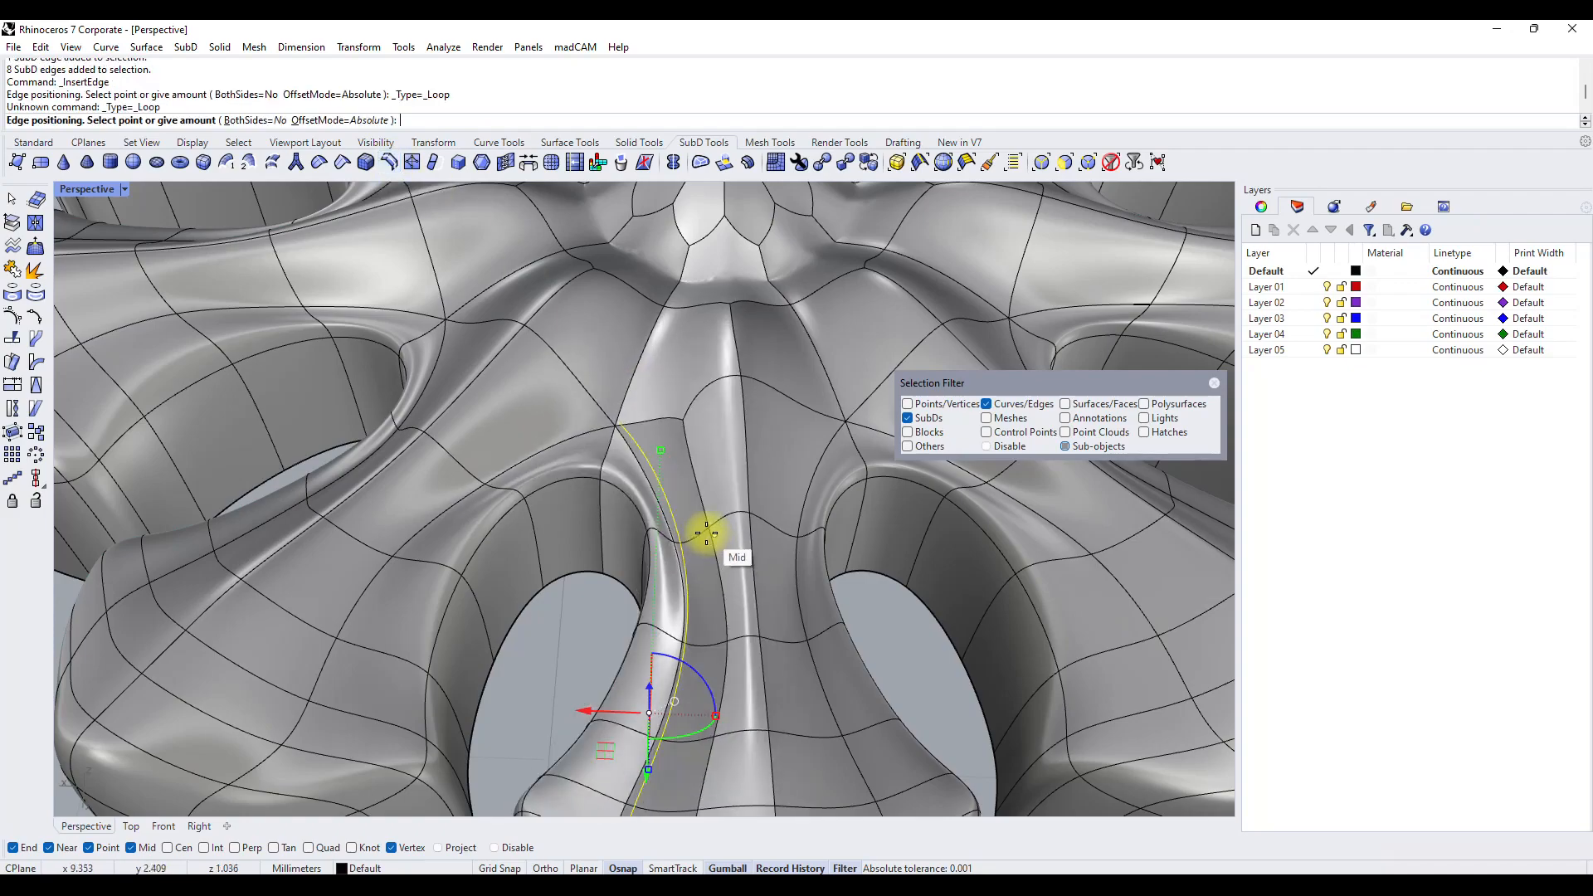
{"action": "key", "text": "Escape"}
Allow vertex selection and select the vertex at the base of the notch between two petals for reshaping.
{"action": "scroll", "coordinate": [695, 535], "scroll_direction": "down", "scroll_amount": 6}
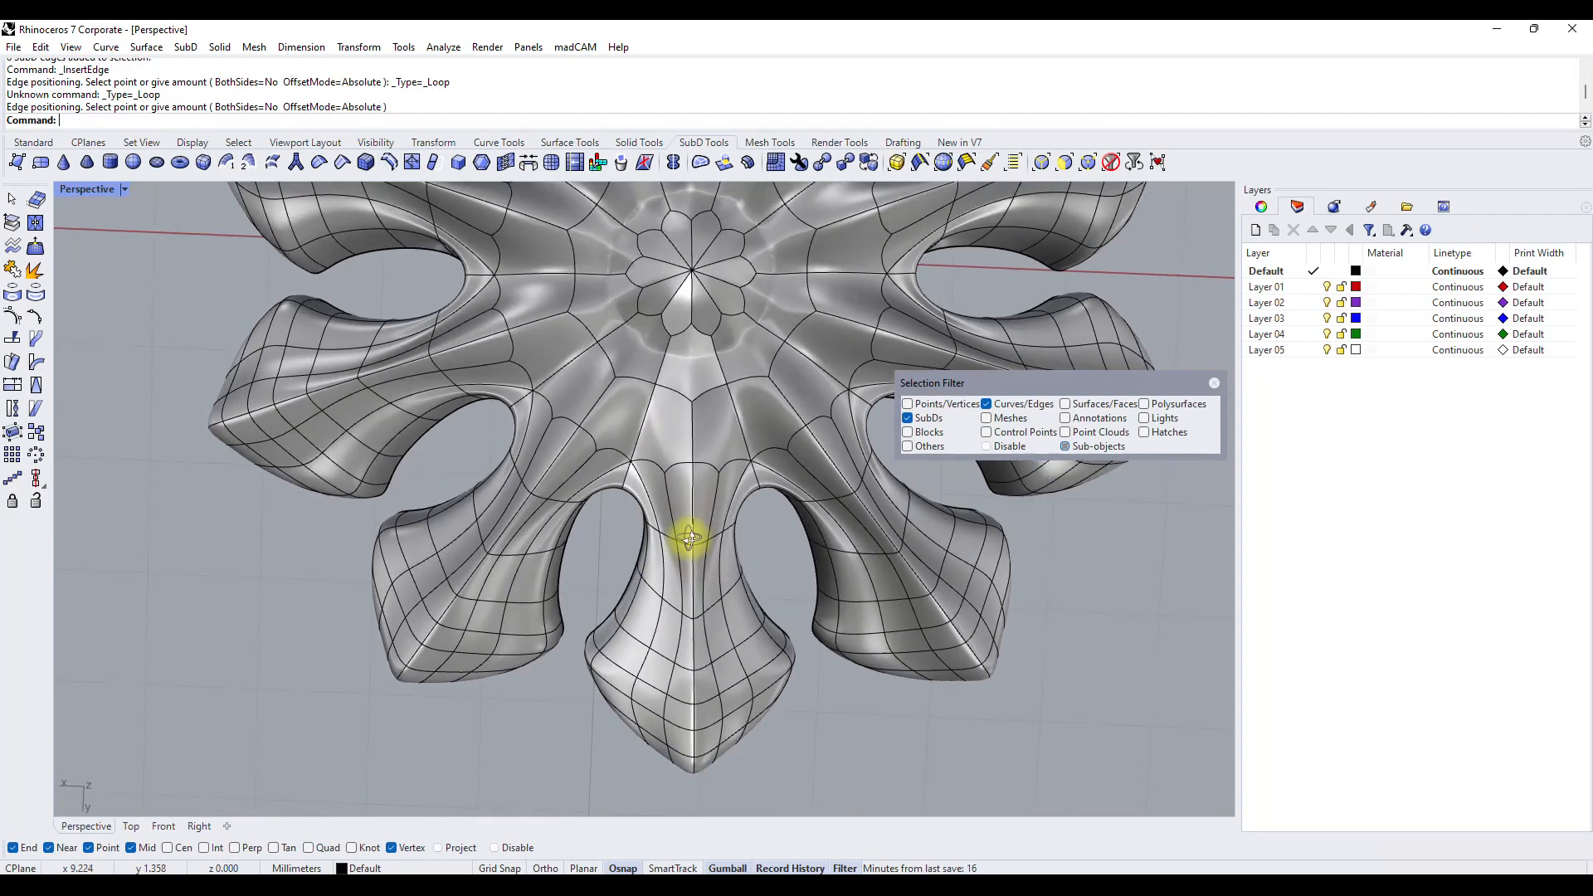
{"action": "right_click_drag", "start_coordinate": [690, 574], "coordinate": [420, 520]}
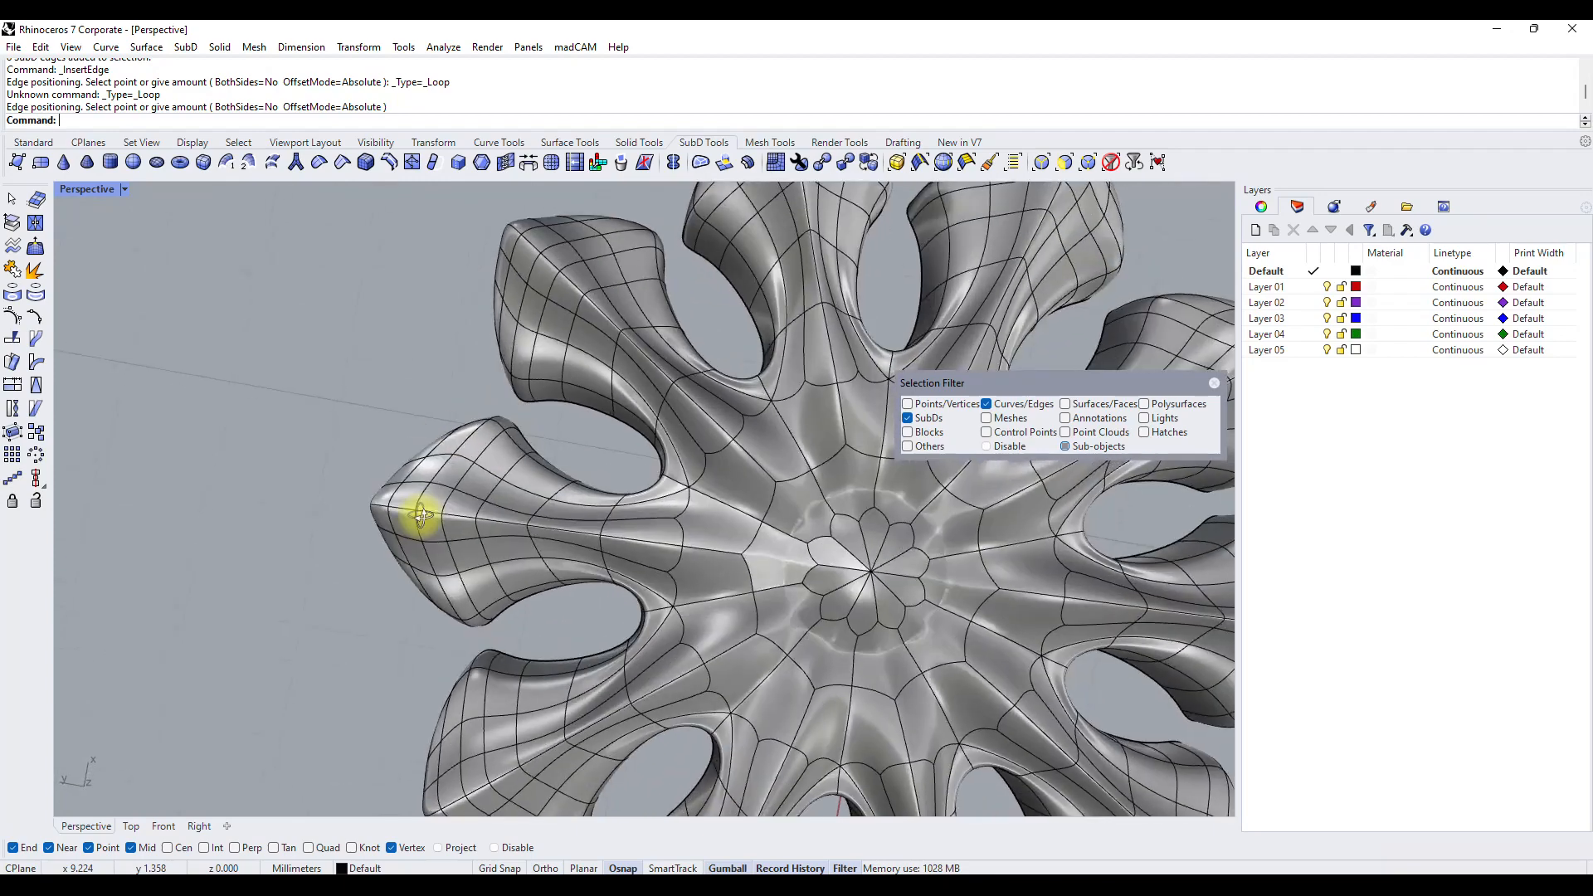
{"action": "scroll", "coordinate": [680, 489], "scroll_direction": "up", "scroll_amount": 5}
{"action": "left_click", "coordinate": [645, 491]}
{"action": "left_click", "coordinate": [647, 502]}
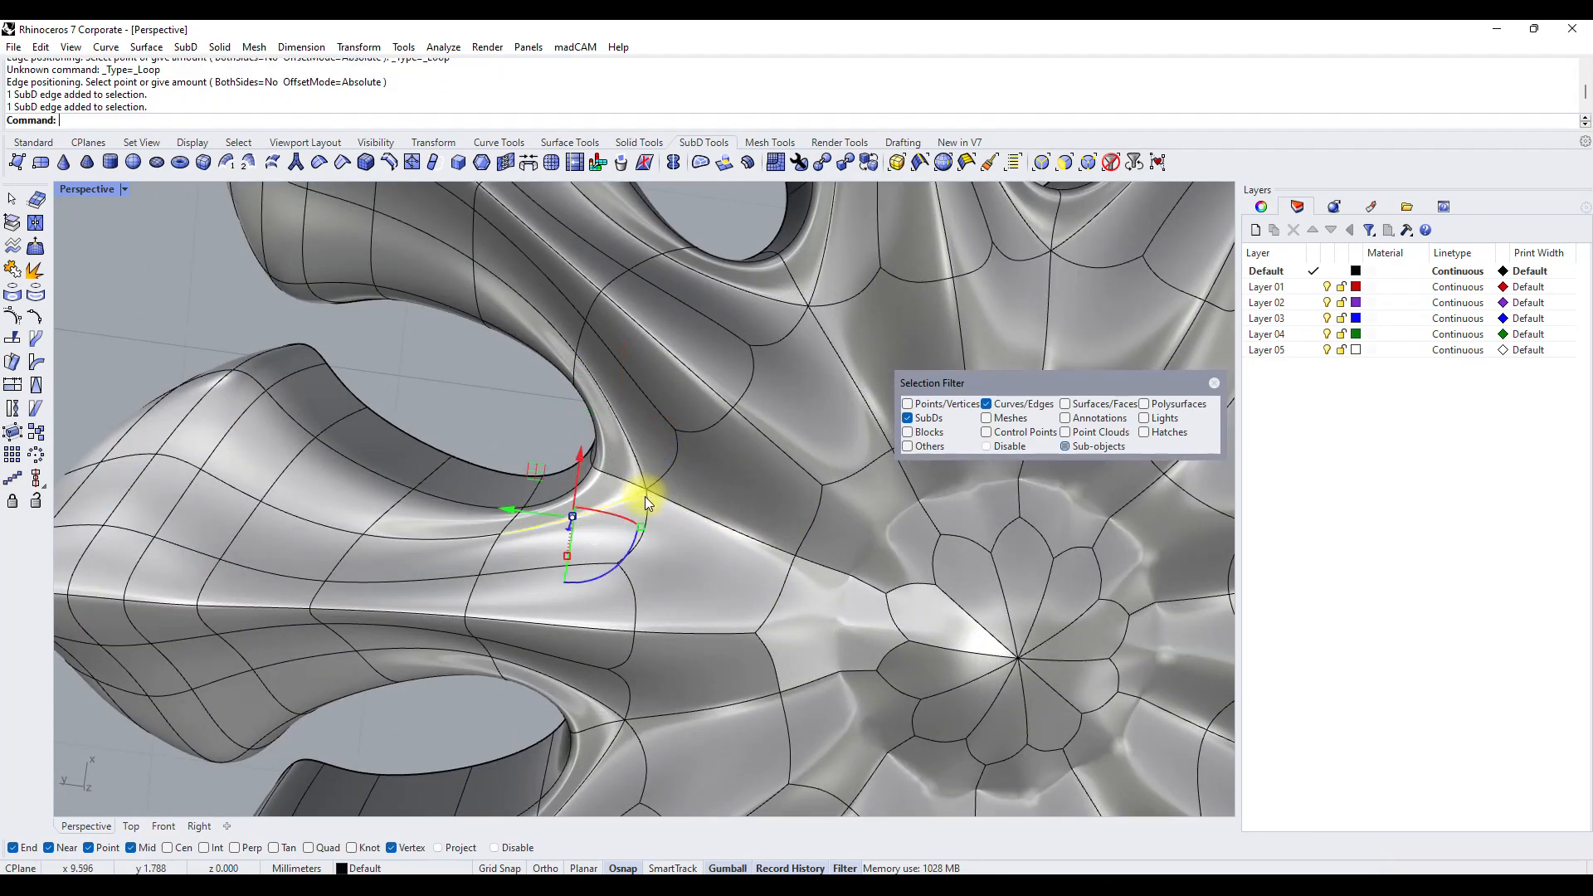
{"action": "key", "text": "Escape"}
{"action": "left_click", "coordinate": [931, 407]}
{"action": "left_click", "coordinate": [906, 403]}
{"action": "left_click", "coordinate": [906, 418]}
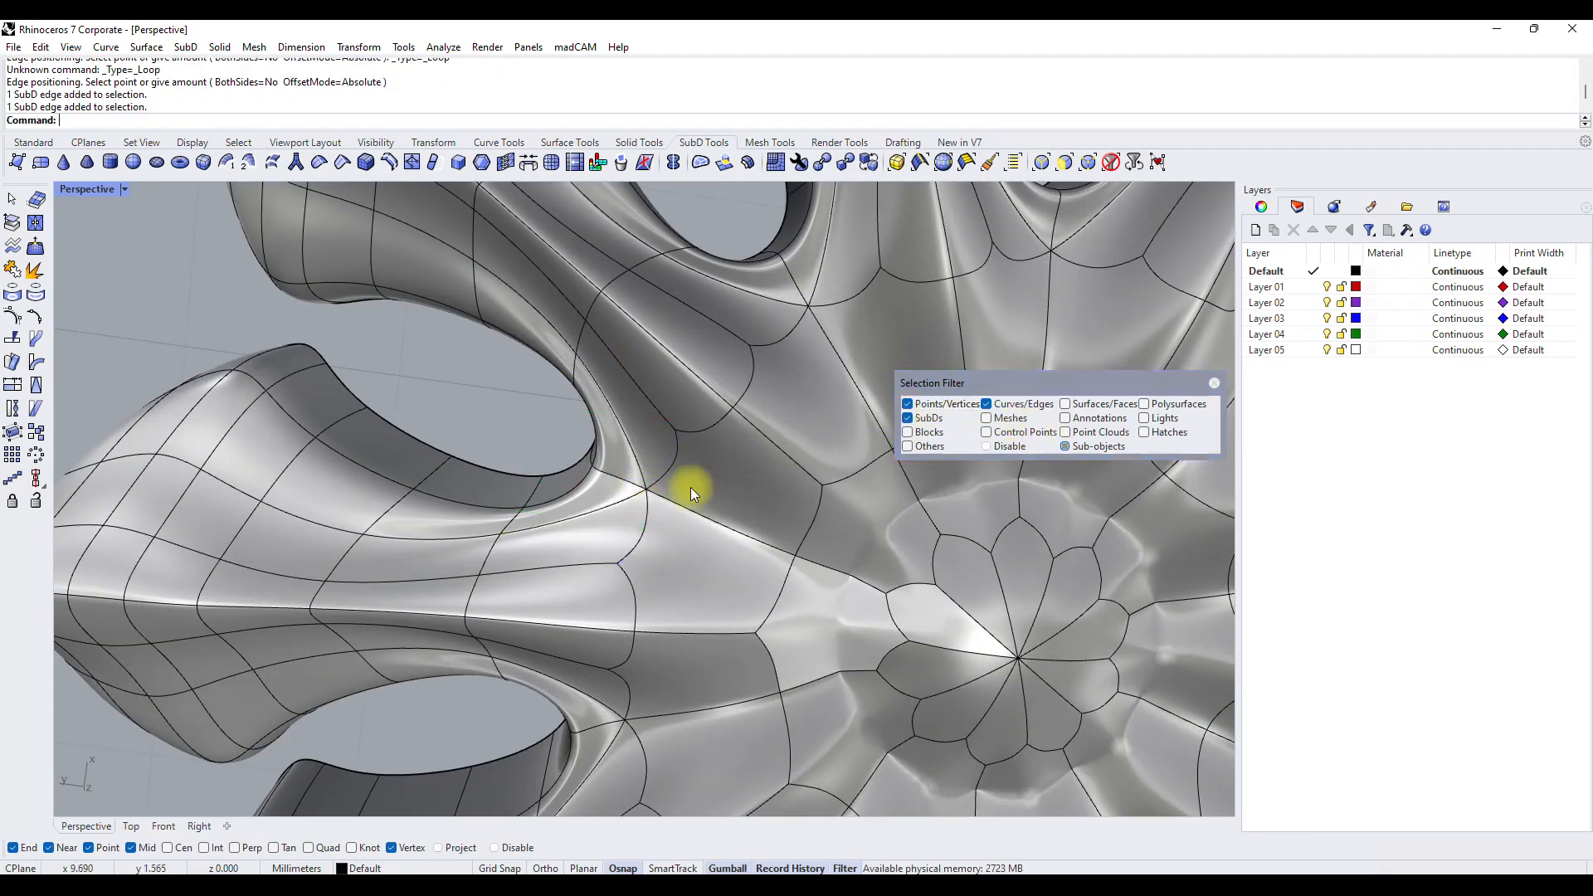
{"action": "left_click", "coordinate": [646, 496]}
{"action": "left_click_drag", "start_coordinate": [605, 456], "coordinate": [676, 484]}
Reposition the selected vertex between the petals with the gumball to reshape the petal bases.
{"action": "scroll", "coordinate": [632, 482], "scroll_direction": "down", "scroll_amount": 4}
{"action": "right_click_drag", "start_coordinate": [632, 482], "coordinate": [760, 456]}
{"action": "scroll", "coordinate": [763, 457], "scroll_direction": "up", "scroll_amount": 5}
{"action": "left_click_drag", "start_coordinate": [687, 460], "coordinate": [655, 459]}
{"action": "scroll", "coordinate": [635, 461], "scroll_direction": "down", "scroll_amount": 5}
{"action": "right_click_drag", "start_coordinate": [625, 462], "coordinate": [573, 468]}
Switch selection from edges to faces, select a face on top of a petal and move it with the gumball.
{"action": "scroll", "coordinate": [461, 405], "scroll_direction": "up", "scroll_amount": 4}
{"action": "scroll", "coordinate": [460, 405], "scroll_direction": "down", "scroll_amount": 4}
{"action": "scroll", "coordinate": [580, 498], "scroll_direction": "up", "scroll_amount": 5}
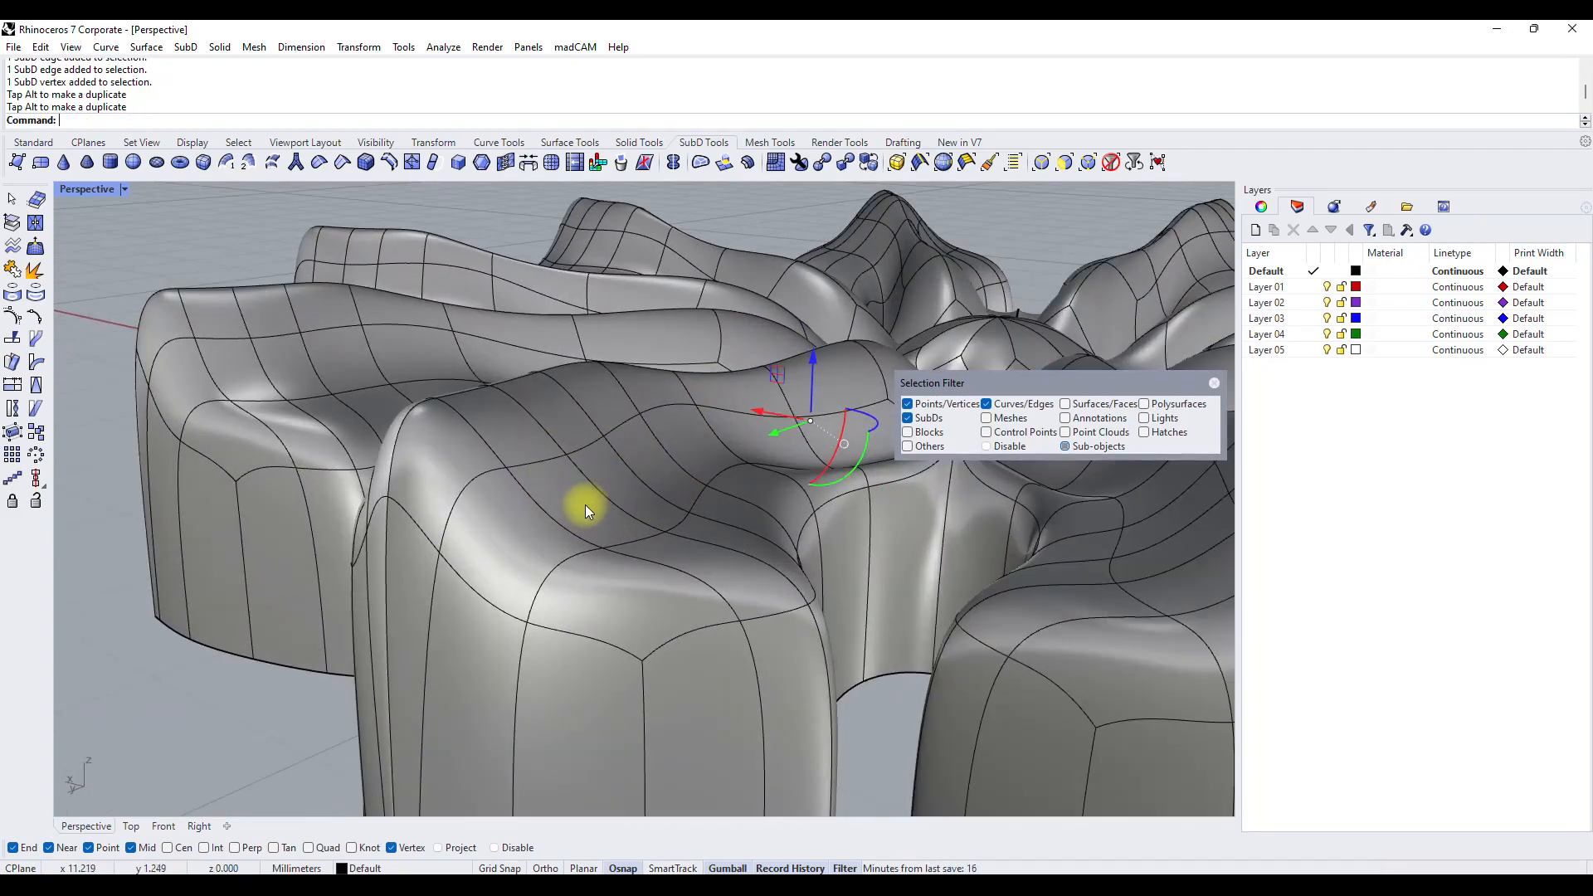
{"action": "left_click", "coordinate": [997, 403]}
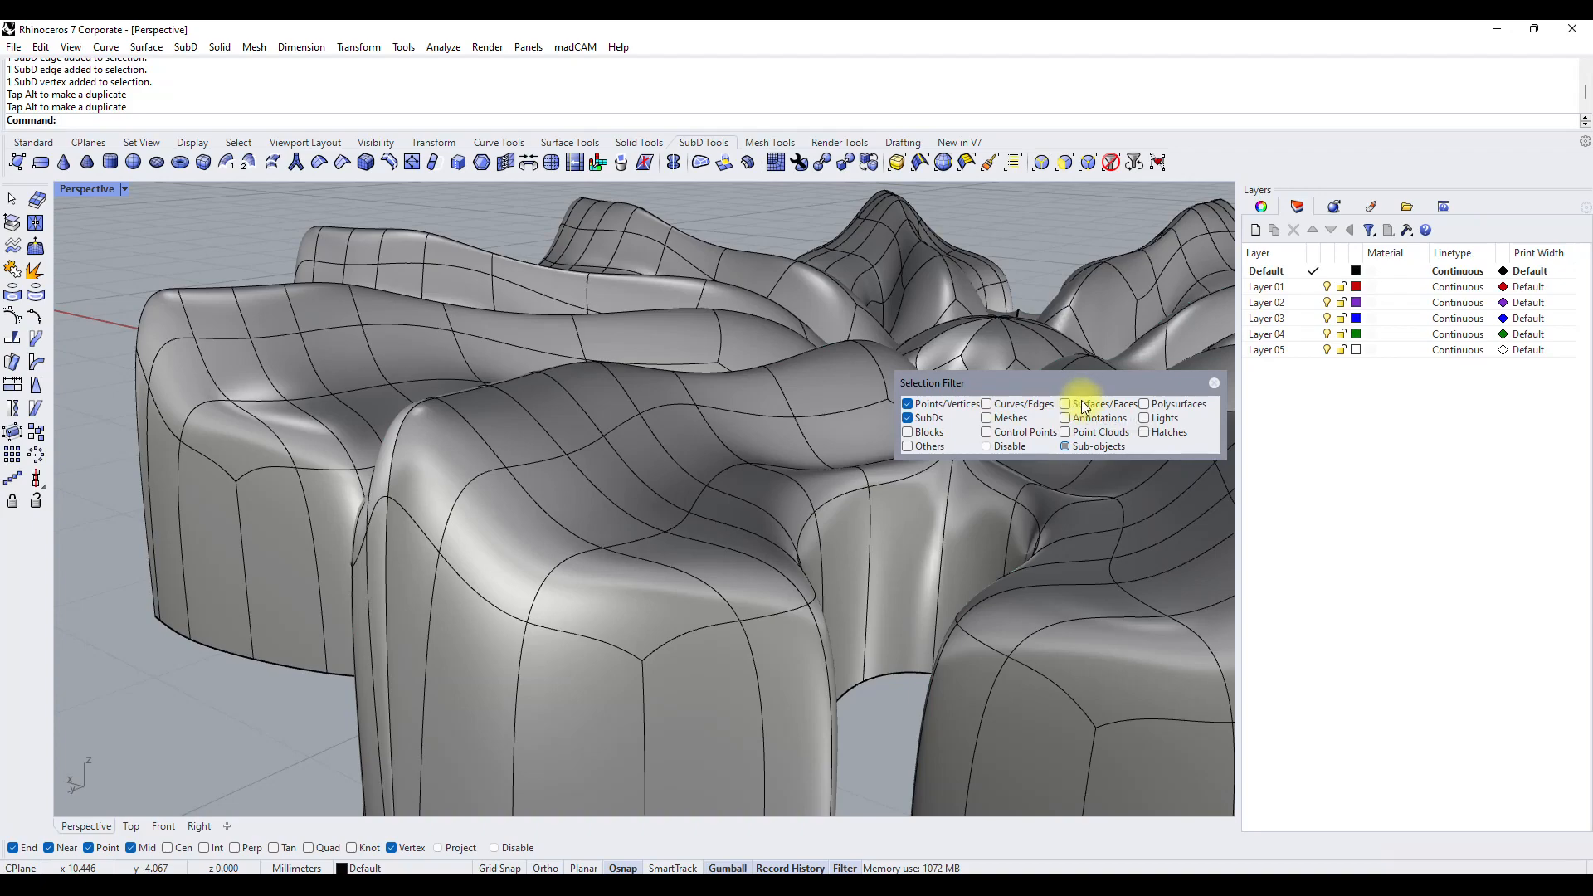
{"action": "left_click", "coordinate": [582, 493]}
{"action": "scroll", "coordinate": [581, 490], "scroll_direction": "down", "scroll_amount": 6}
{"action": "right_click_drag", "start_coordinate": [579, 466], "coordinate": [672, 485]}
{"action": "scroll", "coordinate": [670, 484], "scroll_direction": "up", "scroll_amount": 3}
{"action": "mouse_move", "coordinate": [650, 459]}
{"action": "left_mouse_down"}
{"action": "mouse_move", "coordinate": [619, 472]}
{"action": "mouse_move", "coordinate": [680, 464]}
{"action": "mouse_move", "coordinate": [754, 488]}
{"action": "mouse_move", "coordinate": [751, 431]}
{"action": "mouse_move", "coordinate": [689, 378]}
{"action": "mouse_move", "coordinate": [662, 400]}
{"action": "mouse_move", "coordinate": [660, 455]}
{"action": "left_mouse_up"}
Select the face on the petal's outer end wall and shift it with the gumball to reshape the petal tips.
{"action": "right_click_drag", "start_coordinate": [710, 344], "coordinate": [432, 630]}
{"action": "left_click", "coordinate": [425, 657], "text": "ctrl+shift"}
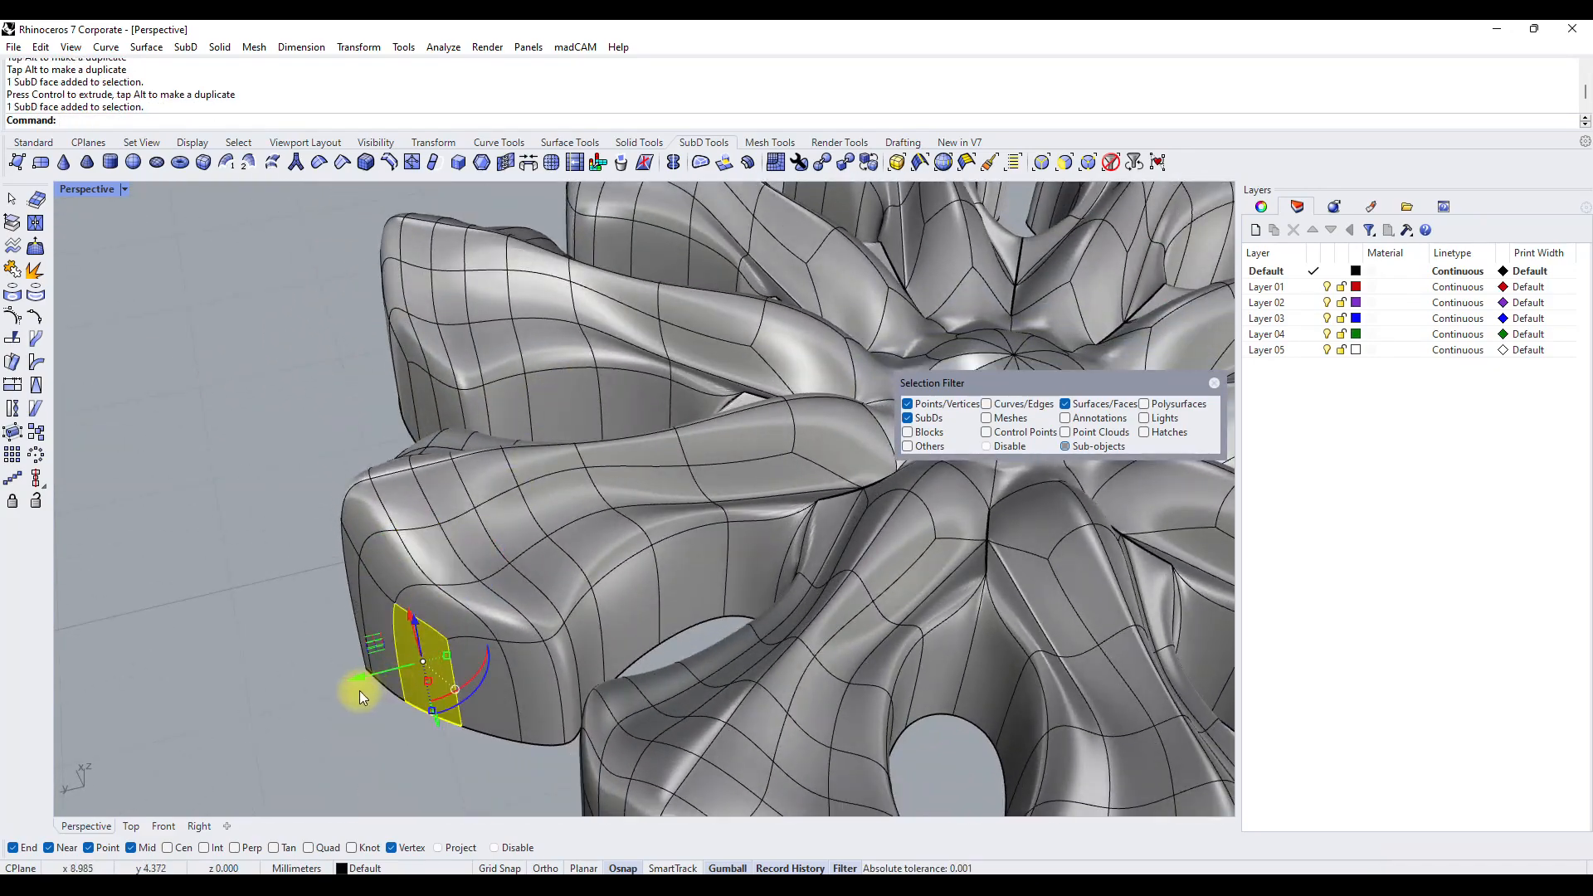
{"action": "right_click_drag", "start_coordinate": [556, 439], "coordinate": [495, 561]}
{"action": "left_click_drag", "start_coordinate": [356, 478], "coordinate": [404, 489]}
{"action": "scroll", "coordinate": [473, 458], "scroll_direction": "down", "scroll_amount": 8}
{"action": "right_click_drag", "start_coordinate": [645, 465], "coordinate": [461, 365]}
{"action": "right_click_drag", "start_coordinate": [1037, 621], "coordinate": [738, 610]}
{"action": "right_click_drag", "start_coordinate": [857, 571], "coordinate": [739, 520]}
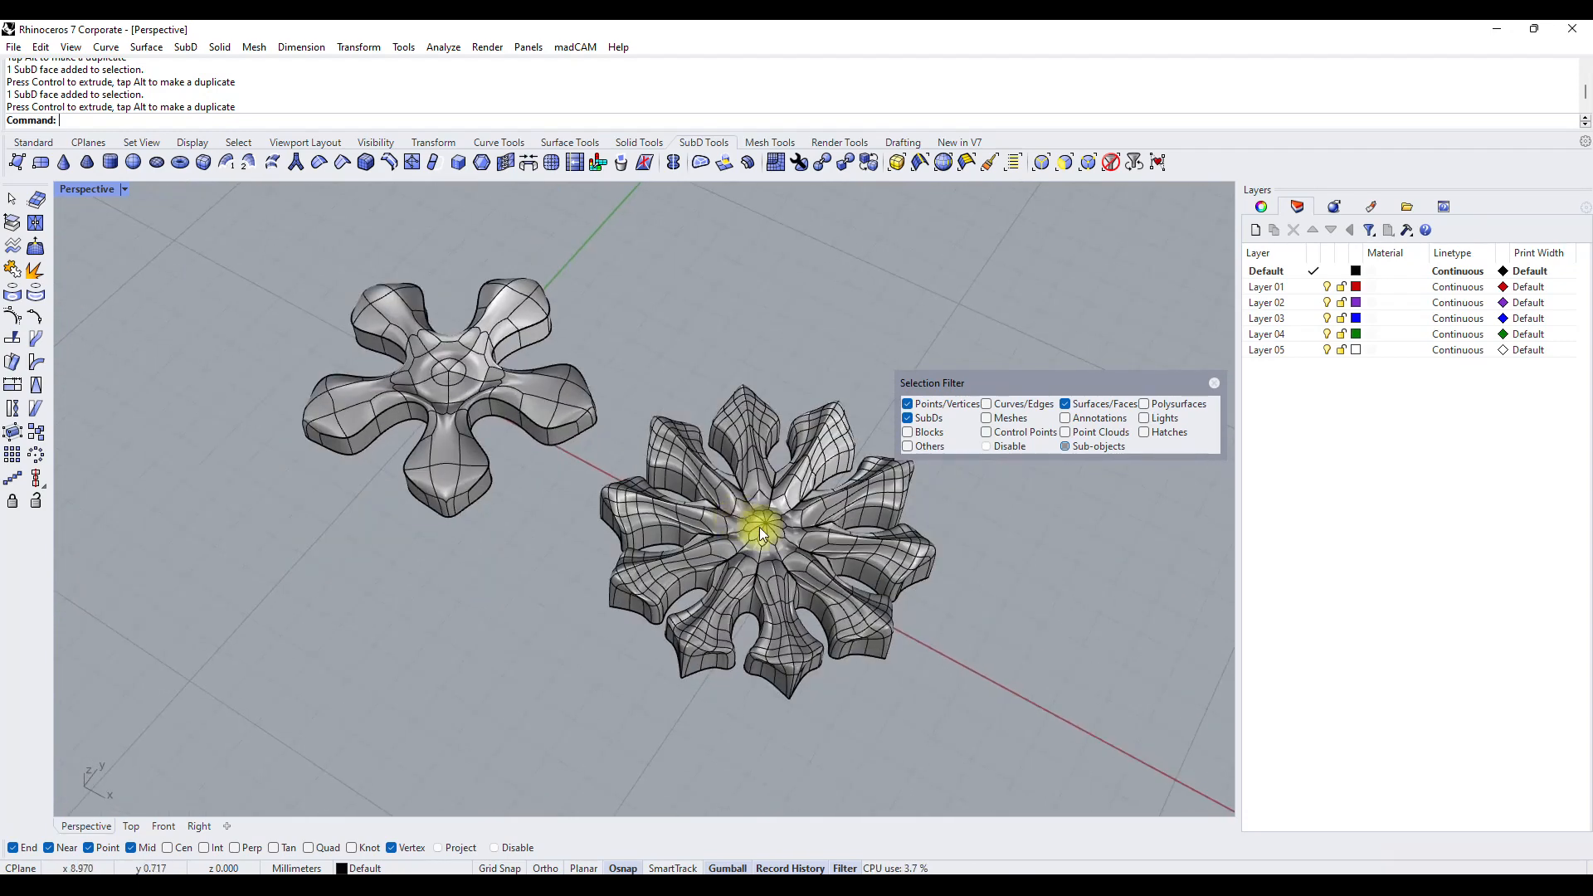
Close the selection filter and convert both flower SubDs to NURBS with DeleteInputObjects set to Yes.
{"action": "left_click", "coordinate": [753, 498], "text": "ctrl+shift"}
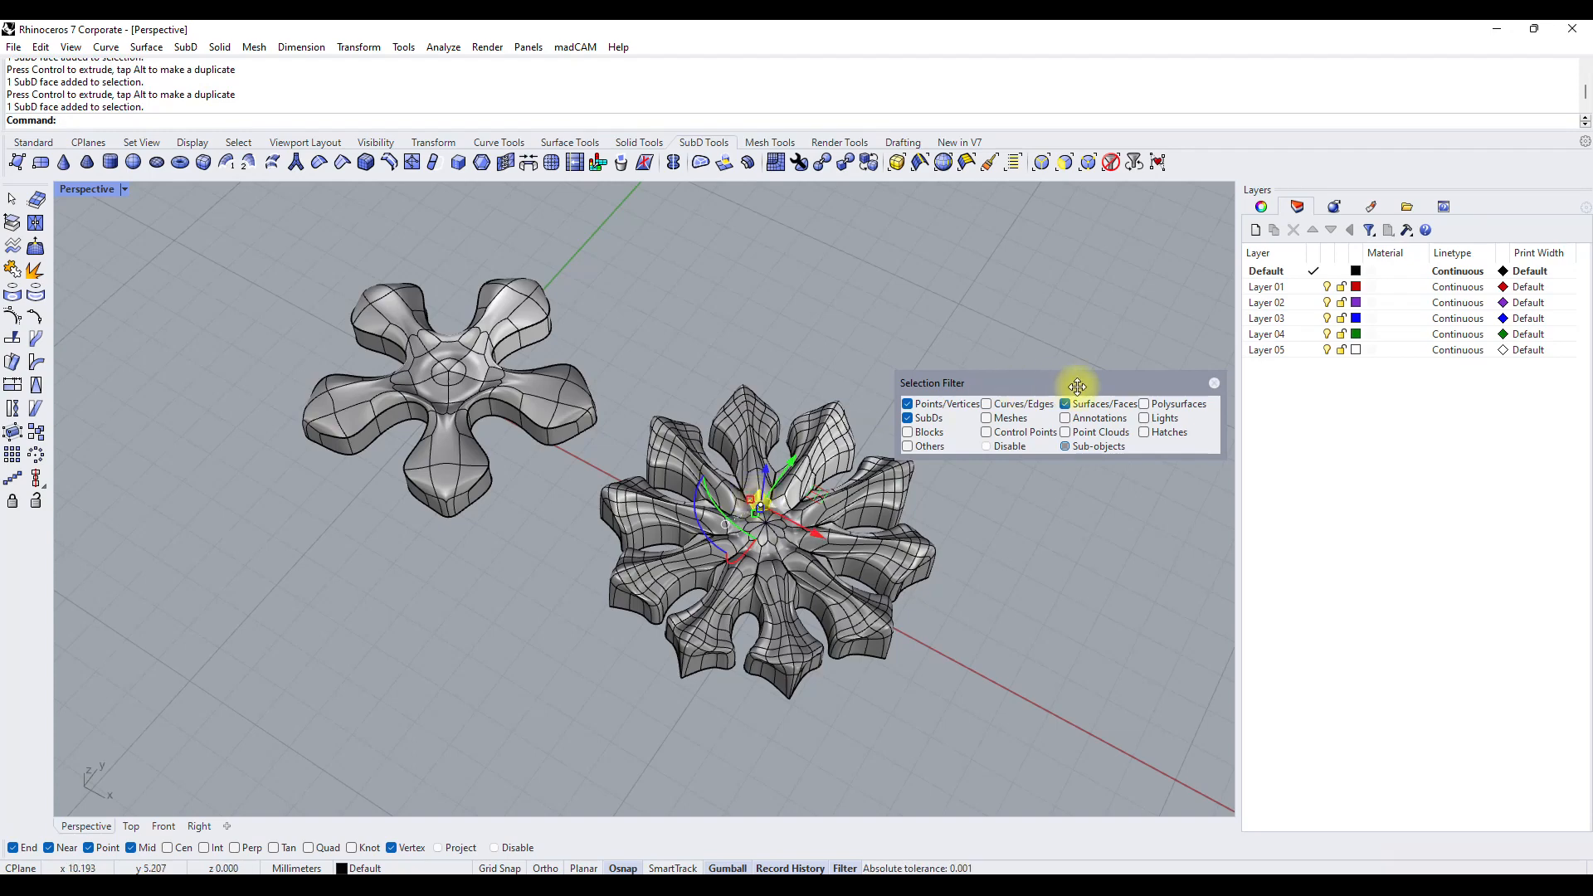
{"action": "left_click", "coordinate": [1214, 384]}
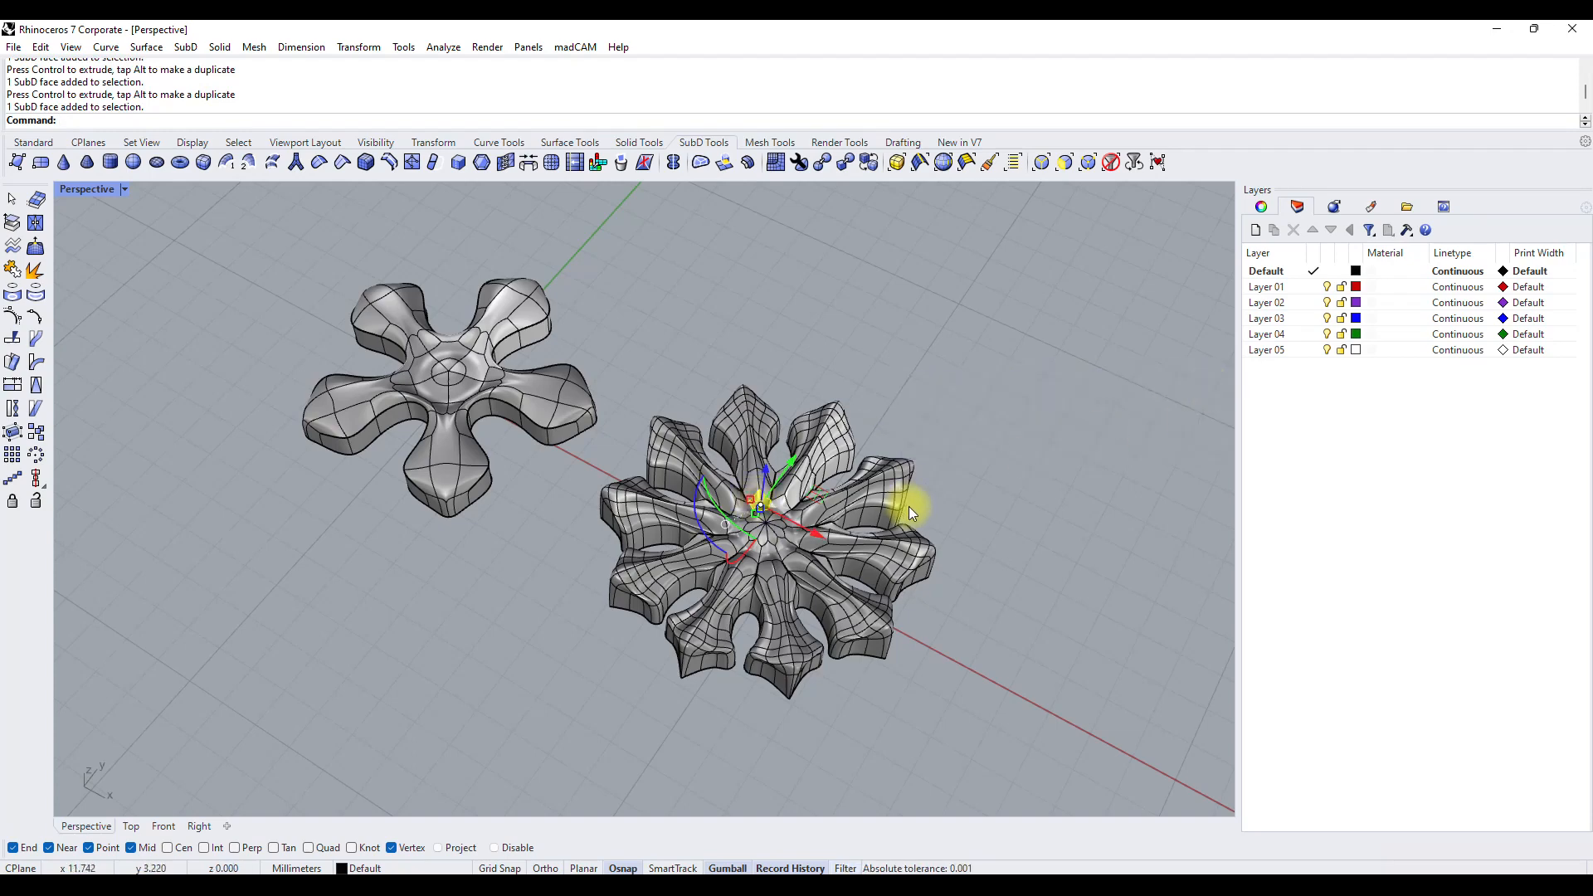
{"action": "left_click", "coordinate": [845, 166]}
{"action": "left_click", "coordinate": [819, 166]}
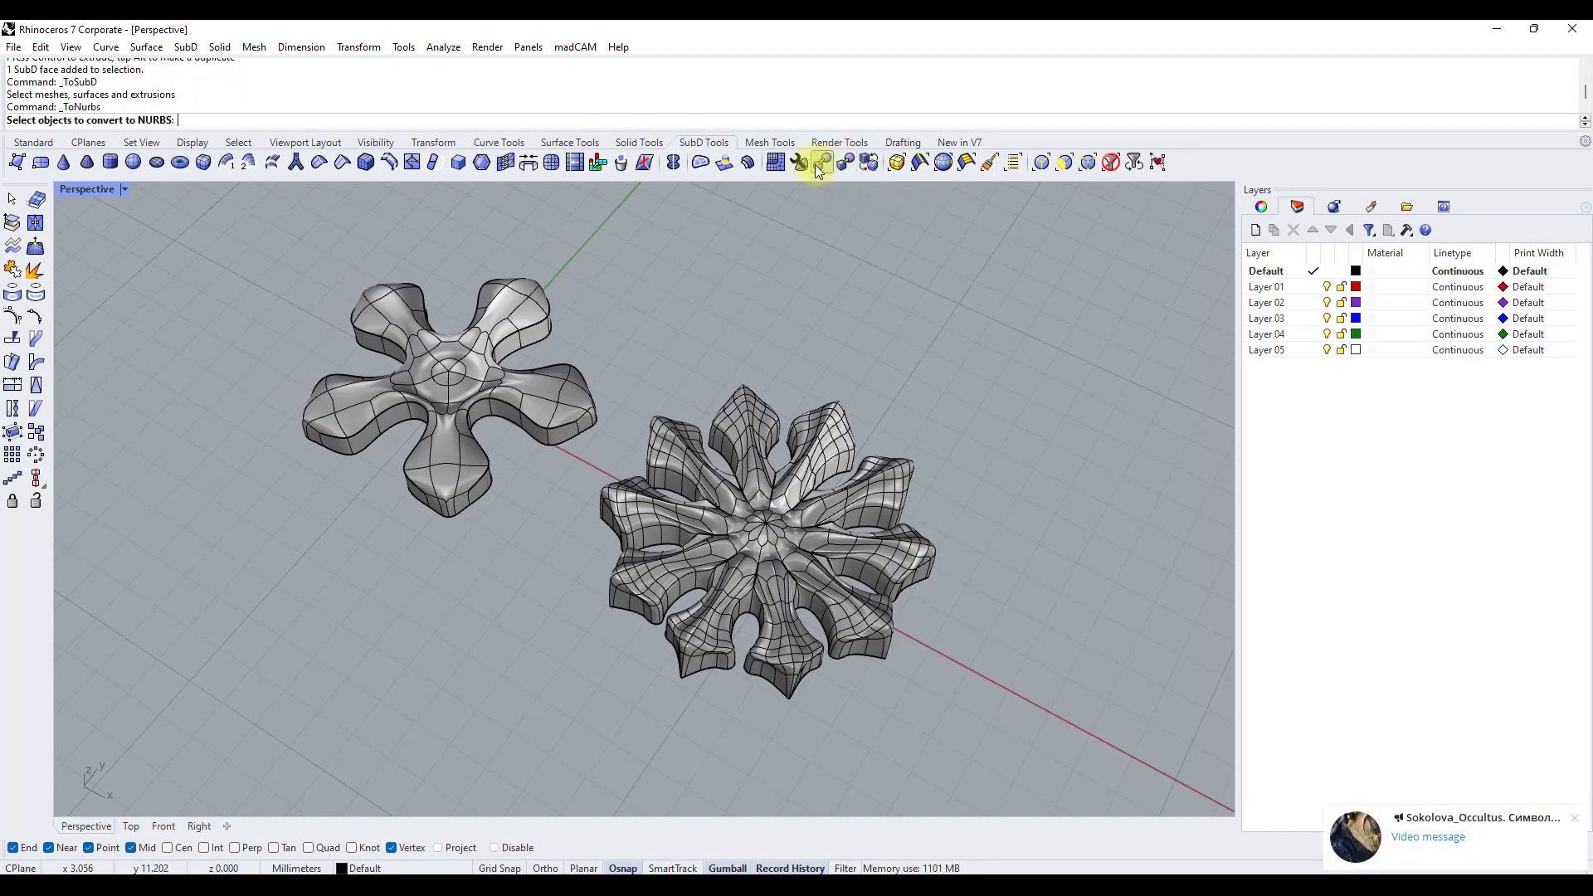
{"action": "left_click", "coordinate": [767, 544]}
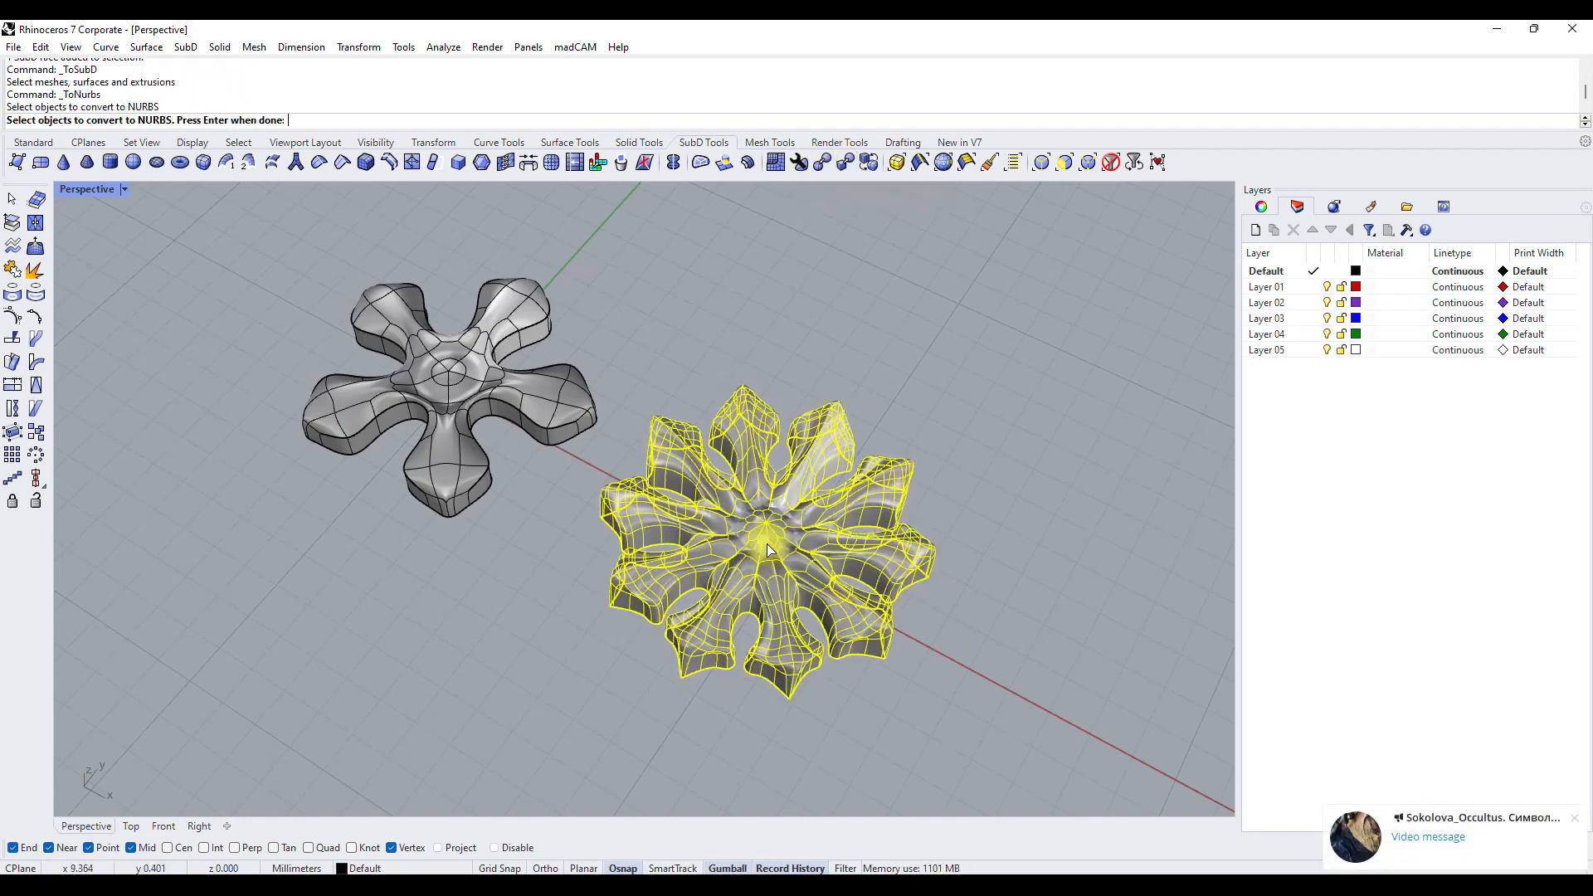
{"action": "left_click", "coordinate": [551, 433]}
{"action": "key", "text": "Return"}
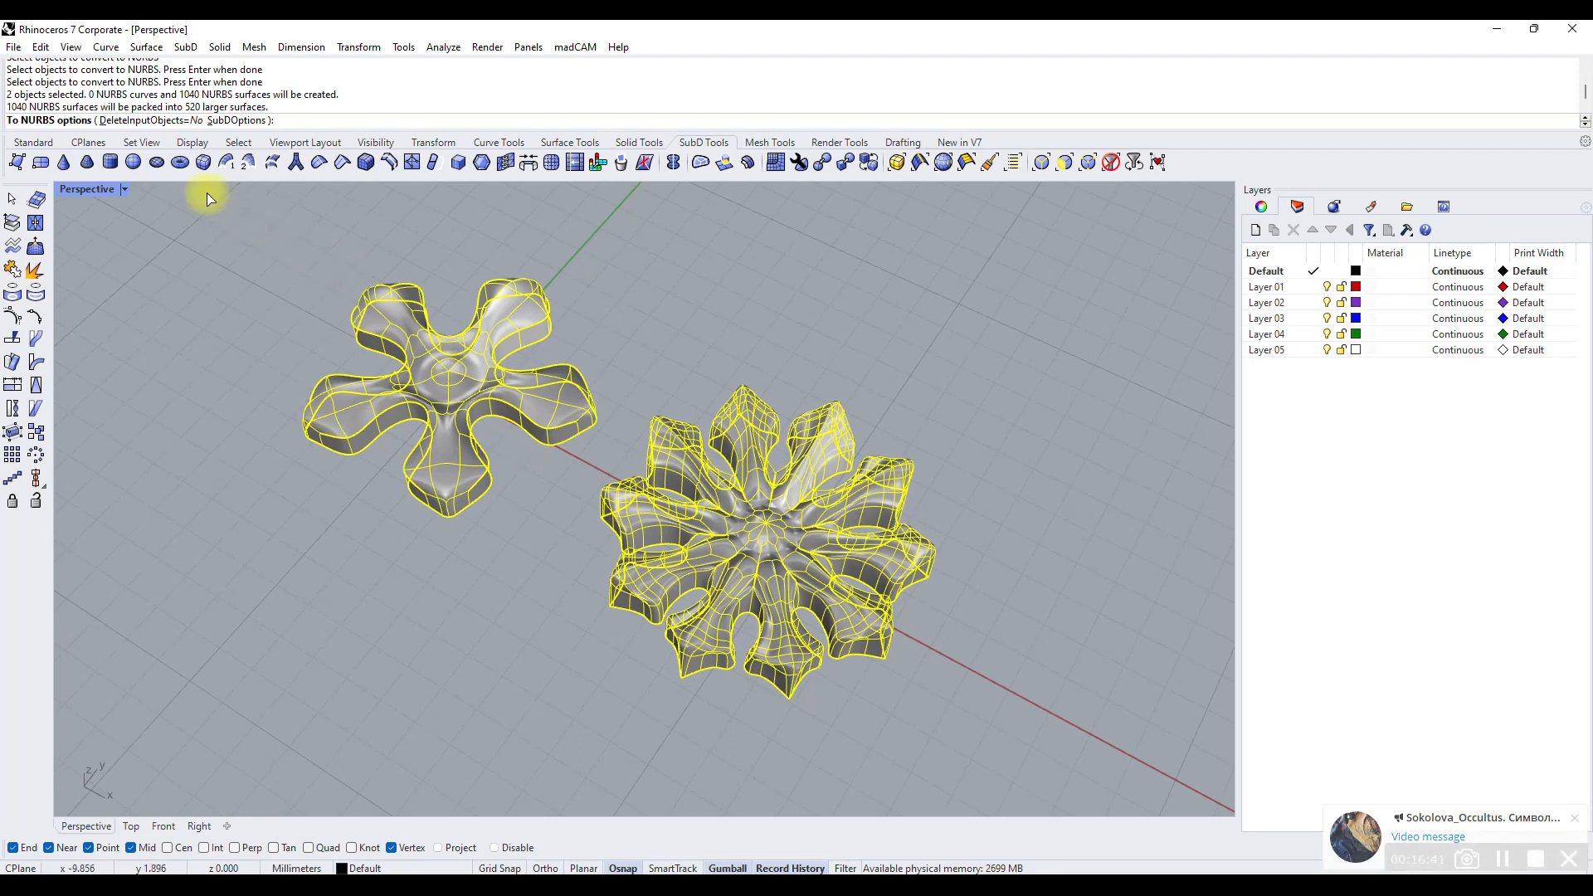
{"action": "left_click", "coordinate": [144, 121]}
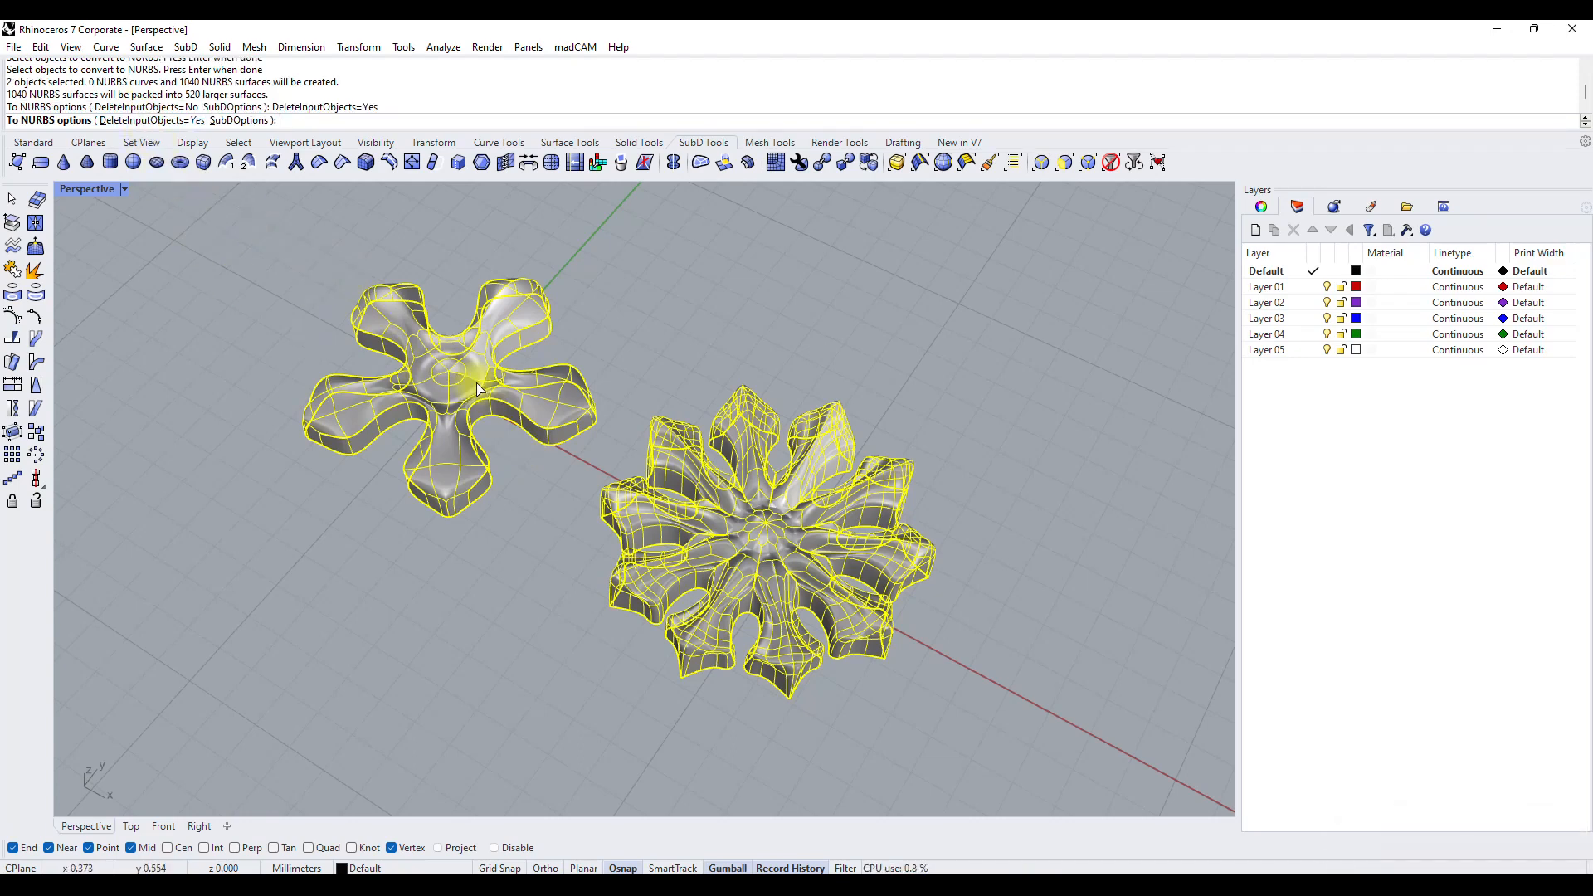
Change the Perspective viewport's display mode and inspect both converted flowers from different angles.
{"action": "right_click_drag", "start_coordinate": [476, 382], "coordinate": [741, 546]}
{"action": "right_click_drag", "start_coordinate": [549, 520], "coordinate": [619, 421]}
{"action": "left_click", "coordinate": [108, 194]}
{"action": "left_click", "coordinate": [132, 286]}
{"action": "right_click_drag", "start_coordinate": [725, 495], "coordinate": [128, 430]}
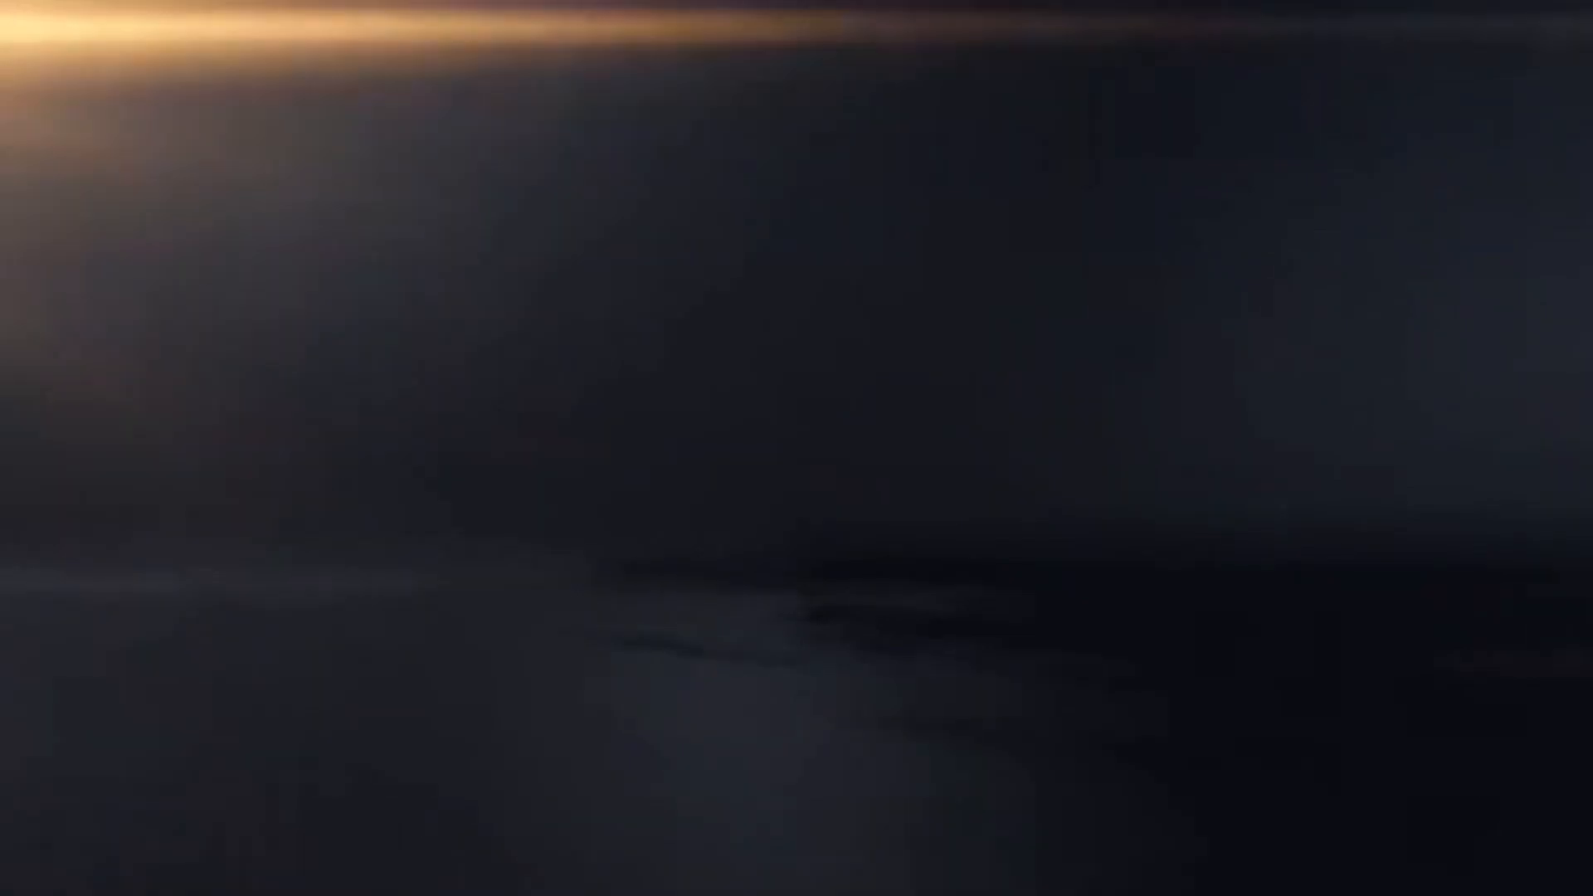